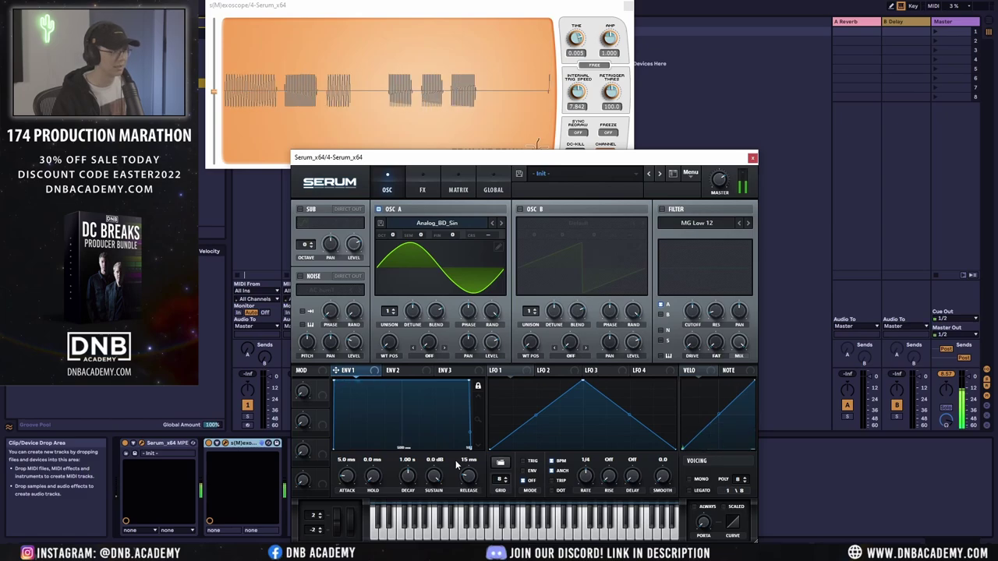
# Step: Route Env 2 to the global master tuning (Mast.Tun) in the modulation matrix with a small positive amount
pyautogui.click(410, 372)
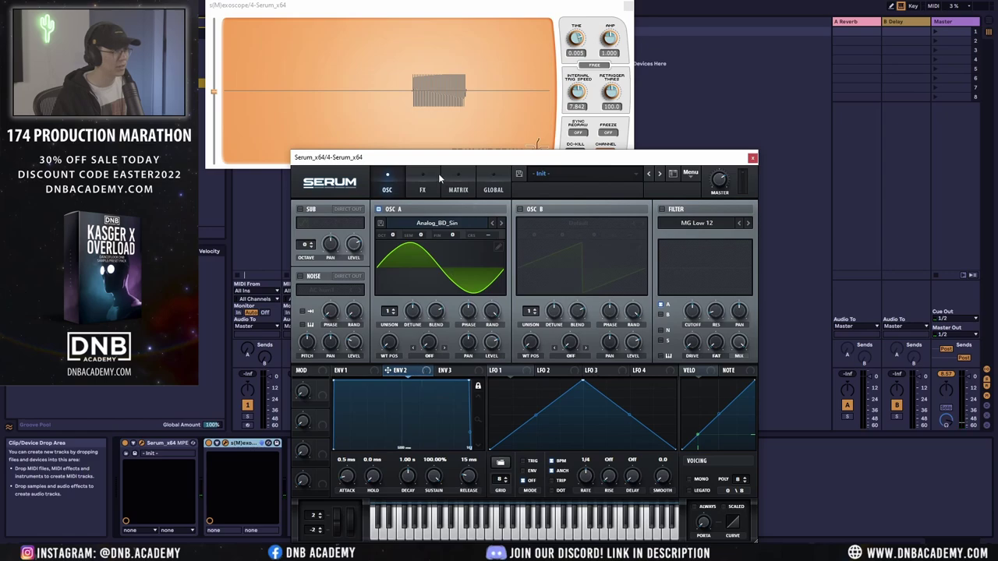
pyautogui.click(458, 184)
pyautogui.click(331, 224)
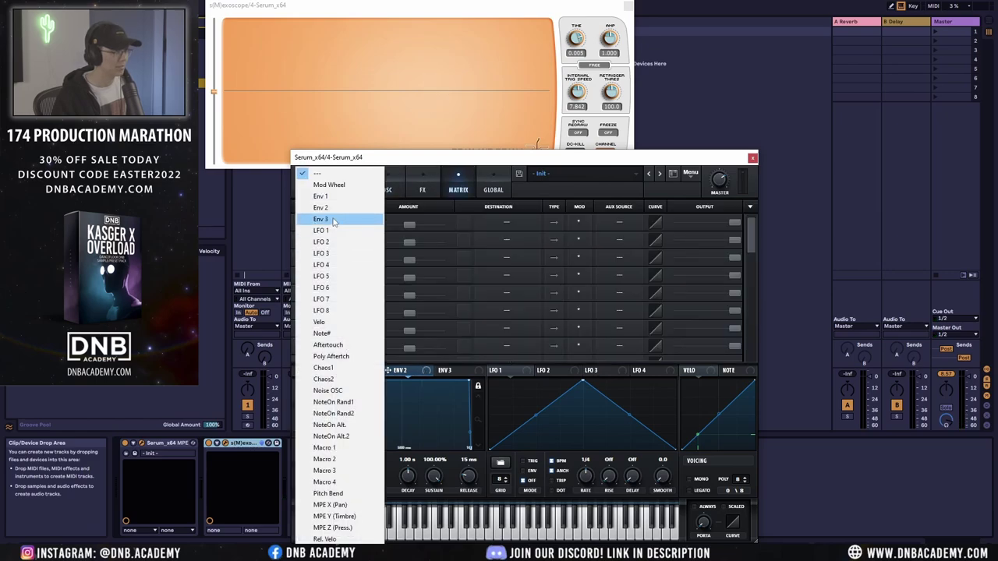
pyautogui.click(321, 208)
pyautogui.click(505, 222)
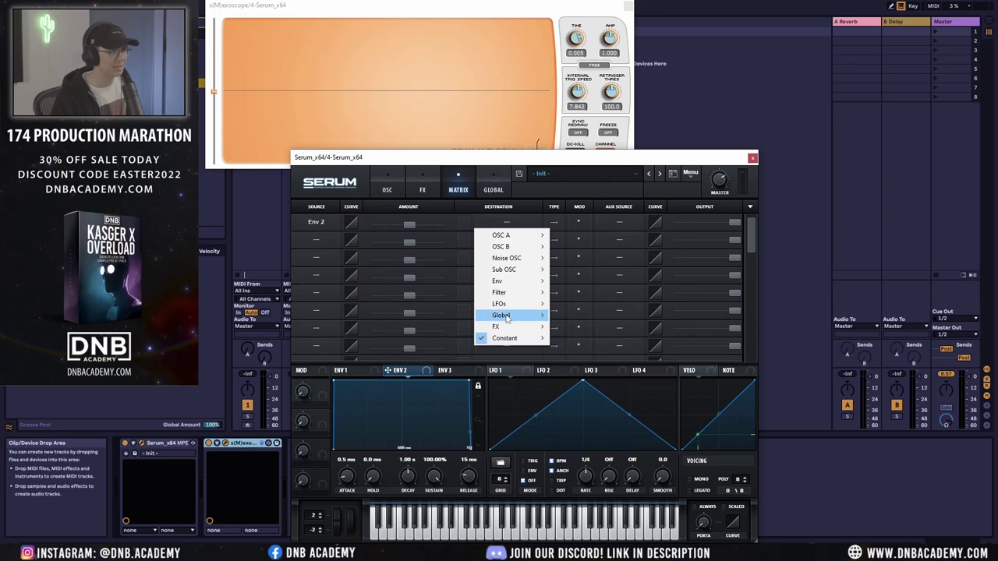
pyautogui.moveTo(507, 316)
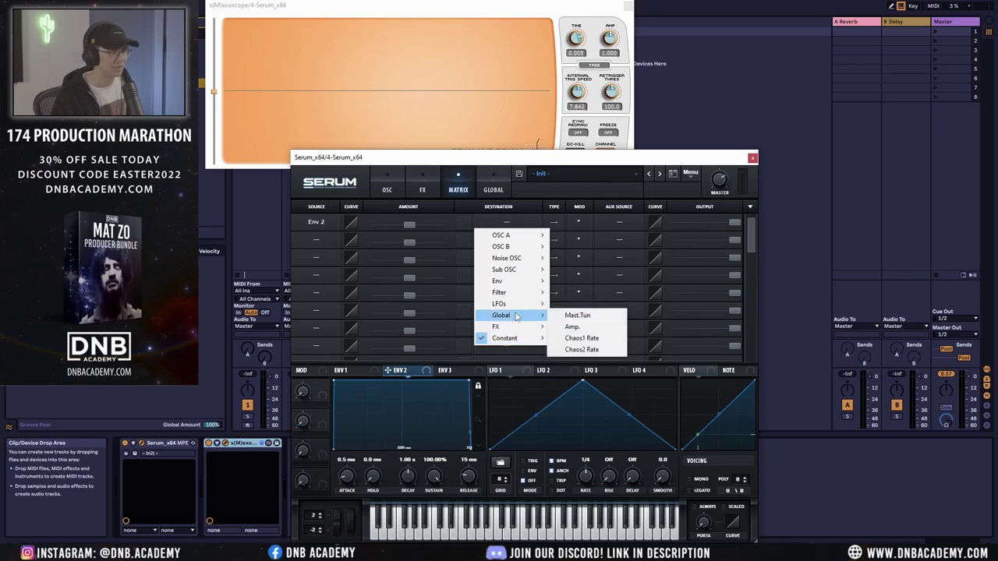
pyautogui.click(578, 316)
pyautogui.moveTo(408, 224); pyautogui.dragTo(415, 224)
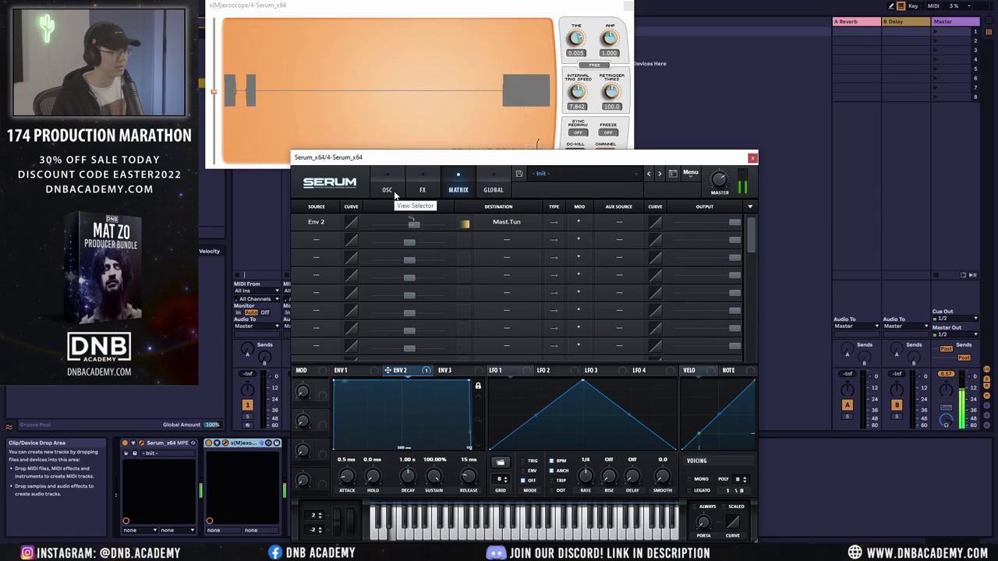
# Step: Set Env 2's sustain to 0% and its decay to 50 ms
pyautogui.click(390, 190)
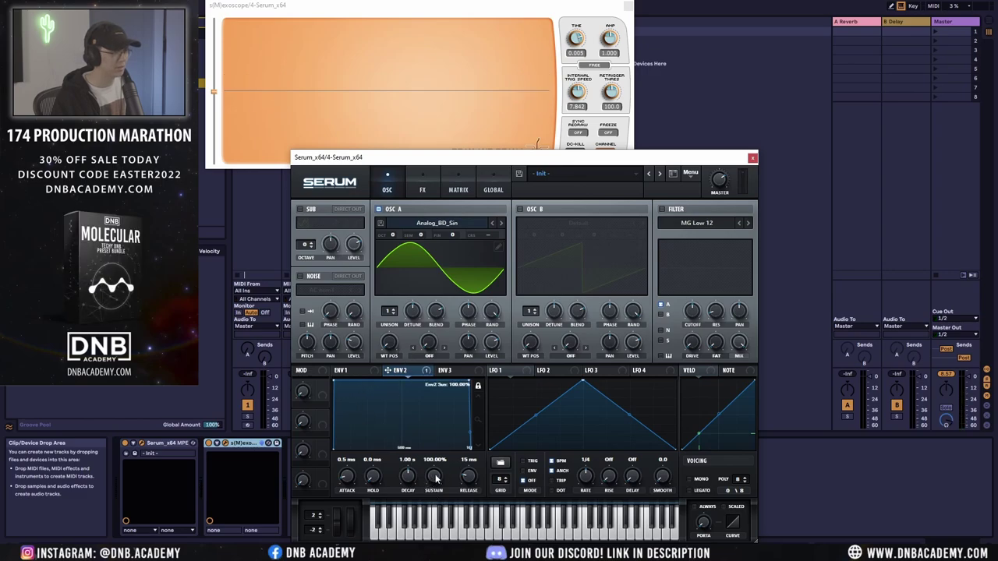
pyautogui.moveTo(436, 480); pyautogui.dragTo(436, 538)
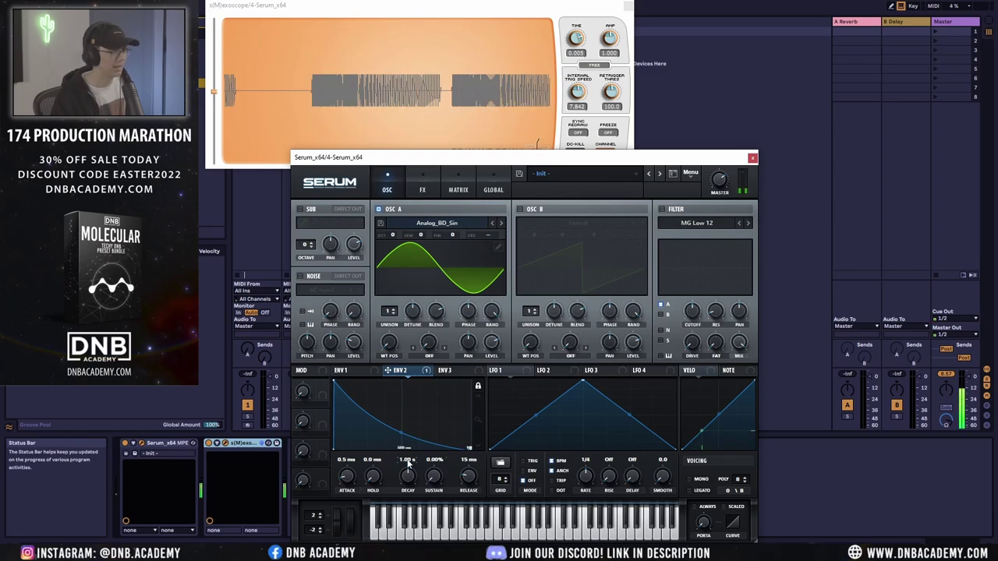
pyautogui.write('50')
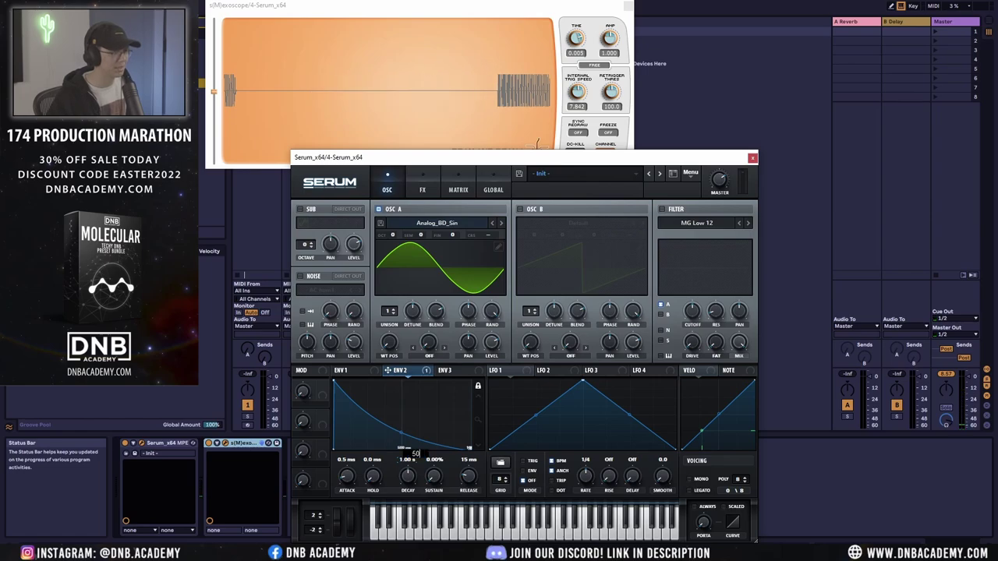
pyautogui.press('Return')
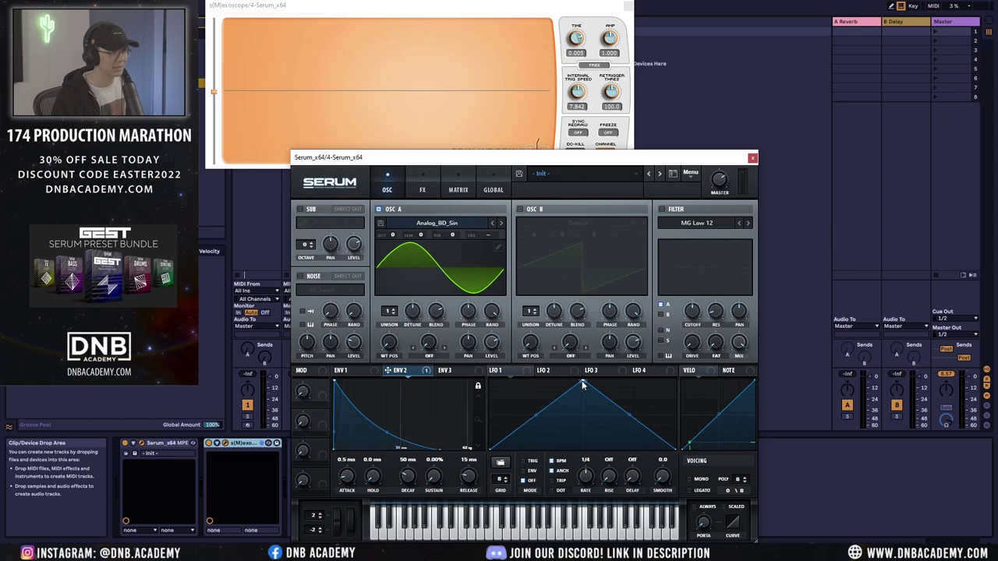
# Step: Reshape LFO 1 into a one-bar falling ramp in Env mode and route it to Mast.Tun with a very small positive amount
pyautogui.moveTo(581, 379); pyautogui.dragTo(490, 381)
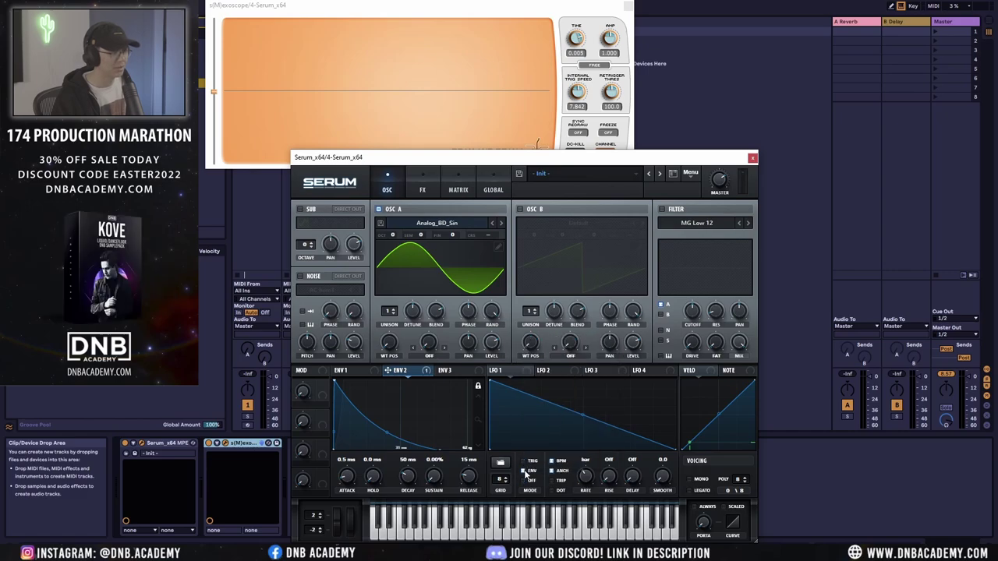
pyautogui.click(459, 185)
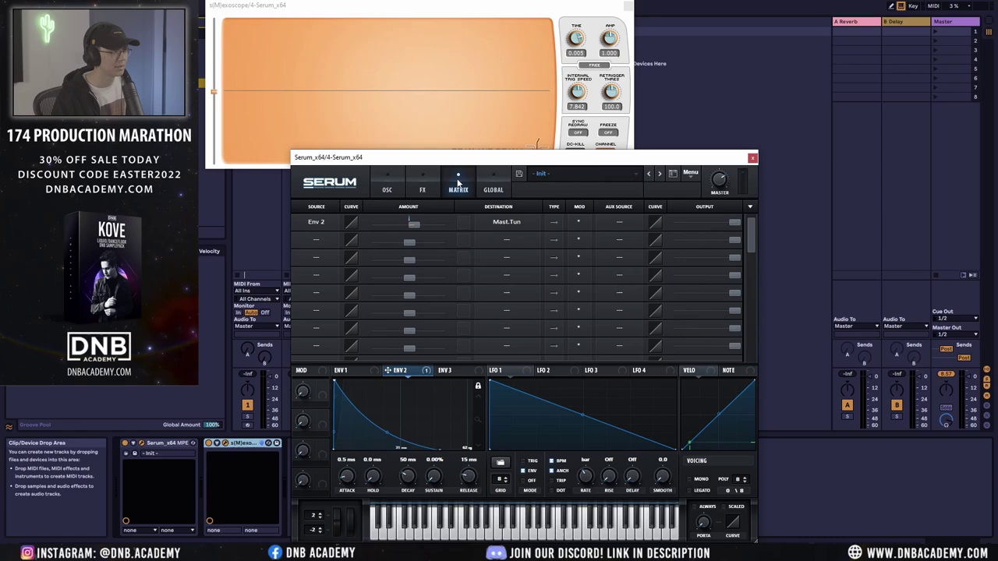
pyautogui.click(315, 242)
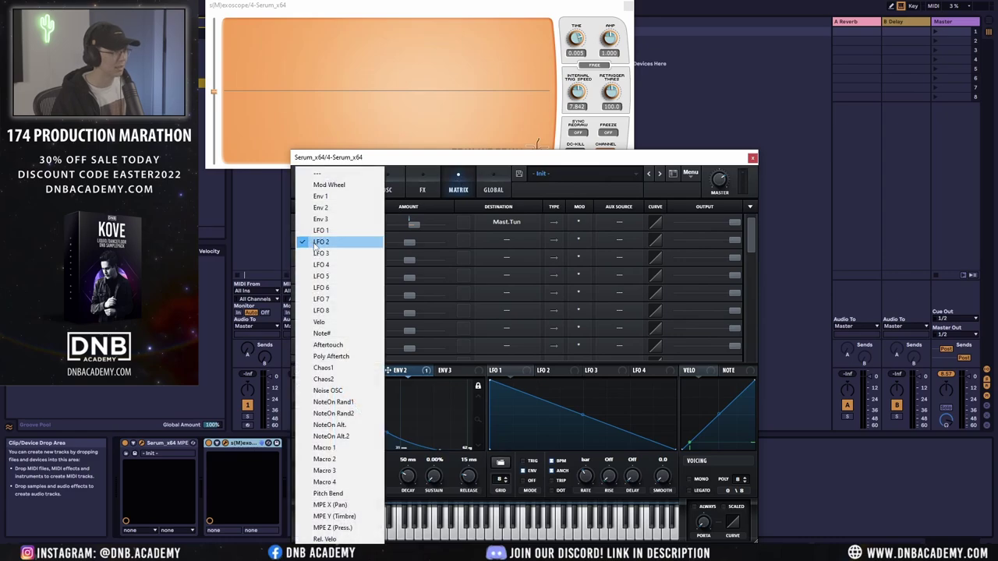
pyautogui.click(326, 231)
pyautogui.click(505, 236)
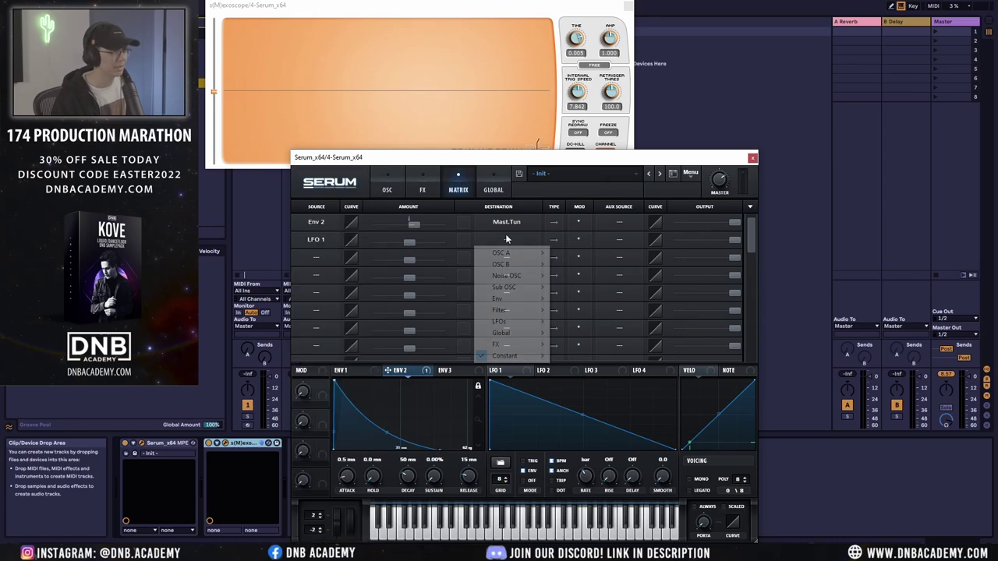
pyautogui.moveTo(513, 334)
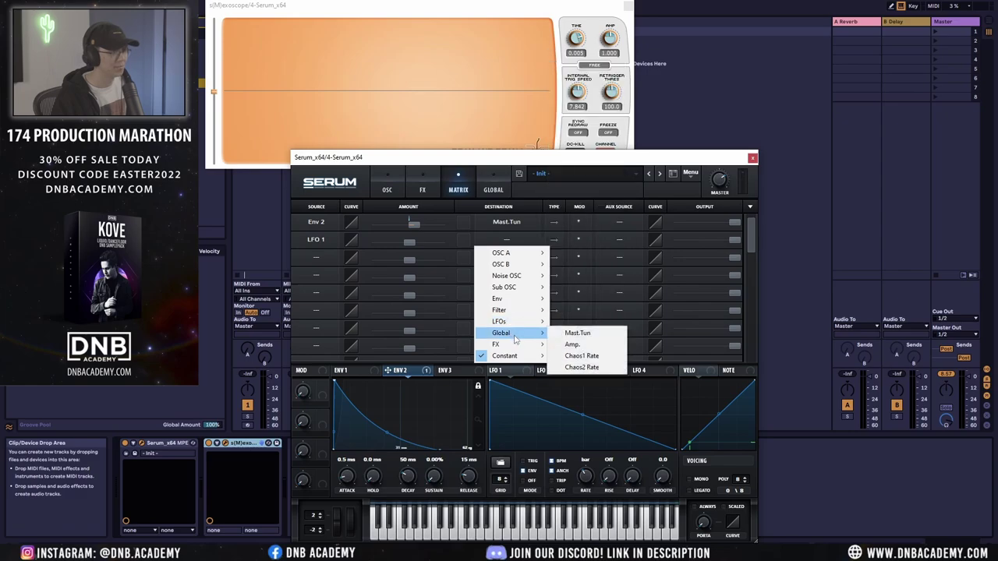
pyautogui.click(578, 332)
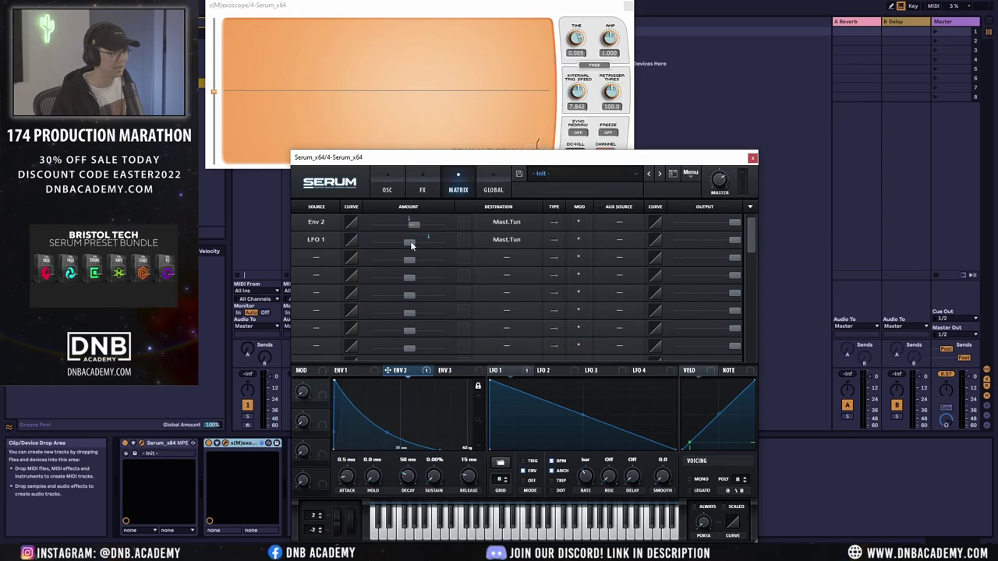
pyautogui.click(410, 241)
pyautogui.moveTo(409, 240); pyautogui.dragTo(410, 244)
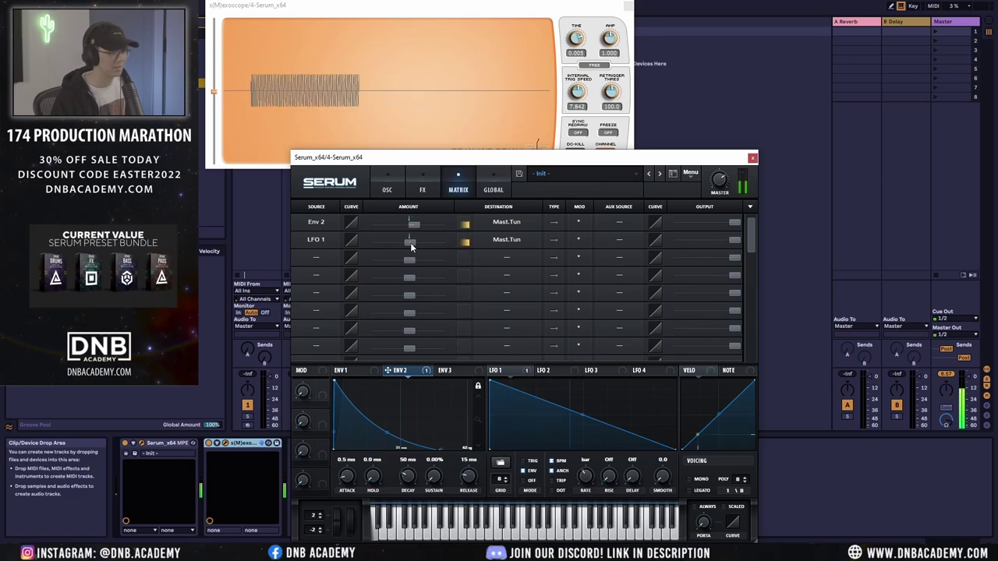
# Step: Lower Env 1's sustain all the way to -oo dB so the note's volume decays
pyautogui.click(394, 190)
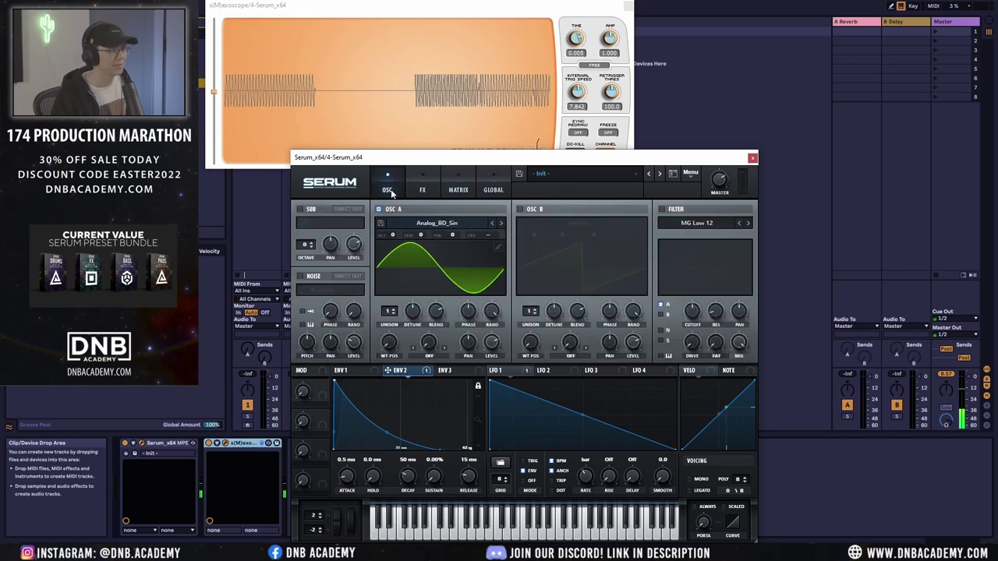
pyautogui.click(348, 370)
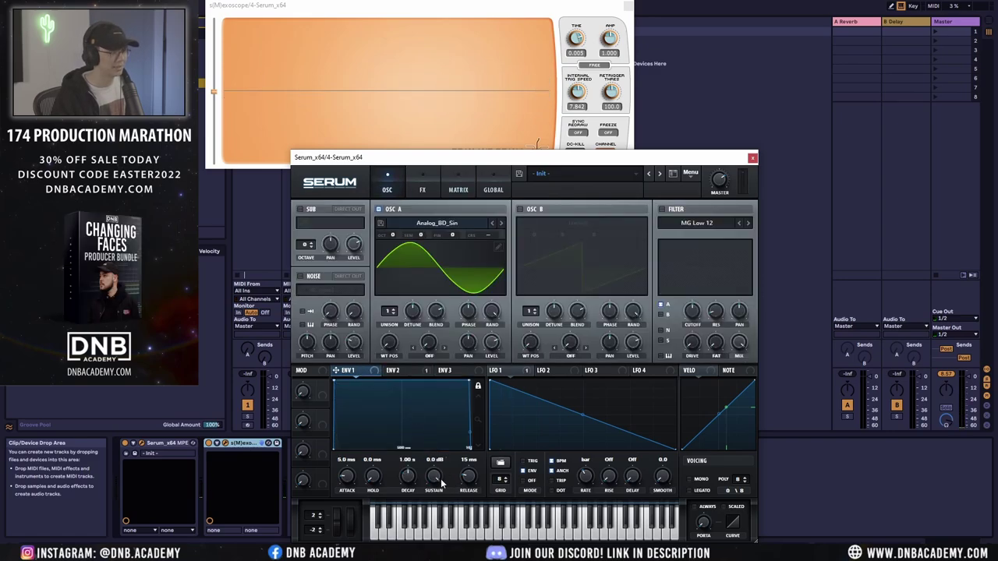
pyautogui.moveTo(436, 476); pyautogui.dragTo(414, 550)
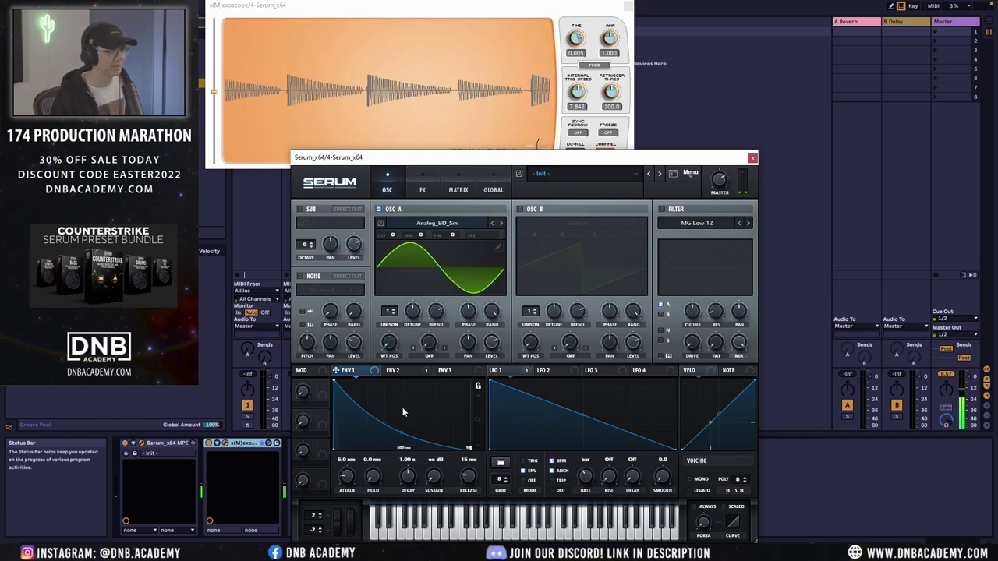
pyautogui.moveTo(402, 435)
pyautogui.mouseDown()
pyautogui.moveTo(404, 421)
pyautogui.moveTo(408, 432)
pyautogui.mouseUp()
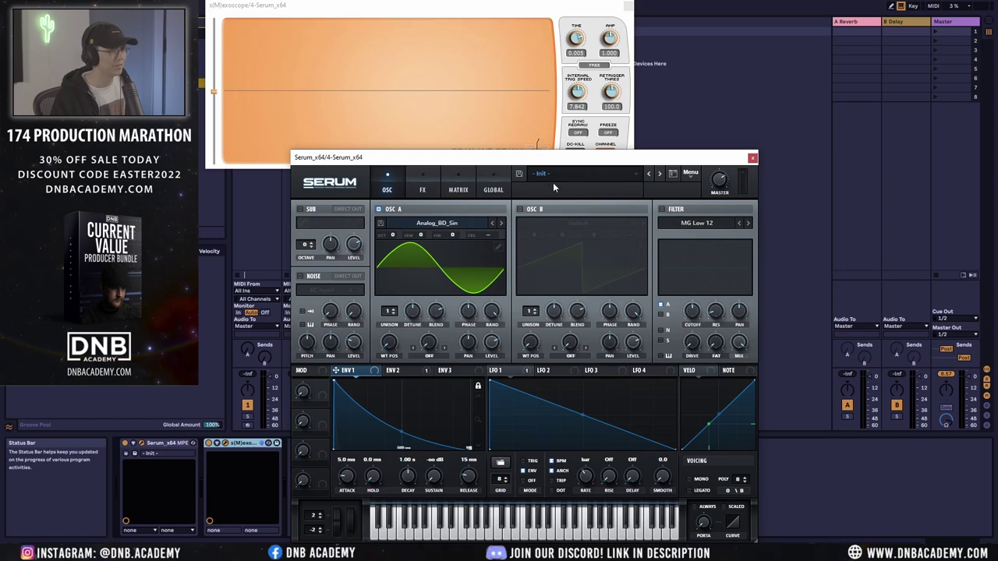
# Step: Enable the MG Low 12 filter on oscillator A, open its cutoff fully and raise the drive
pyautogui.click(662, 209)
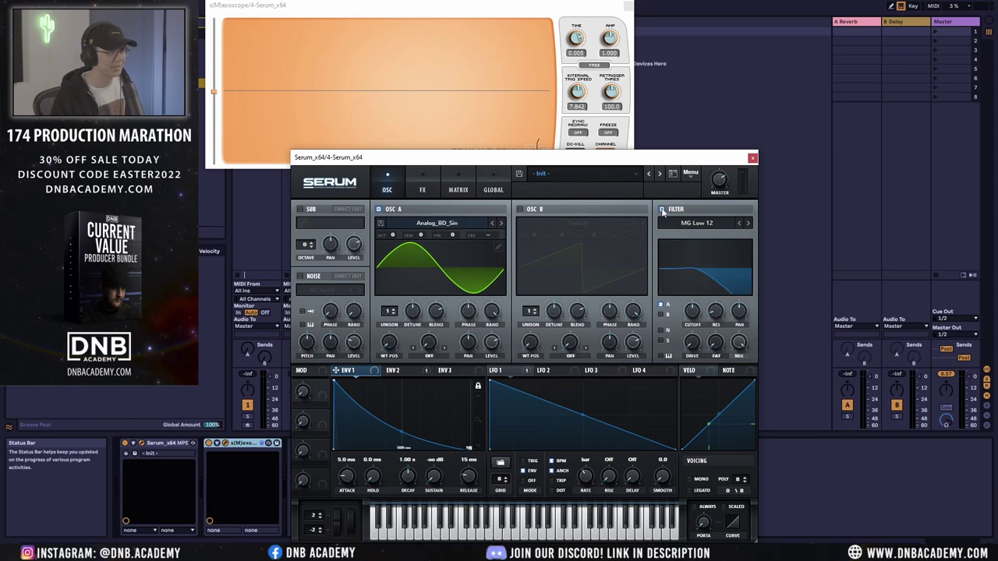
pyautogui.moveTo(694, 312); pyautogui.dragTo(694, 183)
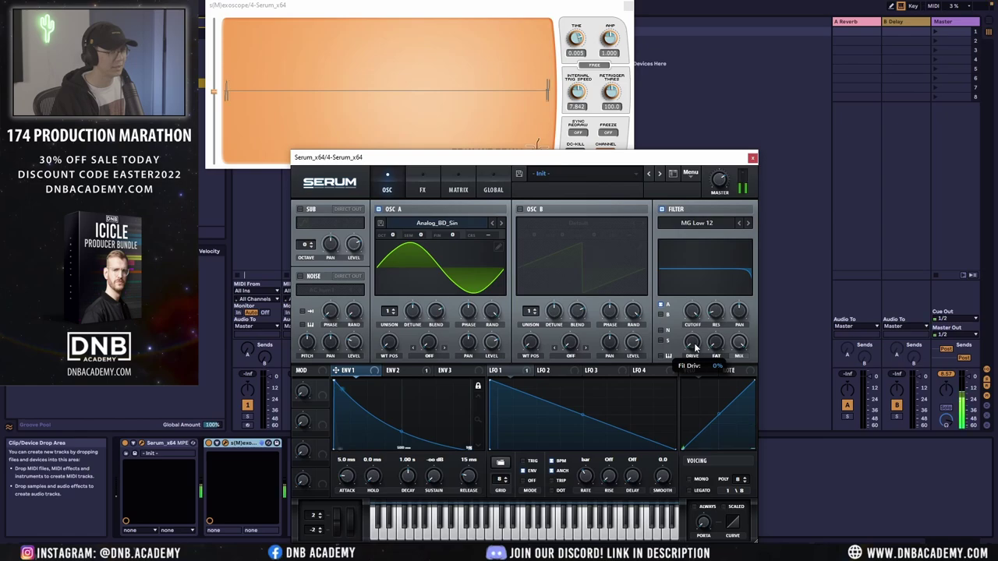
pyautogui.moveTo(696, 348); pyautogui.dragTo(697, 216)
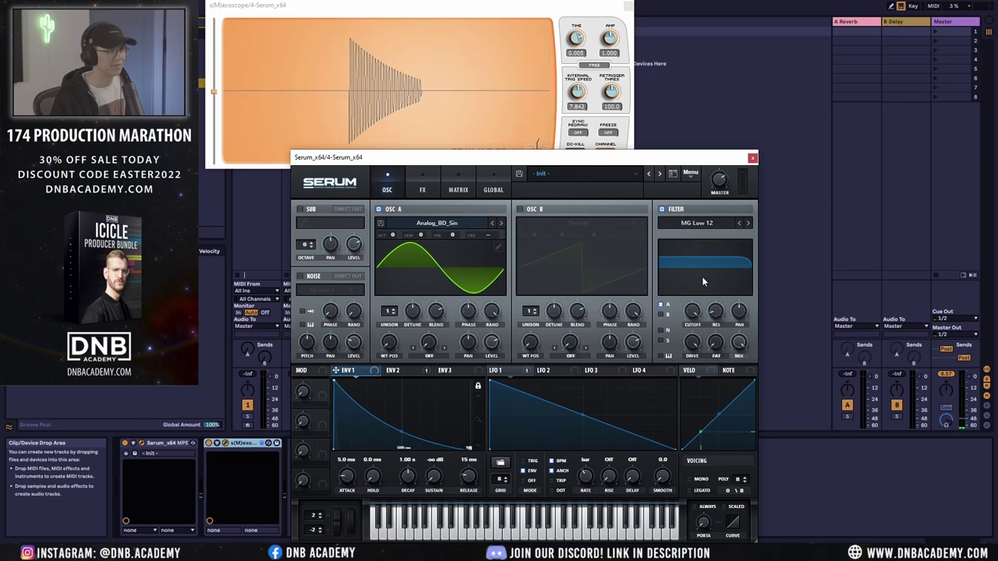
# Step: Lower Serum's master volume to compensate for the added filter drive
pyautogui.moveTo(725, 182)
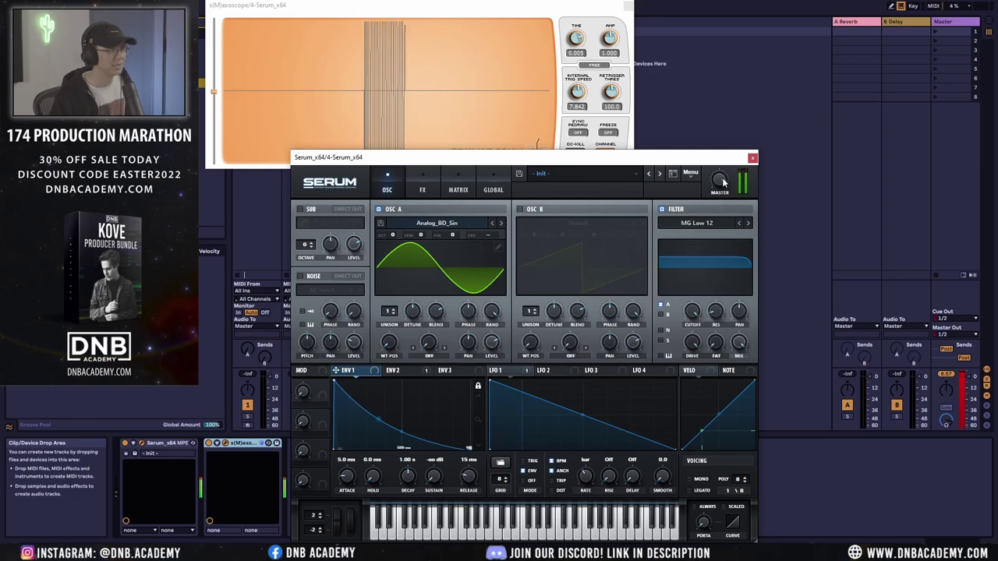
pyautogui.scroll(3, 724, 182)
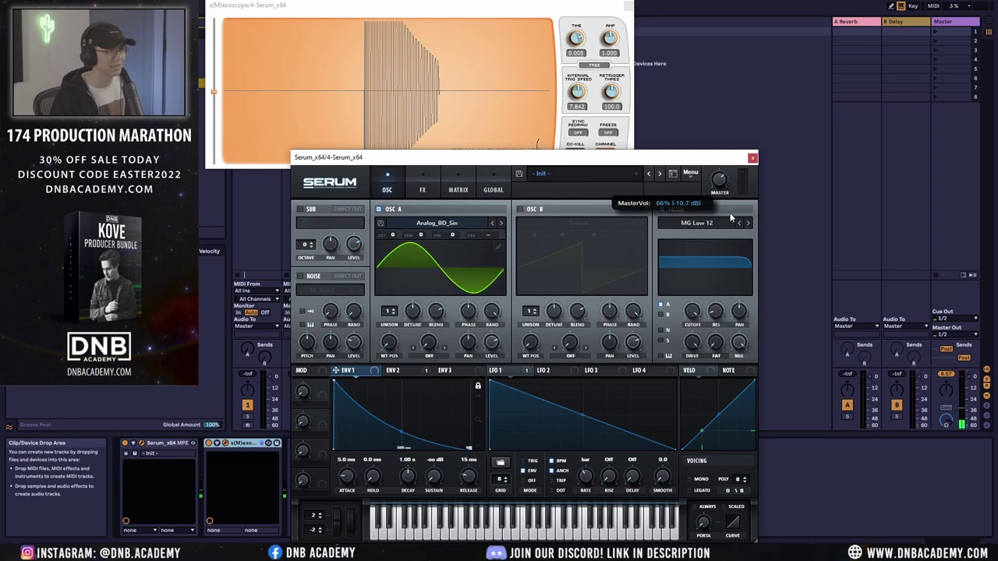
pyautogui.moveTo(730, 218)
pyautogui.mouseDown()
pyautogui.moveTo(729, 241)
pyautogui.moveTo(724, 232)
pyautogui.mouseUp()
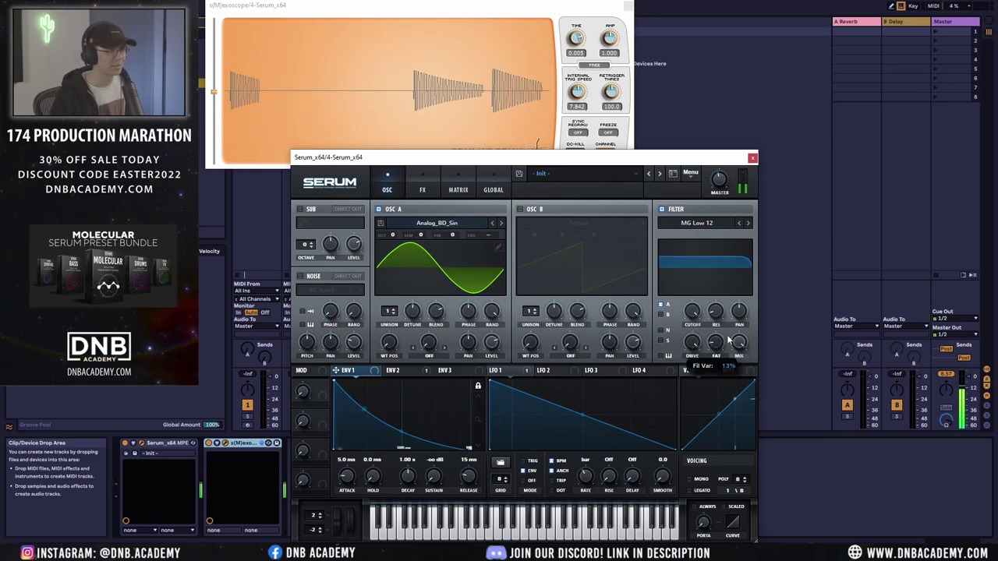
# Step: Adjust the filter's Fat amount and set Env 1's decay to 1.54 s
pyautogui.moveTo(728, 340)
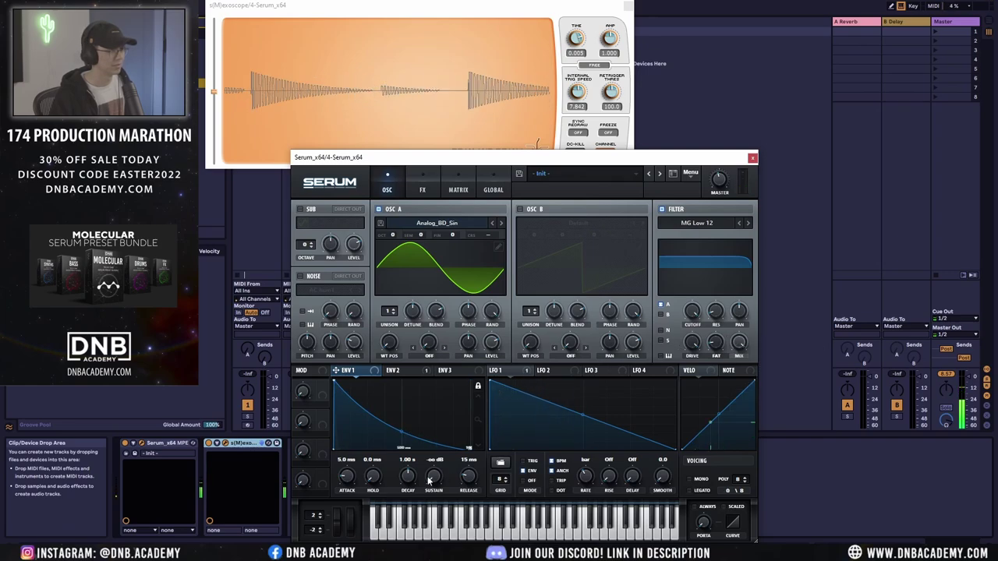
pyautogui.moveTo(407, 462)
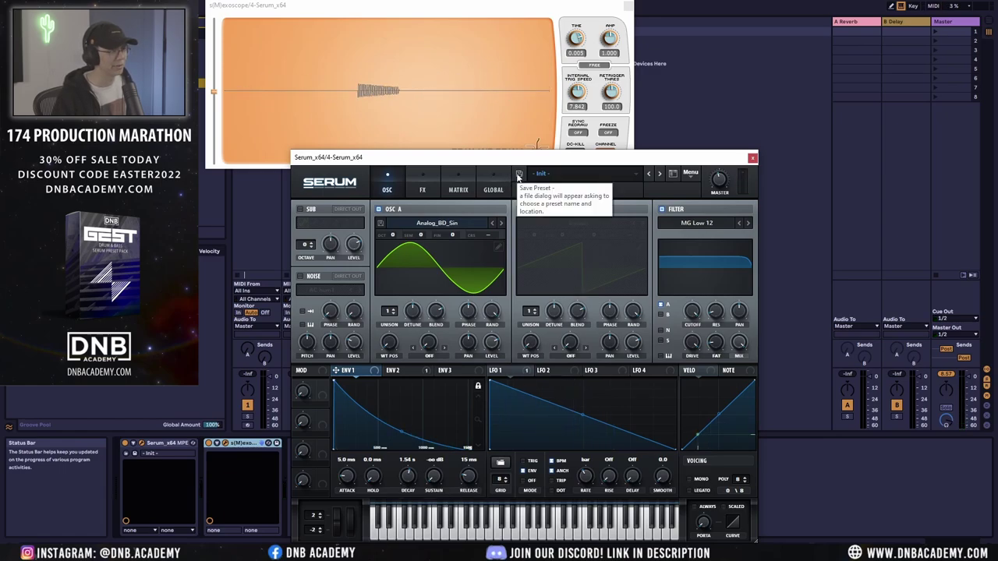
# Step: Save the patch in the User presets folder as DNB Academy 808 and close the Serum and s(M)exoscope windows
pyautogui.click(519, 175)
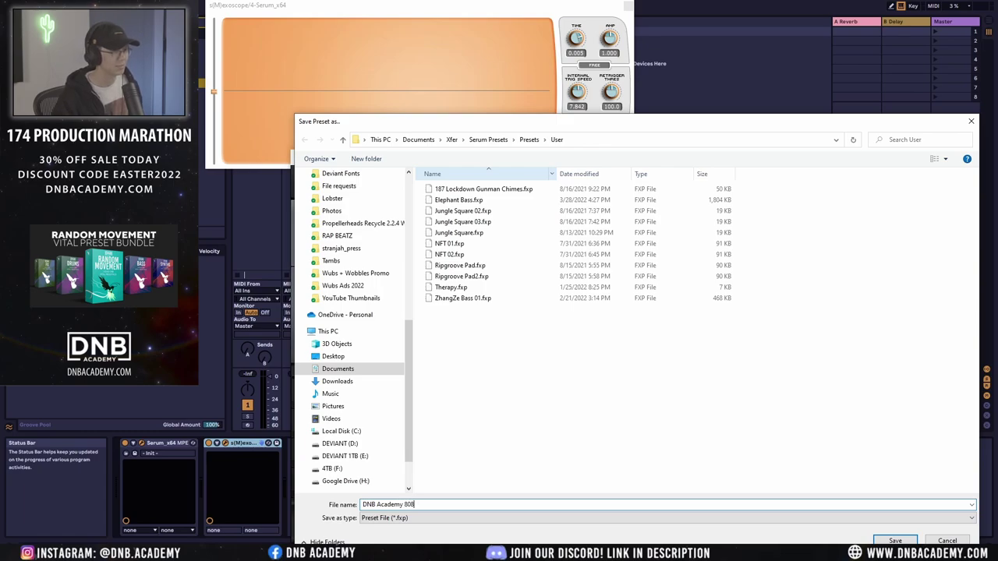
pyautogui.press('Return')
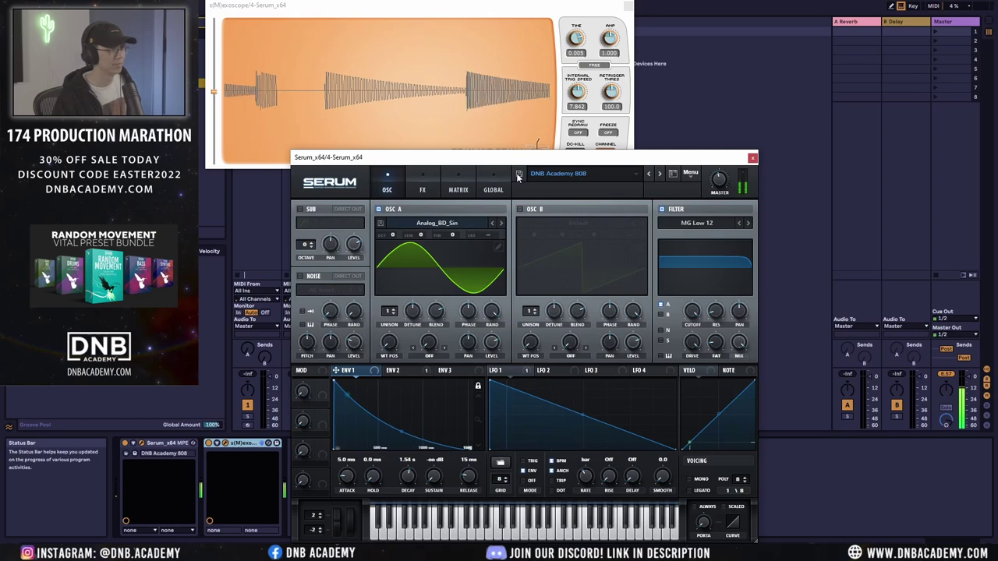
pyautogui.click(753, 157)
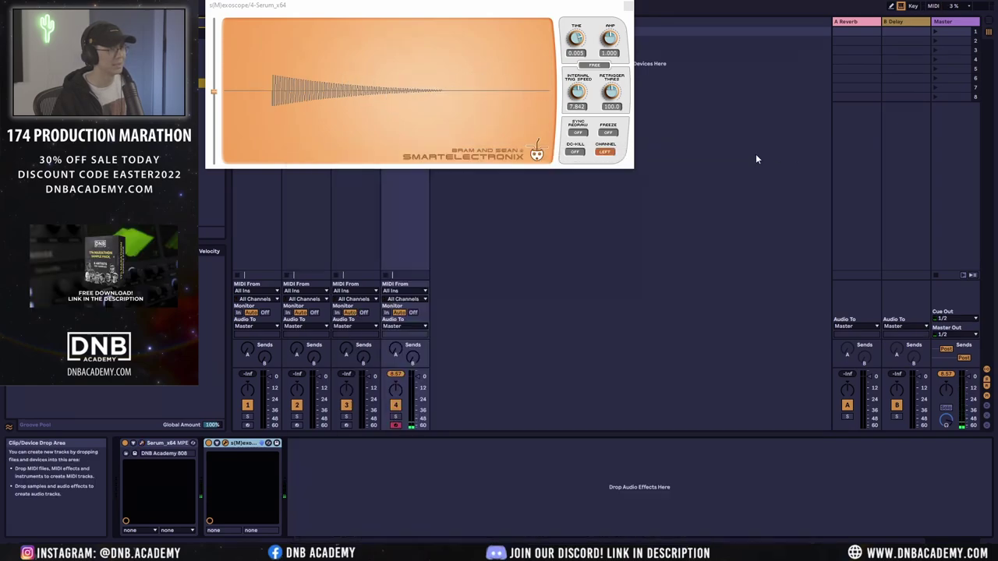
pyautogui.click(630, 7)
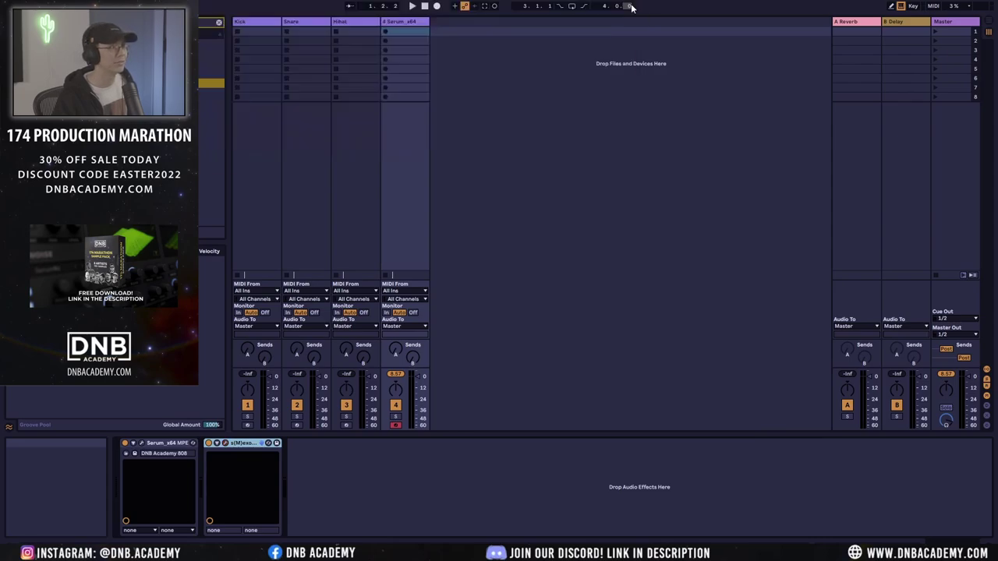
# Step: Duplicate the Serum track and rename the original one 808
pyautogui.hotkey('ctrl', 'd')
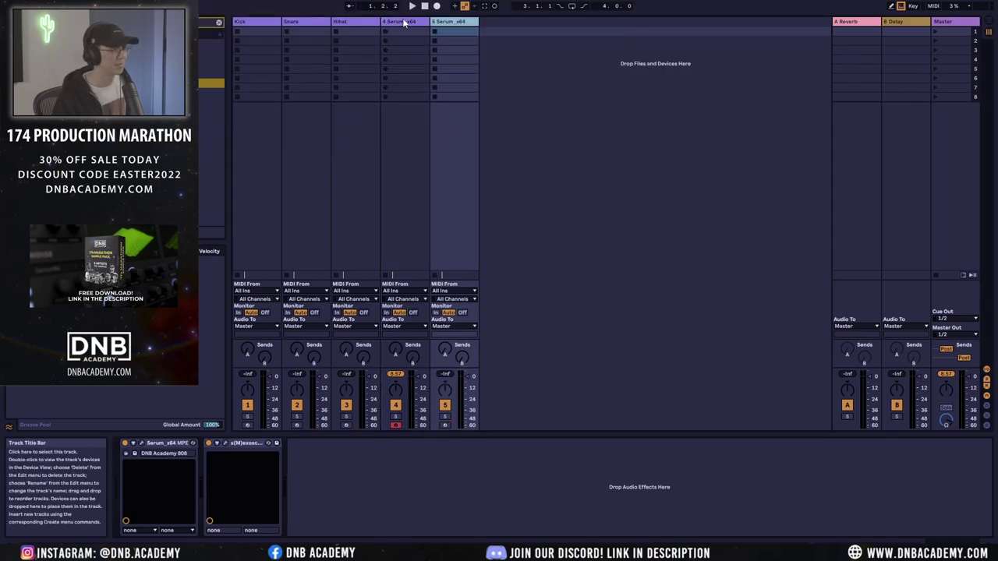
pyautogui.click(403, 23)
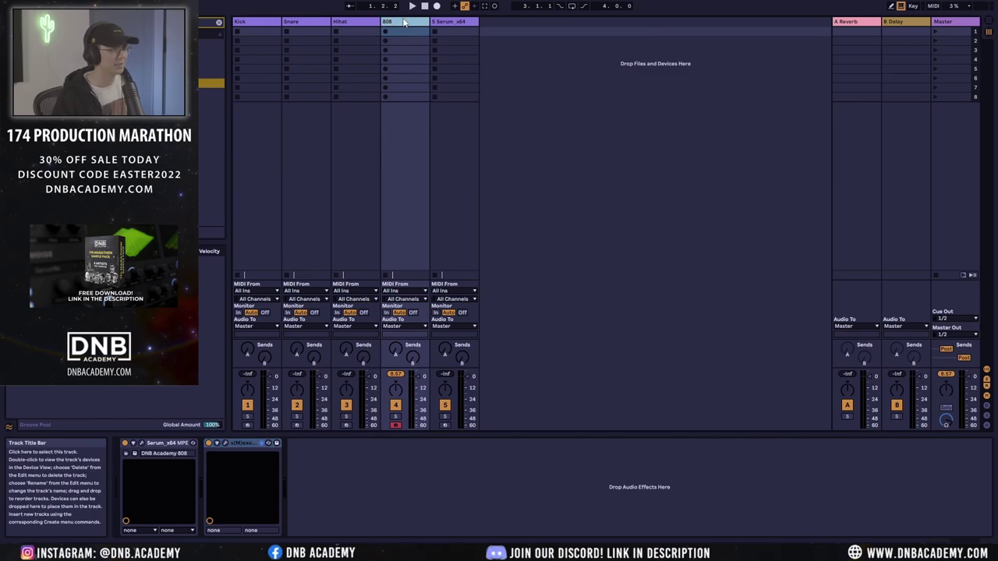
# Step: Save the Live Set under a new name in the D&B folder inside the 2022 projects folder
pyautogui.hotkey('ctrl', 's')
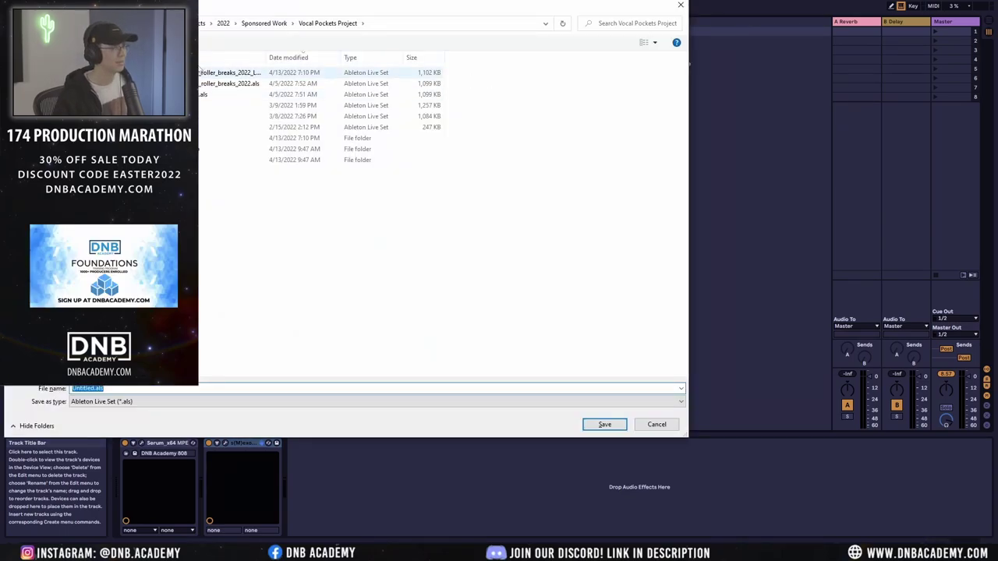
pyautogui.click(223, 23)
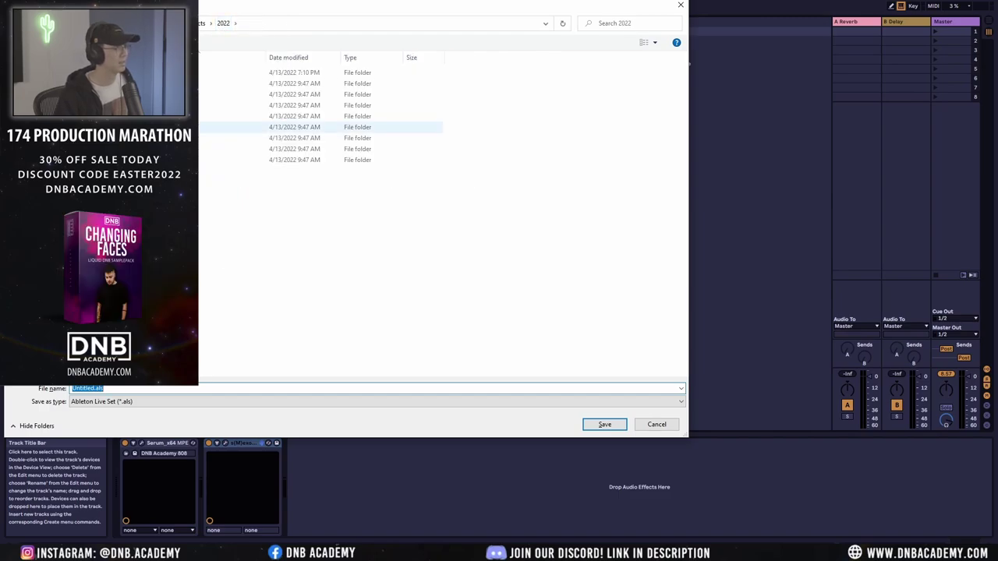
pyautogui.doubleClick(179, 84)
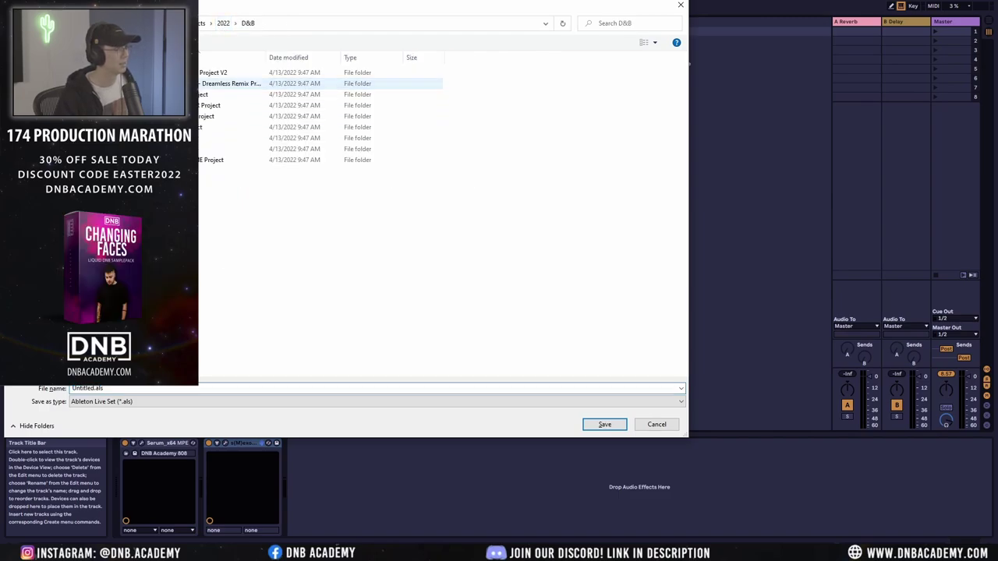
pyautogui.click(152, 389)
pyautogui.write('D&^B')
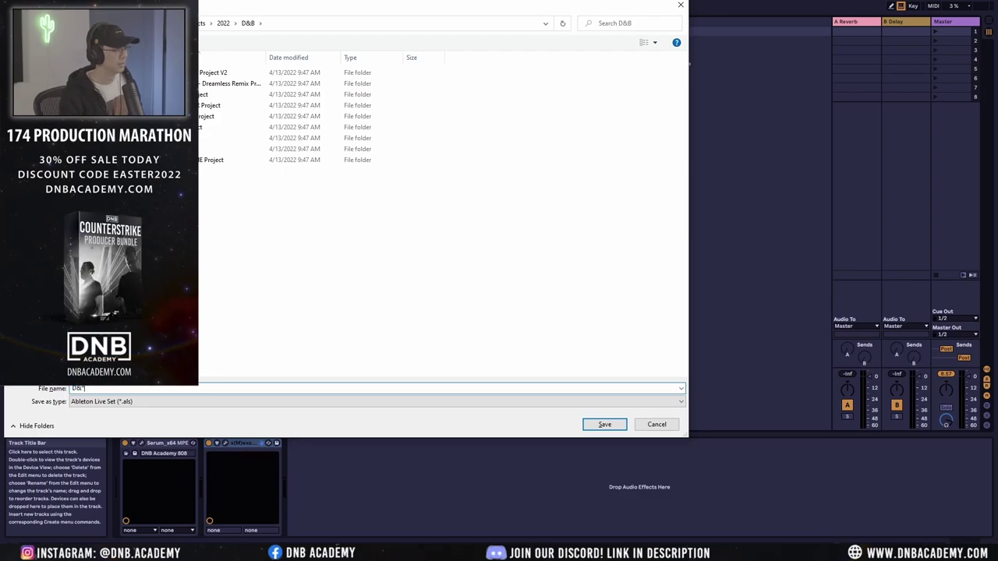
pyautogui.press('Return')
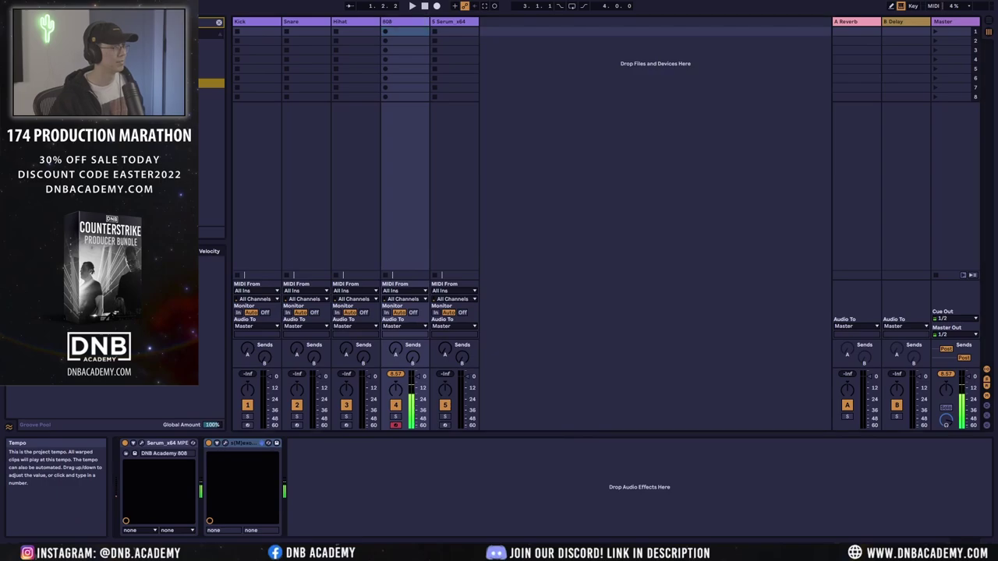
# Step: Arm the duplicated Serum track for recording and open its Serum instrument
pyautogui.click(462, 23)
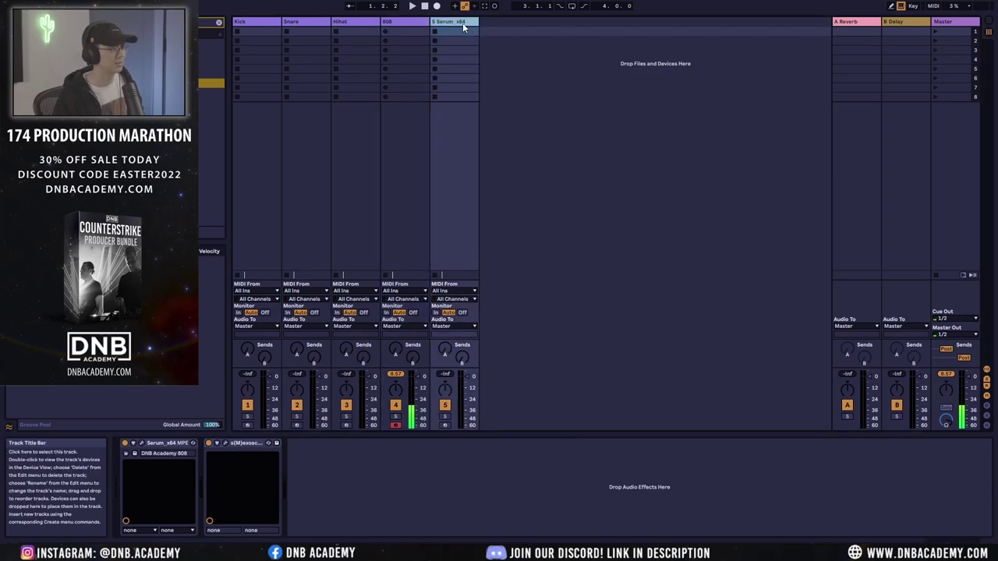
pyautogui.click(444, 425)
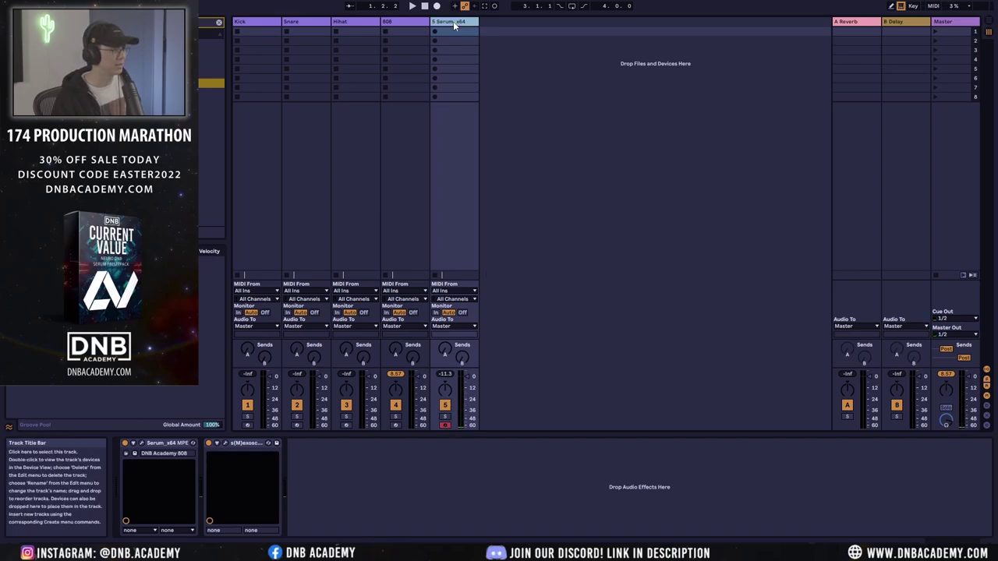
pyautogui.click(416, 25)
pyautogui.click(465, 23)
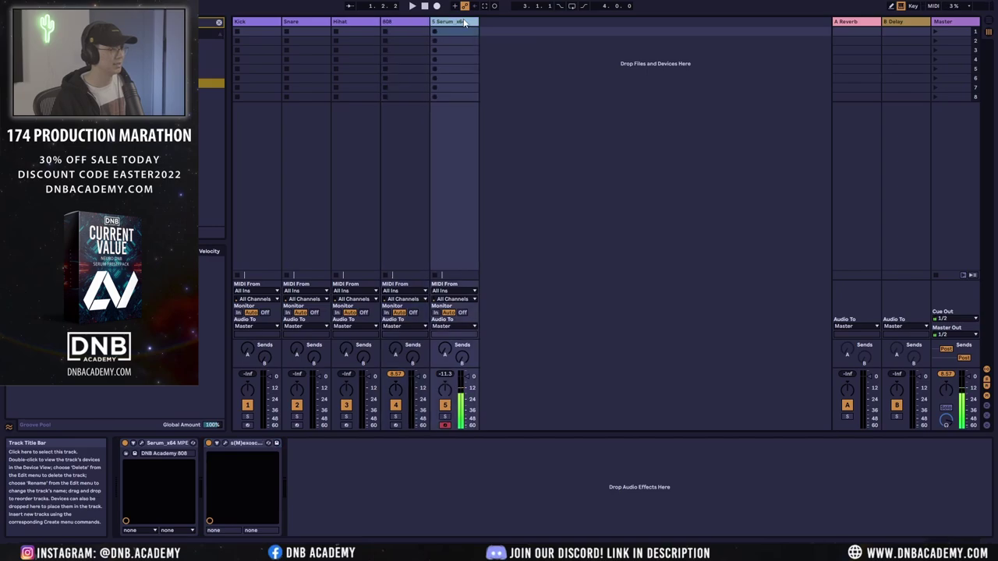
pyautogui.click(140, 444)
# Step: Reduce Env 2's modulation of master tuning, increase LFO 1's amount and set LFO 1's rate to 2 bar
pyautogui.click(423, 186)
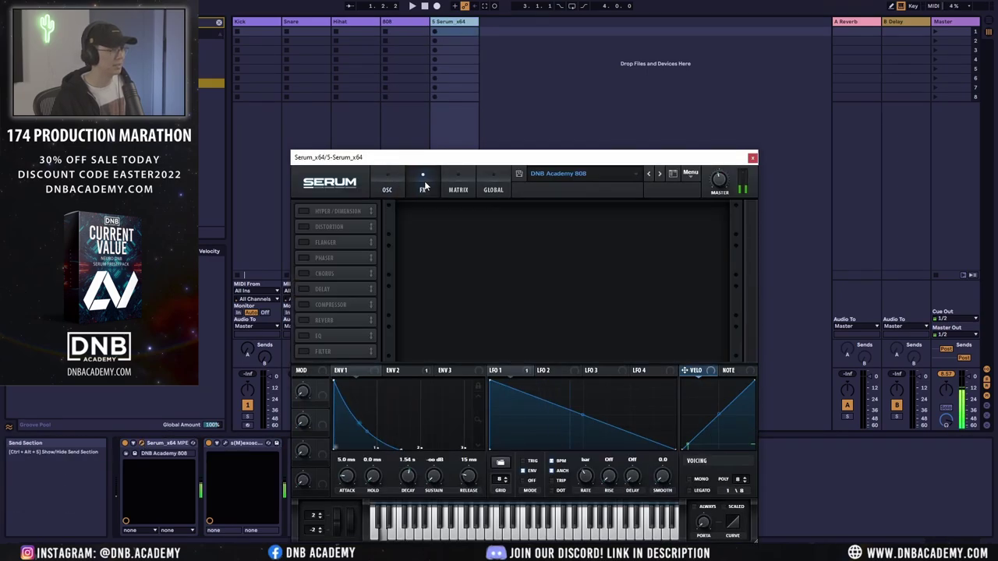
pyautogui.click(460, 185)
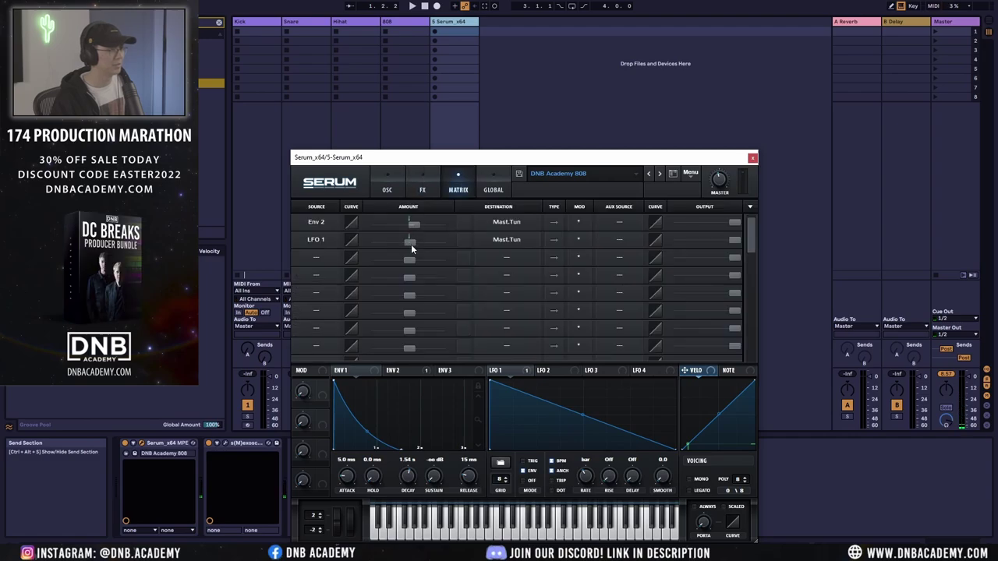
pyautogui.moveTo(412, 243)
pyautogui.moveTo(414, 226)
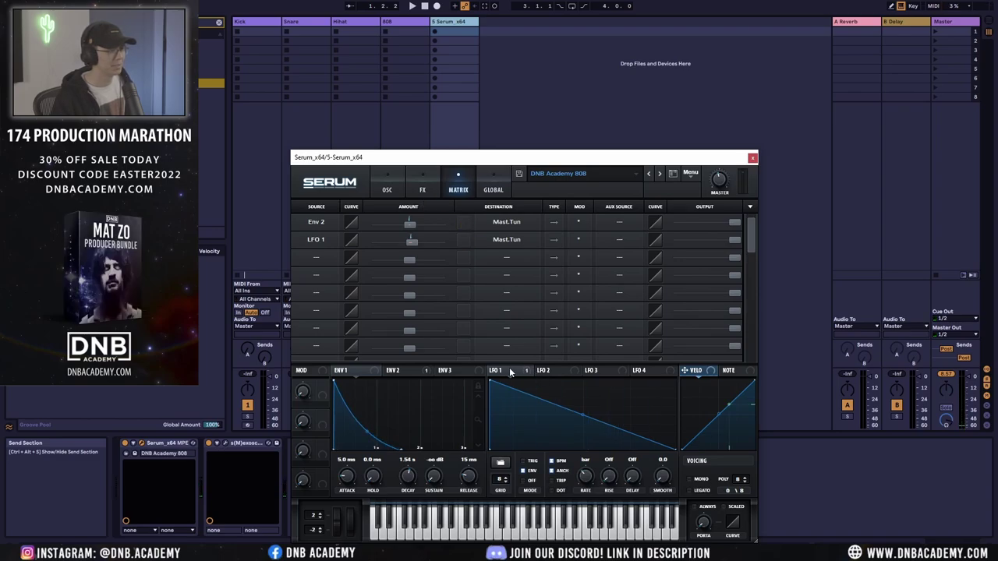
pyautogui.click(387, 188)
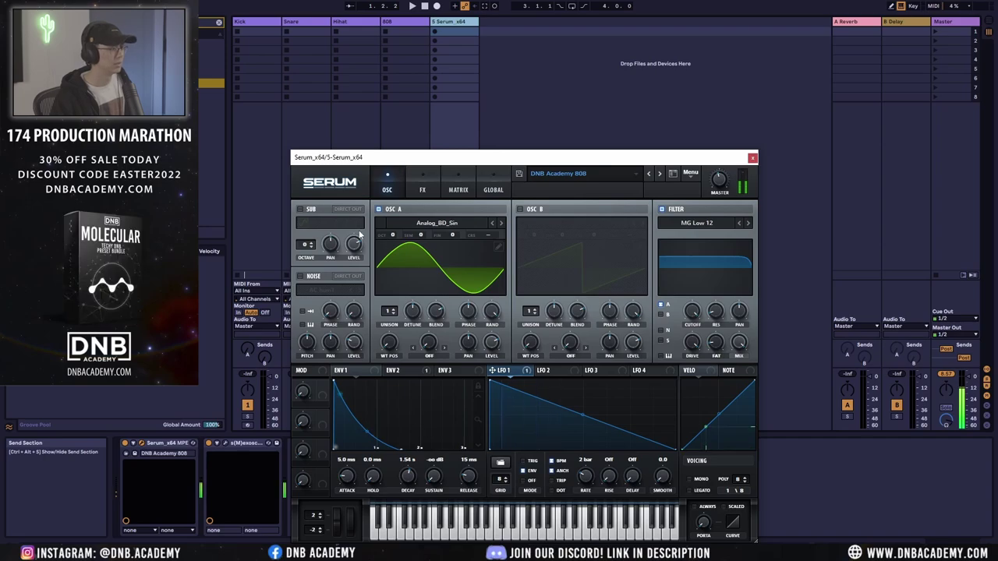
# Step: With s(M)exoscope open, flatten Env 1's decay curve, set its decay to 2.10 s, and adjust the filter's drive
pyautogui.click(225, 443)
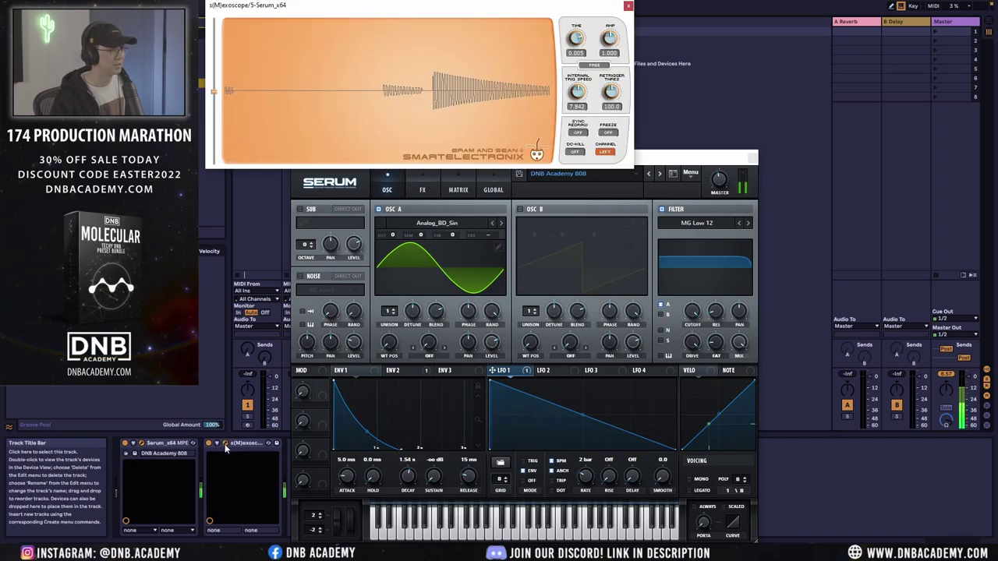
pyautogui.click(370, 435)
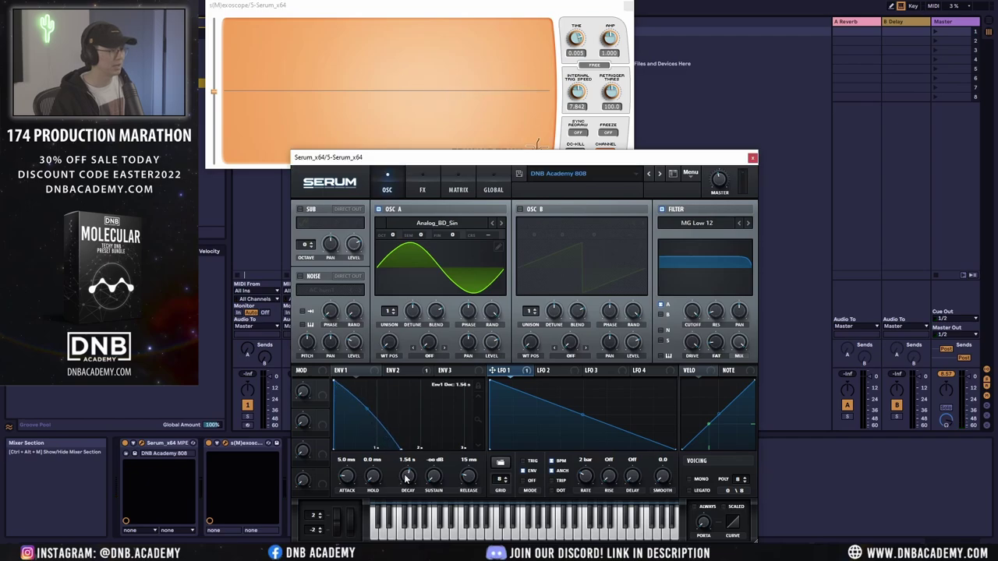
pyautogui.moveTo(405, 479); pyautogui.dragTo(407, 476)
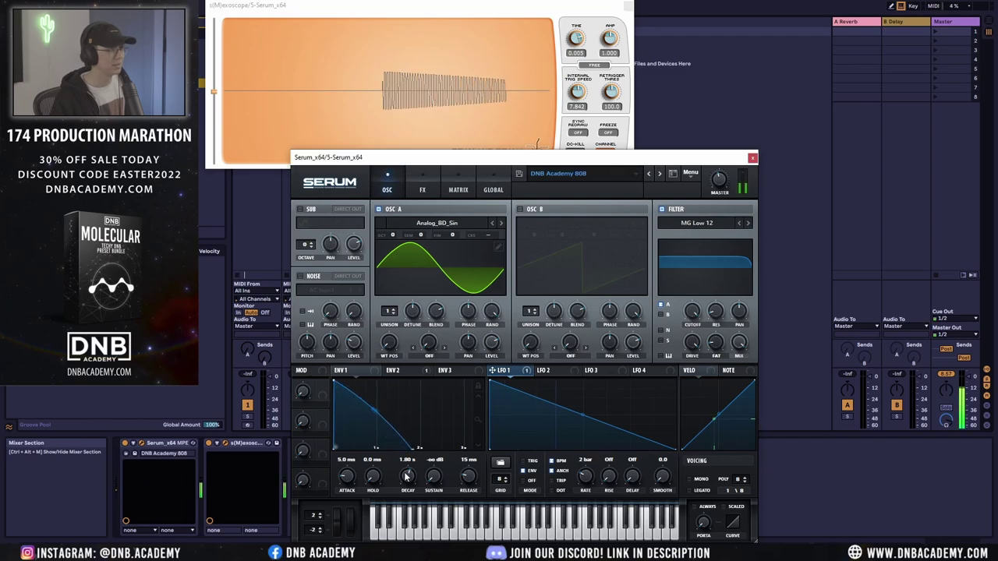
pyautogui.moveTo(406, 476); pyautogui.dragTo(407, 473)
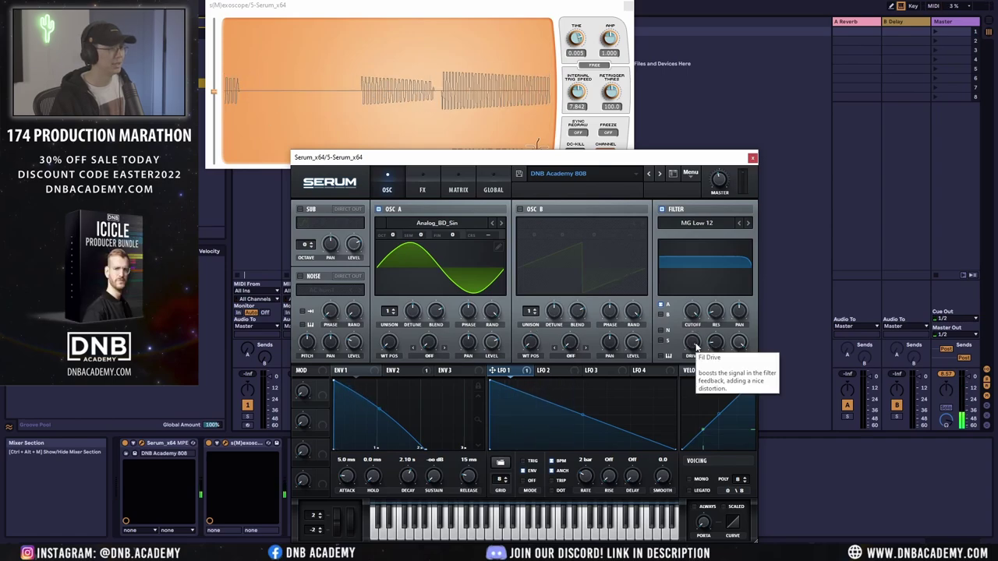
pyautogui.moveTo(696, 348); pyautogui.dragTo(697, 367)
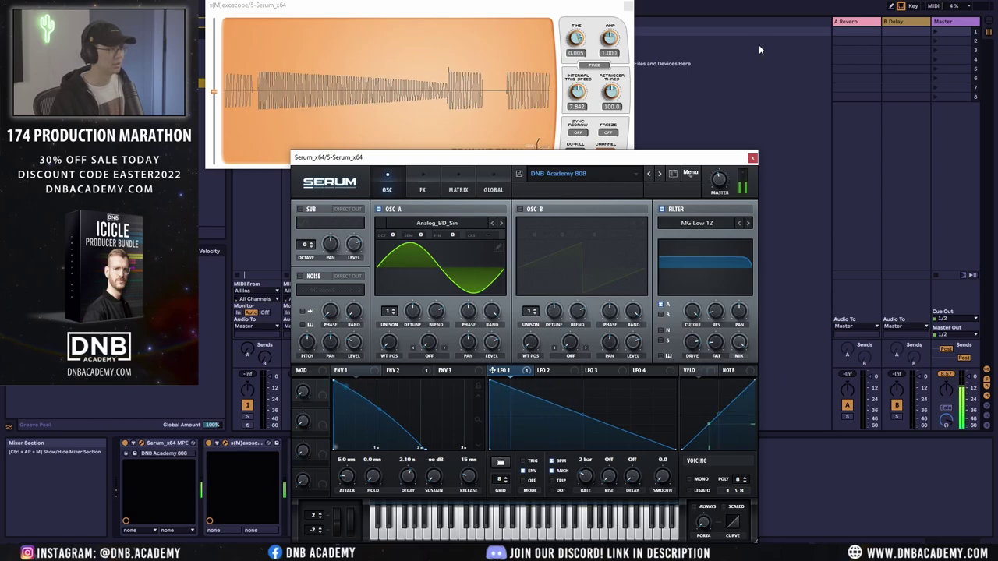
# Step: Save the patch in the User presets folder as DNB Academy Drop Bass
pyautogui.click(753, 158)
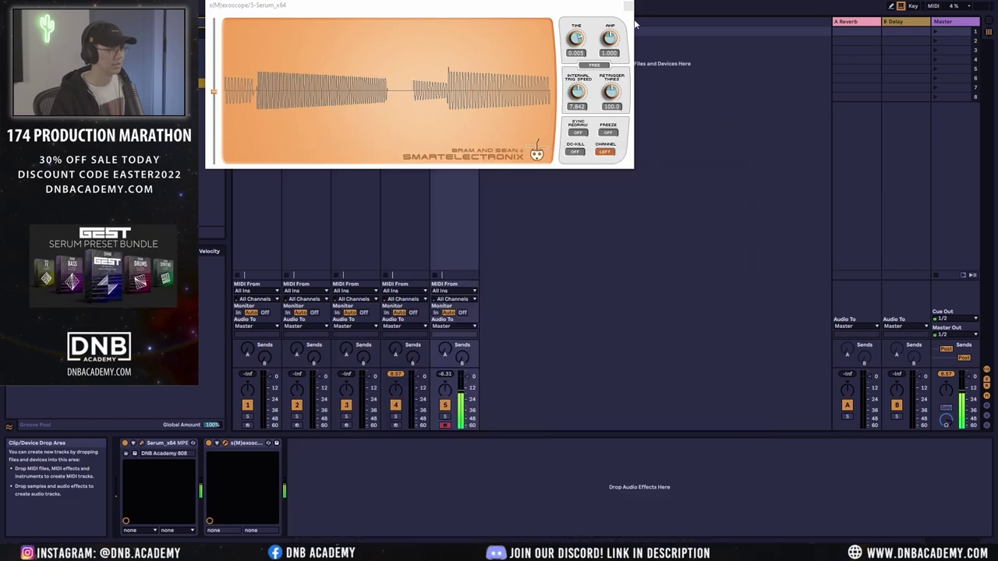
pyautogui.click(133, 443)
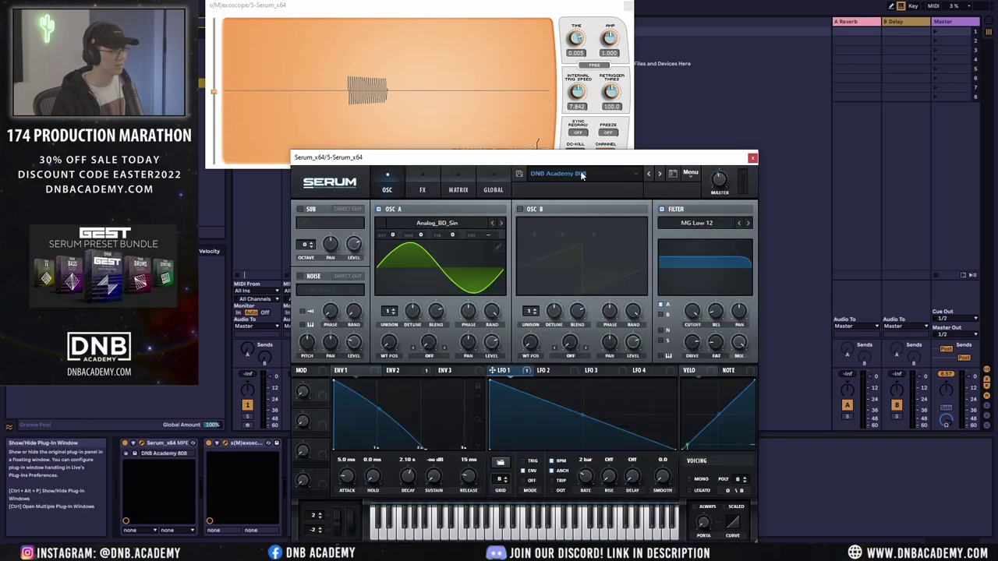
pyautogui.click(518, 175)
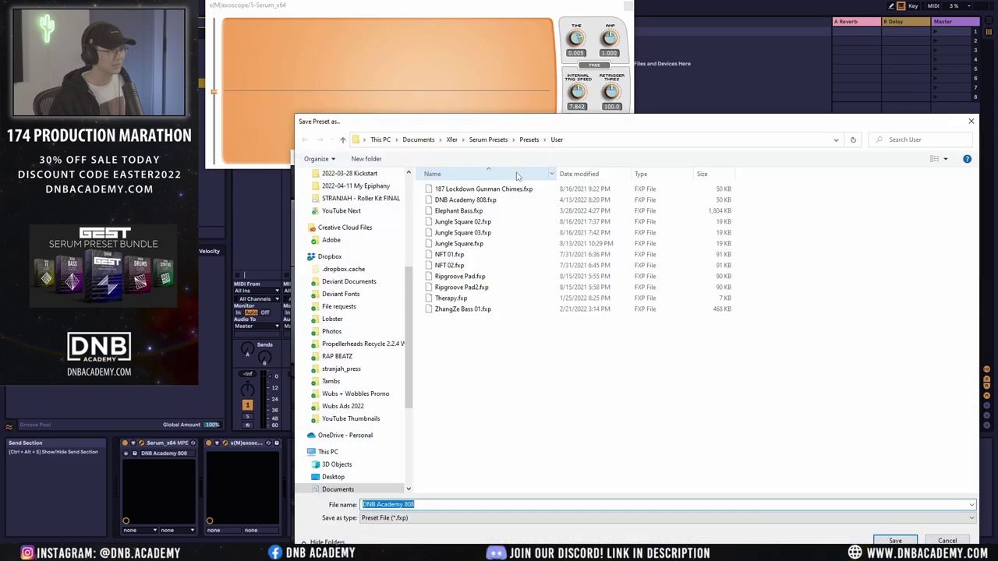
pyautogui.press('BackSpace')
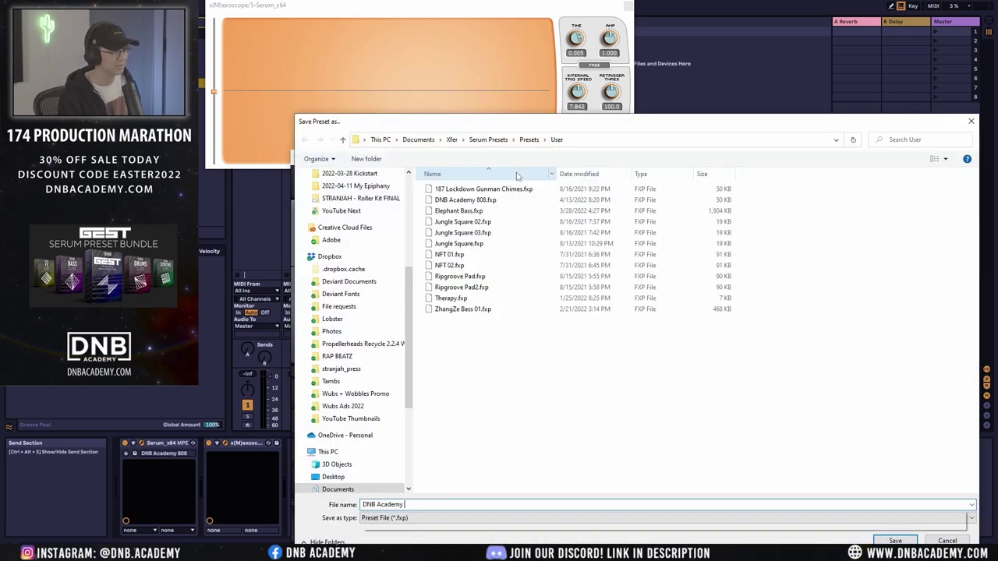
pyautogui.write('Drop Bass')
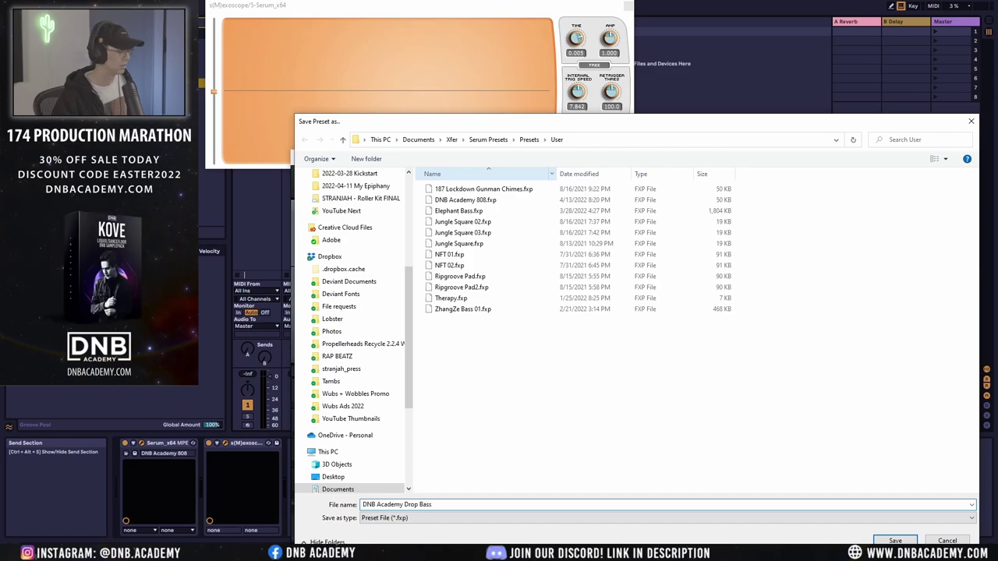
pyautogui.press('Return')
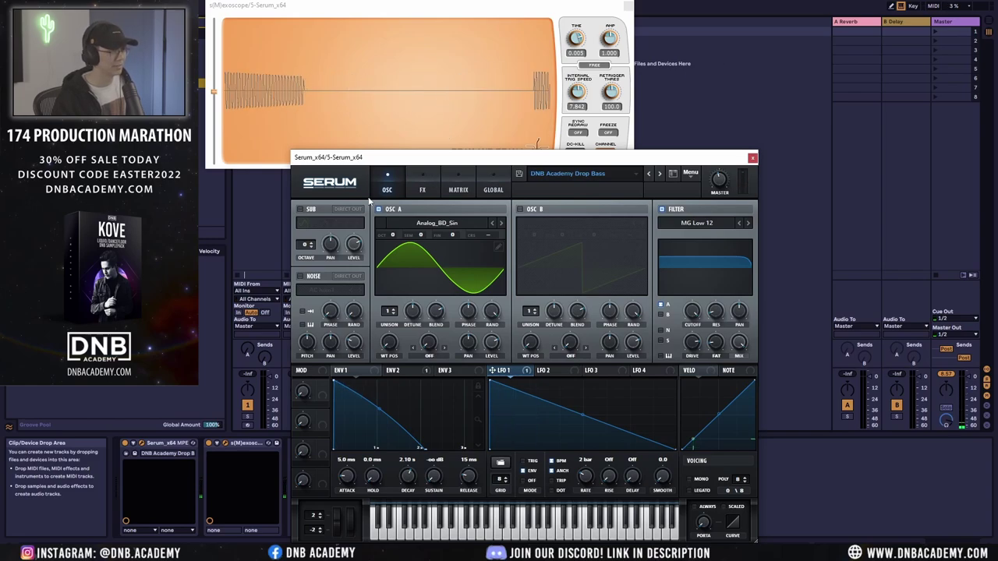
pyautogui.click(423, 187)
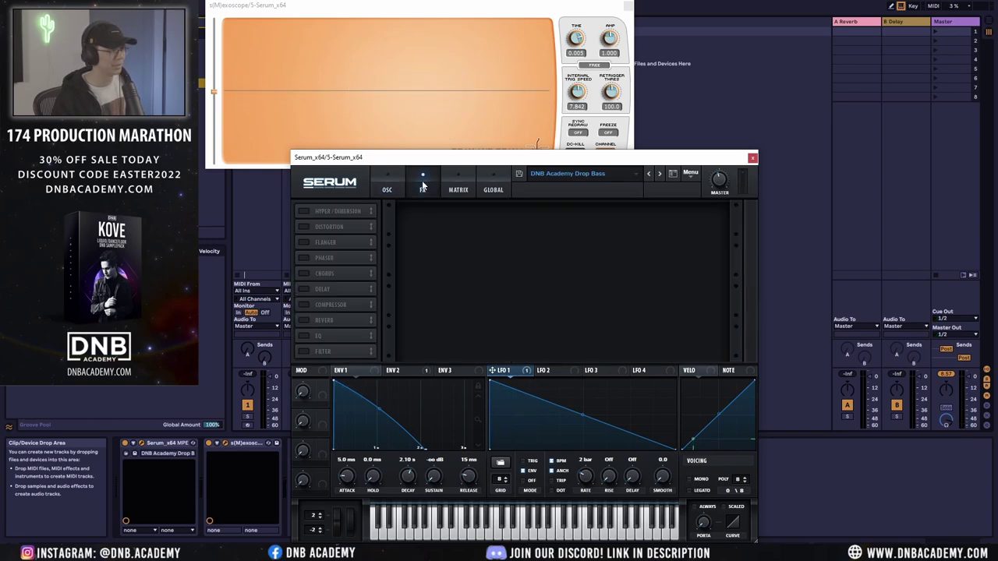
pyautogui.click(302, 226)
pyautogui.click(304, 227)
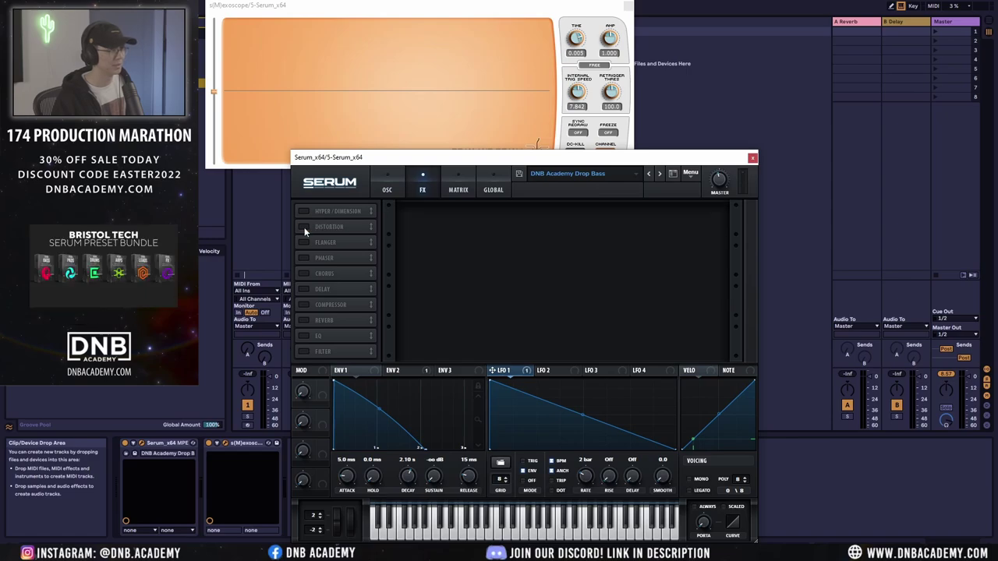
# Step: Close the plug-in windows, then rename the Serum track drop bass and duplicate it
pyautogui.click(752, 159)
pyautogui.click(627, 6)
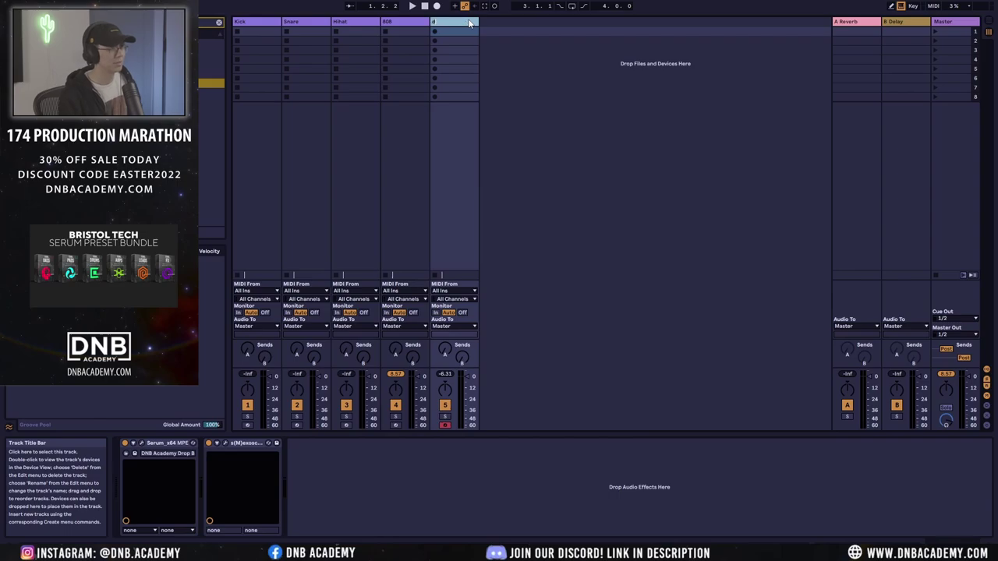
pyautogui.hotkey('ctrl', 'd')
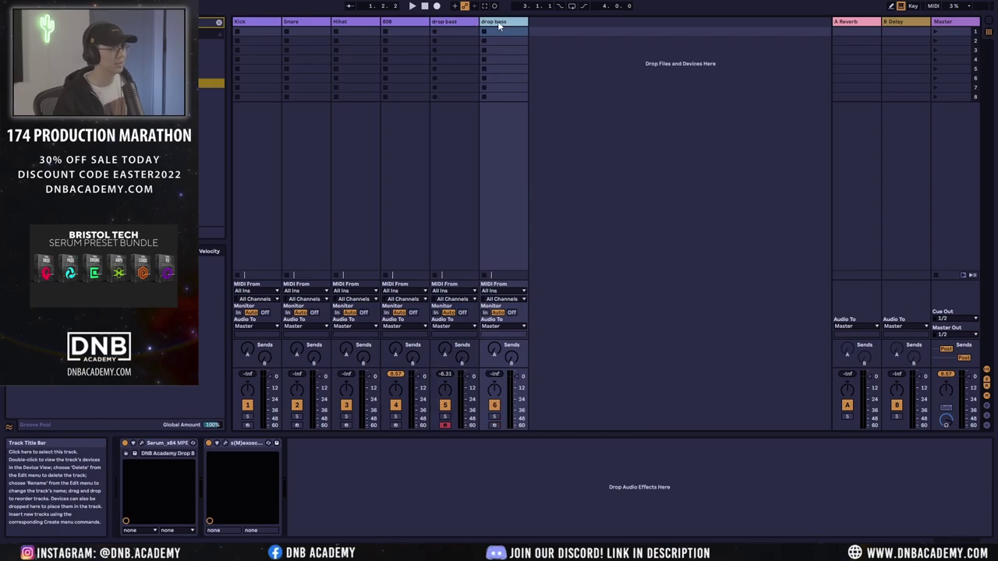
# Step: Arm the duplicated drop bass track and open its s(M)exoscope and Serum windows
pyautogui.click(494, 425)
pyautogui.click(225, 443)
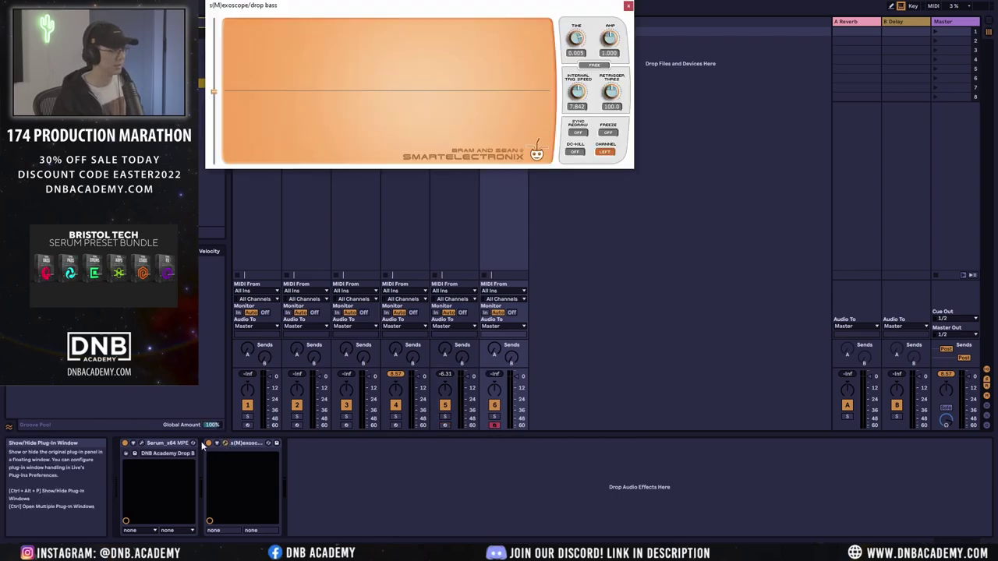
pyautogui.click(201, 443)
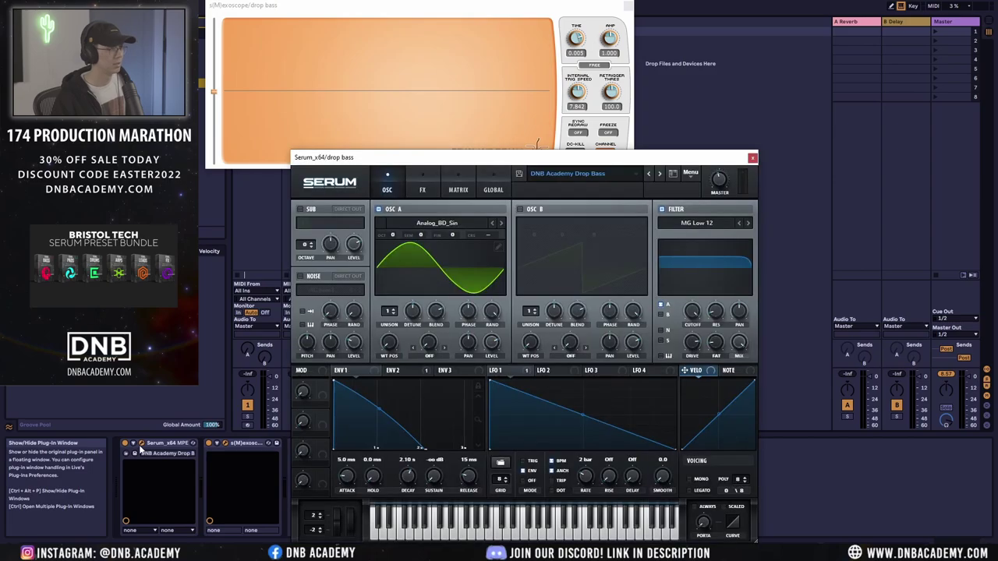
# Step: Enable the Tube distortion in Serum's effects and raise its drive strongly
pyautogui.click(421, 187)
pyautogui.click(304, 227)
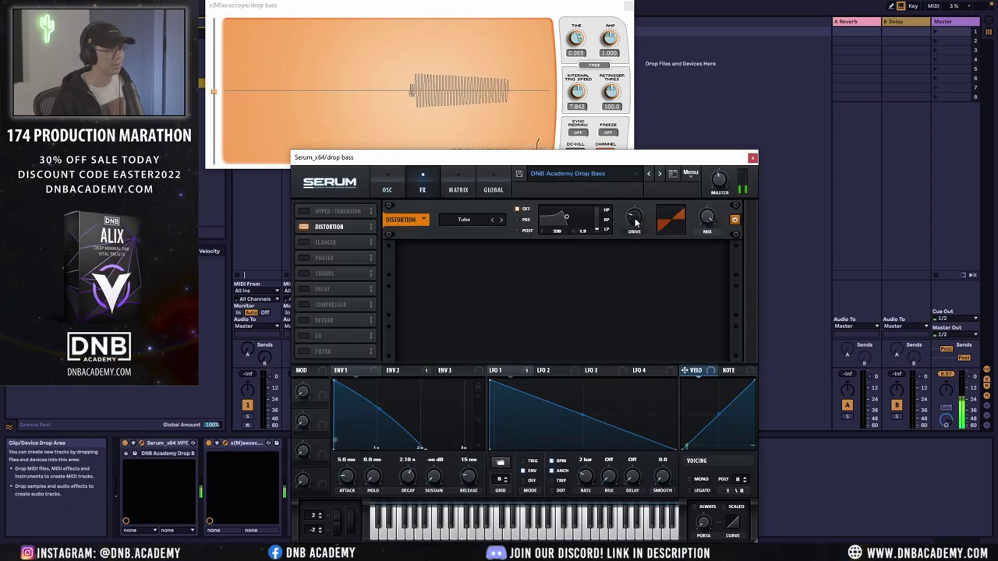
pyautogui.moveTo(634, 220); pyautogui.dragTo(641, 154)
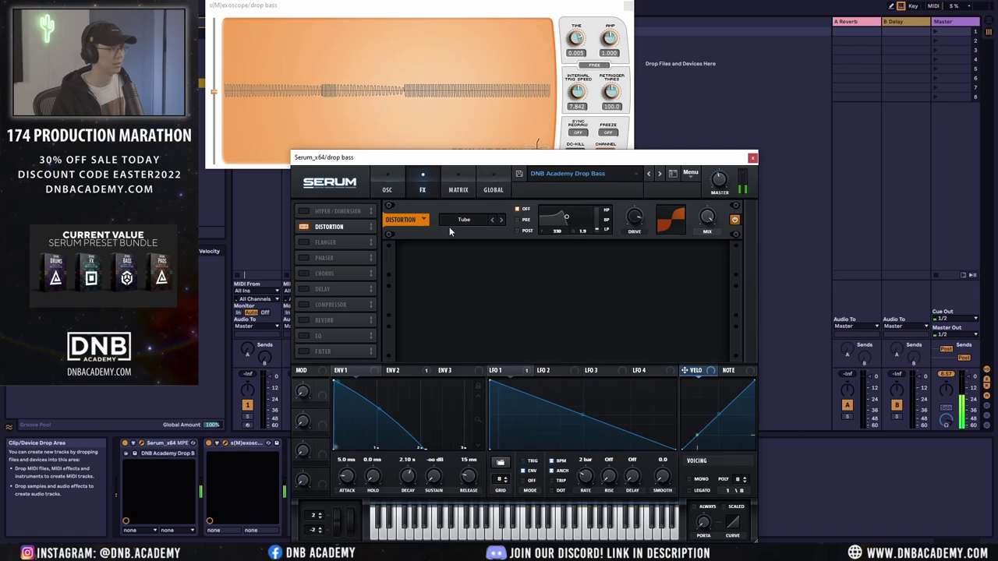
# Step: Add an MG Low 6 effects filter directly after the distortion, lower its cutoff and assign LFO 2 to that cutoff
pyautogui.click(312, 349)
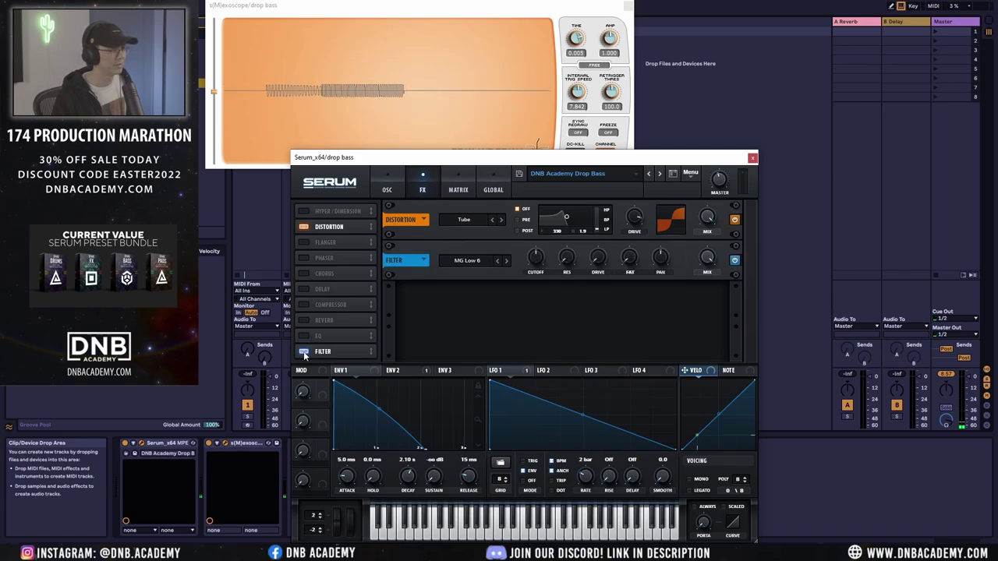
pyautogui.moveTo(315, 351); pyautogui.dragTo(352, 242)
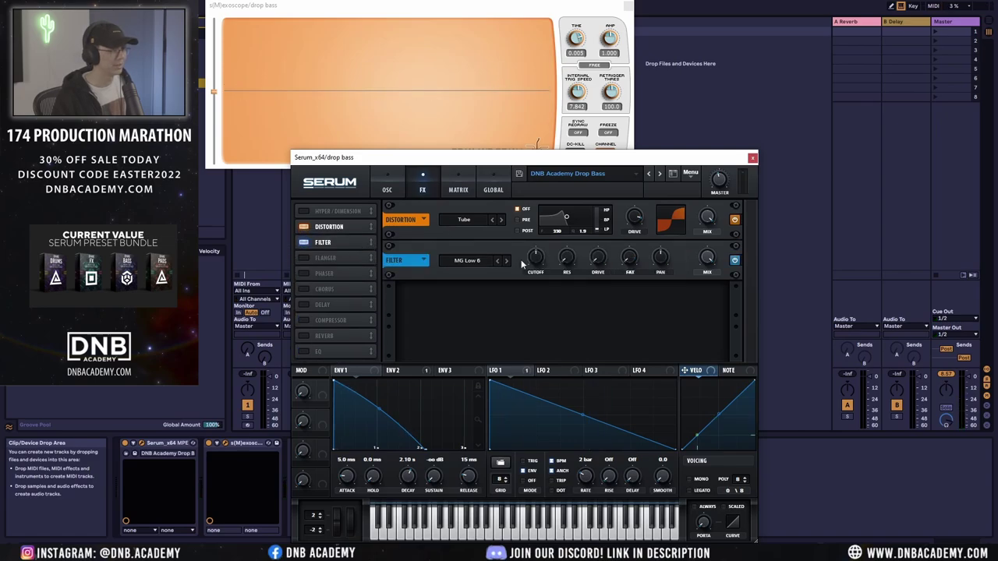
pyautogui.moveTo(535, 257); pyautogui.dragTo(550, 309)
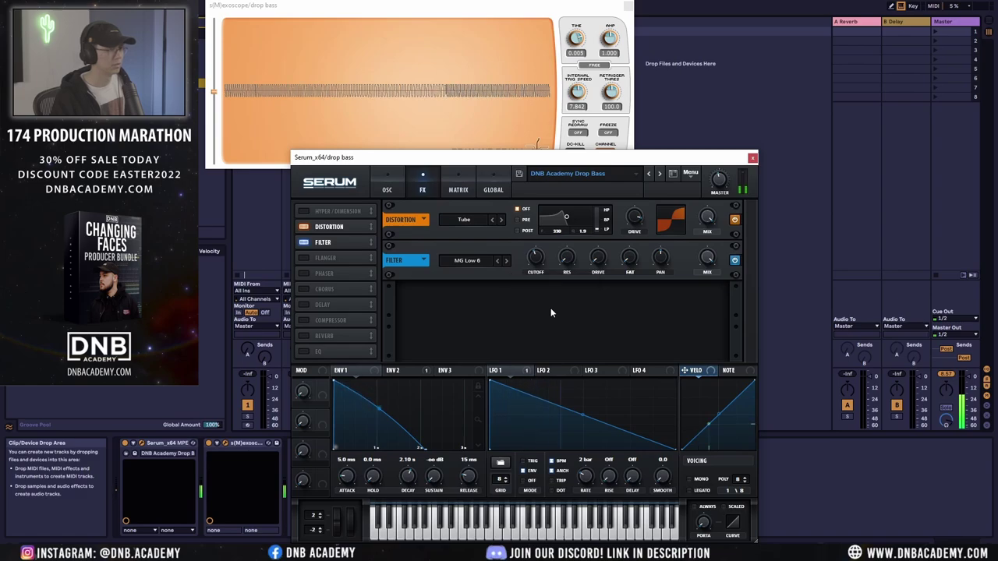
pyautogui.moveTo(552, 372); pyautogui.dragTo(527, 272)
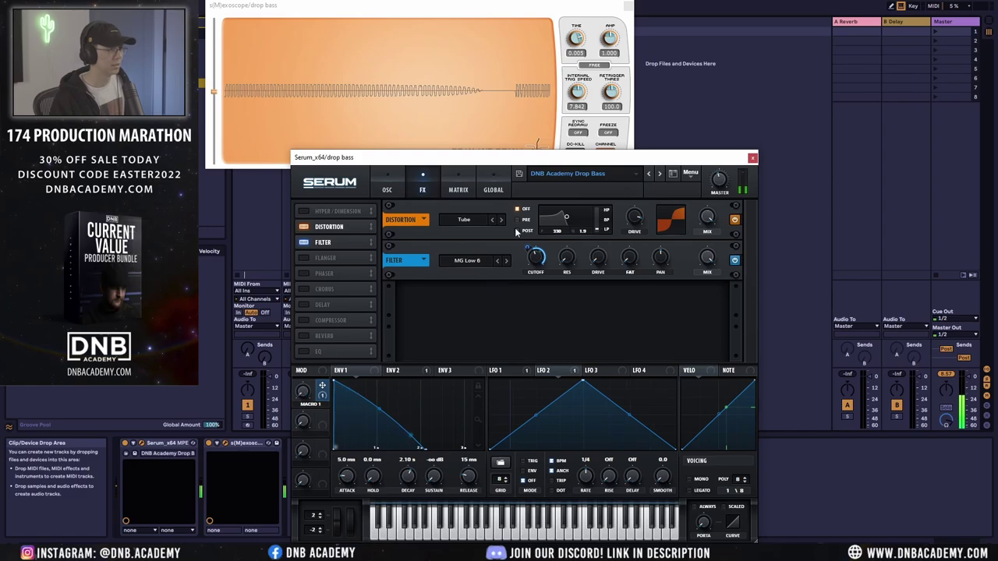
# Step: Clear the Macro 1 row in the modulation matrix, removing its source and destination and reducing its amount to zero
pyautogui.click(459, 187)
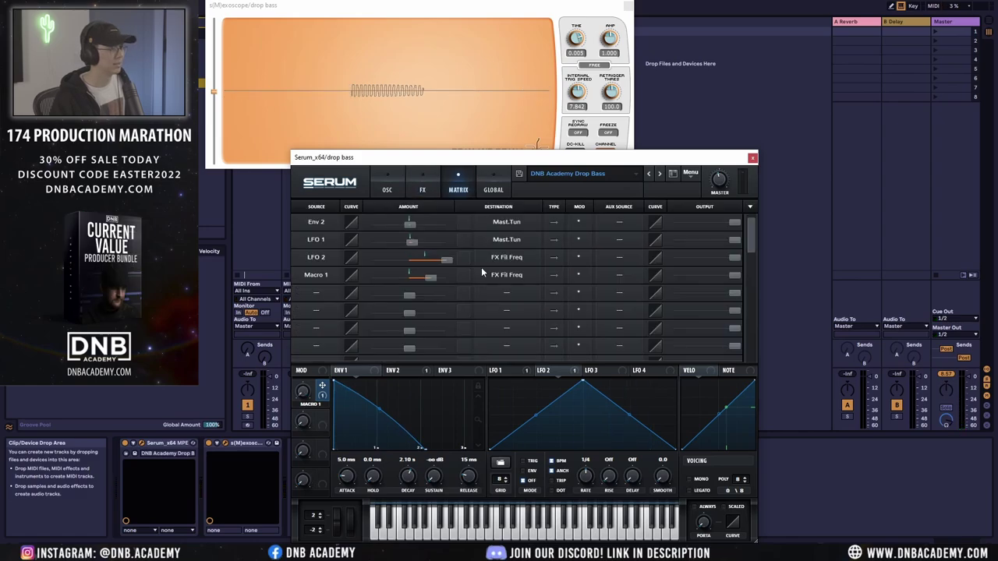
pyautogui.click(529, 275)
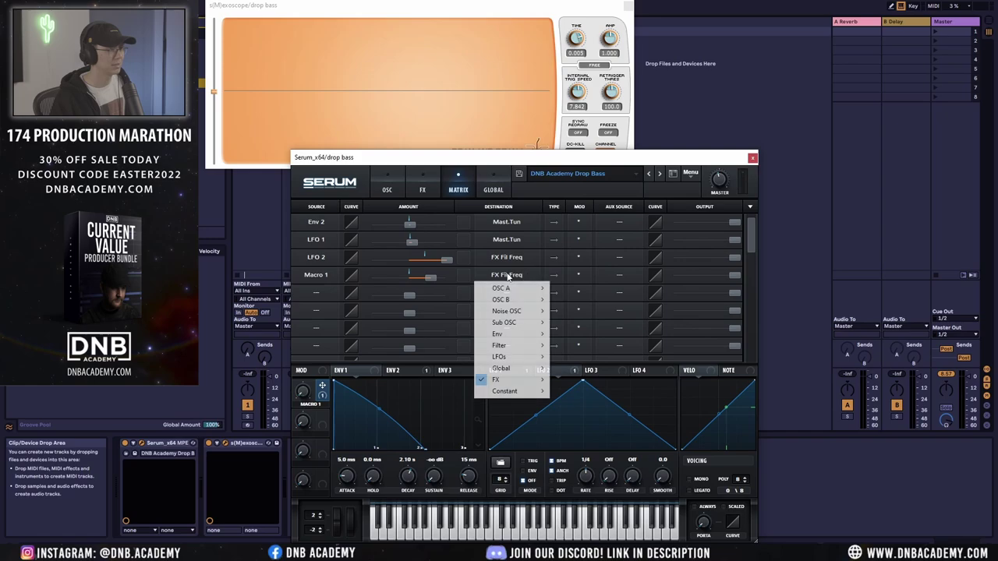
pyautogui.moveTo(522, 379)
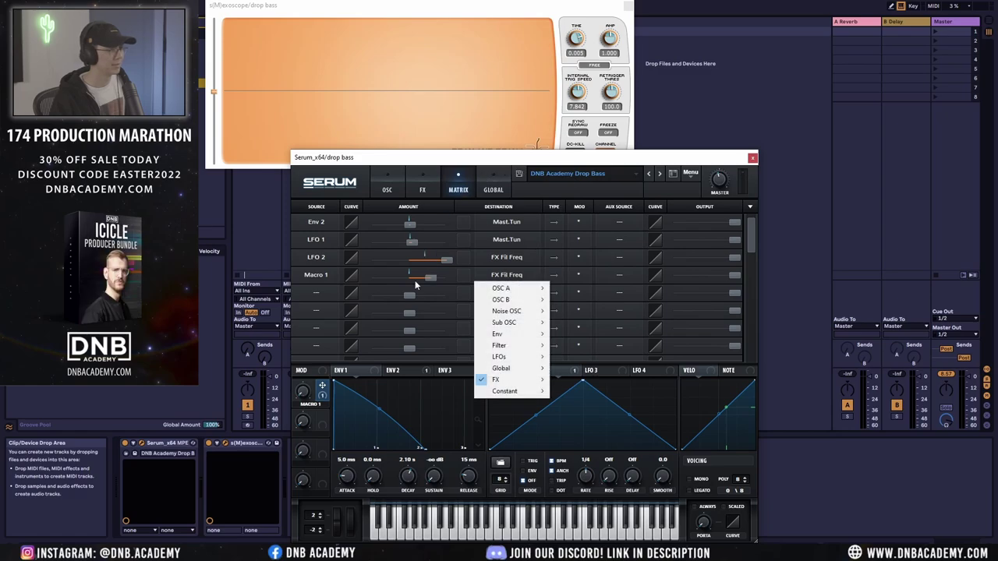
pyautogui.click(434, 281)
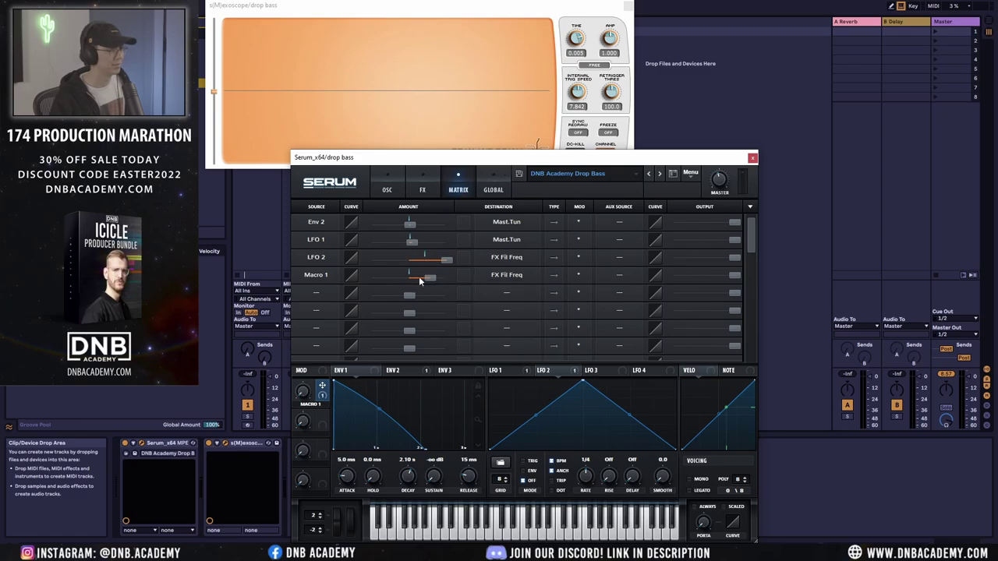
pyautogui.click(316, 274)
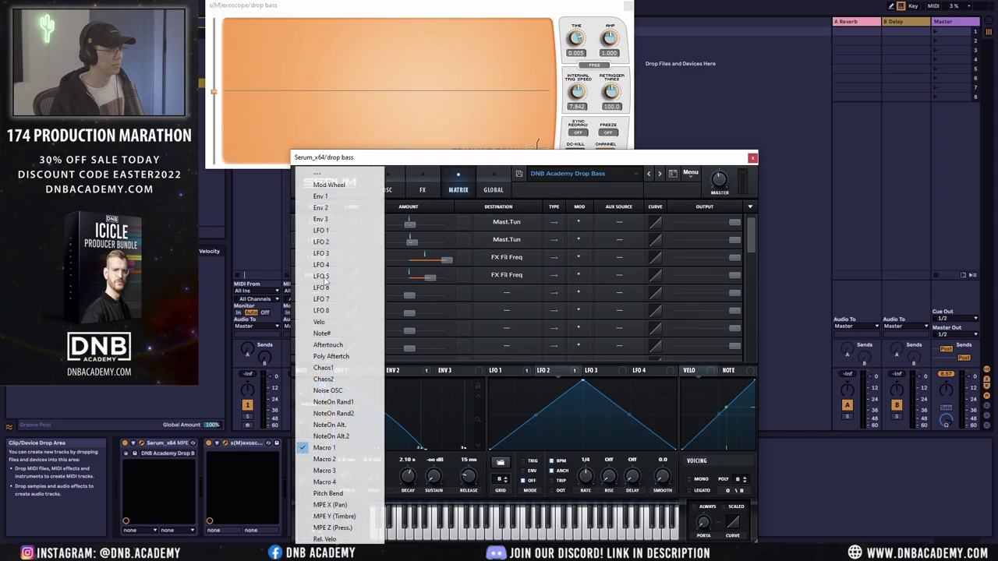
pyautogui.click(335, 176)
pyautogui.click(519, 274)
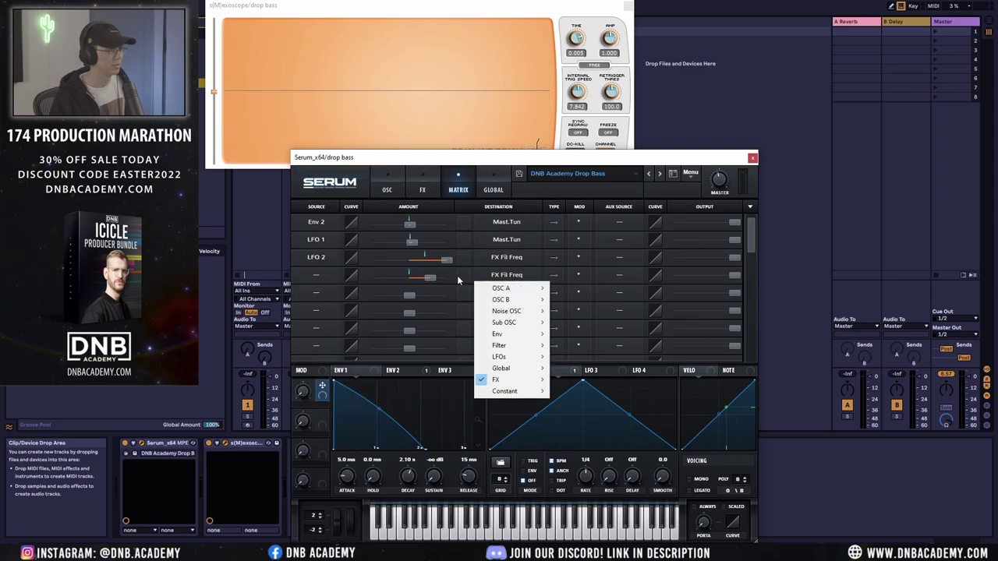
pyautogui.moveTo(530, 391)
pyautogui.click(571, 390)
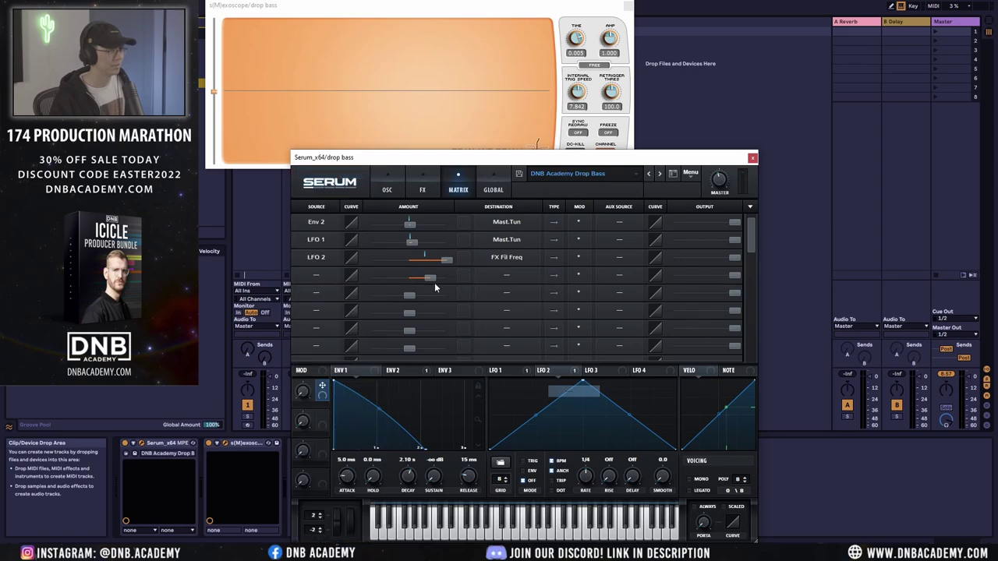
pyautogui.moveTo(434, 278); pyautogui.dragTo(405, 279)
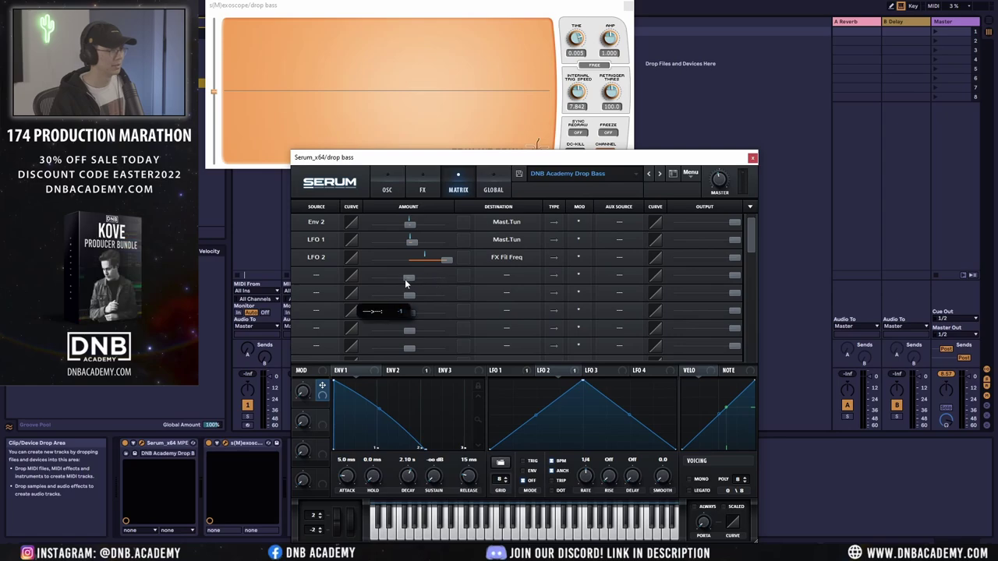
# Step: Make Macro 1, named Wobble, the auxiliary source of LFO 2's effects filter modulation, with the LFO rate at 1/8 and the macro at 0%
pyautogui.click(629, 262)
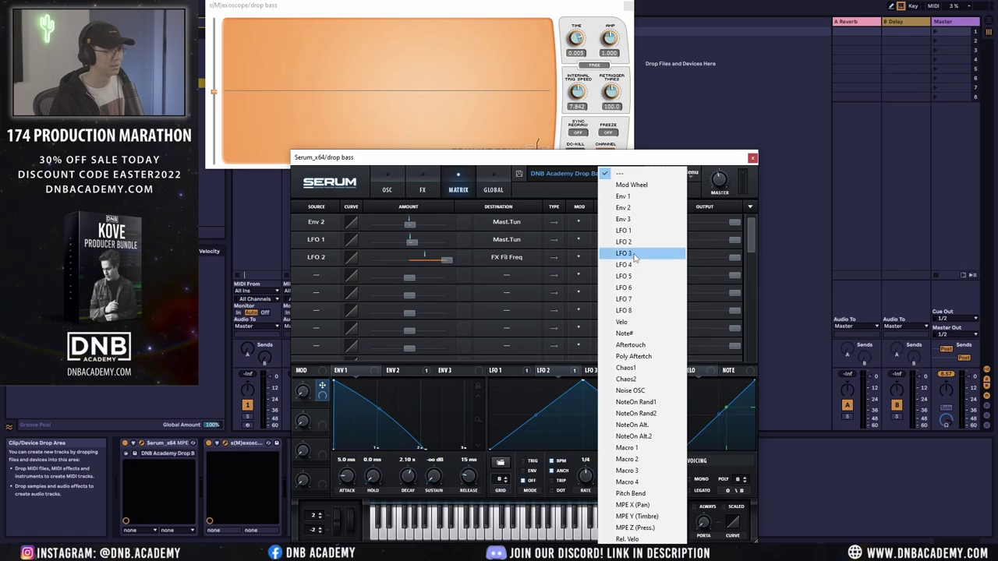
pyautogui.click(644, 449)
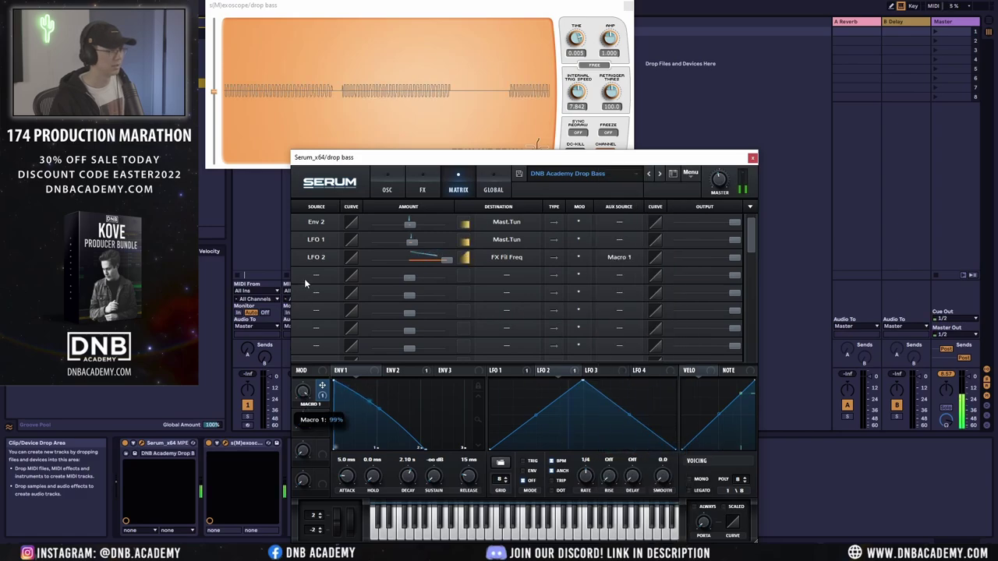
pyautogui.moveTo(316, 356); pyautogui.dragTo(322, 282)
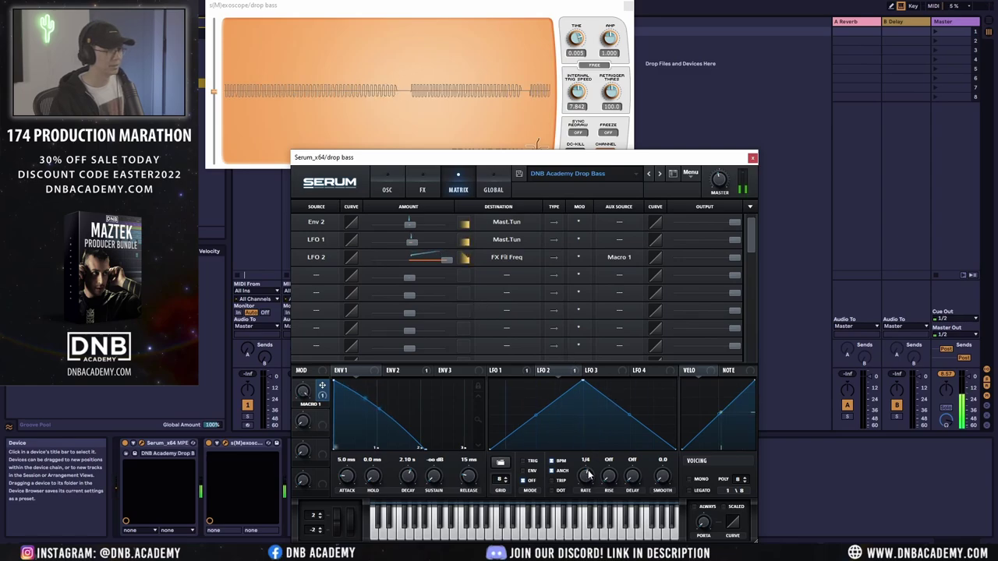
pyautogui.moveTo(310, 403); pyautogui.dragTo(320, 534)
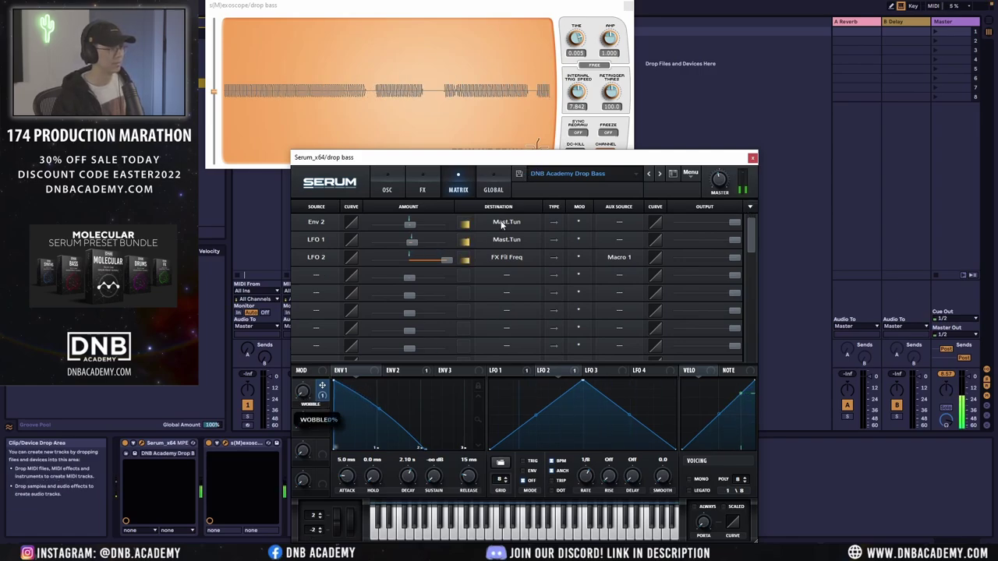
# Step: Save the patch as a user preset named DNB Academy Drop Bass Distorted
pyautogui.click(520, 175)
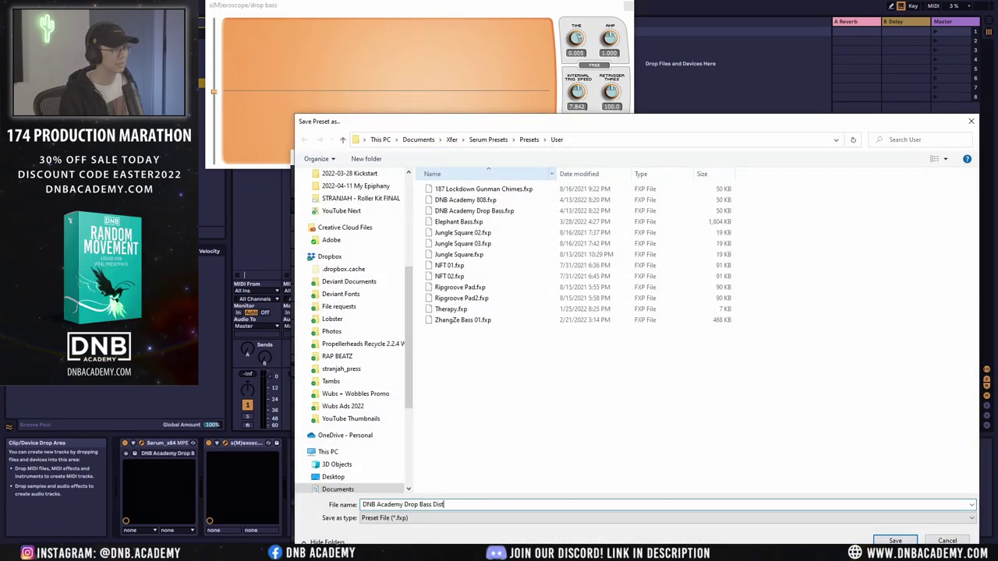
pyautogui.write('Distorted')
pyautogui.press('Return')
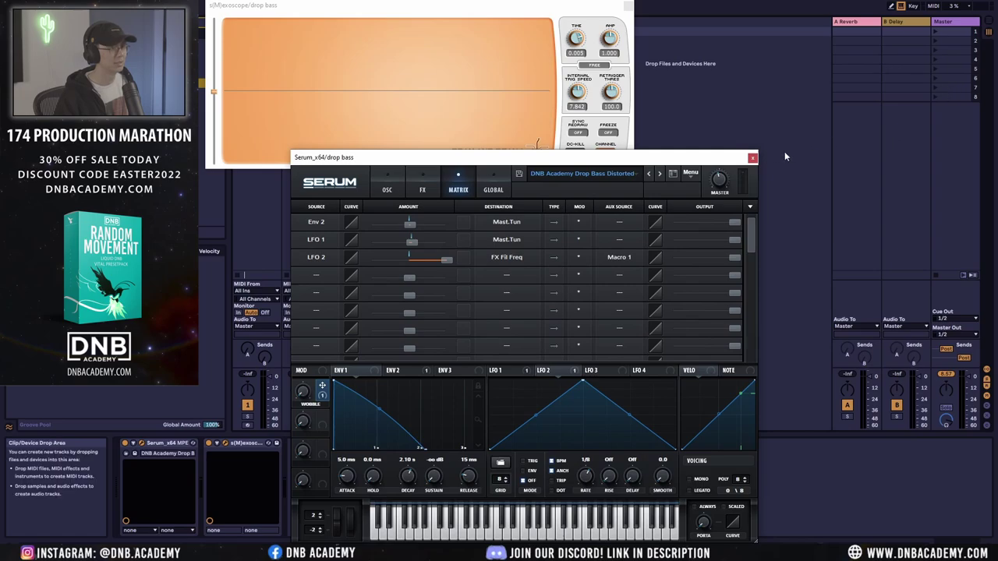
# Step: Close the Serum and s(M)exoscope windows and rename the duplicated track drop bass distort
pyautogui.click(753, 158)
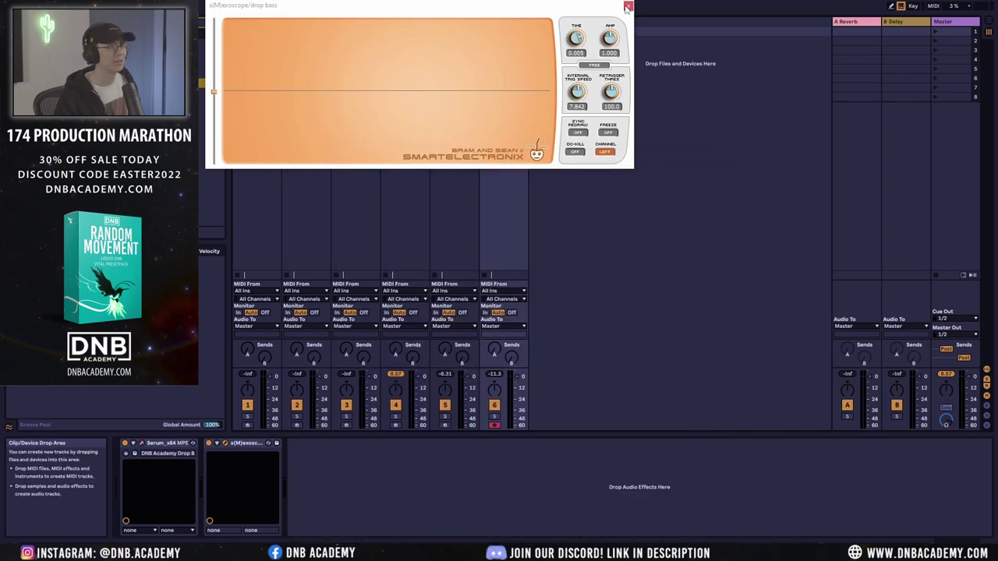
pyautogui.click(628, 6)
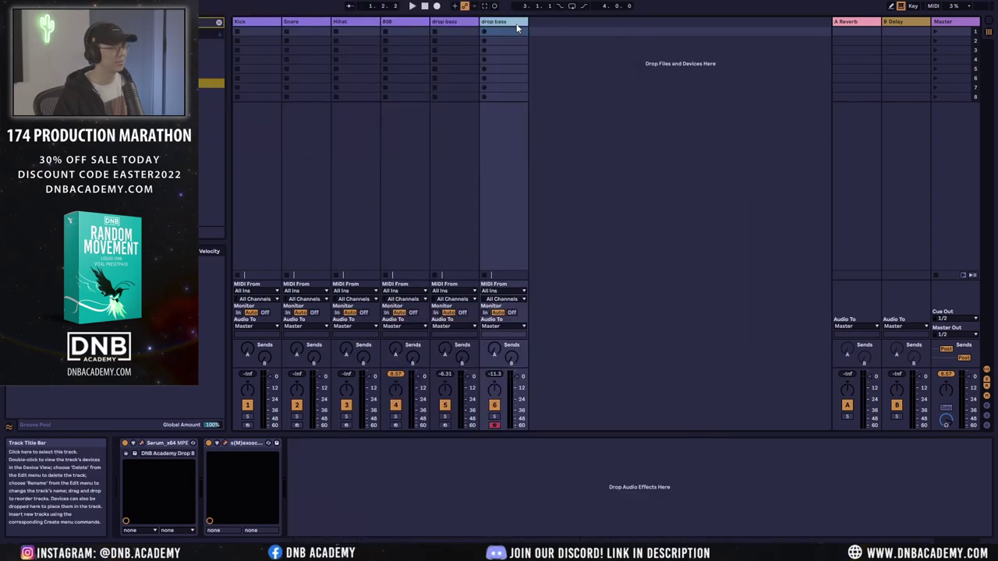
pyautogui.write('distort')
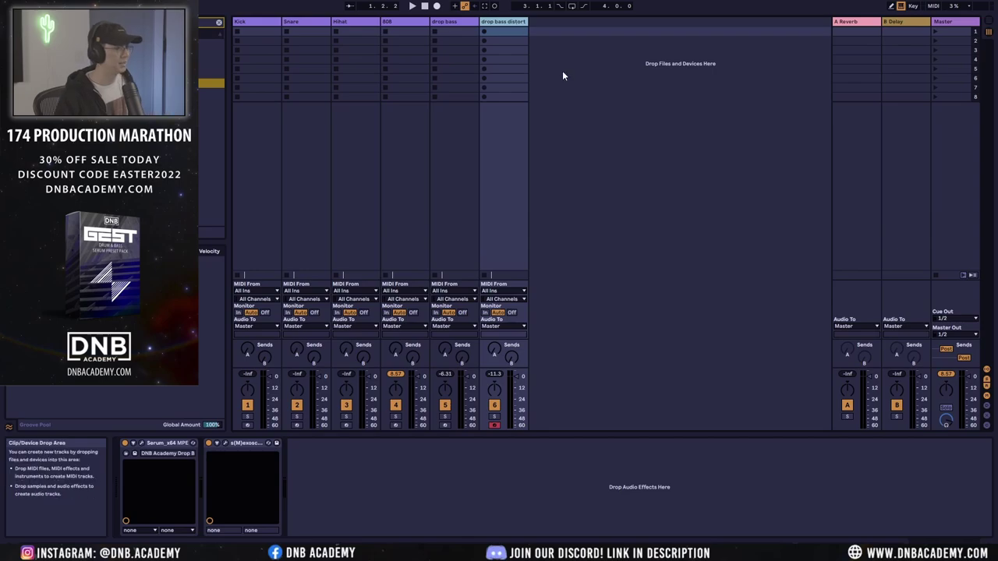
# Step: Place a duplicate of the 808 track after drop bass distort and name it oldschool reese
pyautogui.click(406, 22)
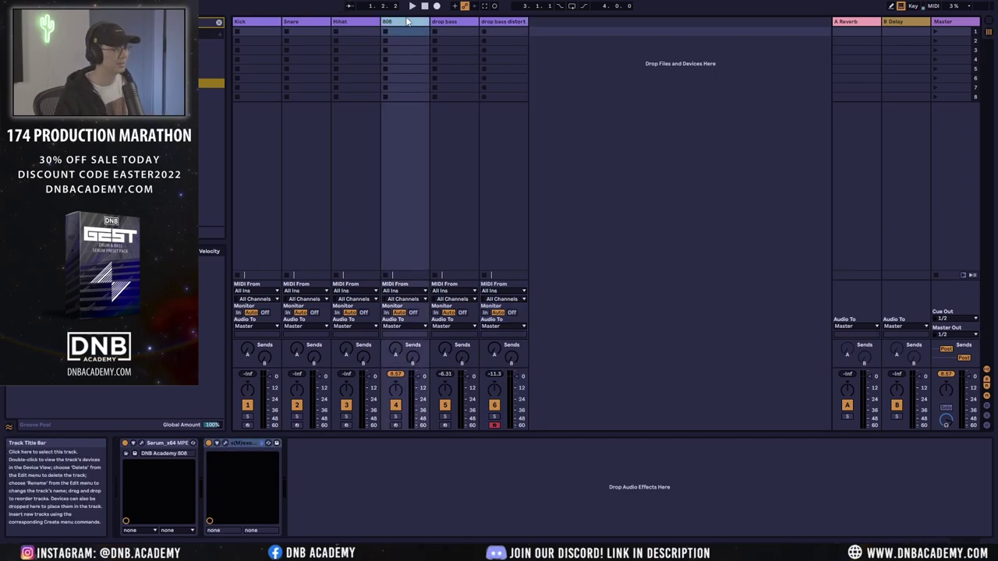
pyautogui.moveTo(428, 34); pyautogui.dragTo(600, 25)
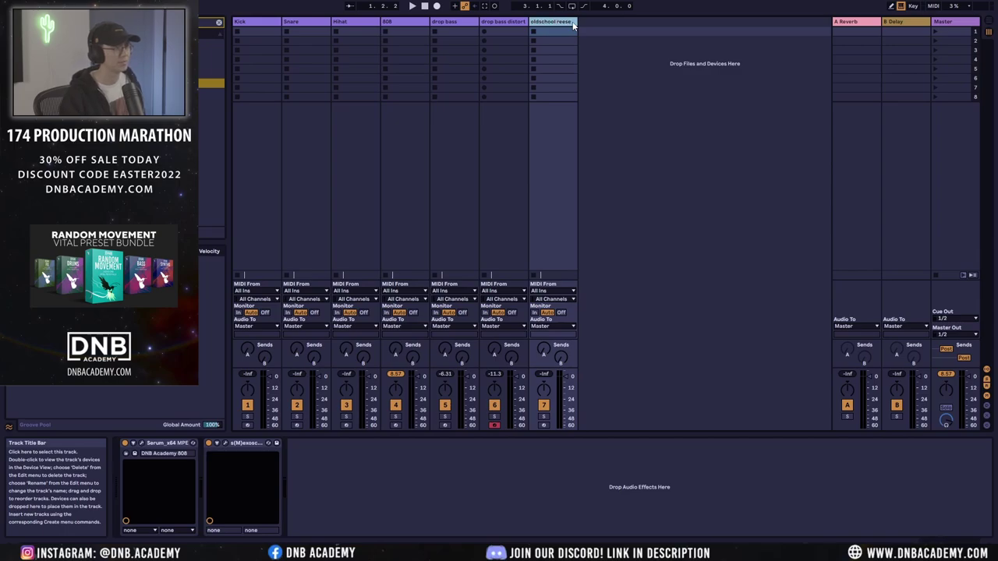
# Step: Arm the oldschool reese track and open its Serum and s(M)exoscope windows
pyautogui.click(545, 426)
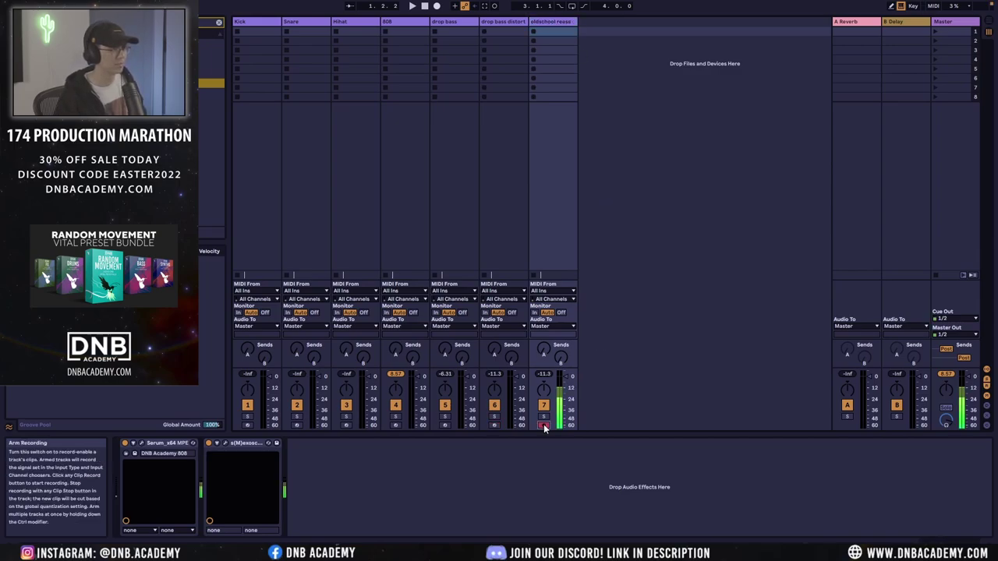
pyautogui.hotkey('ctrl', 'alt', 'p')
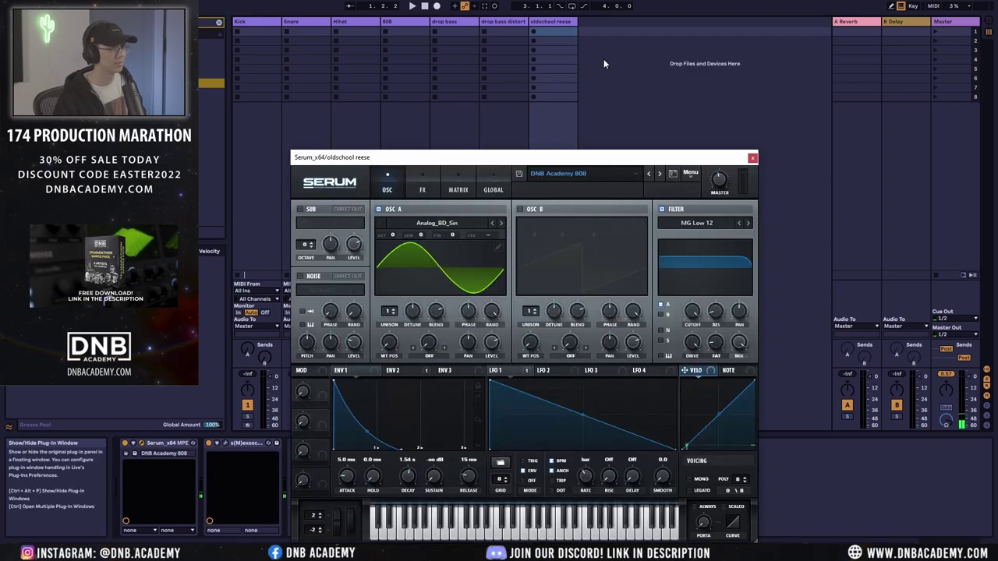
pyautogui.click(224, 443)
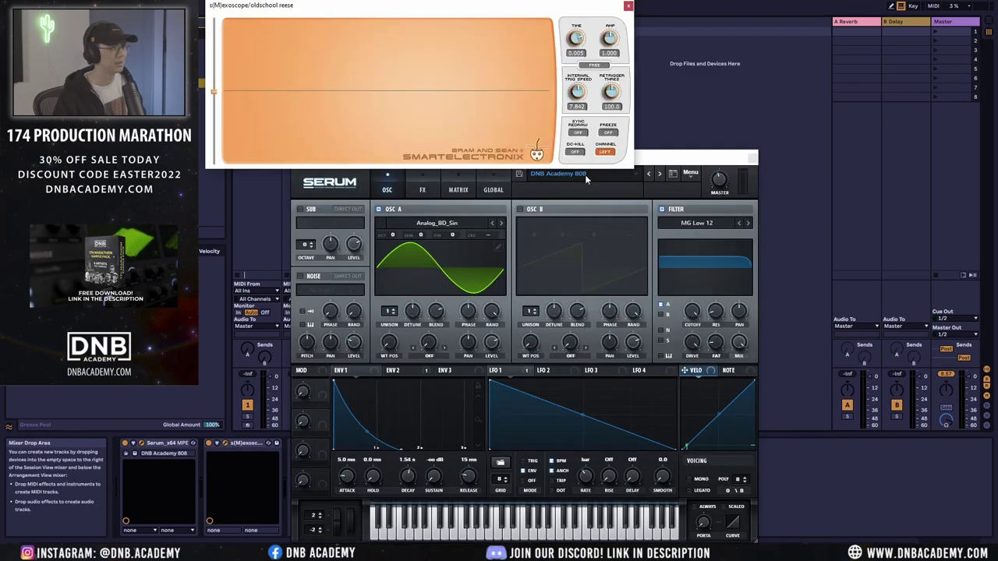
# Step: Initialize the Serum preset and load the Analog_BD_Sin wavetable into oscillator A
pyautogui.click(699, 177)
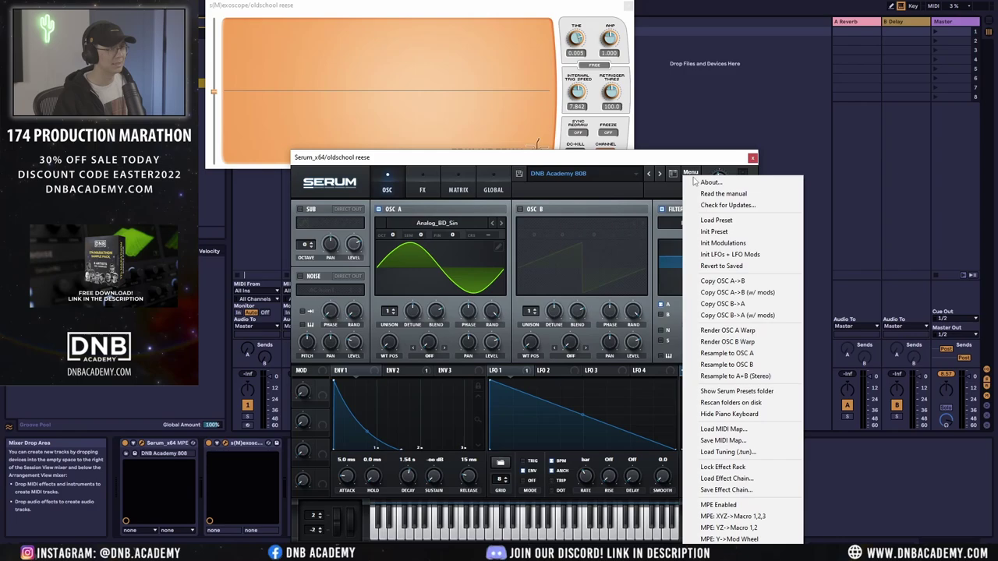
pyautogui.click(718, 234)
pyautogui.click(444, 222)
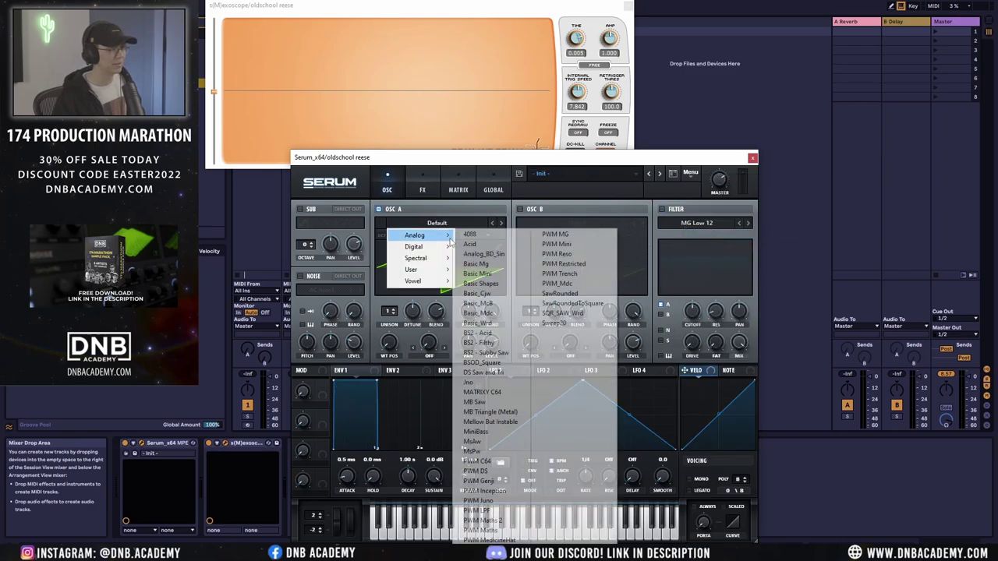
pyautogui.click(520, 255)
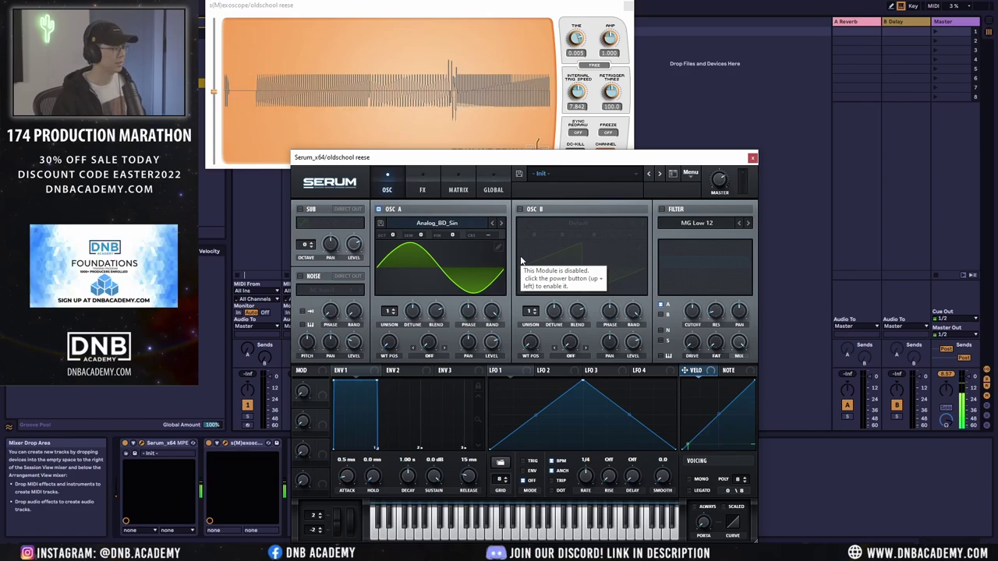
# Step: Enable oscillator B and load the Analog_BD_Sin wavetable into it
pyautogui.click(520, 212)
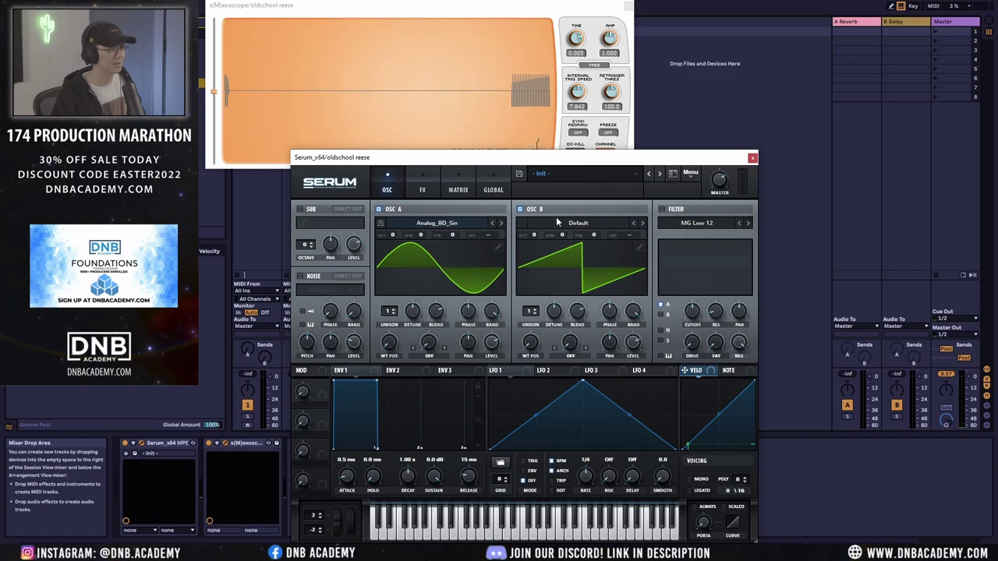
pyautogui.click(560, 224)
pyautogui.moveTo(564, 236)
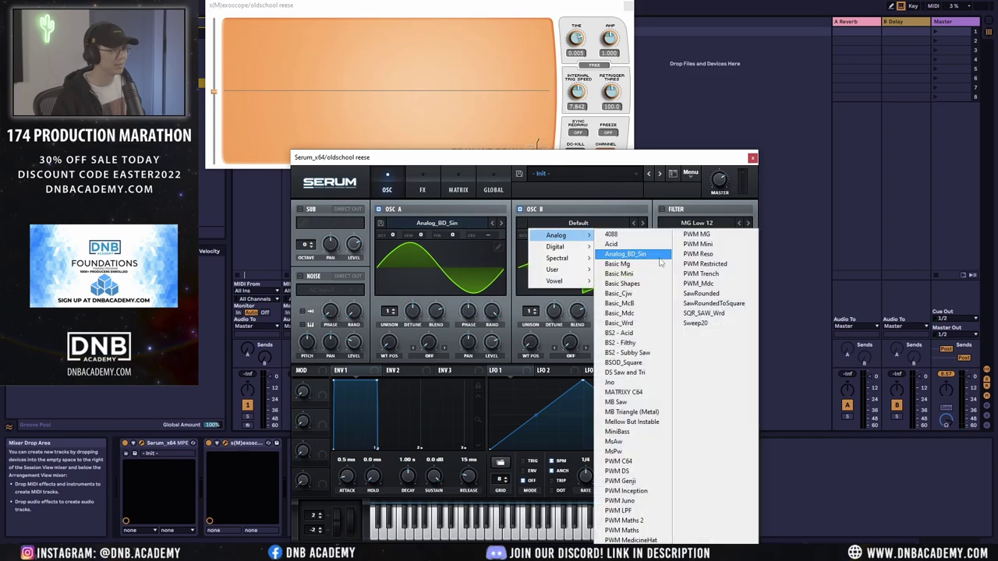
pyautogui.click(626, 254)
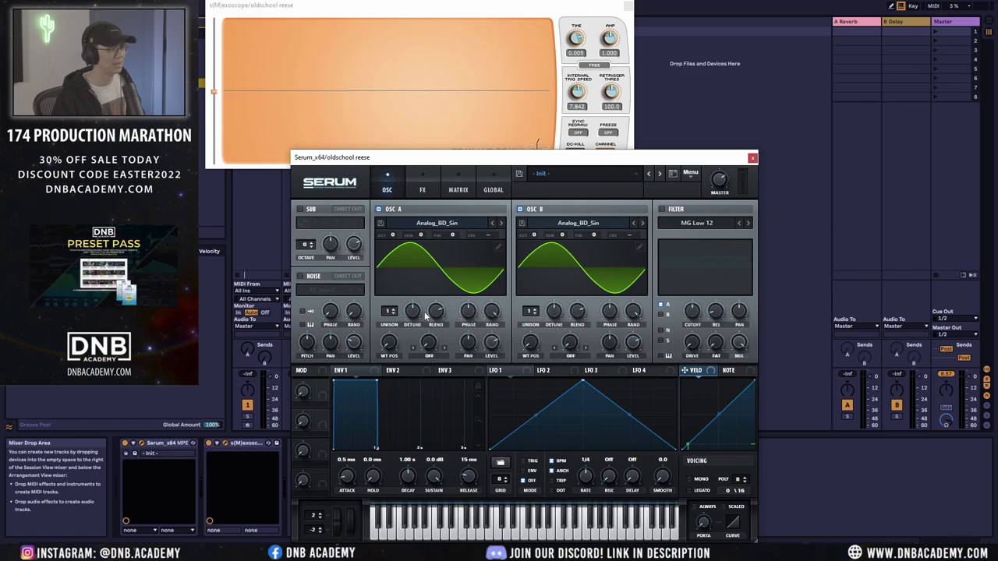
# Step: Try detuning oscillators A and B with their unison detune and oscillator B's fine tuning
pyautogui.moveTo(426, 315); pyautogui.dragTo(423, 336)
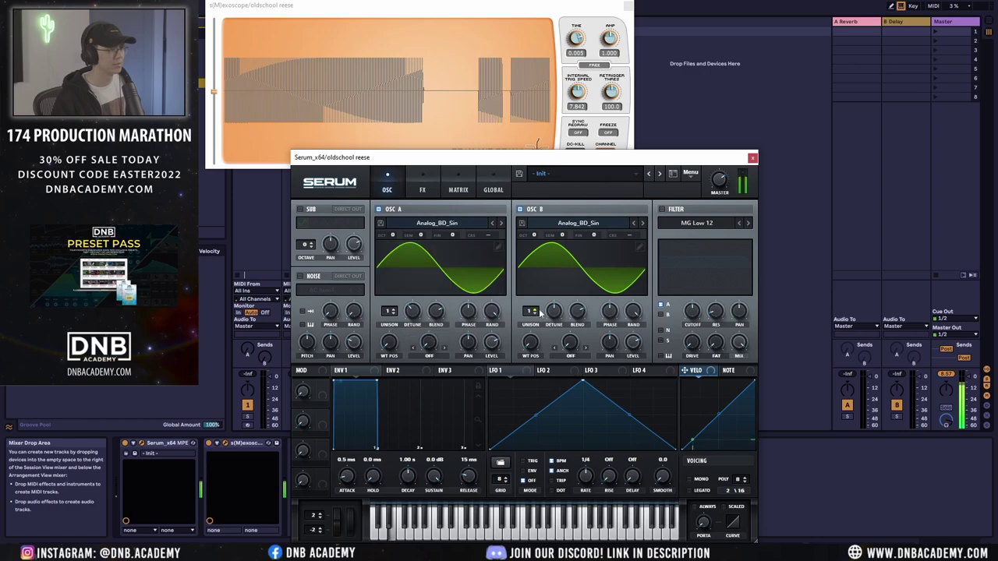
pyautogui.moveTo(554, 312); pyautogui.dragTo(569, 284)
pyautogui.moveTo(572, 233)
pyautogui.mouseDown()
pyautogui.moveTo(581, 328)
pyautogui.moveTo(559, 260)
pyautogui.moveTo(563, 238)
pyautogui.mouseUp()
pyautogui.moveTo(555, 310); pyautogui.dragTo(555, 312)
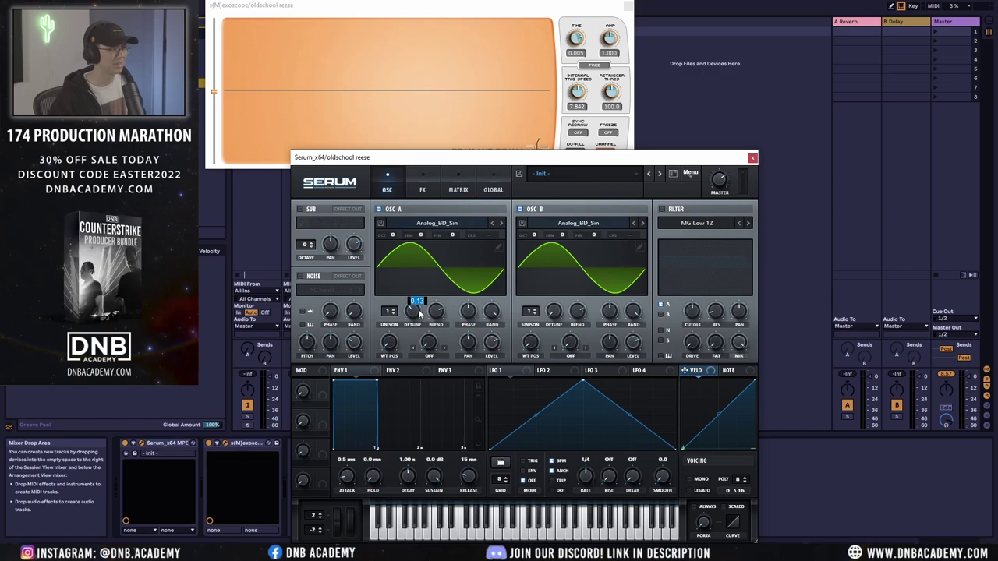
# Step: Fine-tune oscillator A to 50 cents and oscillator B to -32 cents
pyautogui.moveTo(448, 236); pyautogui.dragTo(460, 234)
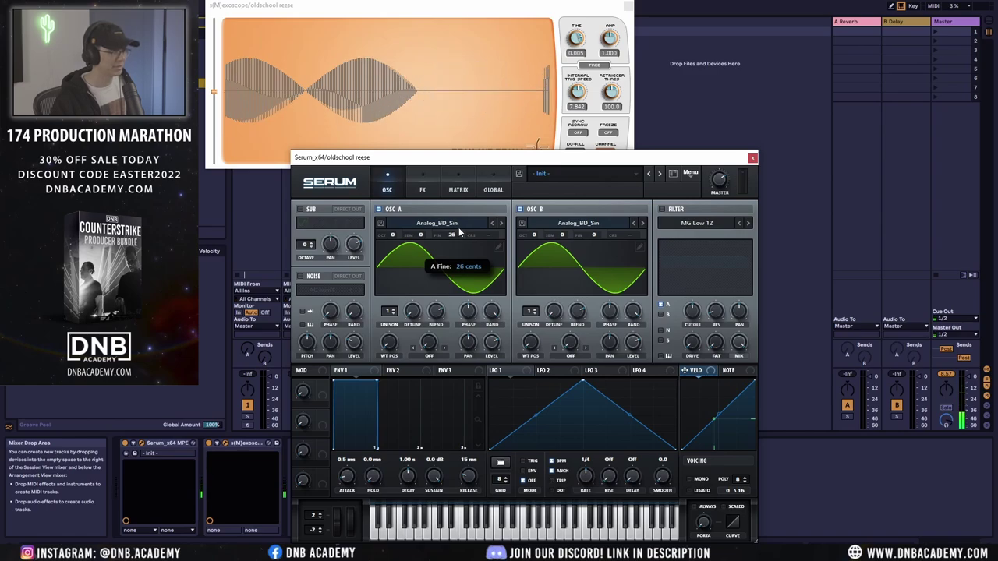
pyautogui.moveTo(460, 234); pyautogui.dragTo(460, 232)
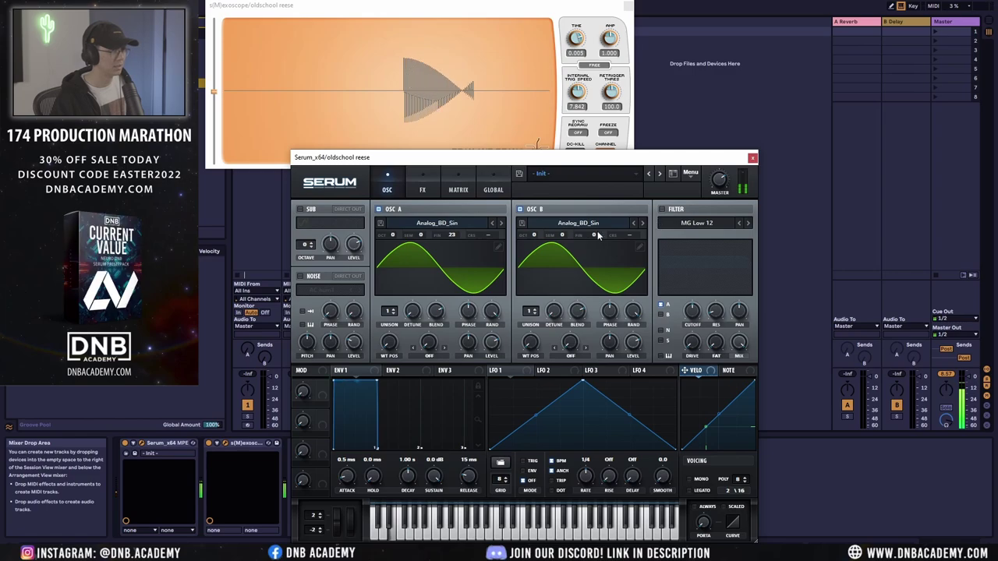
pyautogui.moveTo(597, 230); pyautogui.dragTo(593, 254)
pyautogui.moveTo(454, 235); pyautogui.dragTo(453, 220)
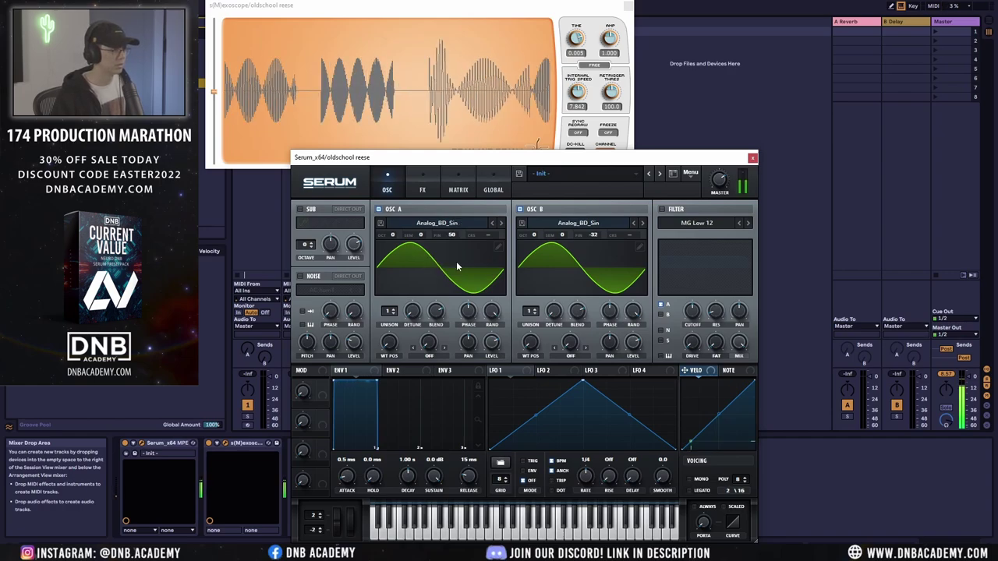
# Step: Set oscillator A's warp mode to Bend +
pyautogui.click(431, 355)
pyautogui.click(435, 357)
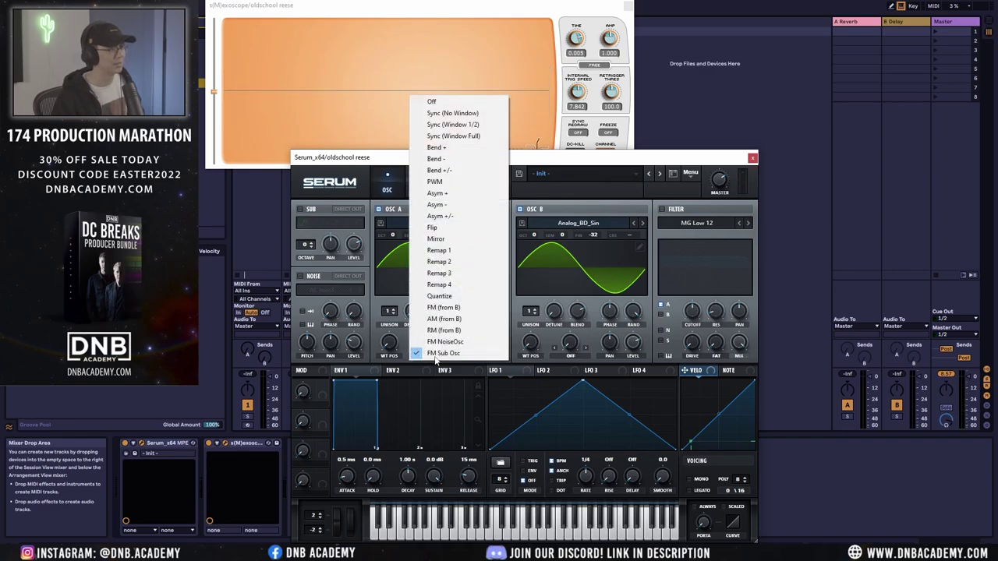
pyautogui.click(482, 148)
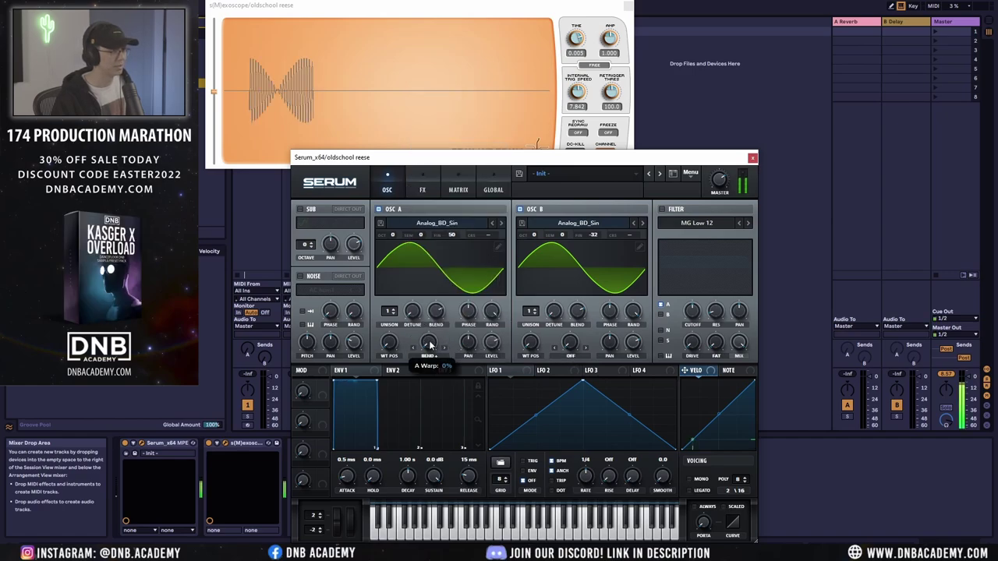
# Step: Raise oscillator A's Bend + warp amount, set oscillator B's warp mode to Bend + and raise its amount to a similar shape
pyautogui.moveTo(425, 335); pyautogui.dragTo(432, 269)
pyautogui.click(570, 356)
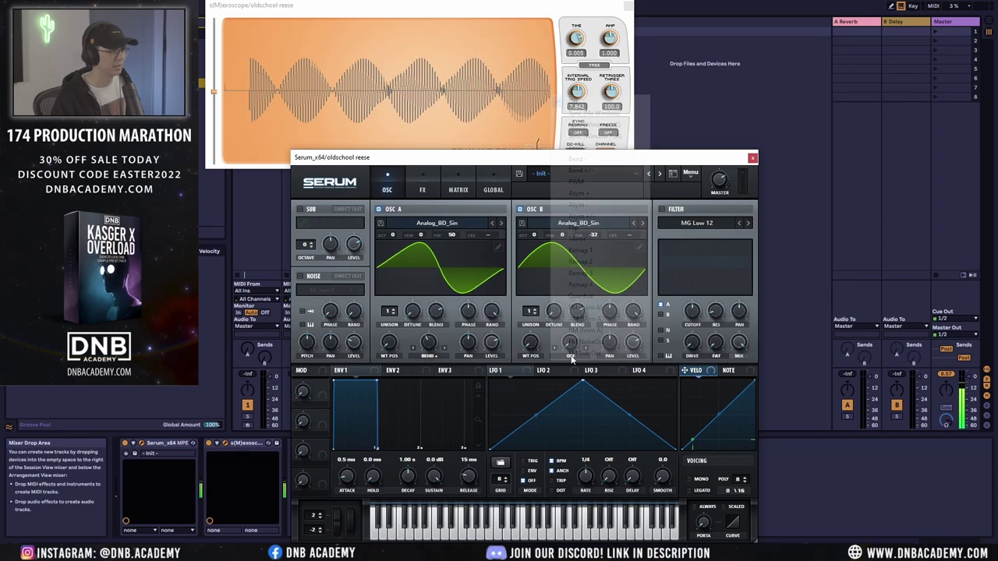
pyautogui.click(597, 148)
pyautogui.moveTo(568, 343); pyautogui.dragTo(565, 286)
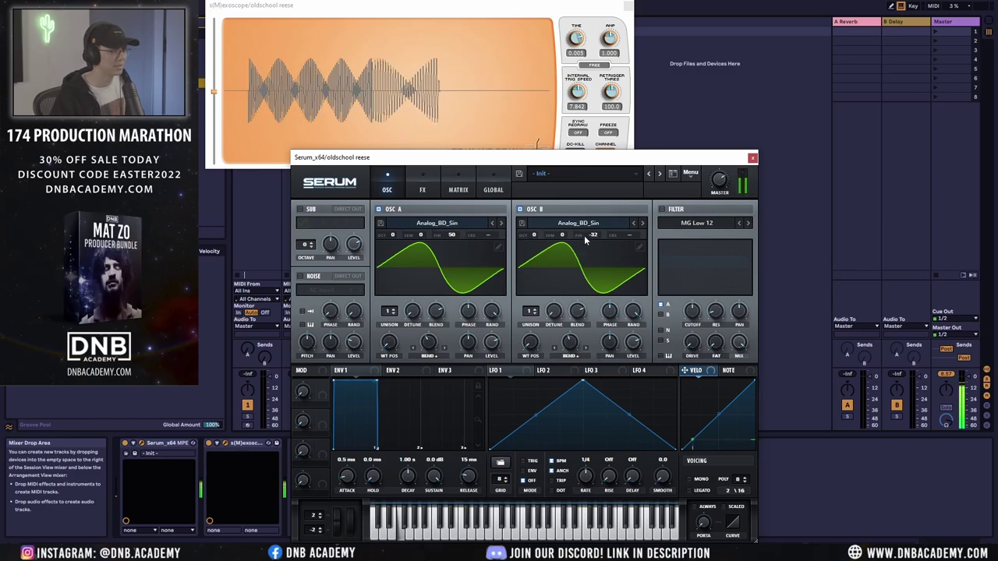
# Step: Fine-tune oscillator B to -50 cents
pyautogui.moveTo(584, 235)
pyautogui.mouseDown()
pyautogui.moveTo(596, 226)
pyautogui.moveTo(594, 247)
pyautogui.mouseUp()
pyautogui.write('-50')
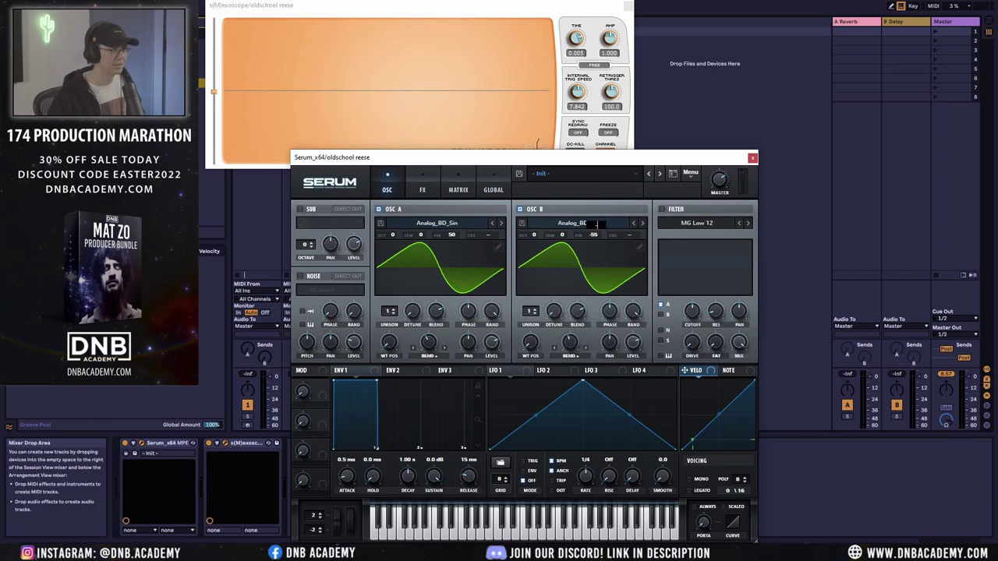
pyautogui.press('Return')
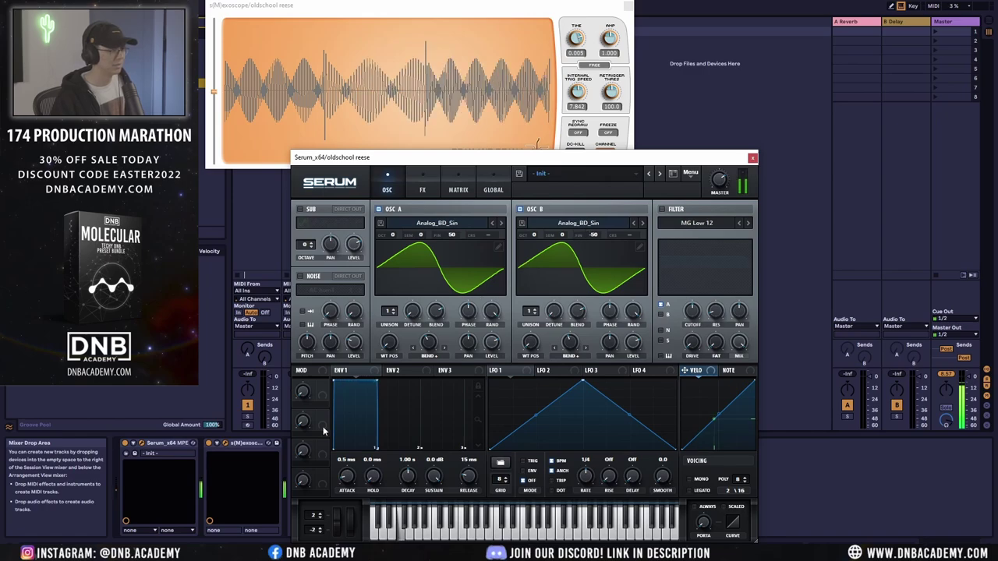
# Step: Set envelope 1's attack to 5.0 ms and enable the distortion effect with the Tube type
pyautogui.click(337, 371)
pyautogui.moveTo(348, 465)
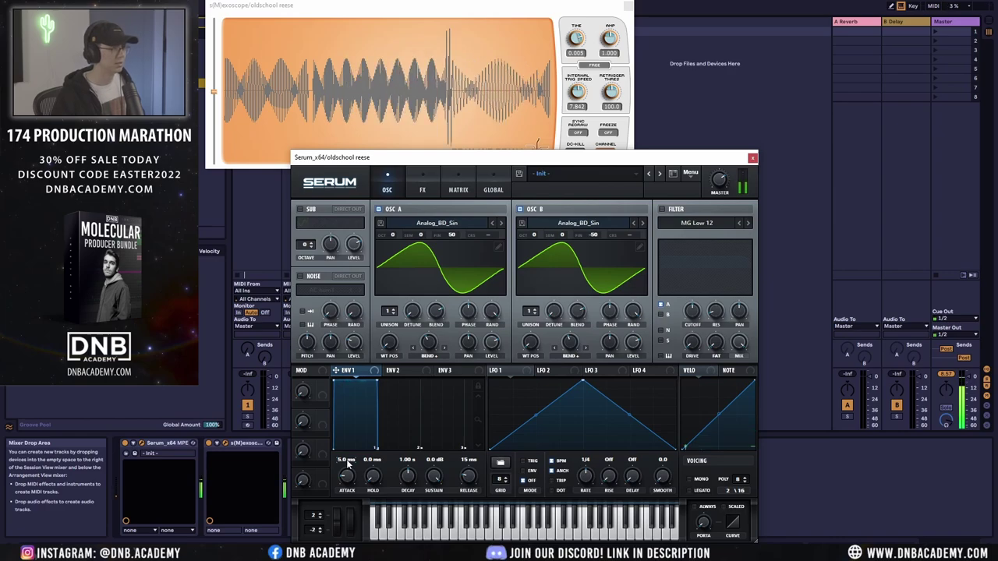
pyautogui.click(422, 190)
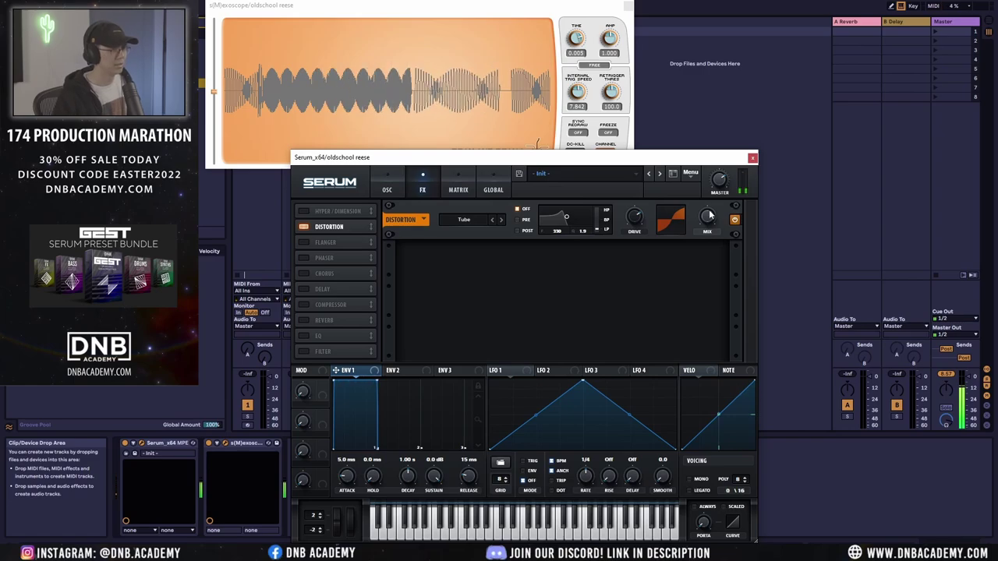
# Step: Save the patch as a preset named DNB Academy Oldschool Reese in the User folder
pyautogui.click(519, 175)
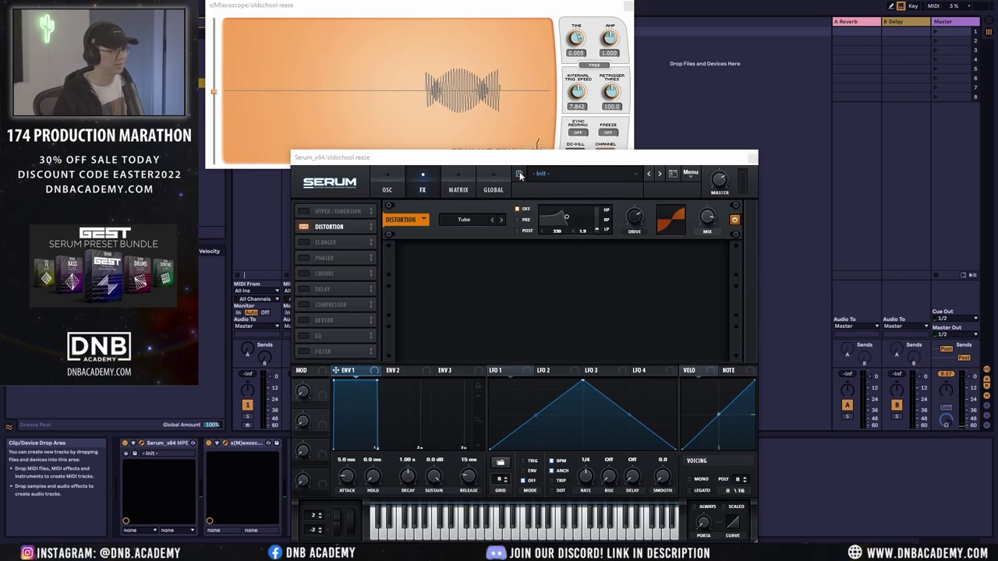
pyautogui.write('NB A')
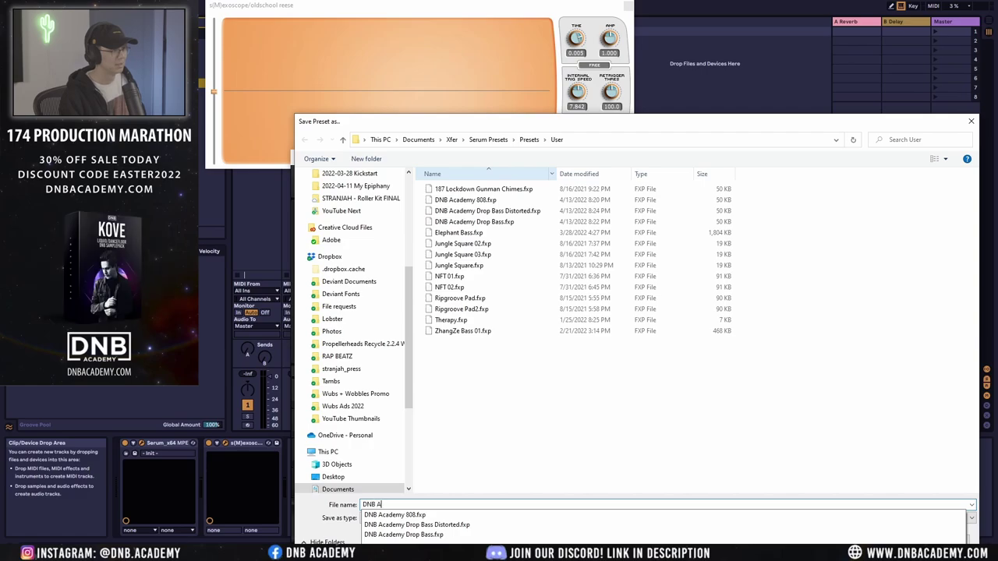
pyautogui.write('cademy ')
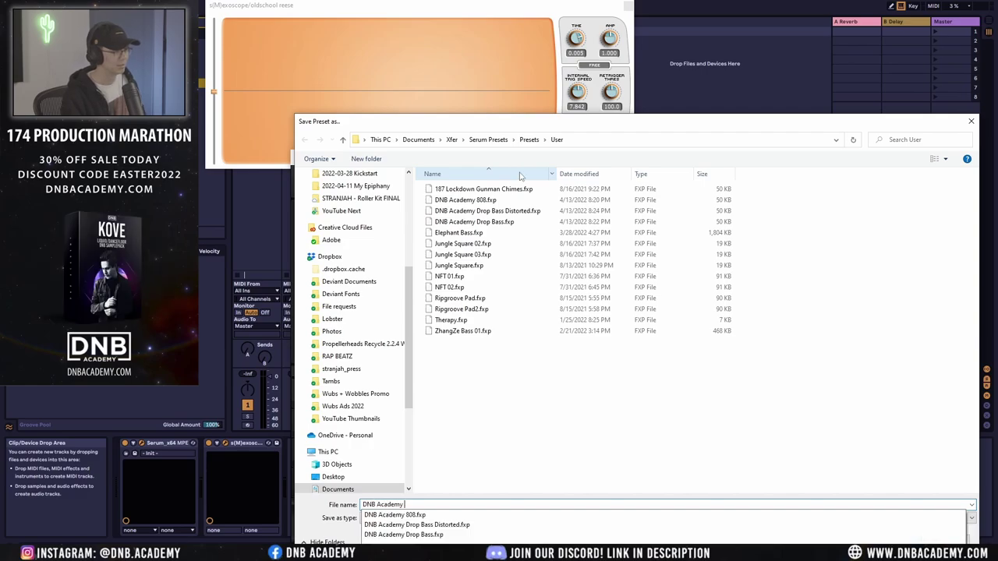
pyautogui.write('Oldschool R')
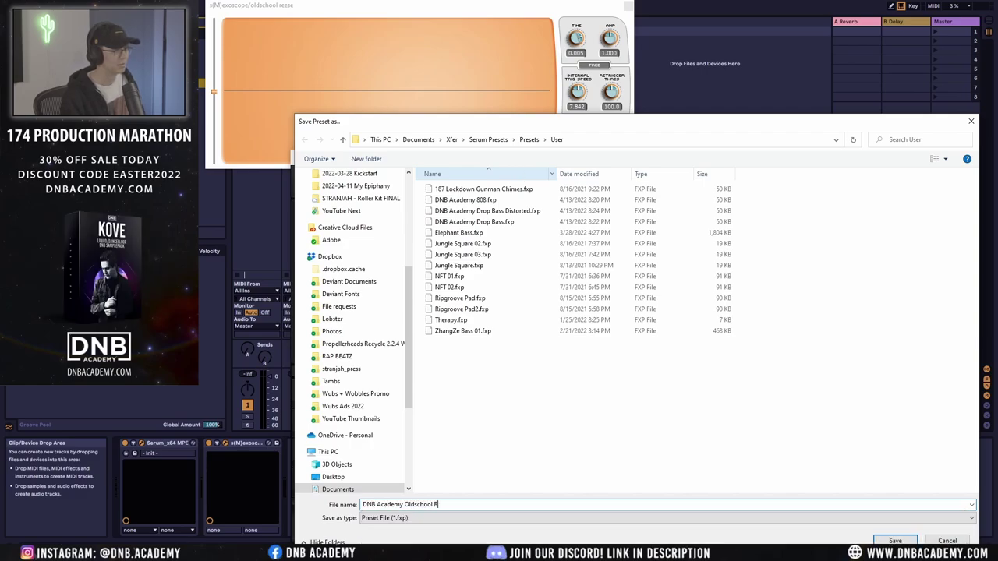
pyautogui.write('eese')
pyautogui.press('Return')
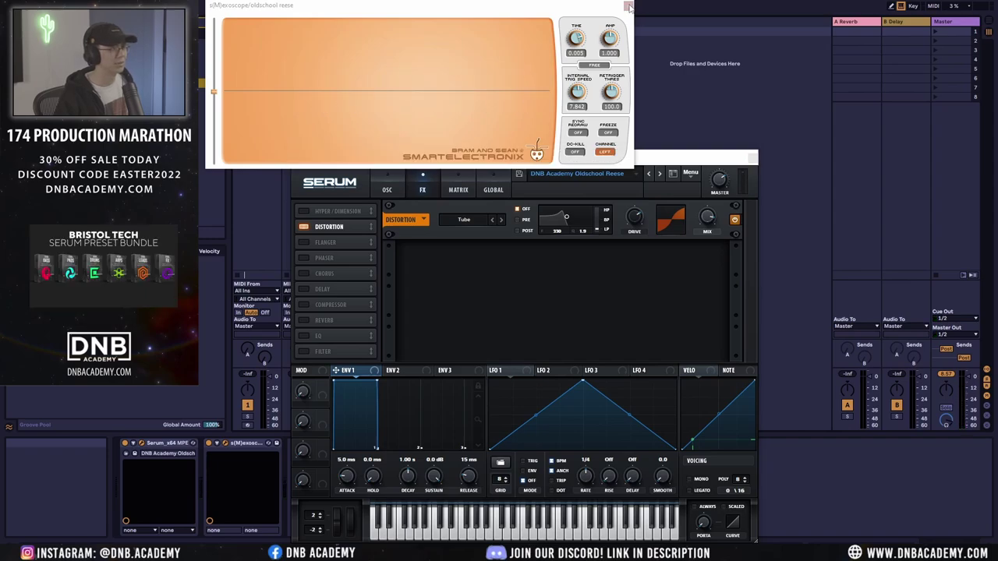
# Step: Close the plugin windows, duplicate the oldschool reese track as new reese and arm the copy for recording
pyautogui.click(629, 7)
pyautogui.click(617, 30)
pyautogui.click(567, 22)
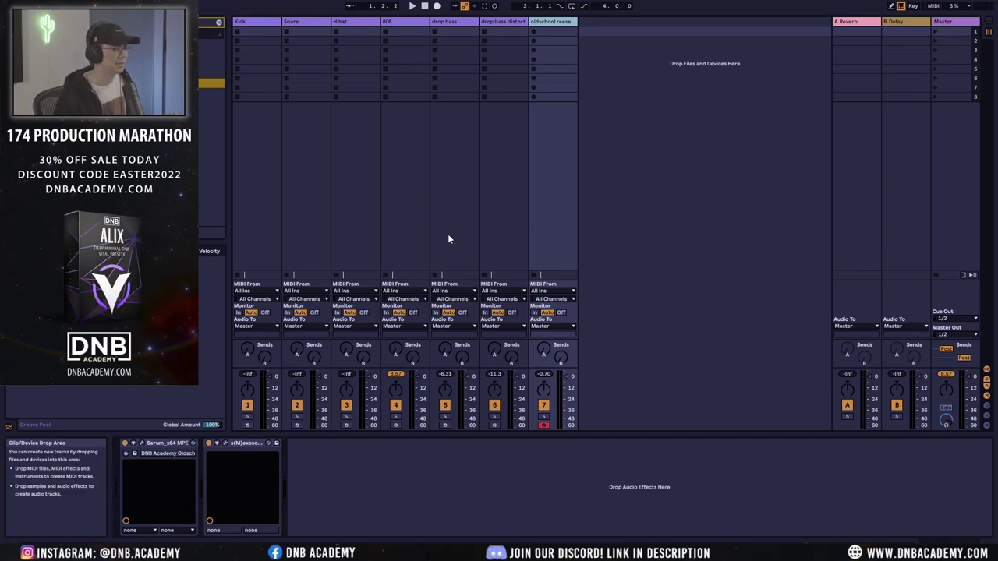
pyautogui.click(558, 22)
pyautogui.hotkey('ctrl', 'd')
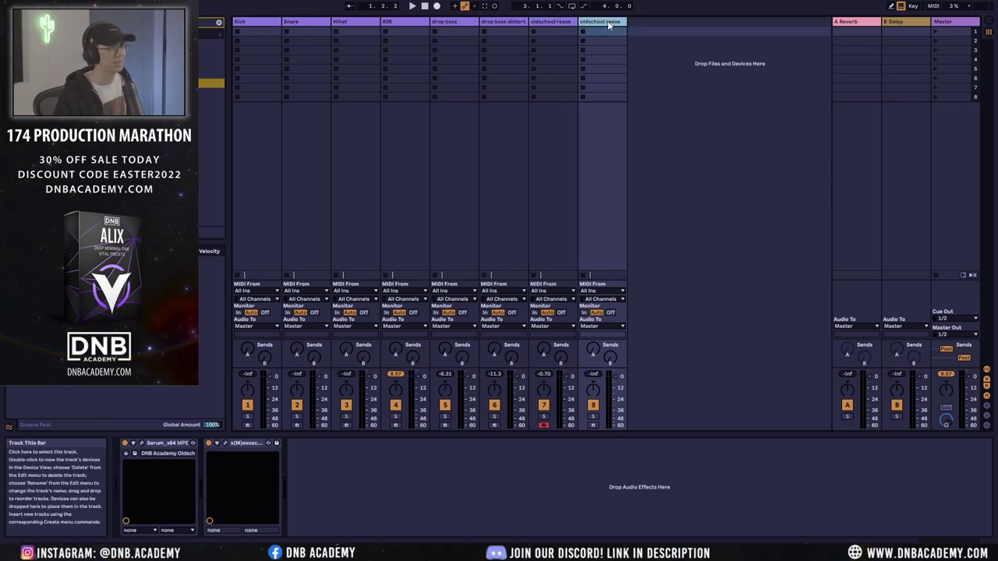
pyautogui.click(593, 425)
# Step: Open the oscilloscope and Serum on the new reese track and initialize the Serum preset
pyautogui.click(224, 443)
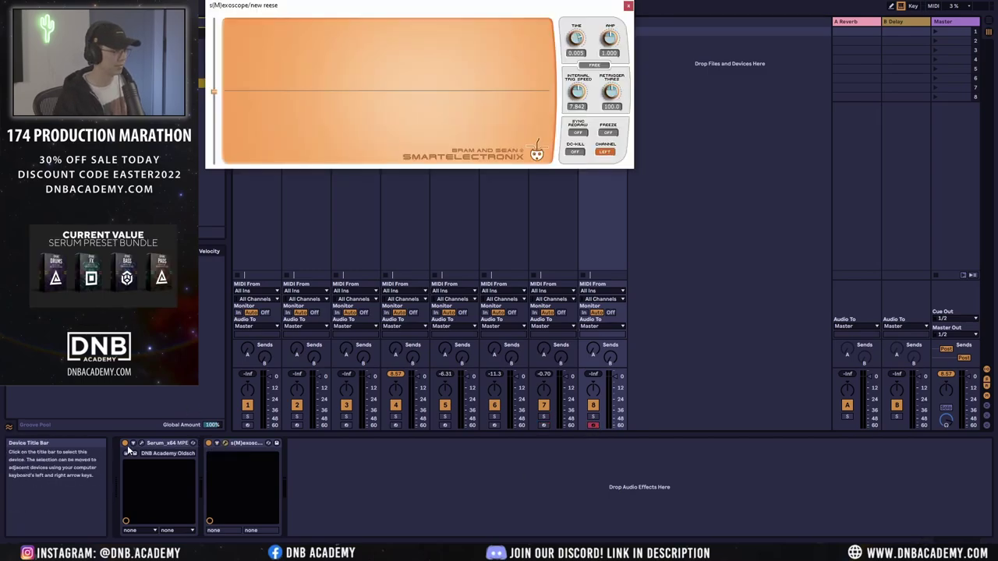
pyautogui.click(141, 443)
pyautogui.click(698, 177)
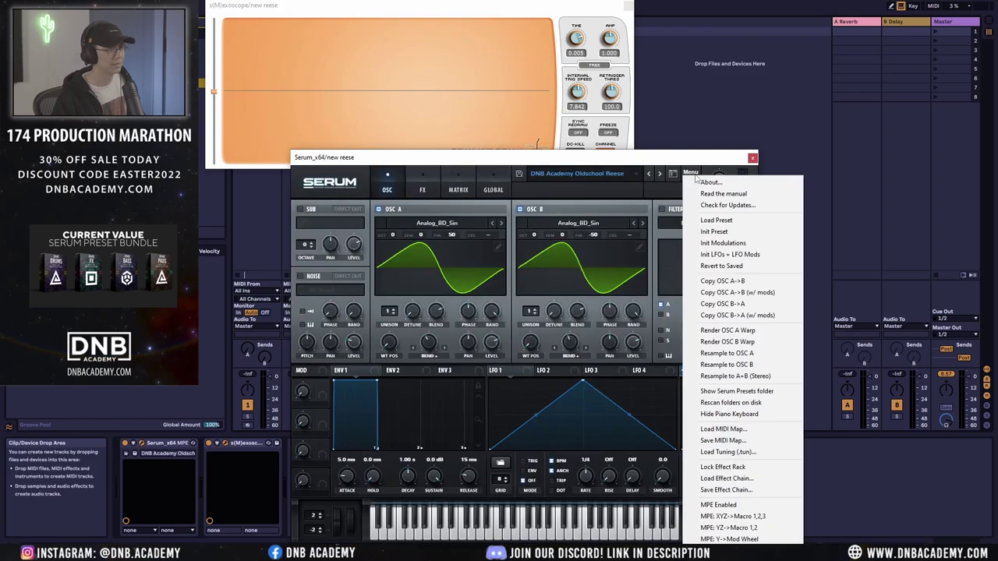
pyautogui.click(721, 233)
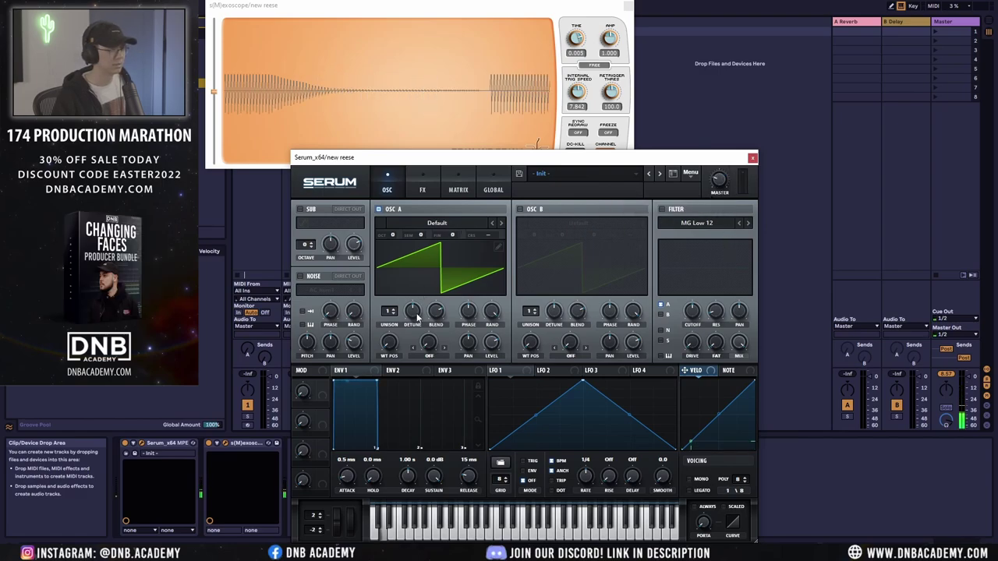
# Step: Try oscillator A with 6 unison voices and less detune, and reduce it to 3 voices
pyautogui.moveTo(390, 316); pyautogui.dragTo(390, 271)
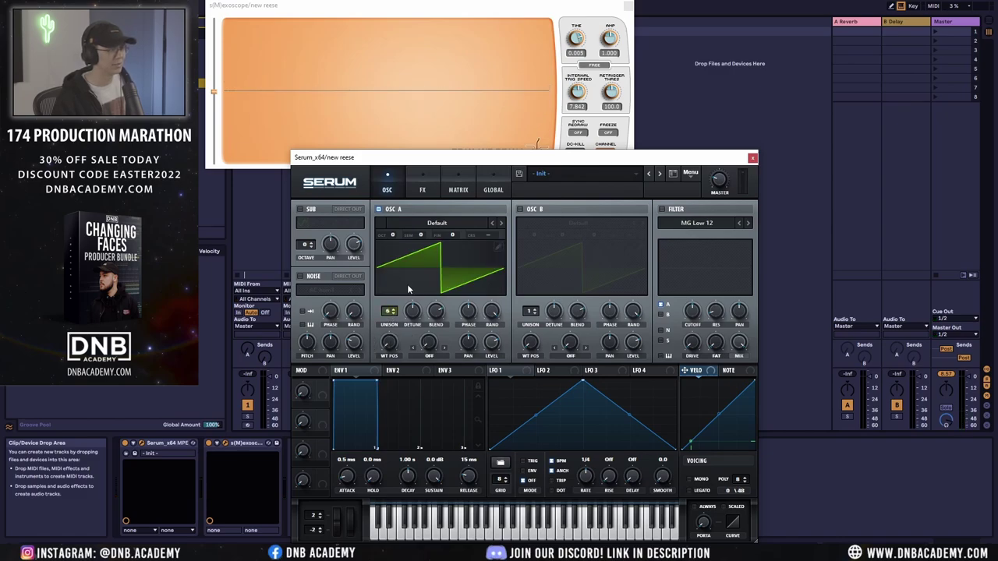
pyautogui.moveTo(412, 311); pyautogui.dragTo(432, 387)
pyautogui.moveTo(425, 341); pyautogui.dragTo(409, 326)
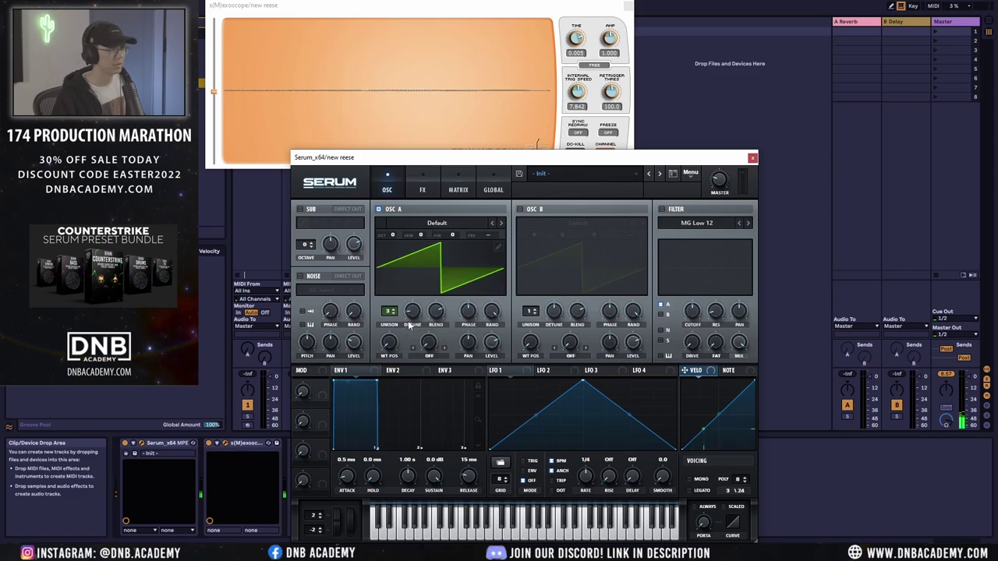
# Step: Set oscillator A's unison width to 30 and its unison voices to 6
pyautogui.click(493, 187)
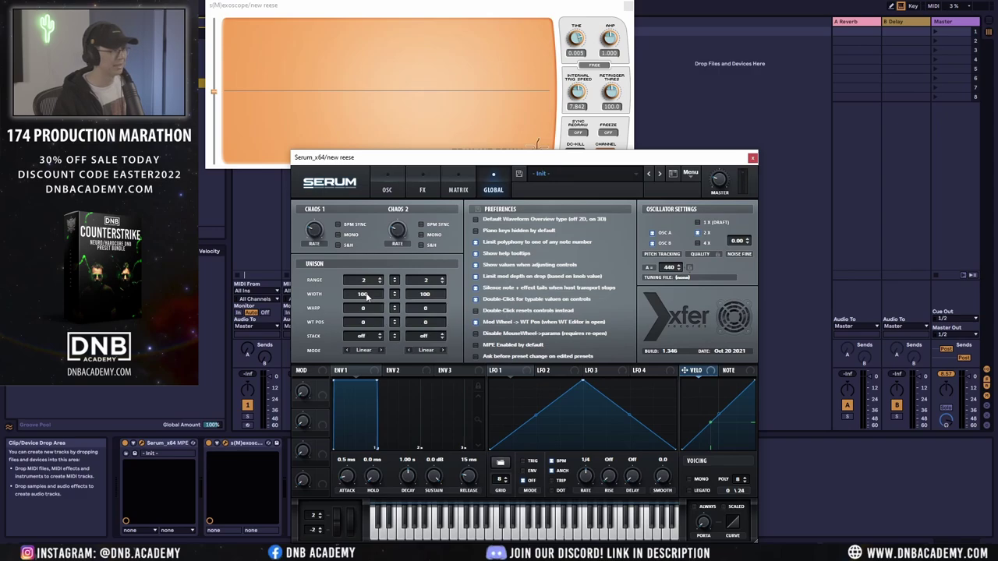
pyautogui.moveTo(367, 296); pyautogui.dragTo(366, 335)
pyautogui.moveTo(370, 298); pyautogui.dragTo(373, 274)
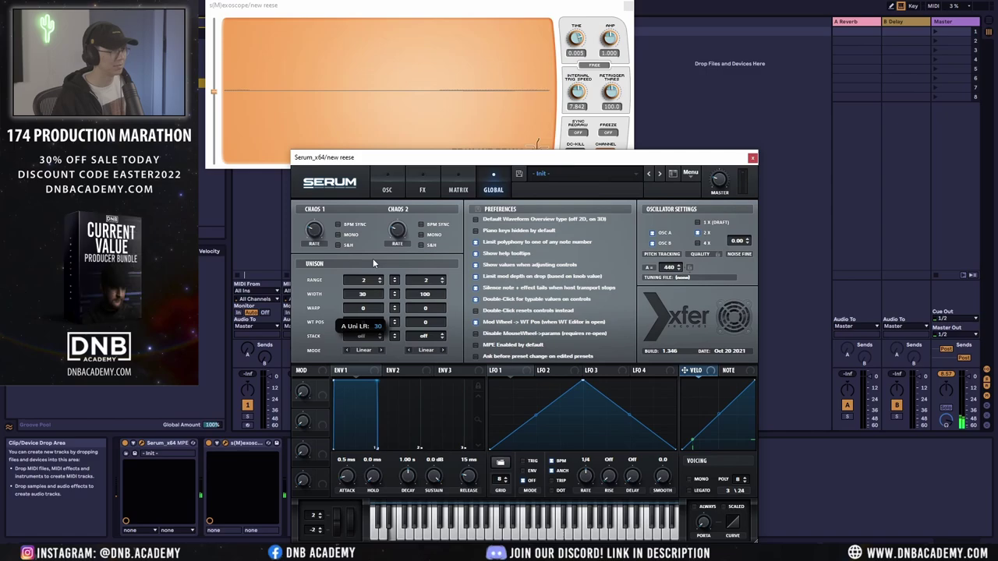
pyautogui.click(386, 190)
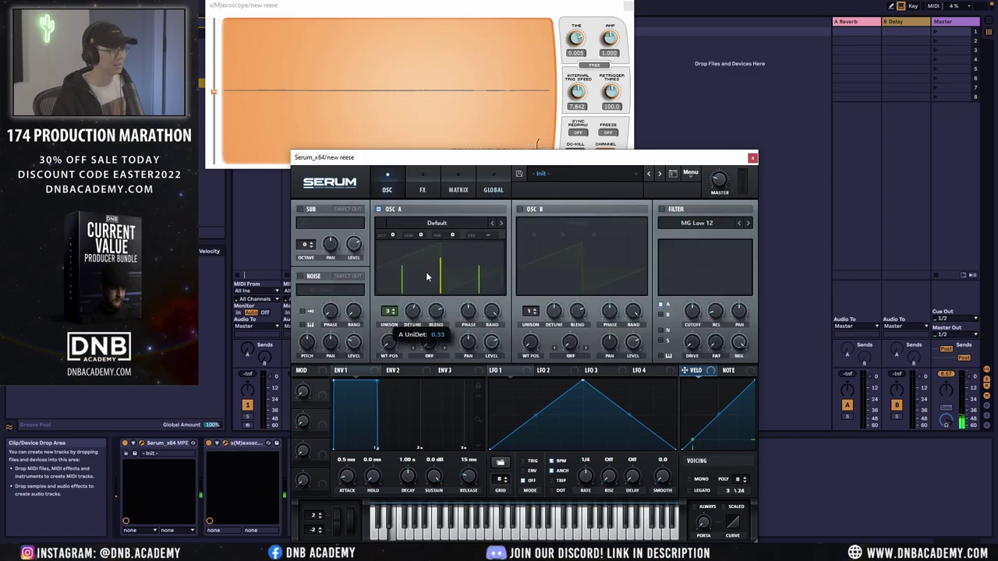
pyautogui.moveTo(388, 311); pyautogui.dragTo(417, 289)
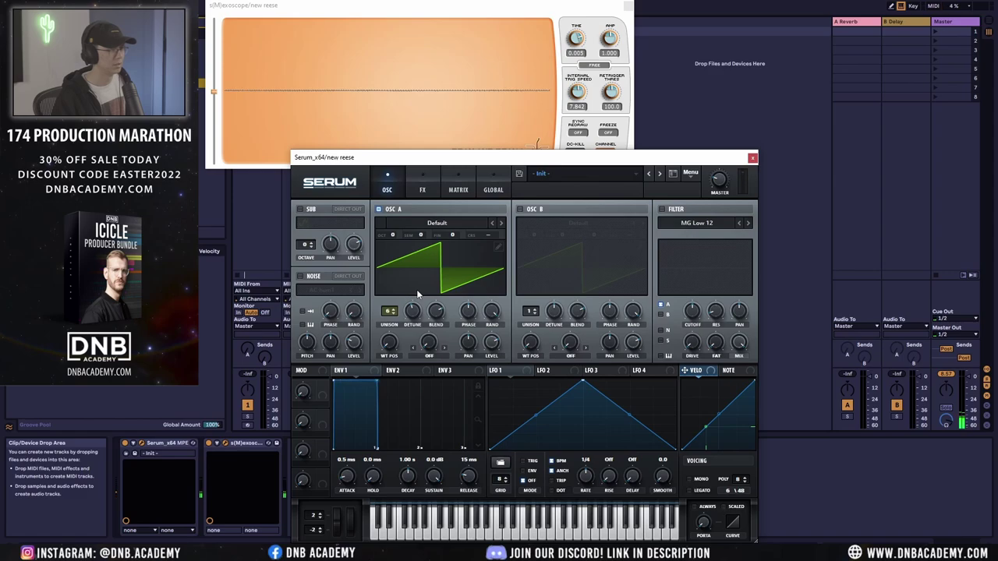
# Step: Enable the Tube distortion effect on the new reese patch and raise its drive
pyautogui.click(425, 190)
pyautogui.click(308, 227)
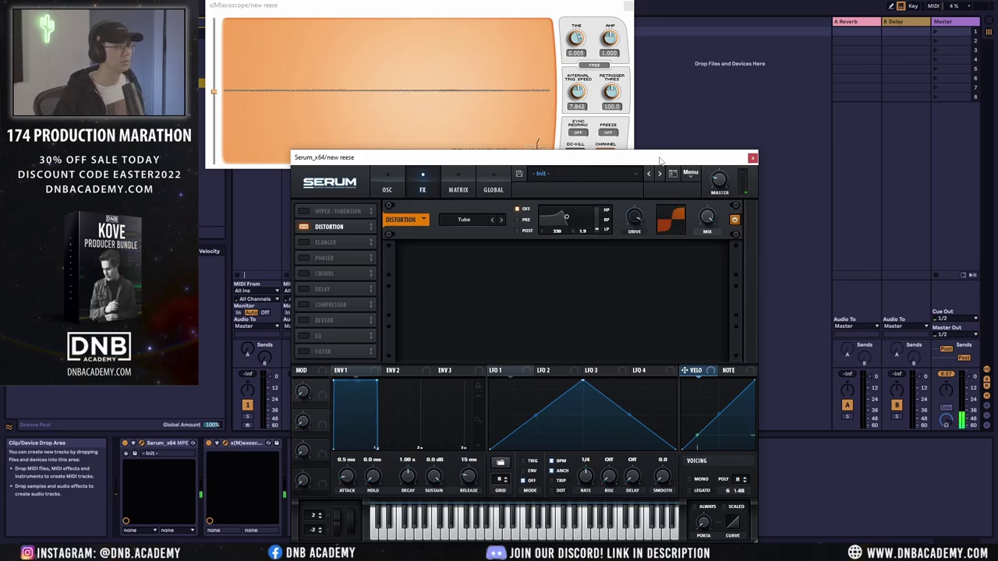
pyautogui.moveTo(724, 174)
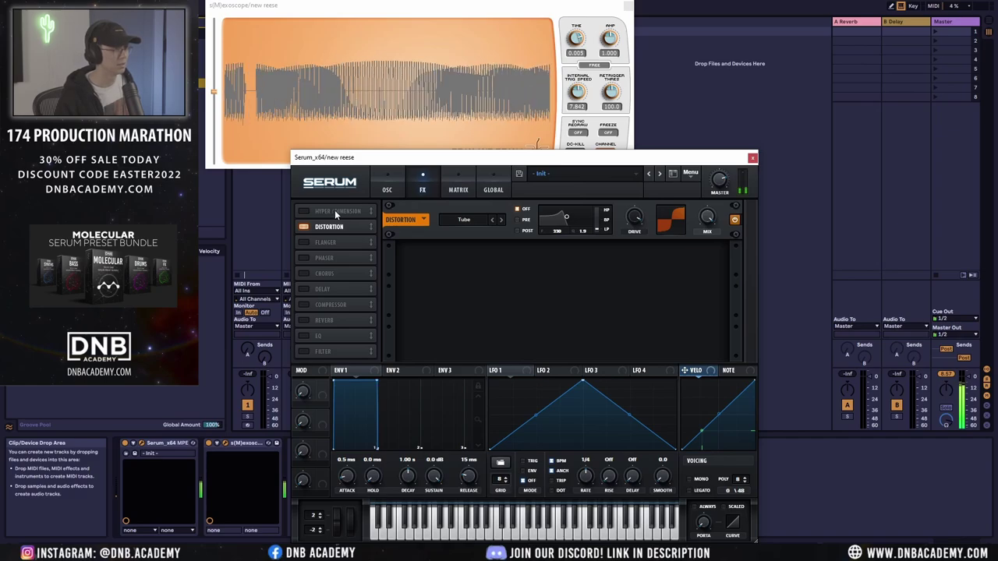
pyautogui.click(390, 188)
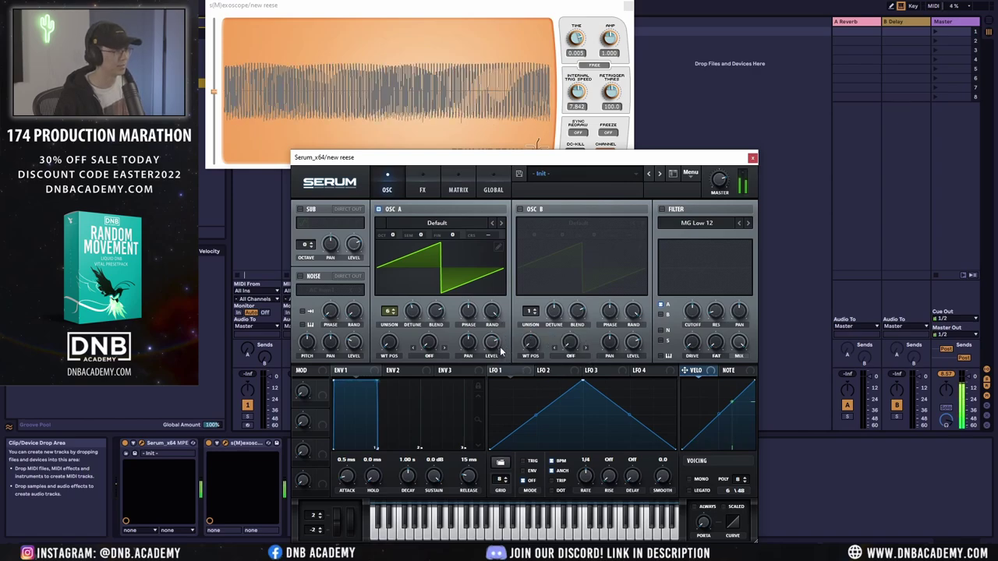
pyautogui.click(422, 189)
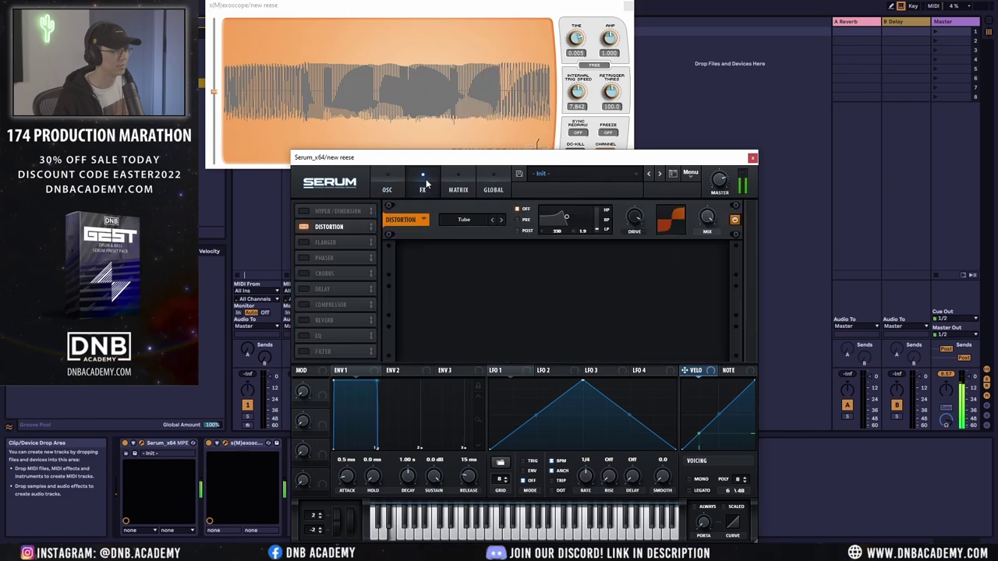
# Step: Enable the phaser effect, set its depth to about 21% and lower its frequency
pyautogui.click(304, 258)
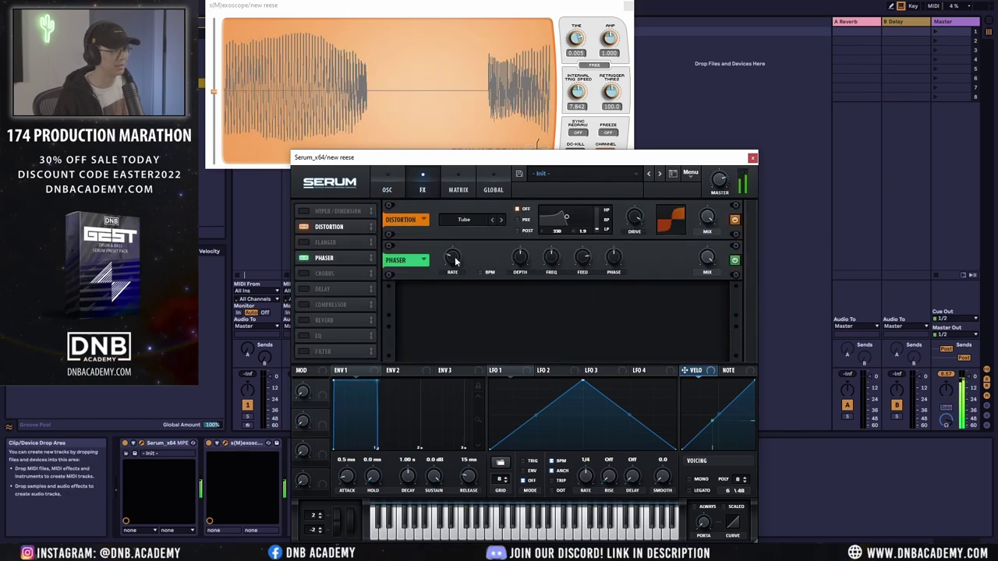
pyautogui.moveTo(529, 258); pyautogui.dragTo(551, 318)
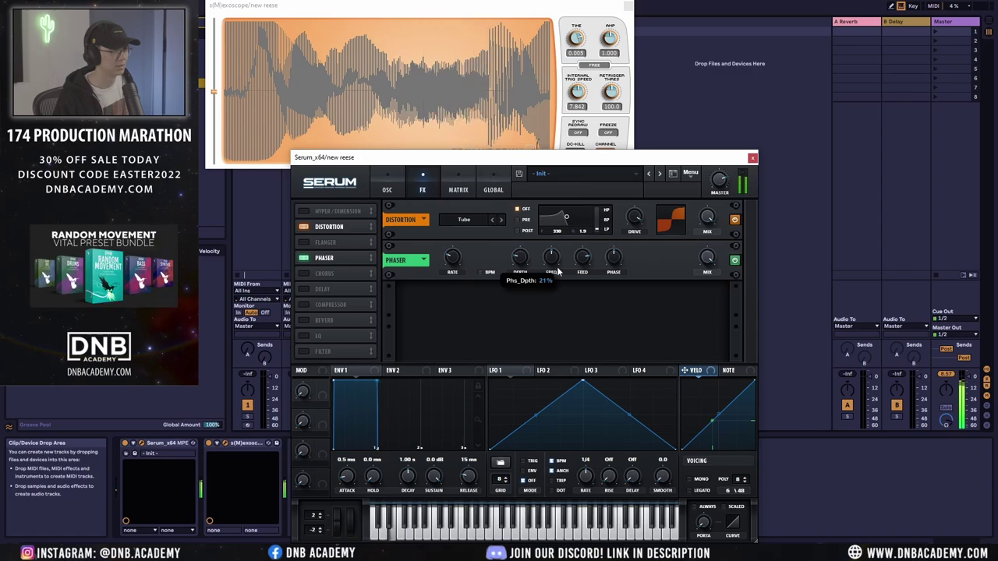
pyautogui.moveTo(550, 256); pyautogui.dragTo(553, 294)
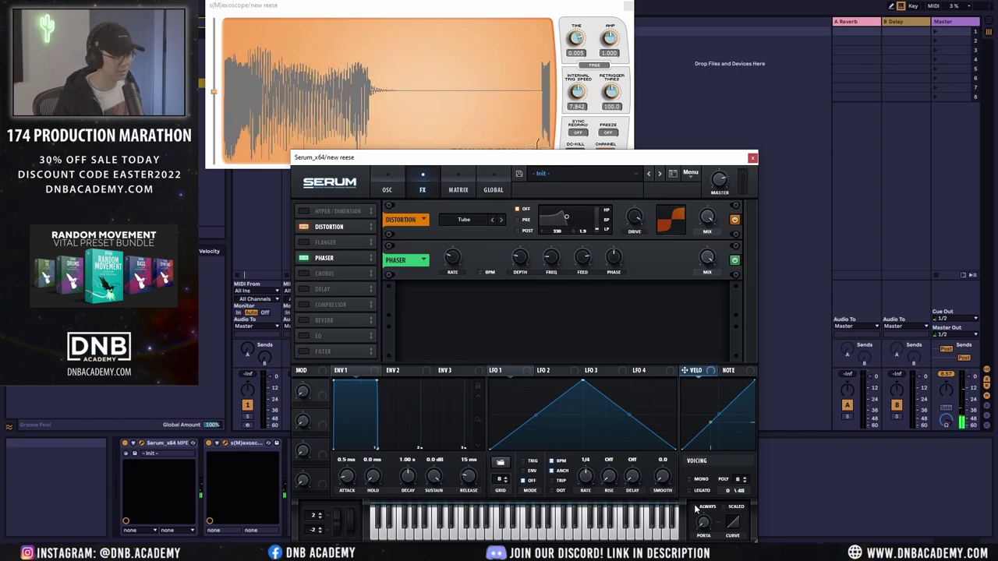
# Step: Turn on always-active portamento and raise the portamento time
pyautogui.moveTo(703, 521); pyautogui.dragTo(680, 488)
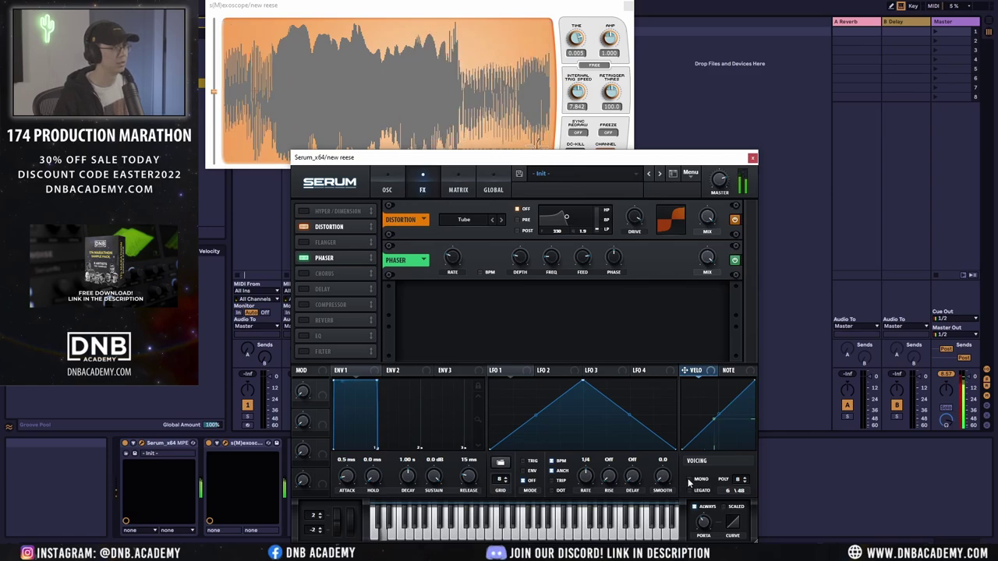
pyautogui.moveTo(712, 190)
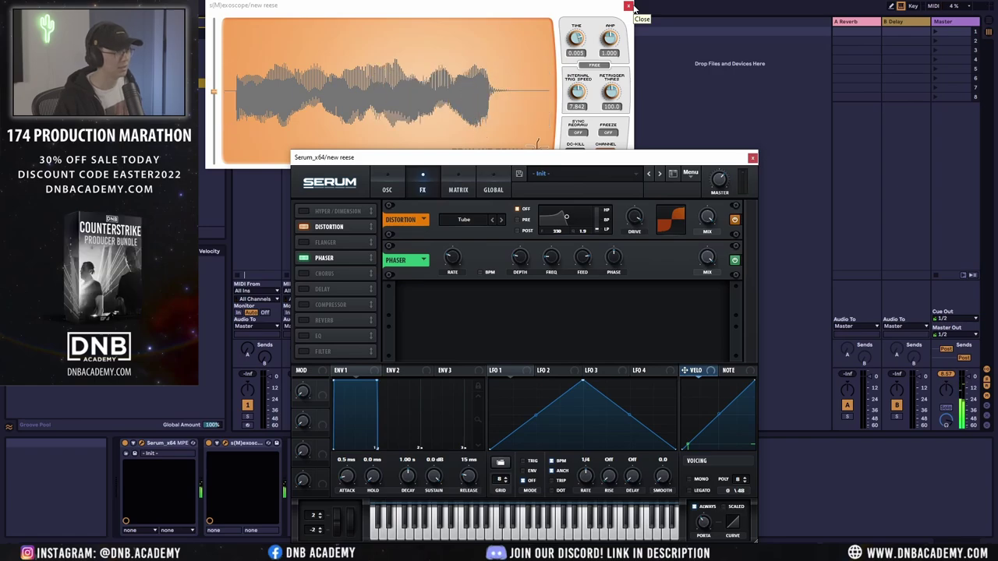
# Step: Save the patch as a preset named DNB Academy Reese in the User folder and close the oscilloscope
pyautogui.click(518, 173)
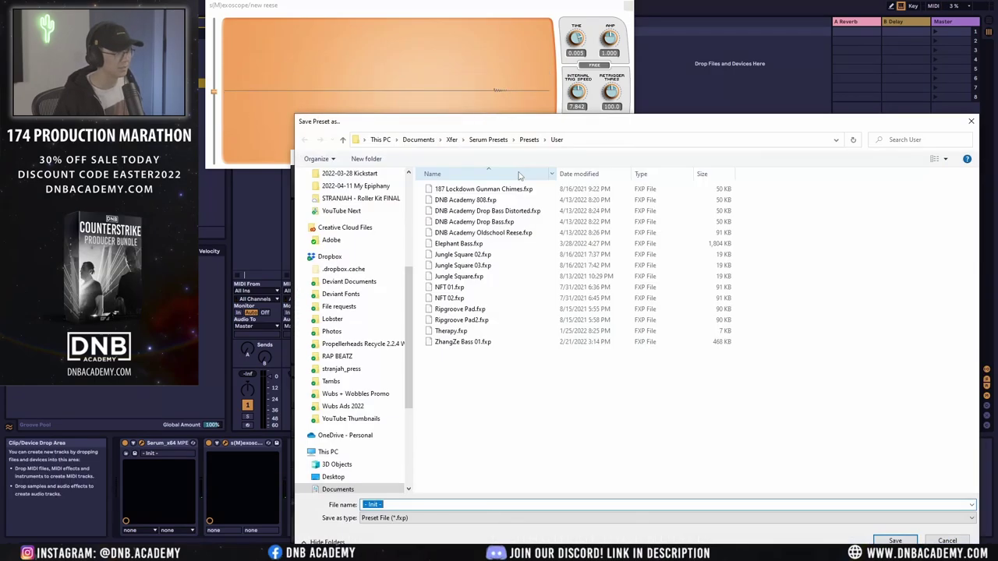
pyautogui.click(507, 232)
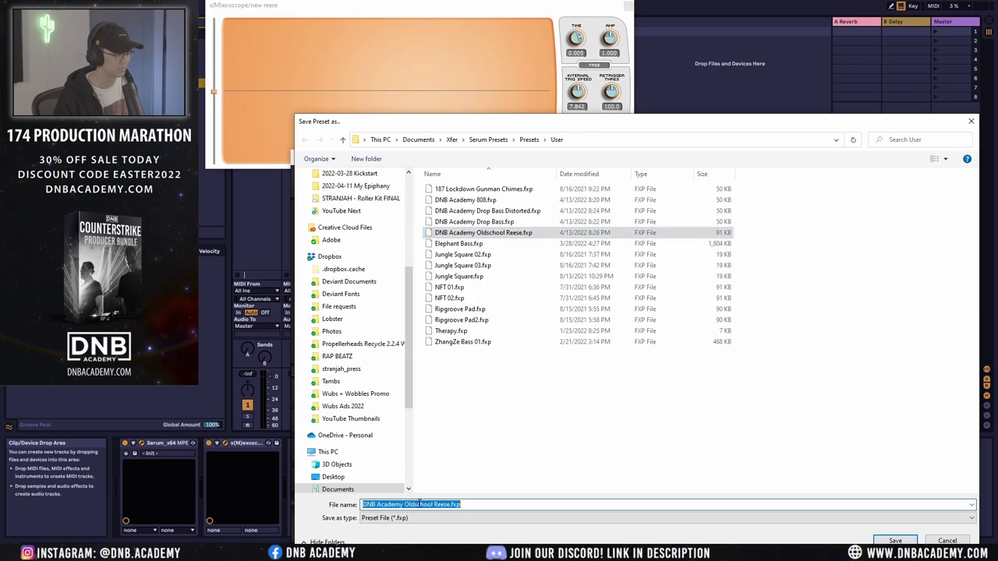
pyautogui.press('BackSpace')
pyautogui.press('Return')
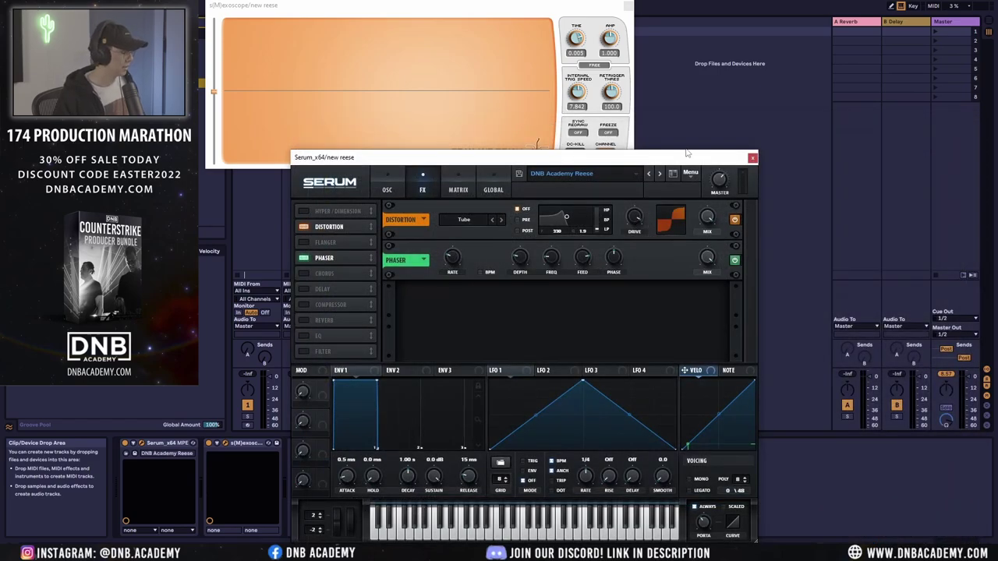
pyautogui.click(628, 5)
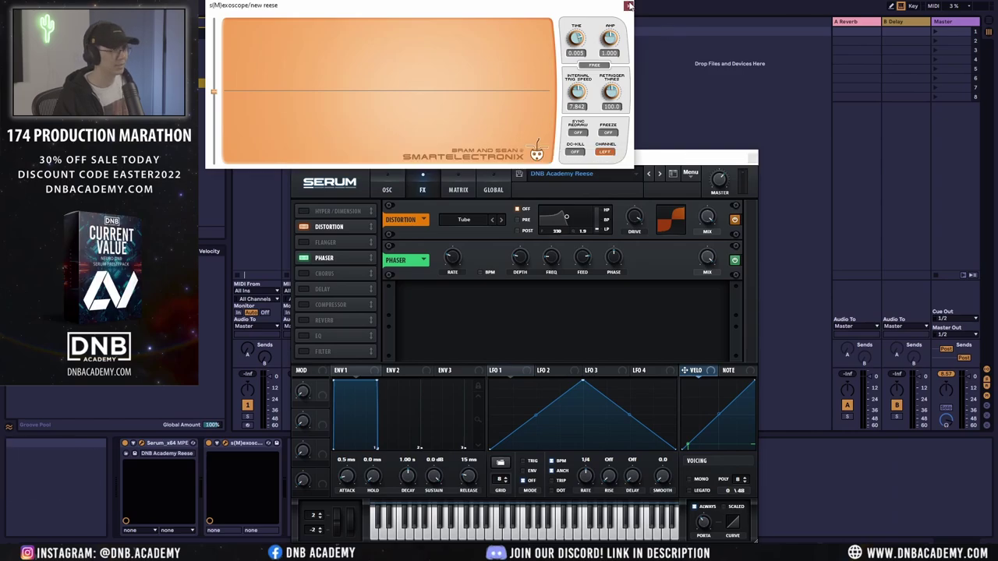
# Step: Duplicate the new reese track, rename the copy warp bass and arm it for recording
pyautogui.click(752, 158)
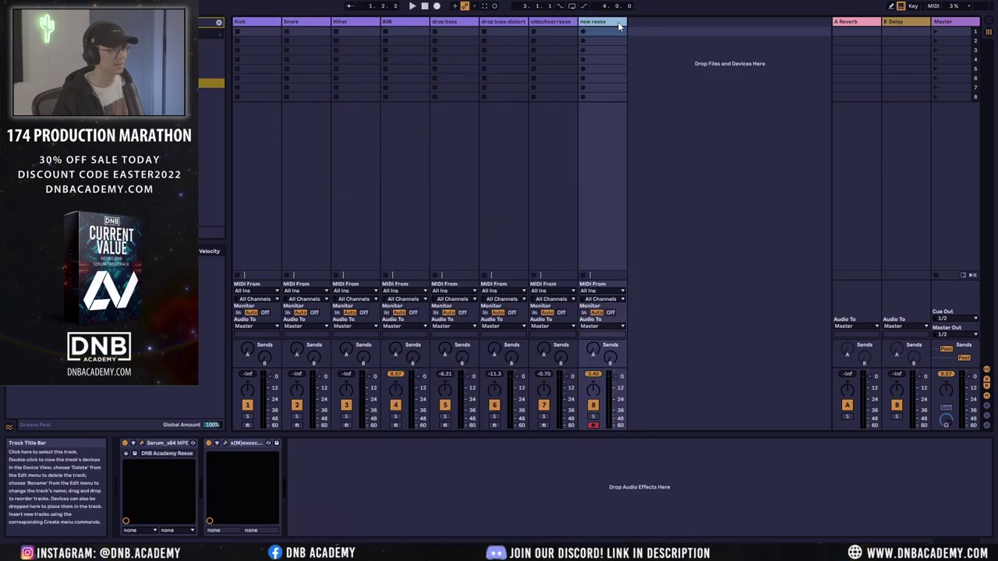
pyautogui.hotkey('ctrl', 'd')
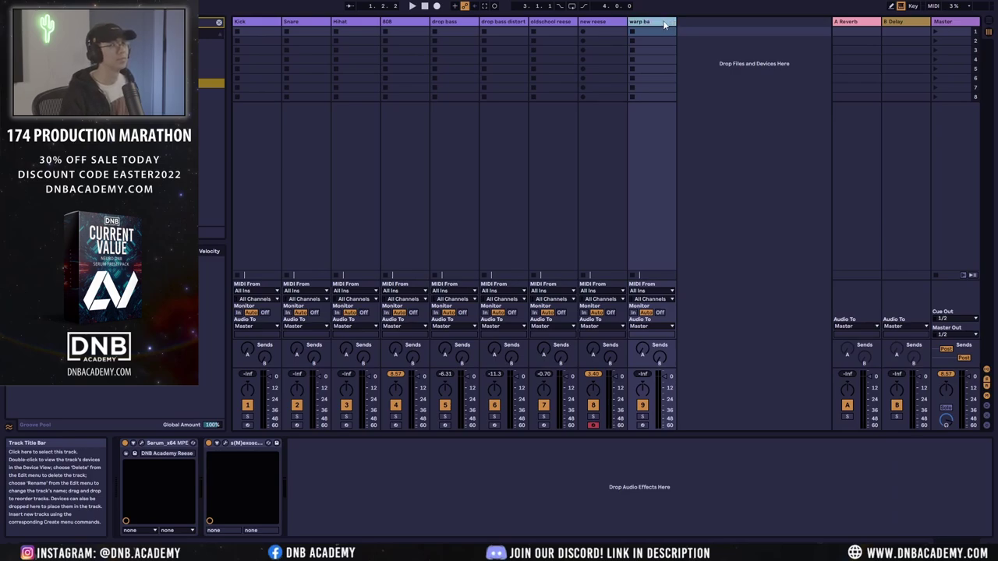
pyautogui.click(642, 424)
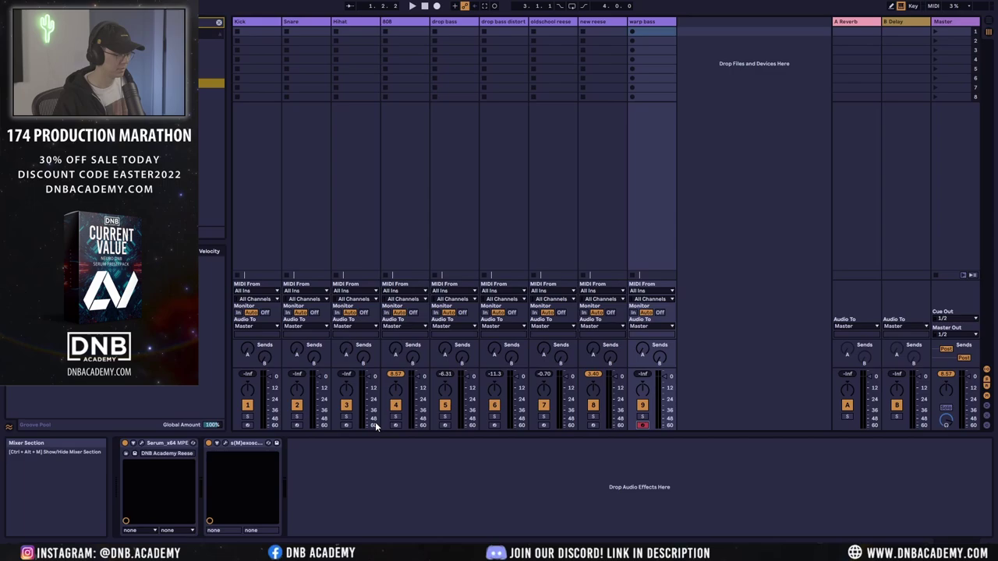
# Step: Open Serum on the warp bass track and reset the patch to Init Preset
pyautogui.click(142, 444)
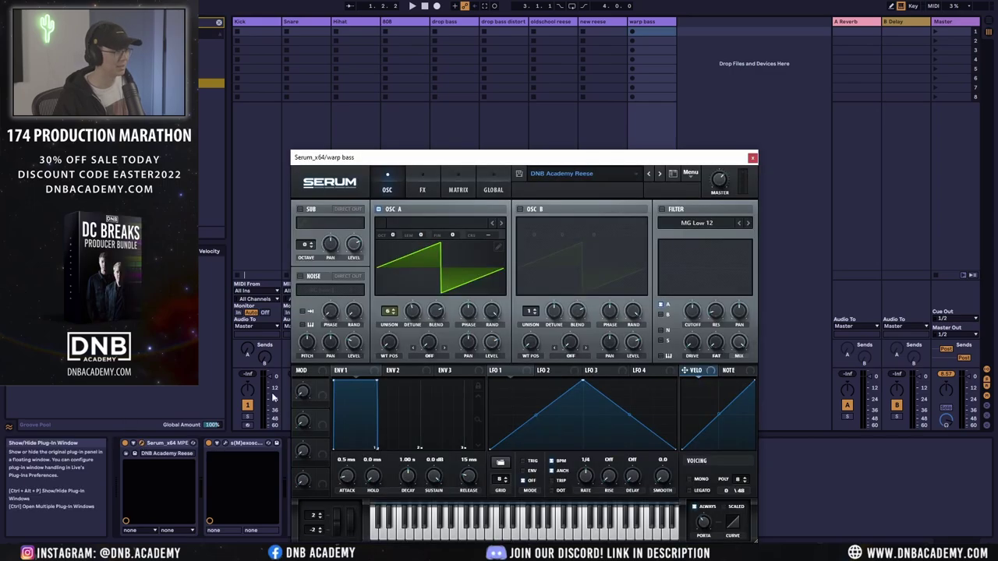
pyautogui.click(693, 172)
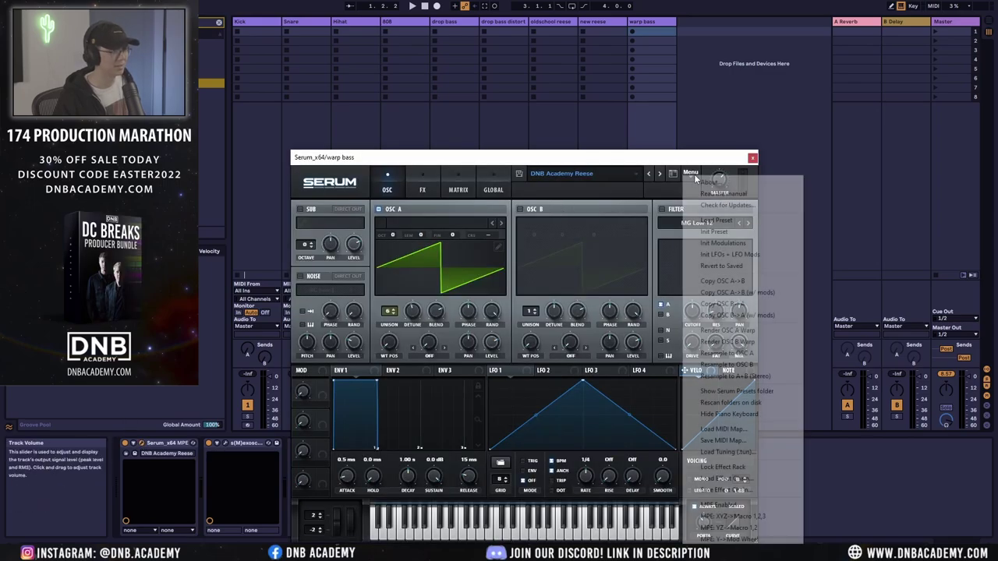
pyautogui.click(713, 232)
# Step: Load the Analog Basic Shapes wavetable into oscillator A and set its wavetable position to the square wave
pyautogui.click(421, 226)
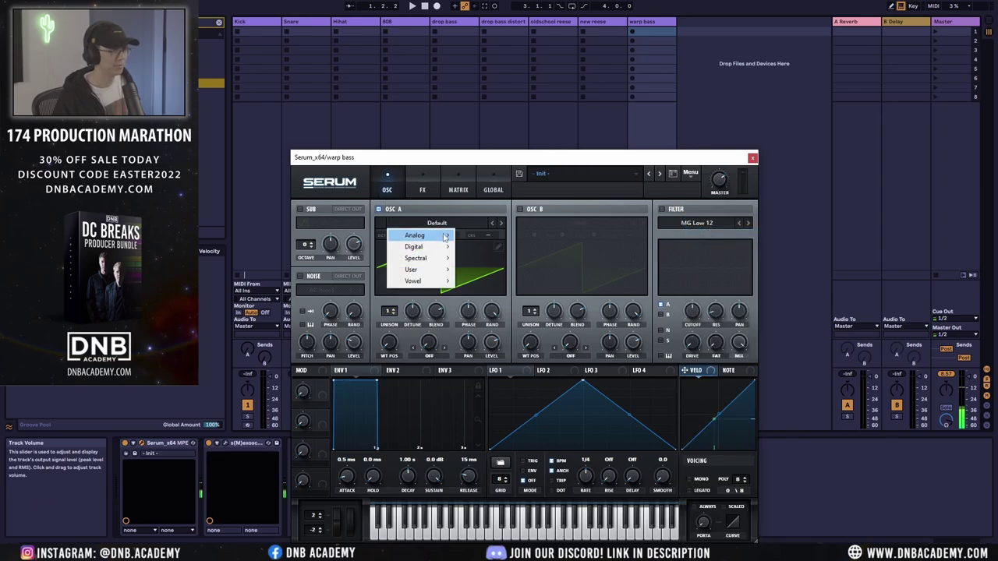
pyautogui.moveTo(425, 235)
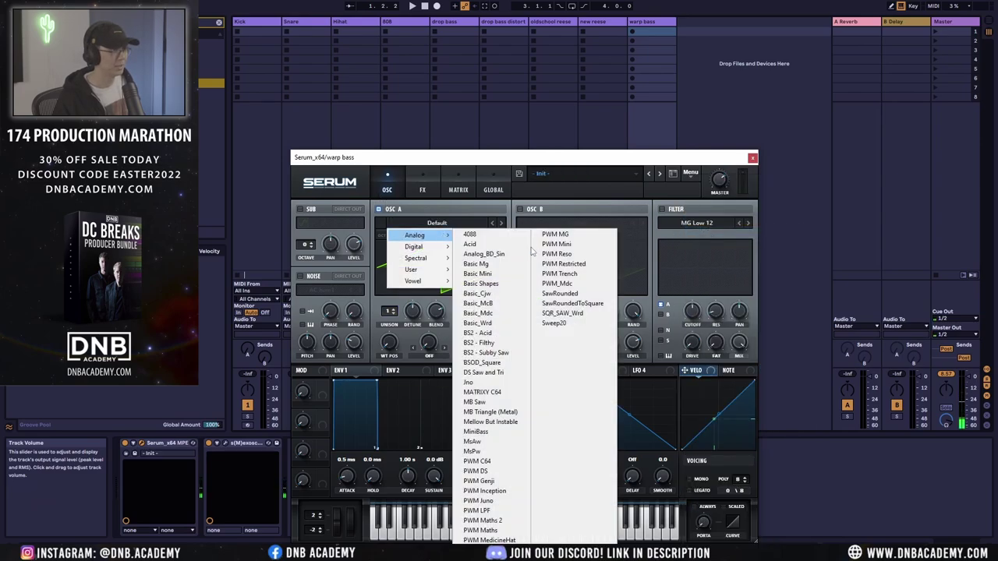
pyautogui.click(493, 284)
pyautogui.moveTo(411, 290); pyautogui.dragTo(412, 315)
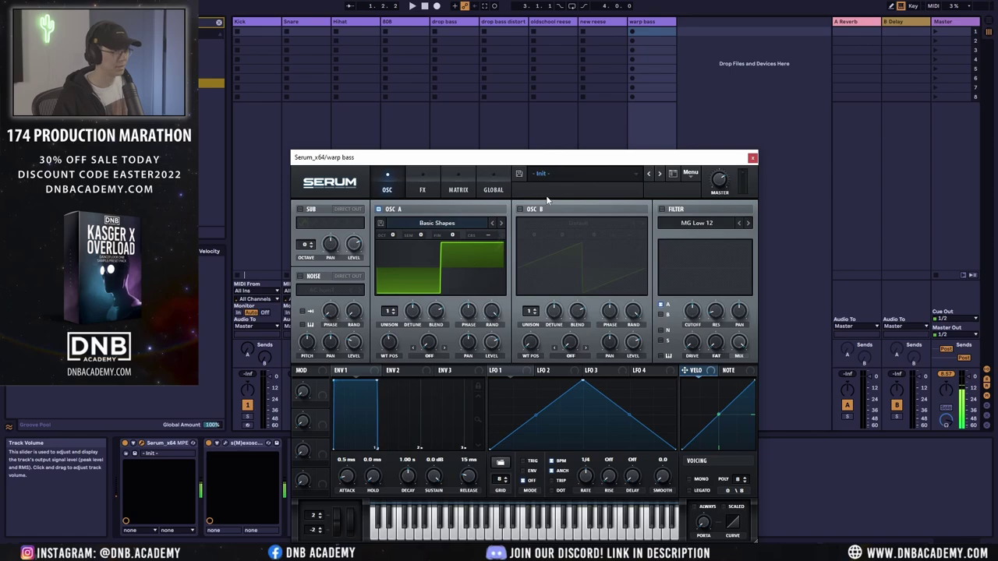
# Step: Enable an MG Low 24 filter and modulate its cutoff with Env 2, using an attack of about 496 ms
pyautogui.click(660, 210)
pyautogui.click(748, 223)
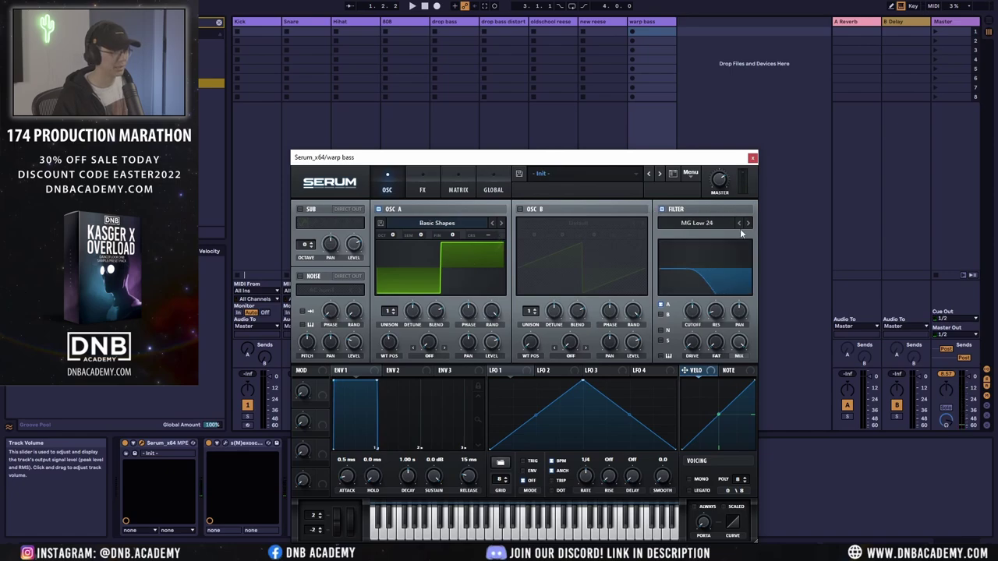
pyautogui.click(400, 370)
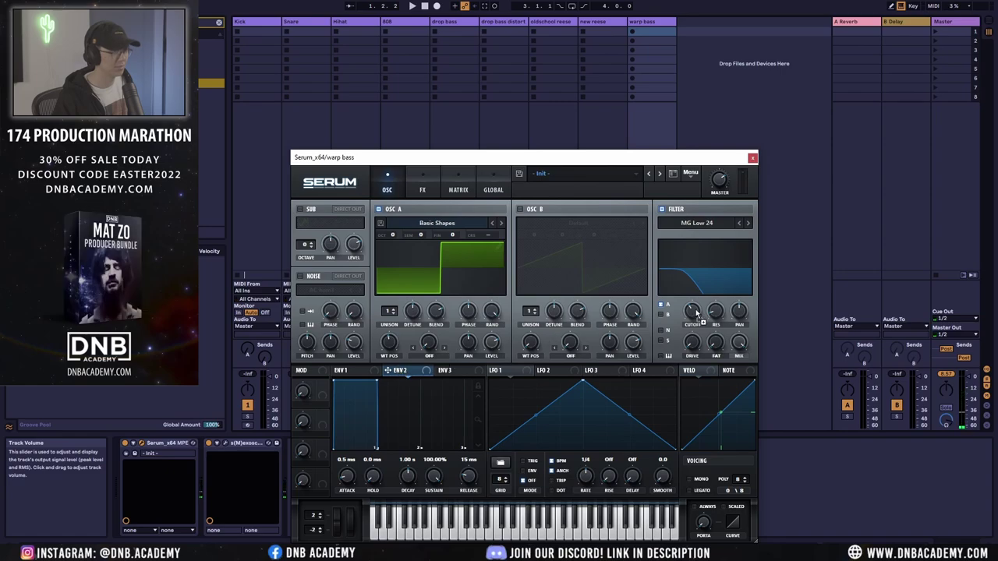
pyautogui.moveTo(683, 301); pyautogui.dragTo(686, 323)
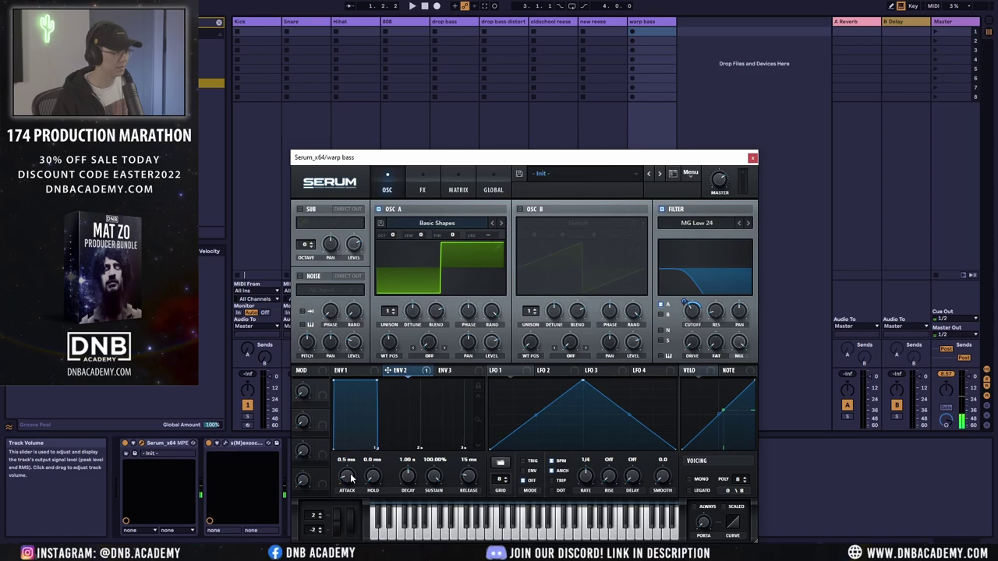
pyautogui.moveTo(349, 477); pyautogui.dragTo(355, 440)
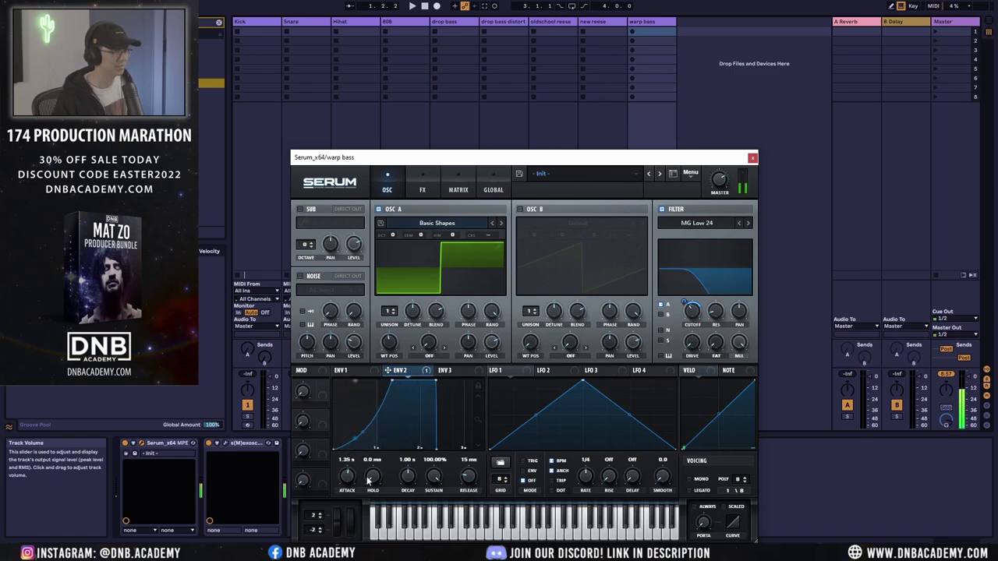
pyautogui.moveTo(352, 481); pyautogui.dragTo(353, 489)
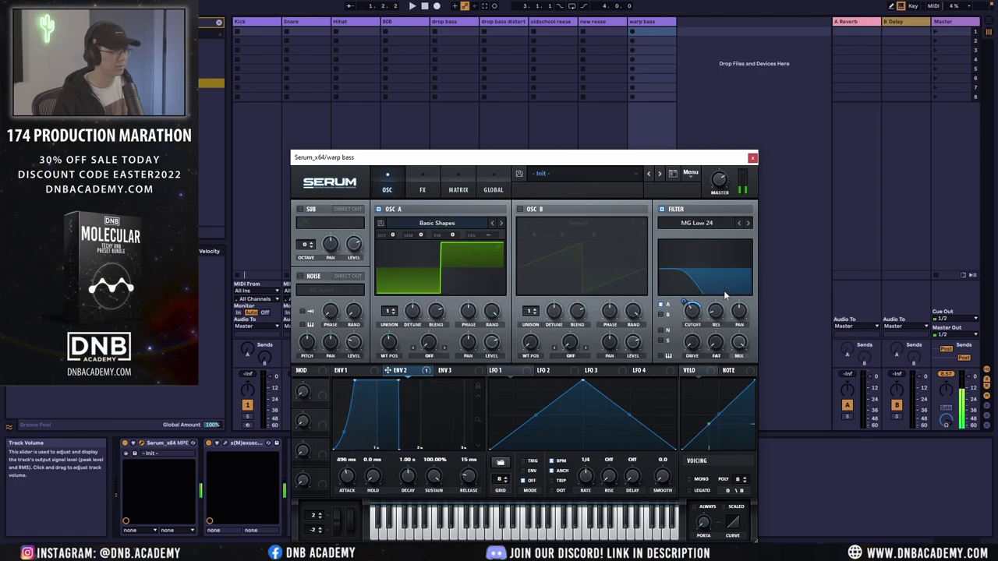
# Step: Raise the filter's resonance and set its drive to about 28%
pyautogui.moveTo(718, 318); pyautogui.dragTo(718, 288)
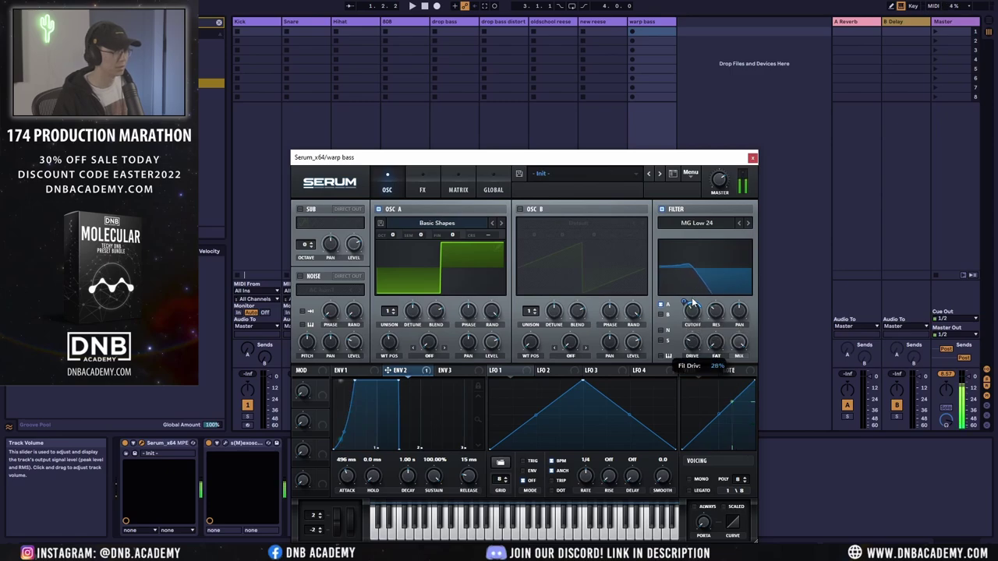
pyautogui.moveTo(694, 346)
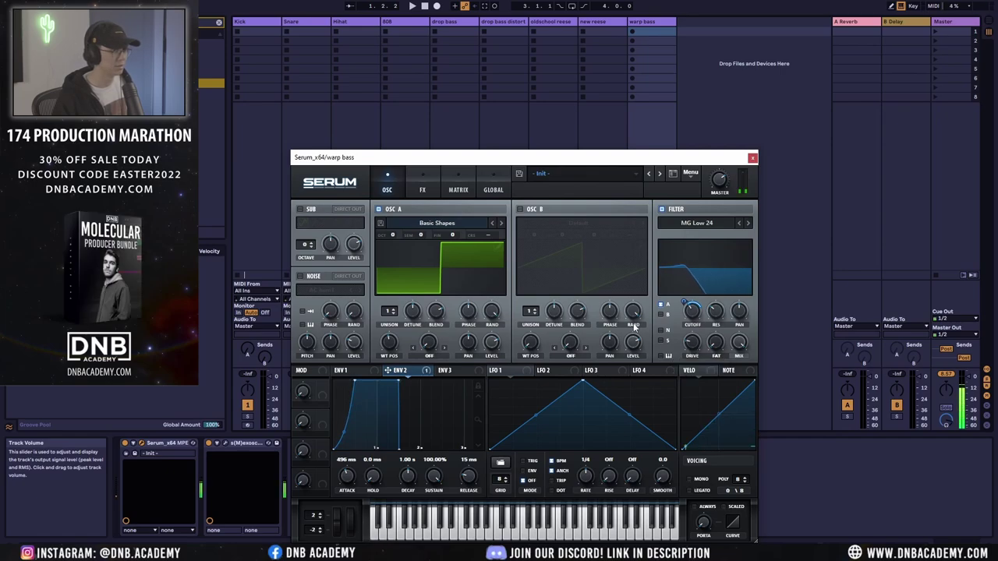
pyautogui.moveTo(696, 326)
# Step: Load a square shape into LFO 1 that is high for the first half and zero for the second
pyautogui.click(352, 372)
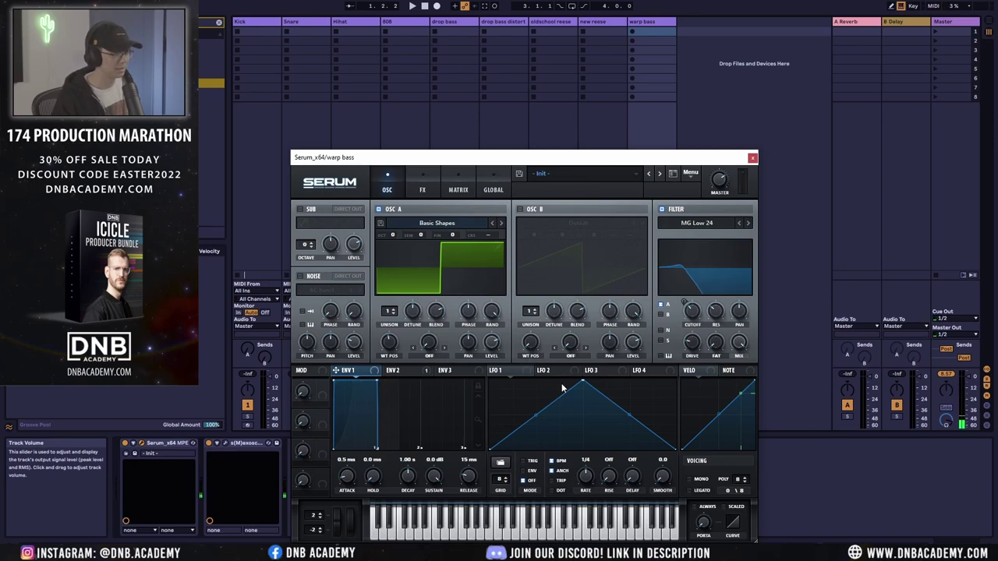
pyautogui.click(501, 463)
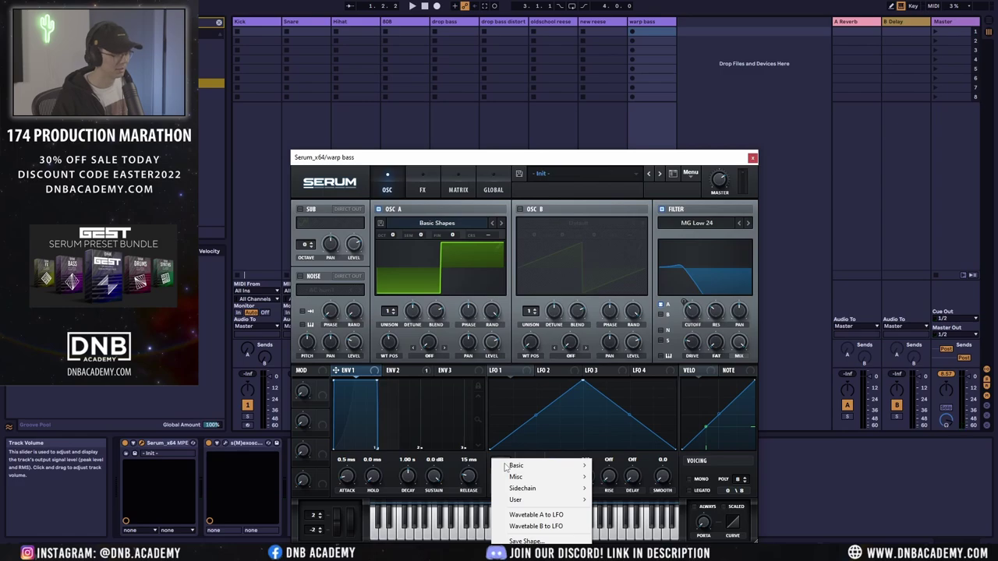
pyautogui.moveTo(506, 466)
pyautogui.click(646, 460)
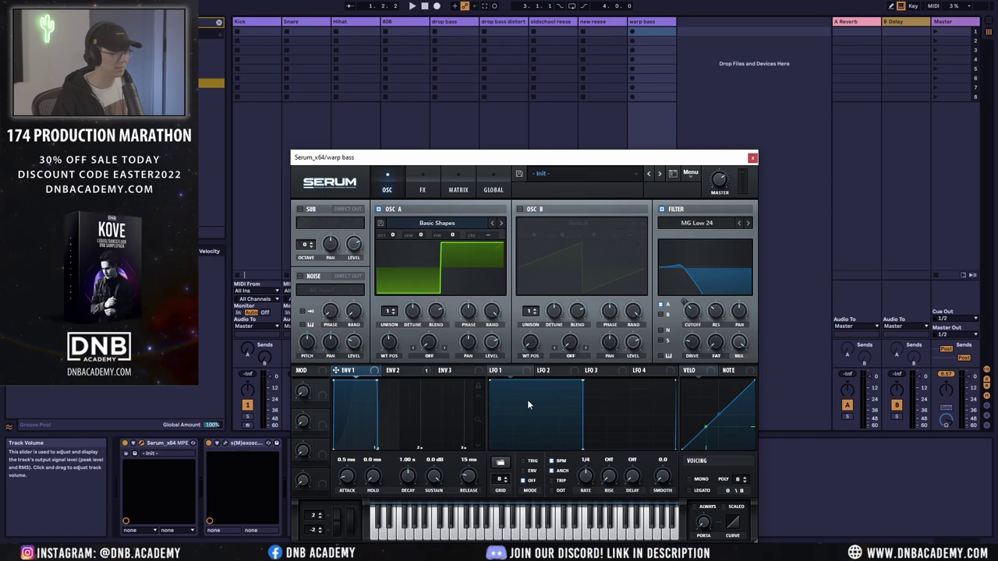
# Step: Assign LFO 1 to oscillator A's level and set it to envelope mode at a 1/2 rate
pyautogui.moveTo(489, 381)
pyautogui.mouseDown()
pyautogui.moveTo(510, 381)
pyautogui.moveTo(489, 381)
pyautogui.mouseUp()
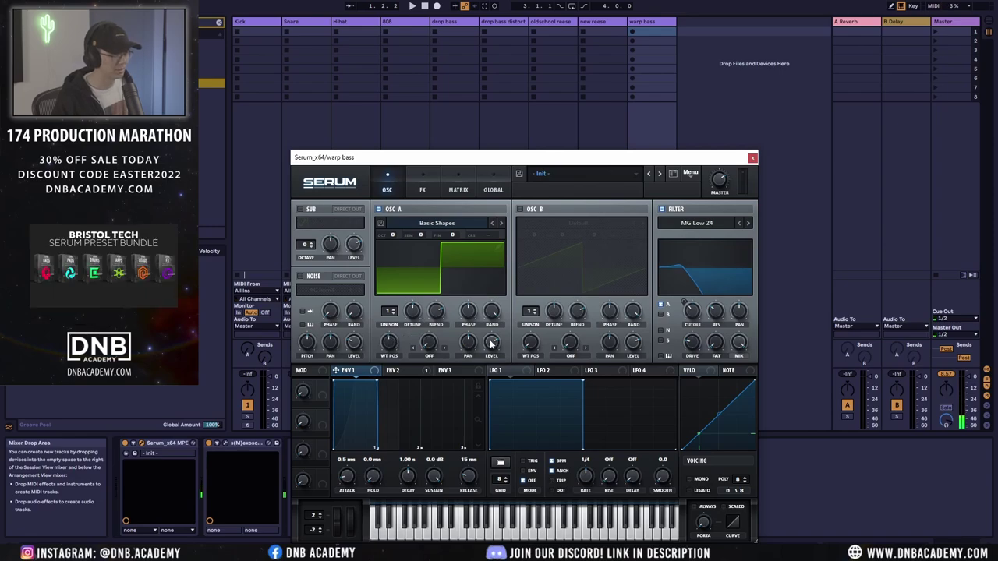
pyautogui.moveTo(492, 370); pyautogui.dragTo(491, 343)
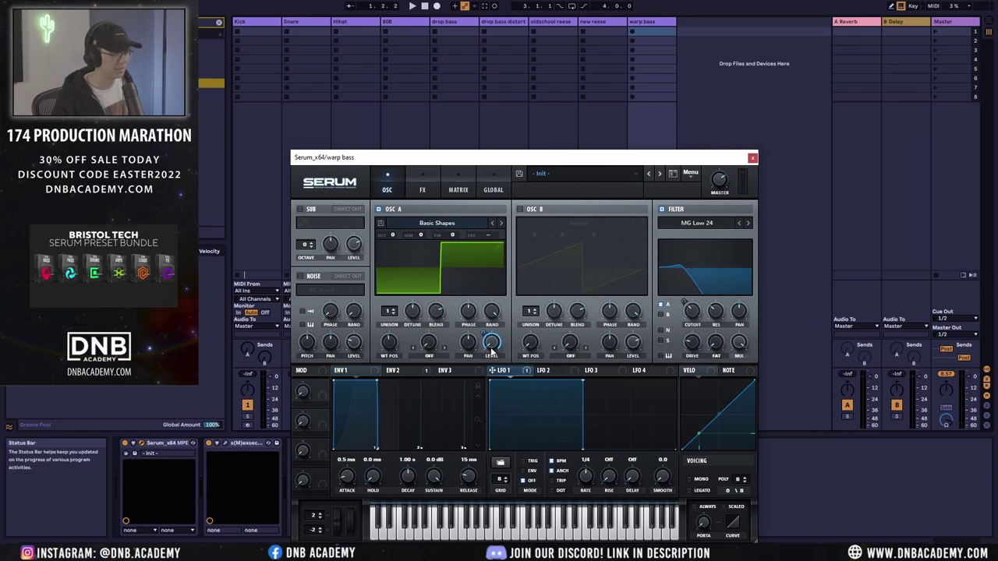
pyautogui.click(530, 471)
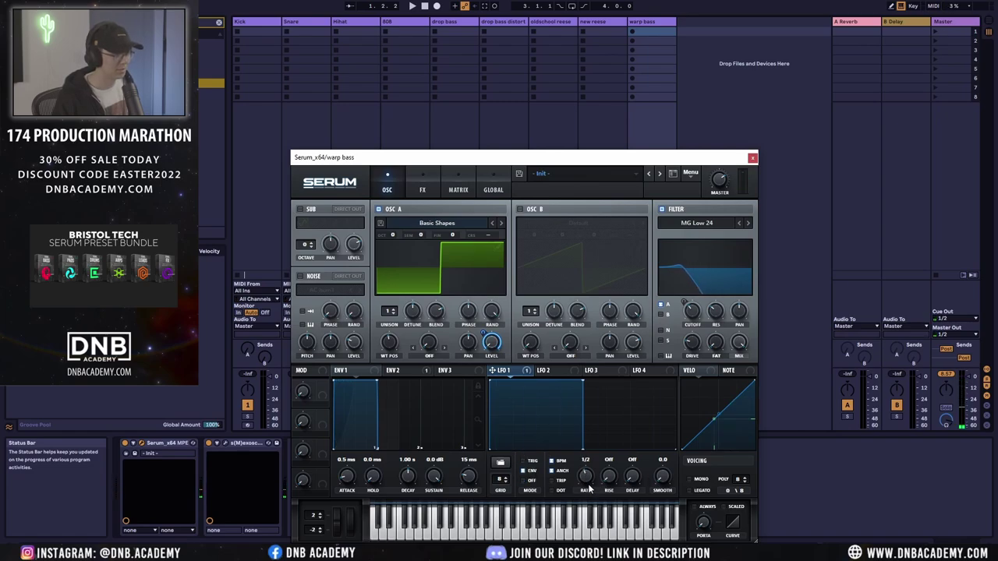
pyautogui.moveTo(589, 483); pyautogui.dragTo(590, 489)
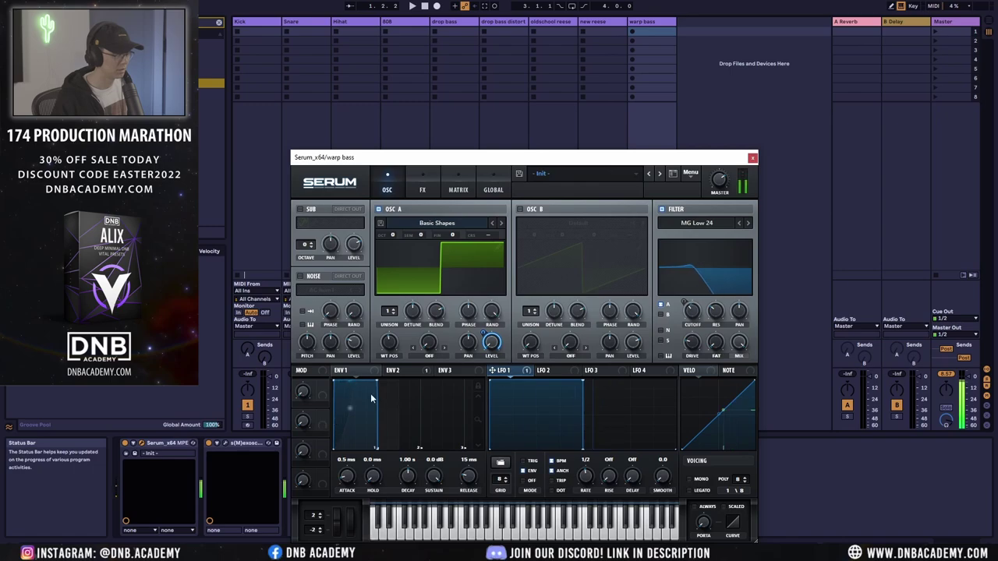
# Step: Make LFO 1's 1/2 rate dotted and set Env 2's attack to about 425 ms
pyautogui.click(399, 370)
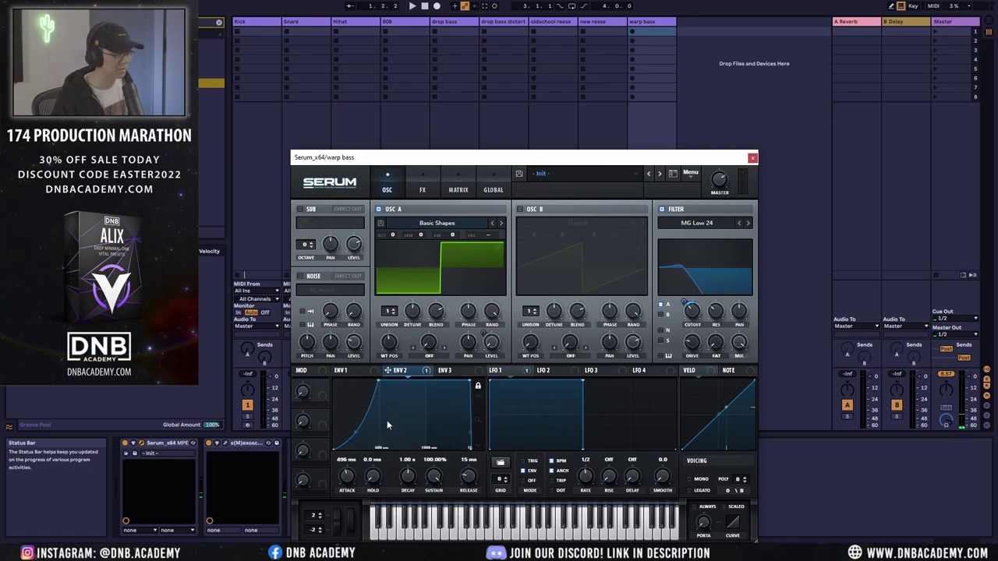
pyautogui.moveTo(348, 477); pyautogui.dragTo(351, 482)
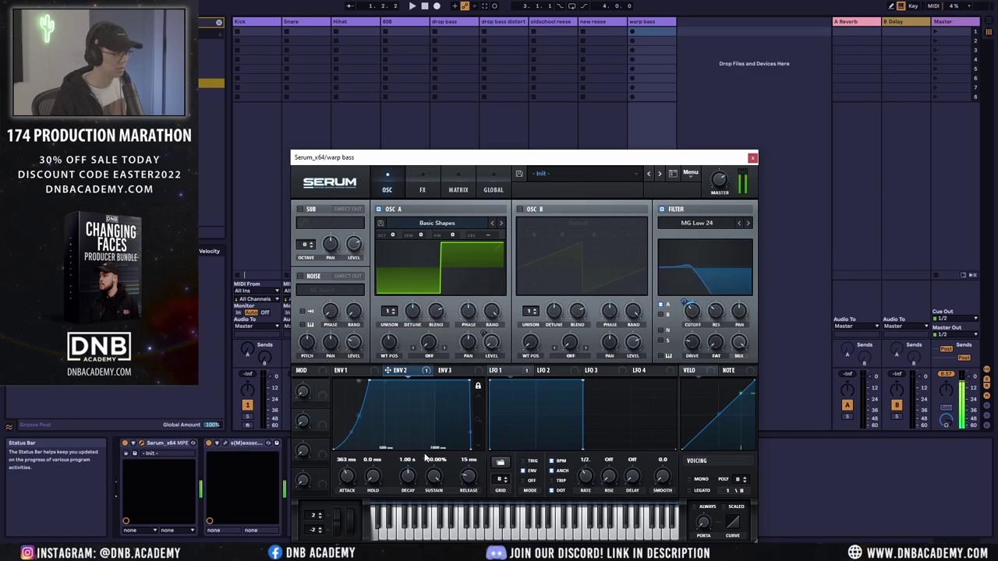
pyautogui.moveTo(347, 477); pyautogui.dragTo(355, 477)
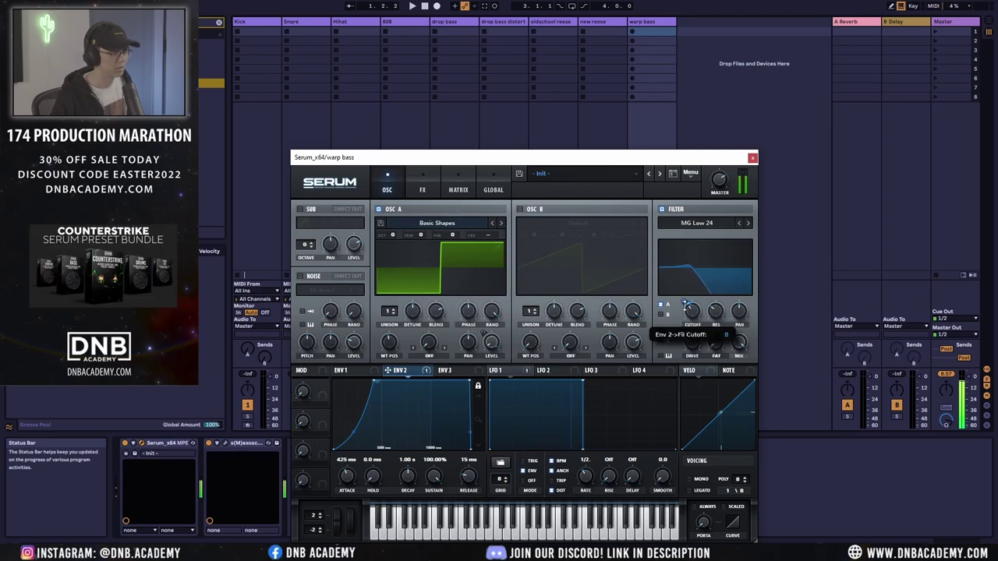
# Step: Adjust Env 2's modulation of the filter cutoff and lift LFO 1's midpoint drop slightly above zero
pyautogui.moveTo(694, 325)
pyautogui.moveTo(686, 304); pyautogui.dragTo(683, 293)
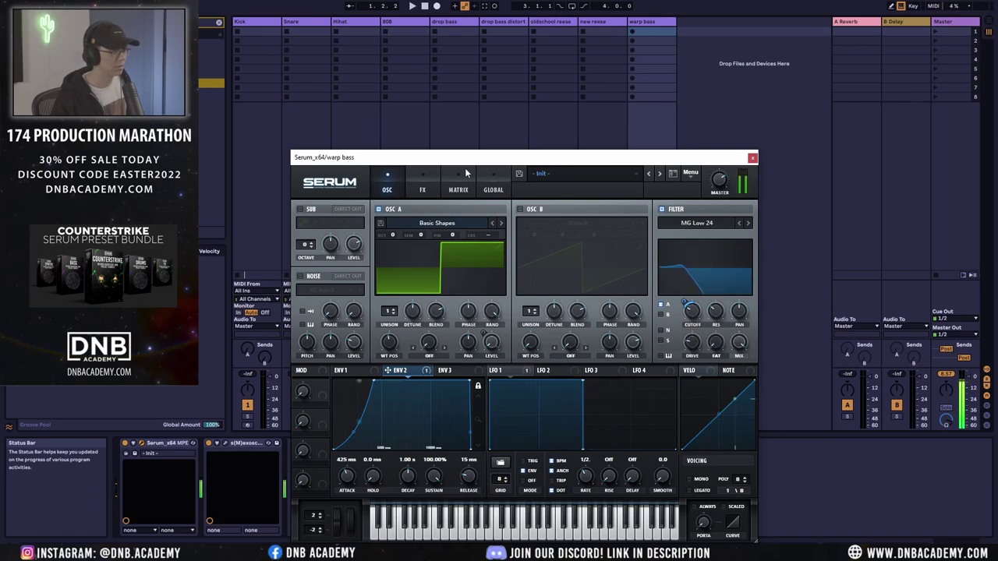
pyautogui.moveTo(722, 270); pyautogui.dragTo(720, 304)
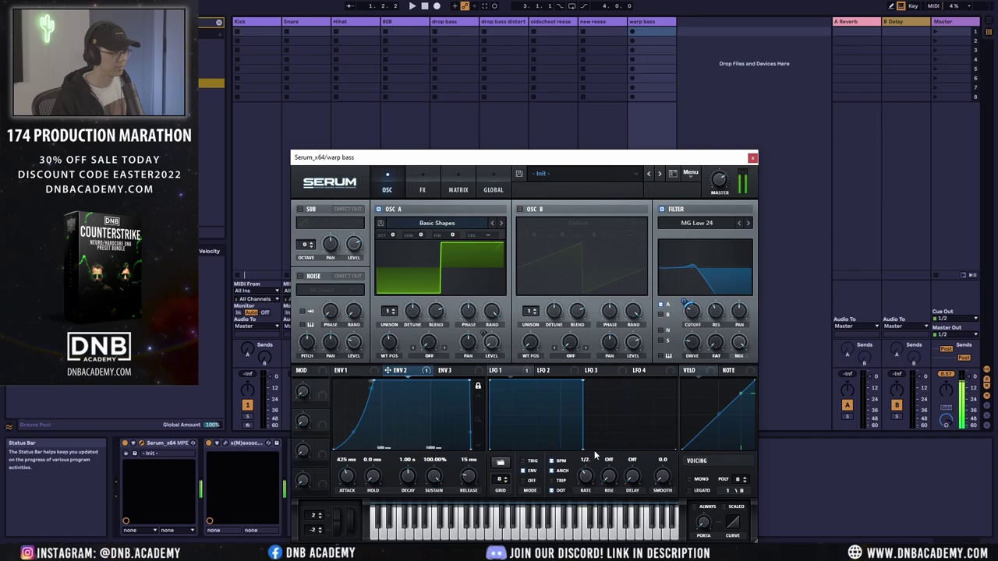
pyautogui.moveTo(584, 449); pyautogui.dragTo(582, 439)
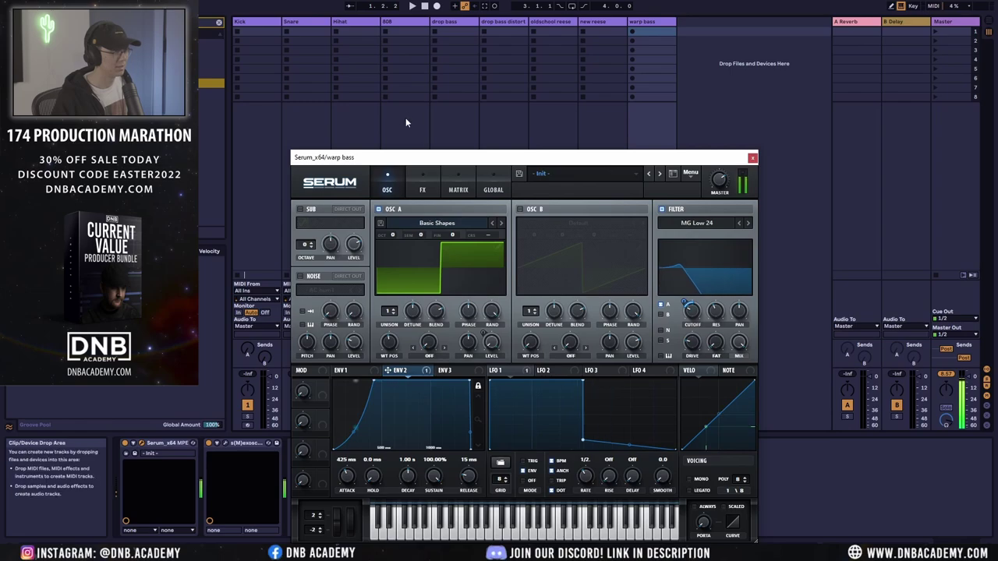
# Step: Show the patch's effects and open the s(M)exoscope oscilloscope, with the Serum window arranged so both displays are visible
pyautogui.click(427, 185)
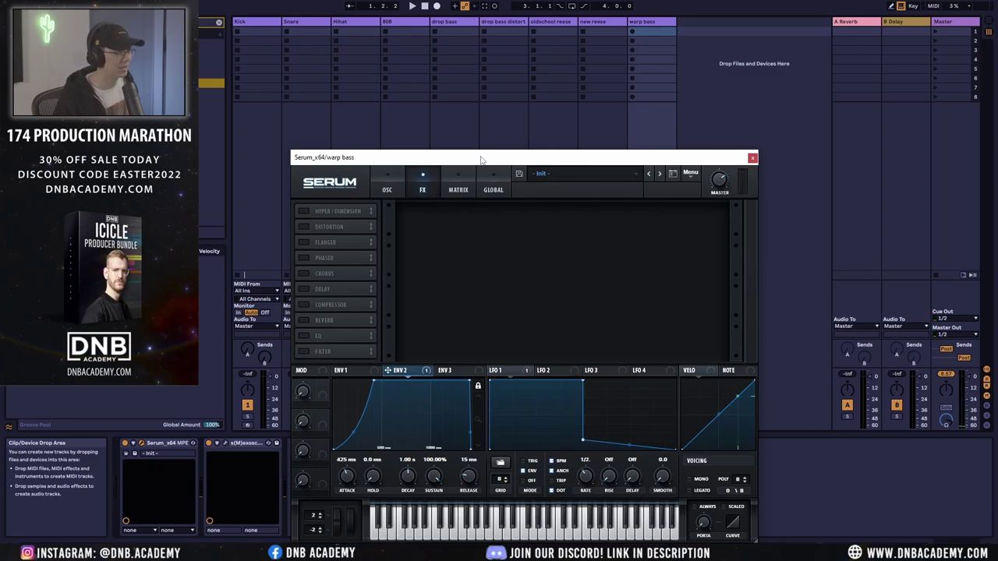
pyautogui.moveTo(481, 159); pyautogui.dragTo(477, 116)
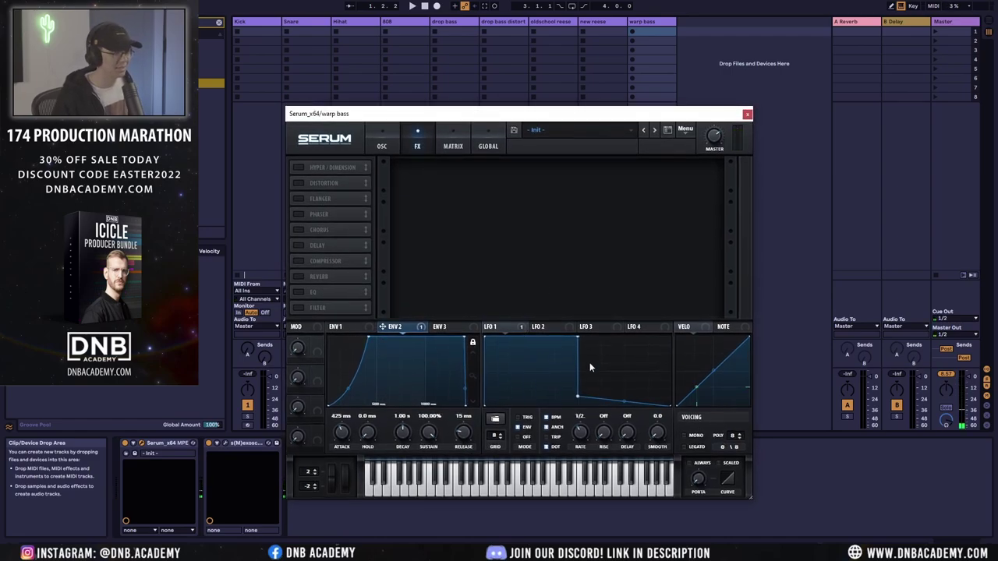
pyautogui.click(226, 443)
pyautogui.moveTo(648, 115); pyautogui.dragTo(655, 140)
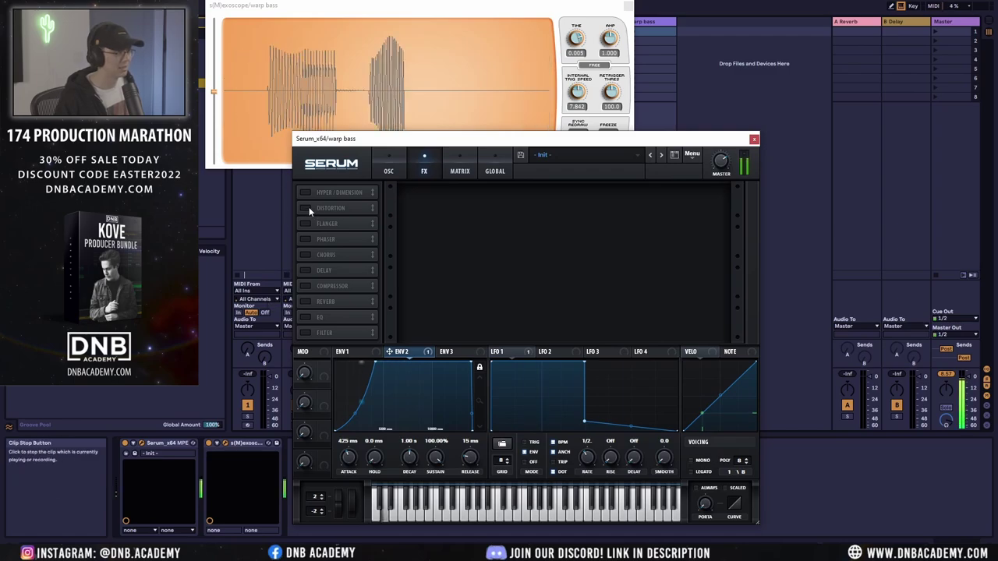
# Step: Enable the delay with both times at 1/4, lower its feedback and narrow its filter around 1027 Hz
pyautogui.click(306, 270)
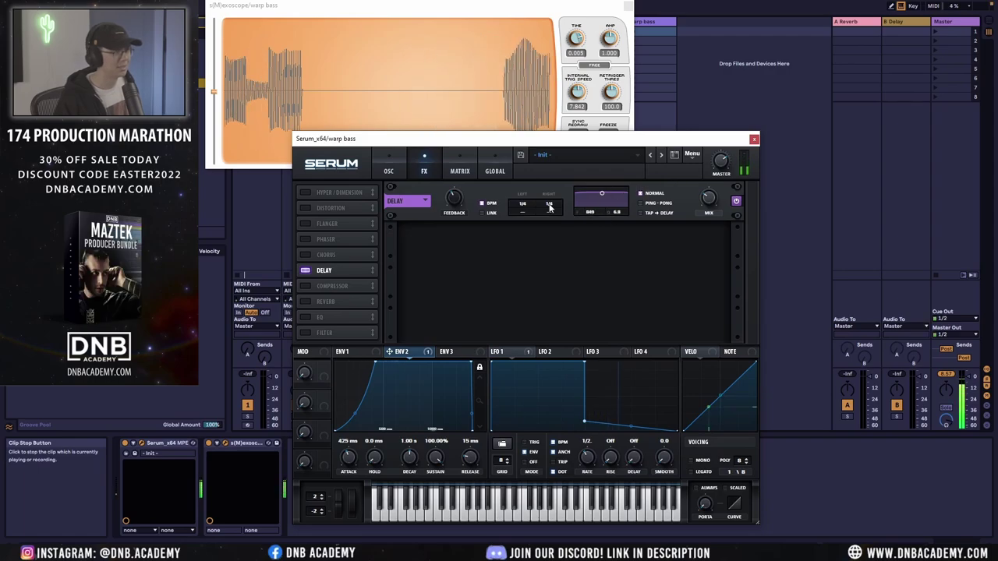
pyautogui.moveTo(549, 205); pyautogui.dragTo(618, 198)
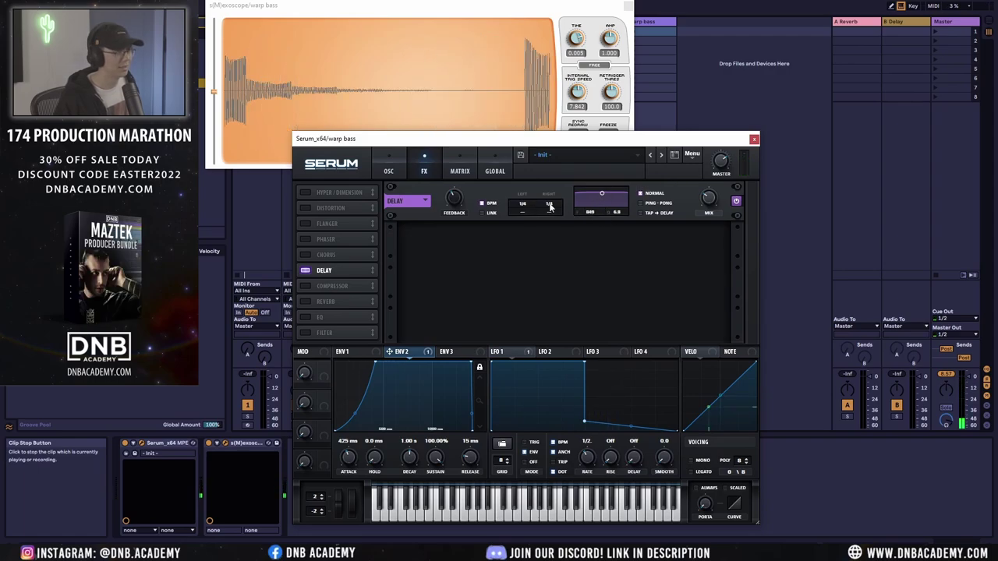
pyautogui.moveTo(455, 225)
pyautogui.moveTo(454, 224)
pyautogui.mouseDown()
pyautogui.moveTo(460, 254)
pyautogui.moveTo(451, 236)
pyautogui.mouseUp()
pyautogui.moveTo(602, 195); pyautogui.dragTo(605, 223)
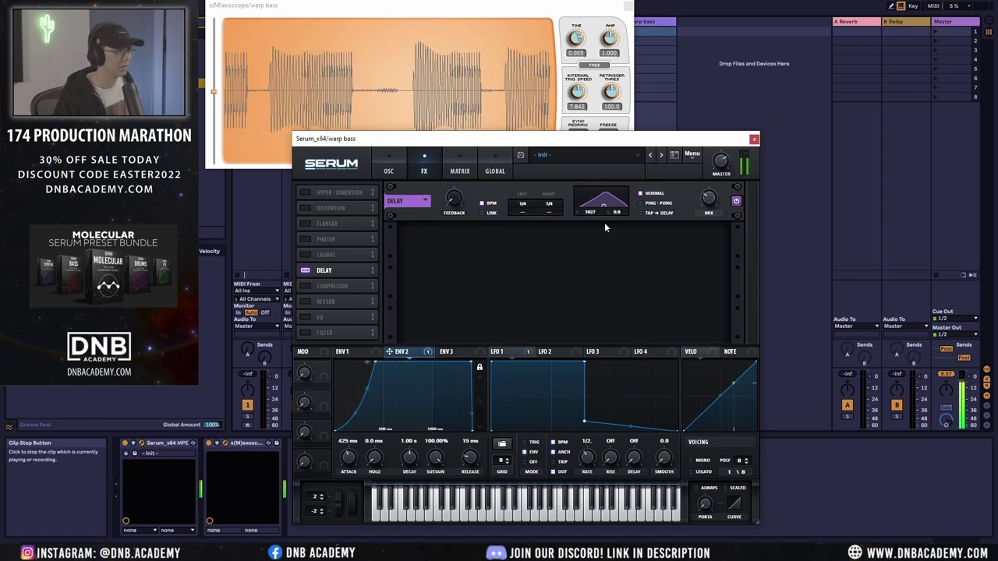
# Step: Move the delay up to just after the distortion and enable the Tube distortion ahead of it
pyautogui.moveTo(331, 273); pyautogui.dragTo(344, 238)
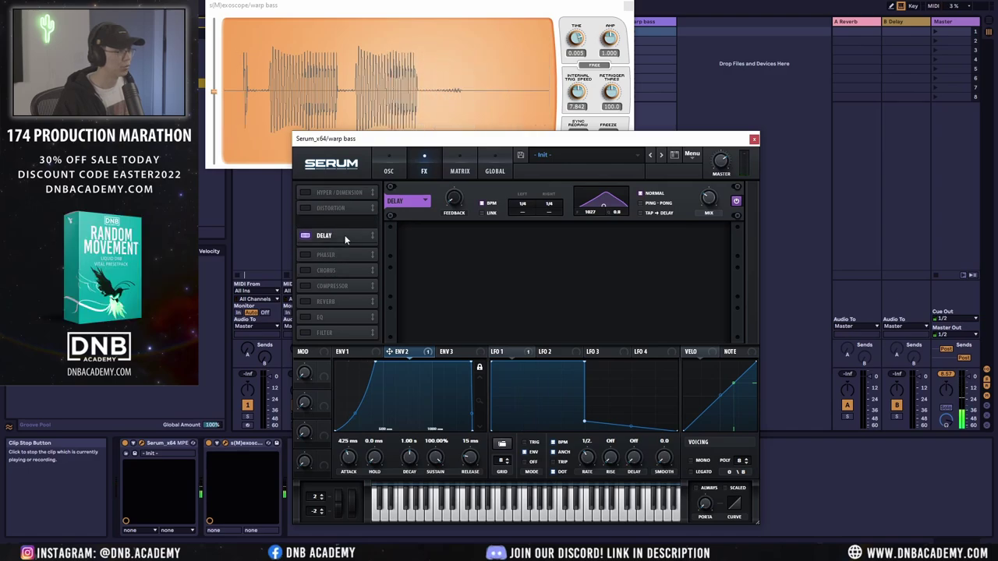
pyautogui.click(305, 208)
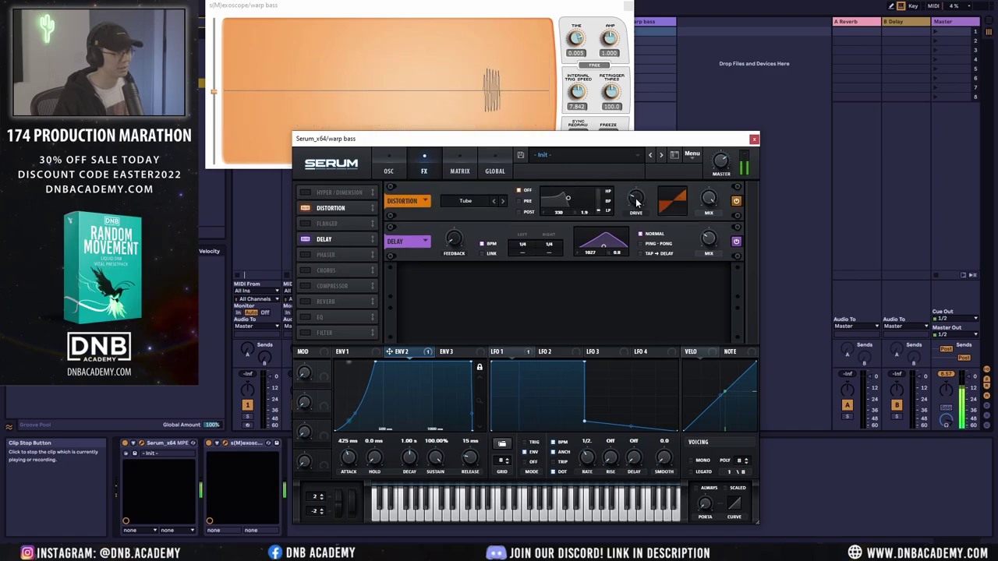
pyautogui.moveTo(638, 184)
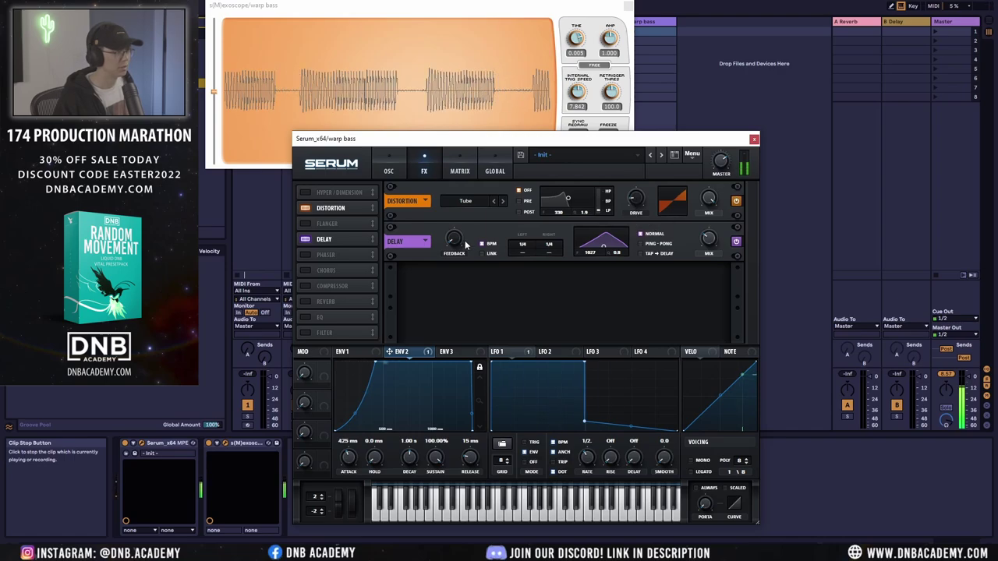
# Step: Place an enabled EQ between the distortion and delay, with a slight boost on its second band set to the peak shape
pyautogui.moveTo(347, 315); pyautogui.dragTo(311, 244)
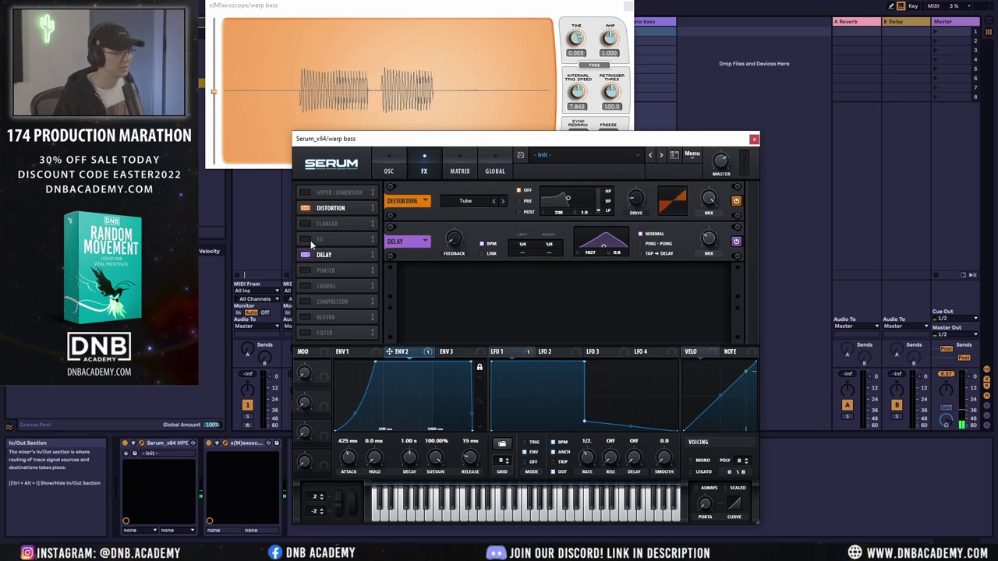
pyautogui.click(309, 242)
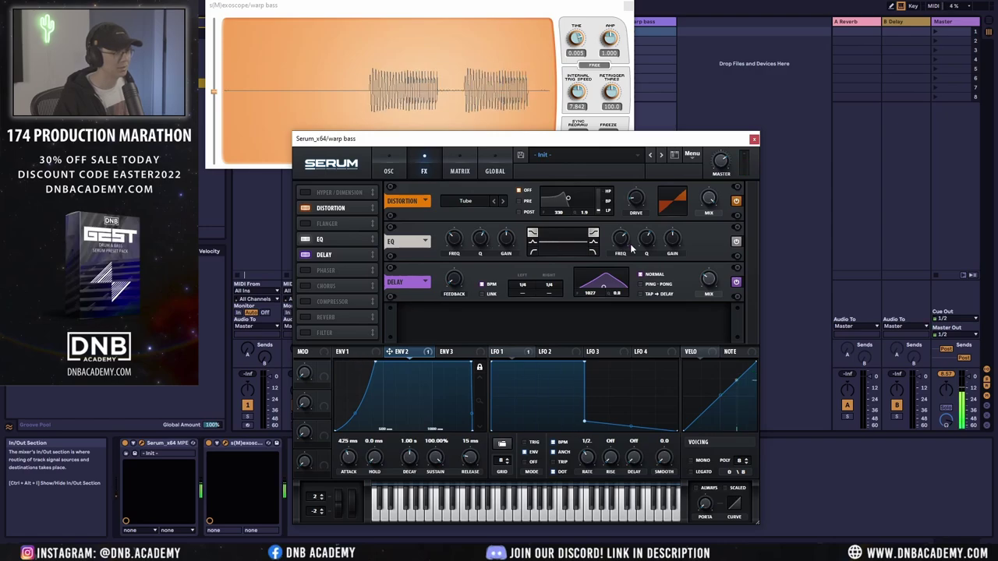
pyautogui.moveTo(669, 245); pyautogui.dragTo(676, 270)
pyautogui.moveTo(618, 253)
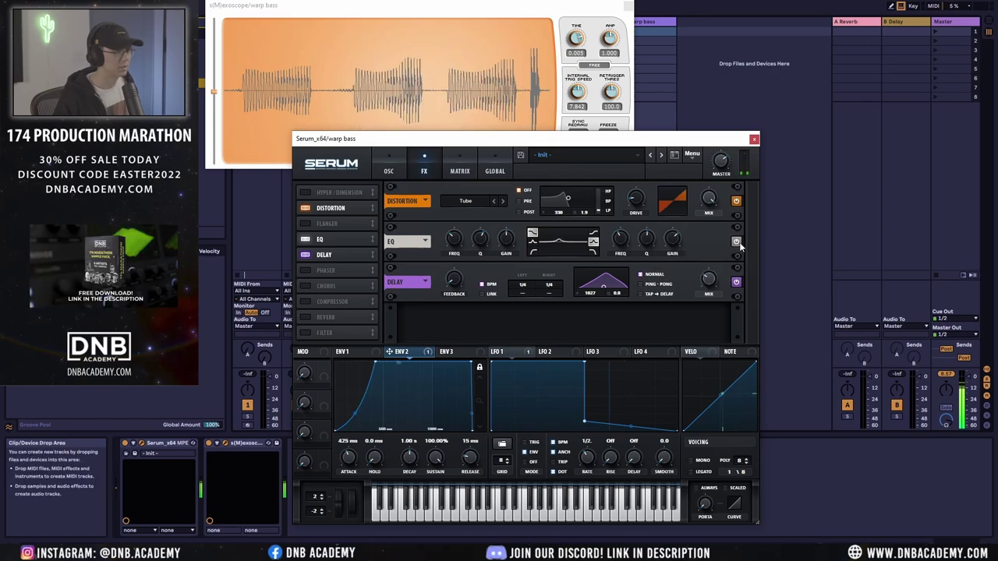
pyautogui.click(738, 243)
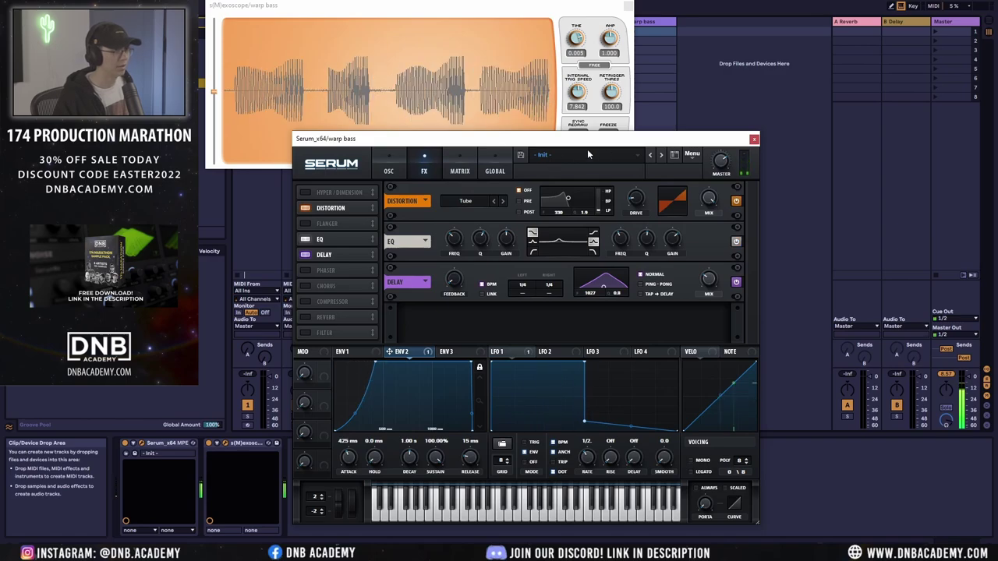
# Step: Save the patch as a user preset named DNB Academy Warp Bass
pyautogui.click(520, 156)
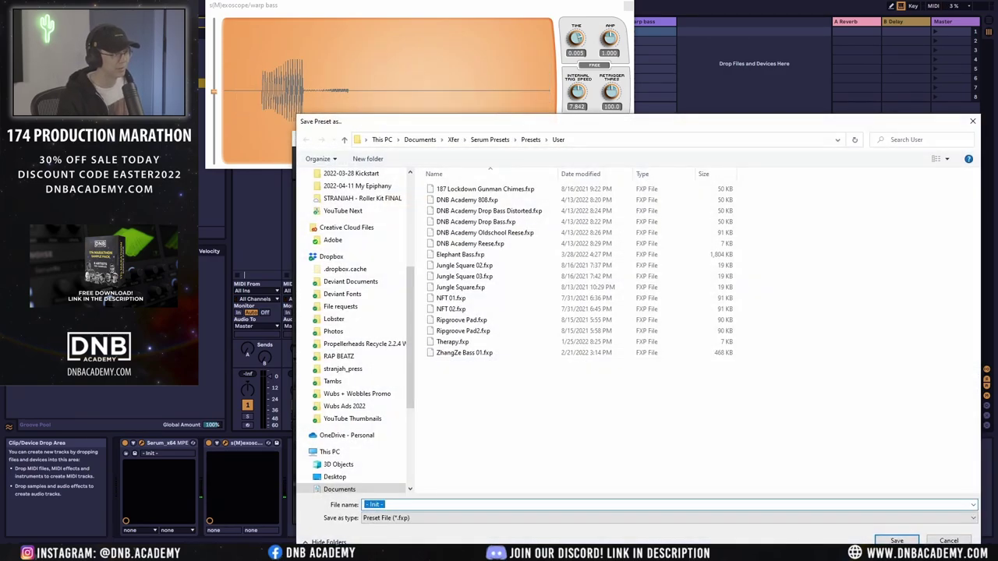
pyautogui.write('D')
pyautogui.press('Down')
pyautogui.press('Down')
pyautogui.press('Down')
pyautogui.press('Down')
pyautogui.press('Down')
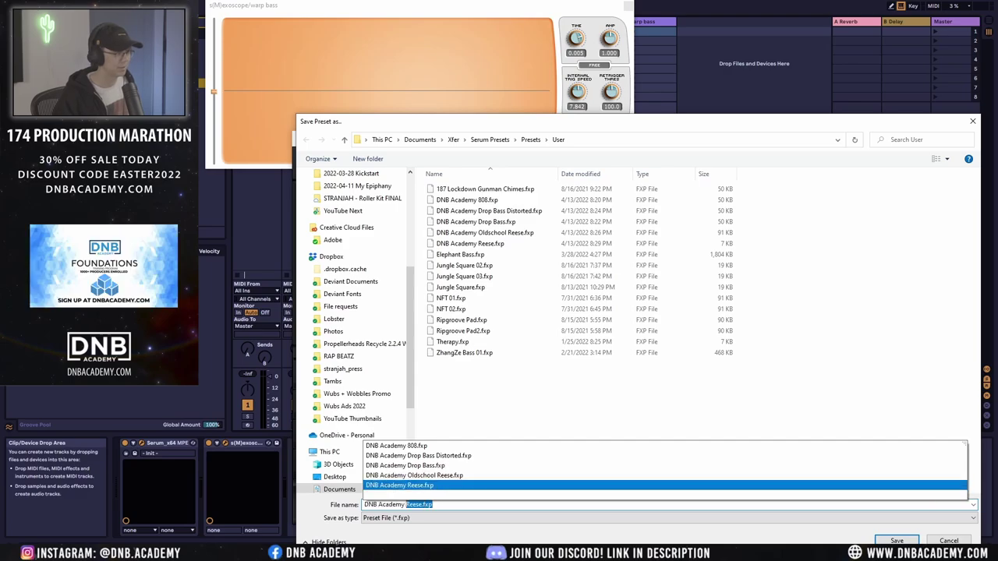
pyautogui.write('Warp Bas')
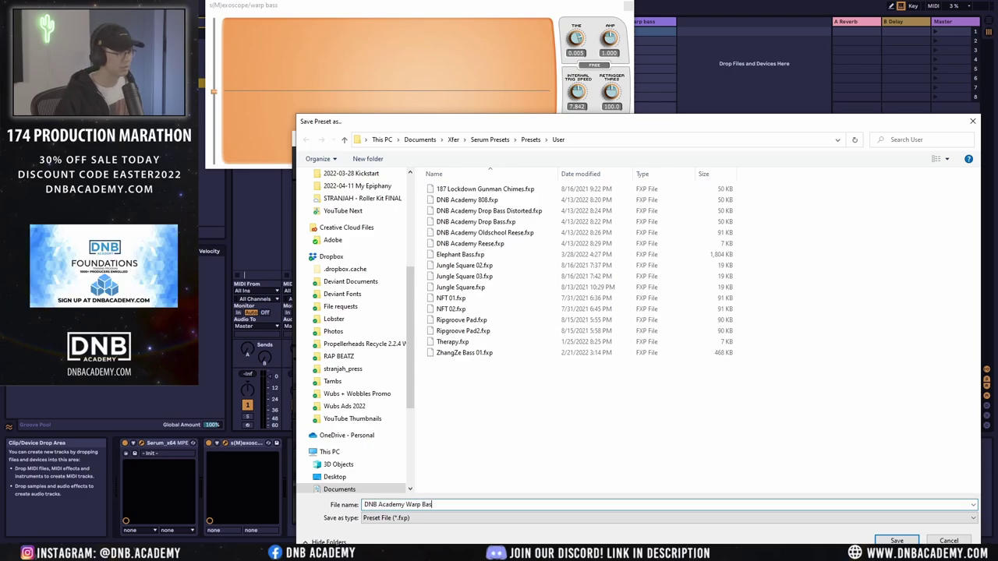
pyautogui.write('s')
pyautogui.press('Return')
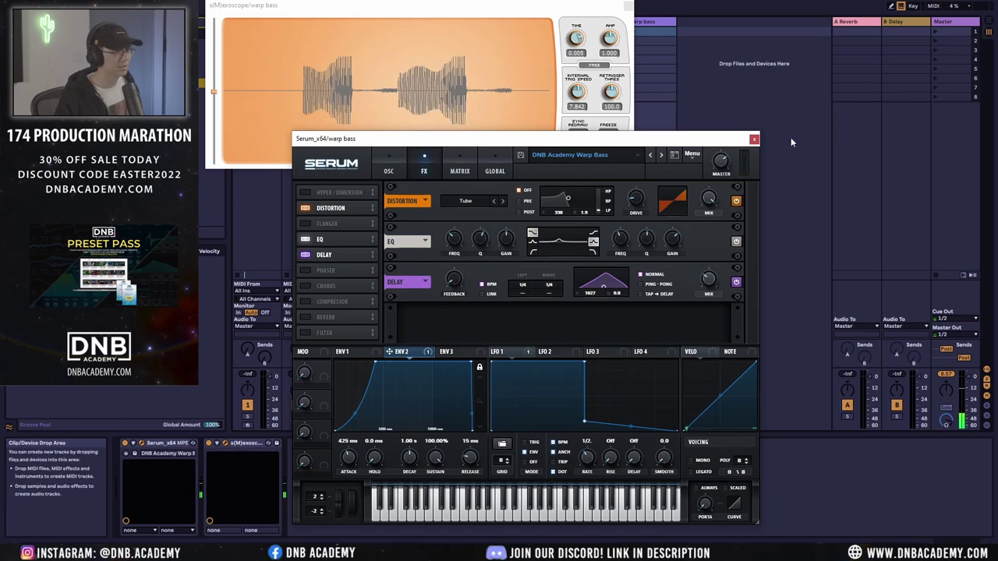
# Step: Close the Serum and oscilloscope windows, and duplicate the warp bass track with the copy armed for recording
pyautogui.click(754, 138)
pyautogui.click(630, 7)
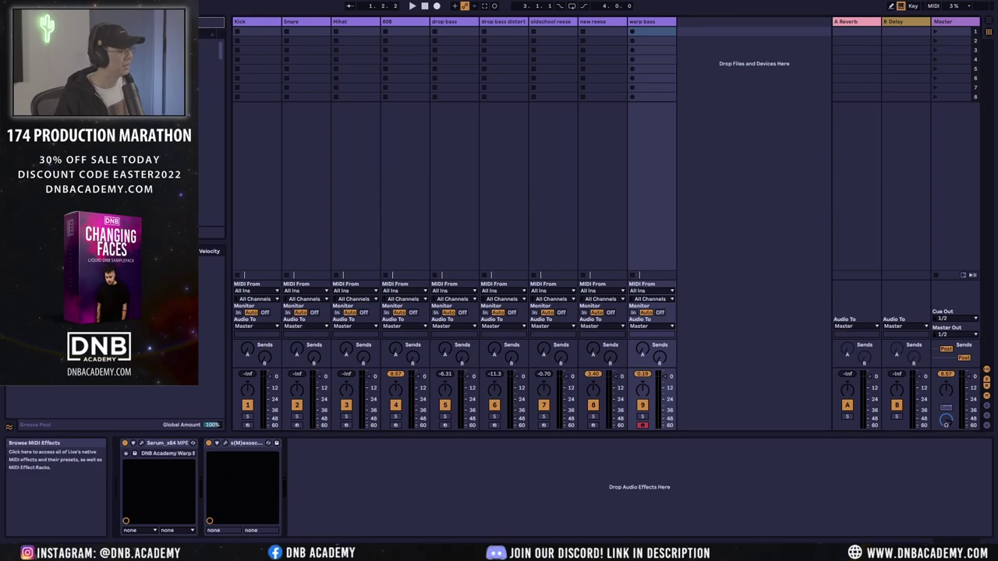
pyautogui.click(651, 21)
pyautogui.hotkey('ctrl', 'd')
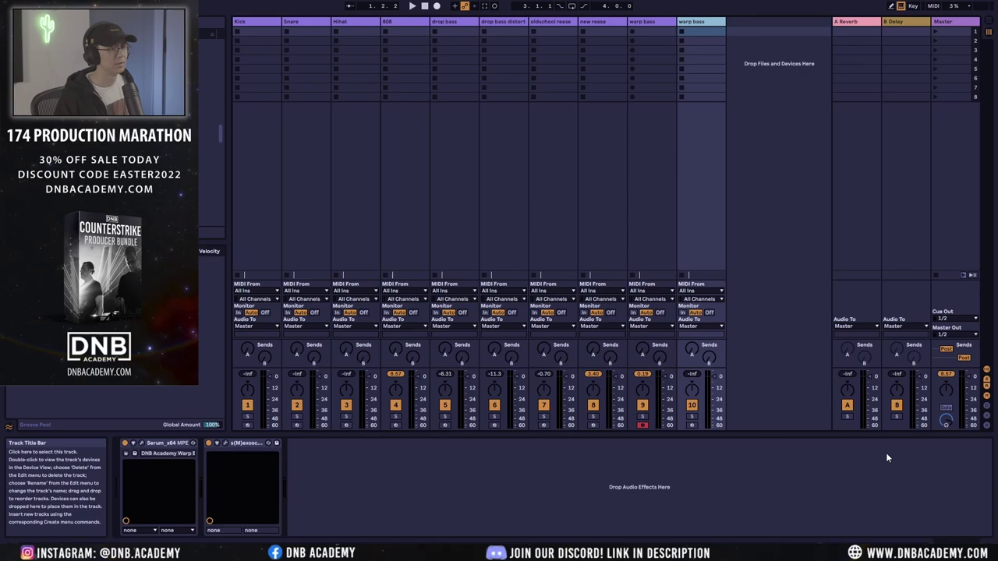
pyautogui.click(692, 425)
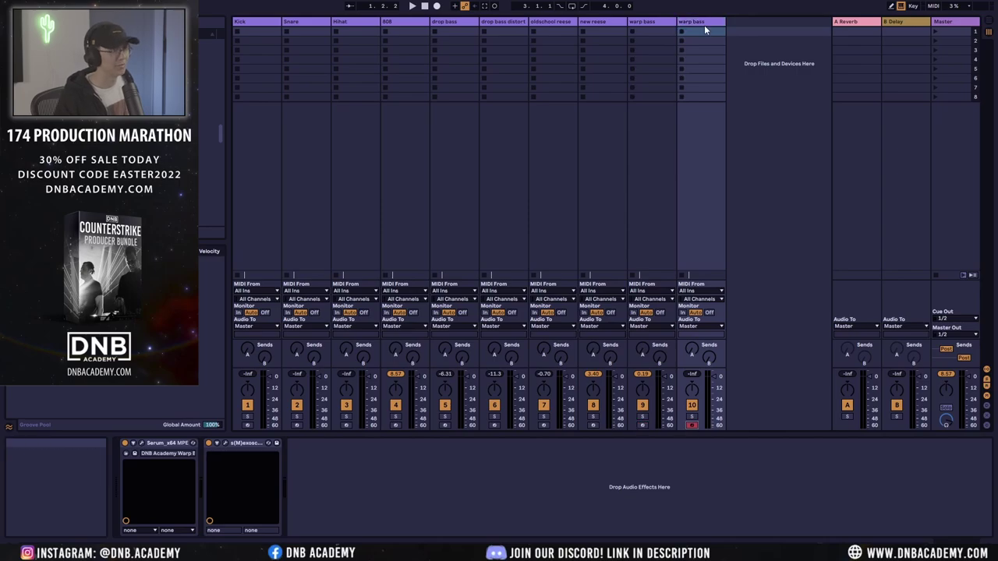
# Step: Open the oscilloscope and Serum on the duplicated track and initialize Serum's preset
pyautogui.click(224, 443)
pyautogui.click(172, 443)
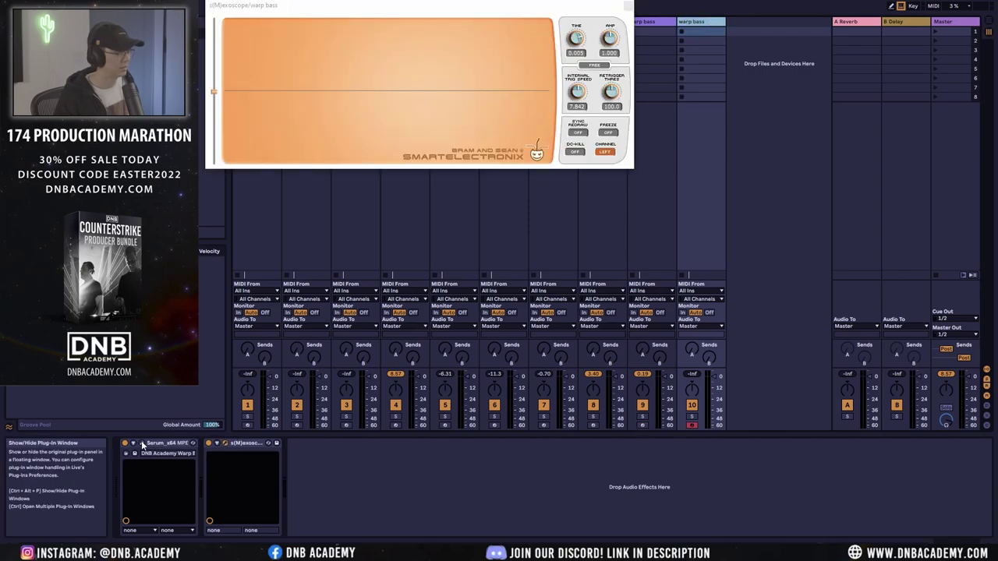
pyautogui.click(691, 156)
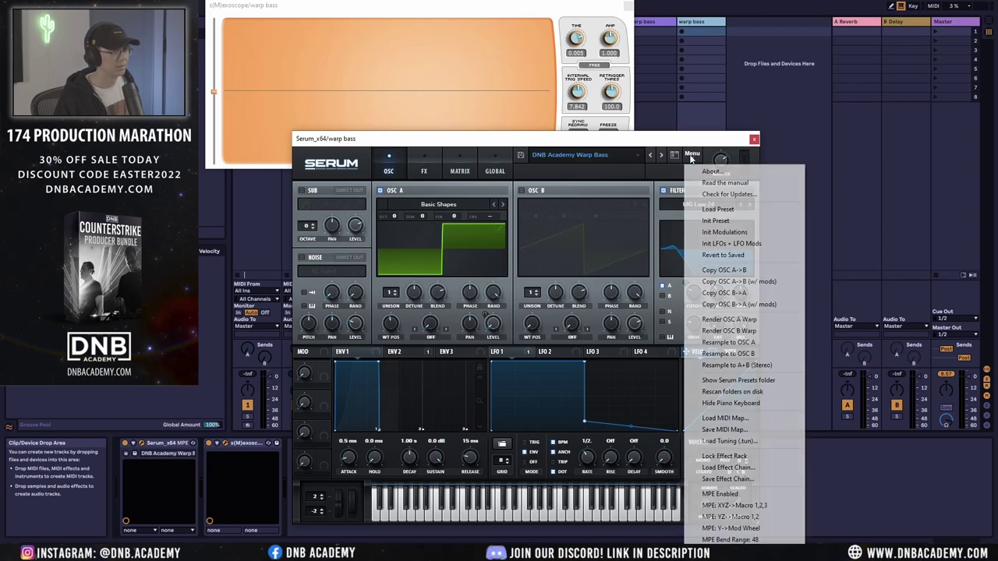
pyautogui.click(715, 221)
# Step: Load the Analog_BD_Sin wavetable in oscillators A and B, with A fine-tuned to 50 and B to -50
pyautogui.click(425, 205)
pyautogui.moveTo(416, 216)
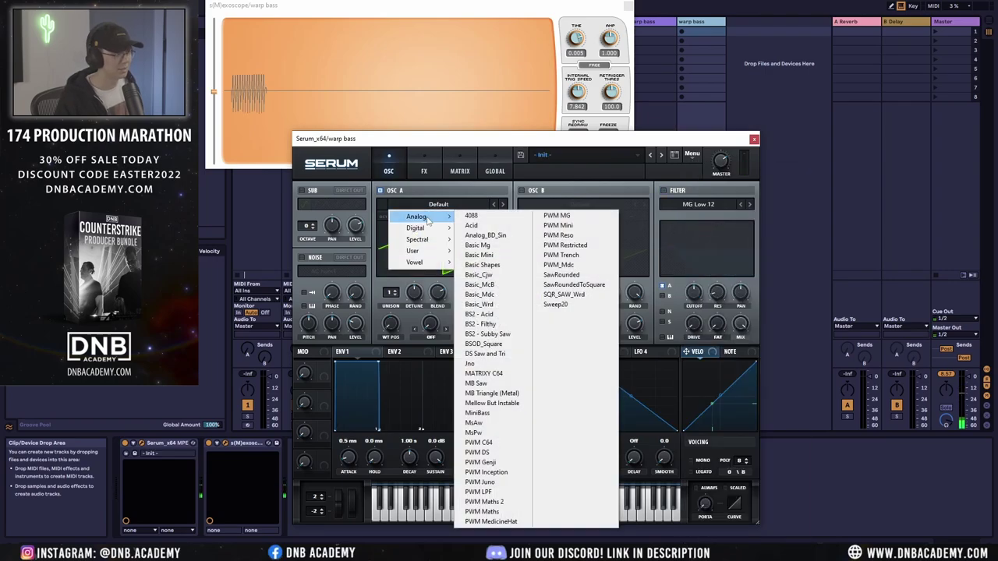
pyautogui.click(496, 234)
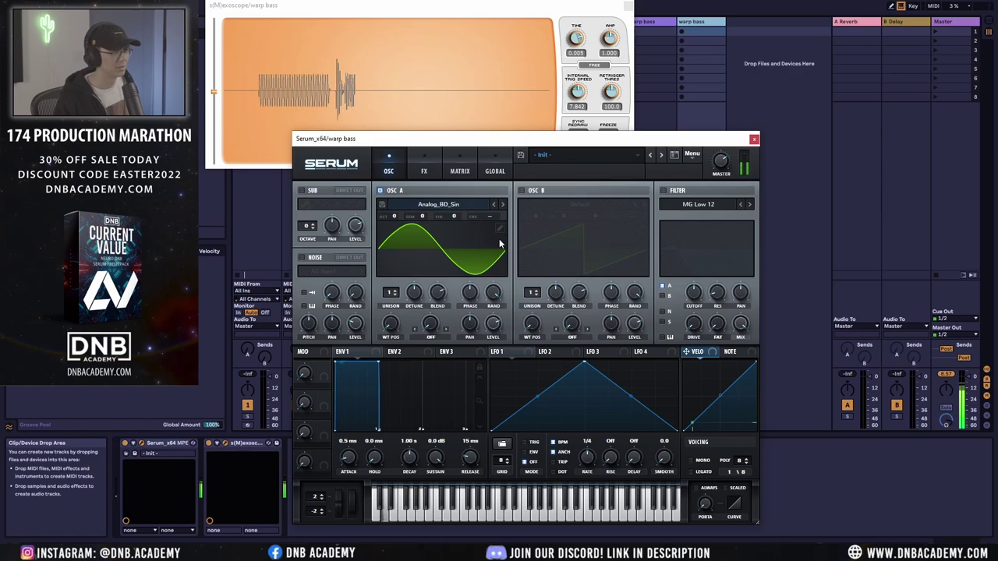
pyautogui.click(523, 191)
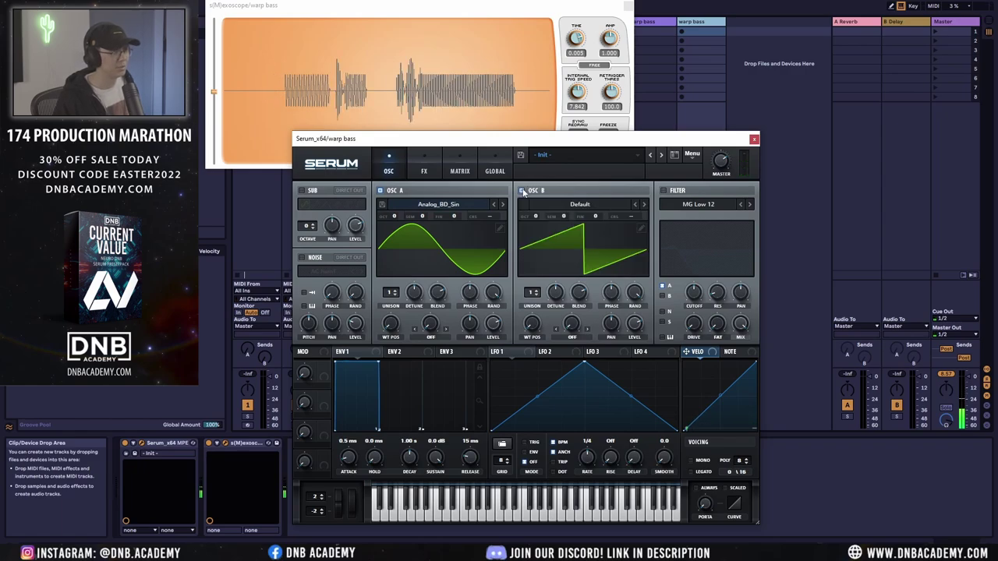
pyautogui.click(580, 204)
pyautogui.moveTo(558, 216)
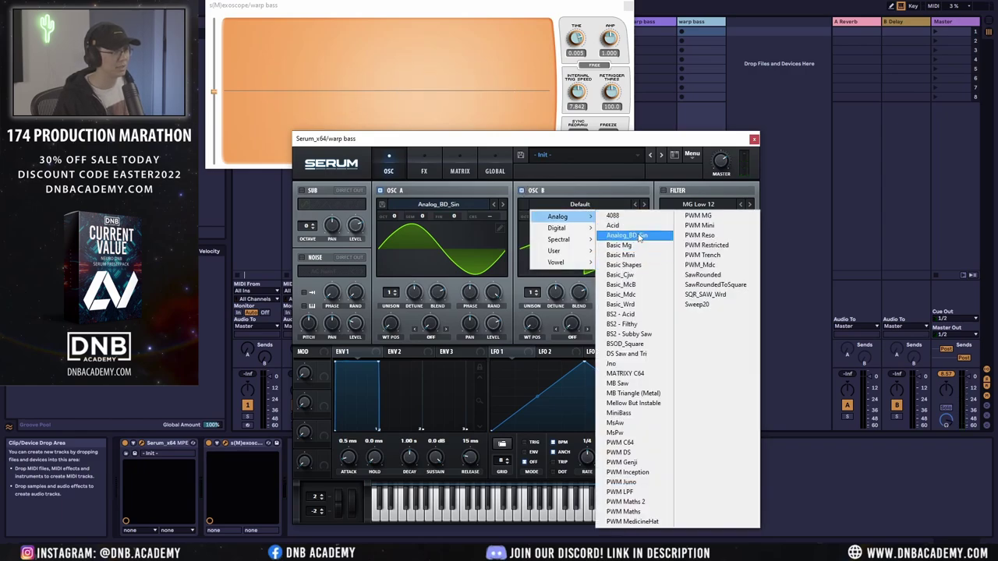
pyautogui.click(625, 234)
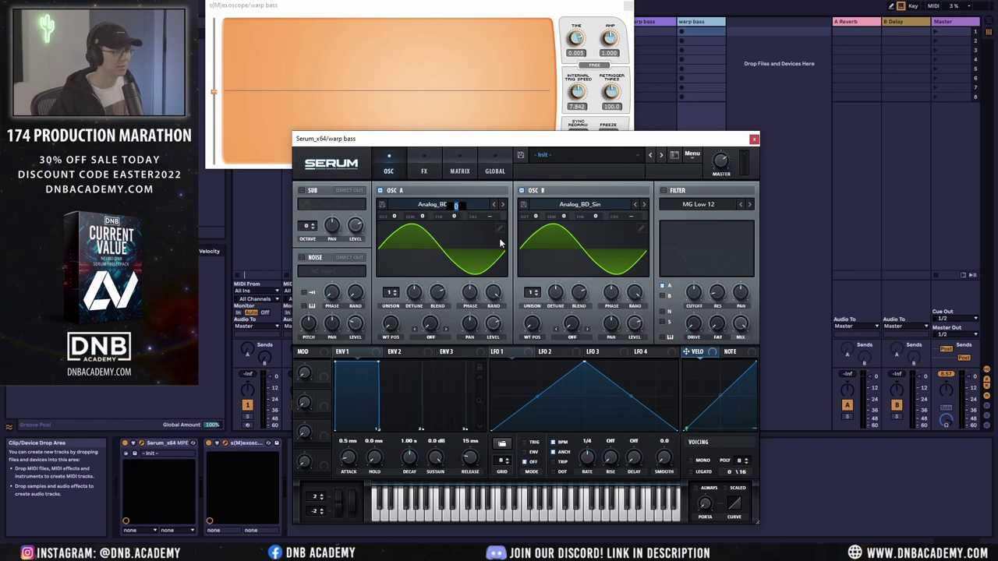
pyautogui.write('50')
pyautogui.press('Return')
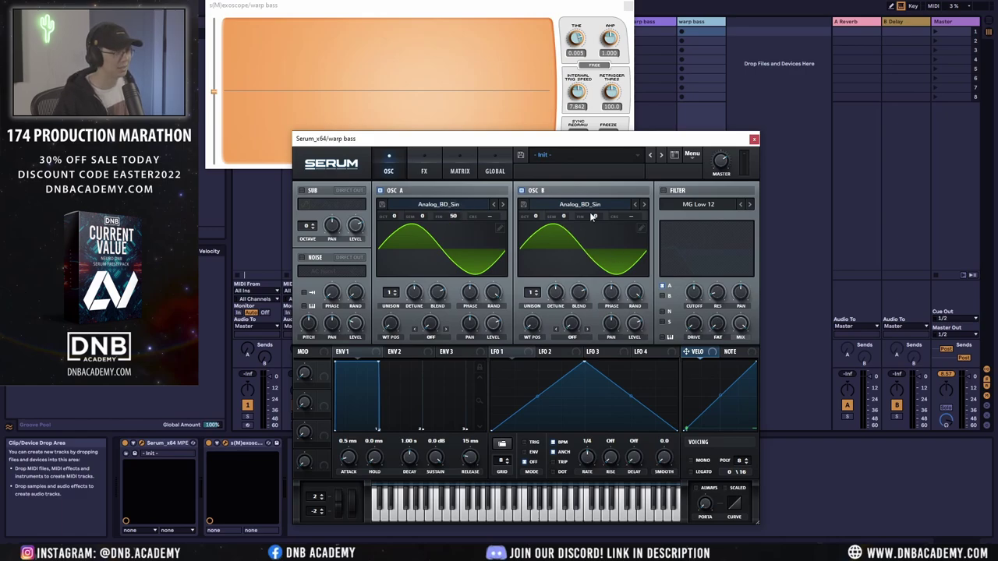
pyautogui.press('BackSpace')
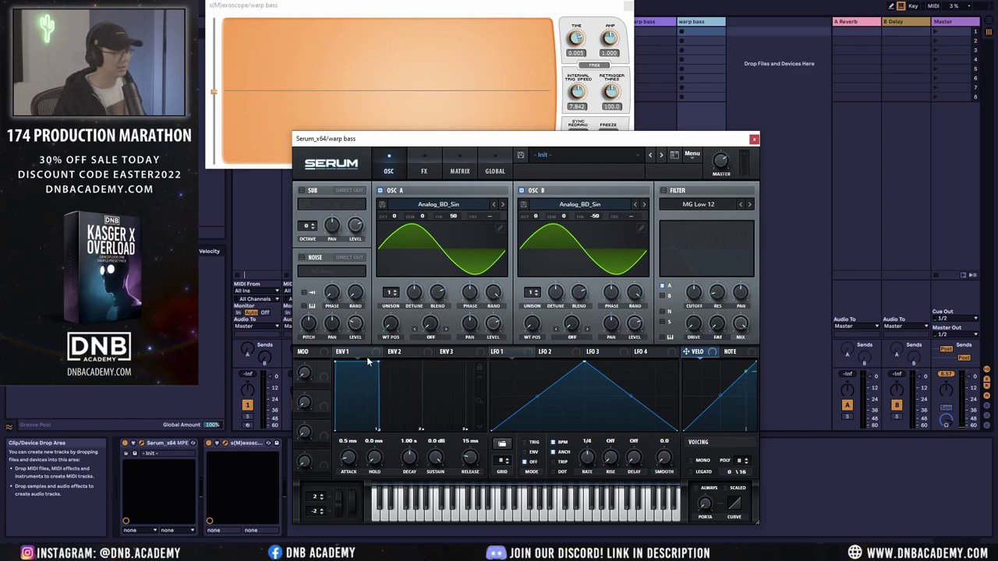
# Step: Route LFO 1 to master tuning by a small amount, shaped as a falling ramp in ENV mode with a one-bar rate
pyautogui.moveTo(585, 366); pyautogui.dragTo(328, 244)
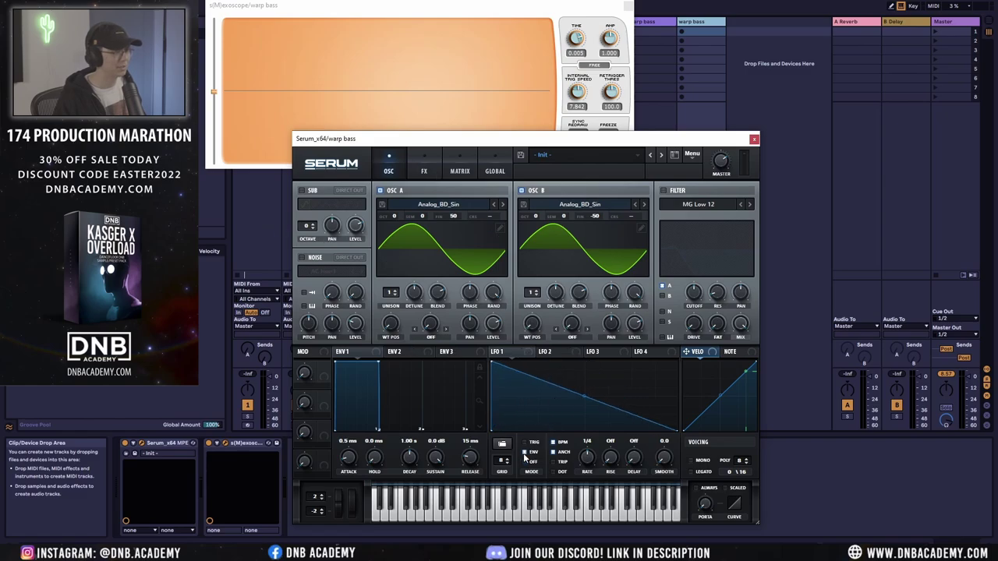
pyautogui.click(459, 165)
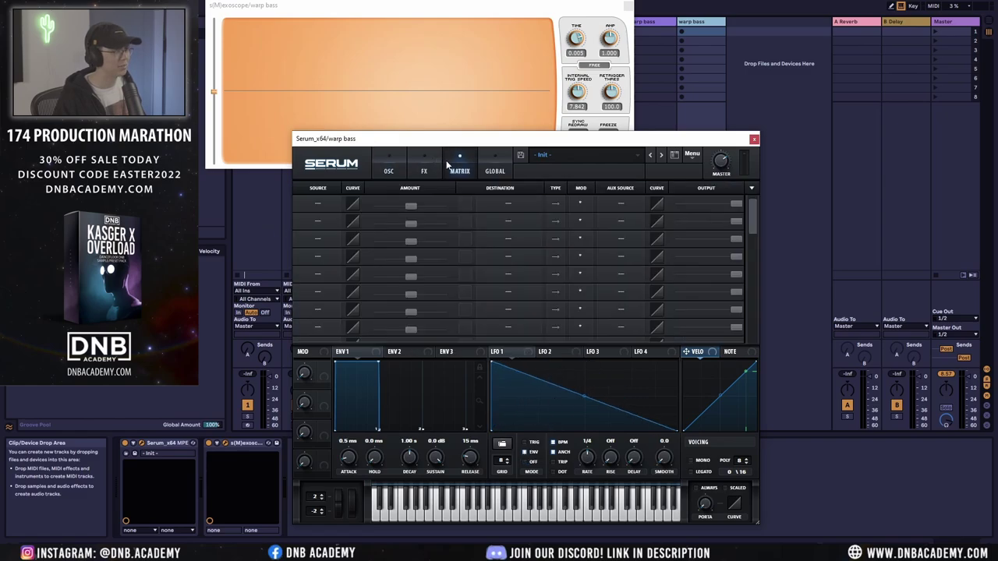
pyautogui.click(323, 203)
pyautogui.click(341, 231)
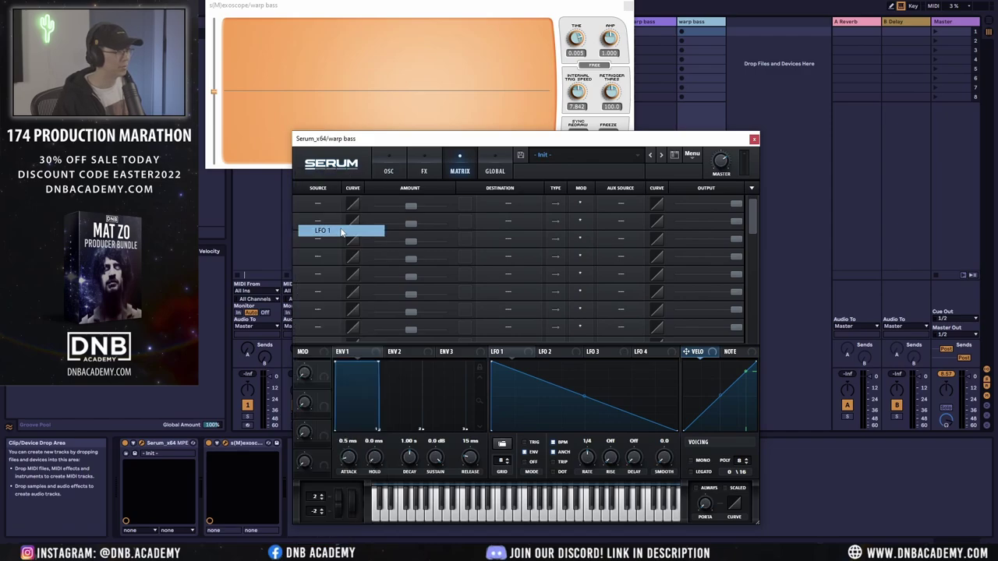
pyautogui.click(508, 203)
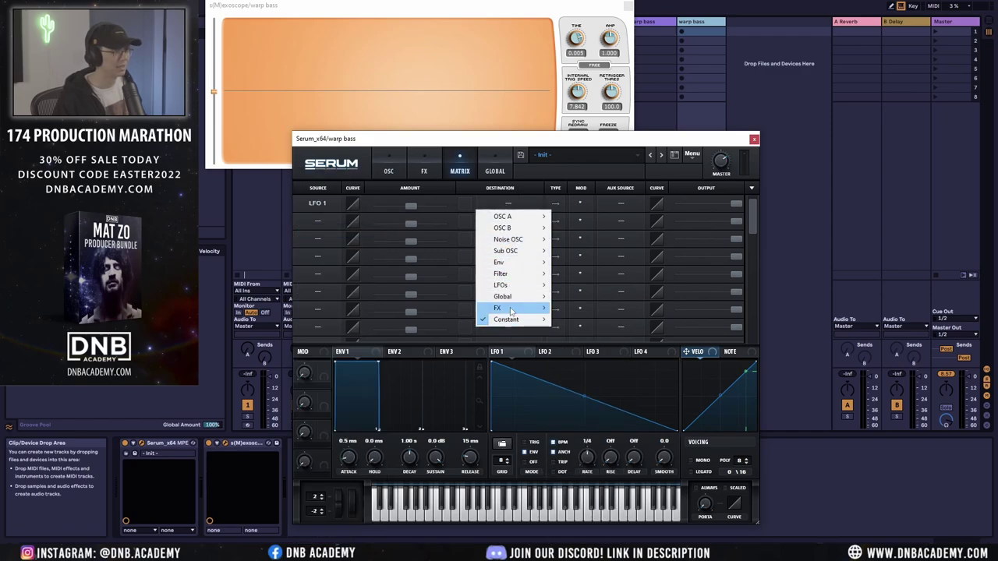
pyautogui.moveTo(507, 296)
pyautogui.click(624, 300)
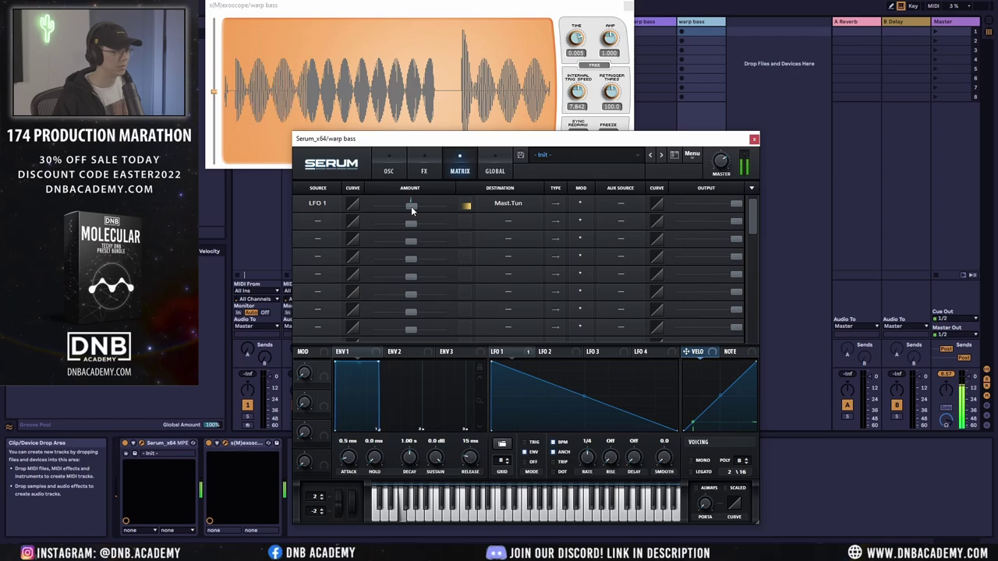
pyautogui.moveTo(588, 459); pyautogui.dragTo(591, 473)
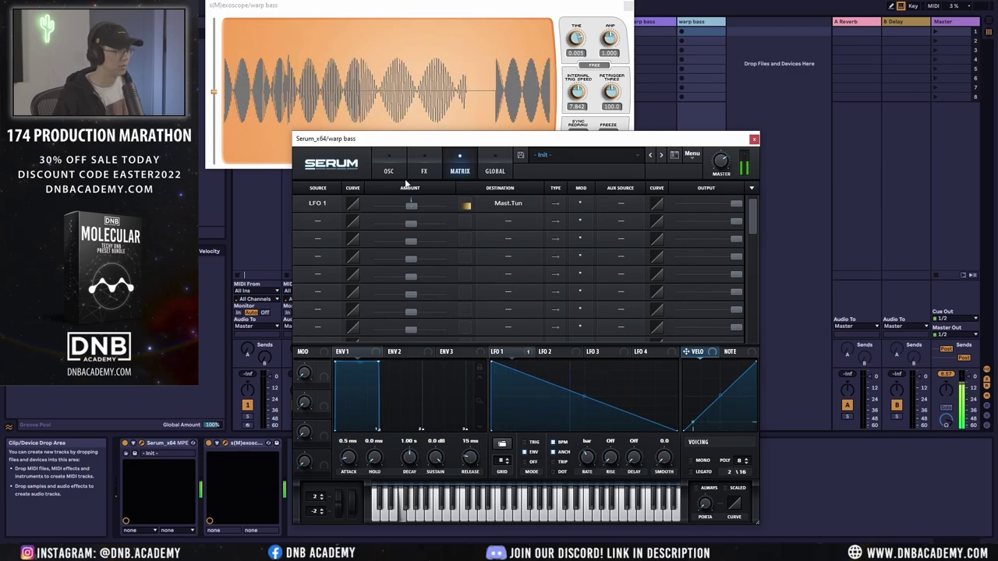
# Step: Widen the oscillator detuning by setting fine tuning to 75 on oscillator A and -75 on oscillator B
pyautogui.click(389, 171)
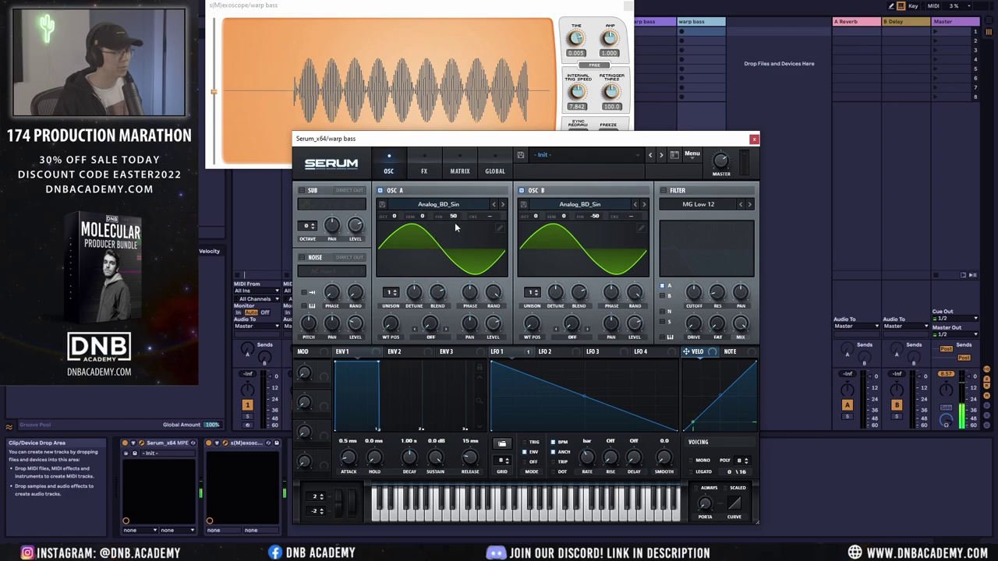
pyautogui.moveTo(458, 217); pyautogui.dragTo(458, 207)
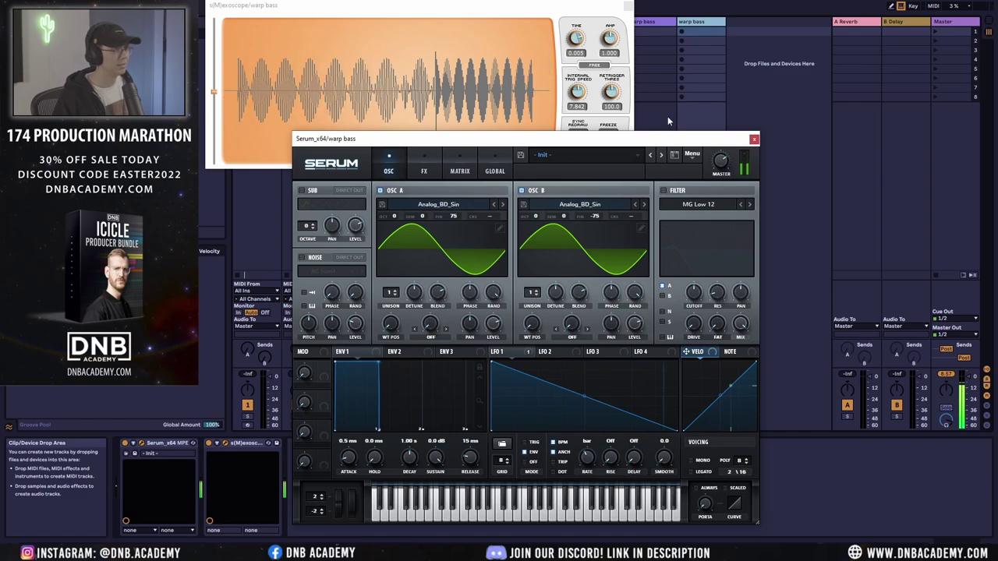
# Step: Set Env 1's sustain to minus infinity dB and decay to 1.86 s, with a straight decay slope
pyautogui.moveTo(435, 458); pyautogui.dragTo(435, 492)
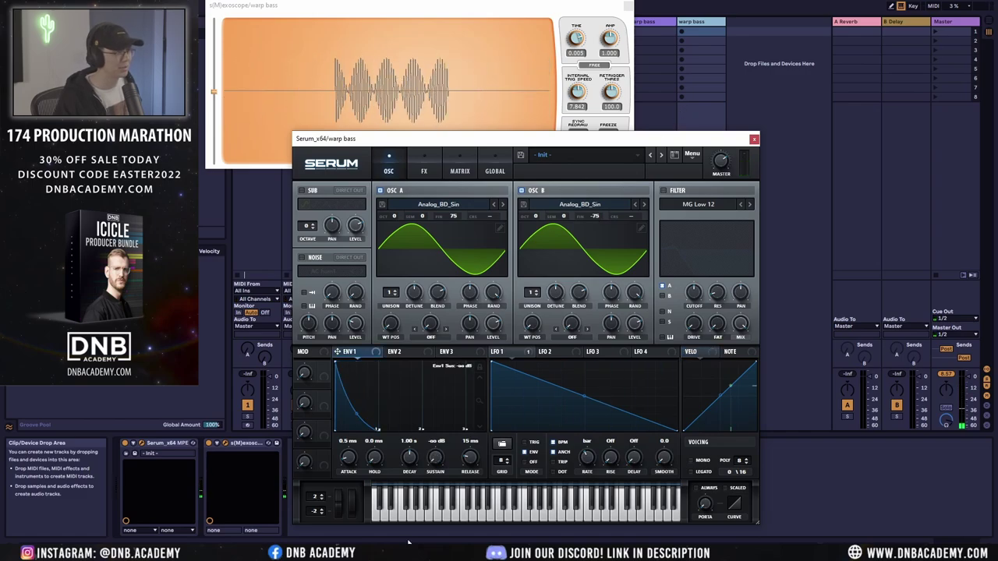
pyautogui.moveTo(470, 144); pyautogui.dragTo(474, 159)
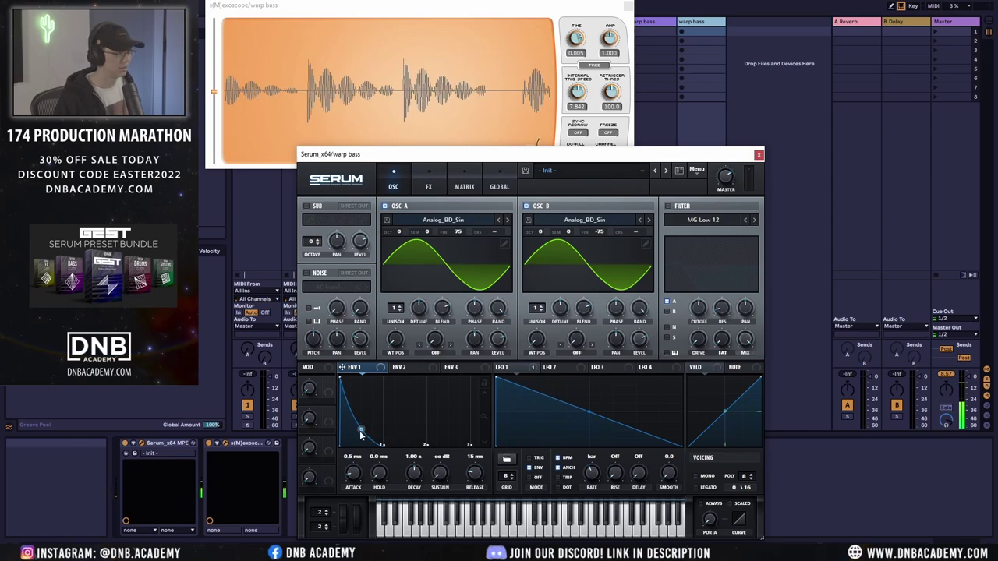
pyautogui.moveTo(414, 475); pyautogui.dragTo(420, 473)
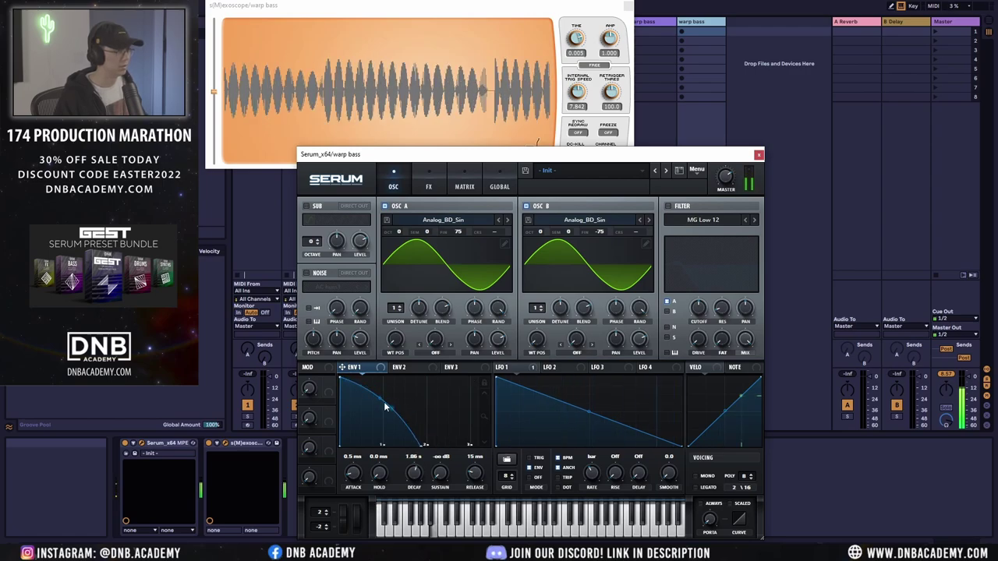
pyautogui.moveTo(383, 415); pyautogui.dragTo(382, 401)
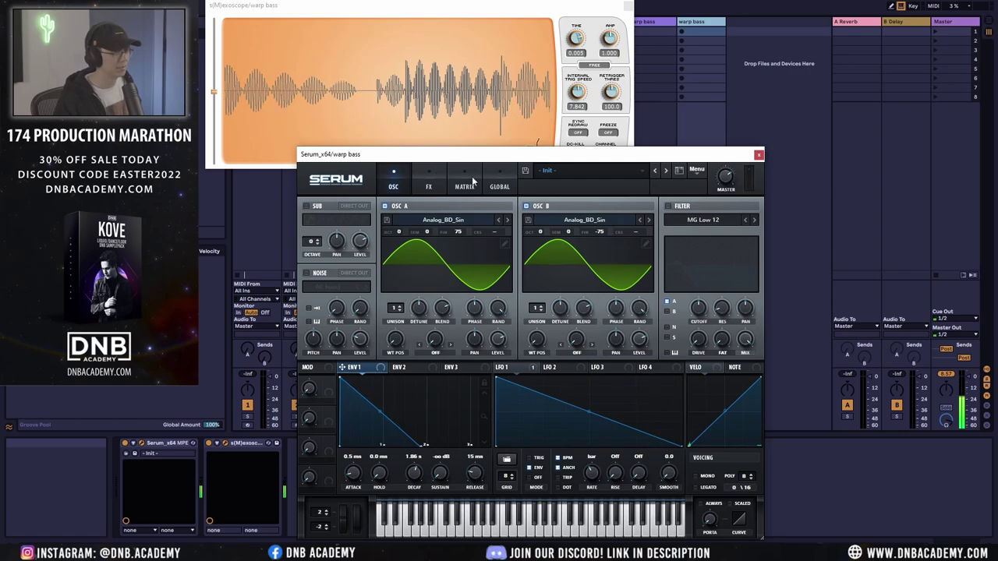
# Step: Try the MG Low 24 filter on the patch with a raised cutoff and 84% drive
pyautogui.click(668, 206)
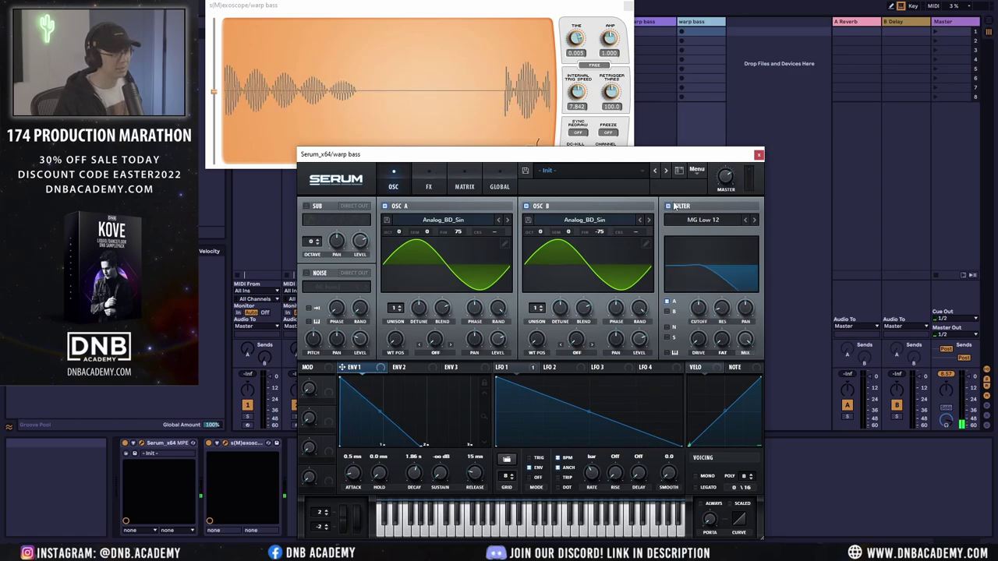
pyautogui.click(755, 219)
pyautogui.click(745, 221)
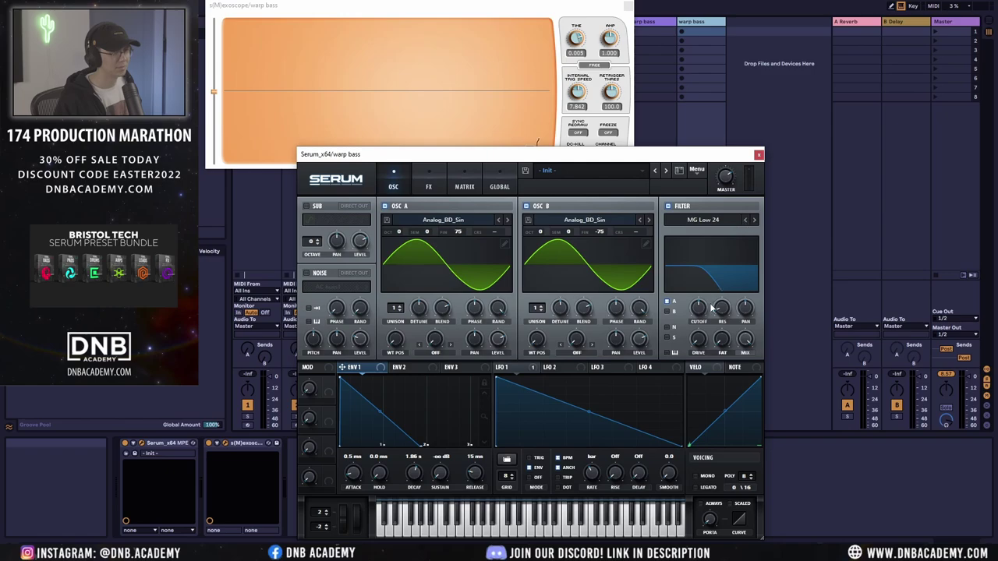
pyautogui.moveTo(711, 309); pyautogui.dragTo(699, 238)
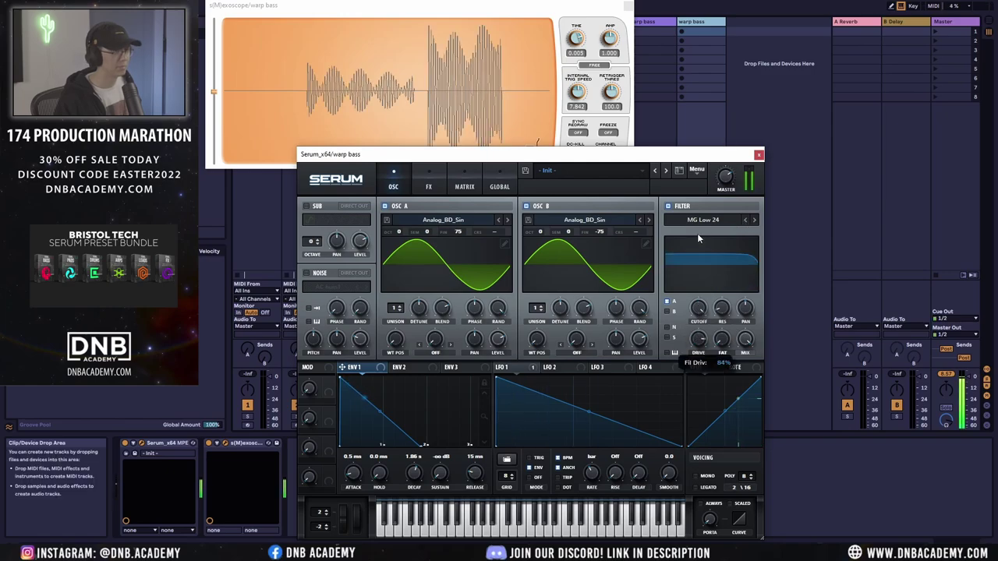
pyautogui.moveTo(727, 198)
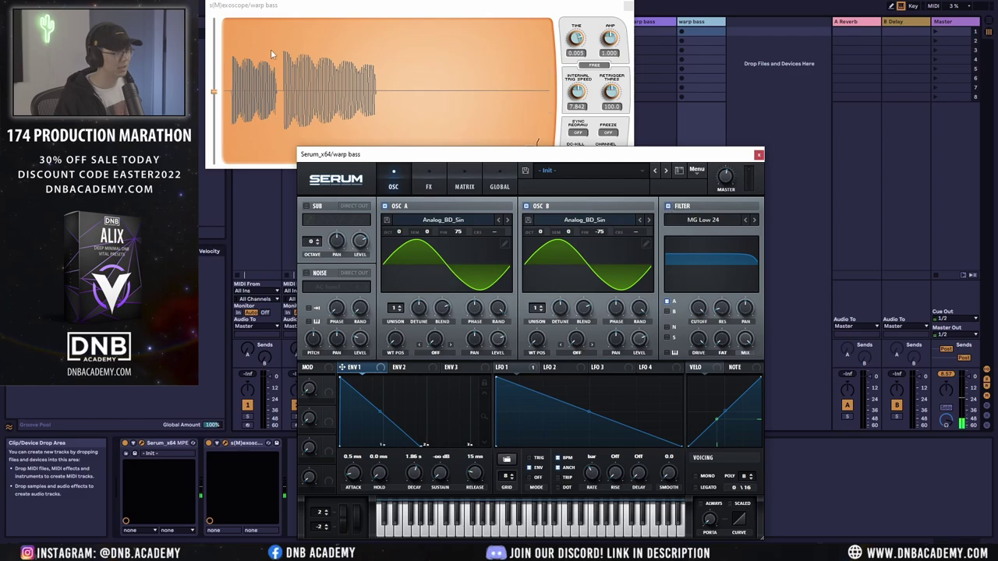
pyautogui.click(668, 206)
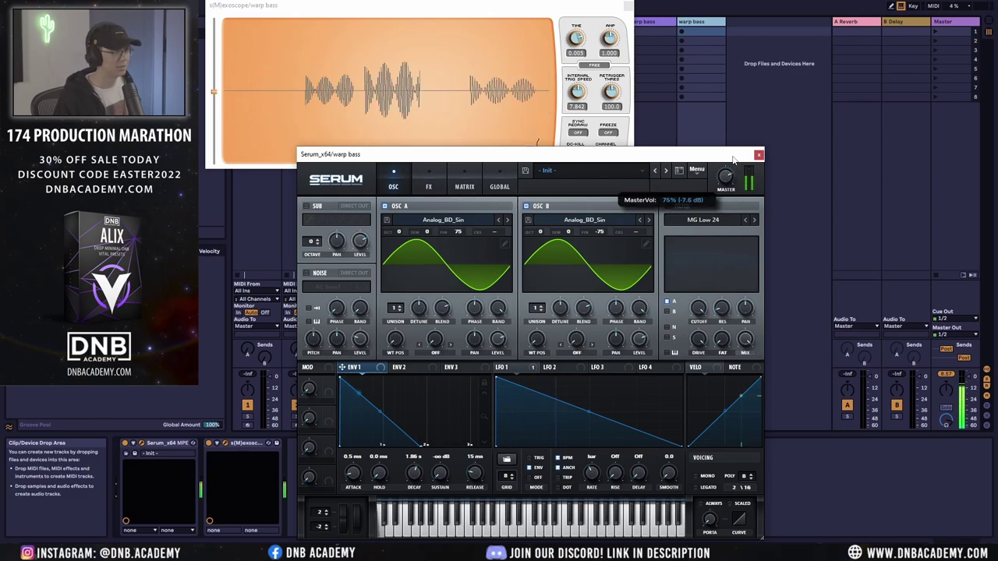
# Step: Enable the Tube distortion effect on the patch and adjust its drive and mix
pyautogui.click(423, 187)
pyautogui.click(310, 224)
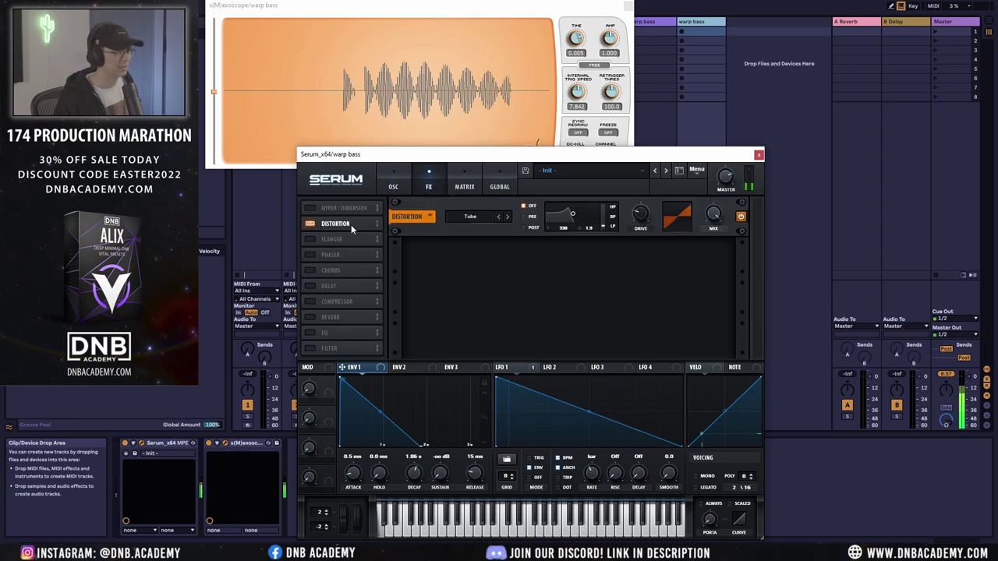
pyautogui.moveTo(644, 211); pyautogui.dragTo(647, 194)
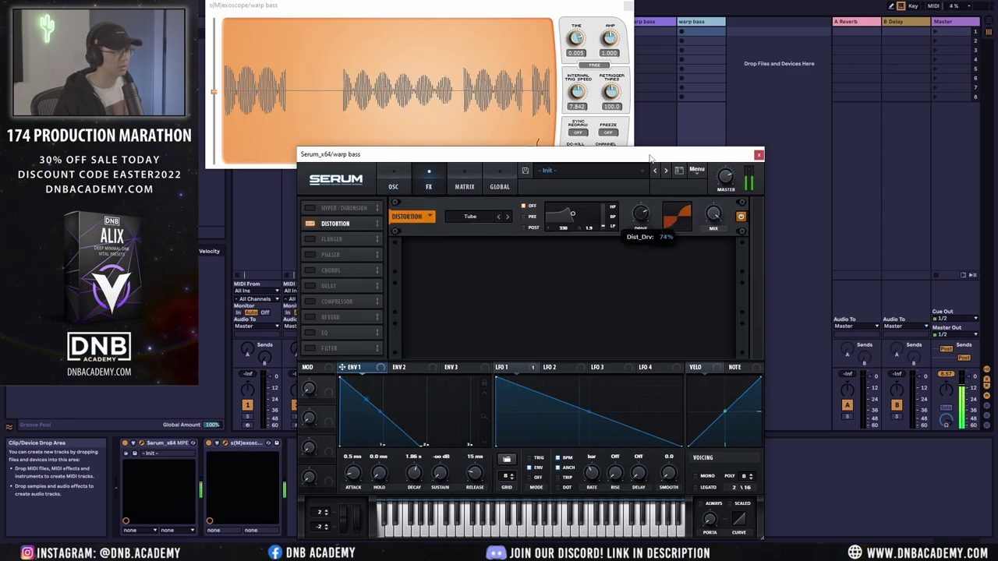
pyautogui.moveTo(652, 159); pyautogui.dragTo(653, 167)
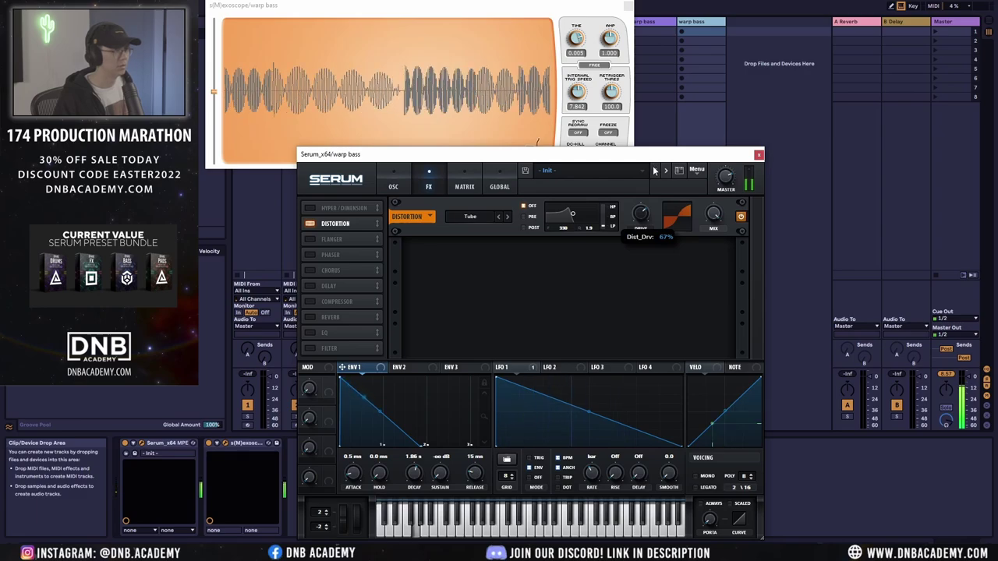
pyautogui.moveTo(653, 166); pyautogui.dragTo(679, 187)
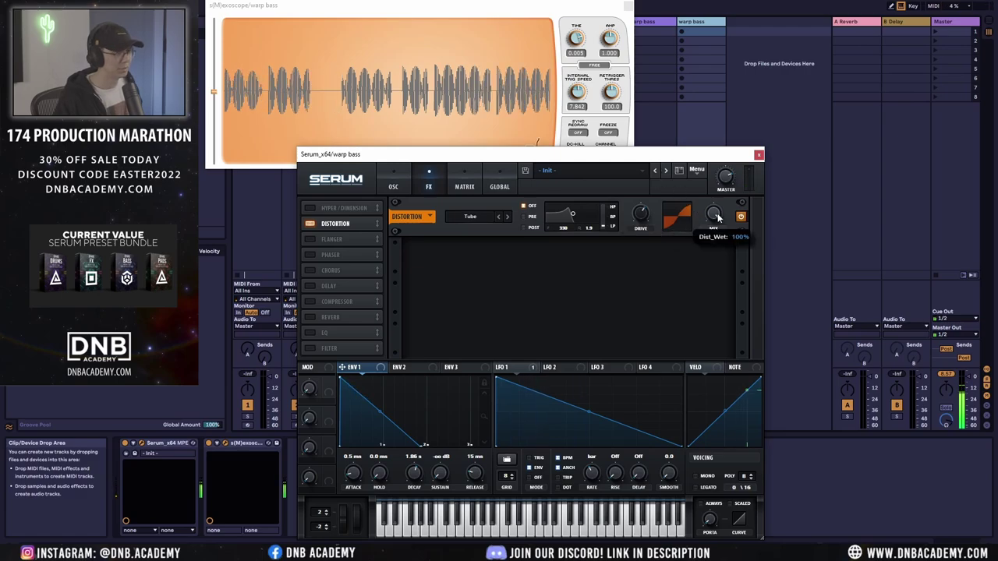
pyautogui.moveTo(714, 328); pyautogui.dragTo(709, 267)
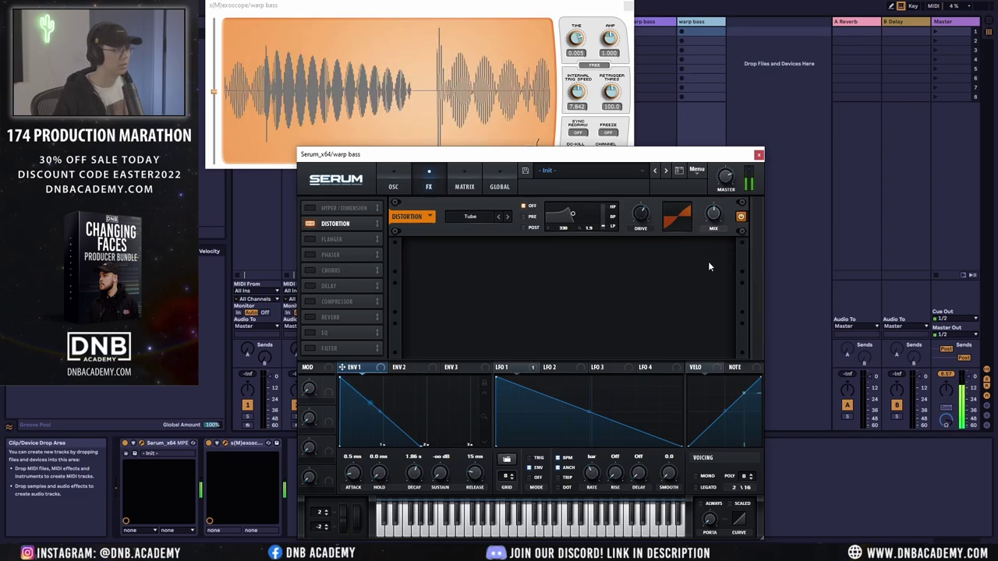
# Step: Set Env 1's attack to 5.0 ms and save the preset as DNB Academy Quest BAss
pyautogui.click(394, 184)
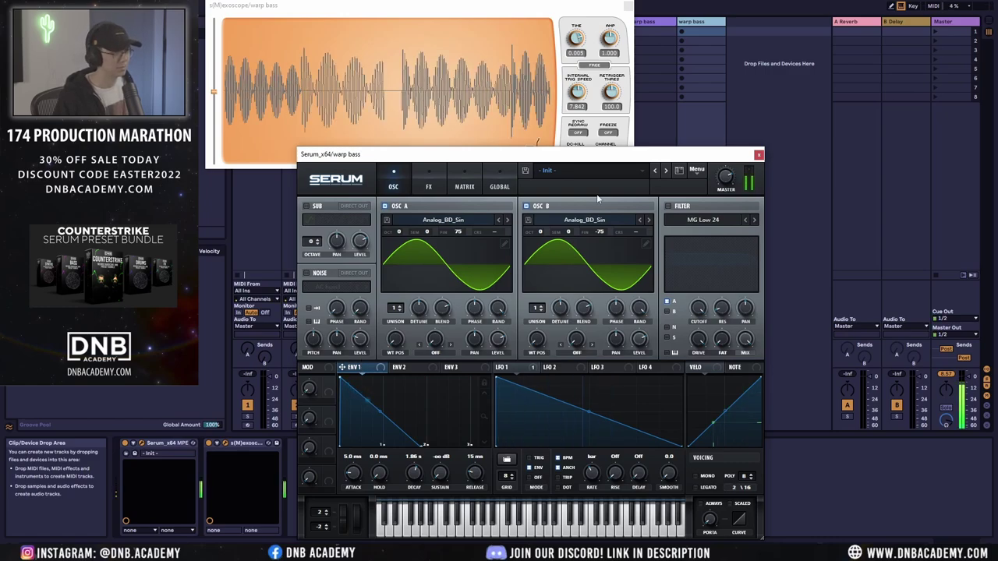
pyautogui.click(525, 170)
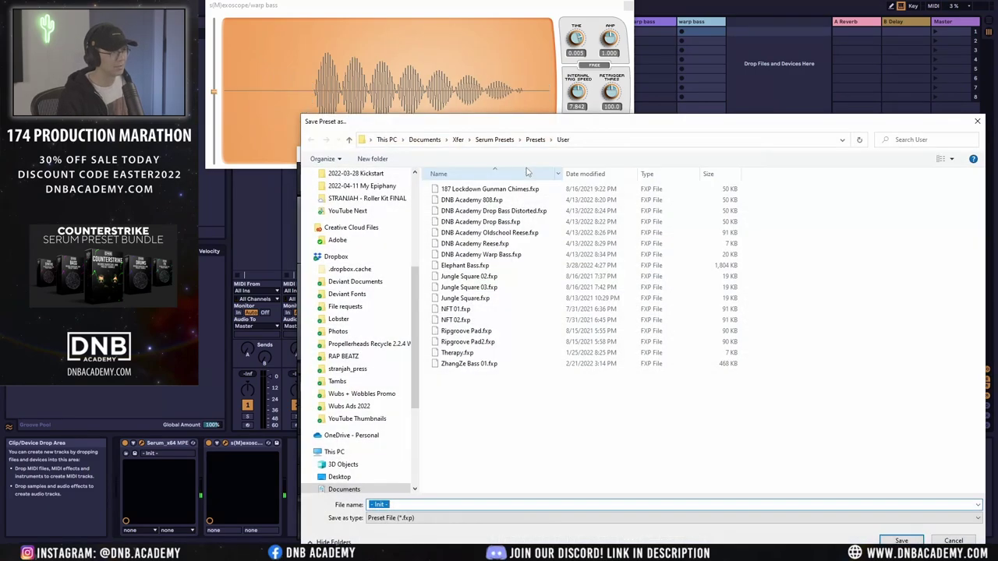
pyautogui.write('DNB')
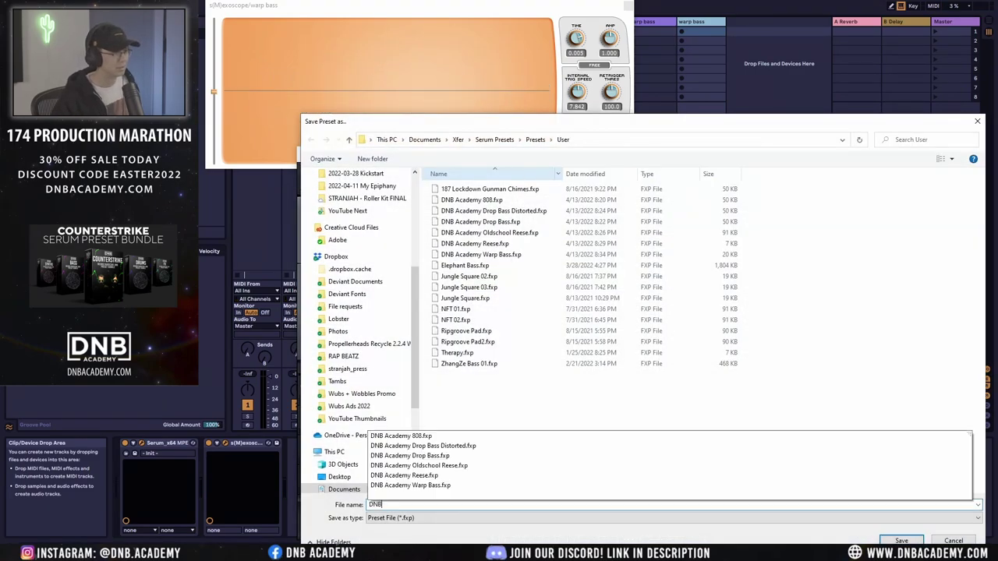
pyautogui.write(' Academy')
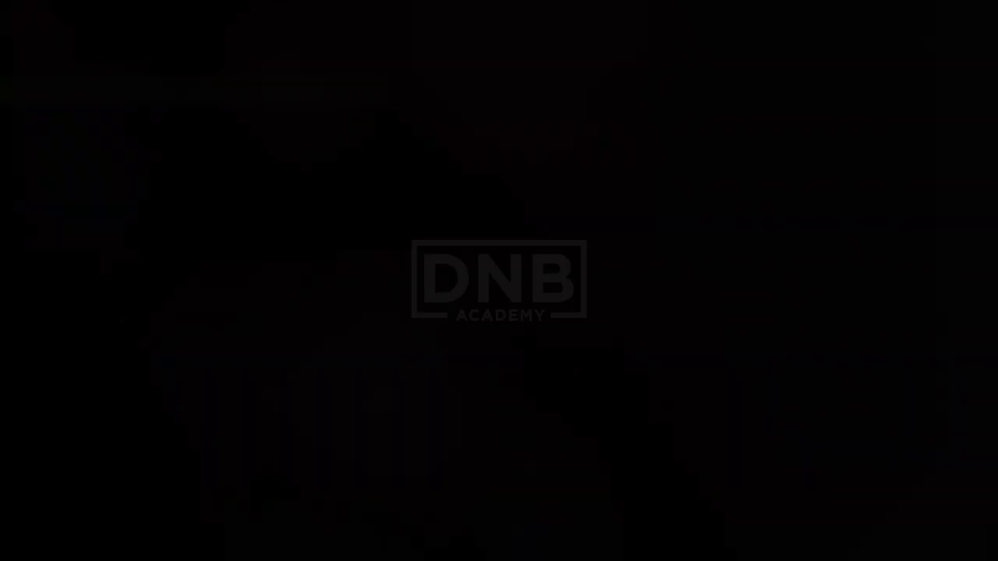
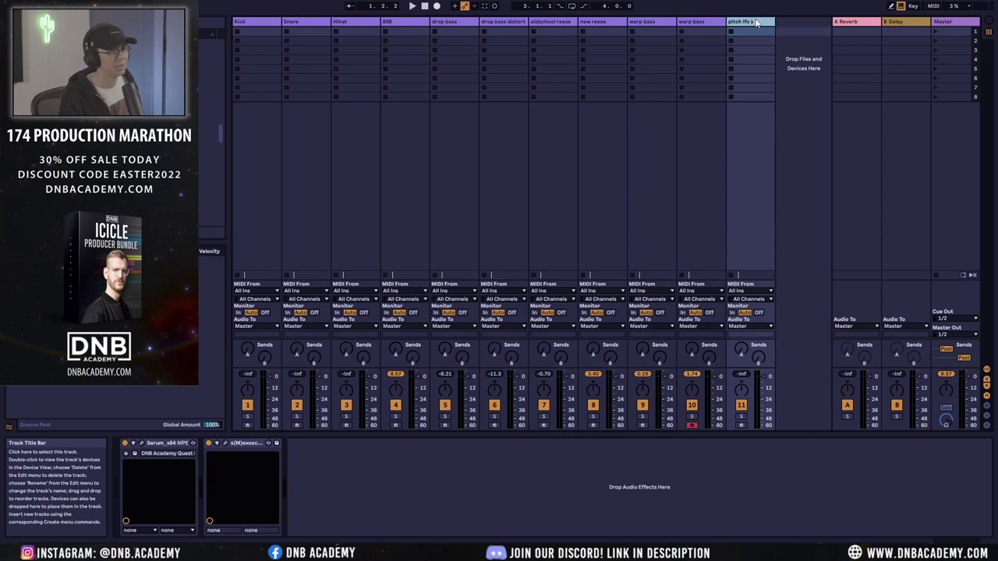
# Step: Arm the pitch lfo square track, show its Serum instance and reset it to the init preset
pyautogui.click(740, 424)
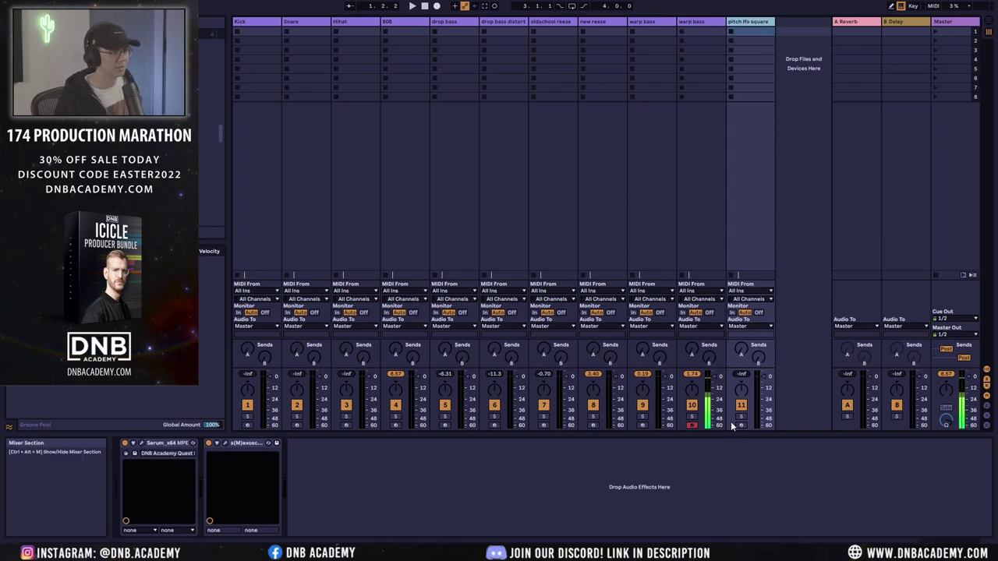
pyautogui.click(141, 443)
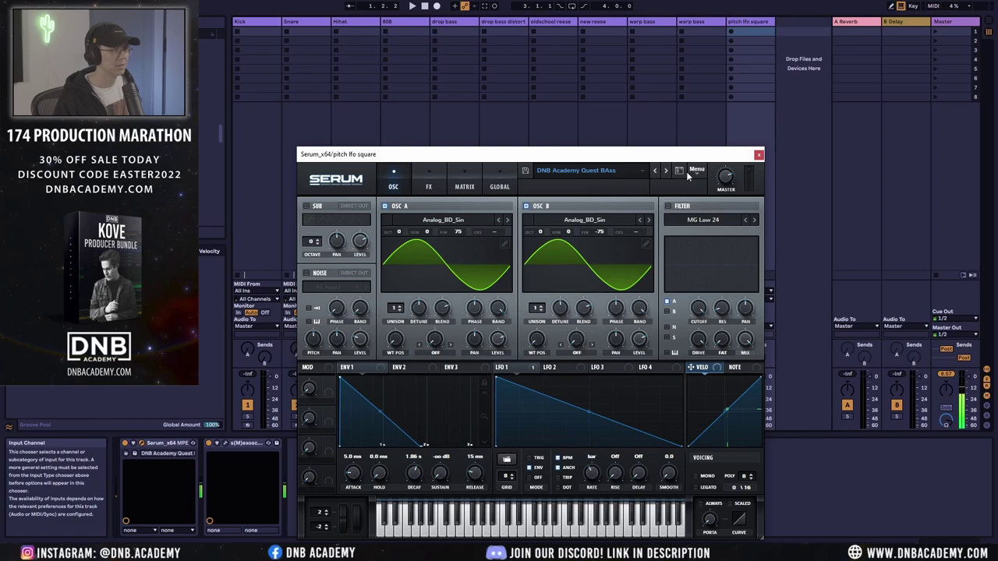
pyautogui.moveTo(680, 158); pyautogui.dragTo(677, 115)
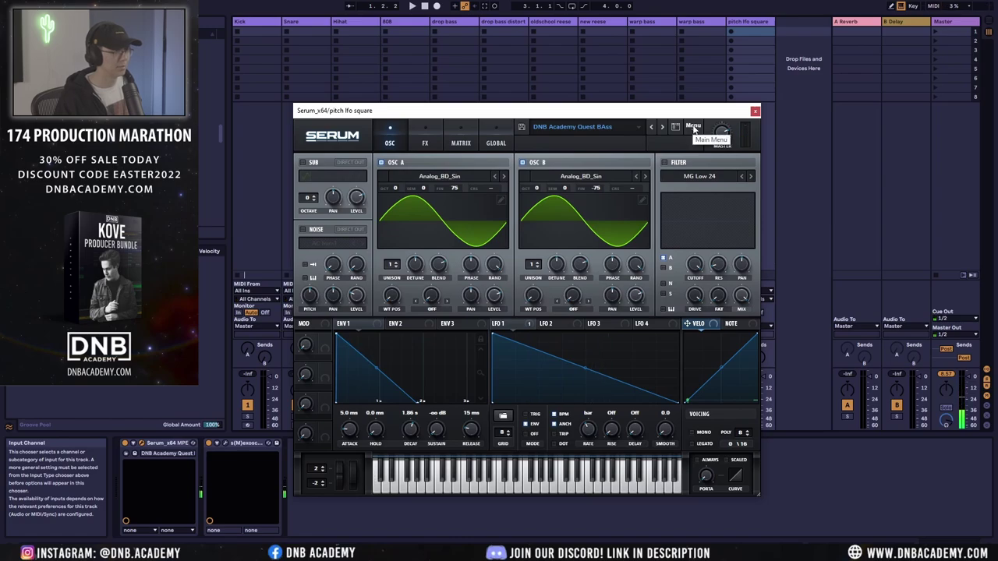
pyautogui.click(692, 127)
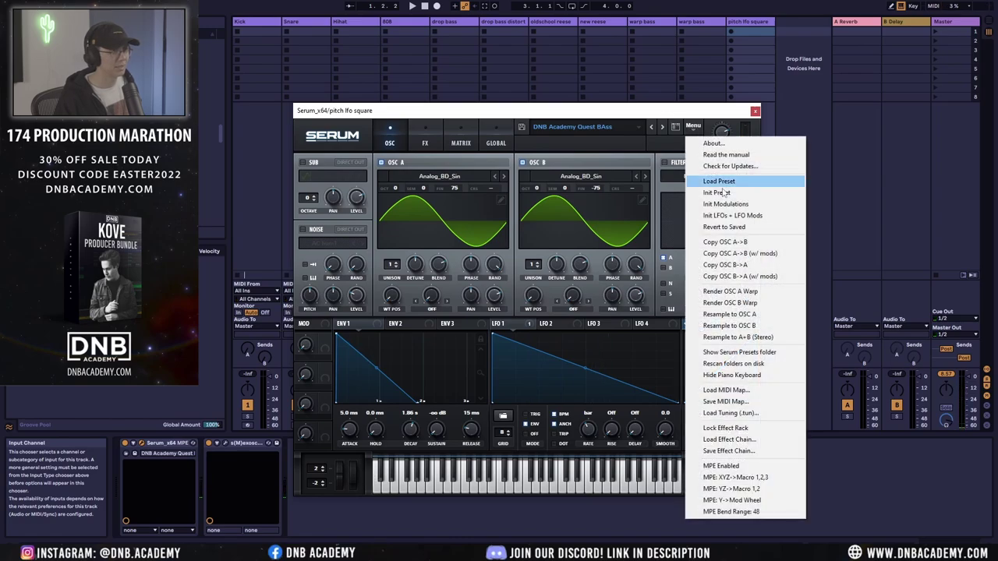
pyautogui.click(706, 181)
# Step: Load the Basic Shapes wavetable in oscillator A and set its wavetable position to the square wave
pyautogui.click(452, 178)
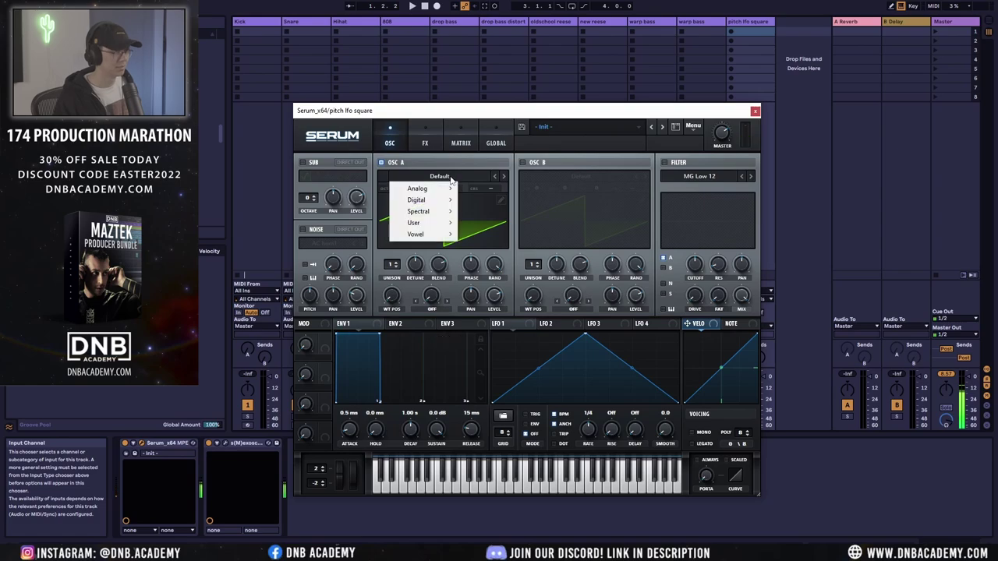
pyautogui.moveTo(437, 189)
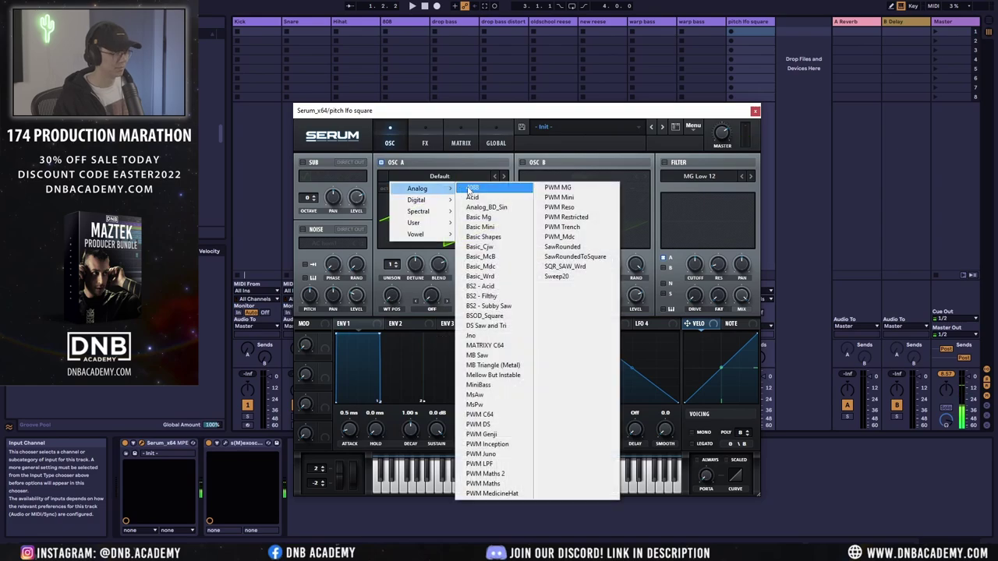
pyautogui.click(511, 209)
pyautogui.click(464, 177)
pyautogui.moveTo(444, 188)
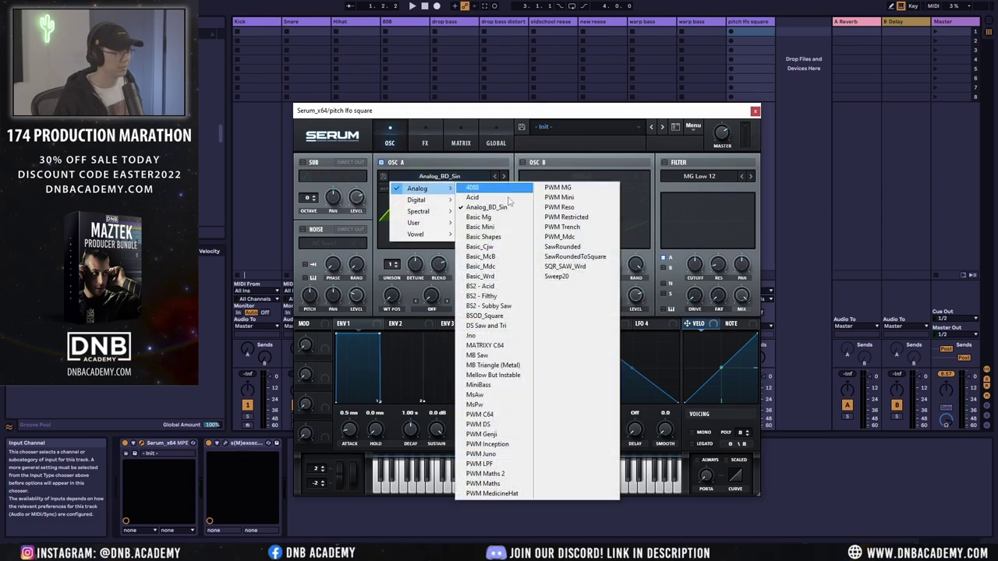
pyautogui.click(483, 237)
pyautogui.moveTo(399, 249)
pyautogui.mouseDown()
pyautogui.moveTo(398, 239)
pyautogui.moveTo(402, 266)
pyautogui.moveTo(403, 253)
pyautogui.mouseUp()
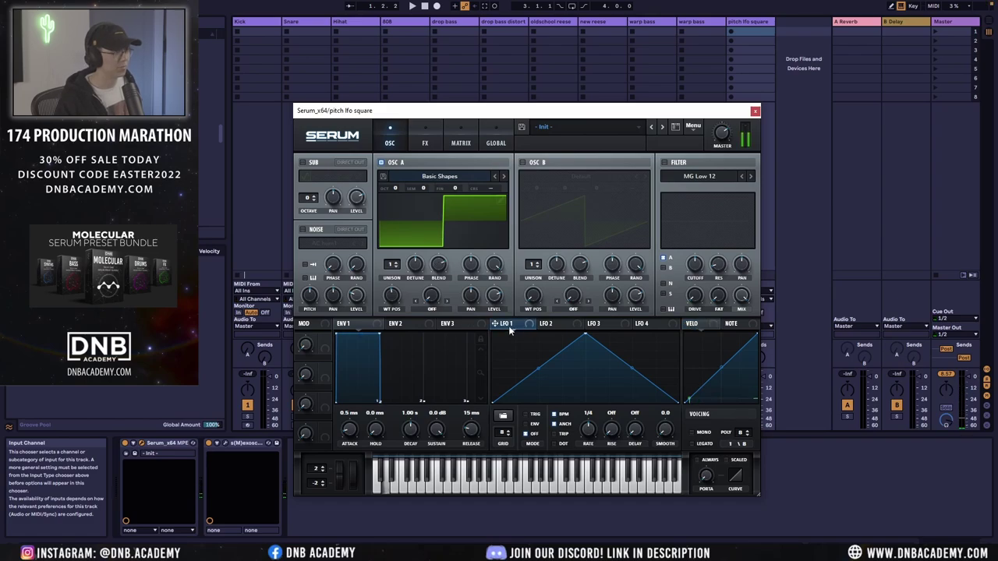
# Step: Route LFO 1 to master tuning by a small positive amount and set the LFO rate to 1/8
pyautogui.click(460, 141)
pyautogui.click(320, 175)
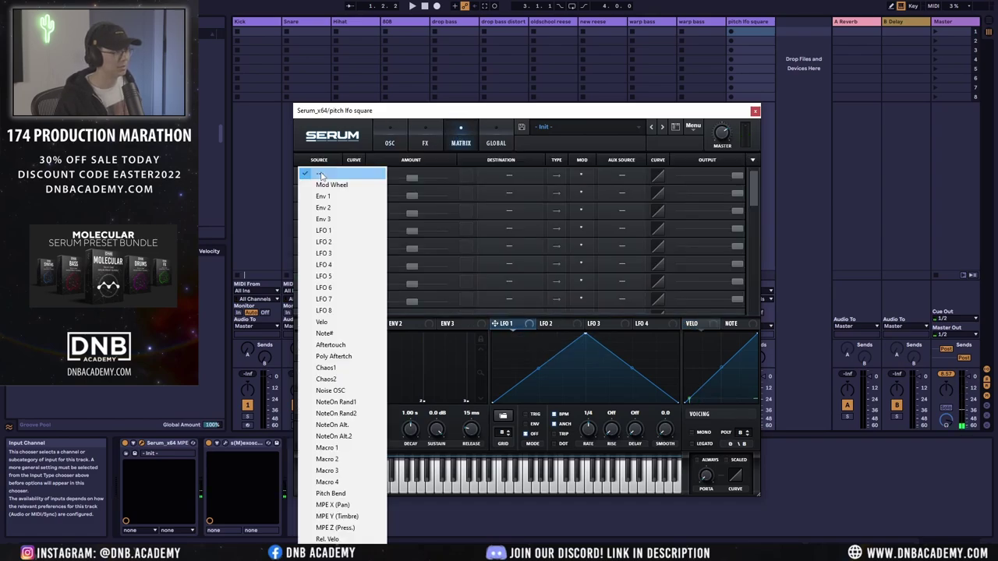
pyautogui.click(332, 178)
pyautogui.click(319, 175)
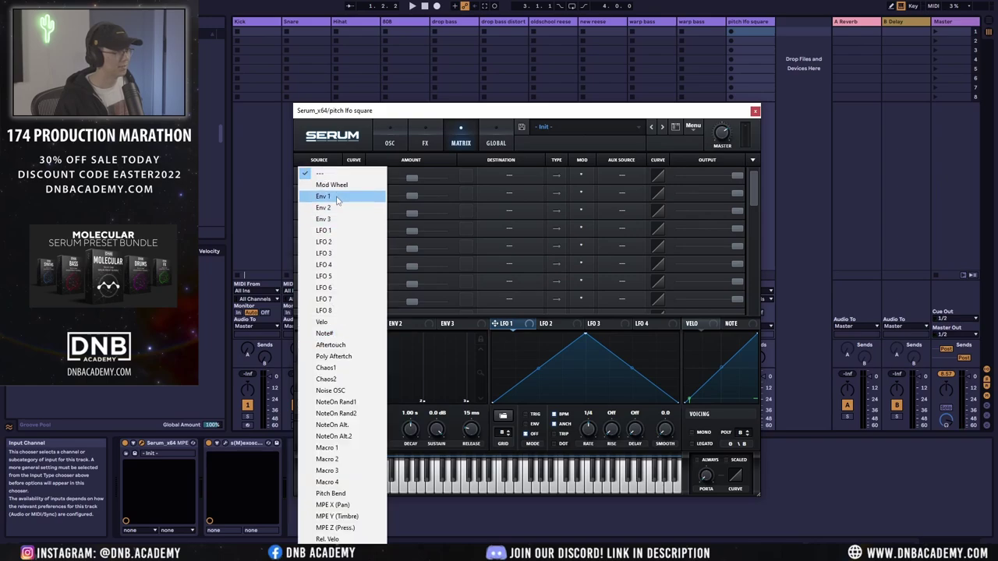
pyautogui.click(327, 231)
pyautogui.click(540, 178)
pyautogui.moveTo(515, 268)
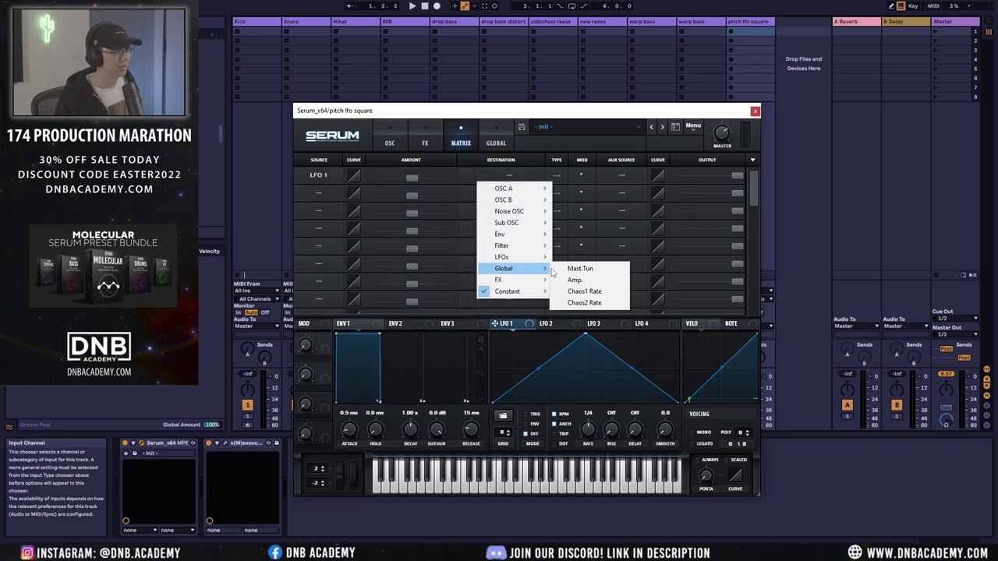
pyautogui.click(581, 269)
pyautogui.moveTo(415, 185); pyautogui.dragTo(425, 181)
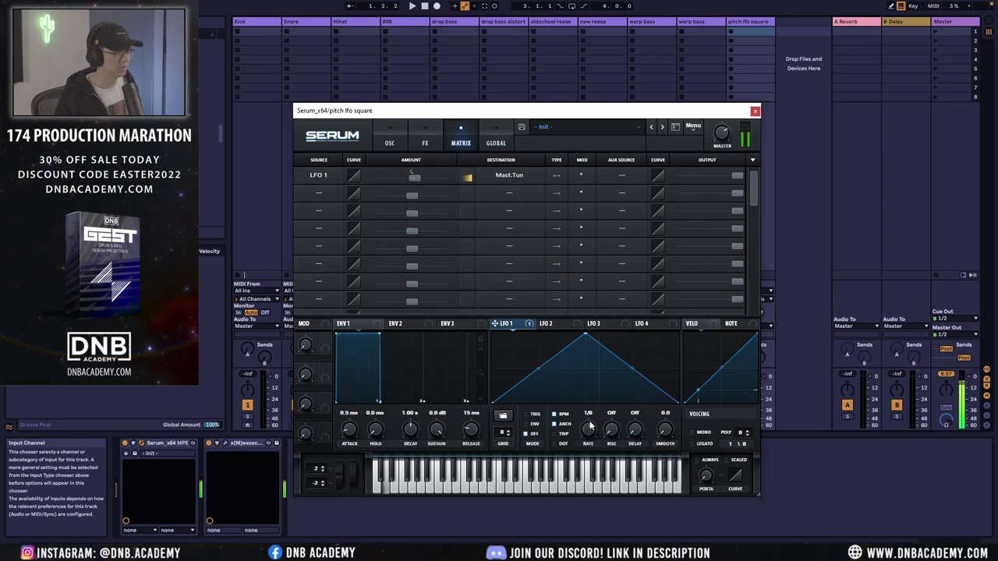
# Step: Show the oscilloscope and set Env 1 to 5.0 ms attack, 1.65 s decay and minus infinity sustain, with a nearly straight decay slope
pyautogui.click(386, 136)
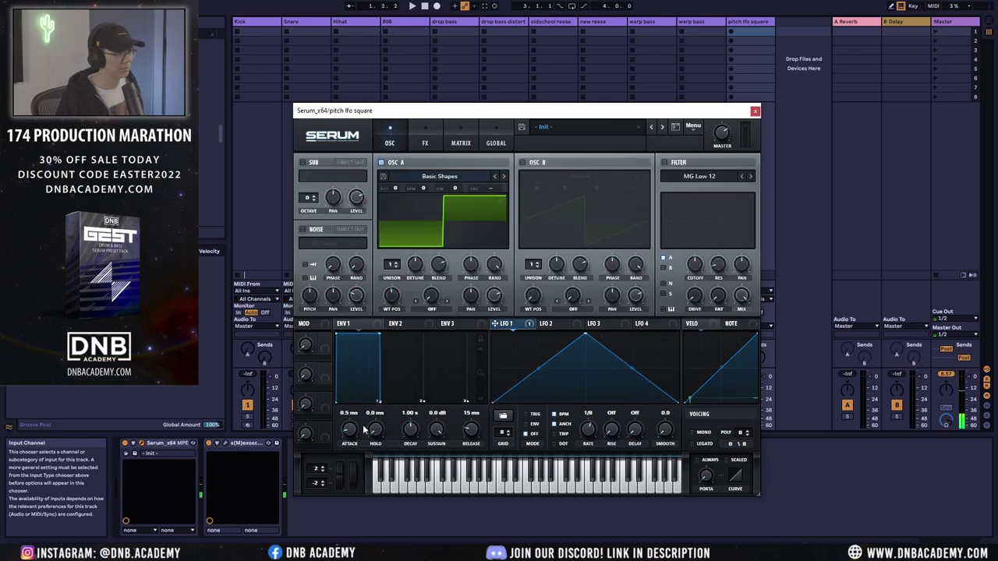
pyautogui.moveTo(347, 415); pyautogui.dragTo(347, 410)
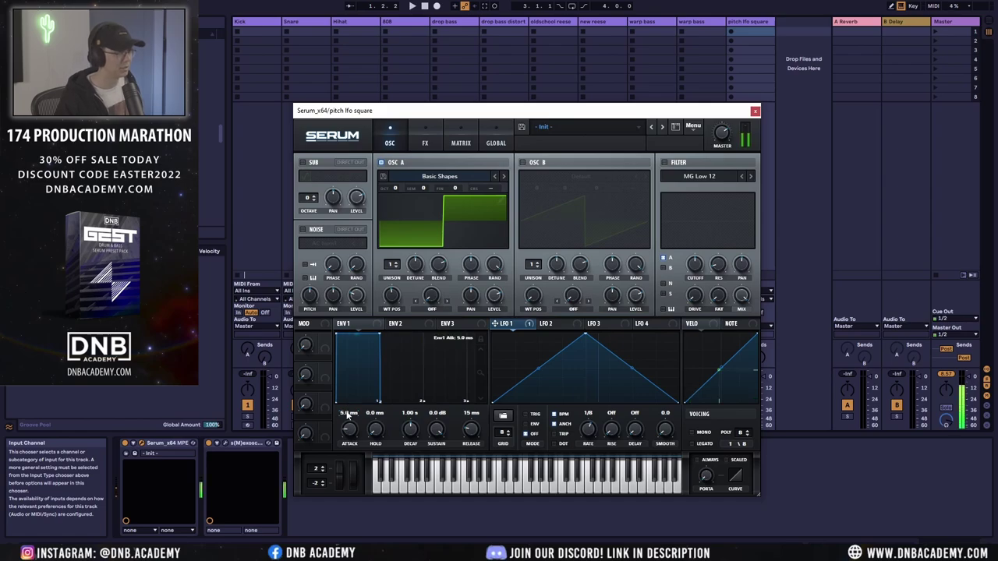
pyautogui.click(227, 443)
pyautogui.click(439, 429)
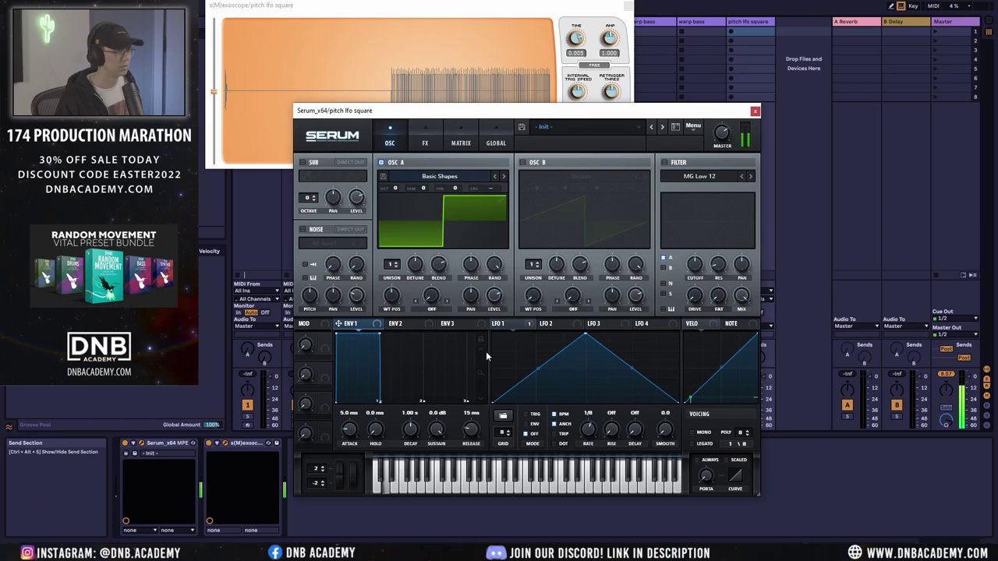
pyautogui.moveTo(439, 429); pyautogui.dragTo(437, 460)
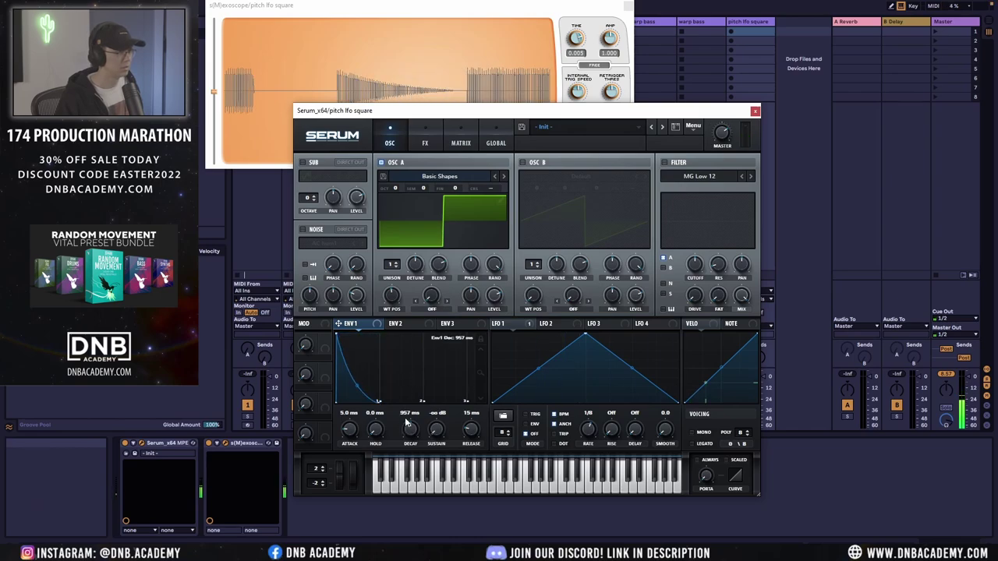
pyautogui.moveTo(410, 429); pyautogui.dragTo(407, 407)
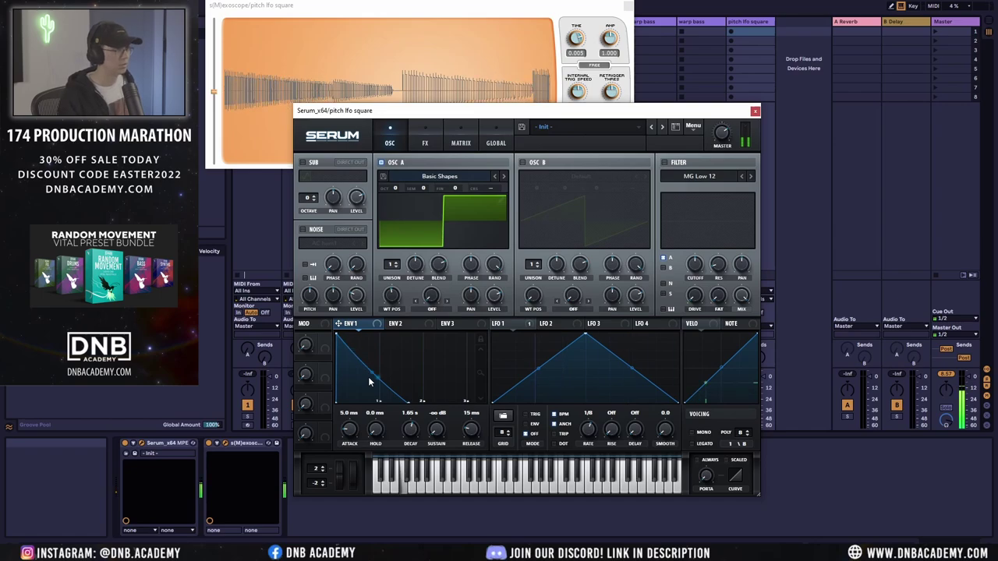
# Step: Enable the MG Low 12 filter with an adjusted cutoff and set LFO 1's master tuning amount to 3
pyautogui.click(664, 162)
pyautogui.moveTo(704, 266); pyautogui.dragTo(702, 265)
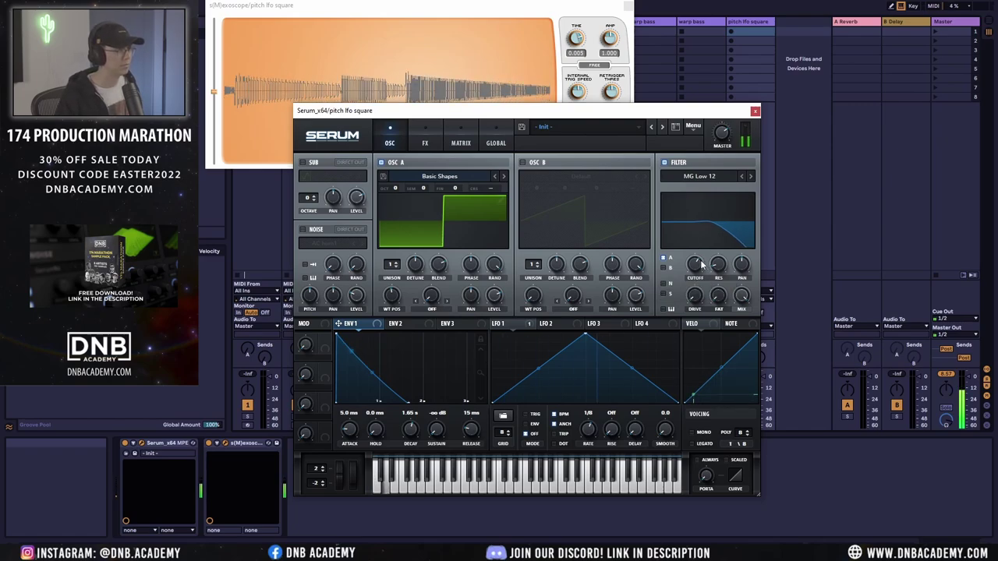
pyautogui.click(460, 142)
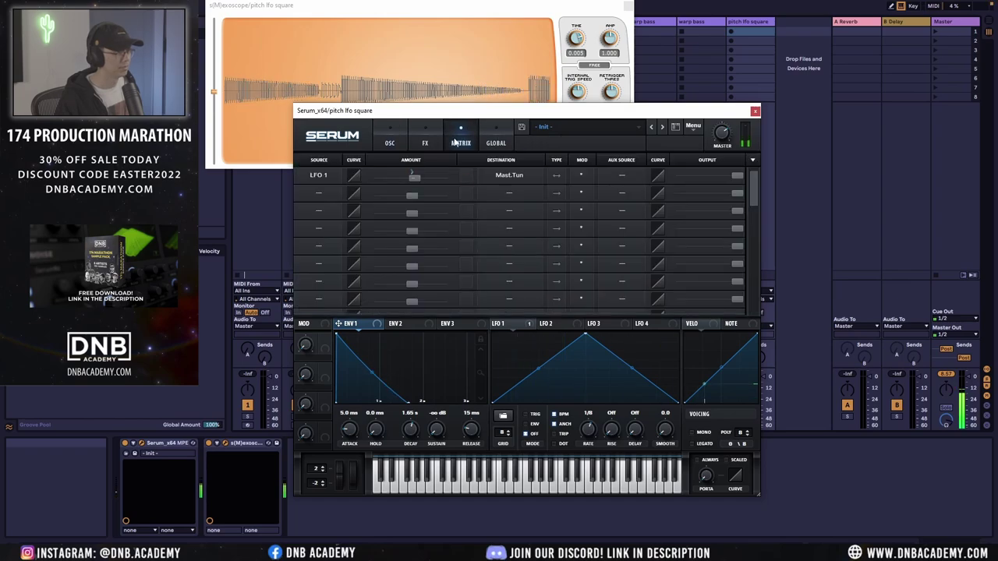
pyautogui.moveTo(417, 176)
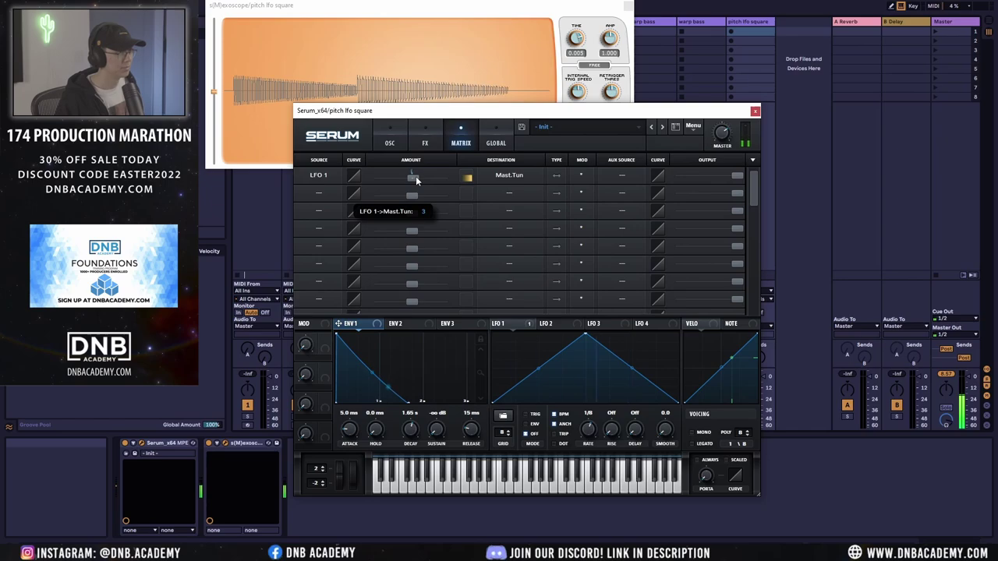
# Step: Switch the pitch LFO square patch's voicing to mono with legato enabled
pyautogui.moveTo(416, 176); pyautogui.dragTo(416, 177)
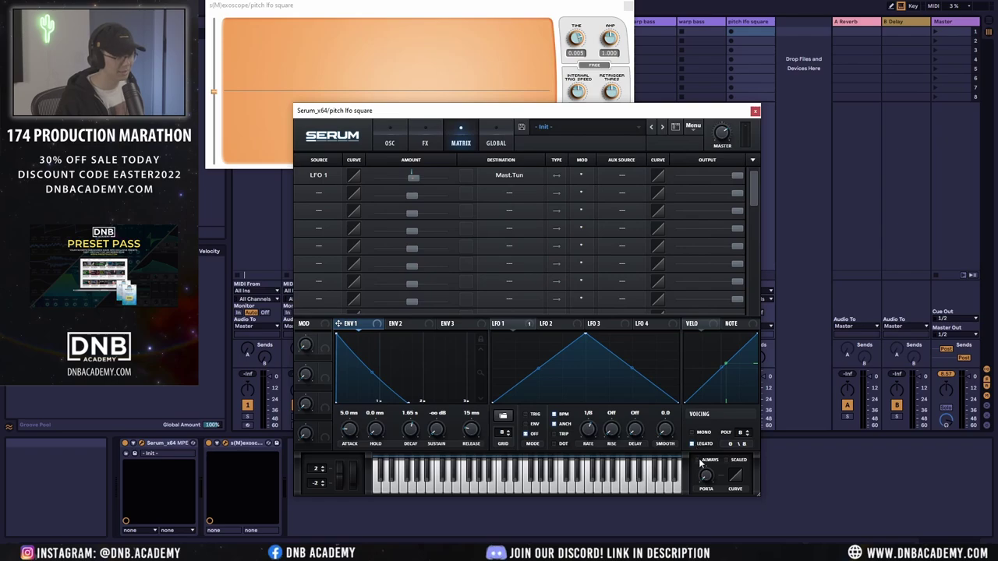
pyautogui.moveTo(708, 477)
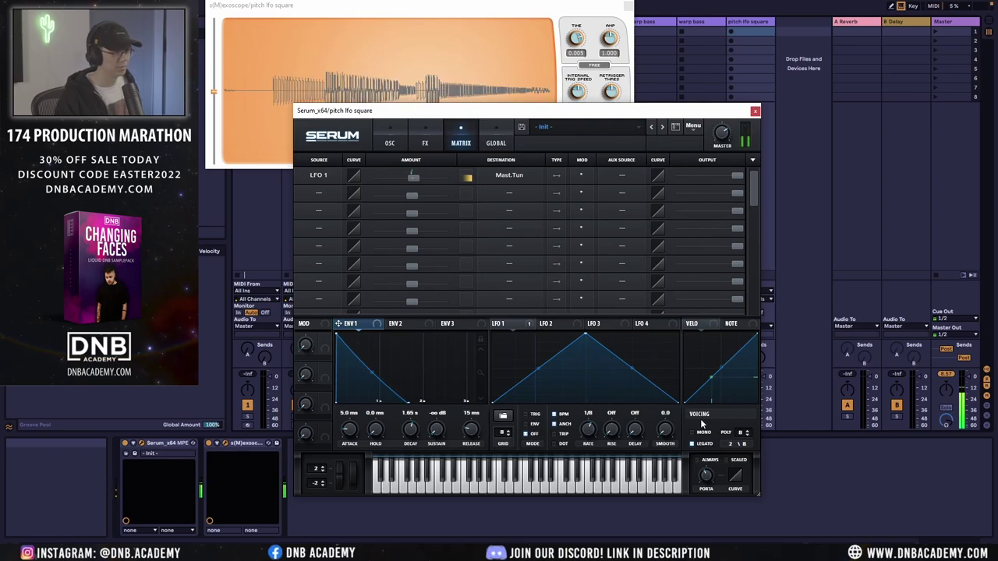
pyautogui.click(700, 433)
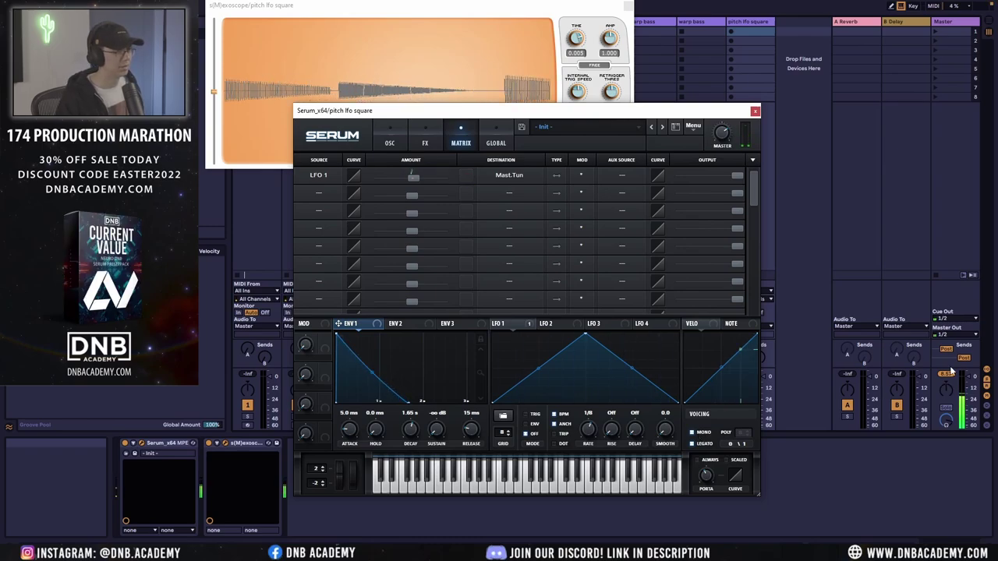
# Step: Save the patch in the User presets folder as "DNB Academy Pitch LFO Square"
pyautogui.click(390, 139)
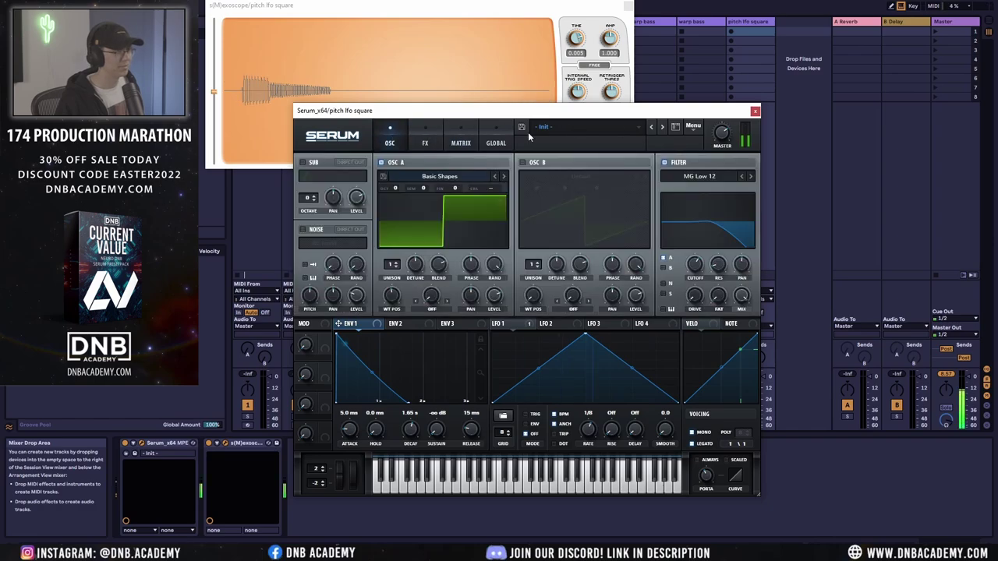
pyautogui.click(693, 127)
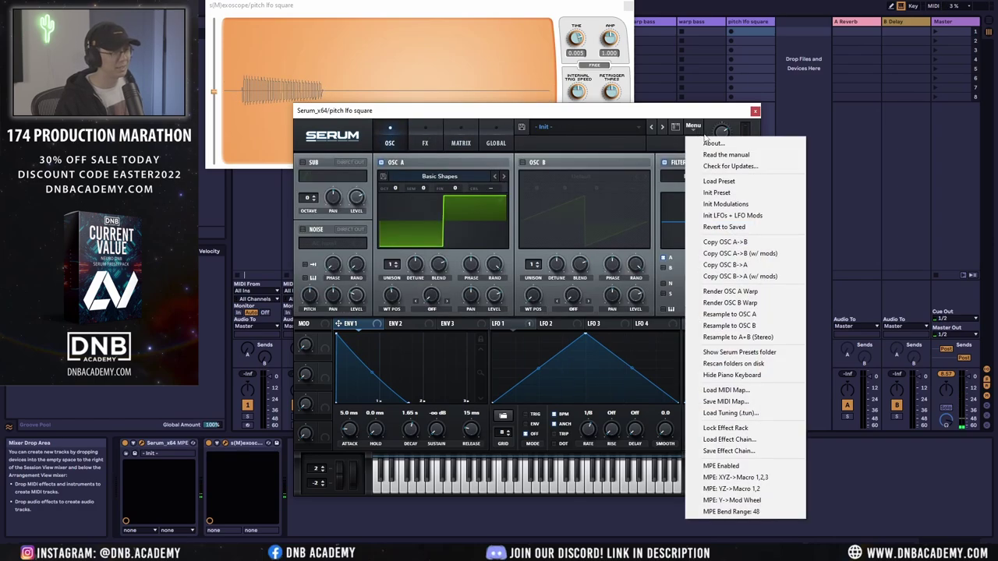
pyautogui.click(522, 127)
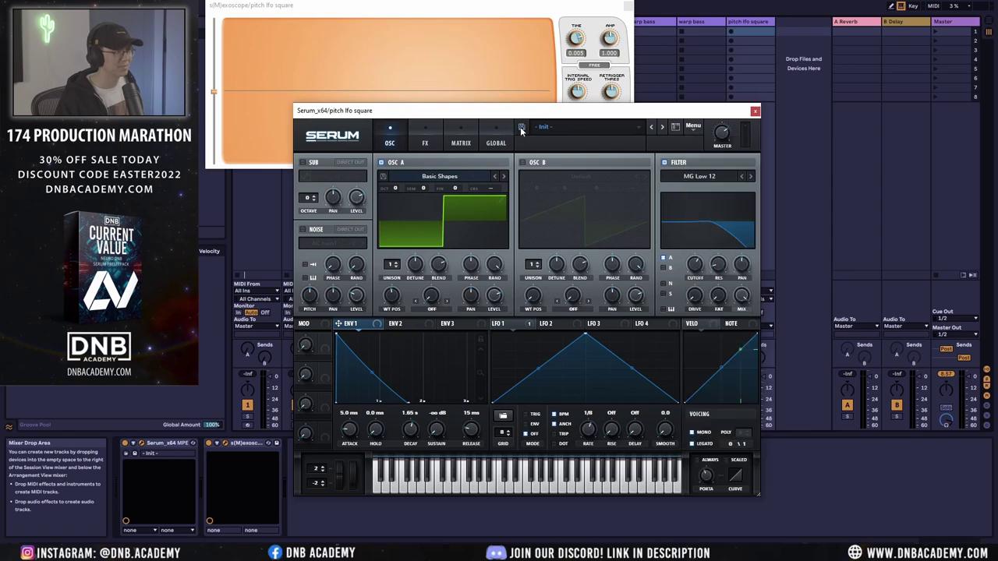
pyautogui.write('DN')
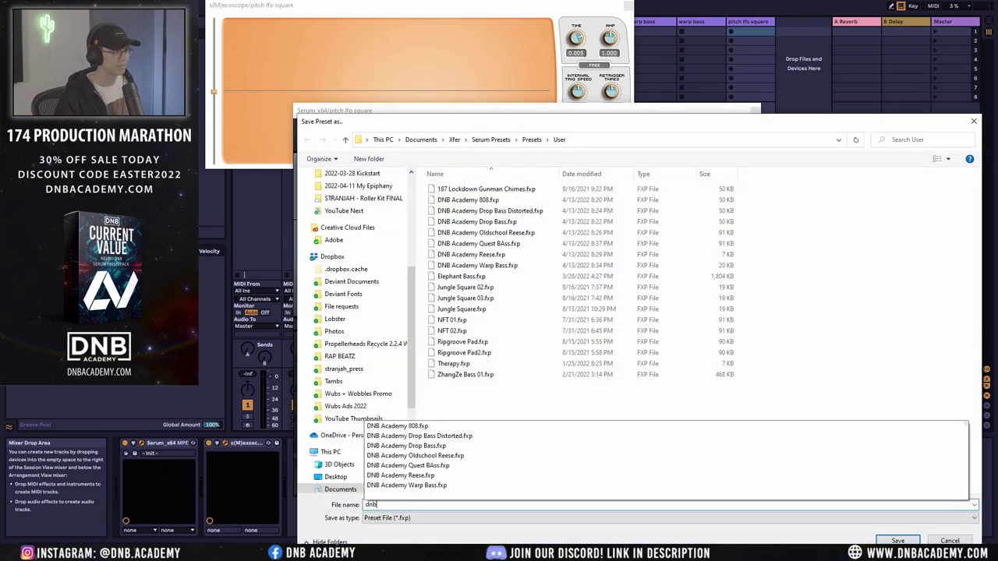
pyautogui.press('Down')
pyautogui.hotkey('ctrl', 'shift', 'Left')
pyautogui.hotkey('ctrl', 'shift', 'Left')
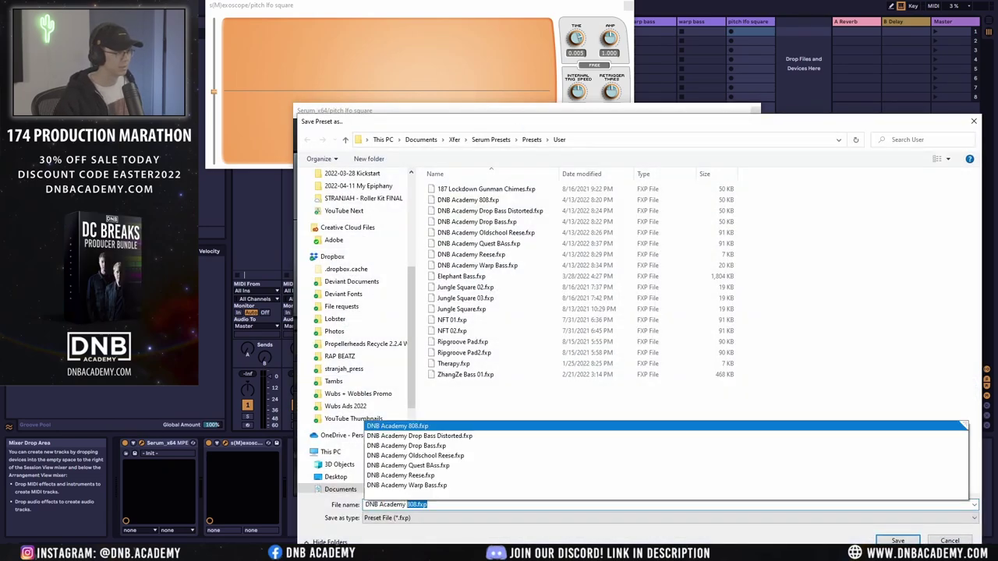
pyautogui.press('BackSpace')
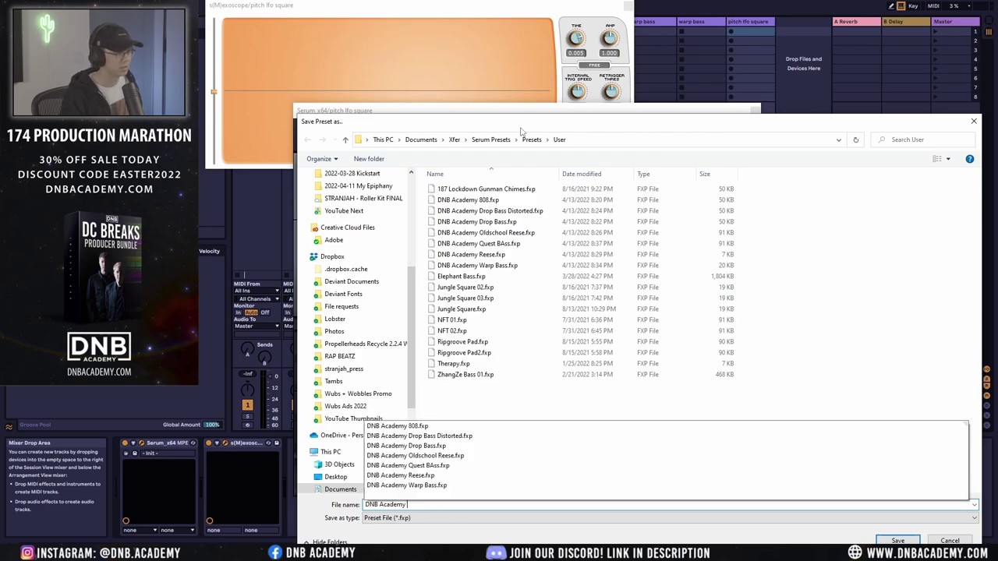
pyautogui.write('Pitch LFO Square')
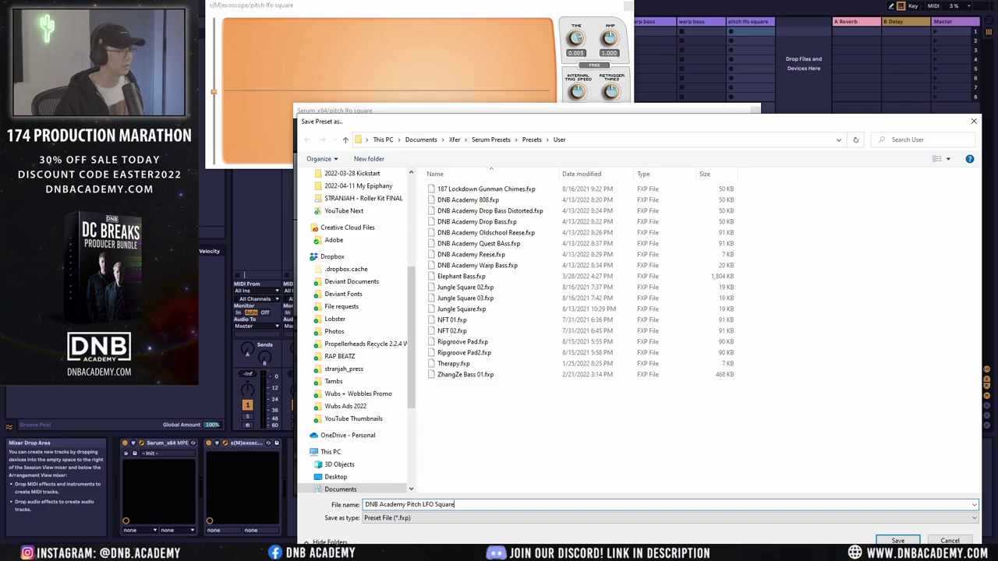
pyautogui.press('Return')
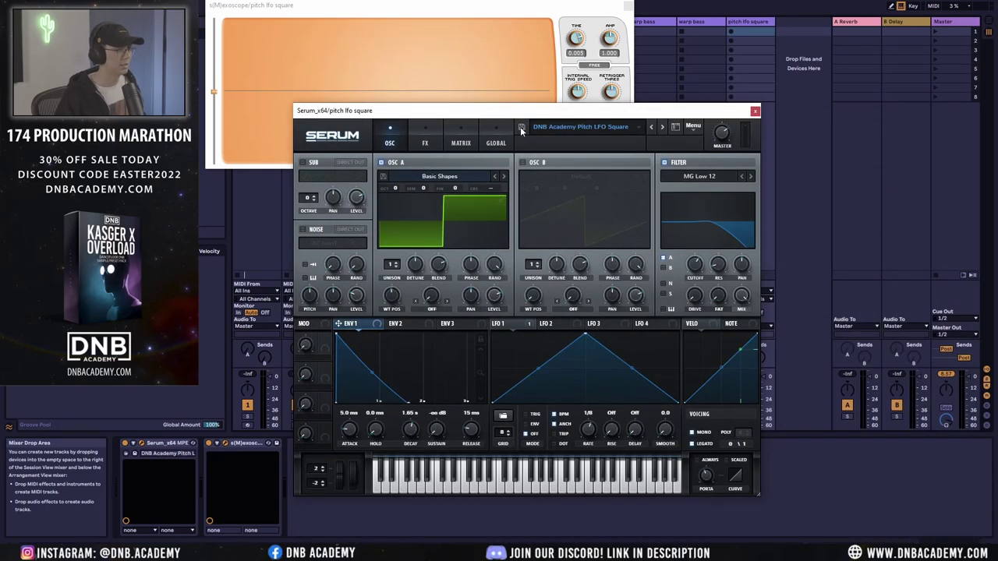
# Step: Close the Serum and s(M)exoscope windows of the pitch lfo square track
pyautogui.press('space')
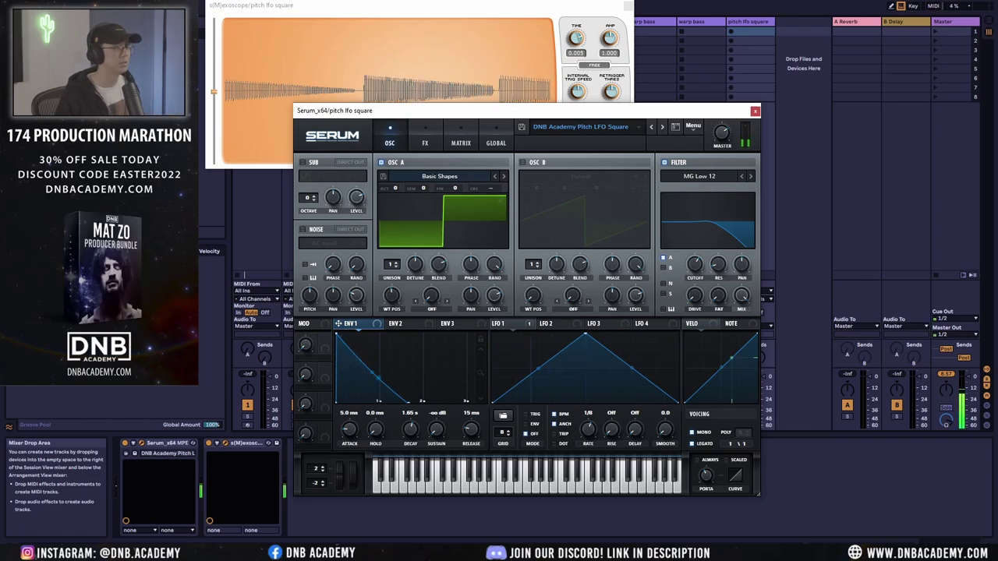
pyautogui.click(755, 111)
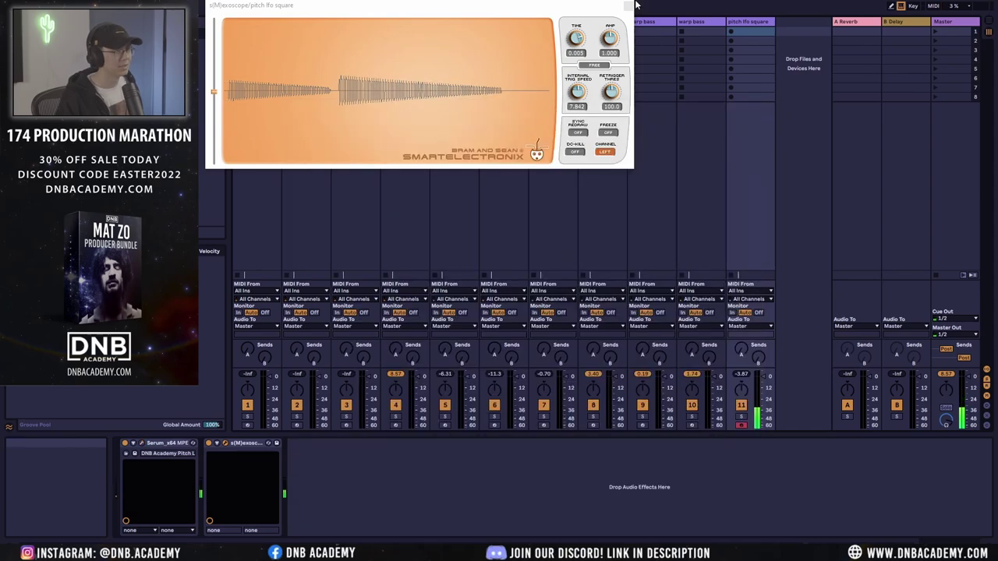
pyautogui.click(630, 5)
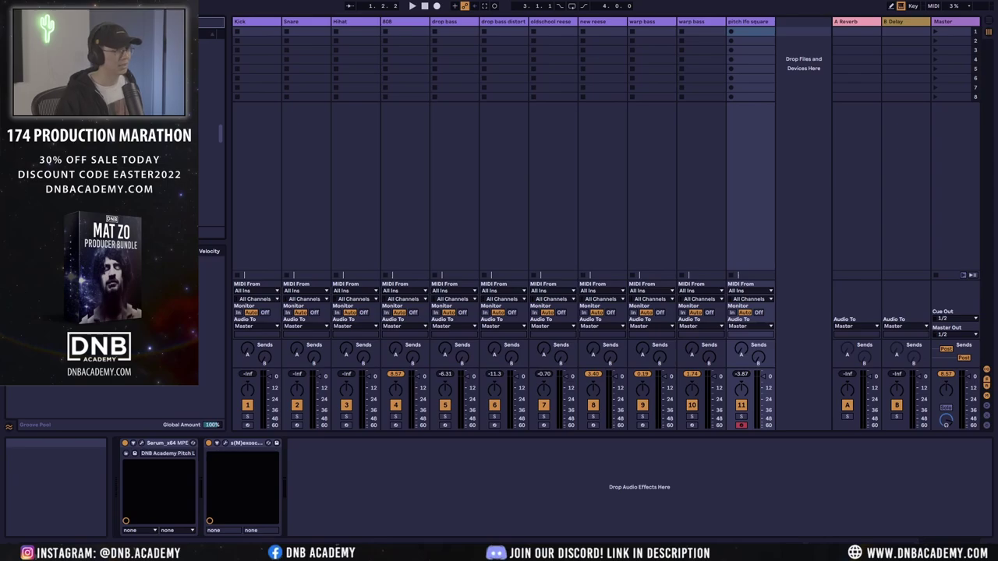
# Step: Duplicate the pitch lfo square track and rename the copy "foghorn"
pyautogui.click(748, 21)
pyautogui.hotkey('ctrl', 'd')
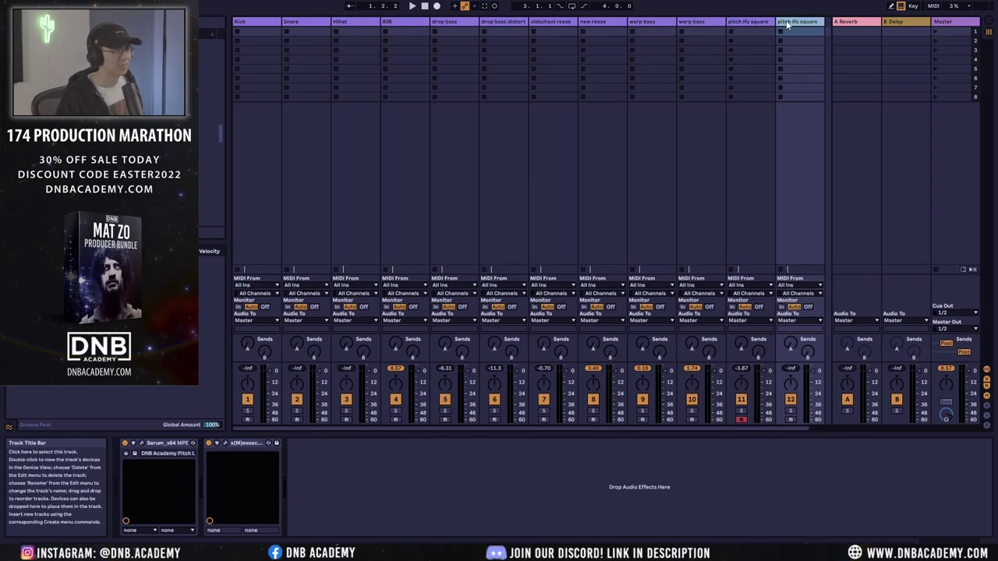
pyautogui.write('fogh')
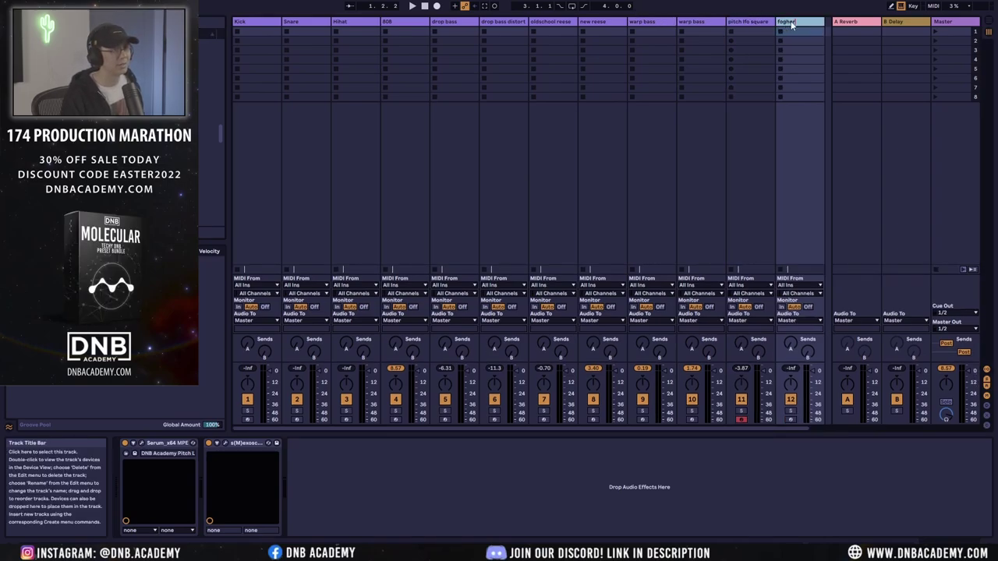
pyautogui.write('orn')
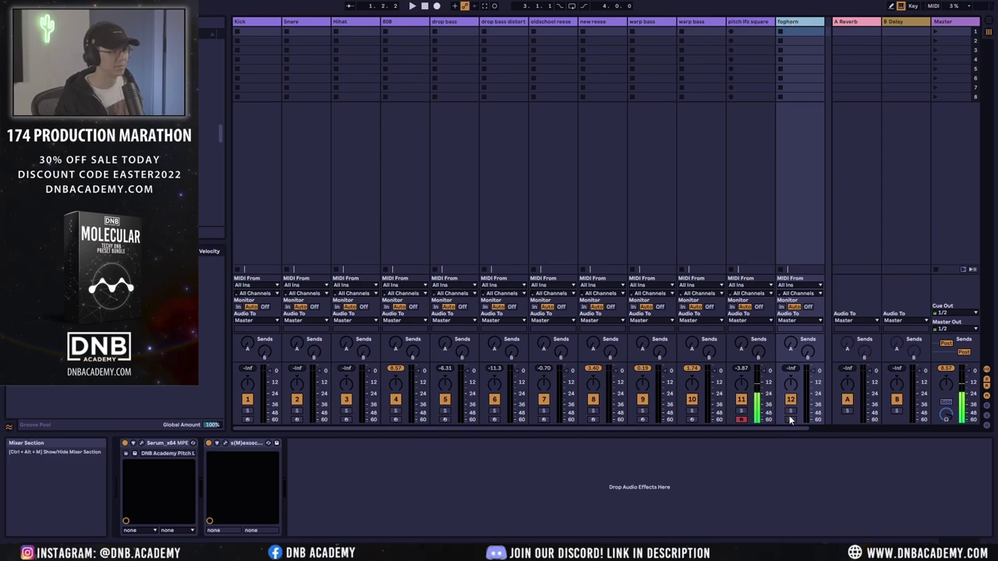
pyautogui.press('Return')
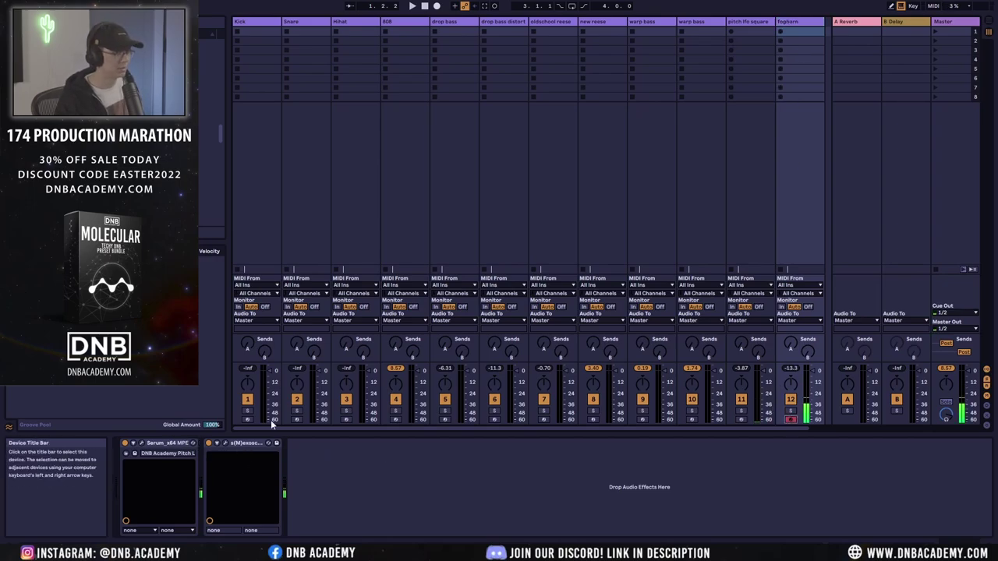
# Step: Open Serum on the foghorn track and reset it to the init preset
pyautogui.click(141, 443)
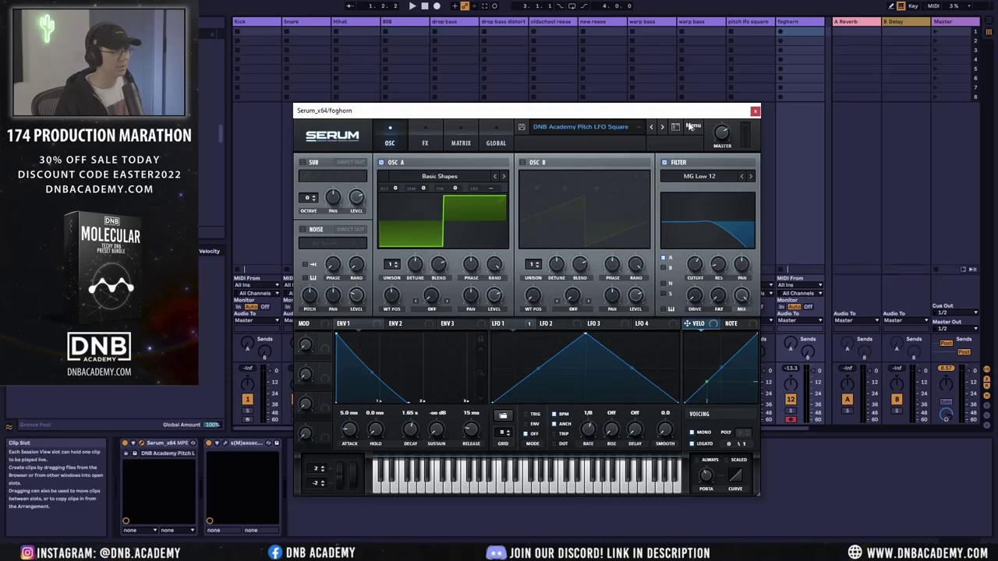
pyautogui.click(691, 126)
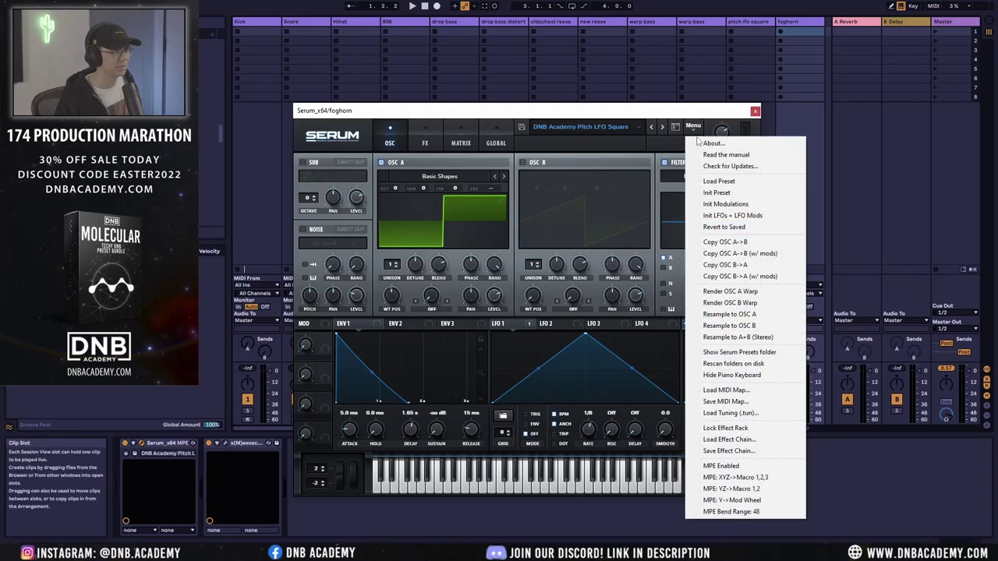
pyautogui.click(741, 193)
# Step: Load the Analog_BD_Sin wavetable in oscillator A, then enable oscillator B with the same wavetable
pyautogui.click(440, 176)
pyautogui.moveTo(417, 188)
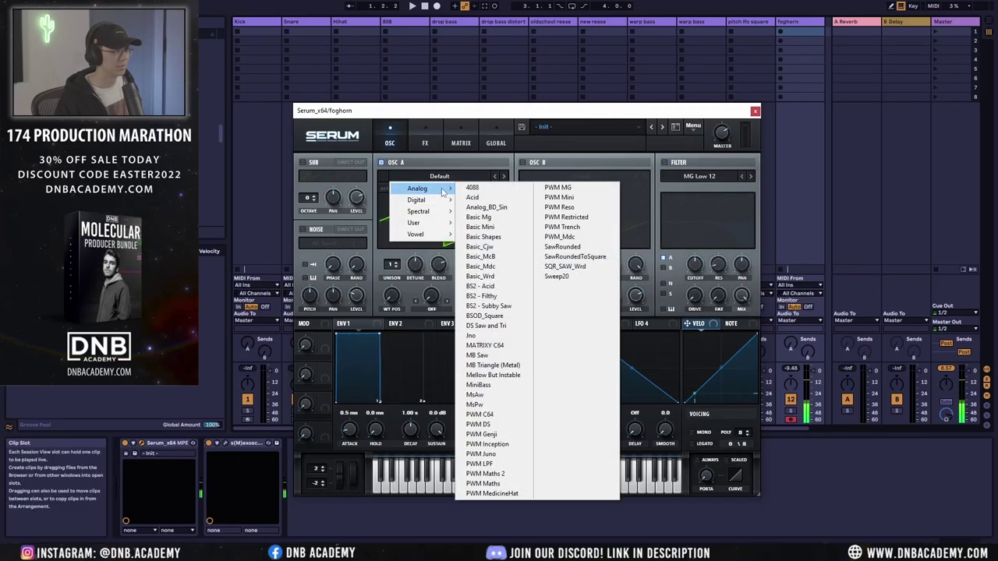
pyautogui.click(489, 208)
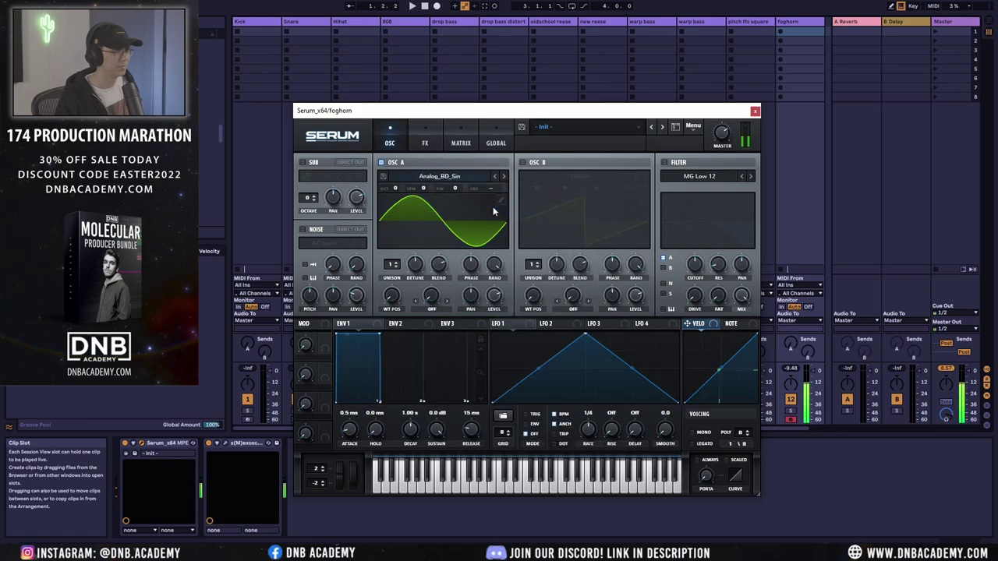
pyautogui.click(522, 162)
pyautogui.click(581, 176)
pyautogui.moveTo(559, 188)
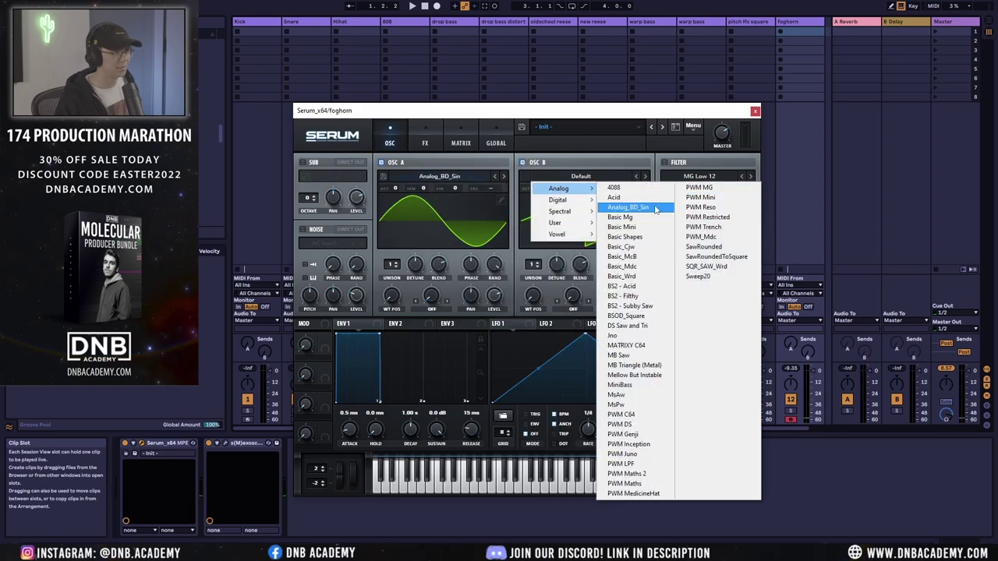
pyautogui.click(655, 207)
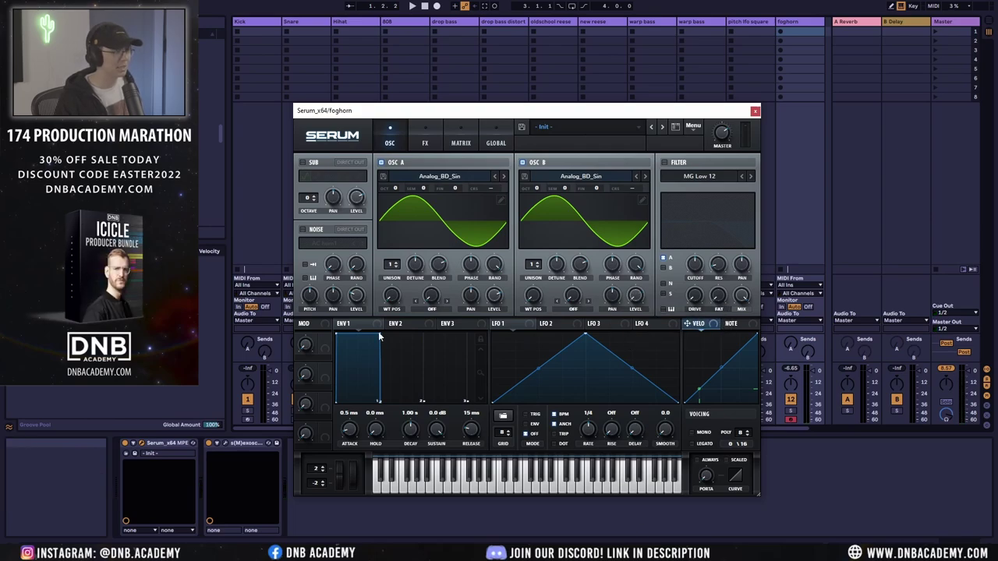
# Step: Set oscillator A's warp mode to FM (from B) and tune oscillator B to octave +1, semitone +7
pyautogui.click(436, 309)
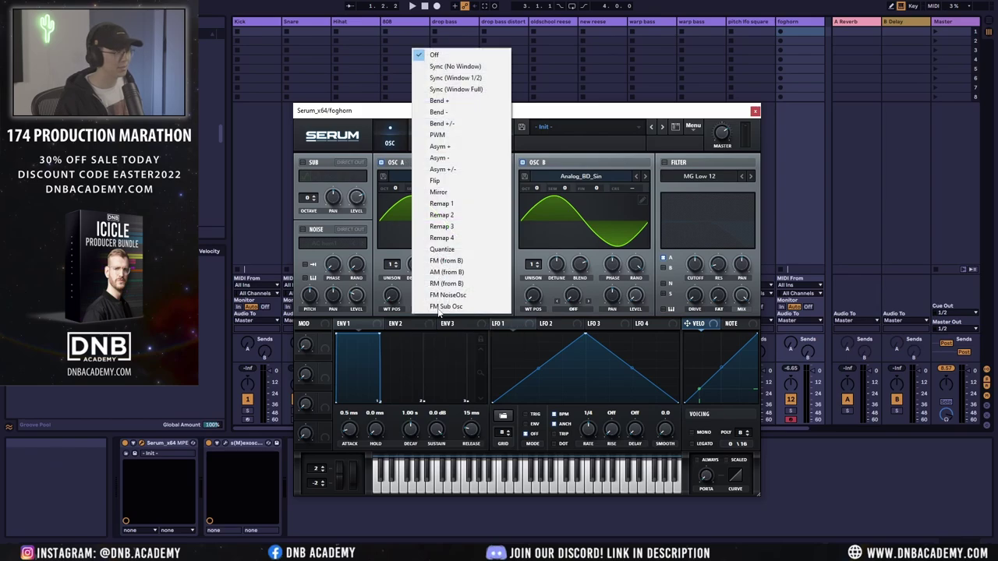
pyautogui.click(439, 262)
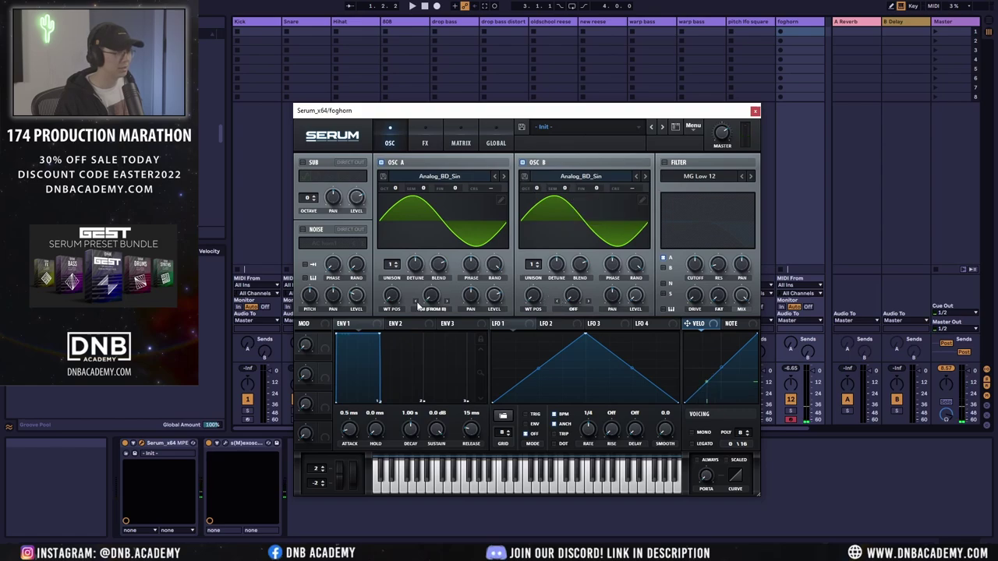
pyautogui.moveTo(419, 306); pyautogui.dragTo(428, 251)
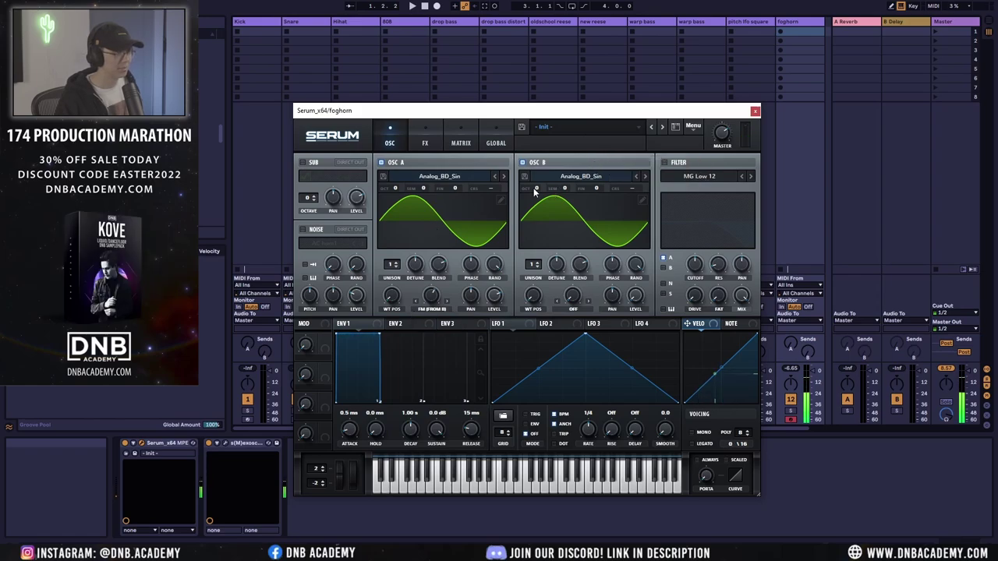
pyautogui.moveTo(535, 191); pyautogui.dragTo(575, 157)
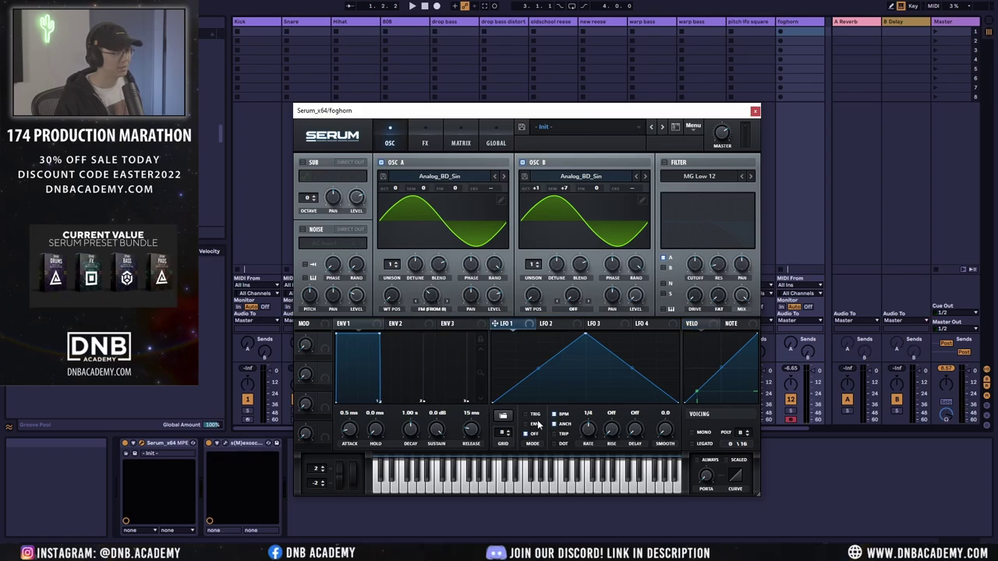
# Step: Shape LFO 1 in envelope mode with its peak at the first quarter, and route it to oscillator A's FM amount at a 1/2 rate
pyautogui.moveTo(537, 379)
pyautogui.mouseDown()
pyautogui.moveTo(542, 387)
pyautogui.moveTo(538, 373)
pyautogui.mouseUp()
pyautogui.moveTo(585, 336); pyautogui.dragTo(540, 296)
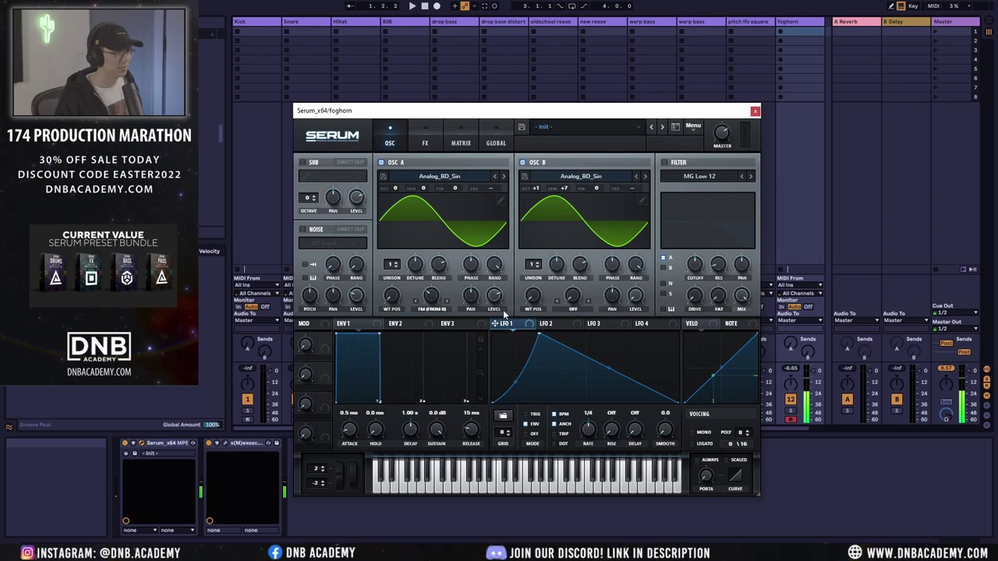
pyautogui.moveTo(494, 323); pyautogui.dragTo(432, 320)
pyautogui.moveTo(589, 429); pyautogui.dragTo(590, 443)
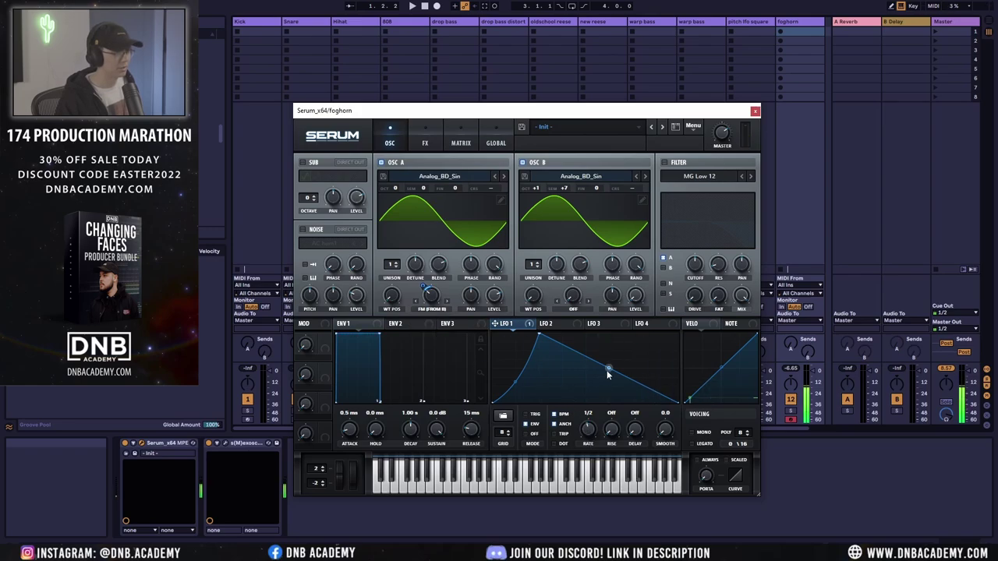
# Step: Bow the falling segment of LFO 1 outward and bend its rising segment further inward
pyautogui.moveTo(607, 371); pyautogui.dragTo(607, 364)
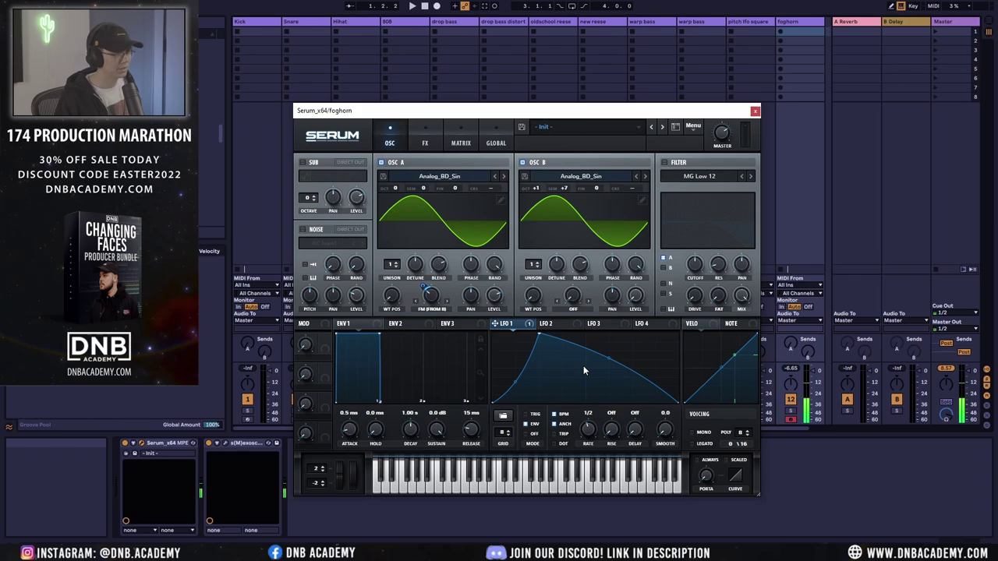
pyautogui.moveTo(437, 303)
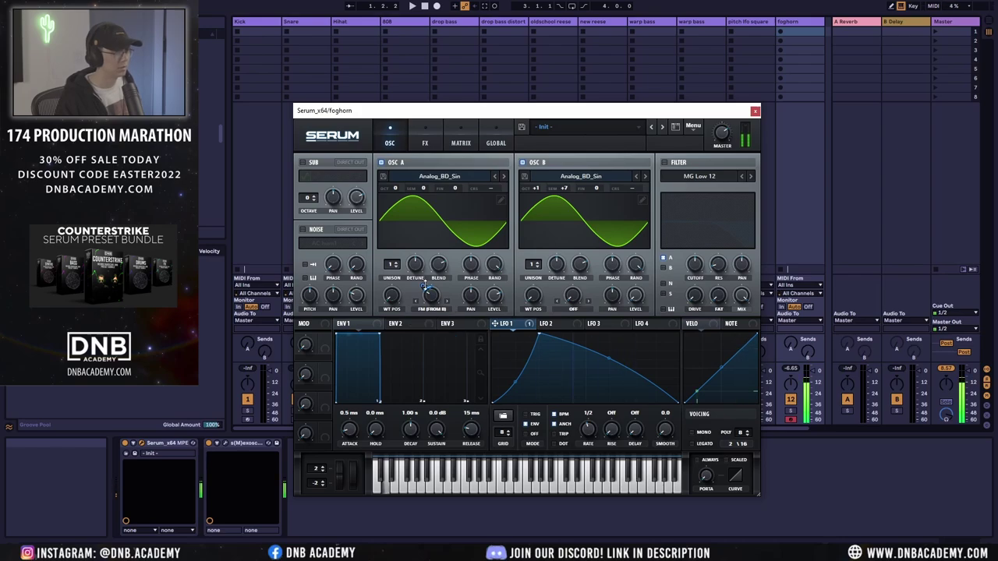
pyautogui.moveTo(517, 376); pyautogui.dragTo(519, 388)
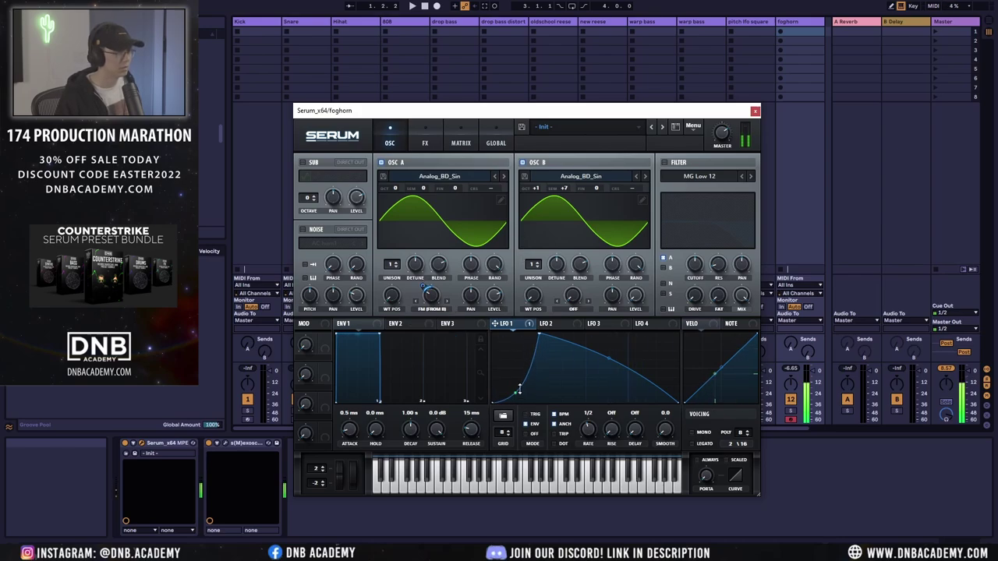
# Step: Set LFO 1's rate to one bar and its grid to 12
pyautogui.moveTo(590, 426); pyautogui.dragTo(590, 431)
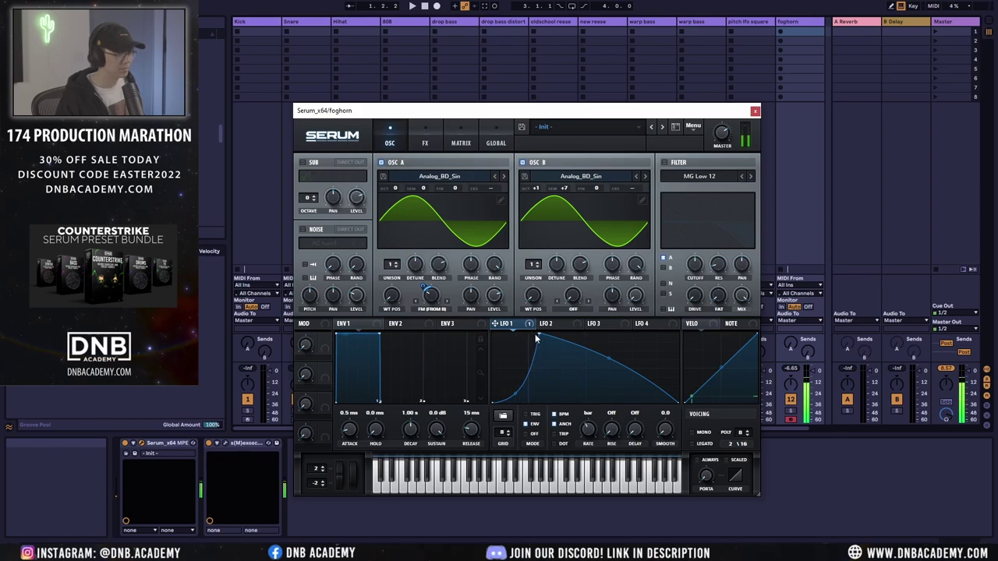
pyautogui.click(511, 433)
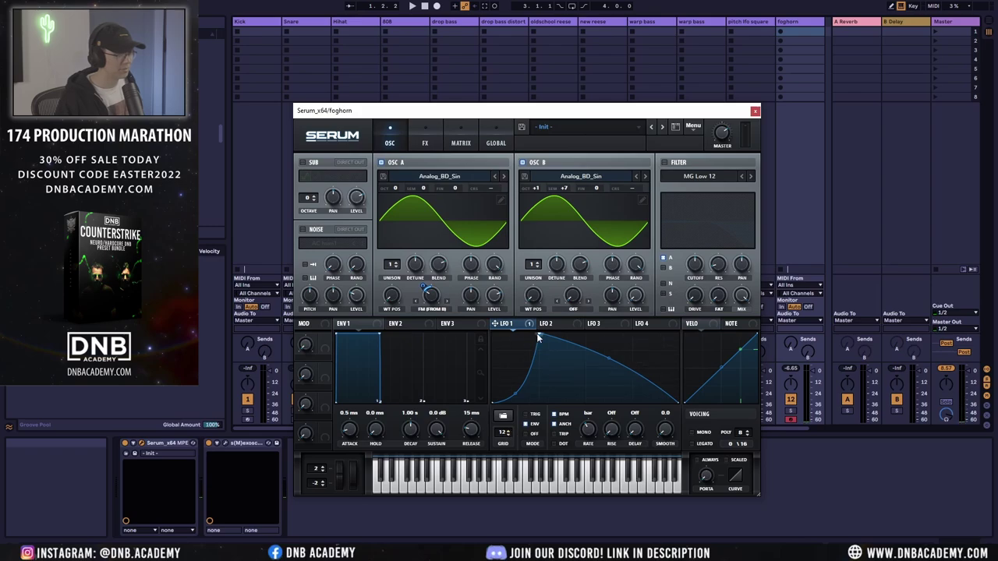
pyautogui.moveTo(537, 335)
pyautogui.mouseDown()
pyautogui.moveTo(526, 322)
pyautogui.moveTo(538, 336)
pyautogui.moveTo(521, 337)
pyautogui.moveTo(540, 336)
pyautogui.moveTo(521, 340)
pyautogui.mouseUp()
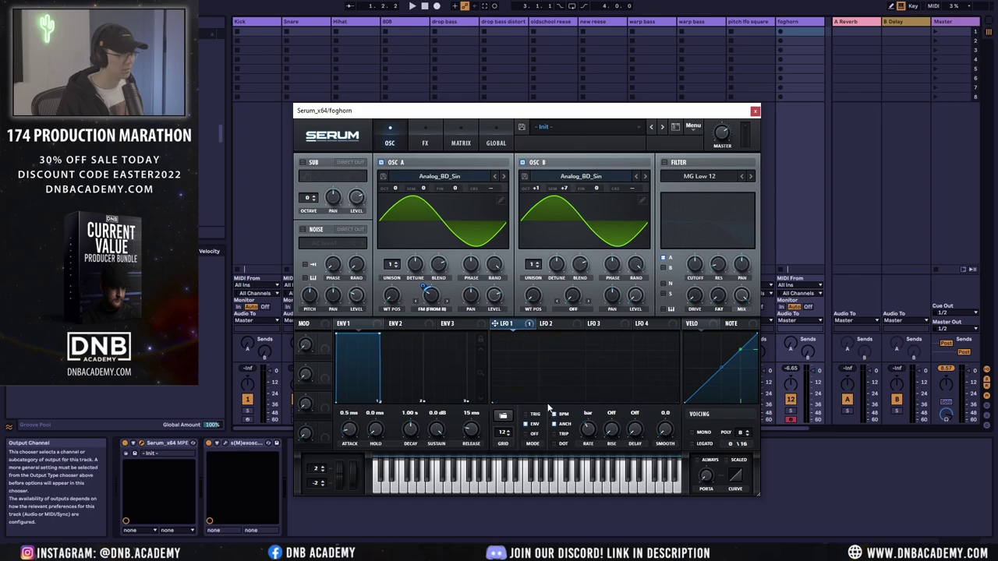
pyautogui.moveTo(543, 402); pyautogui.dragTo(539, 346)
pyautogui.doubleClick(539, 345)
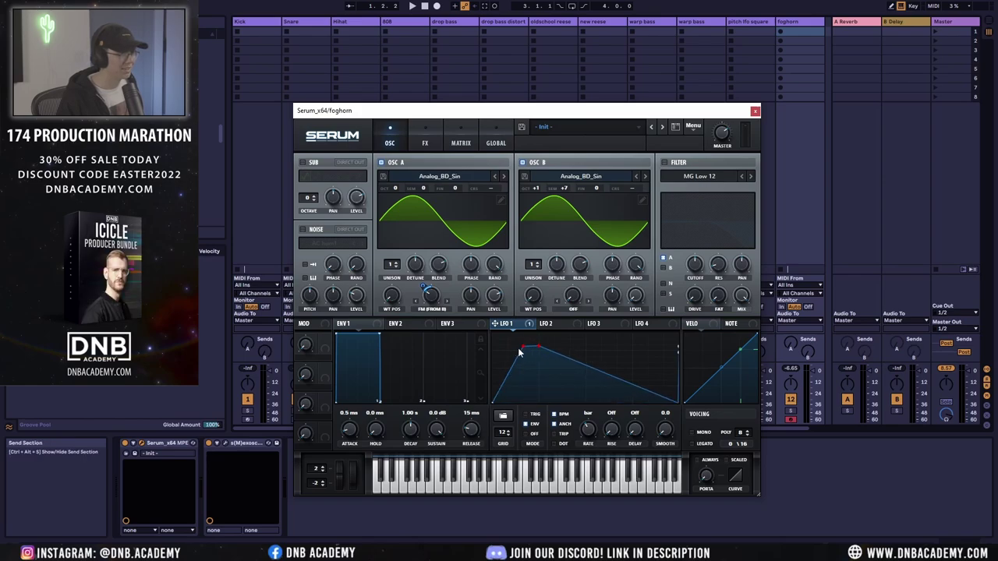
pyautogui.doubleClick(520, 350)
pyautogui.hotkey('ctrl', 'z')
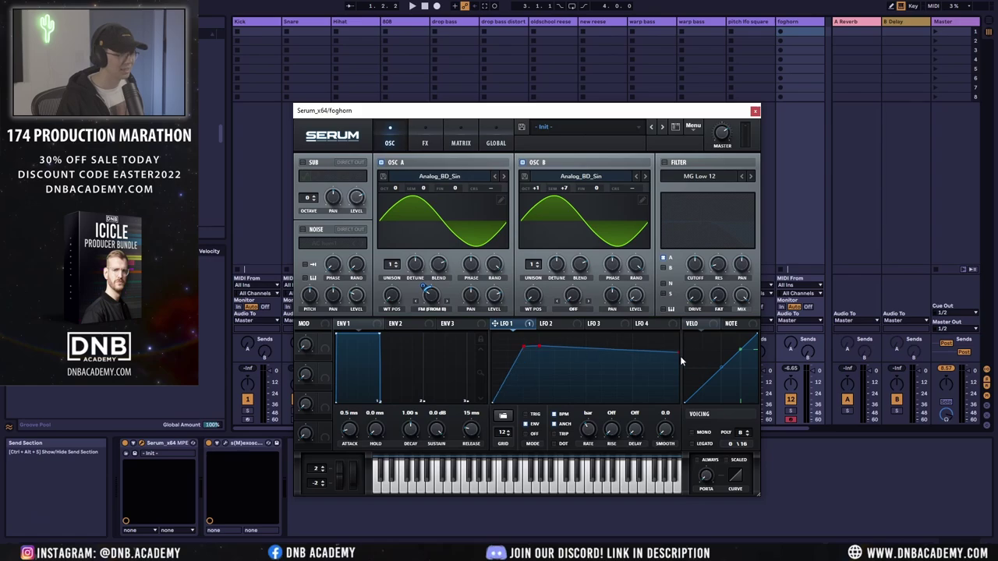
pyautogui.moveTo(676, 354); pyautogui.dragTo(676, 349)
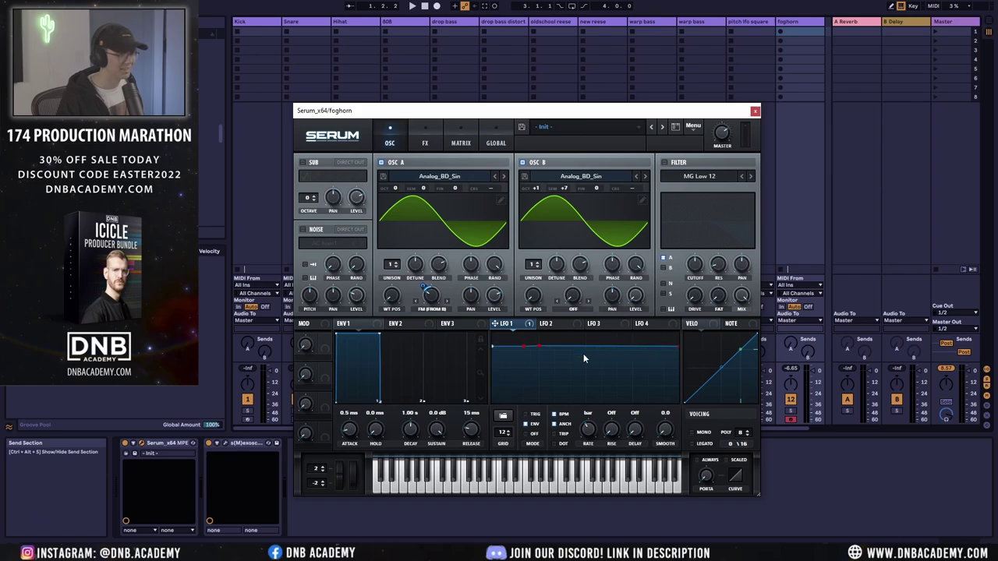
# Step: Load the flat 0 shape into LFO 1 and redraw it with a first-quarter peak, an inward-bent rise and an outward-bowed fall
pyautogui.click(503, 415)
pyautogui.moveTo(546, 420)
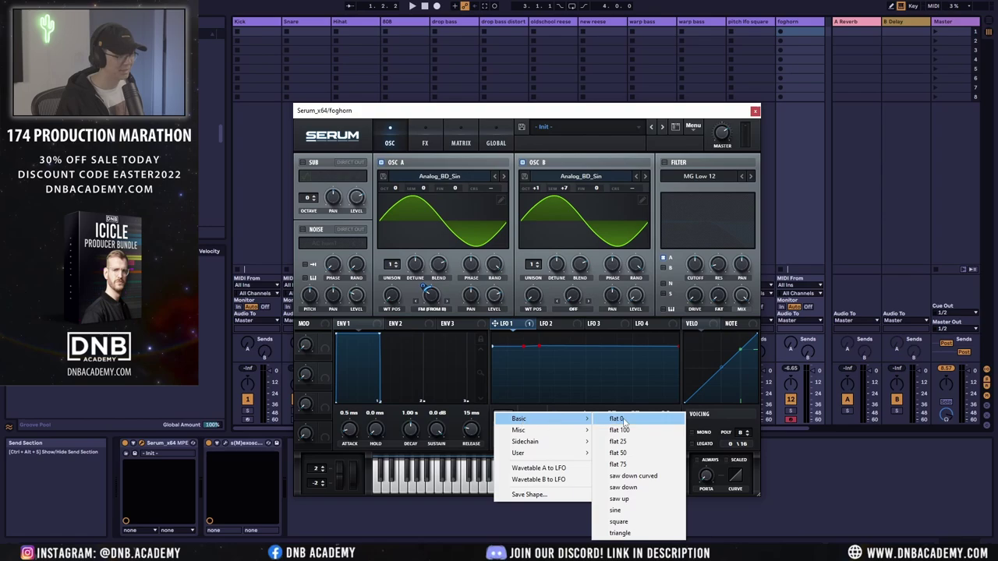
pyautogui.click(623, 420)
pyautogui.doubleClick(530, 401)
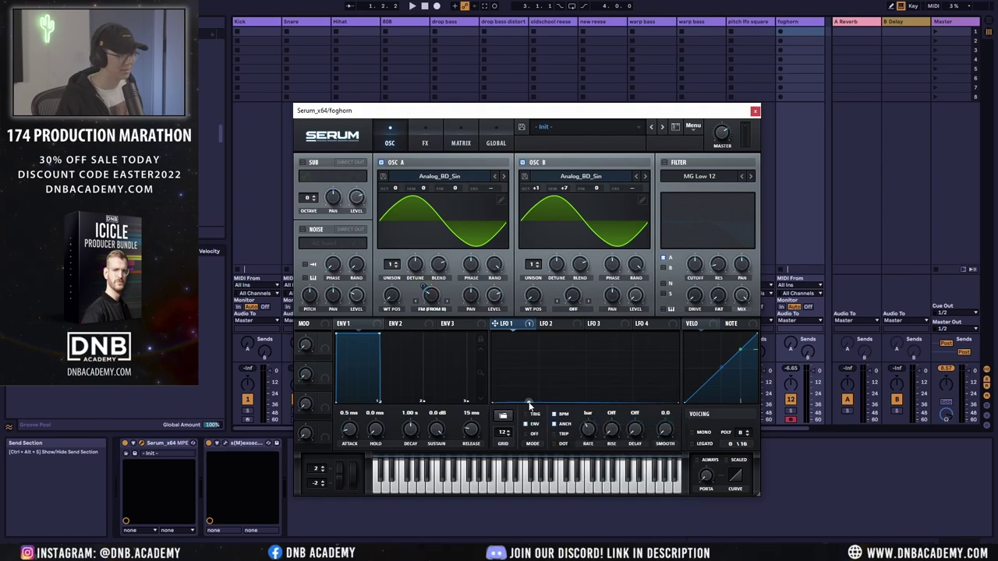
pyautogui.moveTo(530, 401); pyautogui.dragTo(537, 271)
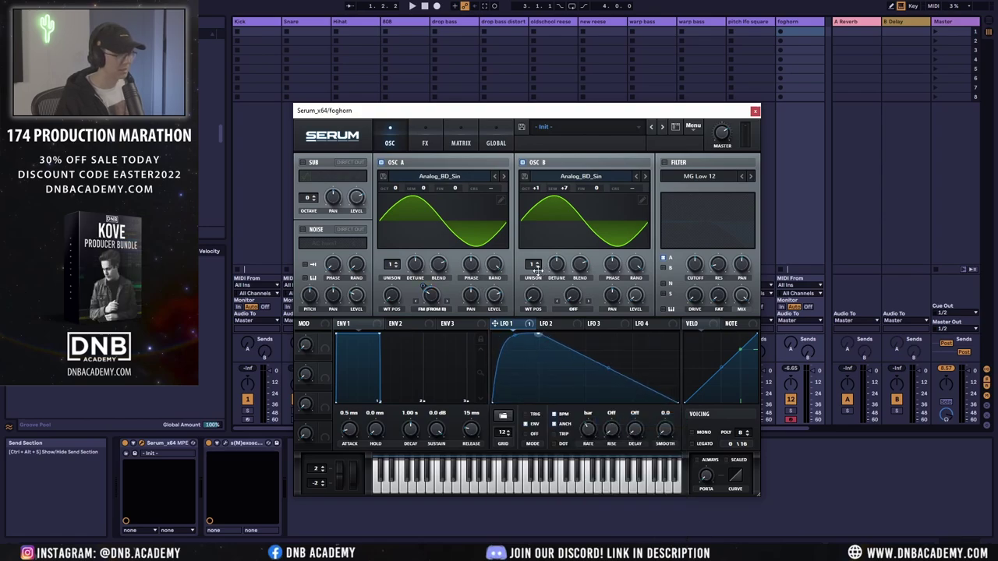
pyautogui.moveTo(525, 346); pyautogui.dragTo(518, 376)
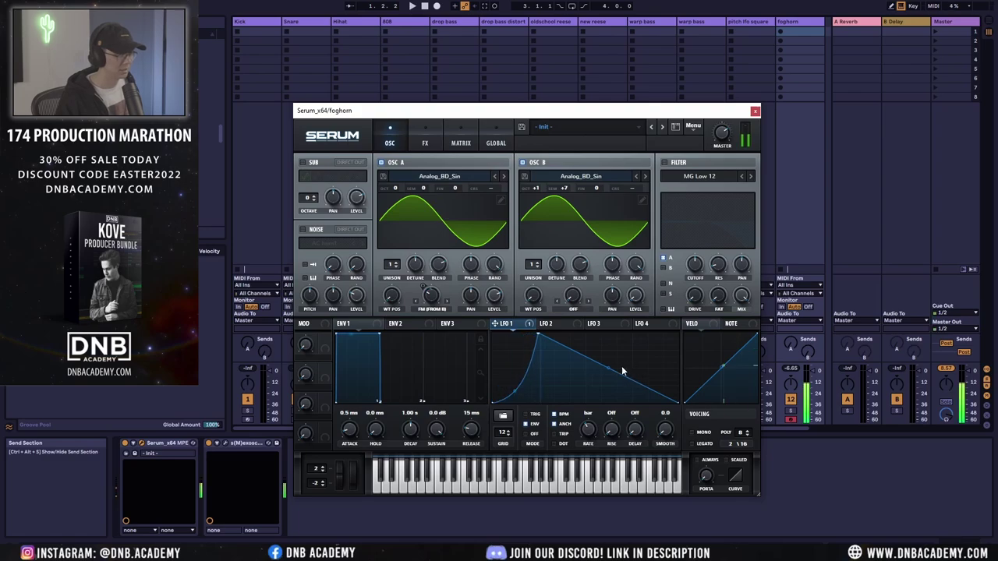
pyautogui.moveTo(608, 368); pyautogui.dragTo(607, 358)
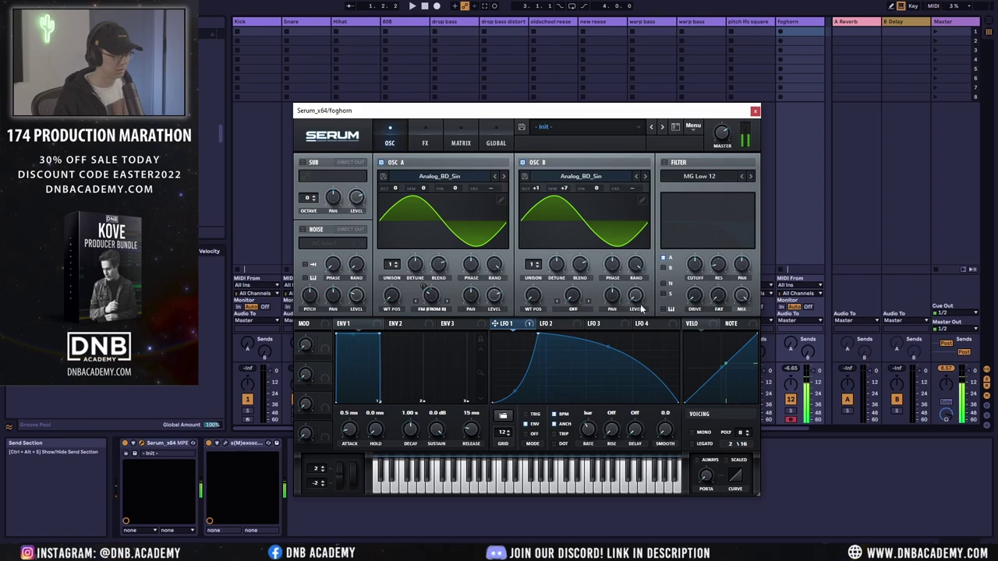
# Step: Enable the filter as MG Low 24 with its cutoff at about 198 Hz, and modulate the cutoff with LFO 1 by 24
pyautogui.click(665, 162)
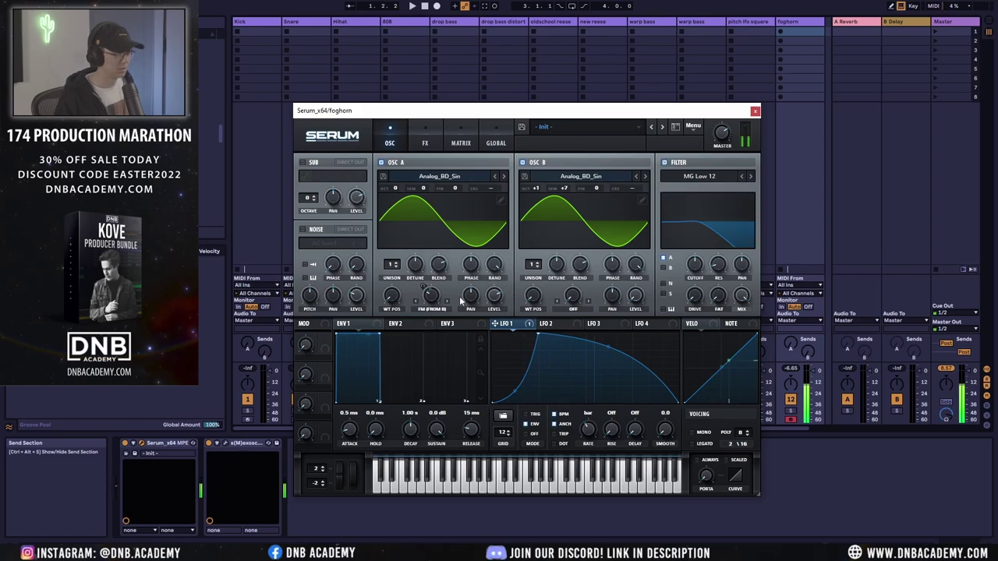
pyautogui.moveTo(695, 269); pyautogui.dragTo(698, 285)
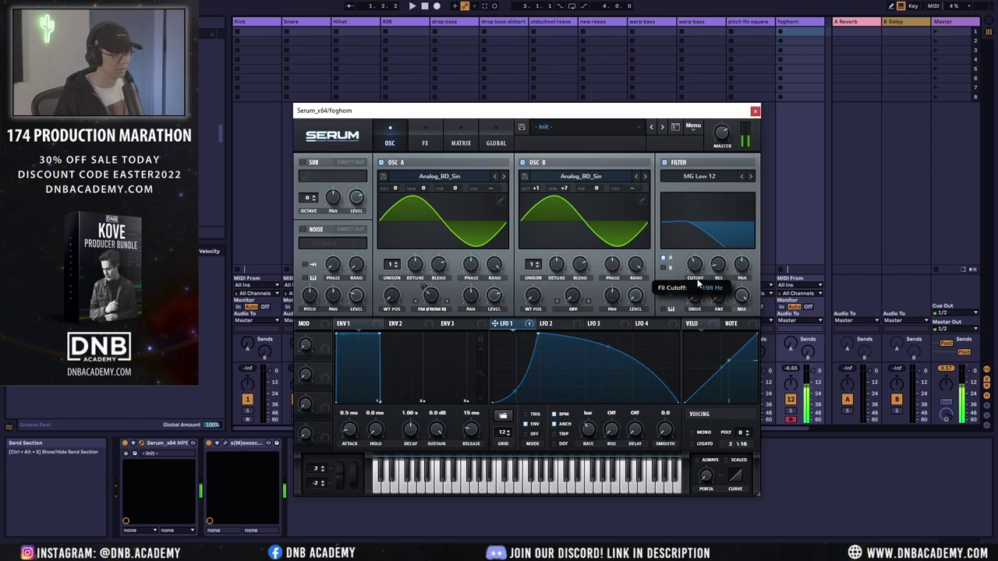
pyautogui.click(751, 176)
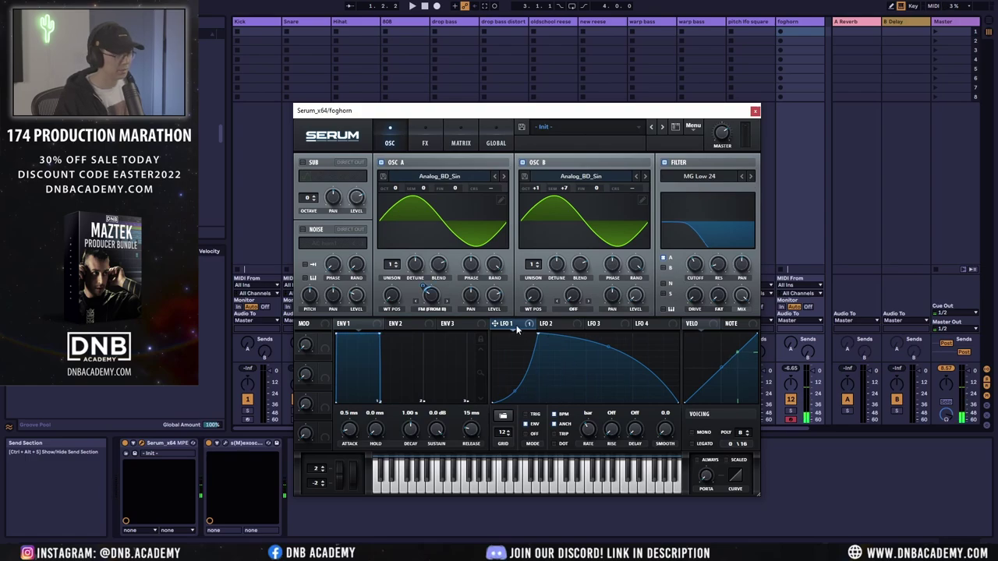
pyautogui.moveTo(653, 268); pyautogui.dragTo(694, 265)
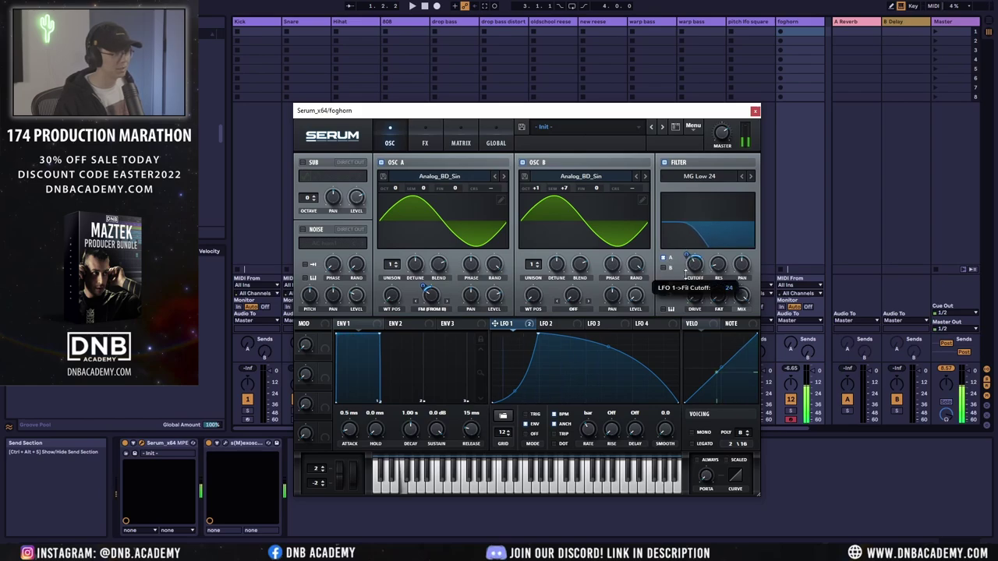
pyautogui.moveTo(698, 270)
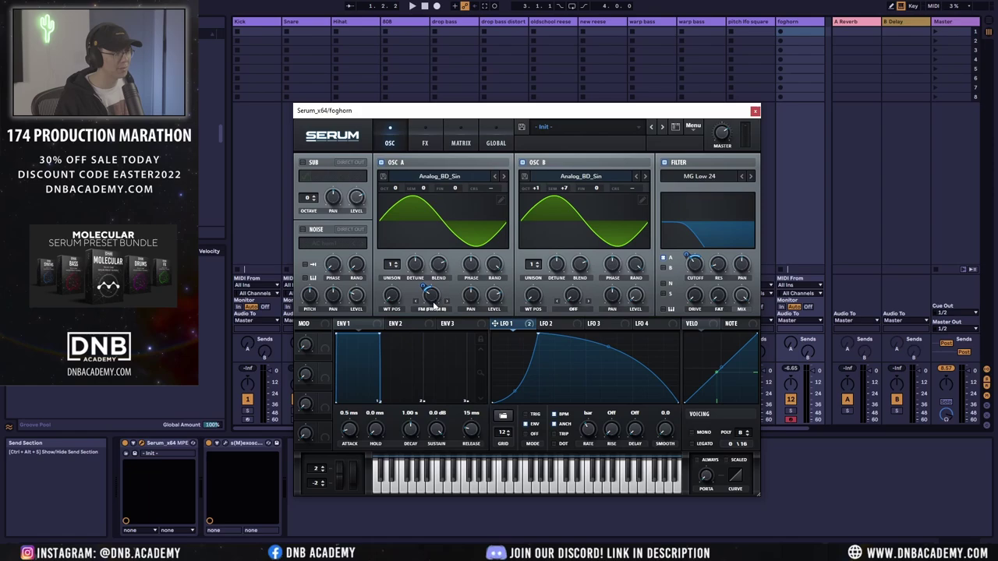
# Step: Add Tube distortion to the effects chain and route LFO 1 to its drive
pyautogui.click(425, 144)
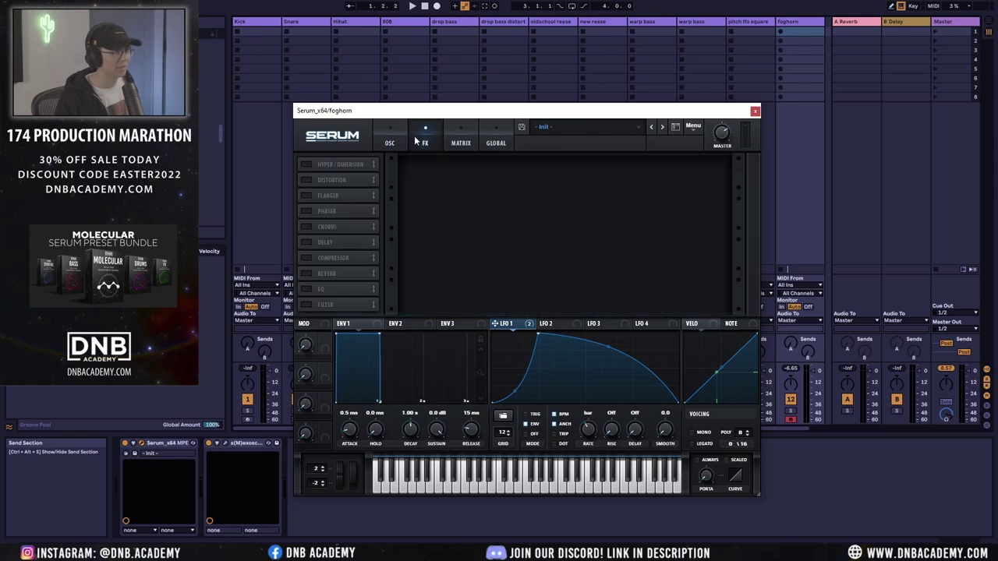
pyautogui.click(306, 180)
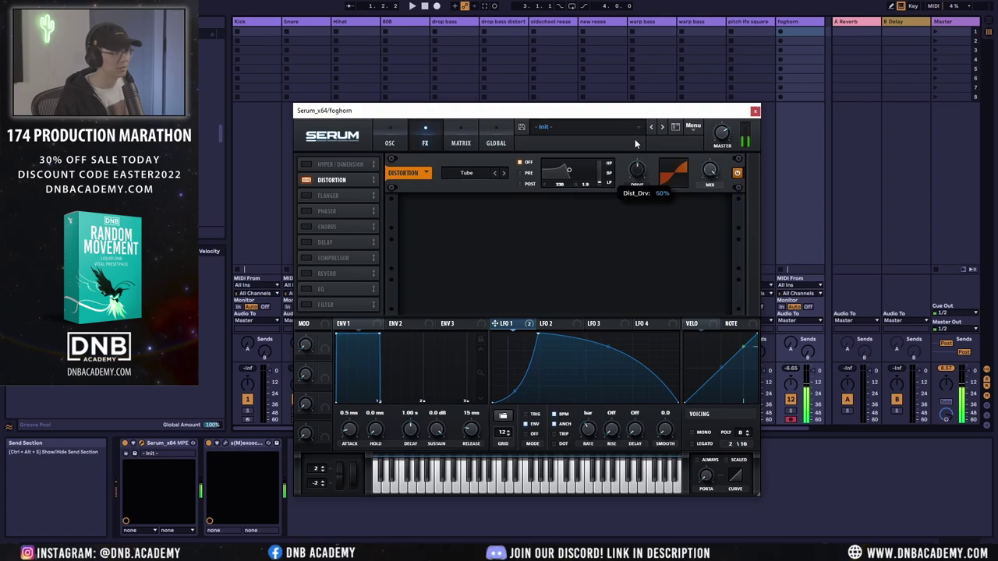
pyautogui.moveTo(630, 179); pyautogui.dragTo(633, 157)
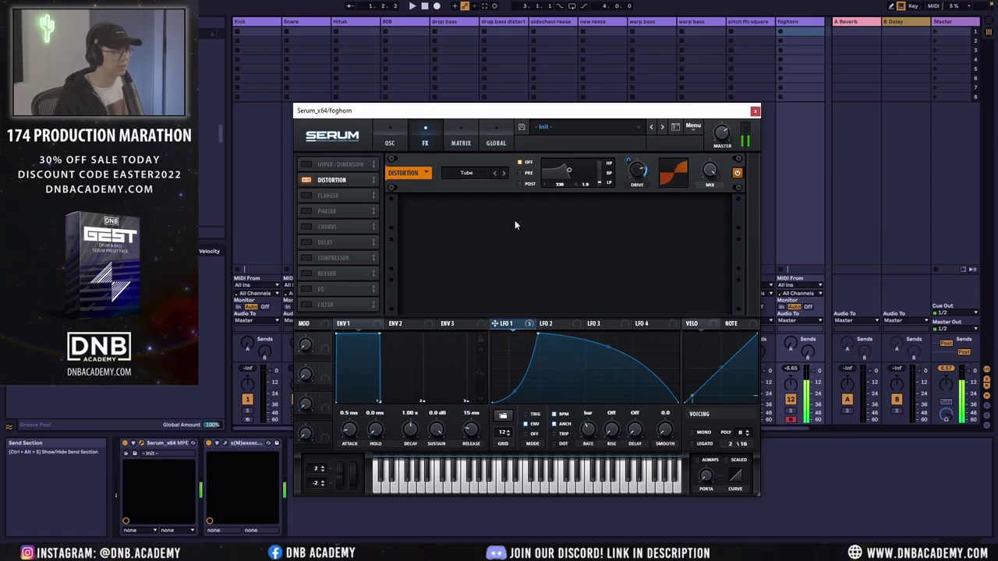
# Step: Set oscillator B's octave to +2
pyautogui.click(390, 140)
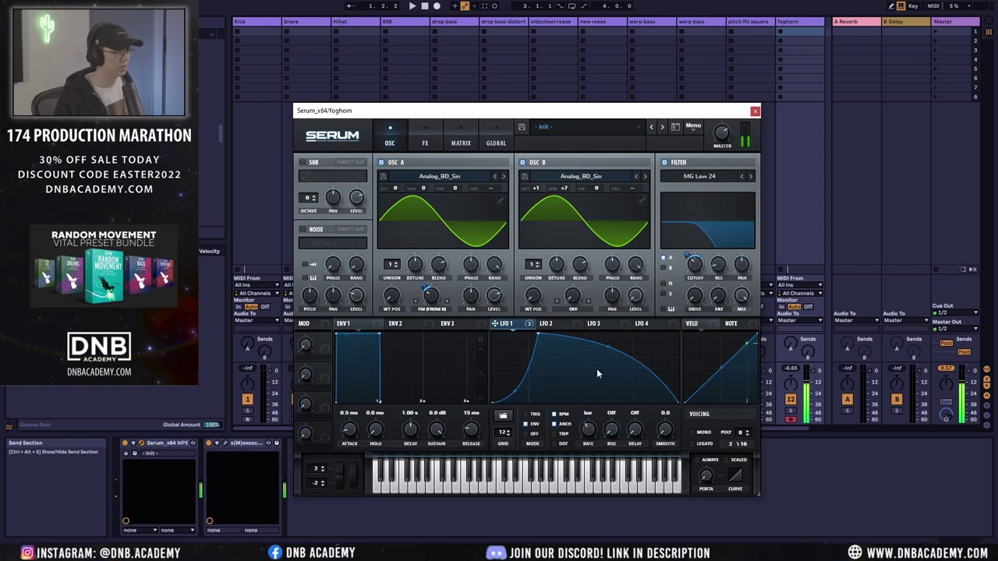
pyautogui.moveTo(536, 189); pyautogui.dragTo(538, 181)
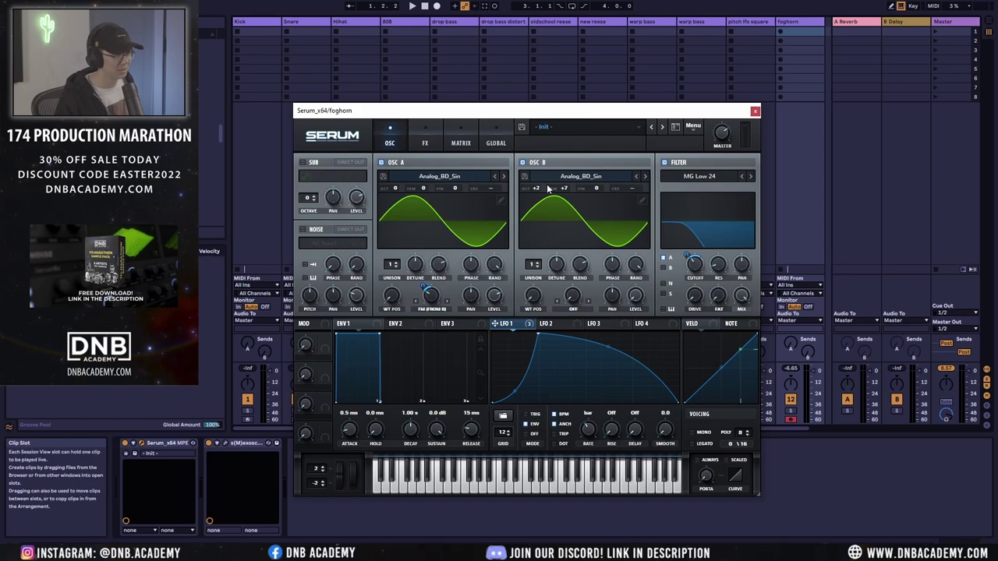
# Step: Add a Hall reverb with low cut 60%, decay 3.7 s, a larger size and a low mix, and set the voicing to mono
pyautogui.click(425, 141)
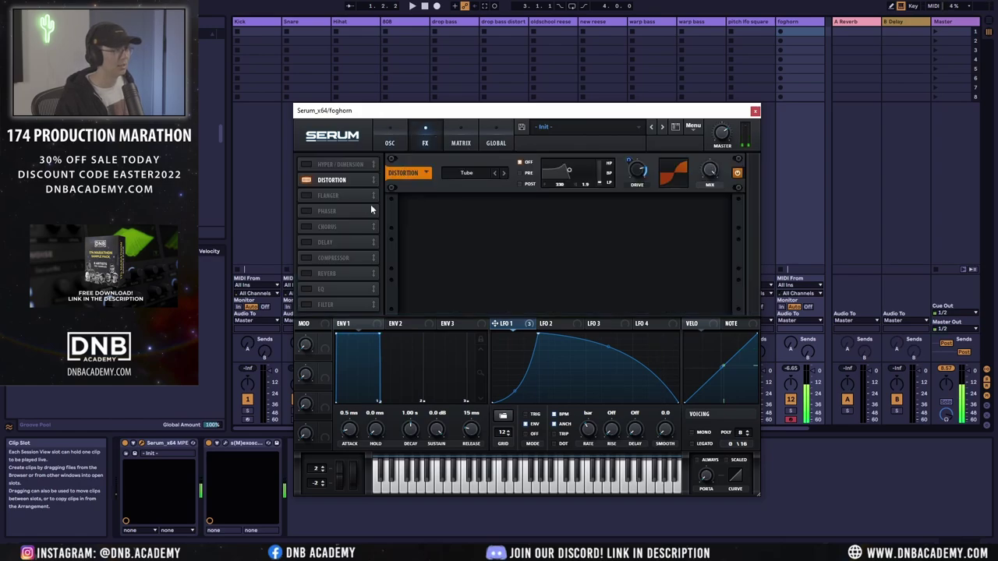
pyautogui.click(328, 272)
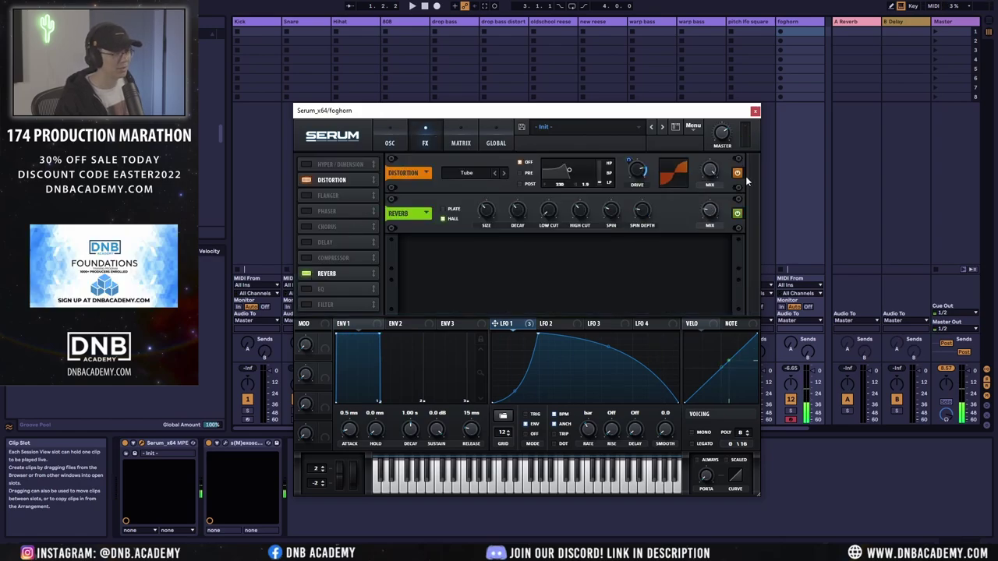
pyautogui.moveTo(712, 234)
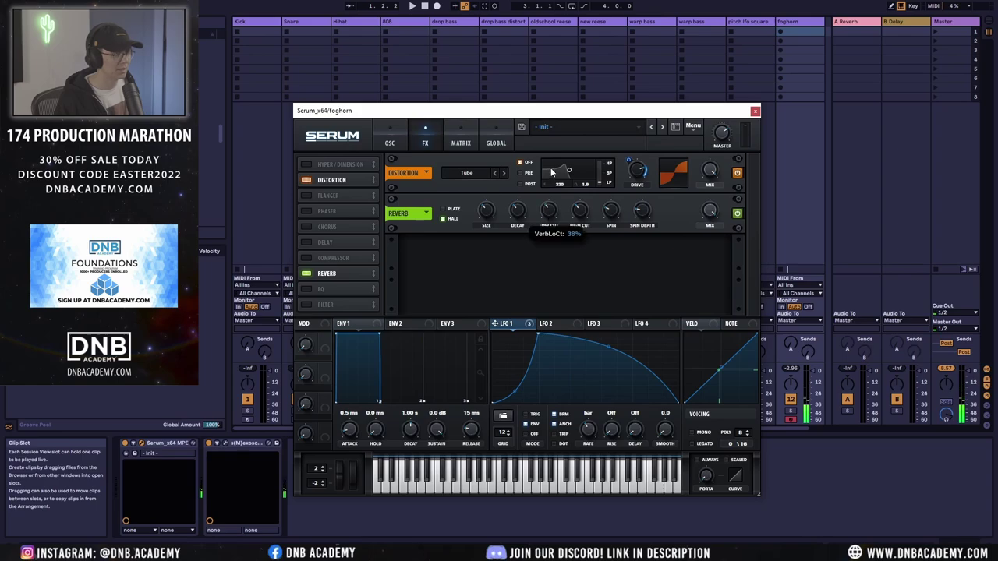
pyautogui.moveTo(551, 167); pyautogui.dragTo(548, 209)
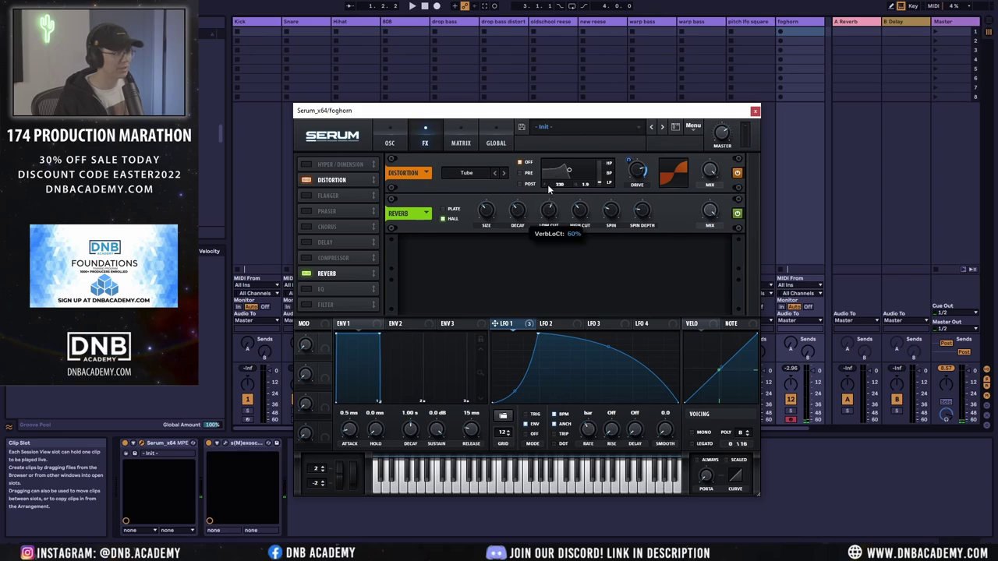
pyautogui.moveTo(710, 209); pyautogui.dragTo(711, 225)
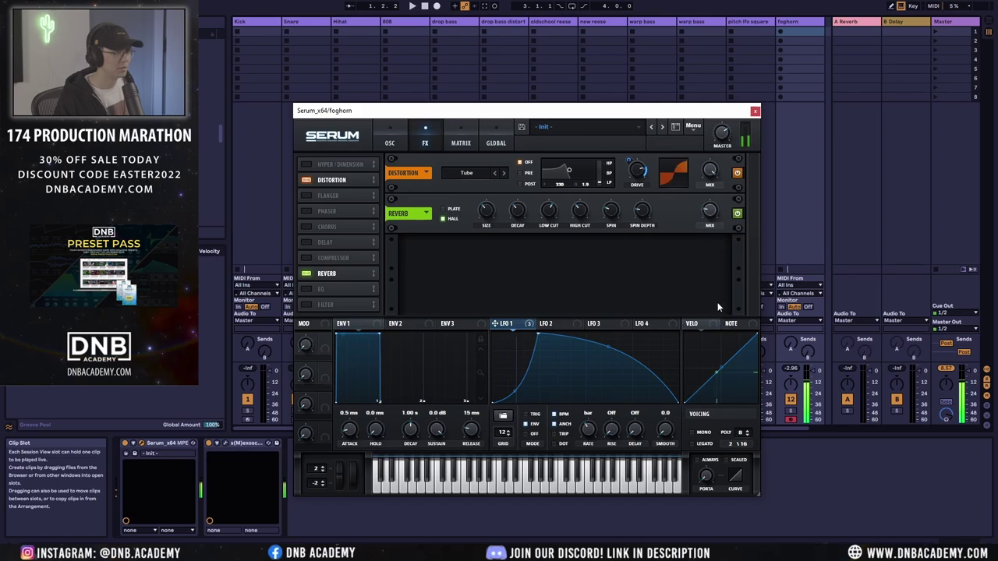
pyautogui.moveTo(520, 220)
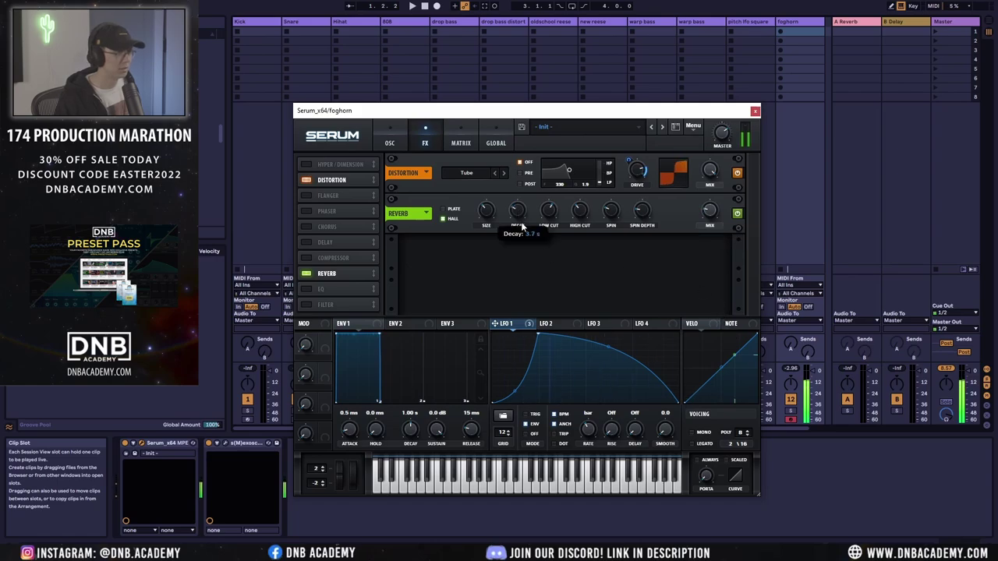
pyautogui.moveTo(493, 222); pyautogui.dragTo(492, 190)
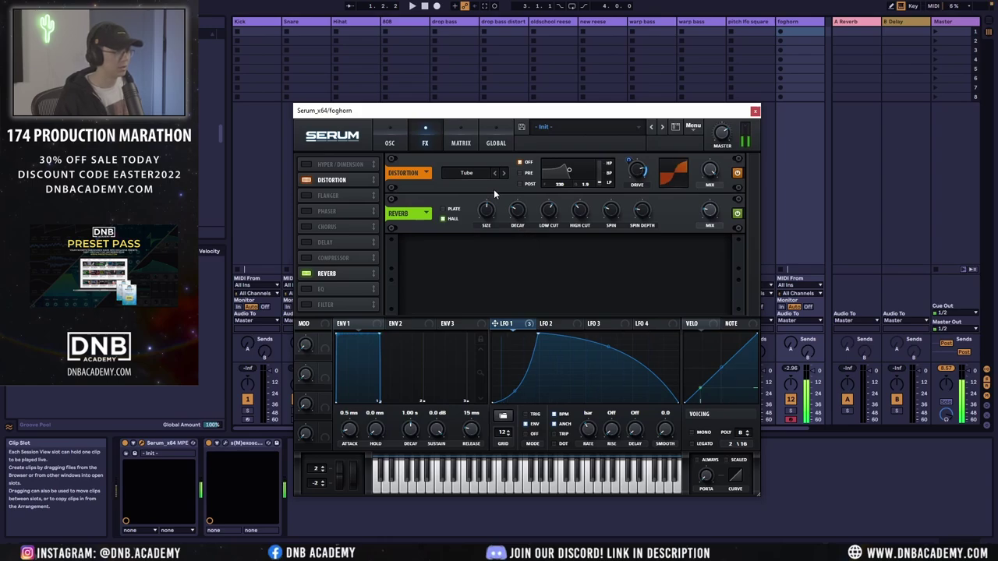
pyautogui.click(704, 434)
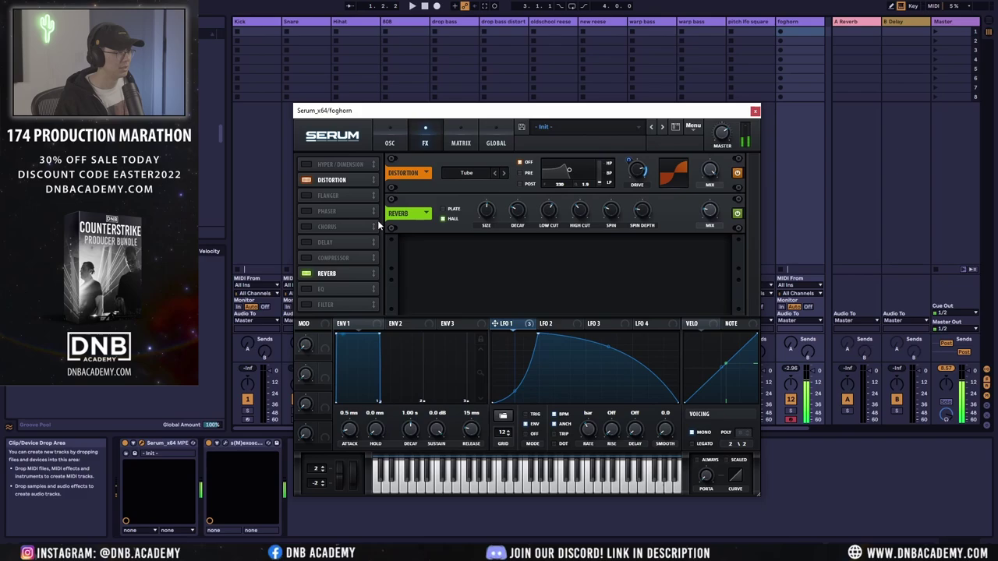
# Step: Insert an EQ between the distortion and the reverb, and boost its high-band gain
pyautogui.moveTo(331, 273); pyautogui.dragTo(331, 197)
pyautogui.click(313, 293)
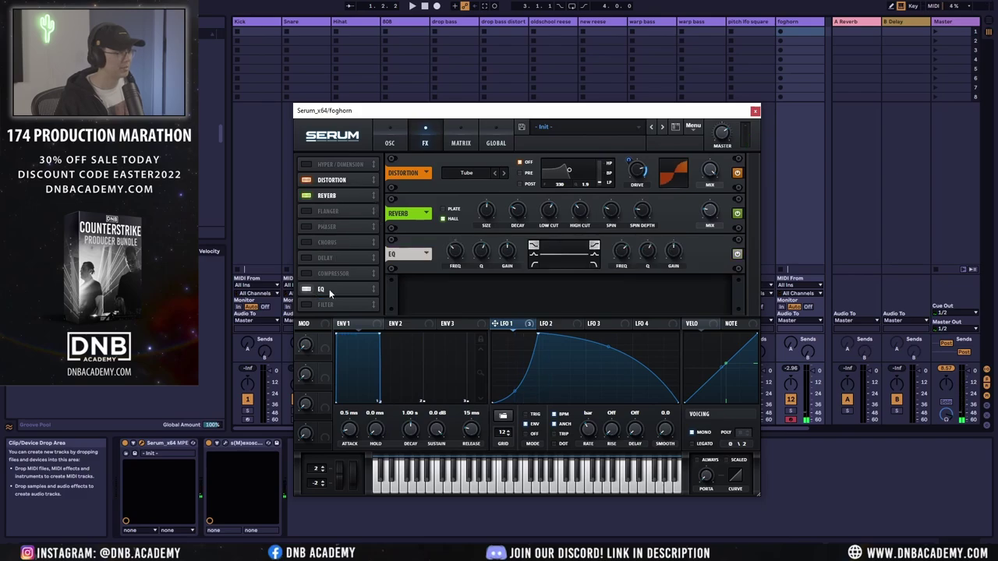
pyautogui.moveTo(331, 295); pyautogui.dragTo(329, 195)
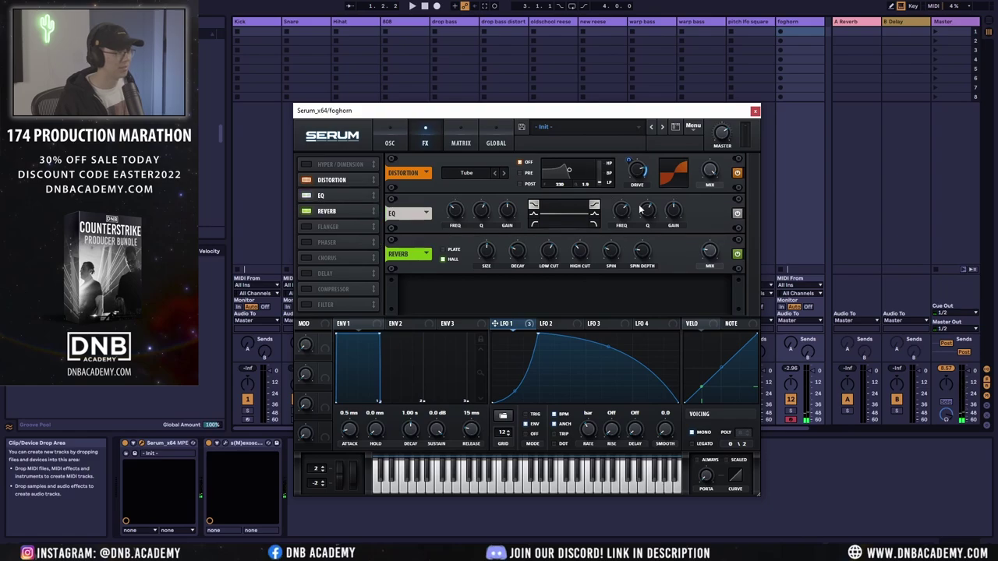
pyautogui.moveTo(675, 209); pyautogui.dragTo(681, 199)
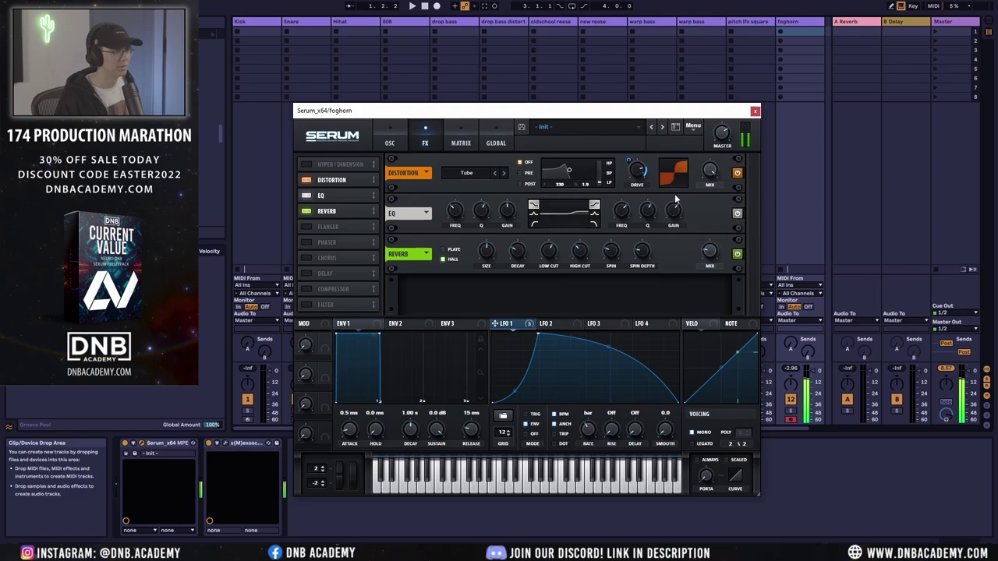
# Step: Save the patch as the preset "DNB Academy Foghorn" in the User folder
pyautogui.click(392, 140)
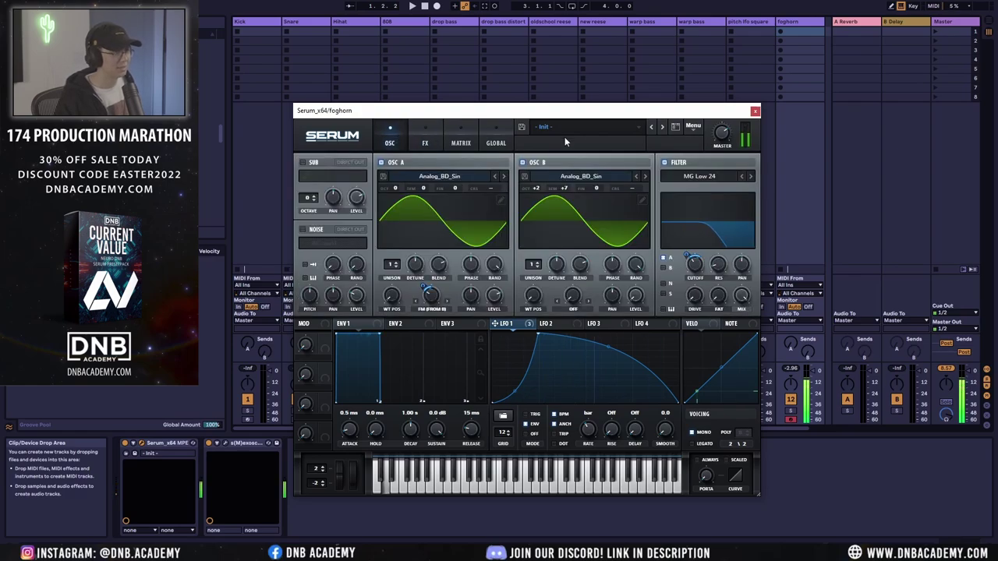
pyautogui.click(521, 127)
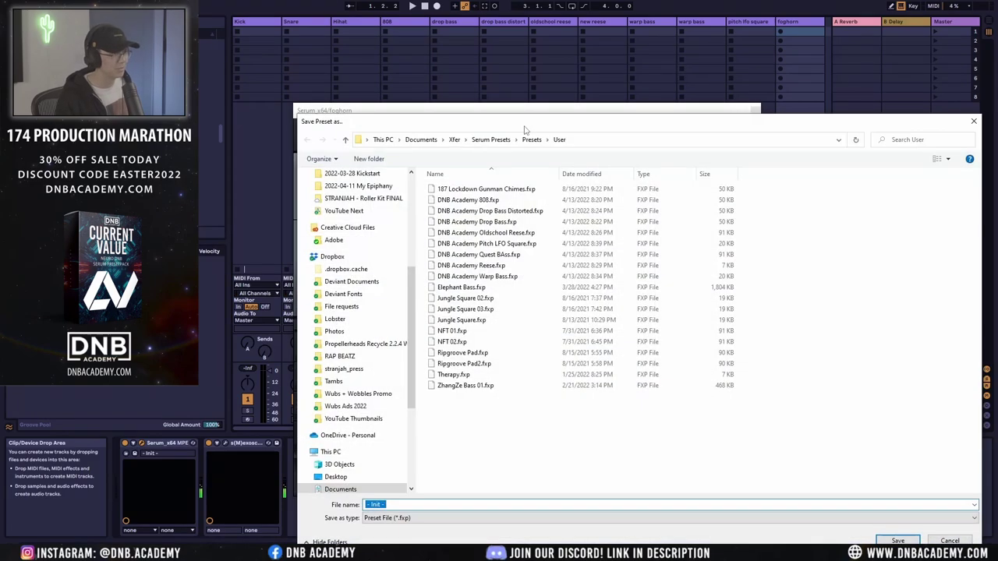
pyautogui.write('dnb')
pyautogui.press('Down')
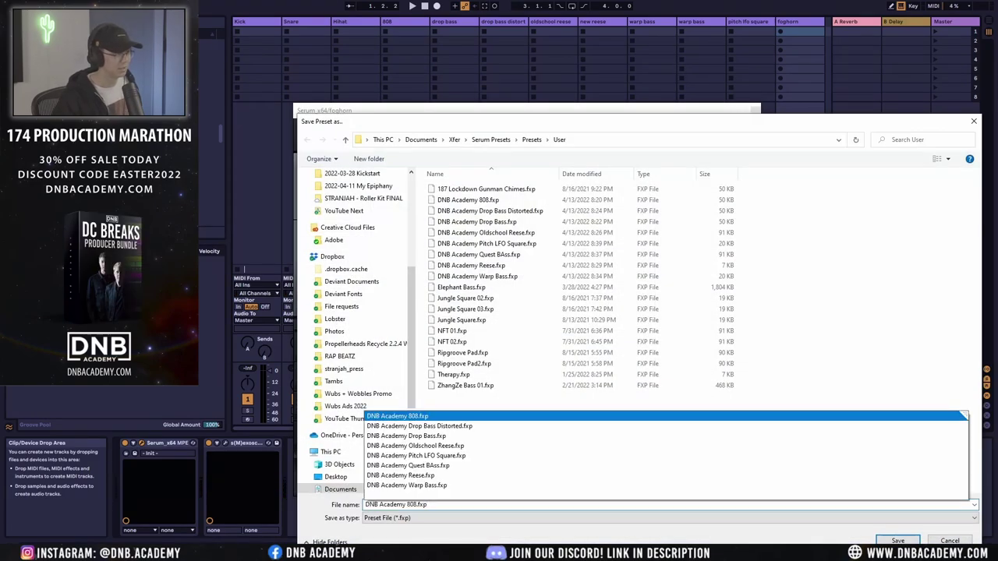
pyautogui.click(526, 130)
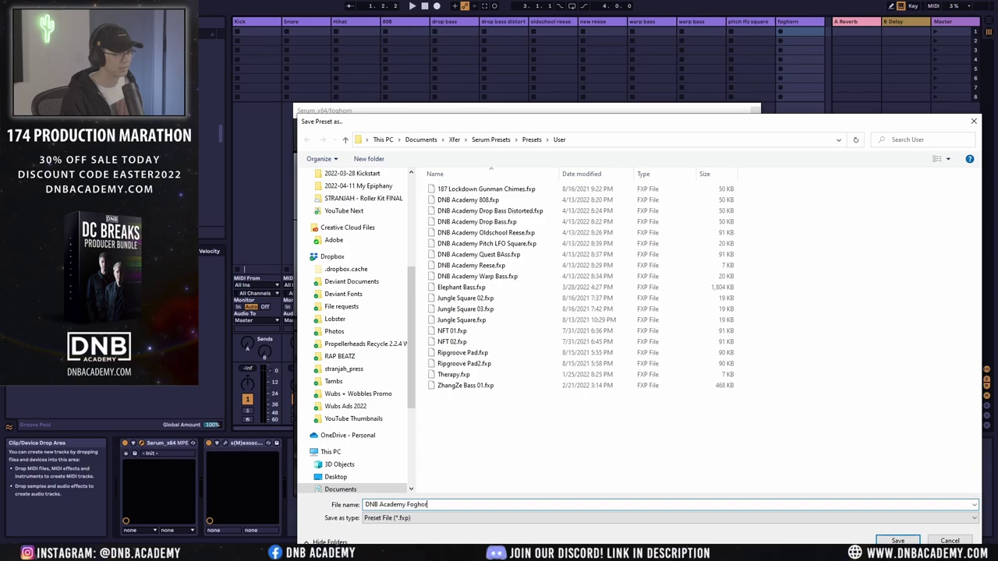
pyautogui.press('Return')
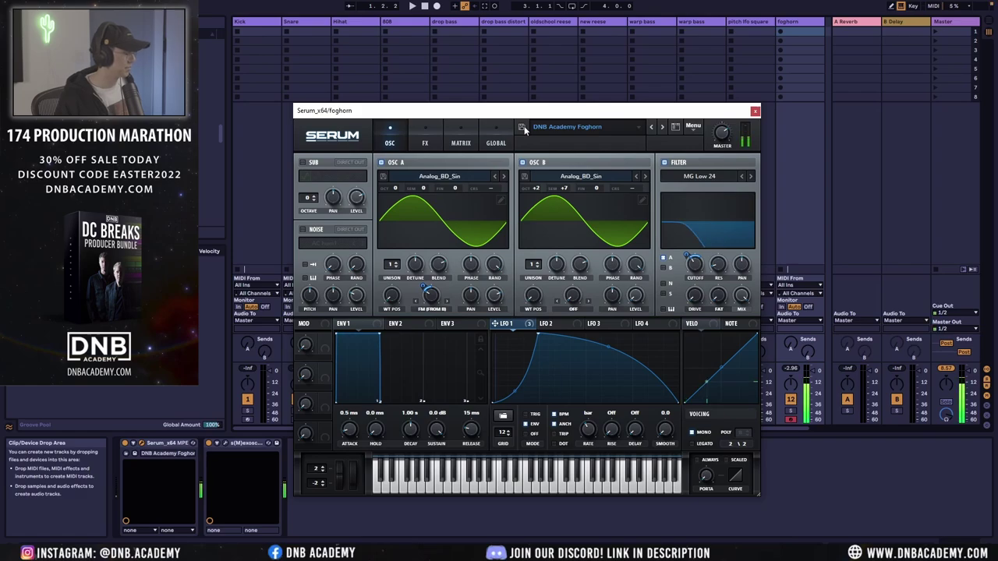
# Step: Add a new track after foghorn by duplicating it and name the copy "noise bass"
pyautogui.click(755, 111)
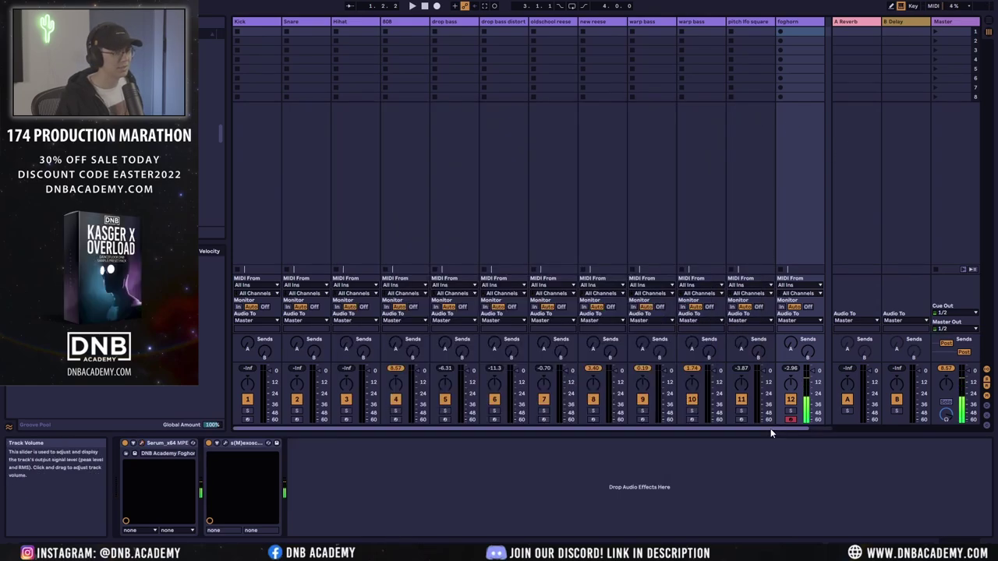
pyautogui.hscroll(1, 770, 429)
pyautogui.click(744, 24)
pyautogui.hotkey('ctrl', 'd')
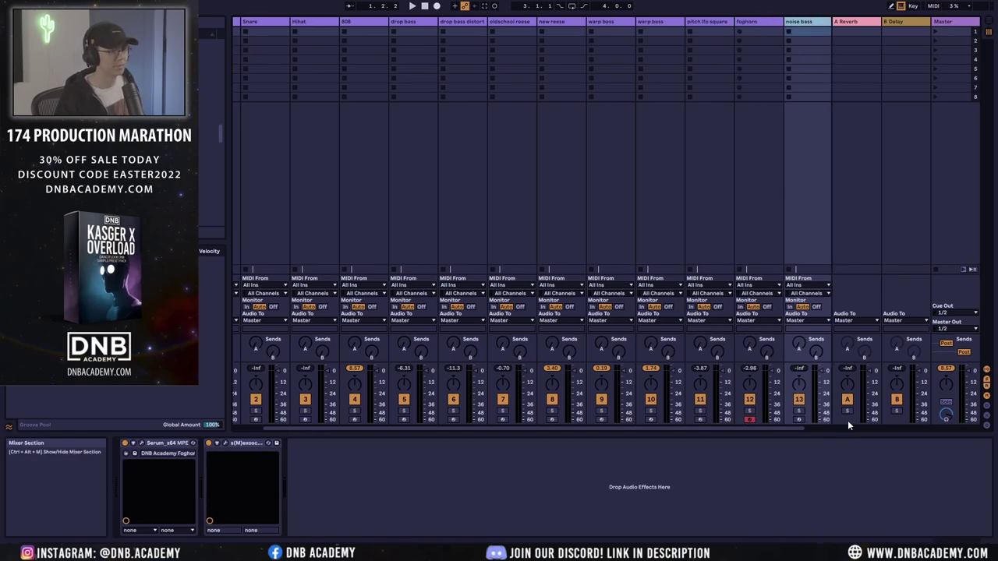
# Step: Initialise the Serum preset on the noise bass track and load the Analog_BD_Sin wavetable in oscillator A
pyautogui.click(144, 444)
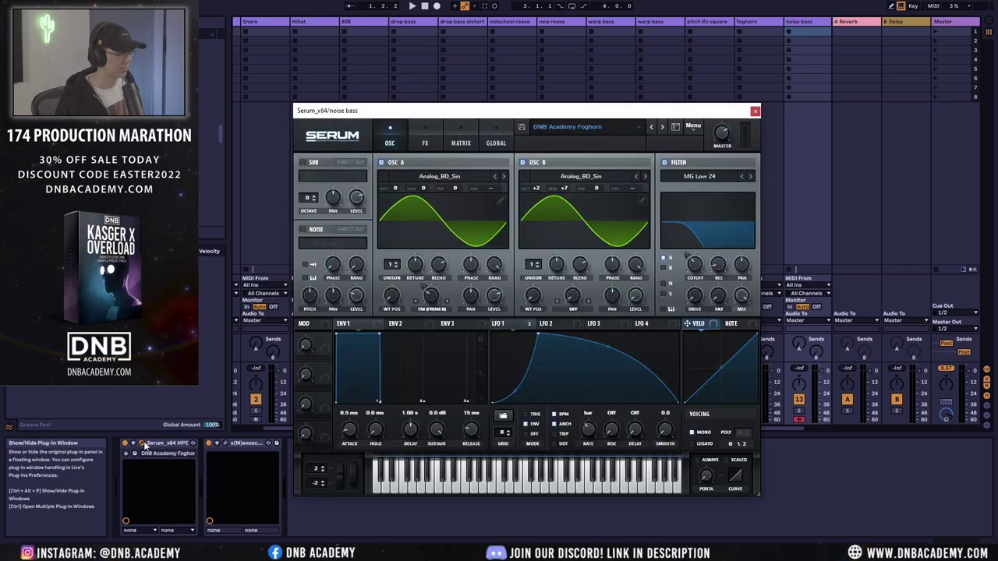
pyautogui.click(694, 126)
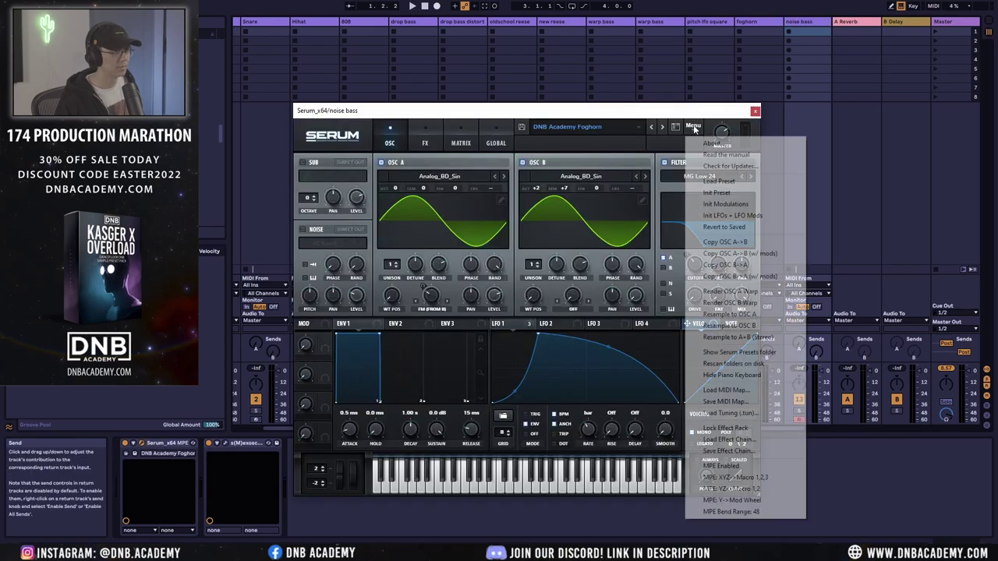
pyautogui.click(720, 194)
pyautogui.click(439, 176)
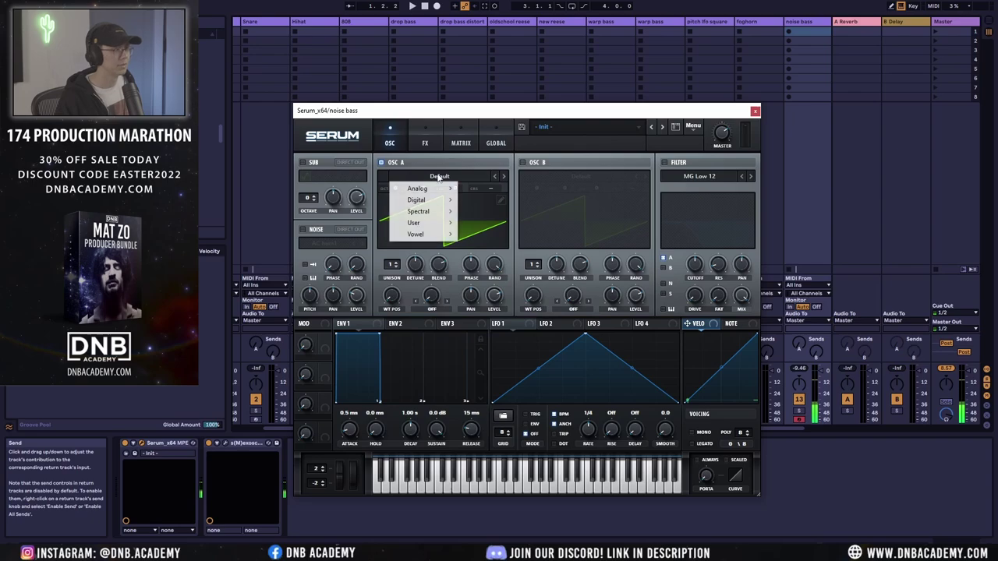
pyautogui.moveTo(462, 191)
pyautogui.click(479, 208)
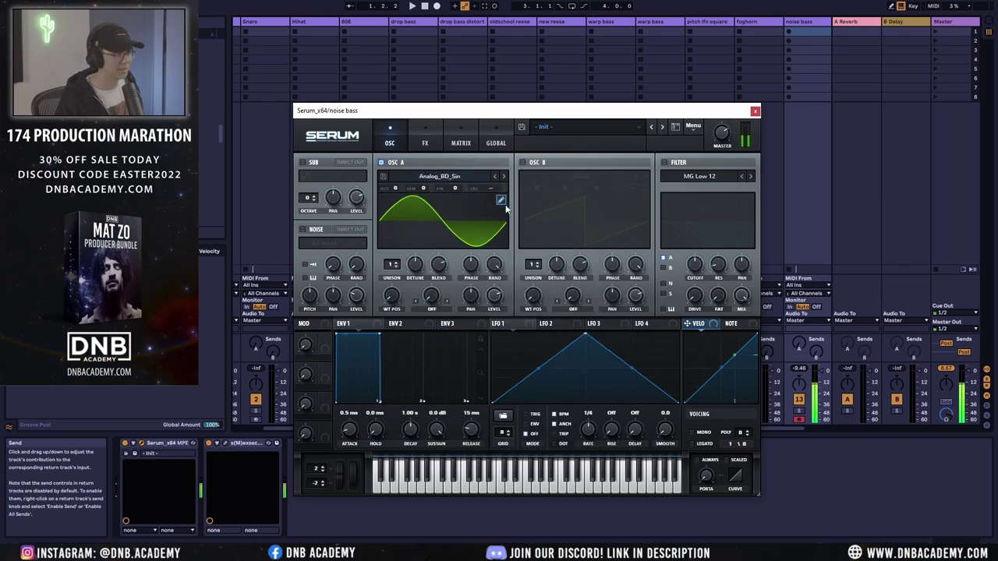
# Step: Enable the noise oscillator and load the BrightWhite sample from the Analog category
pyautogui.click(302, 229)
pyautogui.click(336, 246)
pyautogui.moveTo(338, 258)
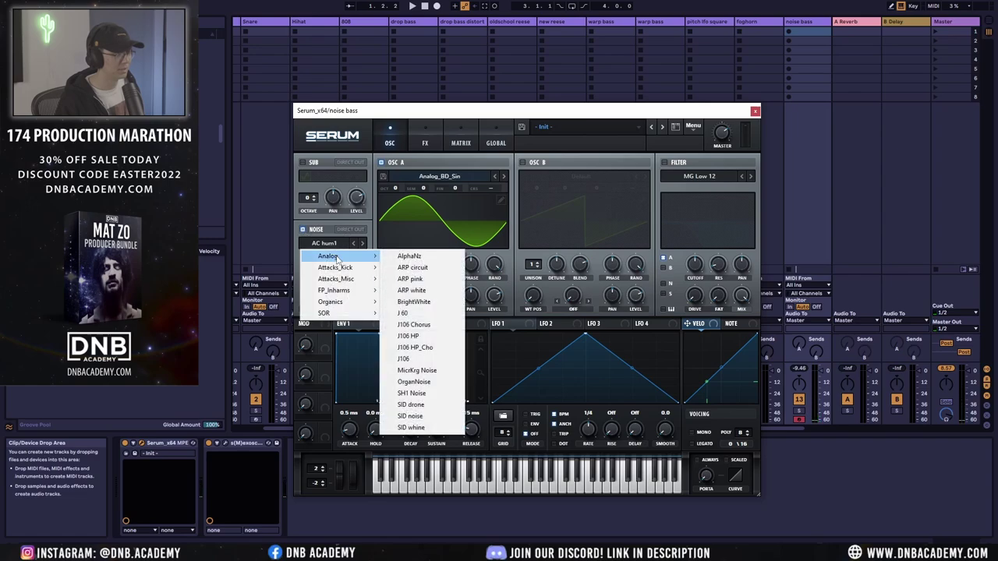
pyautogui.click(413, 302)
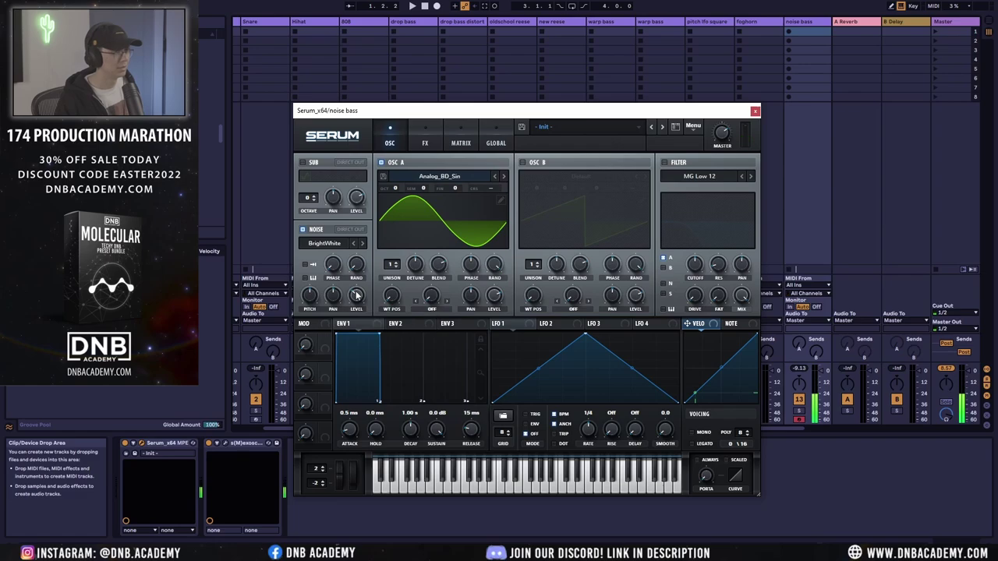
# Step: Enable a High 12 filter routed only to the noise oscillator and raise its cutoff
pyautogui.click(665, 162)
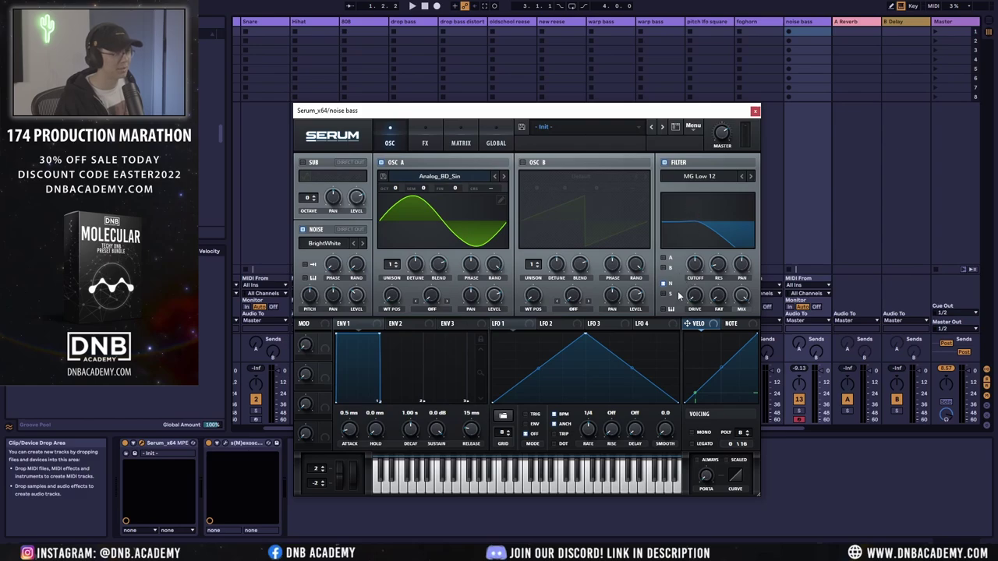
pyautogui.click(699, 177)
pyautogui.moveTo(690, 189)
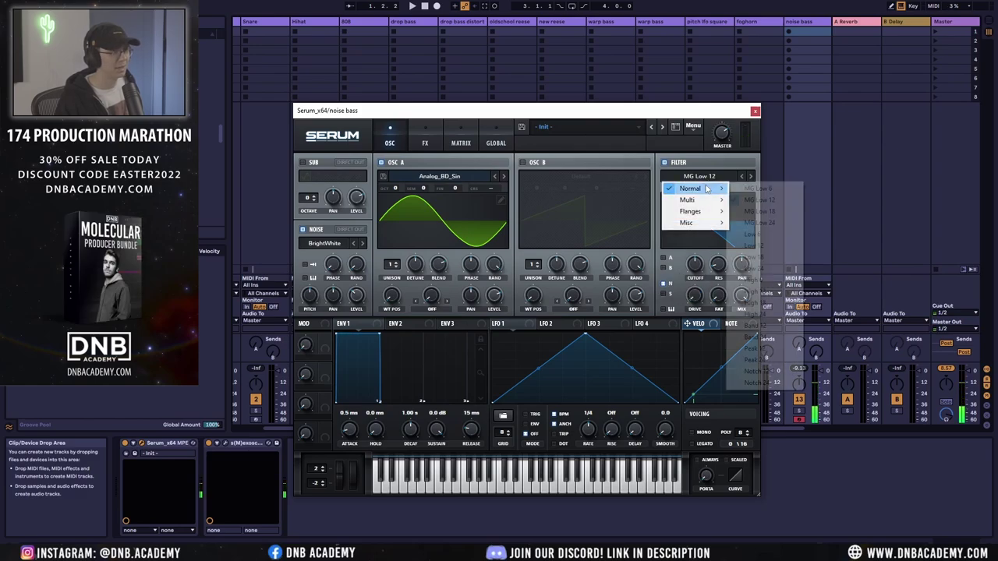
pyautogui.click(761, 290)
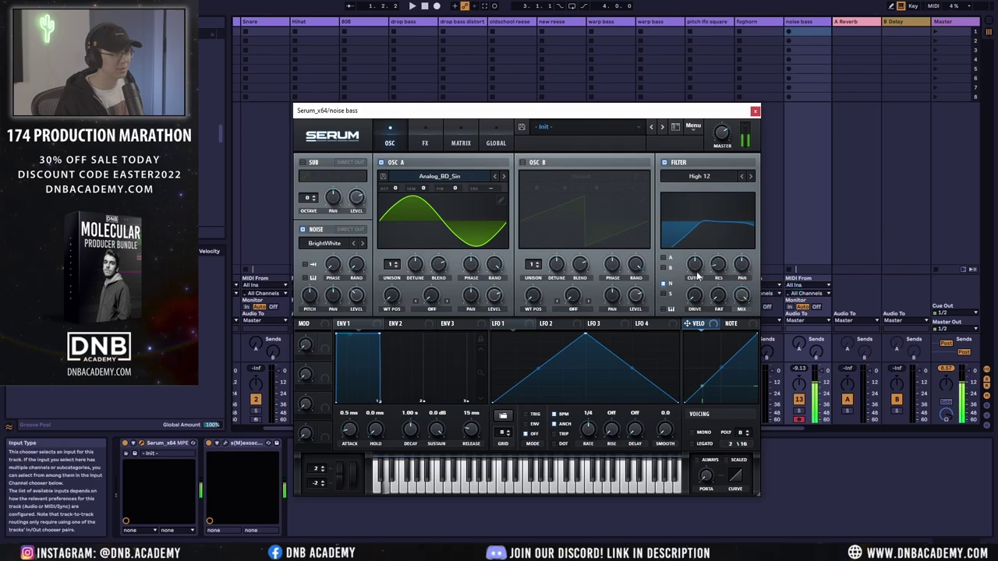
pyautogui.moveTo(697, 258); pyautogui.dragTo(697, 224)
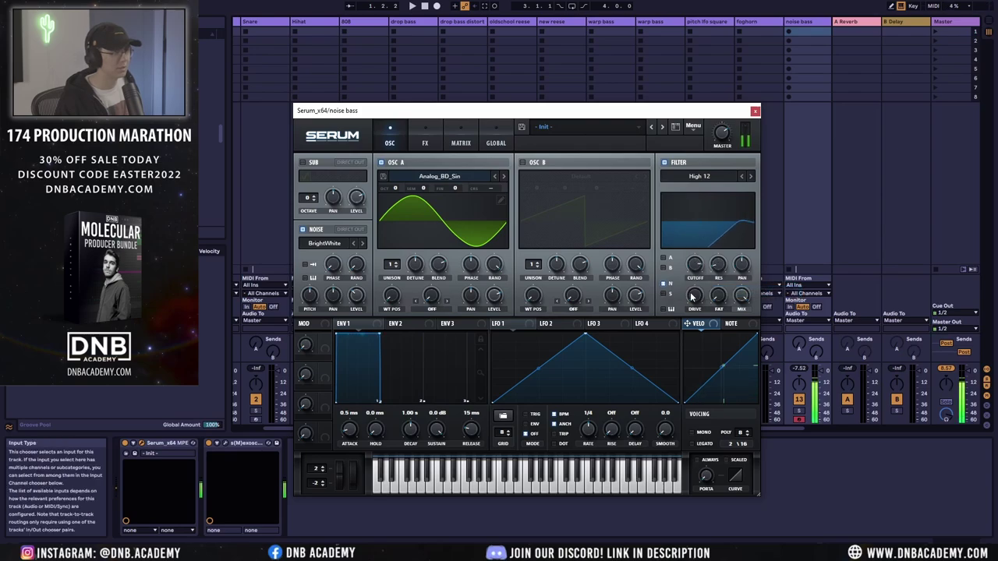
# Step: Set envelope 1's attack to 5.0 ms and reopen the Serum window to restore its display
pyautogui.click(351, 417)
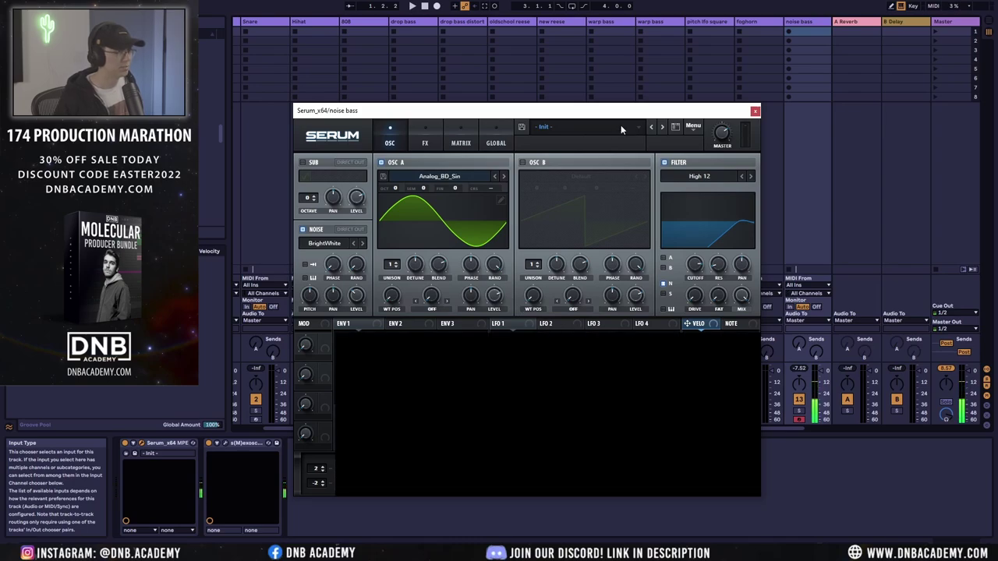
pyautogui.moveTo(452, 111); pyautogui.dragTo(428, 83)
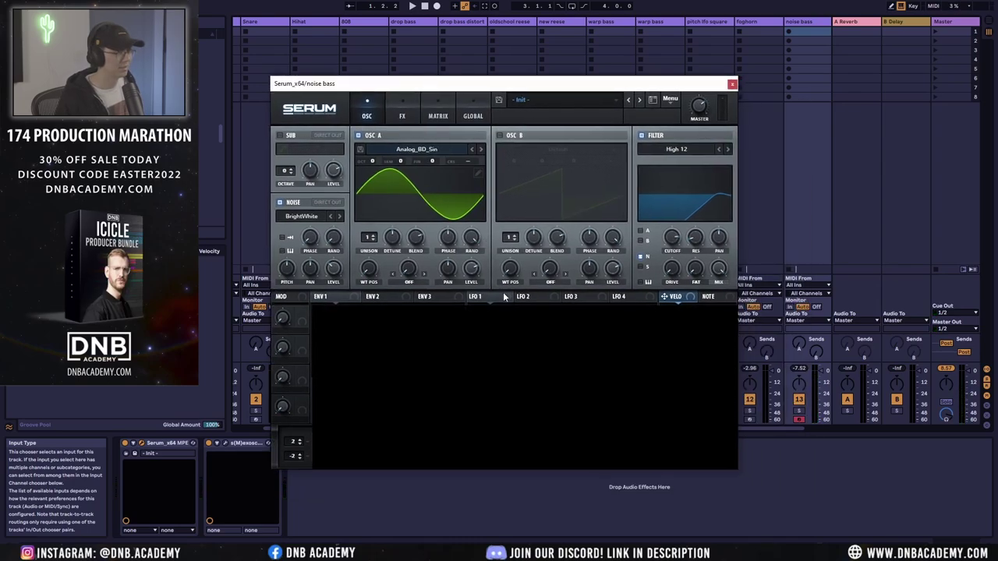
pyautogui.click(732, 85)
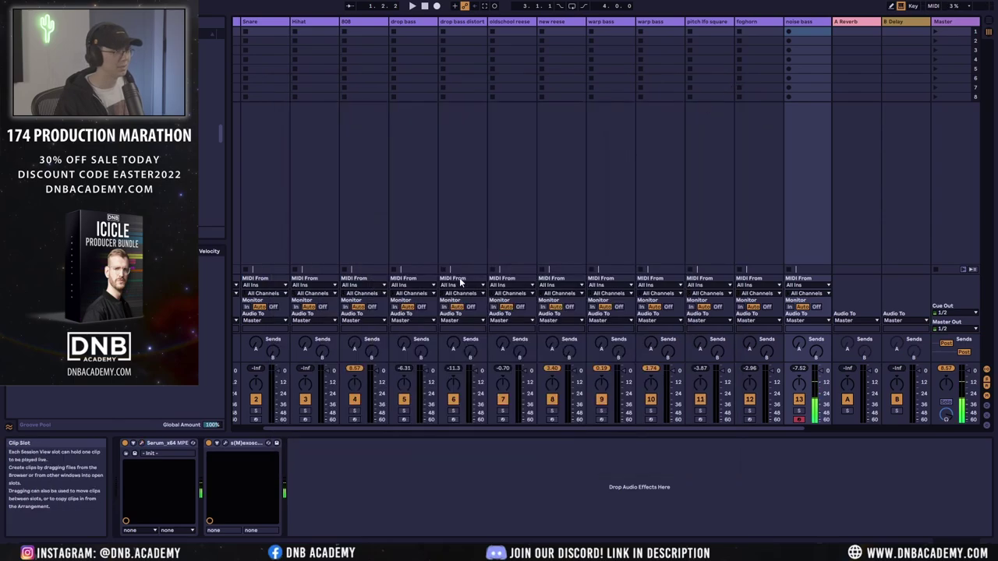
pyautogui.click(142, 444)
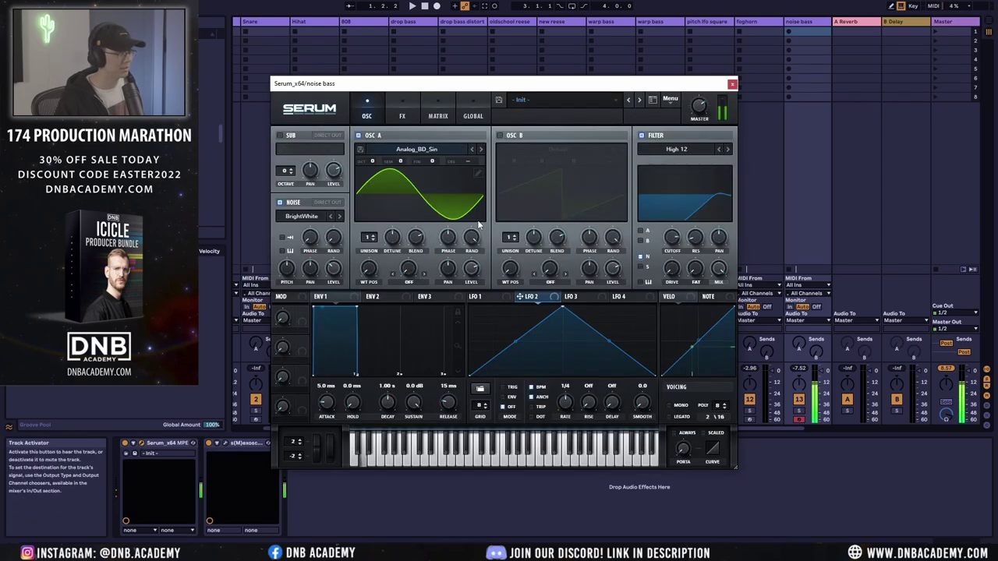
# Step: Enable the Tube distortion effect and raise envelope 1's attack to 21 ms
pyautogui.click(401, 107)
pyautogui.click(304, 152)
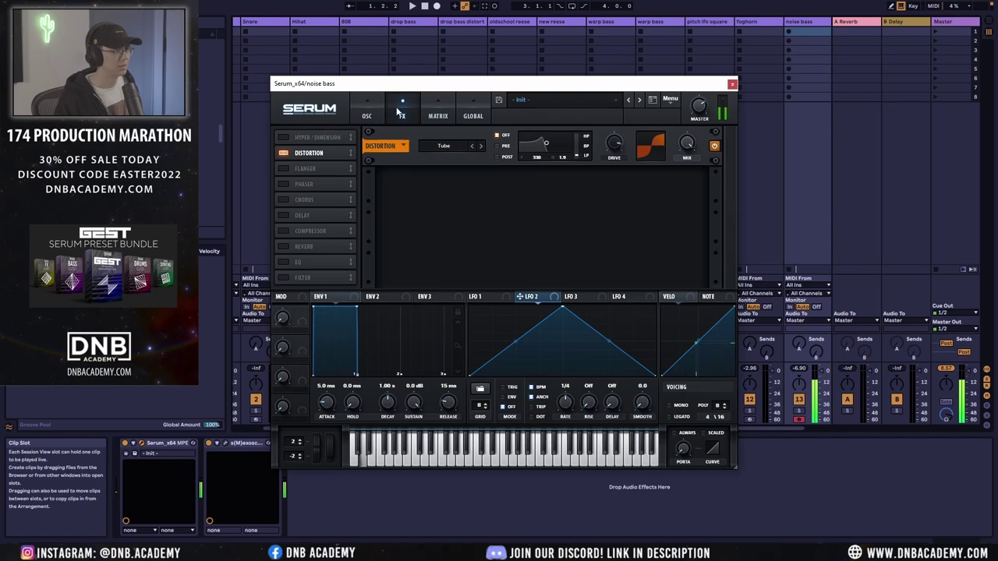
pyautogui.click(368, 109)
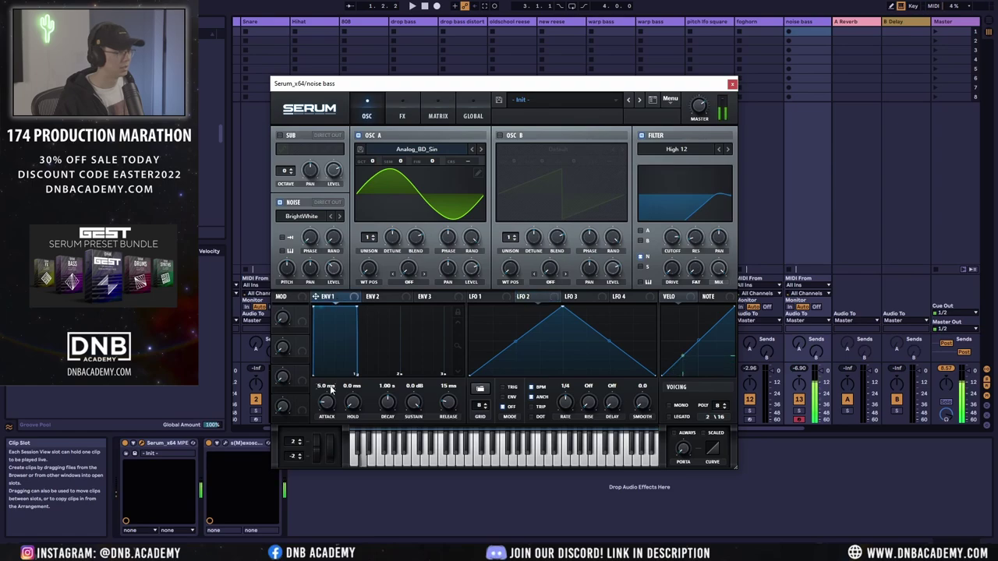
pyautogui.scroll(4, 333, 403)
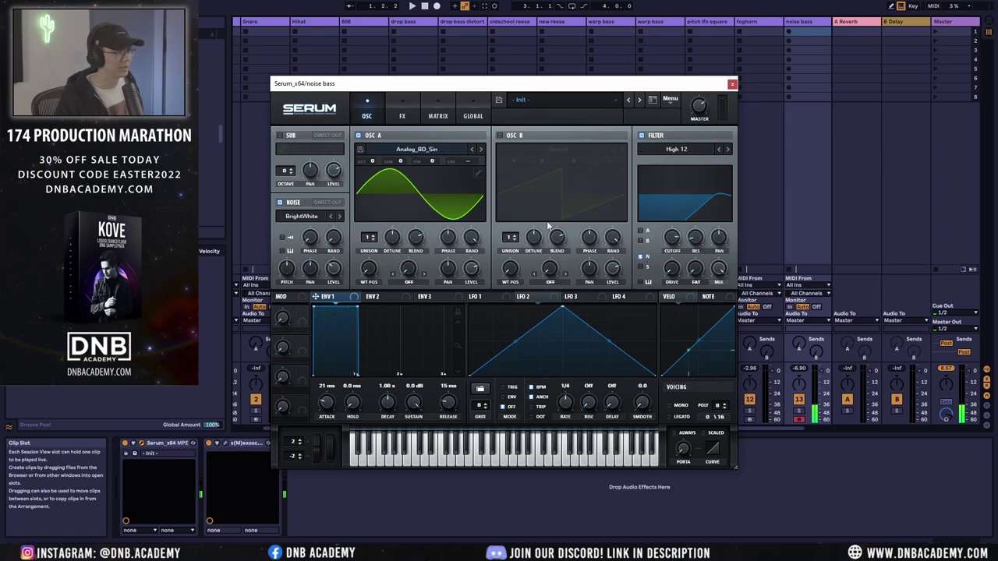
# Step: Modulate the oscillator A and noise levels with LFO 1 at a 1/8 rate, and raise the distortion drive to about 92%
pyautogui.click(483, 297)
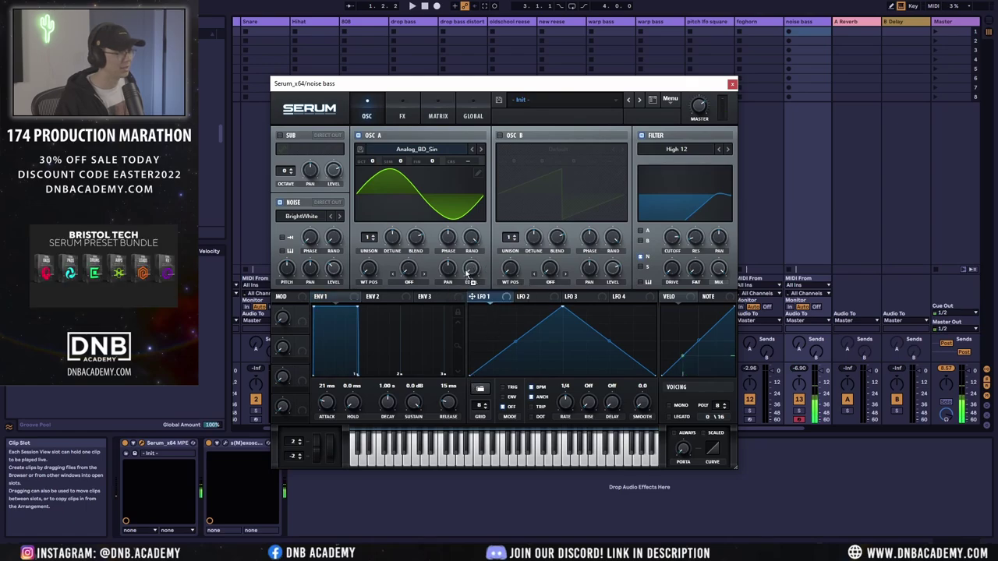
pyautogui.moveTo(468, 272); pyautogui.dragTo(332, 270)
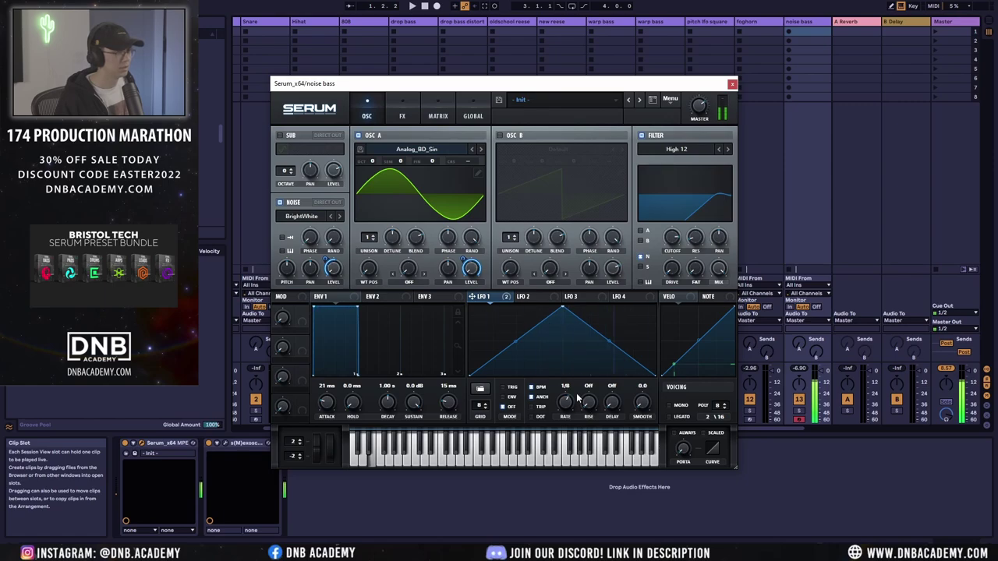
pyautogui.click(396, 108)
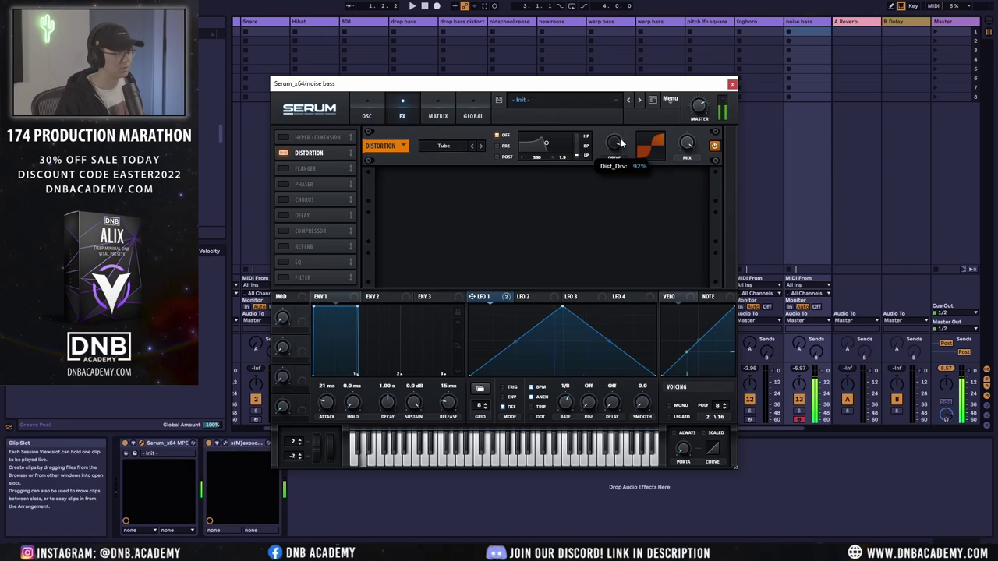
# Step: Raise the noise filter's cutoff to about 11840 Hz and change the filter type to High 24
pyautogui.click(372, 114)
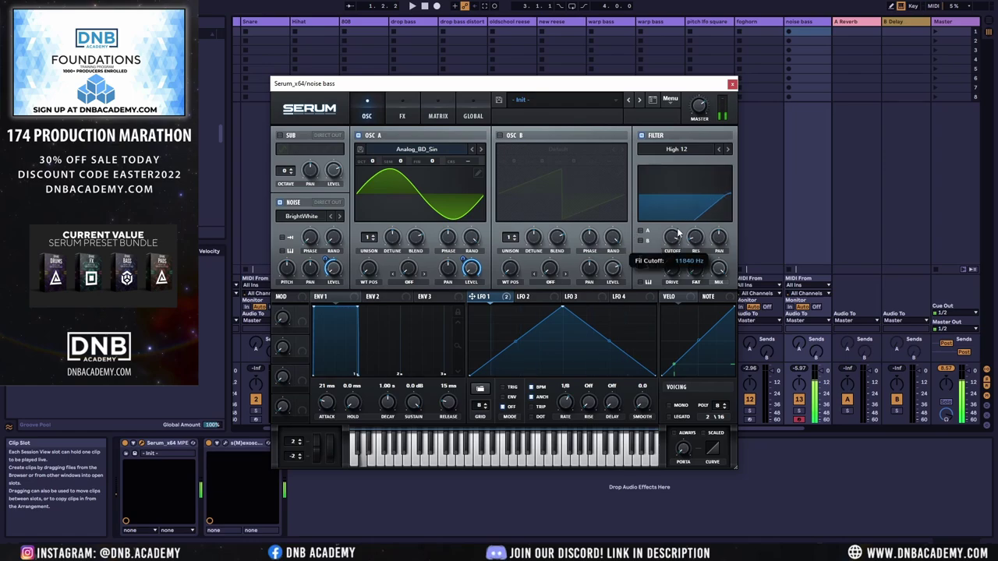
pyautogui.click(727, 149)
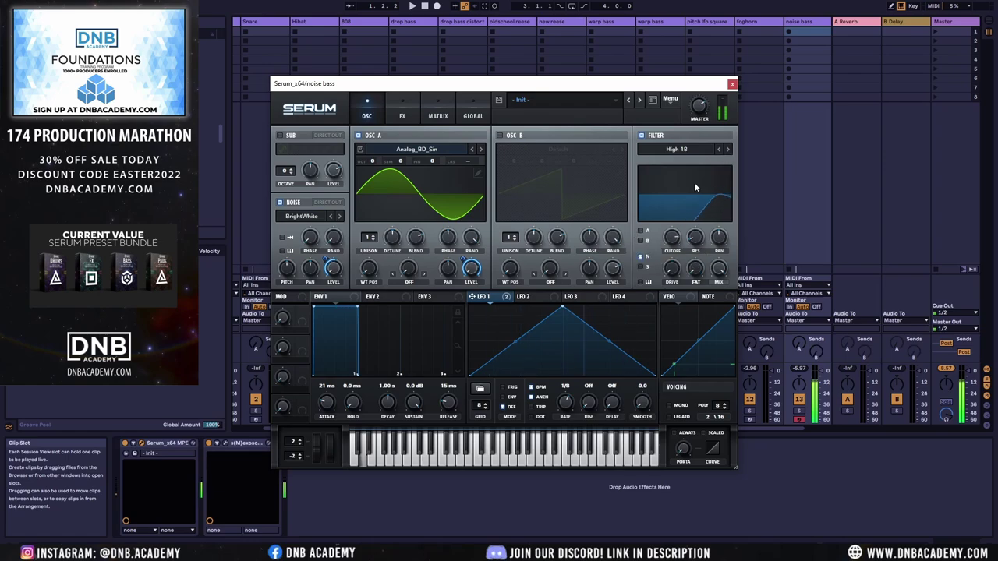
pyautogui.click(728, 149)
# Step: Audition alternative noise samples such as Waterworld, OrganNoise, SH1 Noise and SID drone in the noise oscillator
pyautogui.click(331, 217)
pyautogui.click(331, 217)
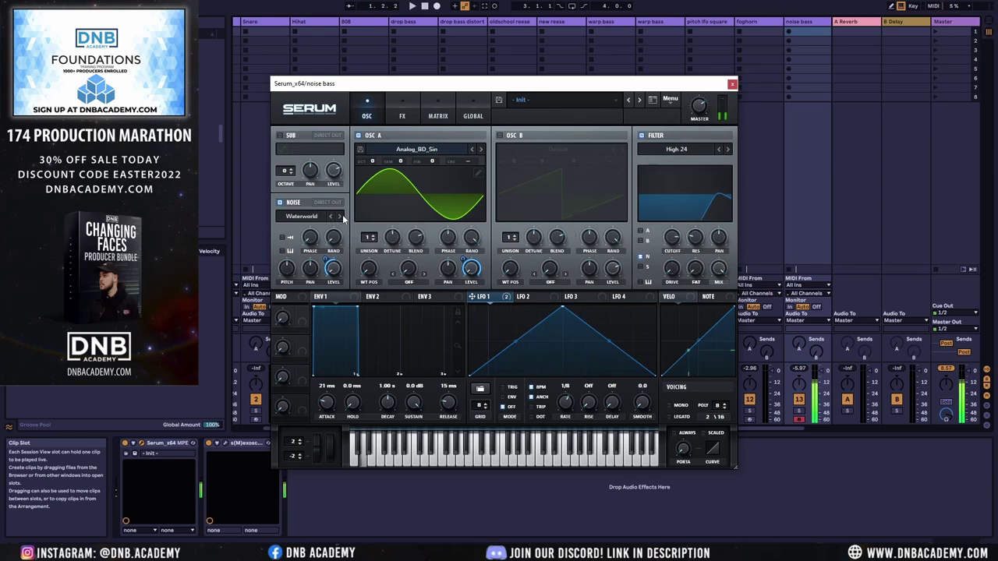
pyautogui.click(340, 216)
pyautogui.click(339, 217)
pyautogui.click(340, 217)
pyautogui.click(340, 217)
pyautogui.click(340, 217)
pyautogui.click(340, 217)
pyautogui.click(339, 218)
pyautogui.click(339, 218)
pyautogui.click(339, 218)
pyautogui.click(339, 219)
pyautogui.click(338, 219)
pyautogui.click(338, 218)
pyautogui.click(320, 216)
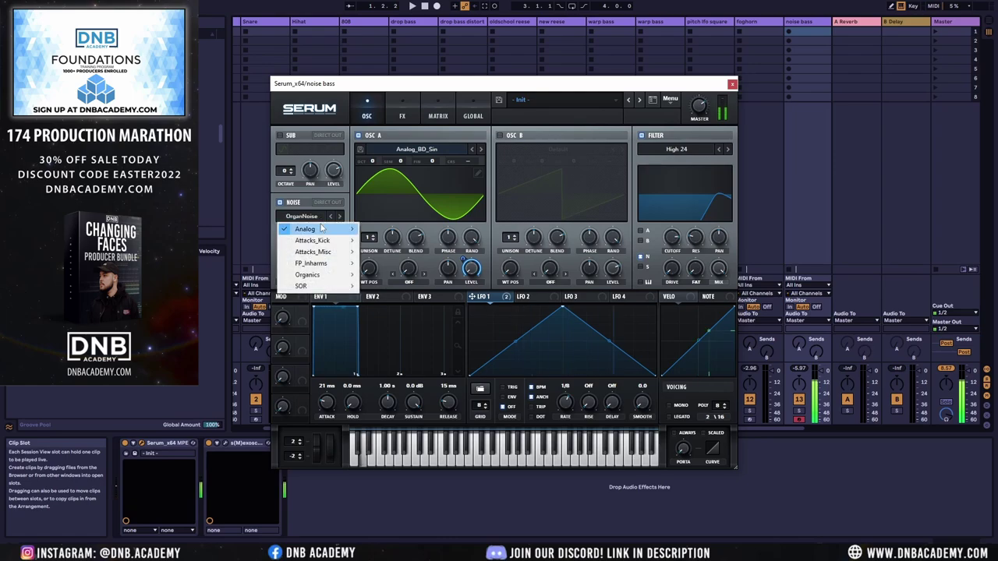
pyautogui.moveTo(308, 228)
pyautogui.click(387, 378)
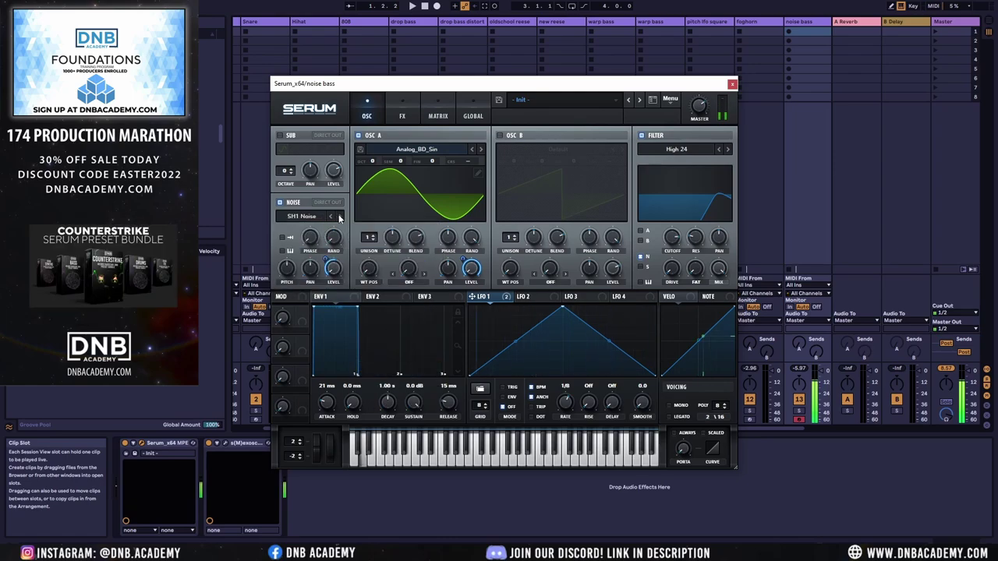
# Step: Load the ARP white sample from the Analog category in the noise oscillator
pyautogui.click(312, 217)
pyautogui.moveTo(328, 231)
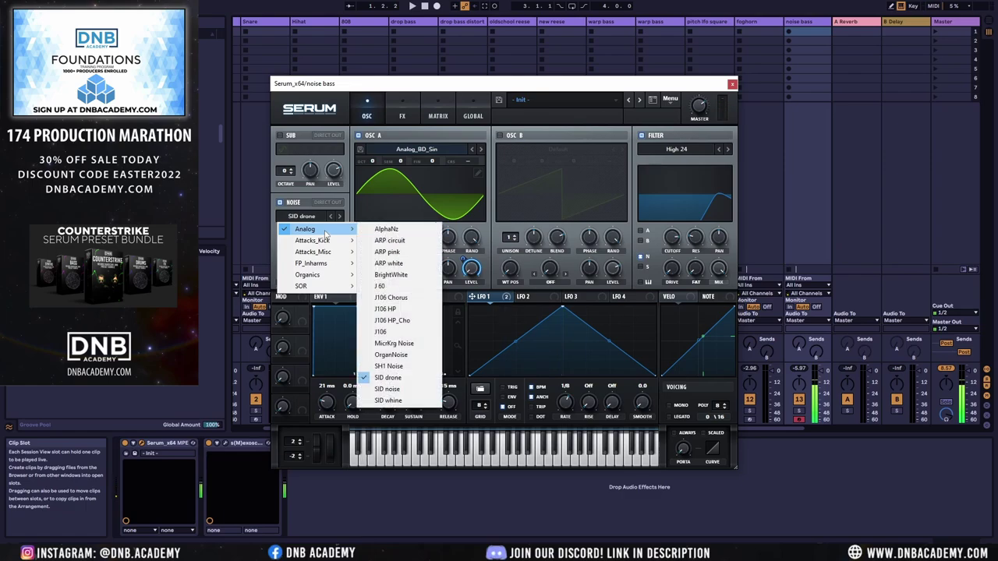
pyautogui.click(403, 265)
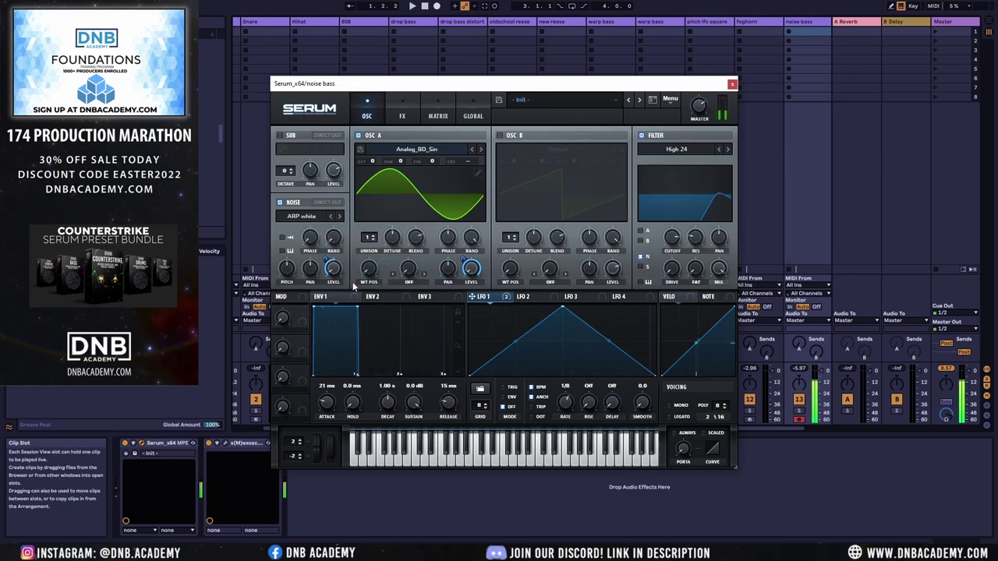
pyautogui.click(402, 115)
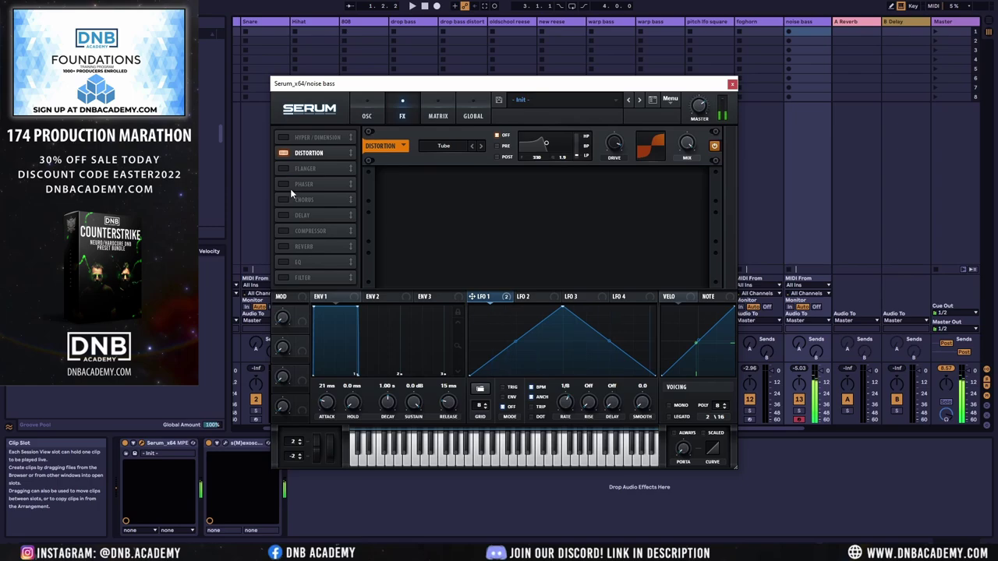
pyautogui.click(366, 114)
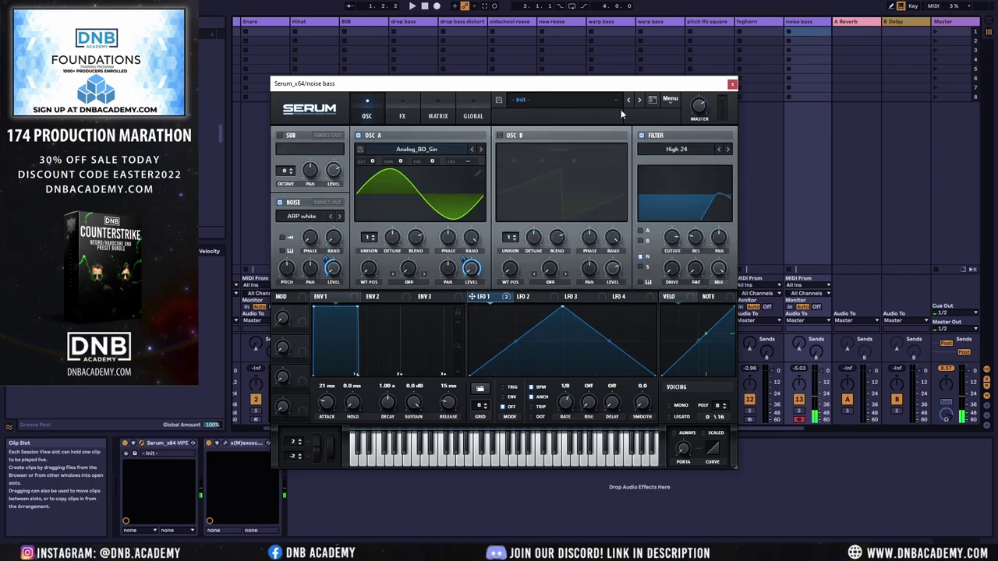
# Step: Save the noise bass synth patch as a user preset named "DNB Academy Noise Bass"
pyautogui.click(499, 100)
pyautogui.write('dn')
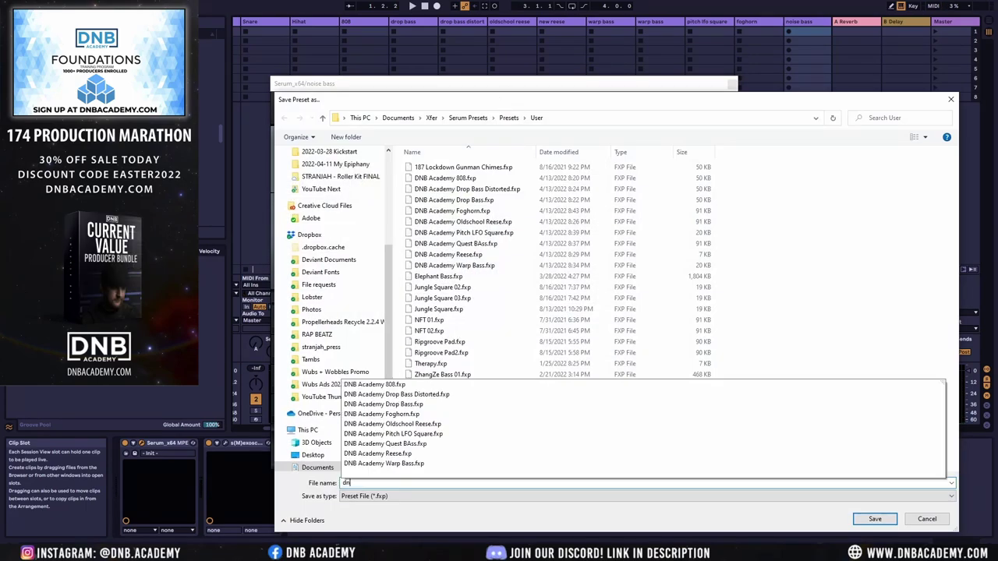
pyautogui.write('b')
pyautogui.press('Down')
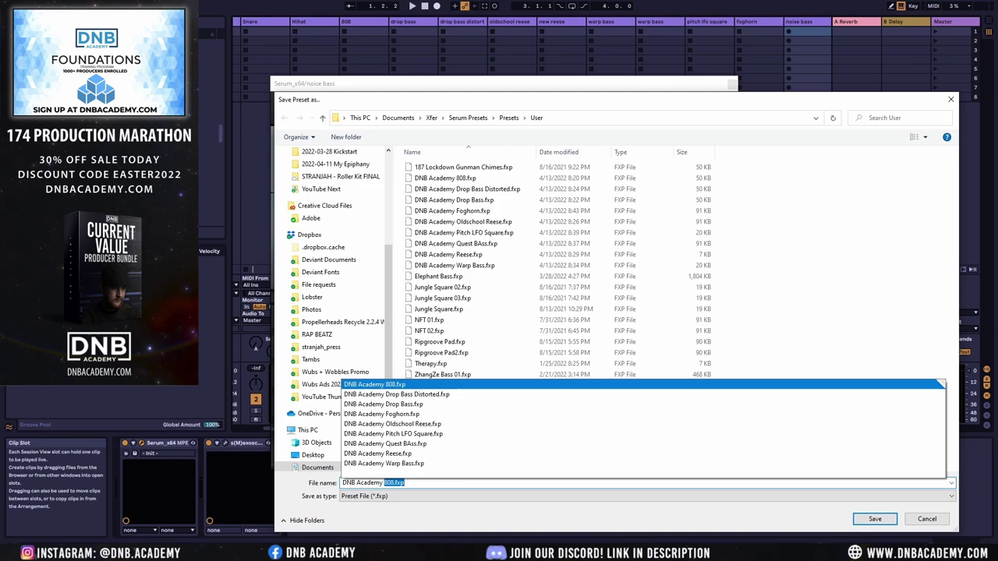
pyautogui.write('Noise Bass')
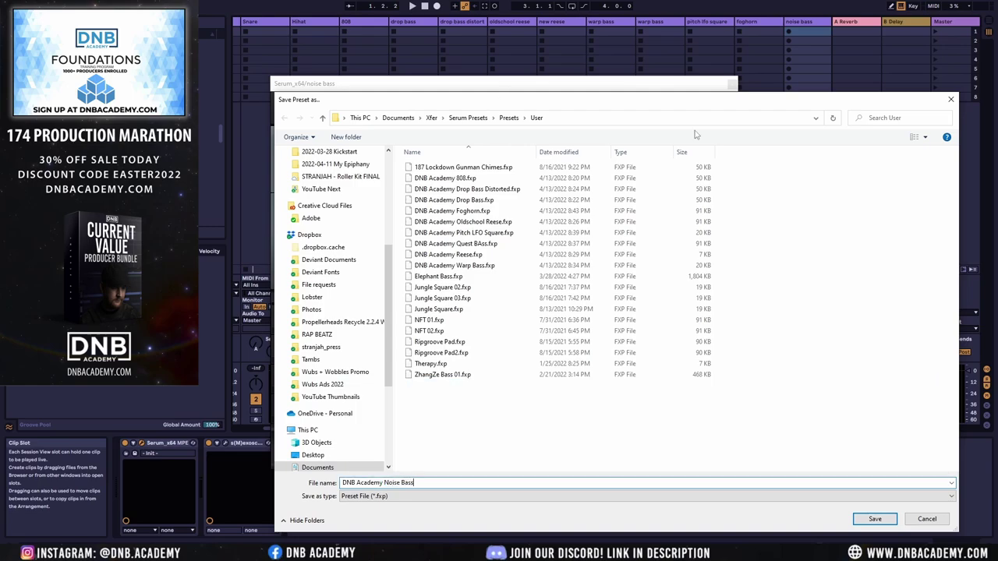
pyautogui.moveTo(956, 533); pyautogui.dragTo(630, 341)
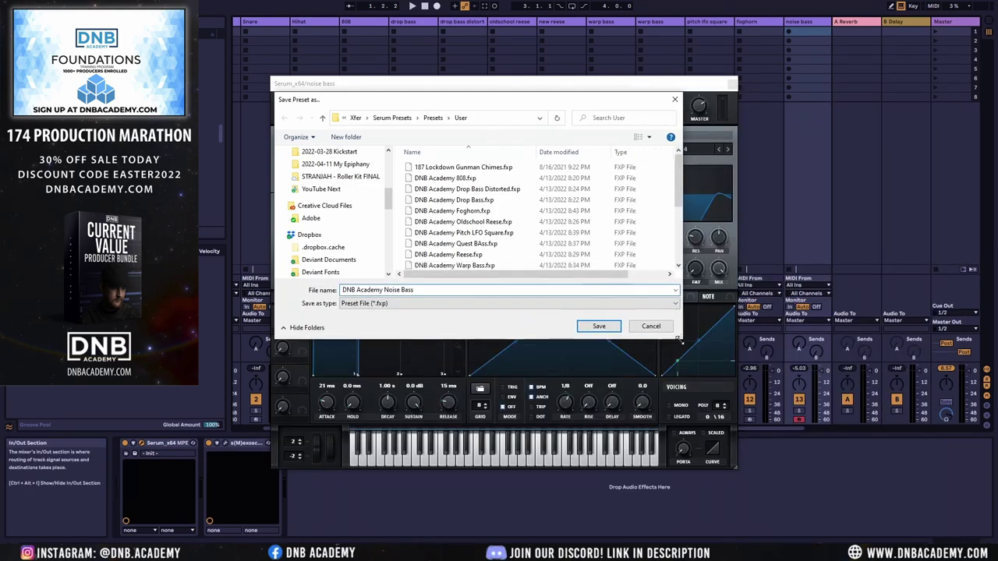
pyautogui.click(604, 323)
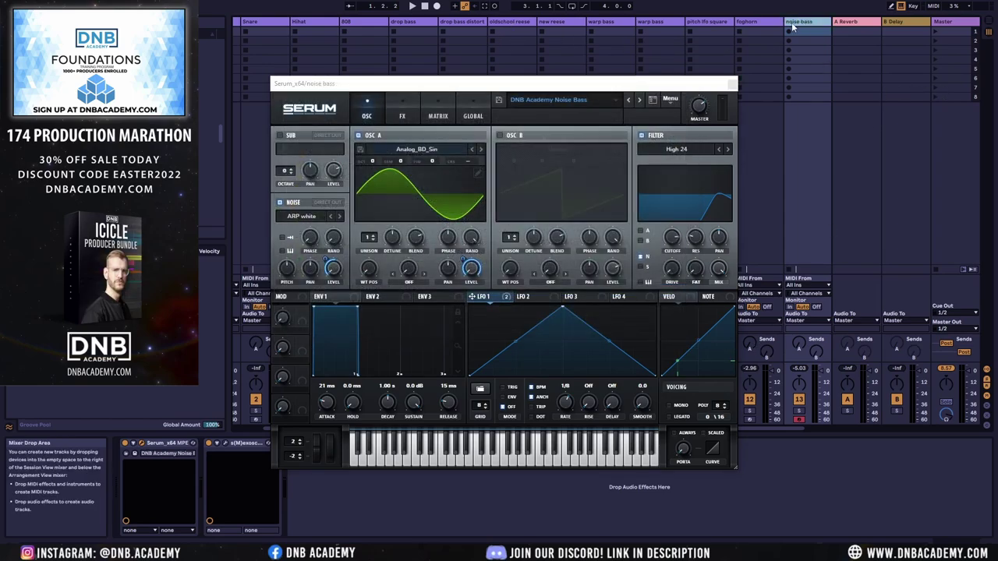
# Step: Close the Serum window and group all the tracks from 808 through noise bass
pyautogui.click(651, 21)
pyautogui.press('Left')
pyautogui.press('Left')
pyautogui.press('Left')
pyautogui.press('Left')
pyautogui.press('Left')
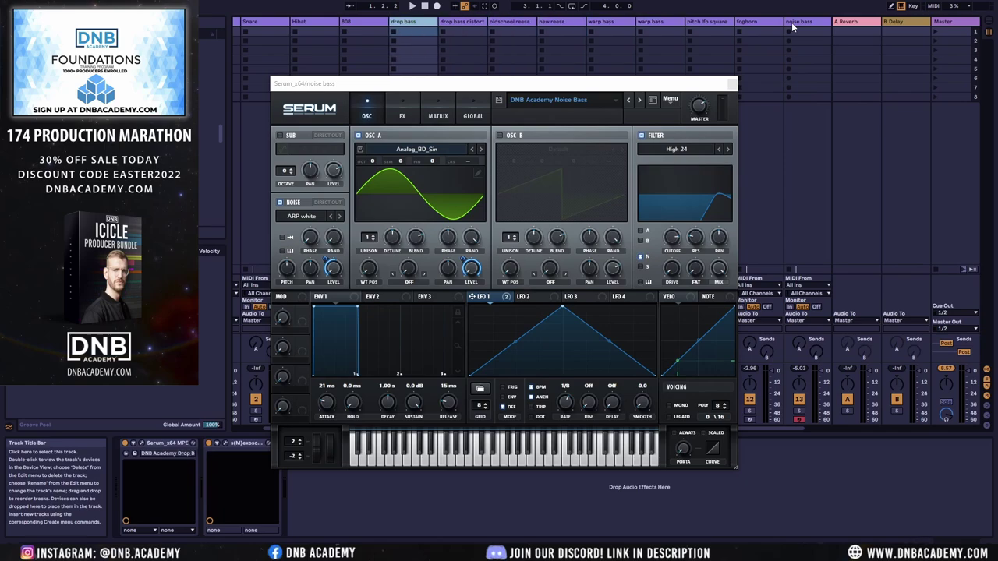
pyautogui.press('Left')
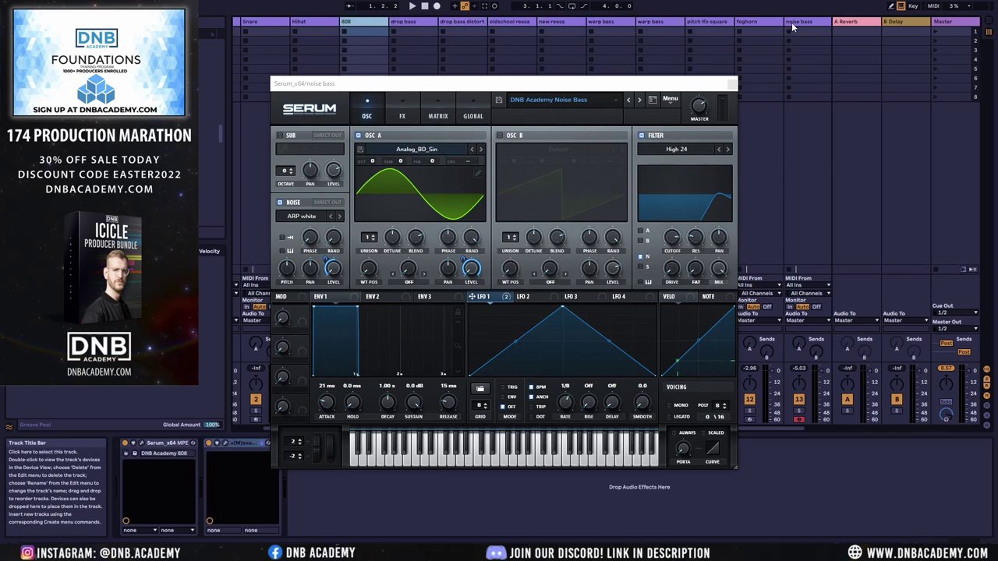
pyautogui.click(733, 84)
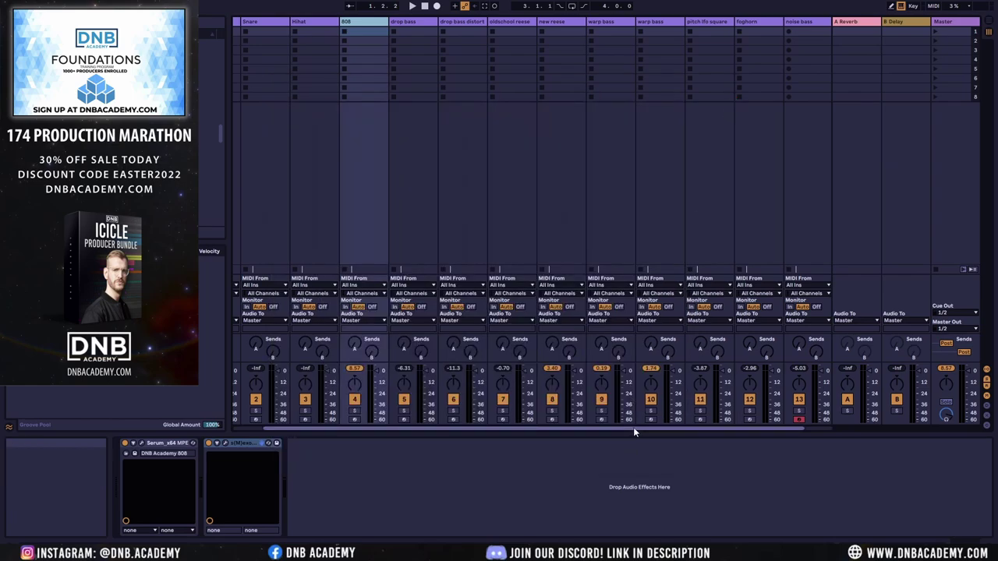
pyautogui.hscroll(-2, 633, 427)
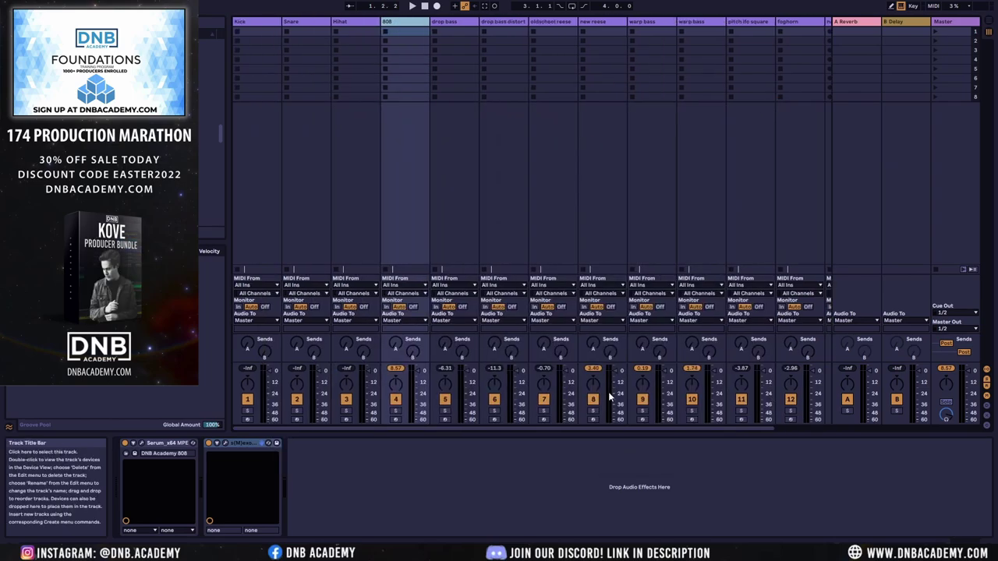
pyautogui.hscroll(2, 620, 427)
pyautogui.keyDown('shift'); pyautogui.click(768, 22); pyautogui.keyUp('shift')
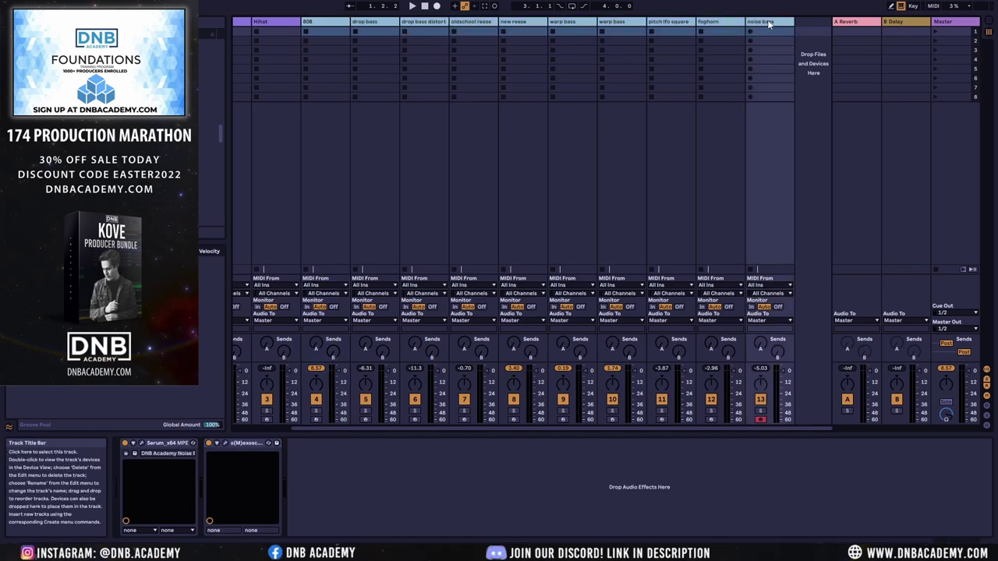
pyautogui.hotkey('ctrl', 'g')
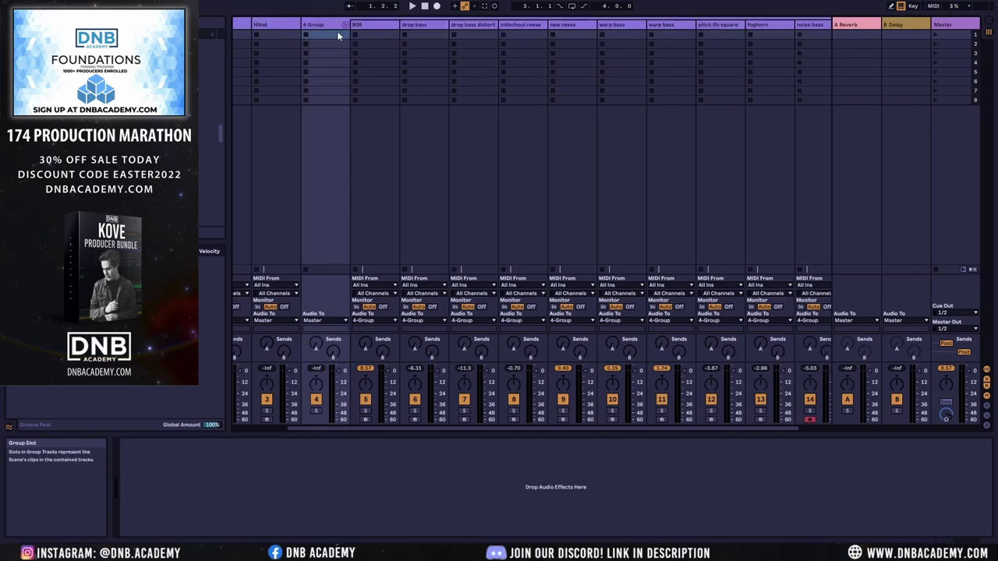
# Step: Rename the new group track BASS and collapse it to hide its bass tracks
pyautogui.hotkey('ctrl', 'r')
pyautogui.write('BASS')
pyautogui.press('Return')
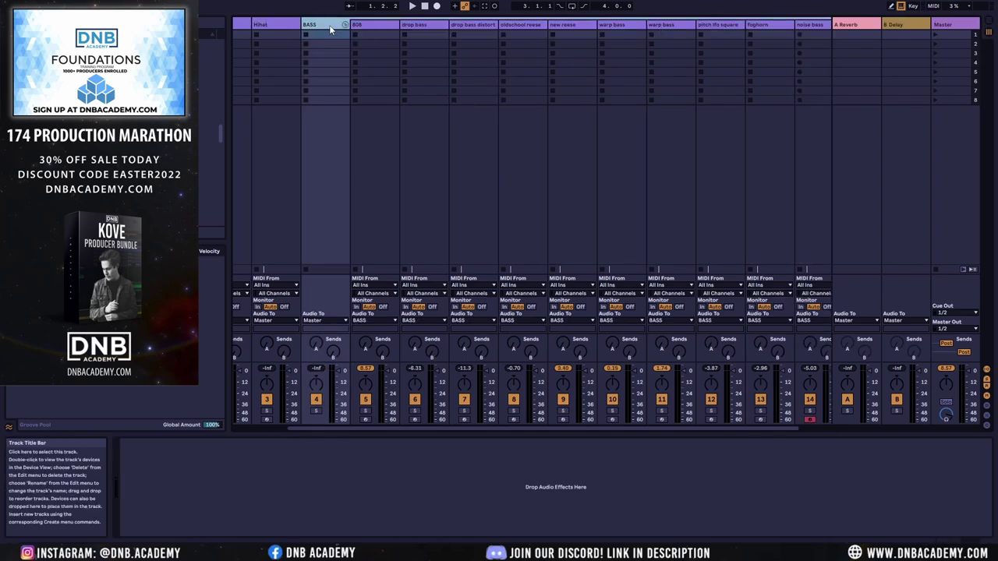
pyautogui.click(344, 25)
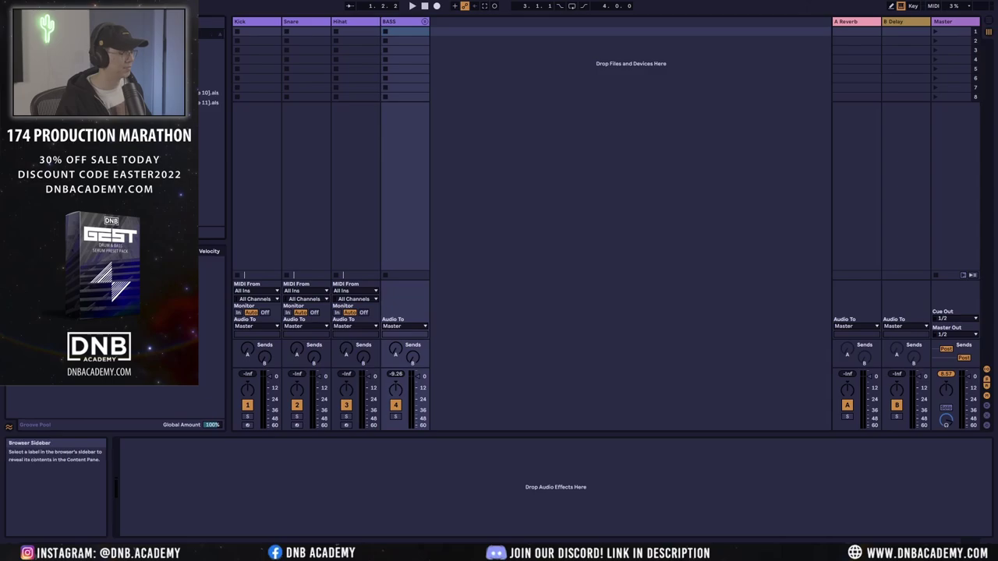
# Step: Widen the browser and add the Modular-Kick track with its clips after the BASS group
pyautogui.moveTo(229, 87); pyautogui.dragTo(408, 87)
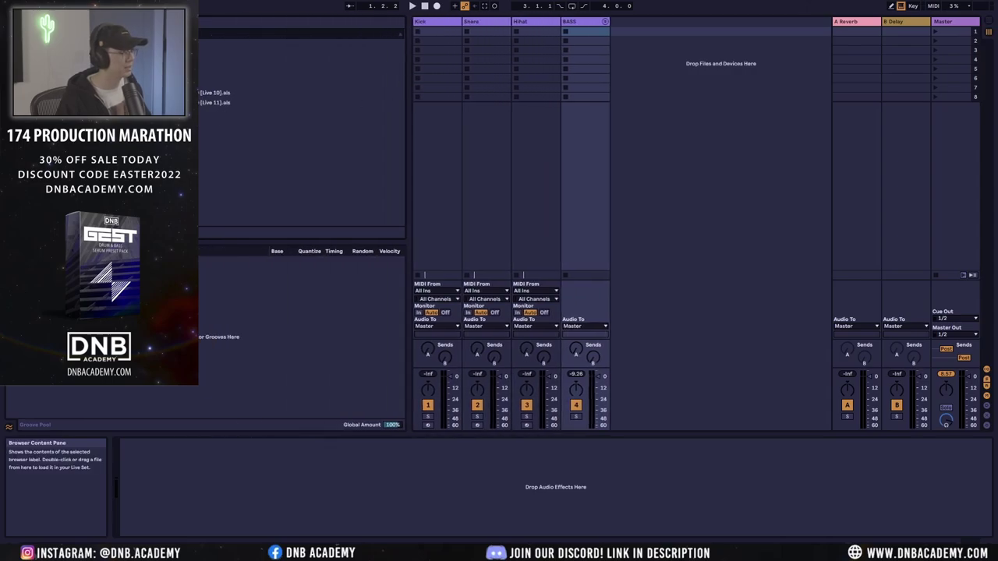
pyautogui.click(267, 103)
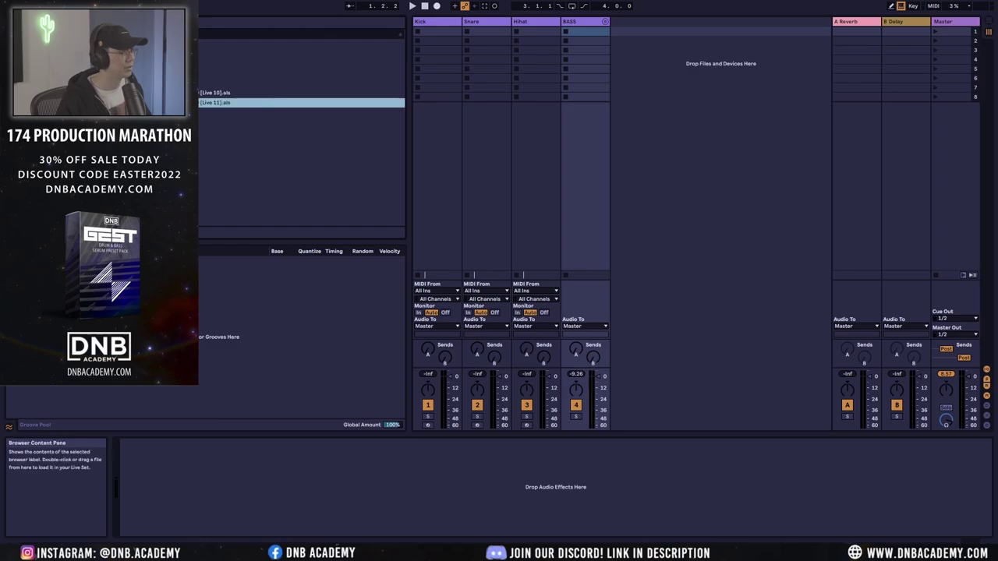
pyautogui.click(268, 92)
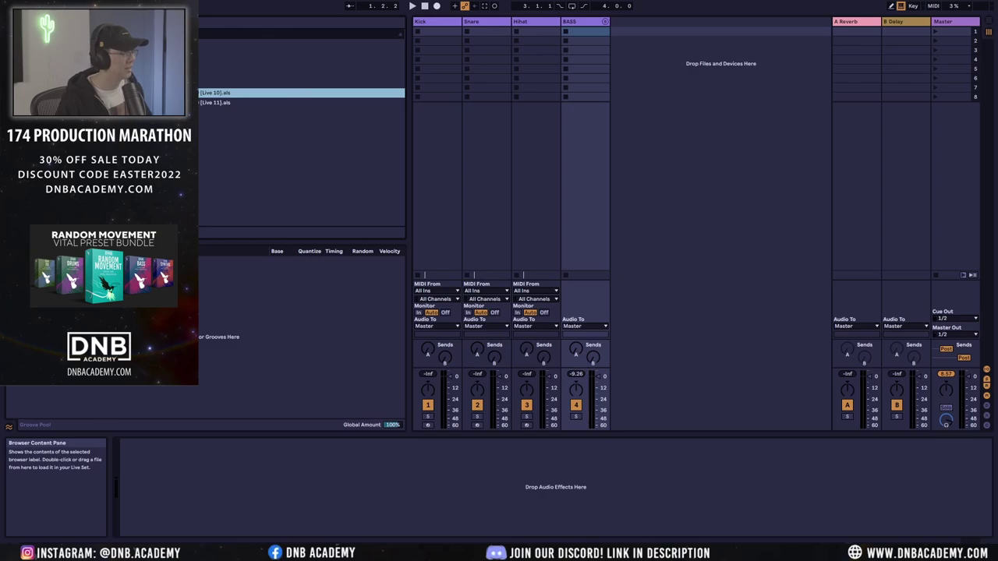
pyautogui.click(348, 113)
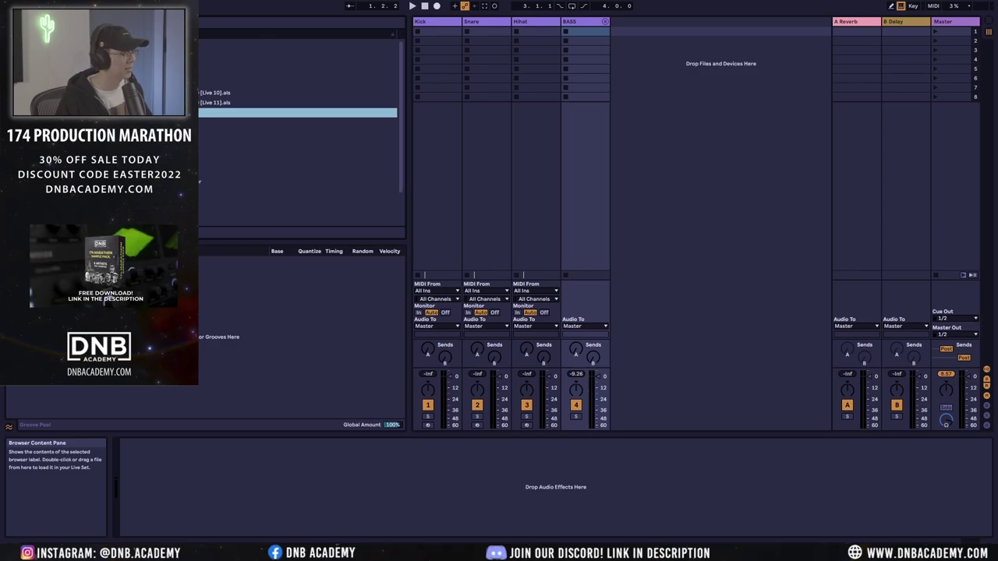
pyautogui.press('Down')
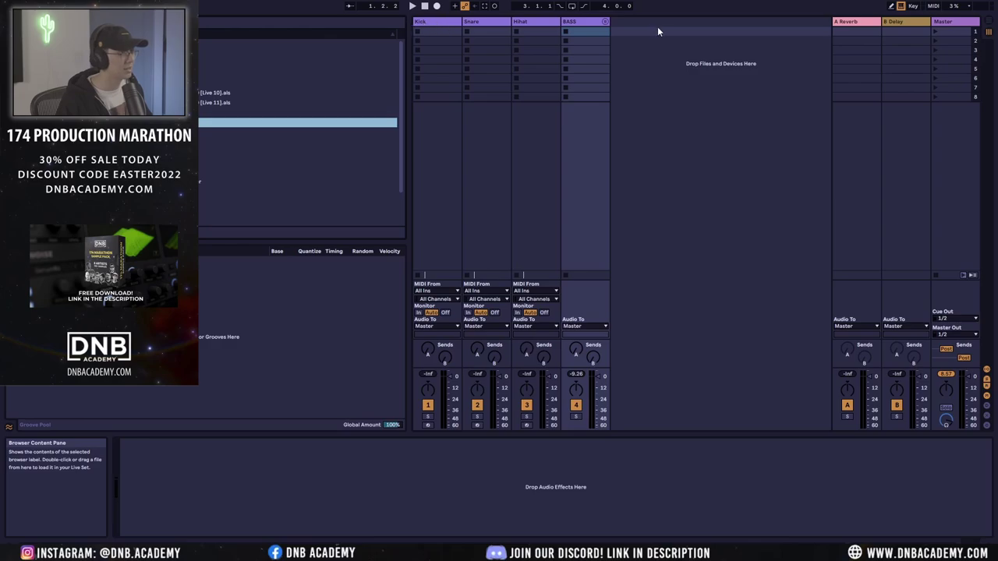
pyautogui.press('Return')
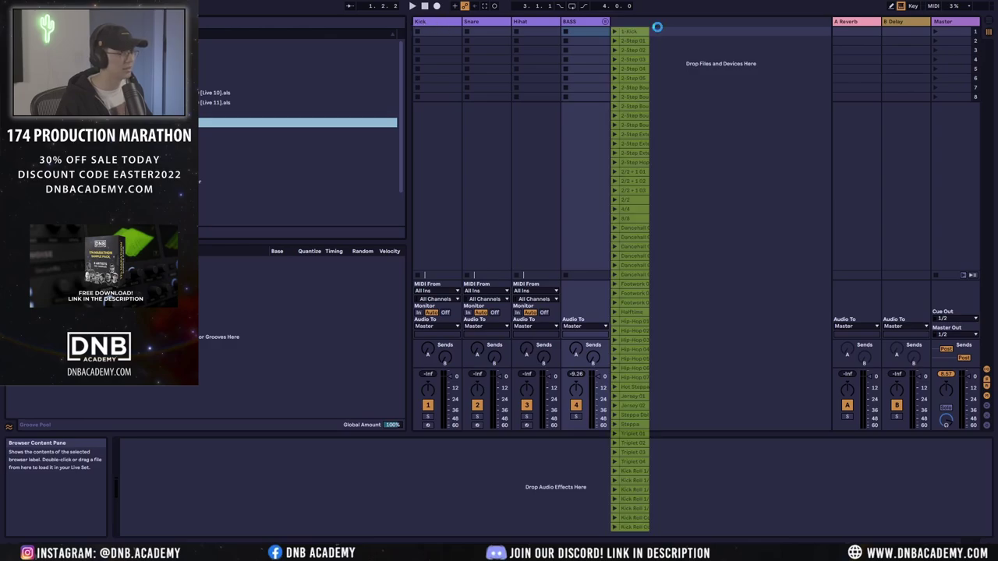
# Step: Add the Modular-Snare track and the Hihat track with their clips from the browser after Modular-Kick
pyautogui.press('Down')
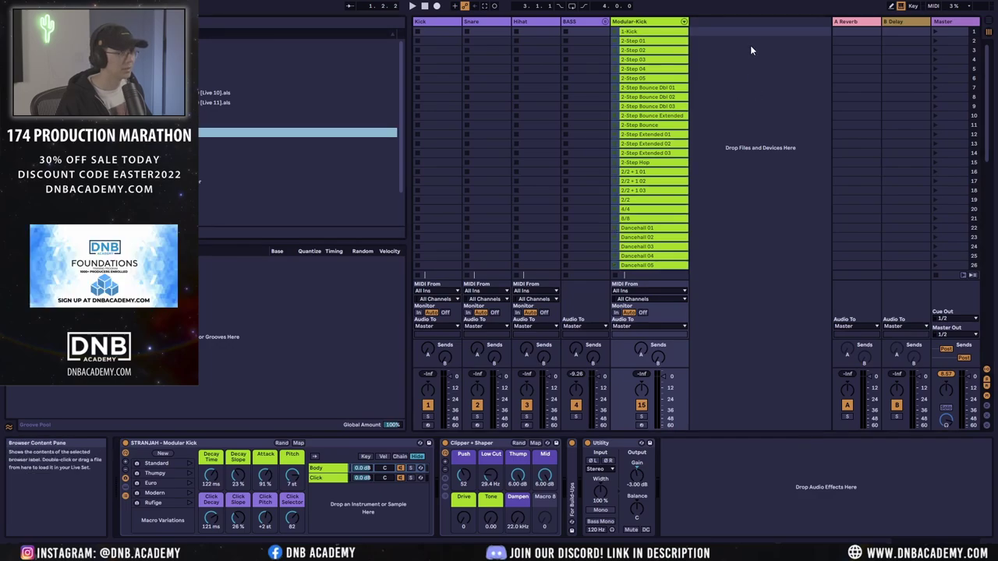
pyautogui.moveTo(753, 46); pyautogui.dragTo(761, 52)
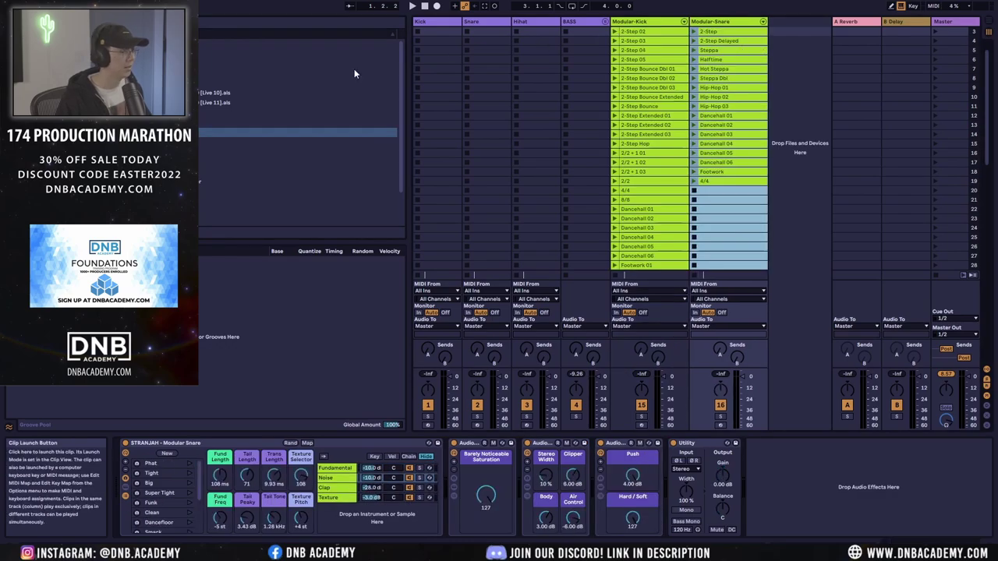
pyautogui.click(785, 50)
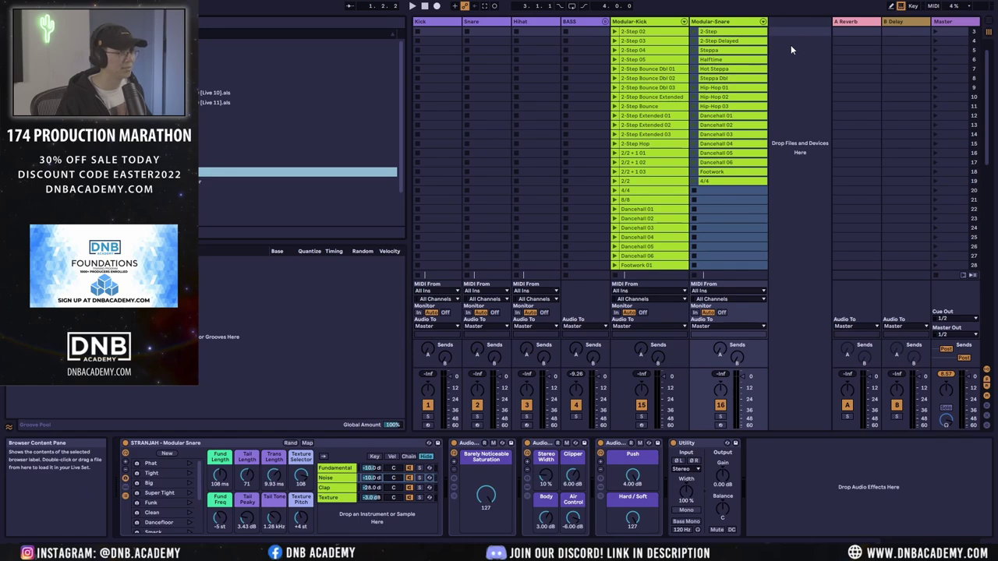
pyautogui.moveTo(796, 49); pyautogui.dragTo(797, 49)
# Step: Add the Ultimate Jungle Shaker track with its clips from the browser after the new Hihat track
pyautogui.moveTo(798, 428); pyautogui.dragTo(920, 430)
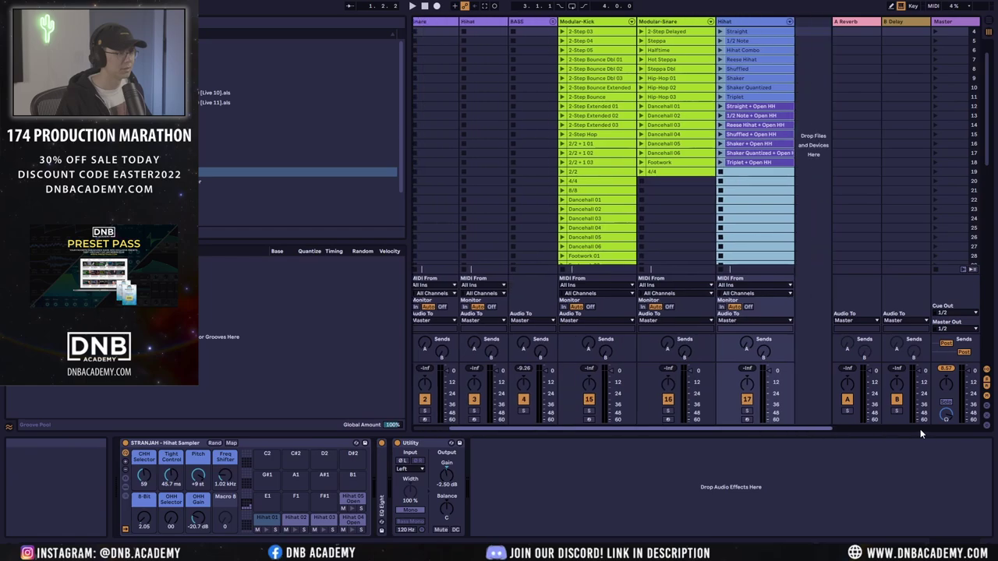
pyautogui.click(234, 182)
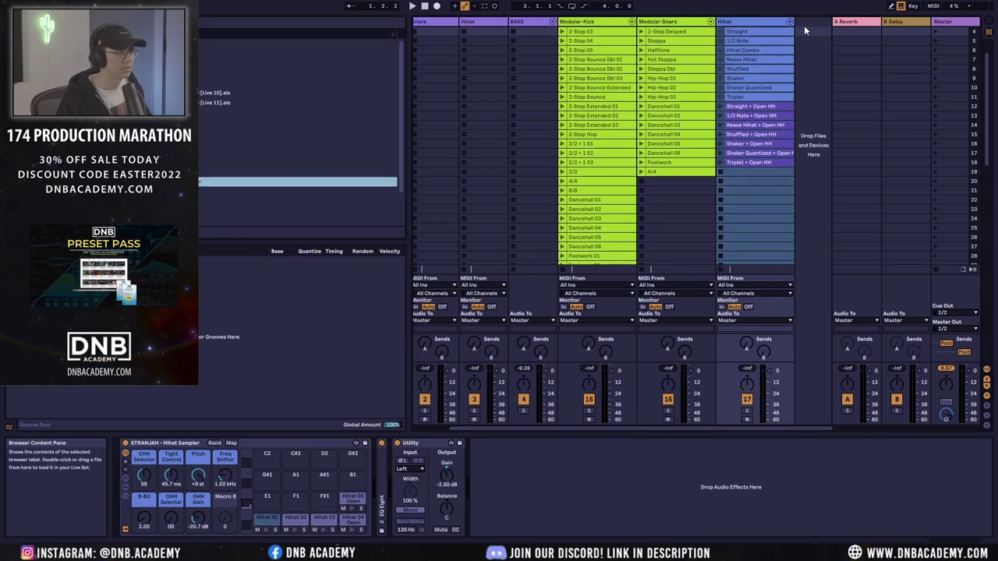
pyautogui.moveTo(806, 31); pyautogui.dragTo(808, 35)
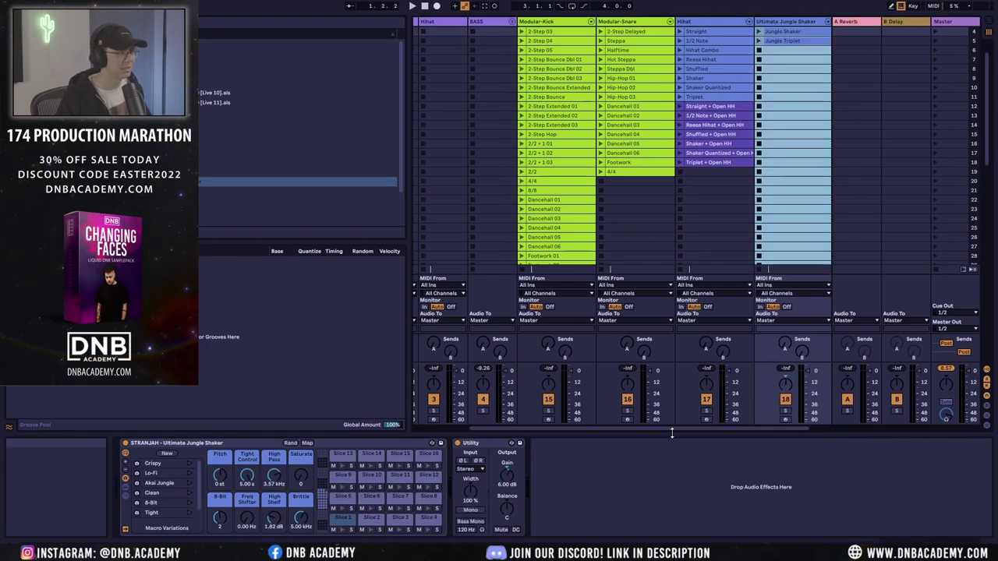
# Step: Launch the 2-Step 01 clip on Modular-Kick together with the 2-Step clip on Modular-Snare
pyautogui.scroll(3, 538, 27)
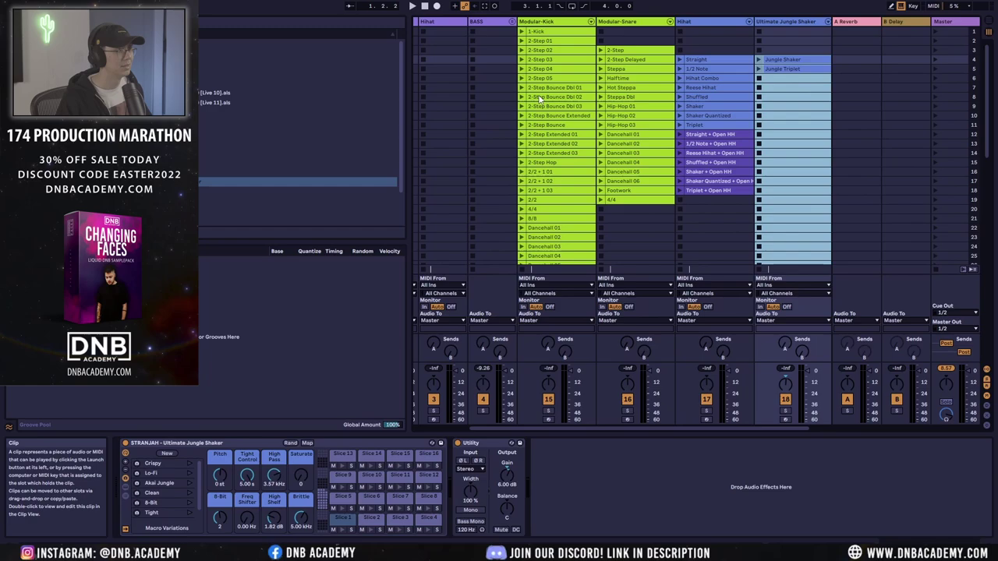
pyautogui.click(522, 41)
pyautogui.click(601, 50)
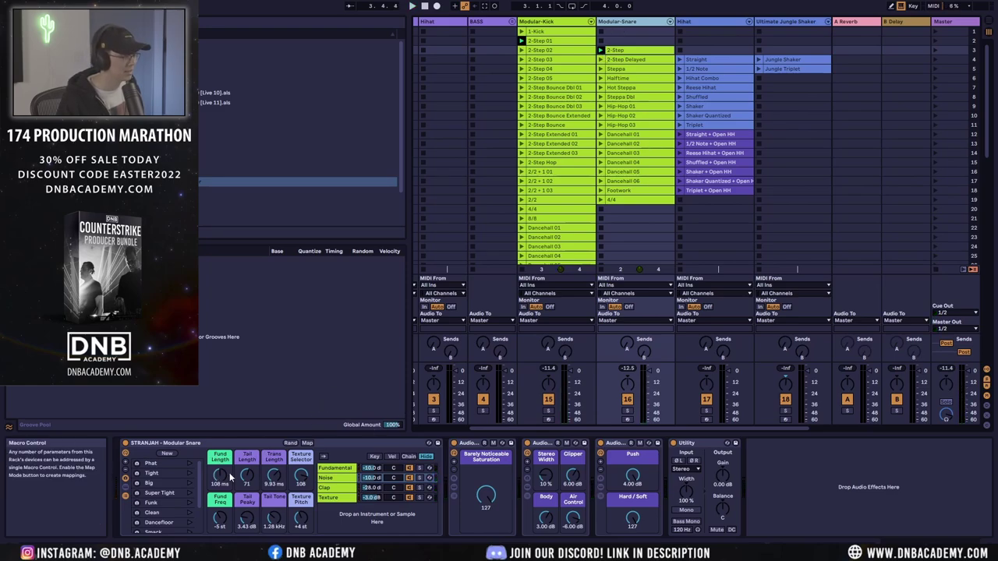
# Step: Set the Modular Snare's Fund Freq to -2 st, Fund Length to 100 ms, Tail Tone to 1.70 kHz and Tail Peaky to 3.19 dB
pyautogui.moveTo(220, 517)
pyautogui.mouseDown()
pyautogui.moveTo(220, 506)
pyautogui.moveTo(220, 525)
pyautogui.mouseUp()
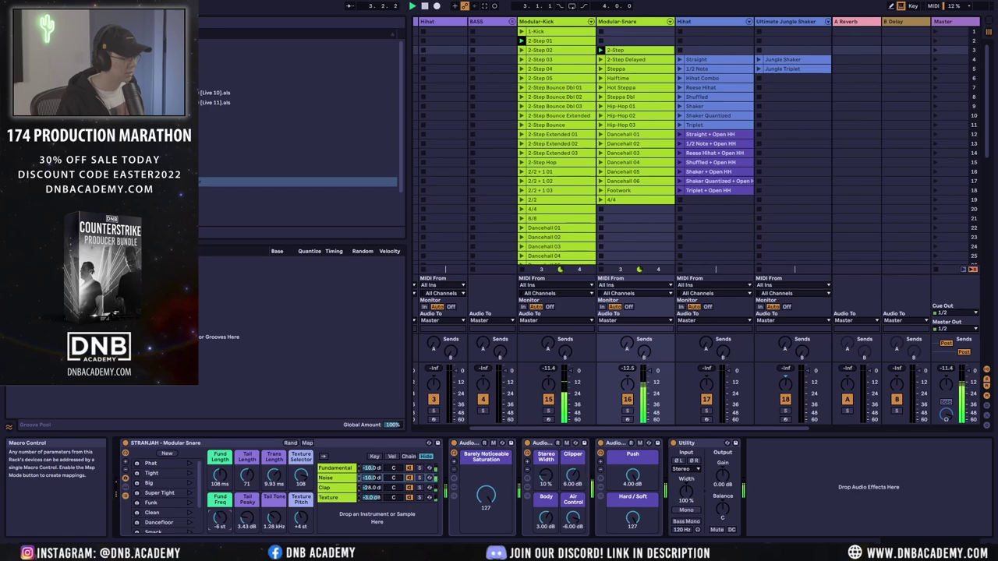
pyautogui.moveTo(220, 474); pyautogui.dragTo(220, 485)
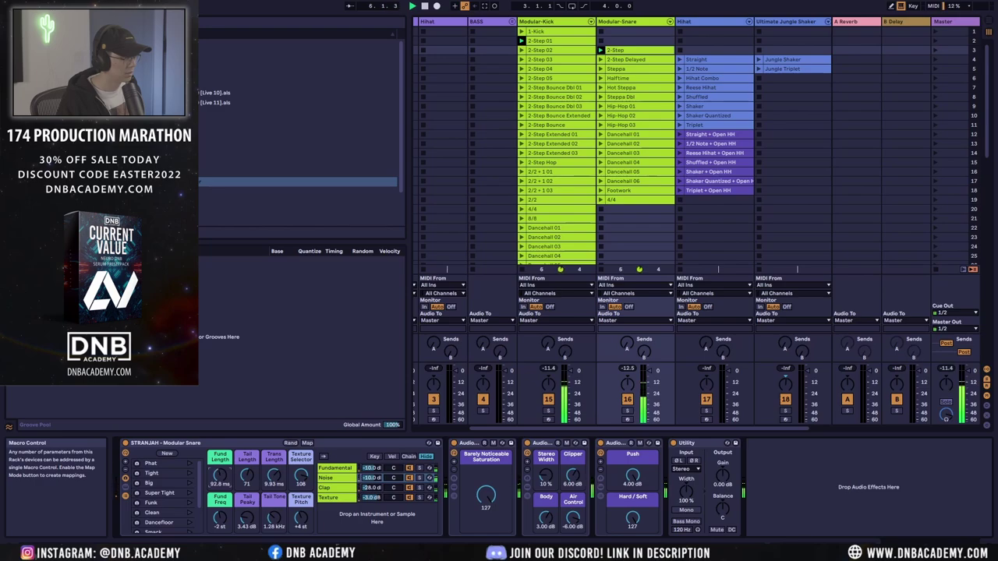
pyautogui.moveTo(220, 474); pyautogui.dragTo(220, 471)
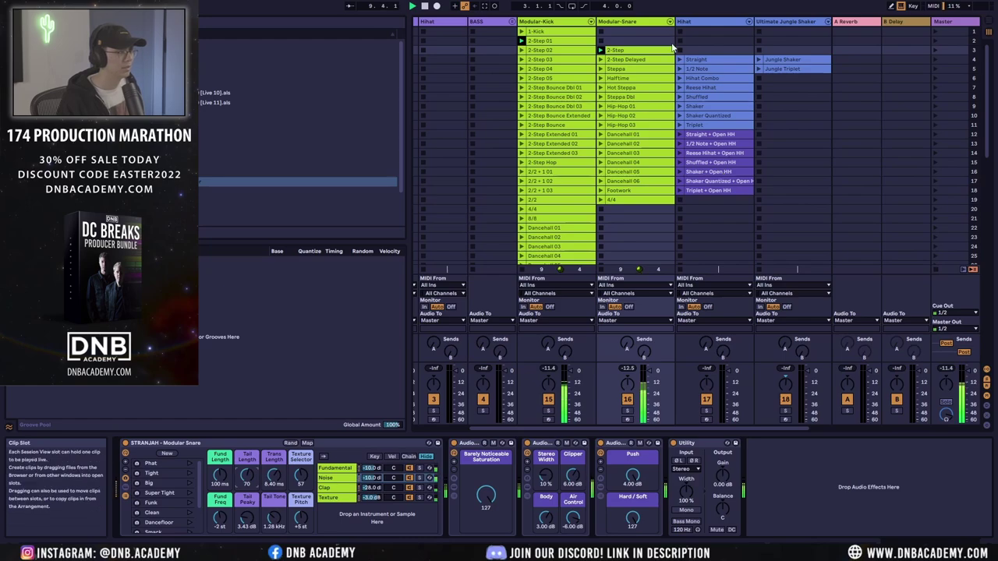
pyautogui.moveTo(277, 518)
pyautogui.mouseDown()
pyautogui.moveTo(278, 503)
pyautogui.moveTo(274, 522)
pyautogui.mouseUp()
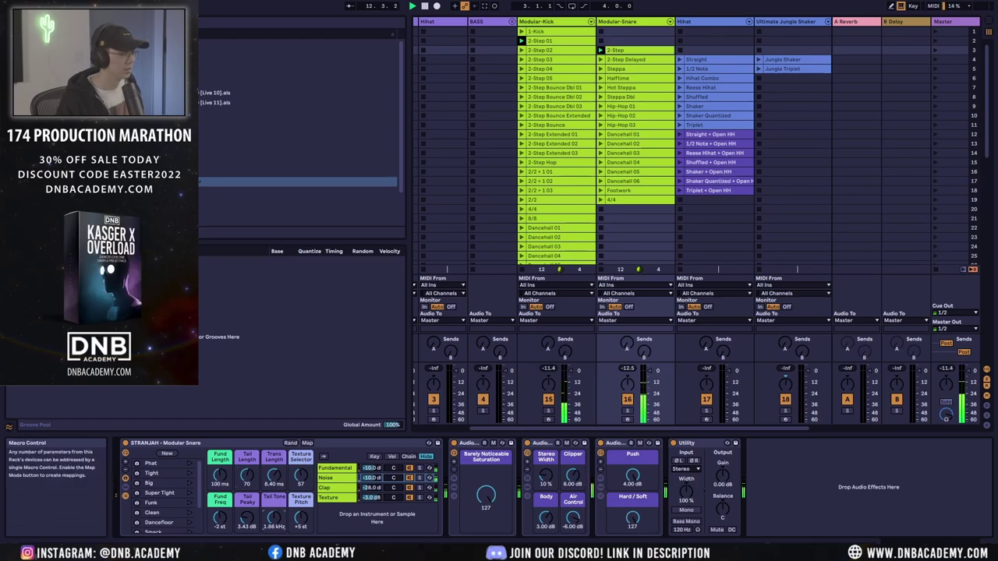
pyautogui.moveTo(246, 521)
pyautogui.mouseDown()
pyautogui.moveTo(246, 507)
pyautogui.moveTo(247, 524)
pyautogui.mouseUp()
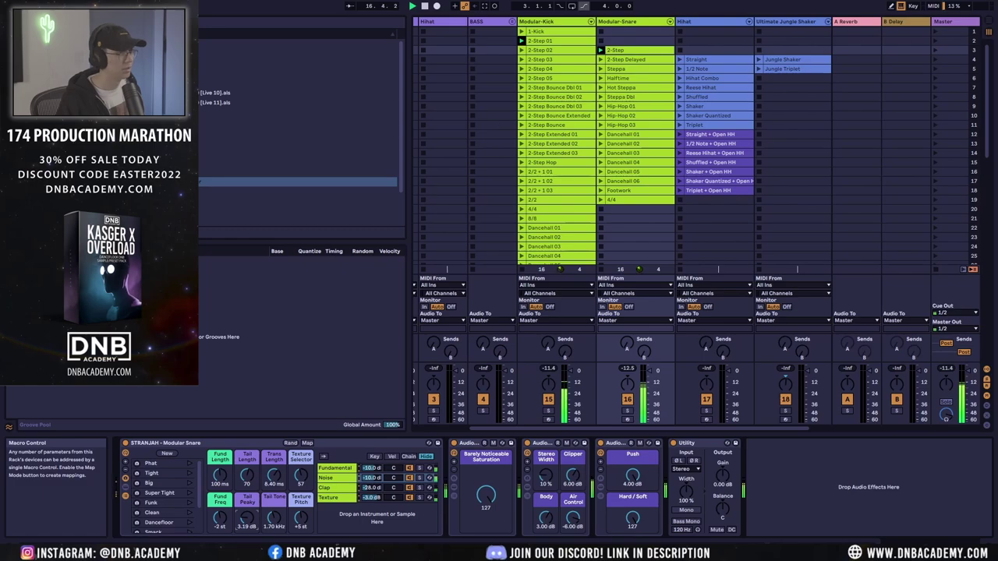
# Step: Adjust the kick's macros to Decay Slope -29 %, Pitch 4 st, Push 41 and Thump 2.65 dB
pyautogui.click(556, 42)
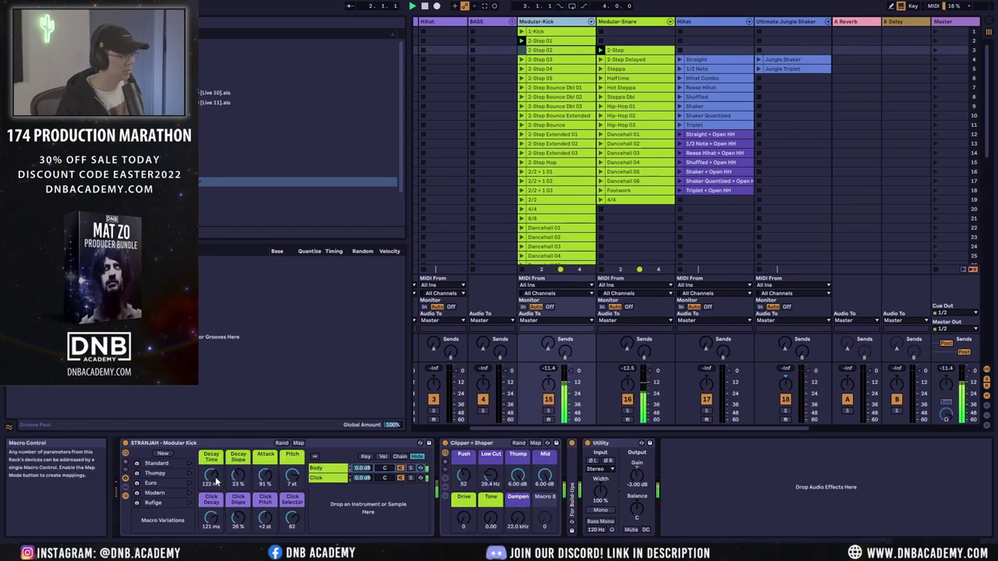
pyautogui.moveTo(211, 474)
pyautogui.mouseDown()
pyautogui.moveTo(210, 483)
pyautogui.moveTo(210, 466)
pyautogui.mouseUp()
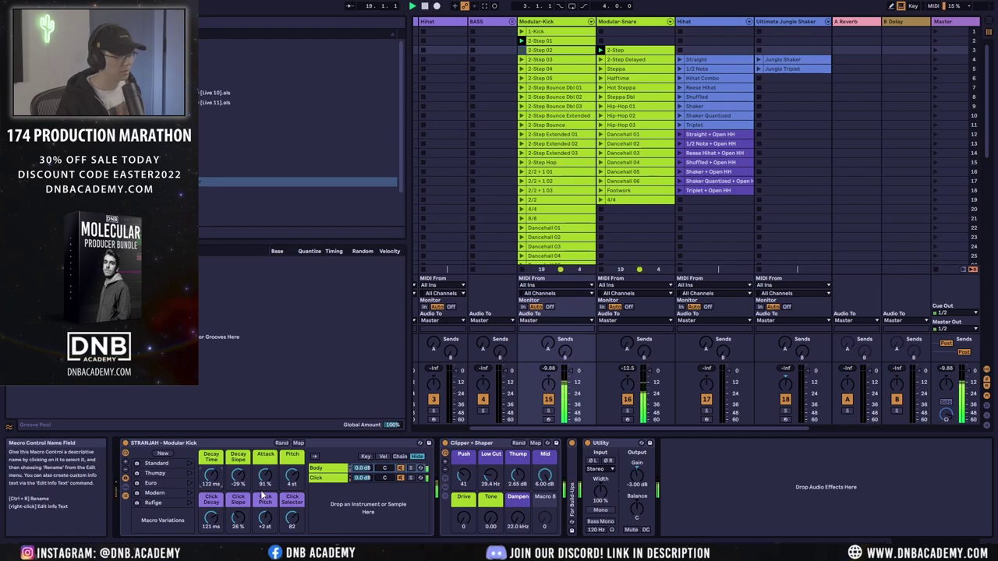
# Step: Launch the Straight Hihat and Jungle Shaker clips, with the hihat sampler's CHH Selector at 45, Tight Control at 63.3 ms and Pitch at +8 st
pyautogui.click(680, 60)
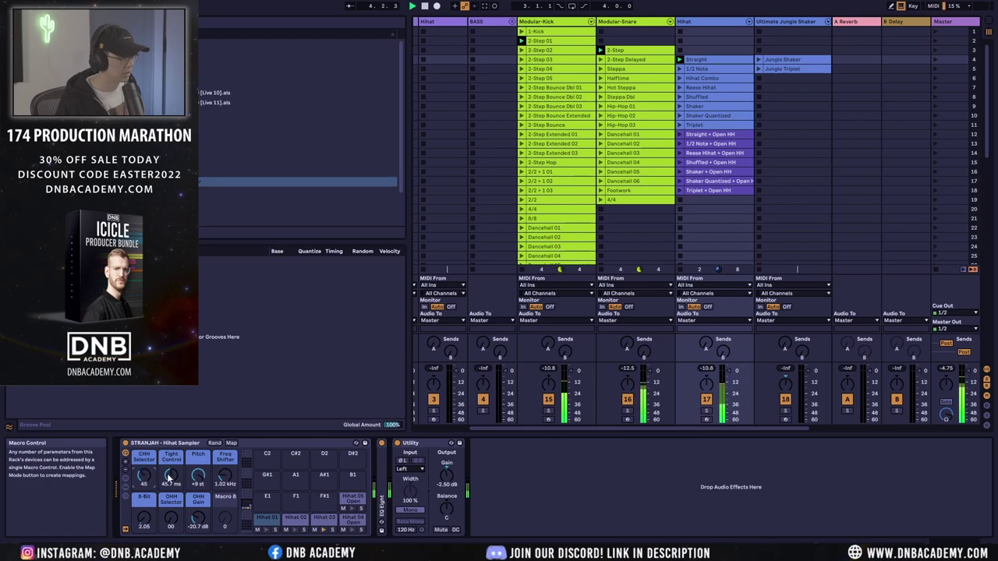
pyautogui.moveTo(168, 477); pyautogui.dragTo(199, 485)
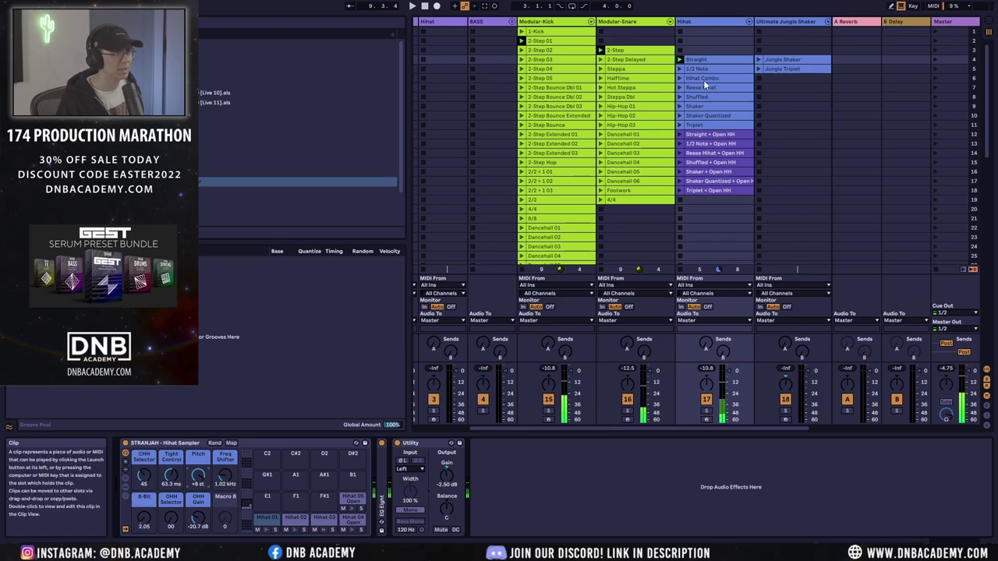
pyautogui.click(758, 60)
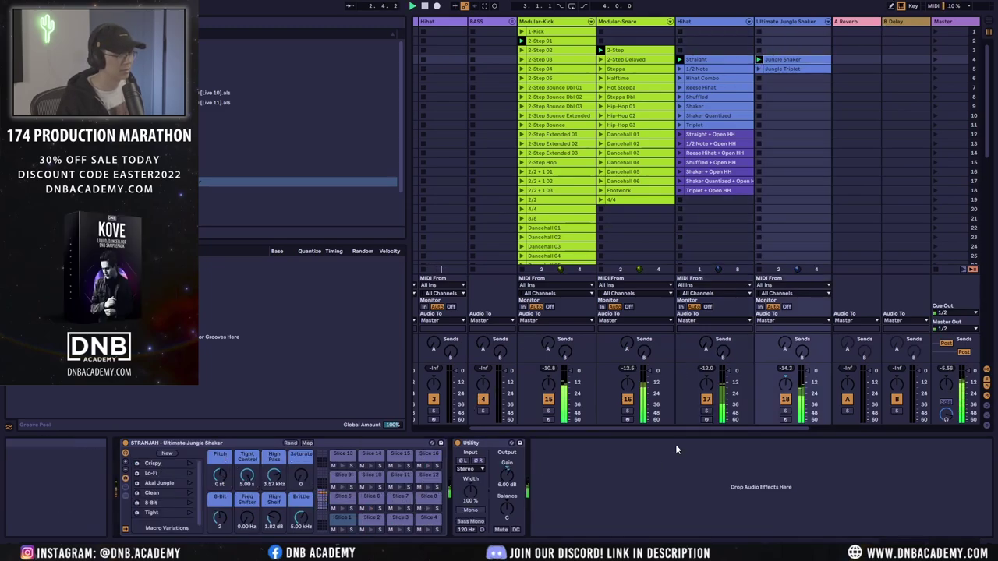
# Step: Delete the old empty Kick, Snare and Hihat tracks in front of the BASS group
pyautogui.click(712, 428)
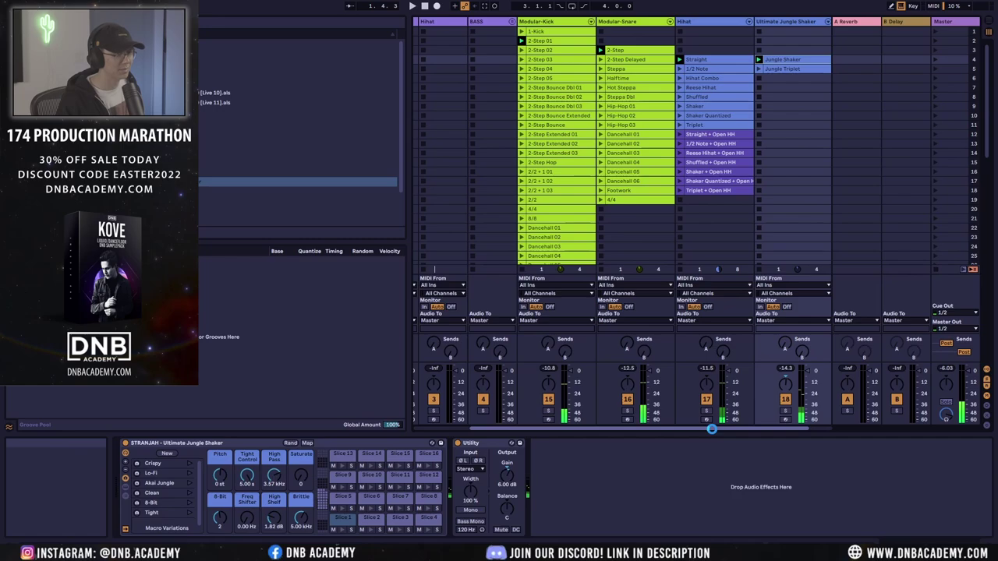
pyautogui.moveTo(712, 429); pyautogui.dragTo(686, 429)
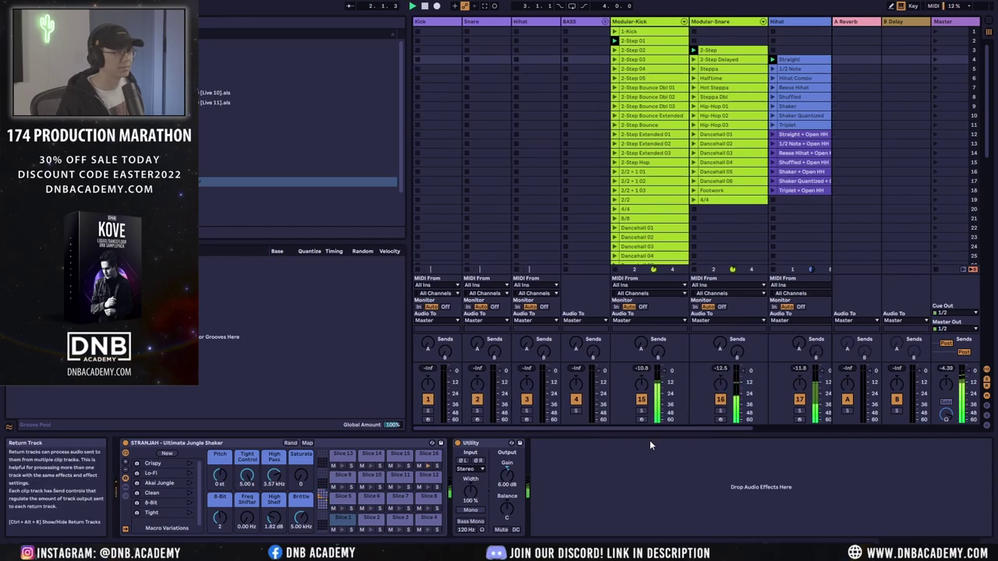
pyautogui.click(580, 34)
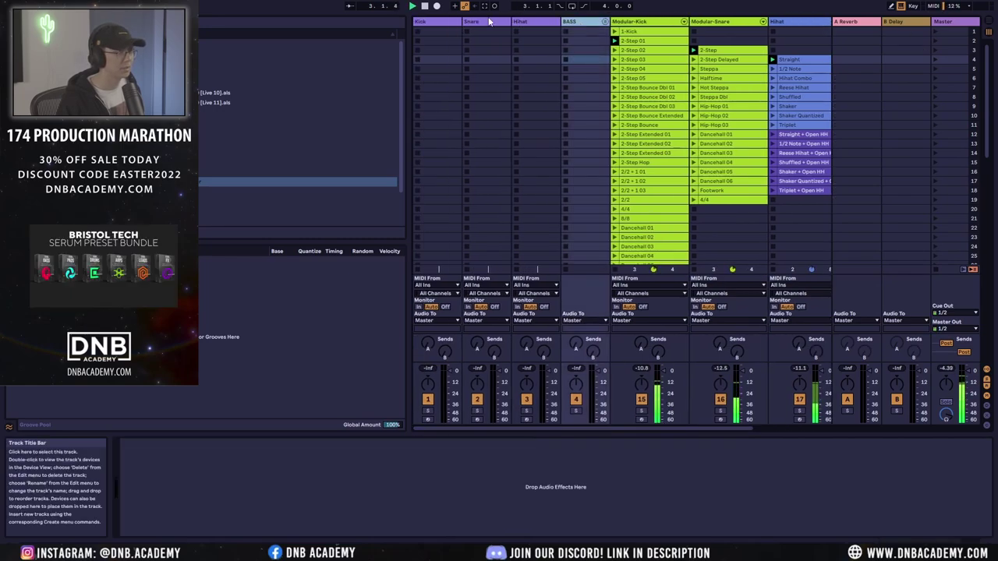
pyautogui.click(439, 27)
pyautogui.keyDown('shift'); pyautogui.click(535, 22); pyautogui.keyUp('shift')
pyautogui.press('Delete')
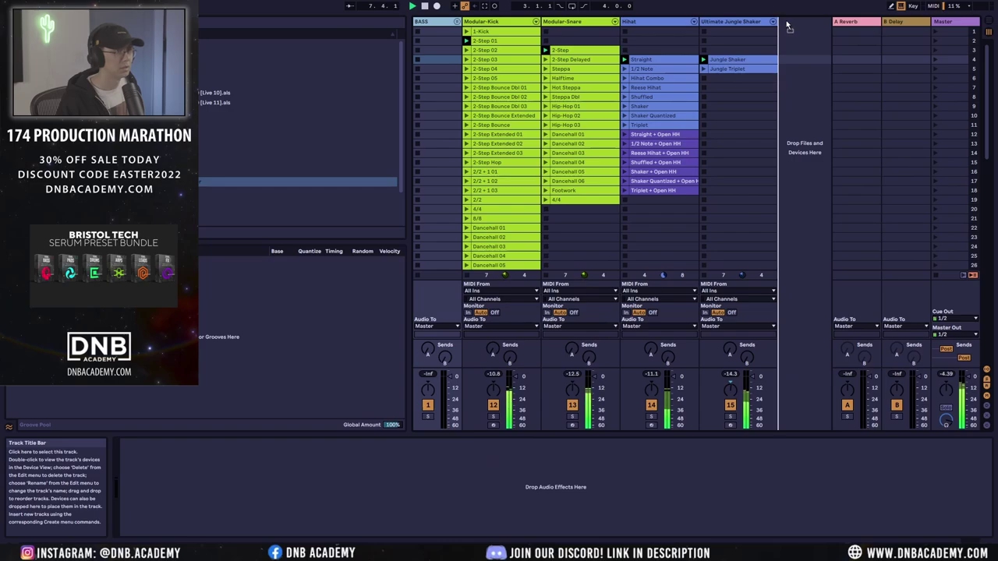
# Step: Move the BASS group after the Ultimate Jungle Shaker track and unfold it
pyautogui.moveTo(788, 26); pyautogui.dragTo(789, 27)
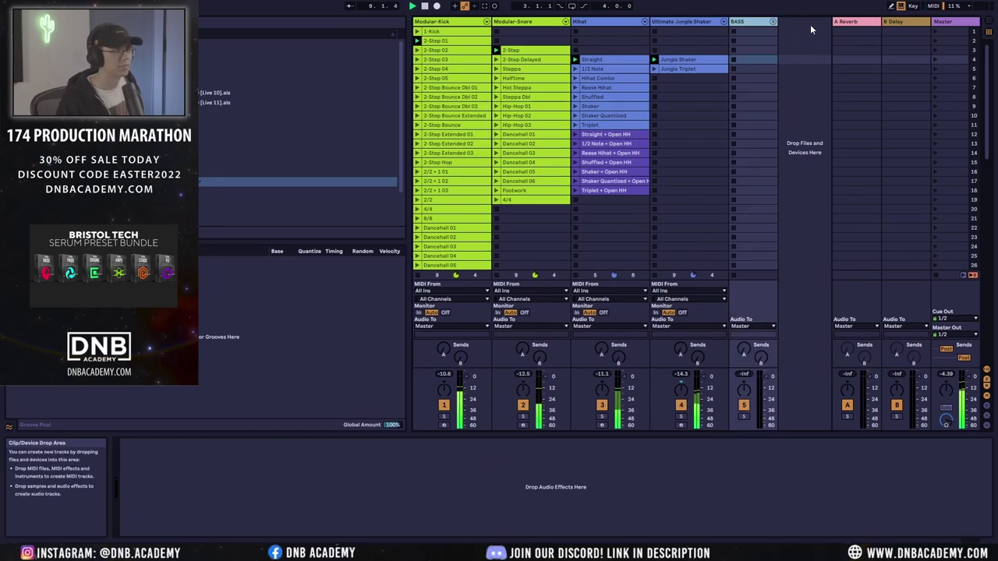
pyautogui.click(773, 21)
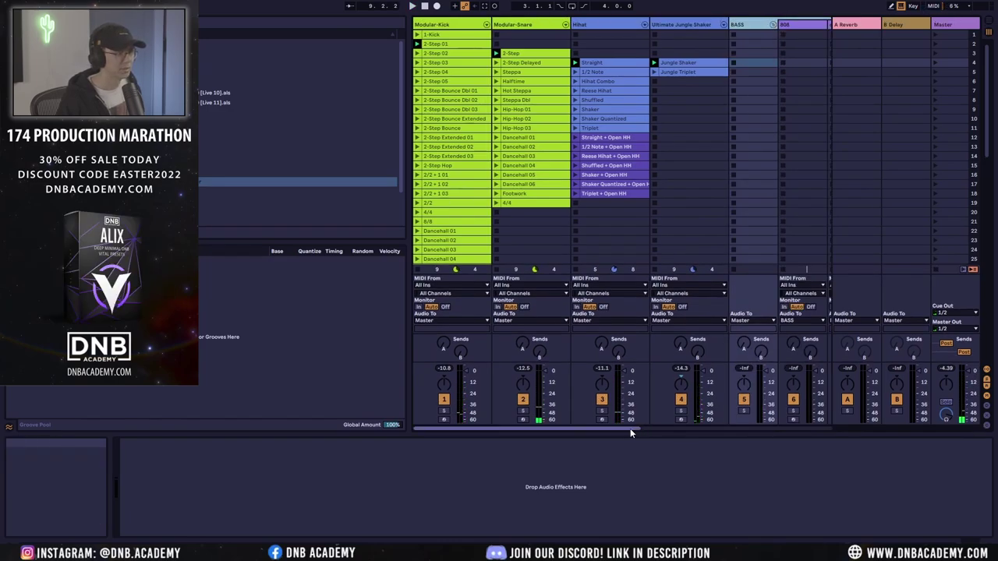
# Step: Create a MIDI clip in scene 4 of the second warp bass track with a sixteenth F0 note at its start, and launch it
pyautogui.moveTo(630, 433); pyautogui.dragTo(759, 439)
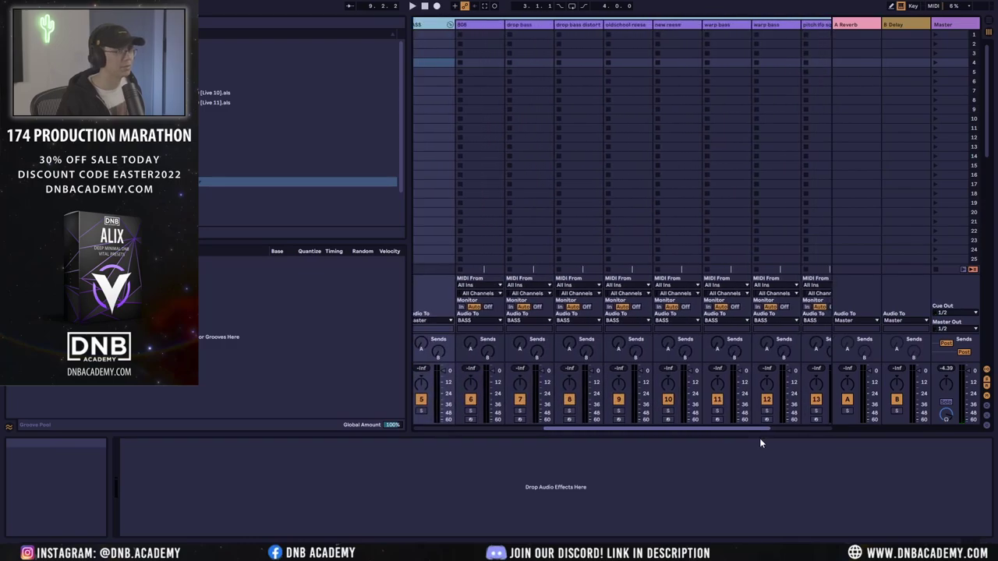
pyautogui.doubleClick(774, 62)
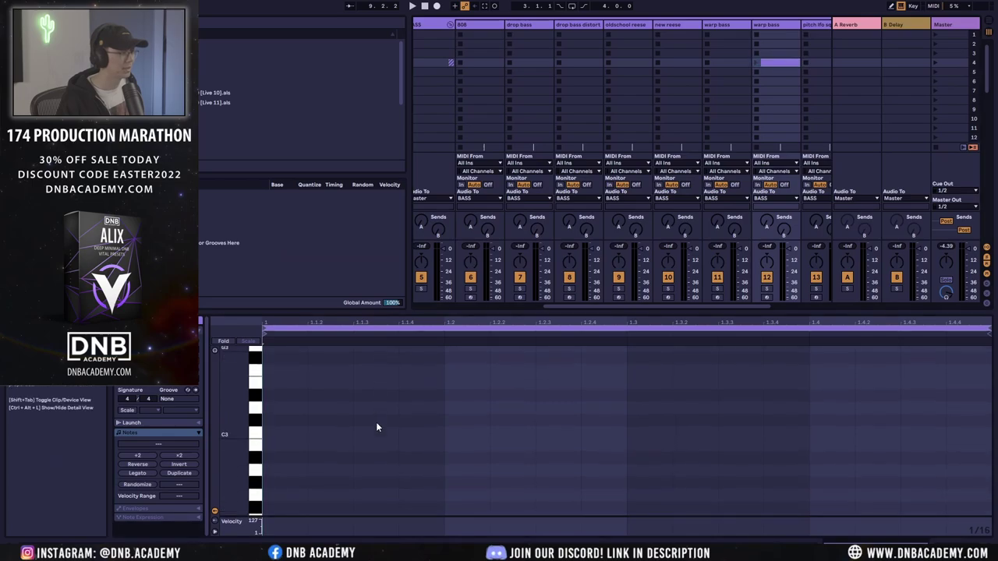
pyautogui.scroll(-10, 375, 422)
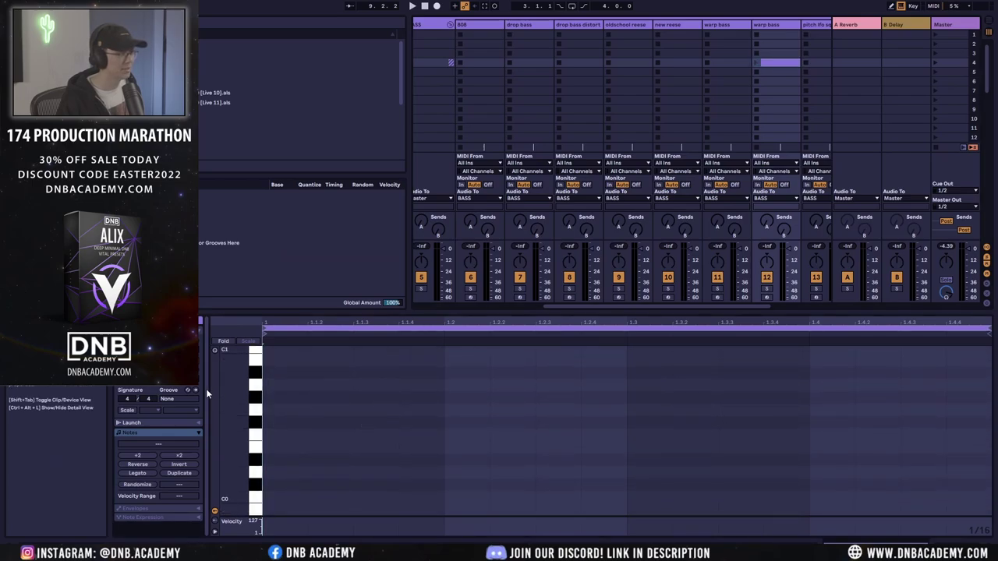
pyautogui.doubleClick(267, 435)
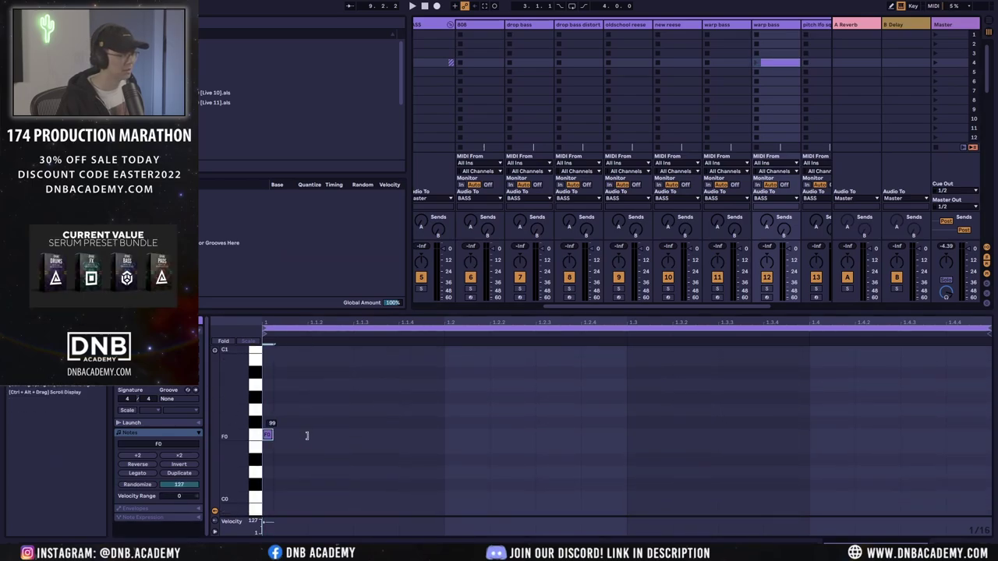
pyautogui.moveTo(307, 435); pyautogui.dragTo(308, 434)
pyautogui.click(756, 63)
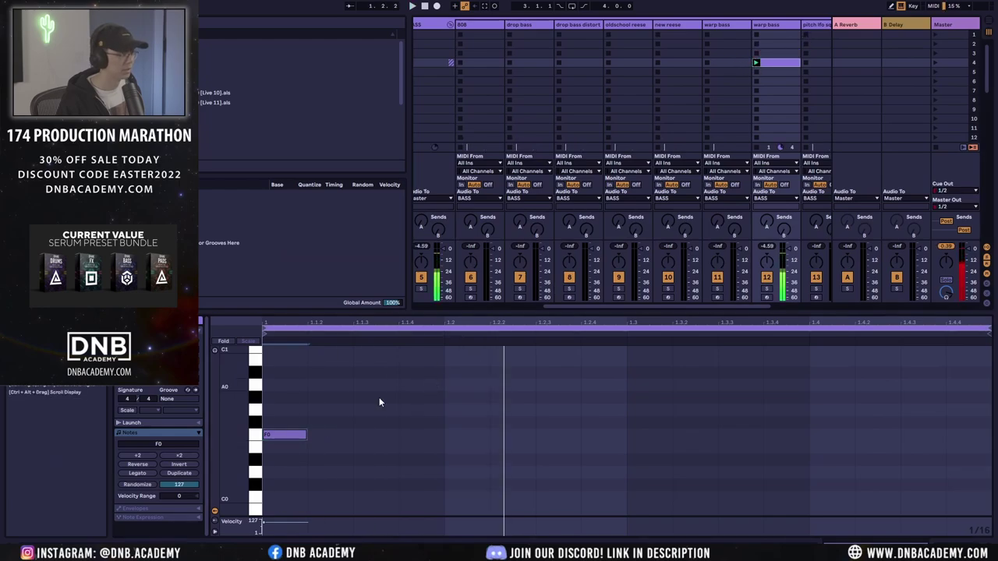
# Step: Lengthen the clip's F0 note to end at 1.3 and transpose it up an octave to F1
pyautogui.moveTo(305, 434); pyautogui.dragTo(610, 440)
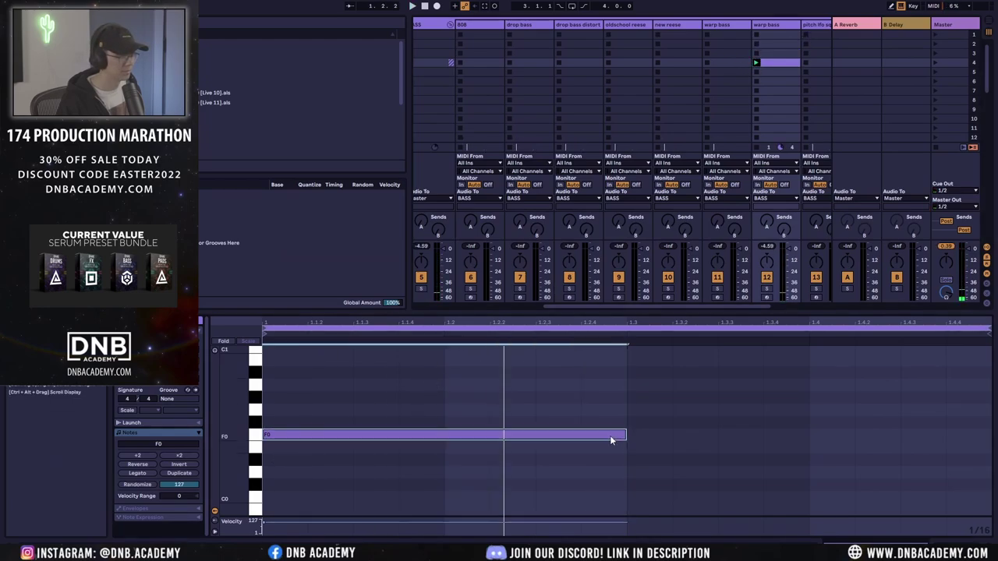
pyautogui.moveTo(424, 398); pyautogui.dragTo(499, 491)
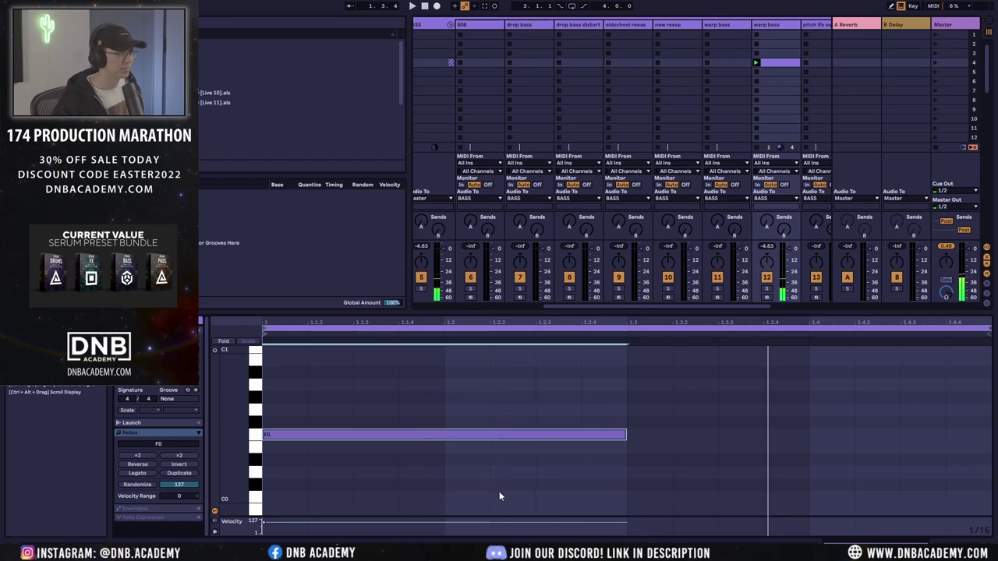
pyautogui.hotkey('shift', 'Up')
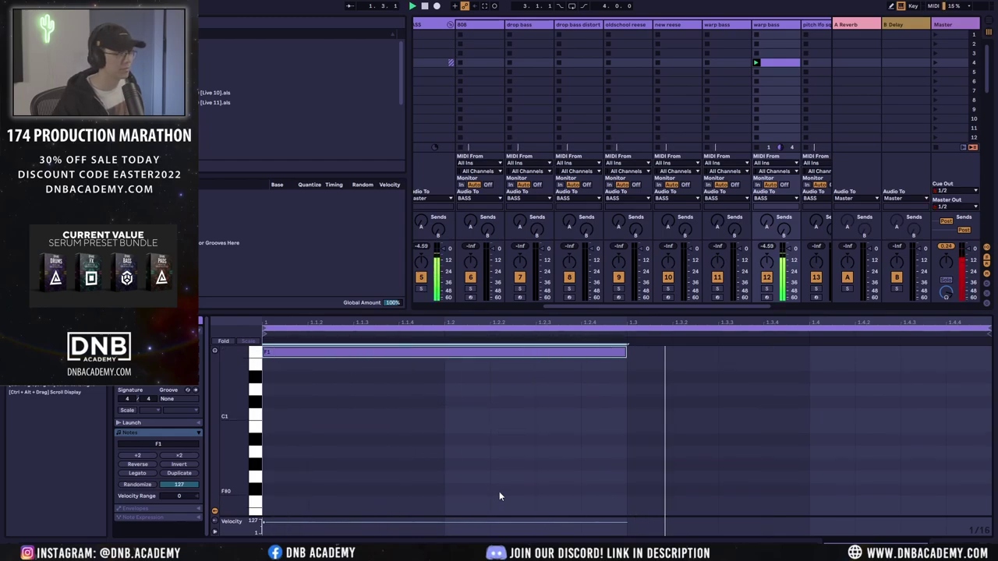
# Step: Rename the second warp bass track as "quest bass"
pyautogui.click(768, 28)
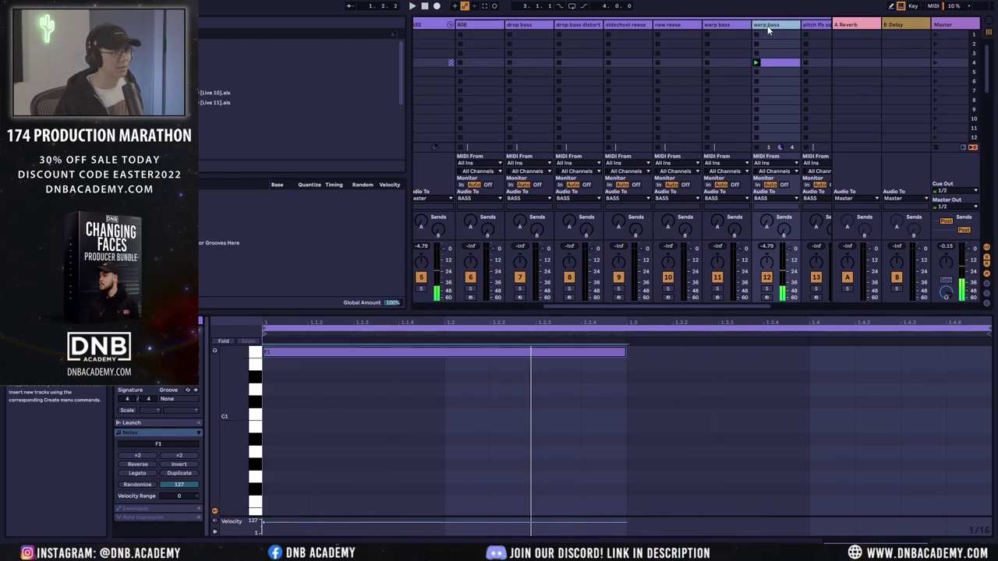
pyautogui.hotkey('ctrl', 'r')
pyautogui.write('QUEST')
pyautogui.press('Tab')
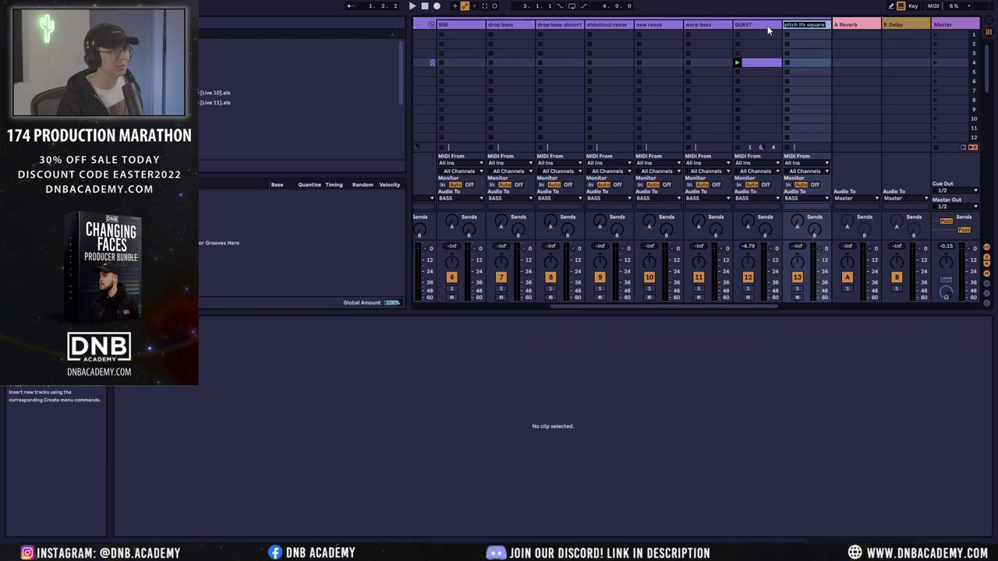
pyautogui.press('BackSpace')
pyautogui.click(771, 26)
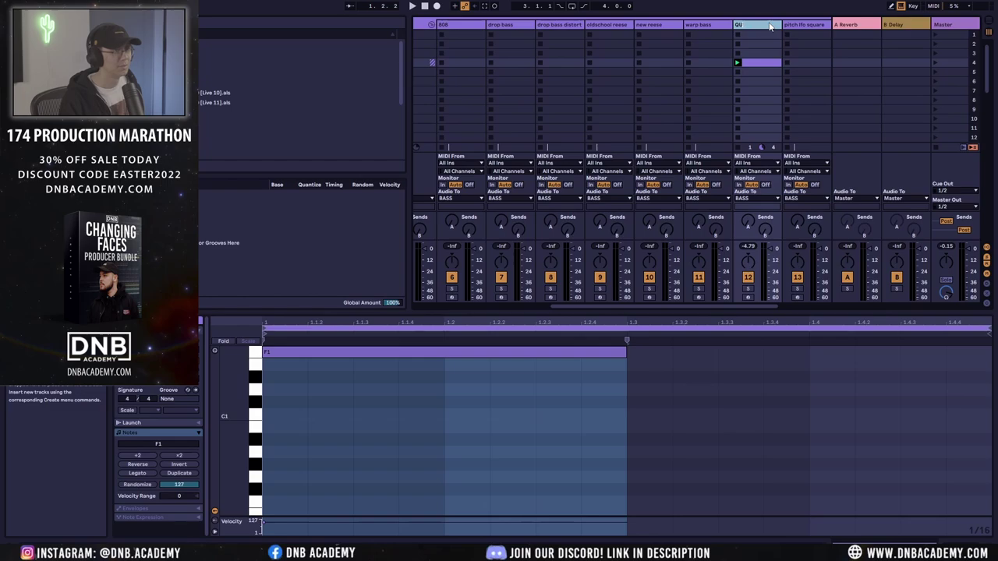
pyautogui.write('quest bass')
# Step: Move the quest bass clip to the warp bass track, launch it, and change its note to F0 ending at 1.2.3
pyautogui.moveTo(740, 63); pyautogui.dragTo(705, 63)
pyautogui.click(687, 63)
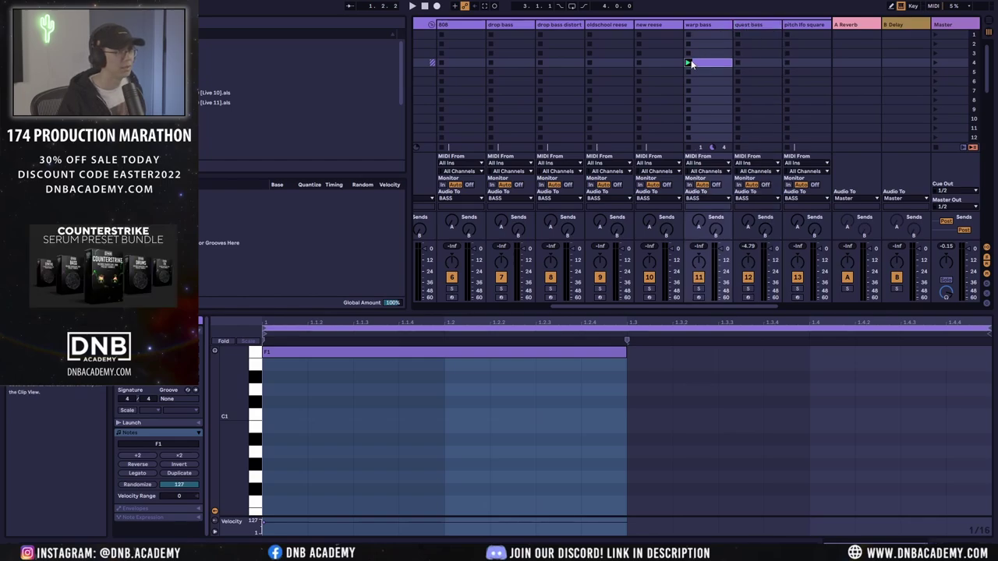
pyautogui.click(511, 354)
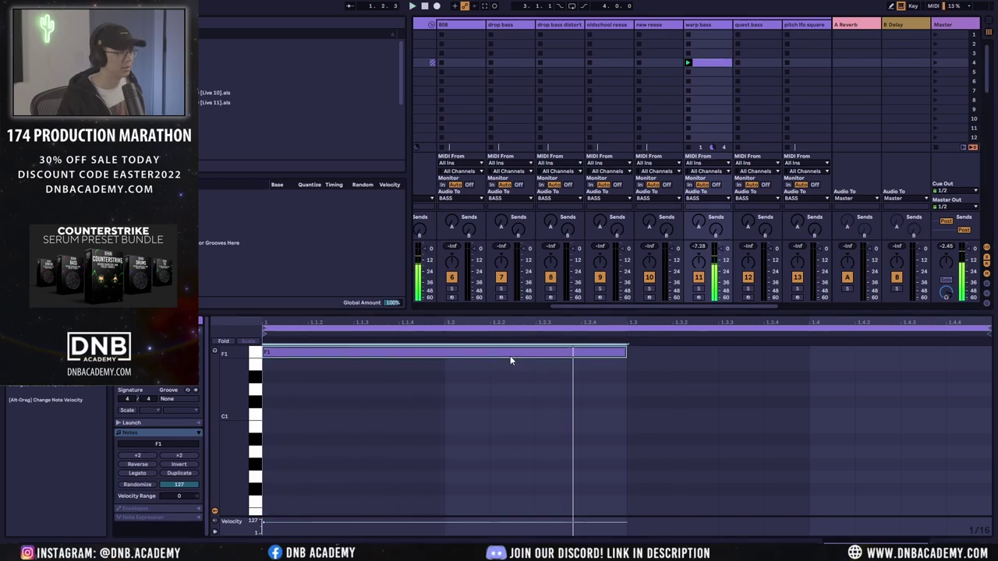
pyautogui.hotkey('ctrl', 'z')
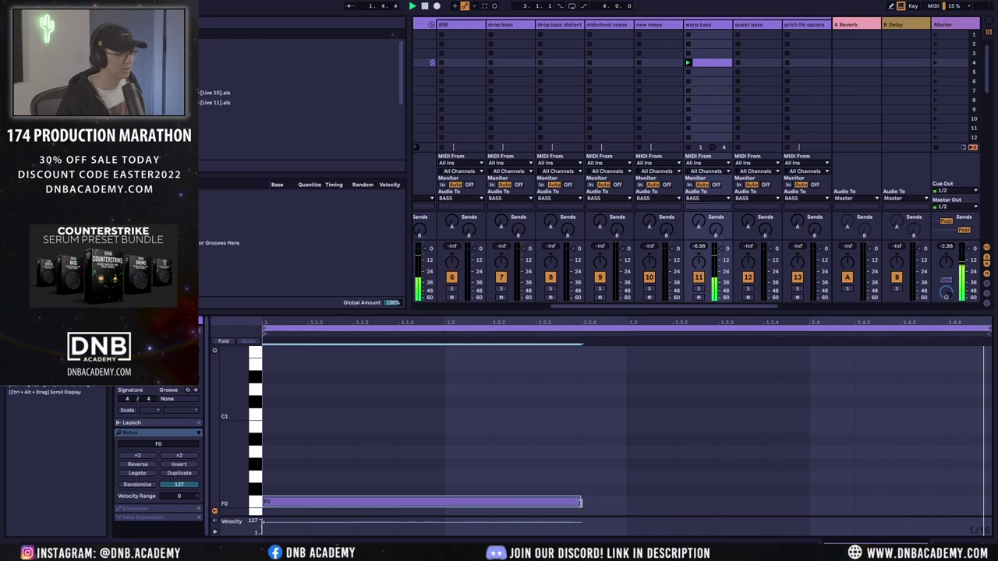
pyautogui.moveTo(581, 506); pyautogui.dragTo(538, 506)
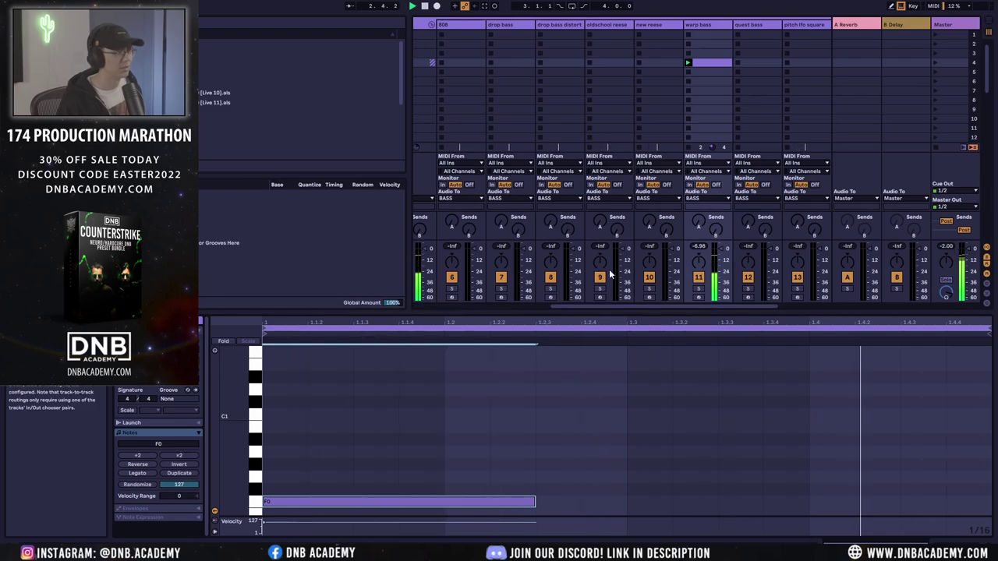
# Step: Extend the warp bass clip to two bars and launch a copy of it on the quest bass track
pyautogui.click(353, 413)
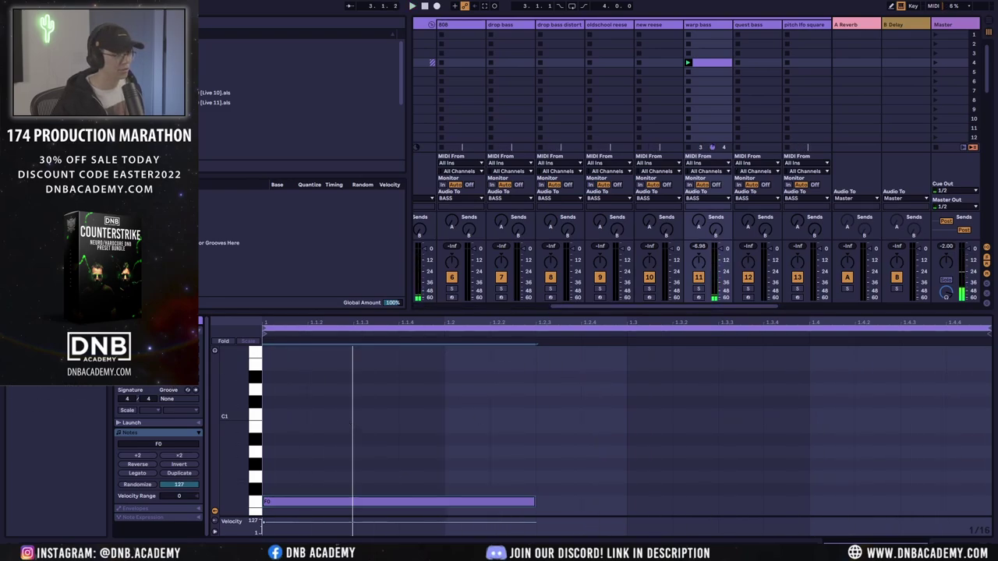
pyautogui.press('-')
pyautogui.press('space')
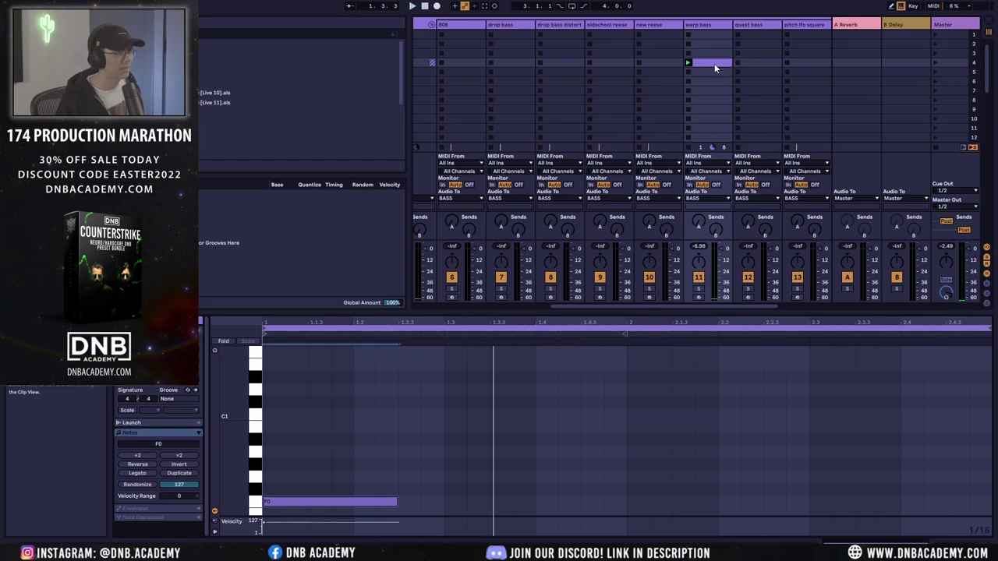
pyautogui.moveTo(714, 63); pyautogui.dragTo(738, 64)
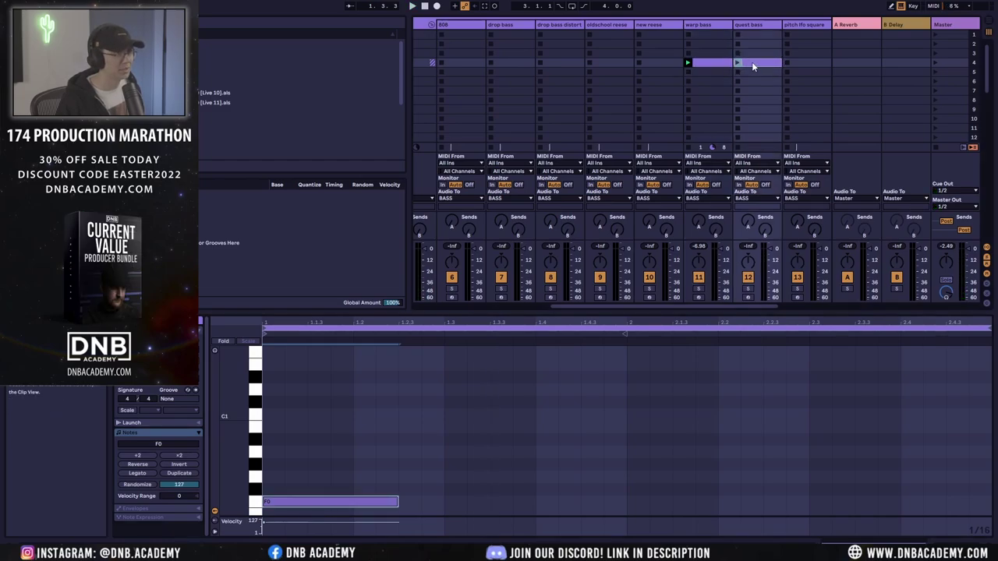
pyautogui.click(738, 62)
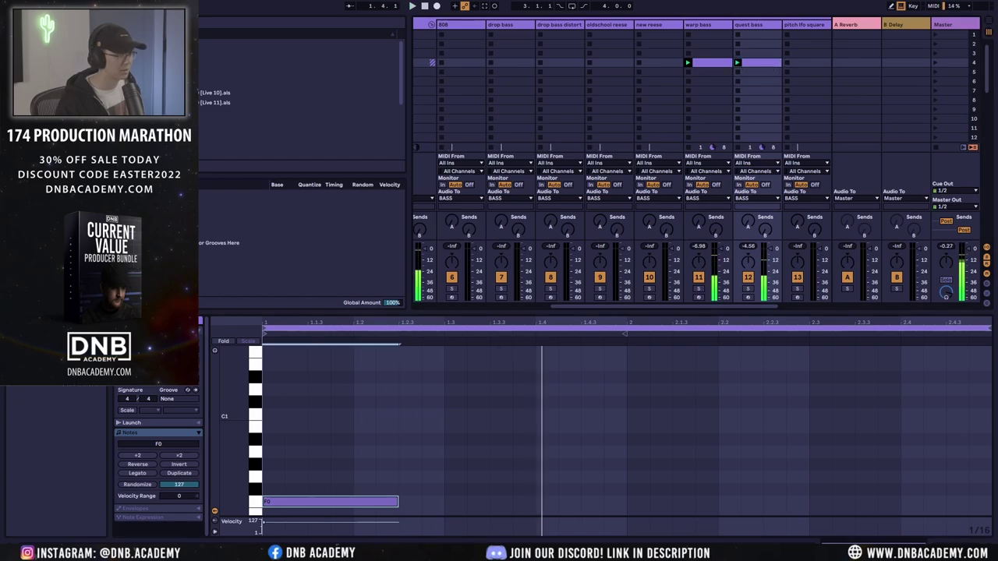
# Step: Move the F0 note in the quest bass clip to start at 1.3 and extend it to the end of the second bar
pyautogui.moveTo(363, 501); pyautogui.dragTo(624, 503)
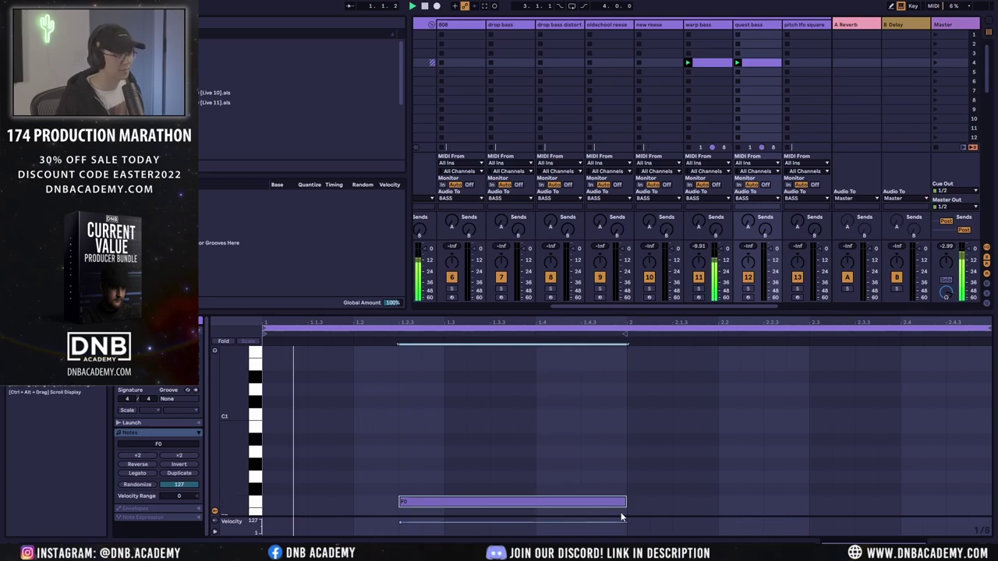
pyautogui.moveTo(494, 507); pyautogui.dragTo(540, 508)
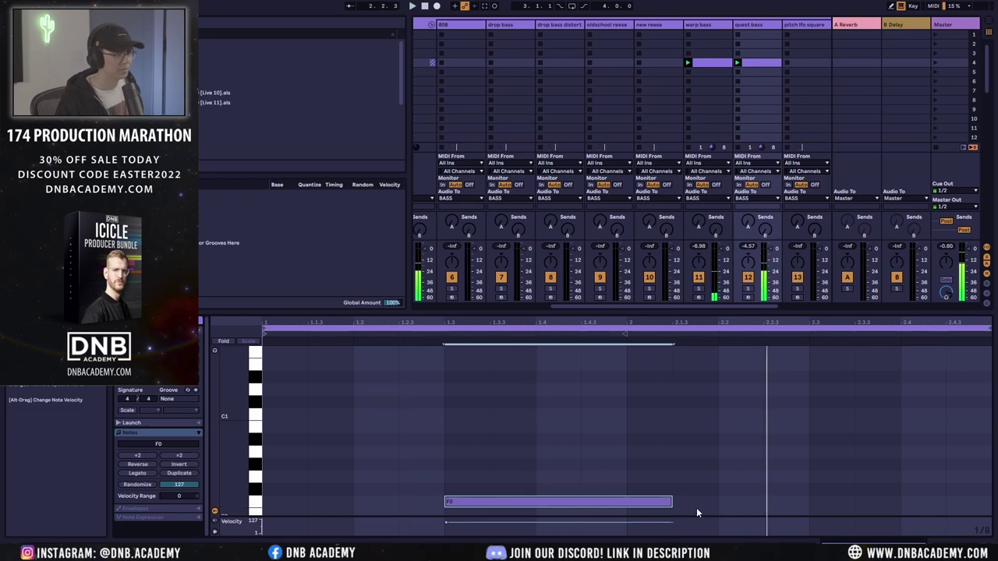
pyautogui.moveTo(671, 503); pyautogui.dragTo(990, 503)
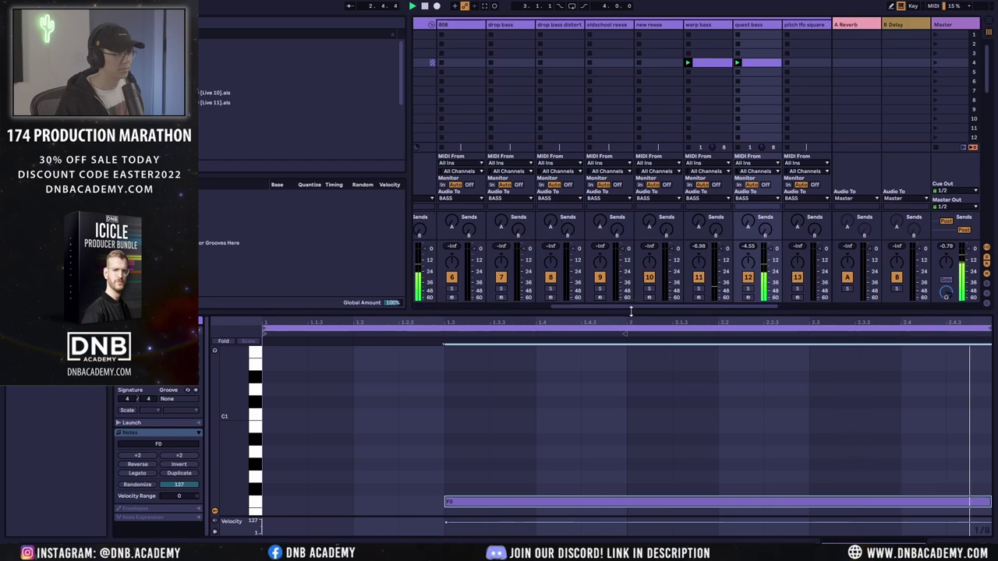
# Step: Transpose the quest bass note up an octave to F1 and shorten it to end at 2.3
pyautogui.moveTo(631, 308); pyautogui.dragTo(580, 280)
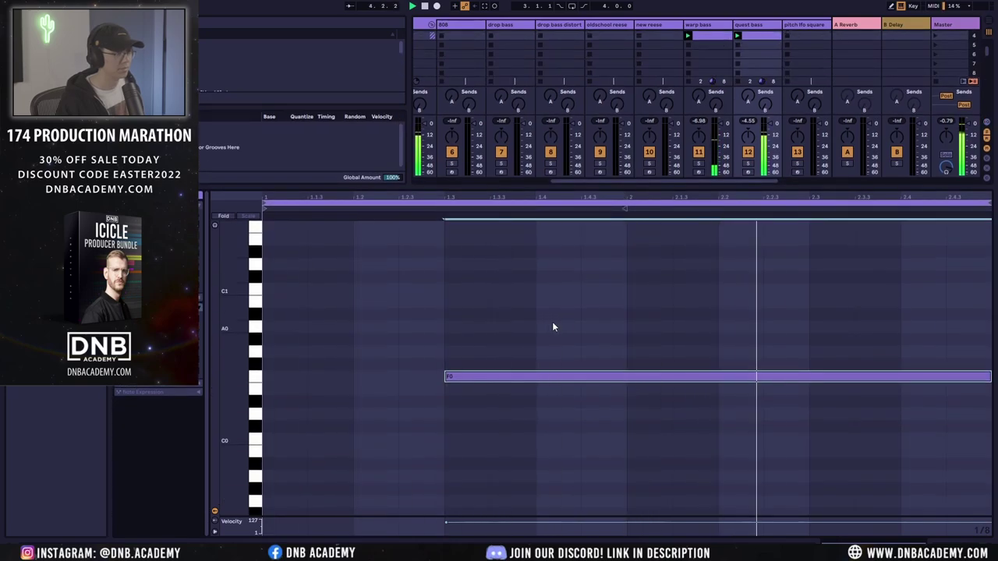
pyautogui.moveTo(553, 322); pyautogui.dragTo(609, 479)
pyautogui.hotkey('shift', 'Up')
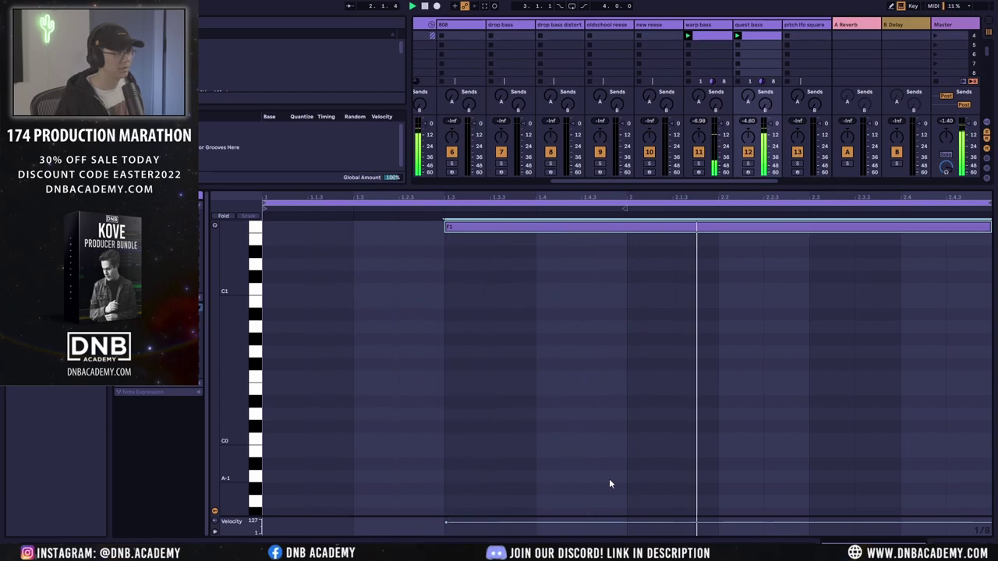
pyautogui.scroll(4, 825, 435)
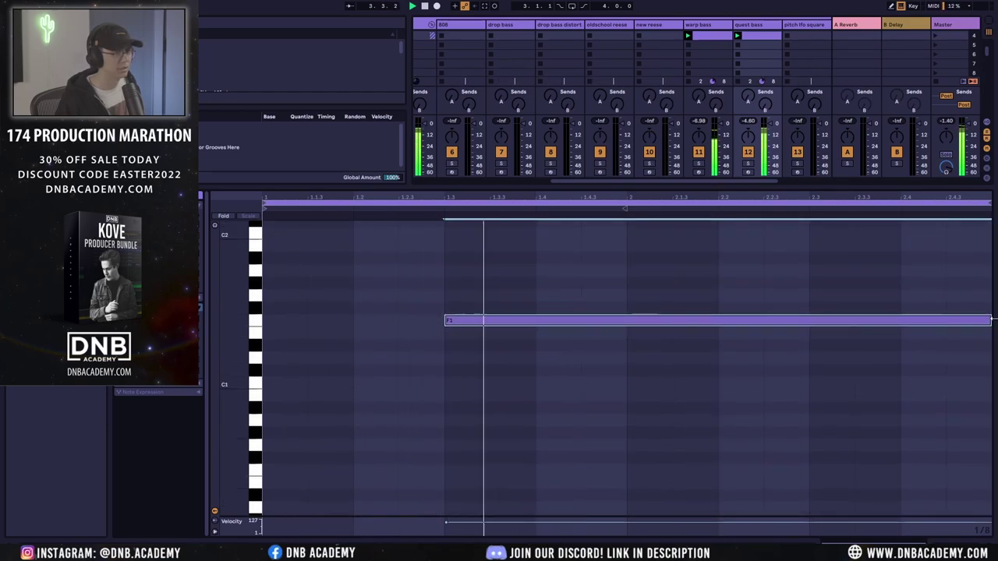
pyautogui.moveTo(991, 320); pyautogui.dragTo(808, 320)
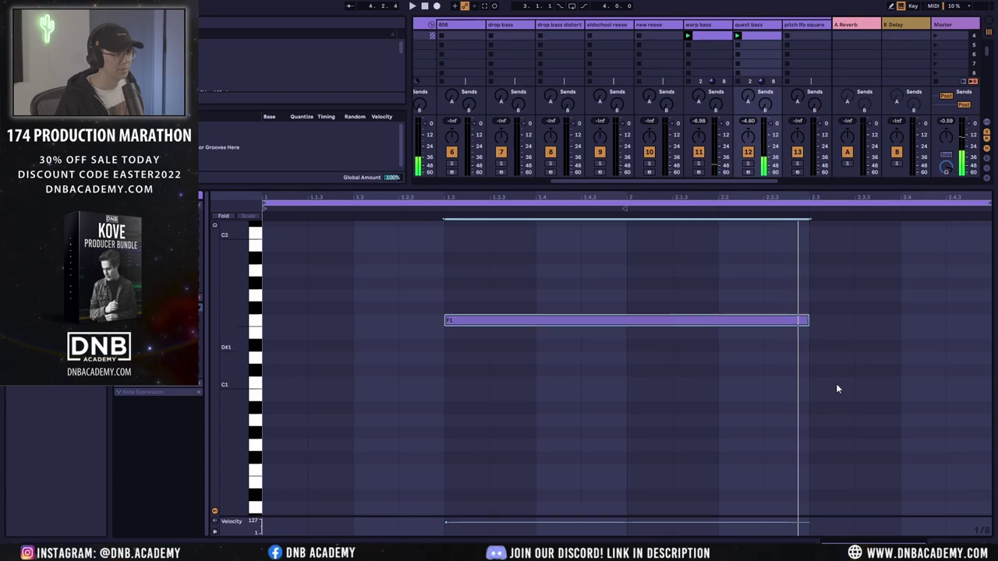
# Step: Add an E2 note to the quest bass clip from 2.3 to the end of the second bar and play it
pyautogui.scroll(3, 839, 328)
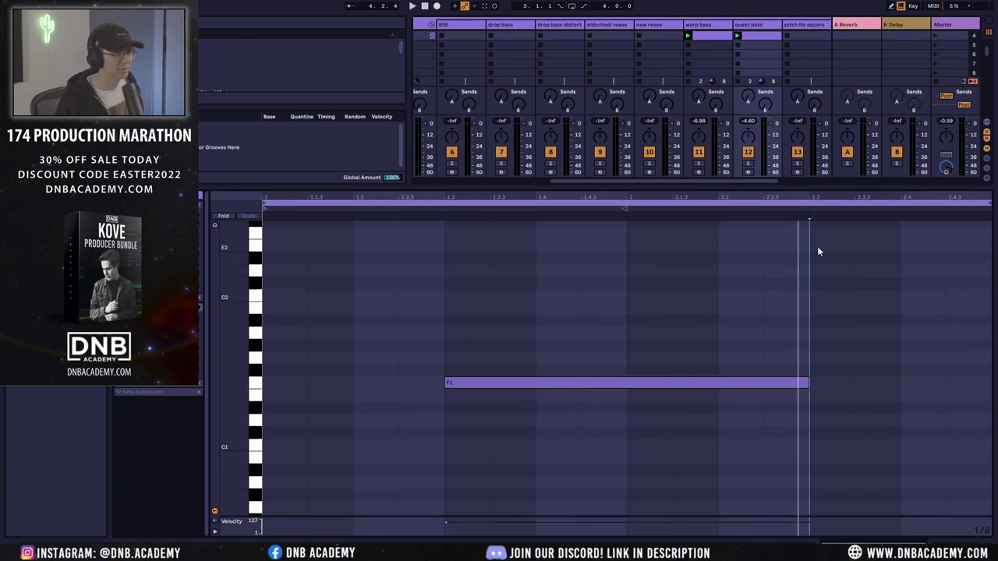
pyautogui.doubleClick(817, 247)
pyautogui.moveTo(855, 246); pyautogui.dragTo(974, 247)
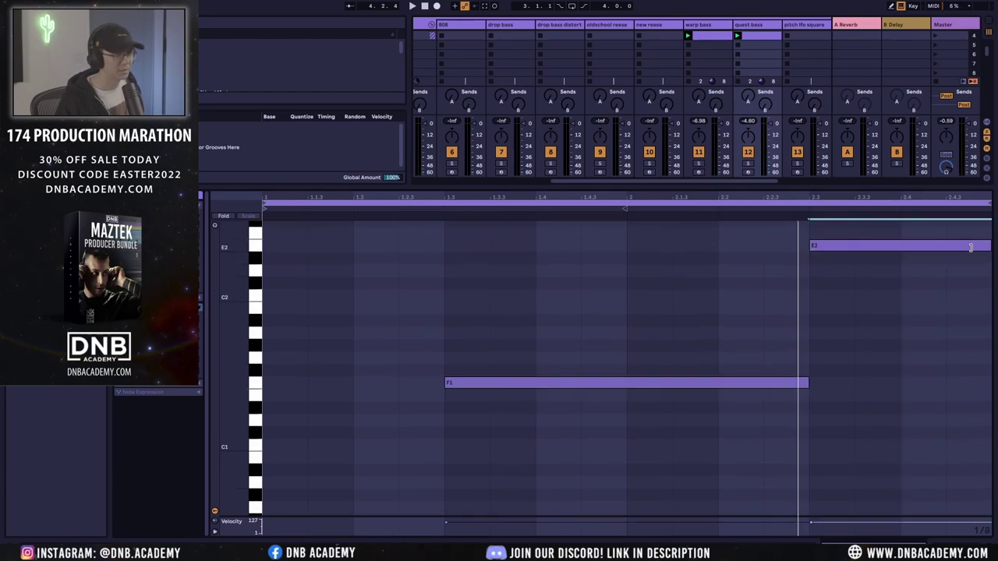
pyautogui.press('space')
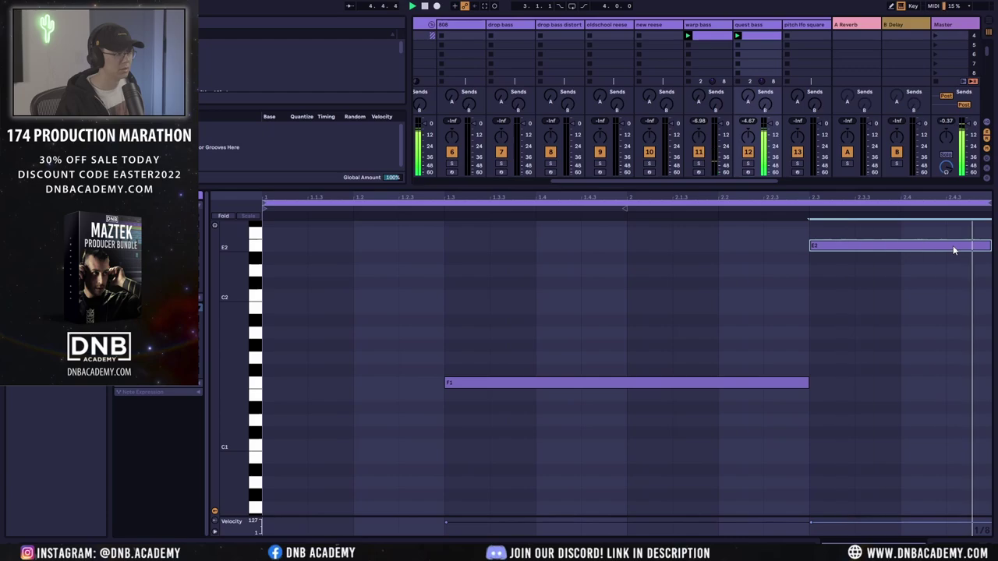
# Step: Copy the quest bass clip in scene 4 to the pitch lfo square track
pyautogui.hotkey('shift', 'Tab')
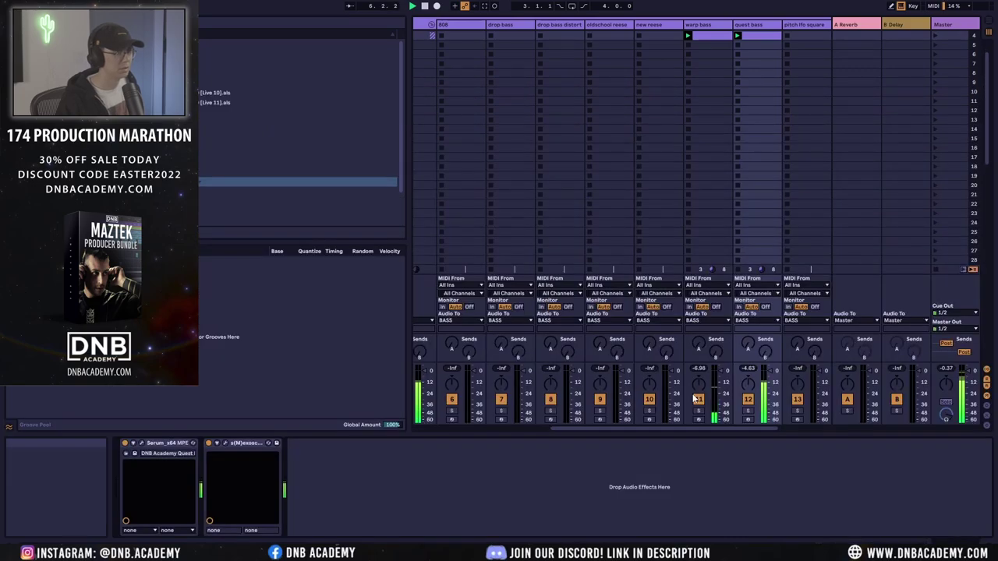
pyautogui.moveTo(717, 427); pyautogui.dragTo(787, 431)
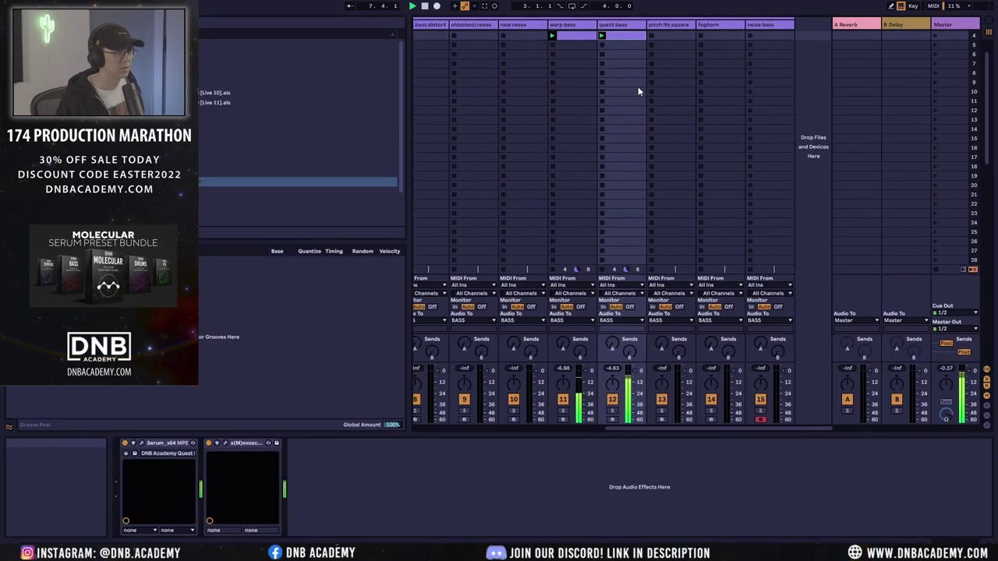
pyautogui.scroll(3, 627, 95)
pyautogui.moveTo(627, 95); pyautogui.dragTo(653, 79)
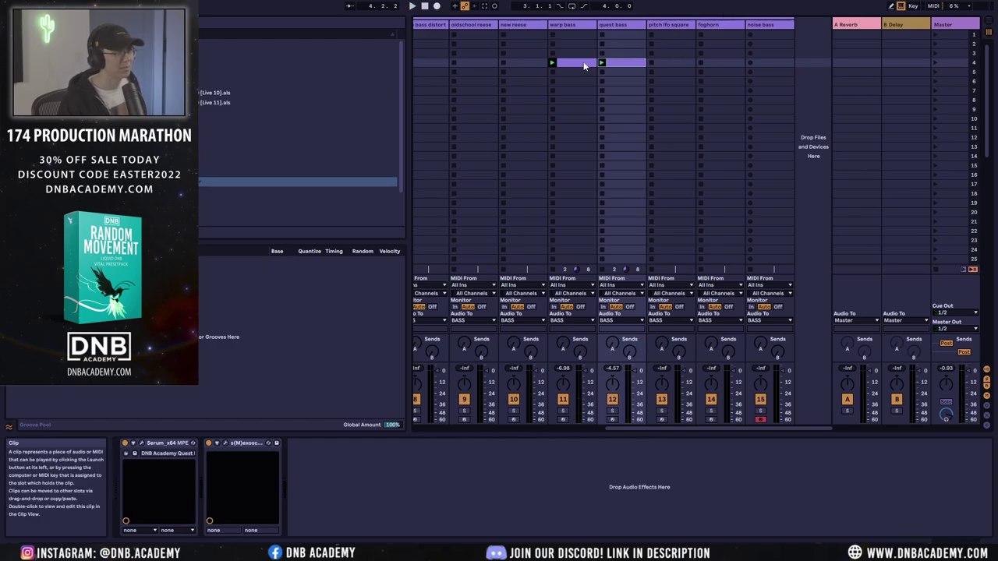
pyautogui.moveTo(617, 64); pyautogui.dragTo(677, 61)
# Step: Extend the quest bass and pitch lfo square clips to four bars, and shift the pitch lfo square notes to start at 3.3
pyautogui.doubleClick(631, 59)
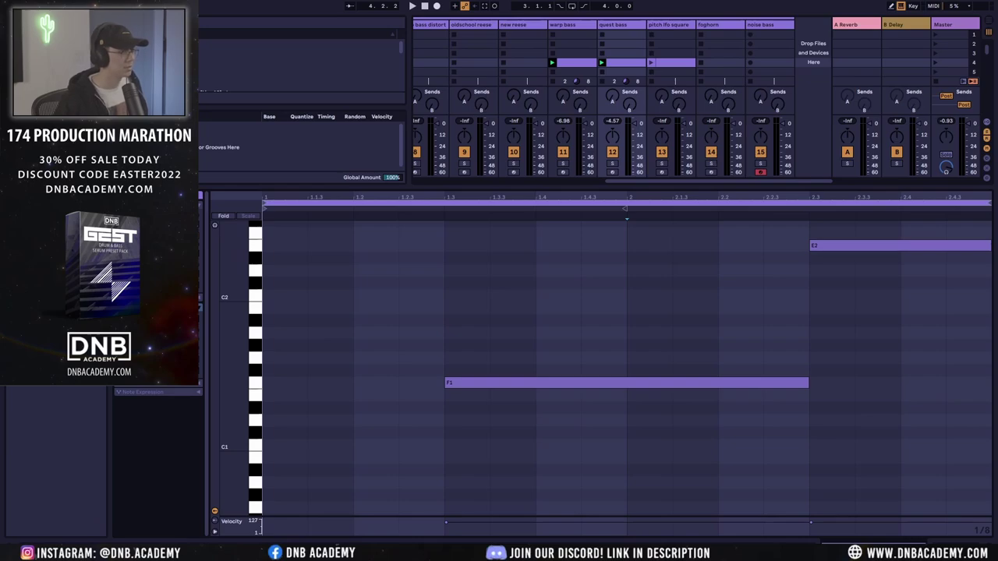
pyautogui.press('-')
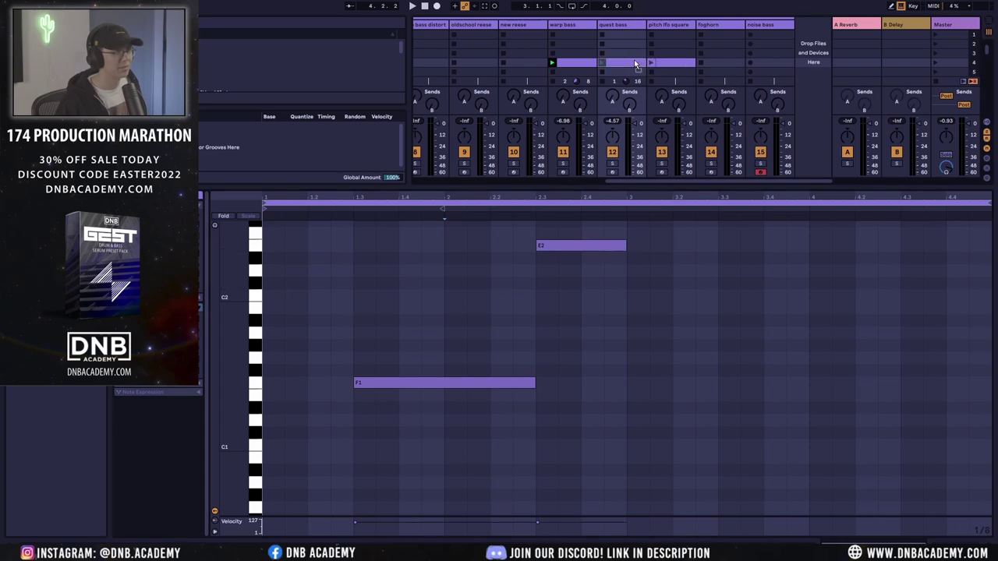
pyautogui.press('Return')
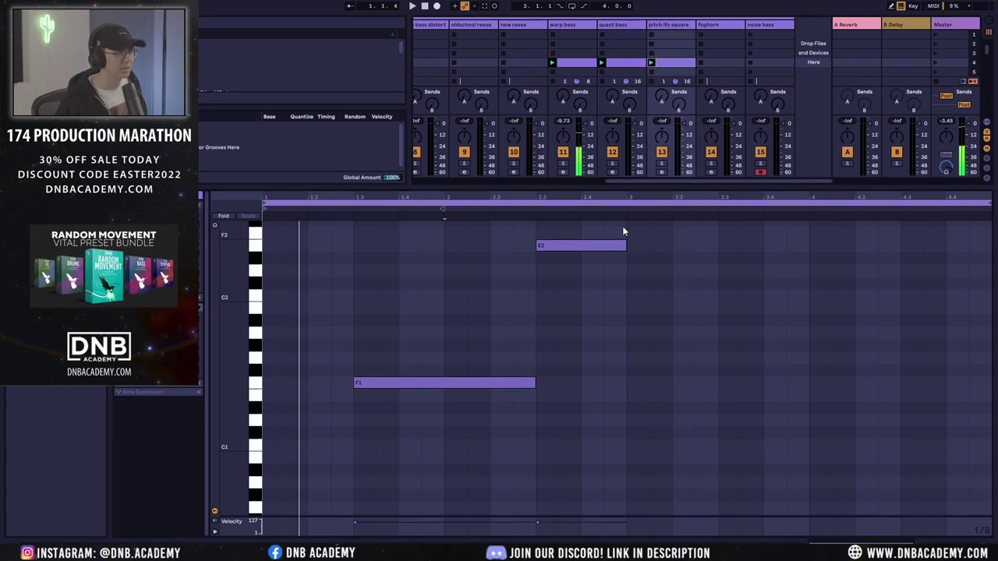
pyautogui.moveTo(624, 230); pyautogui.dragTo(744, 383)
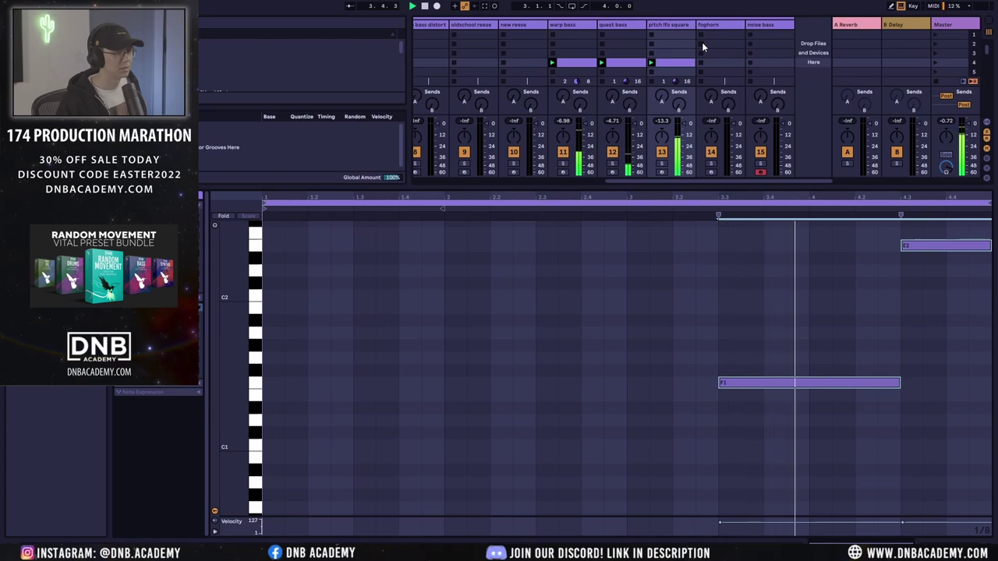
# Step: Lengthen the F1 note in the pitch lfo square clip to end at 4.3.3, overlapping the E2 note
pyautogui.click(944, 265)
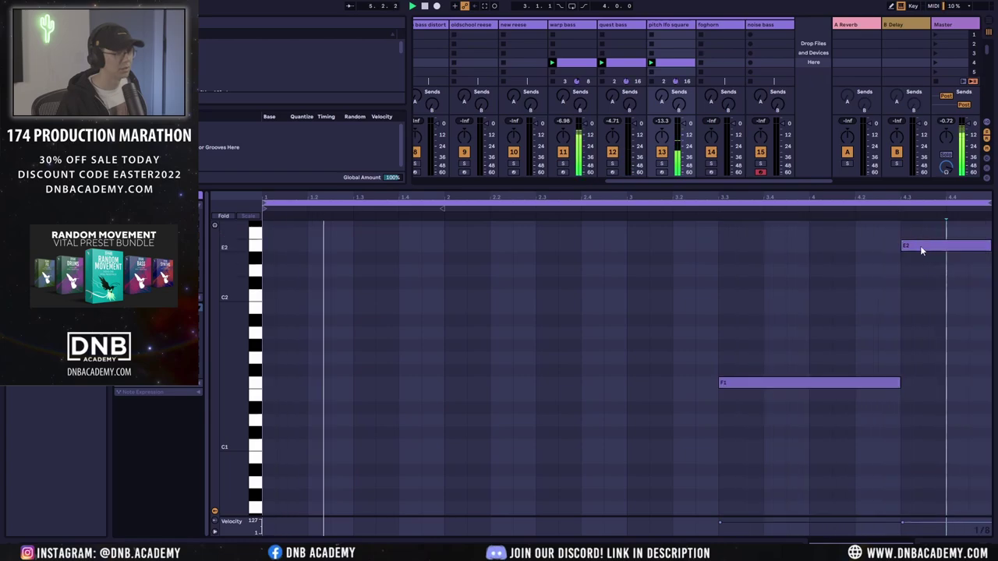
pyautogui.click(916, 248)
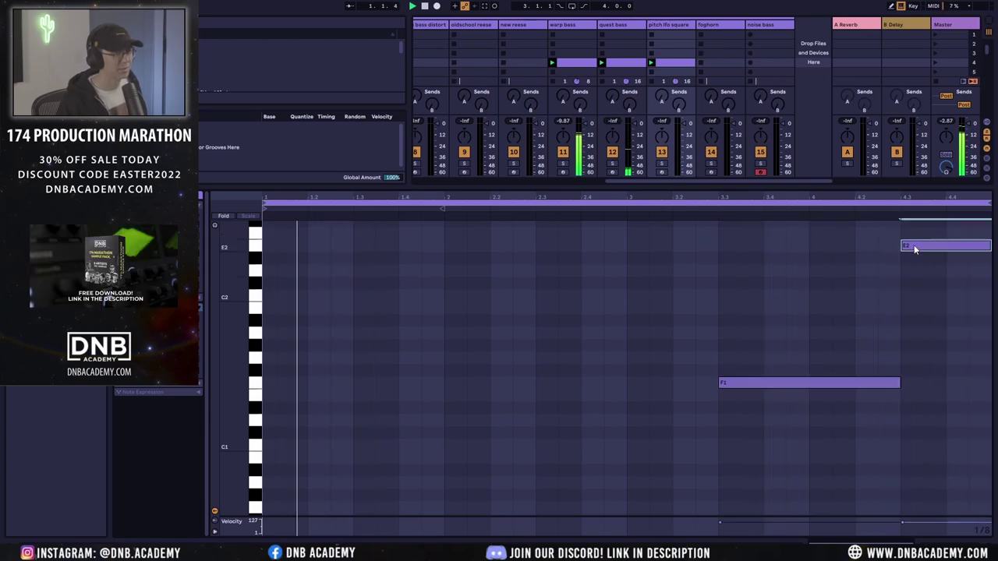
pyautogui.moveTo(899, 386); pyautogui.dragTo(914, 382)
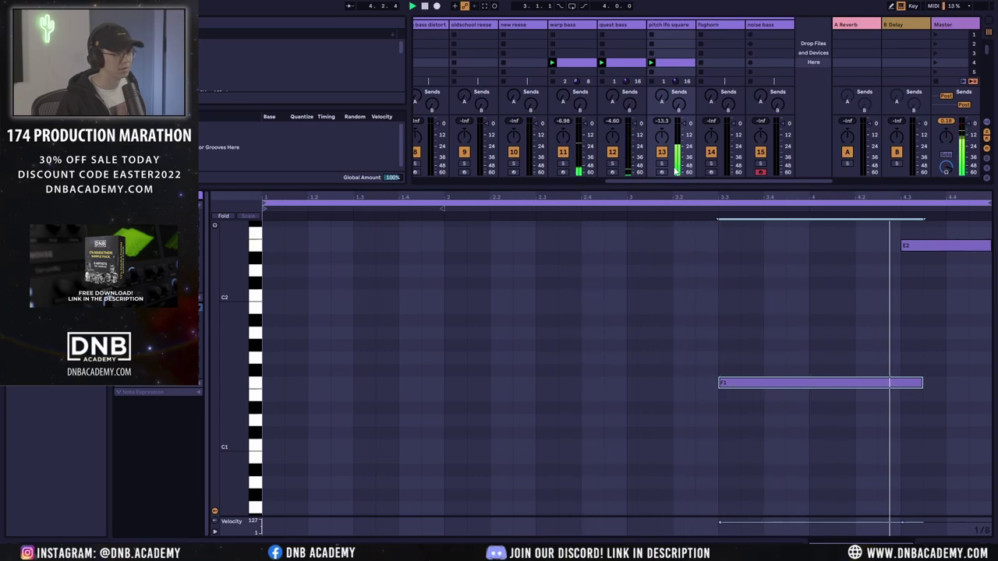
# Step: Set the Env 1 decay of the pitch lfo square track's Serum to 2.40 s and play the result
pyautogui.doubleClick(652, 24)
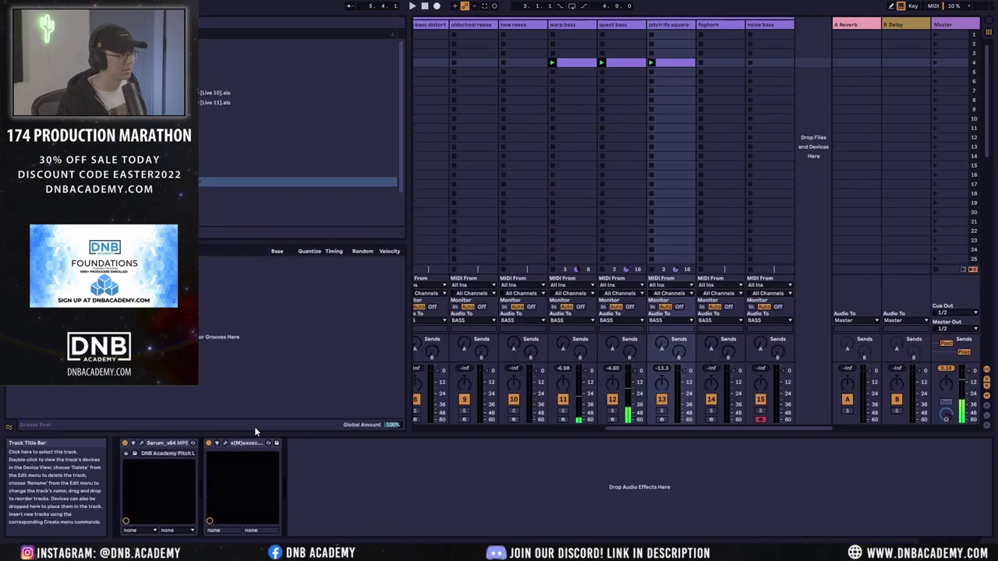
pyautogui.click(135, 454)
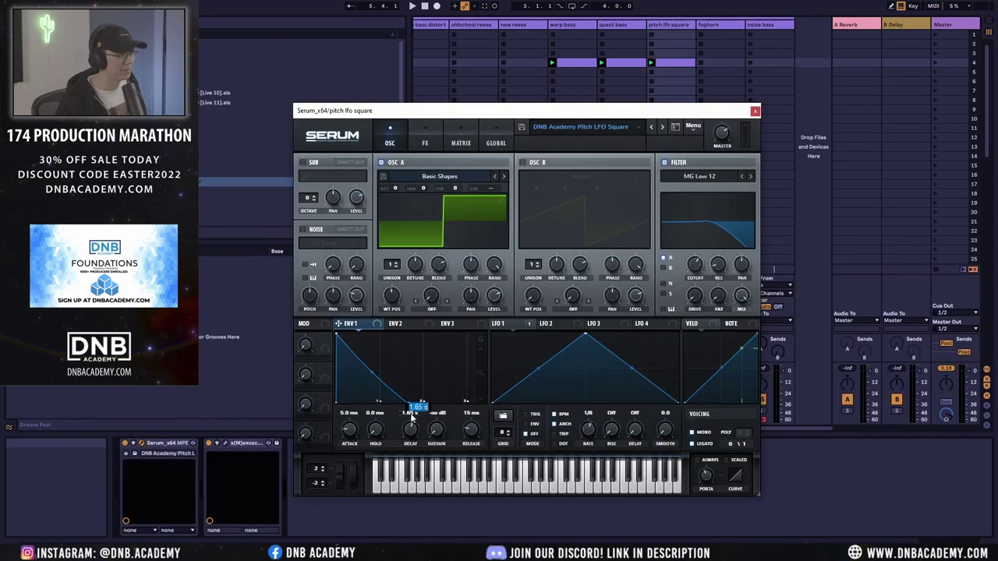
pyautogui.press('Return')
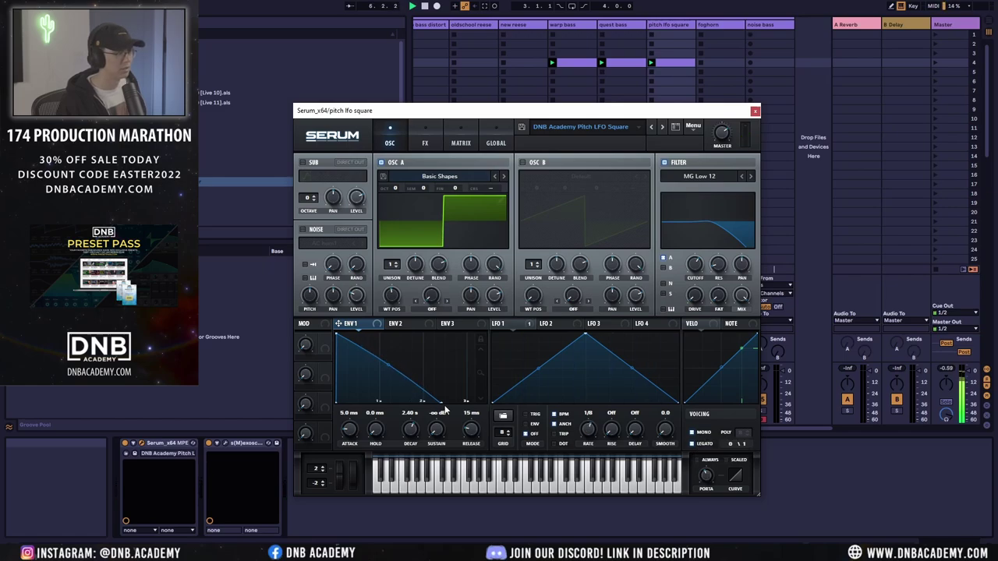
pyautogui.click(755, 112)
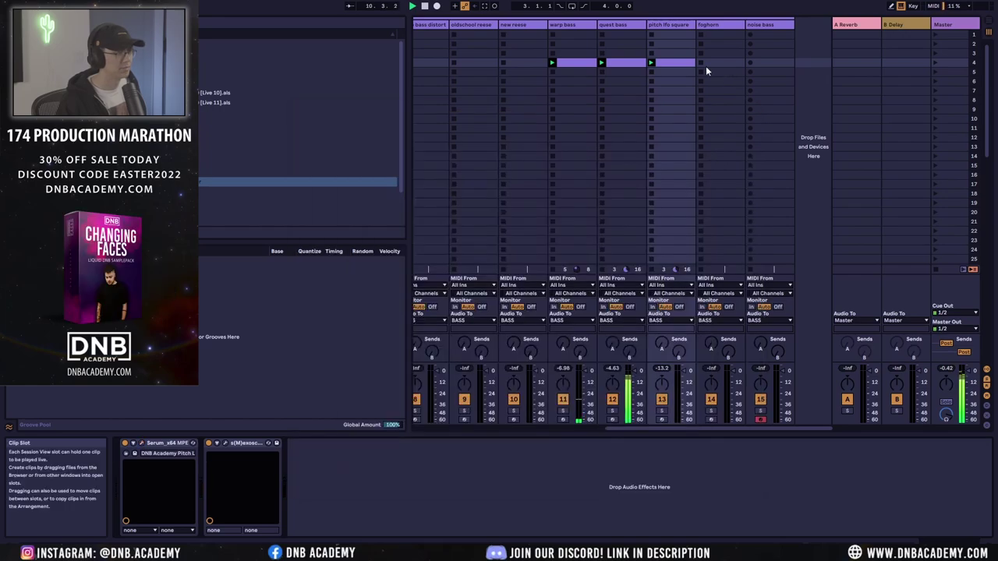
# Step: Review the overlapping notes in the pitch lfo square clip and the Legato voicing option in its Serum
pyautogui.click(677, 63)
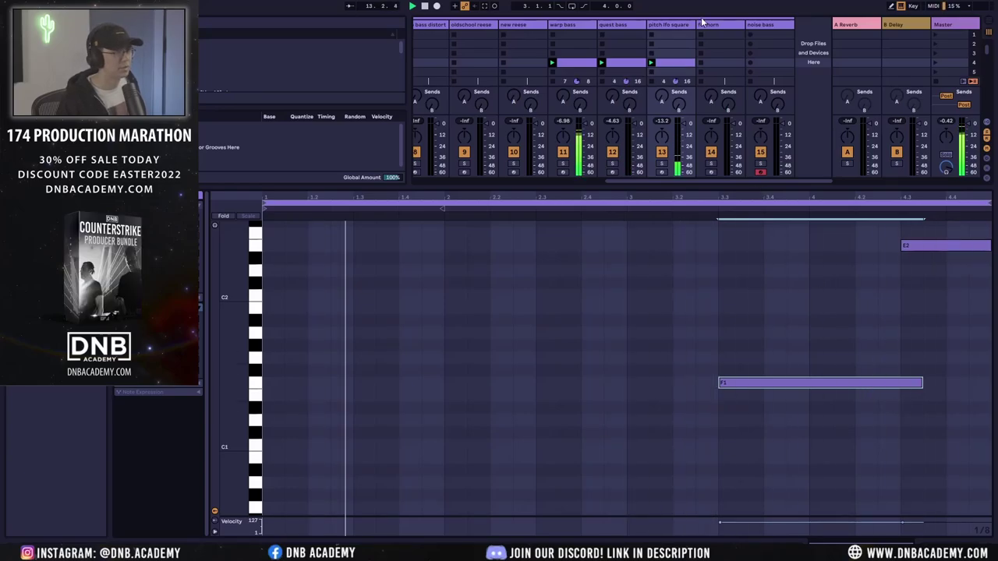
pyautogui.click(675, 26)
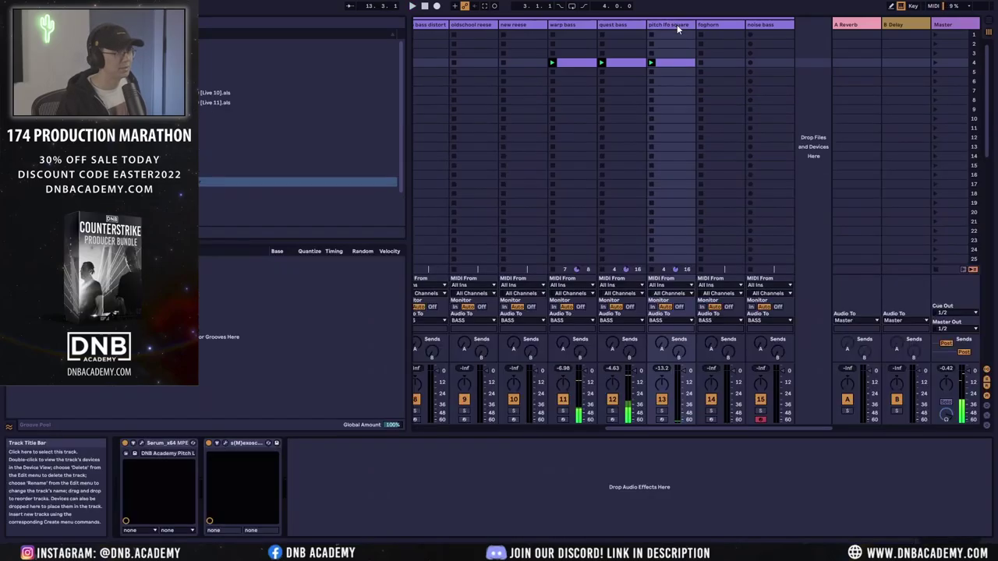
pyautogui.click(141, 442)
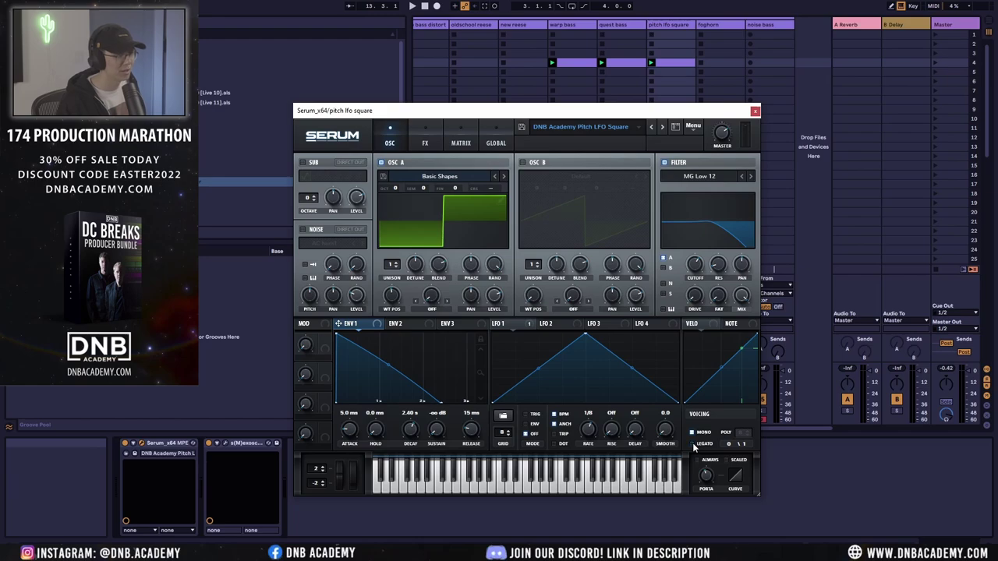
pyautogui.click(755, 111)
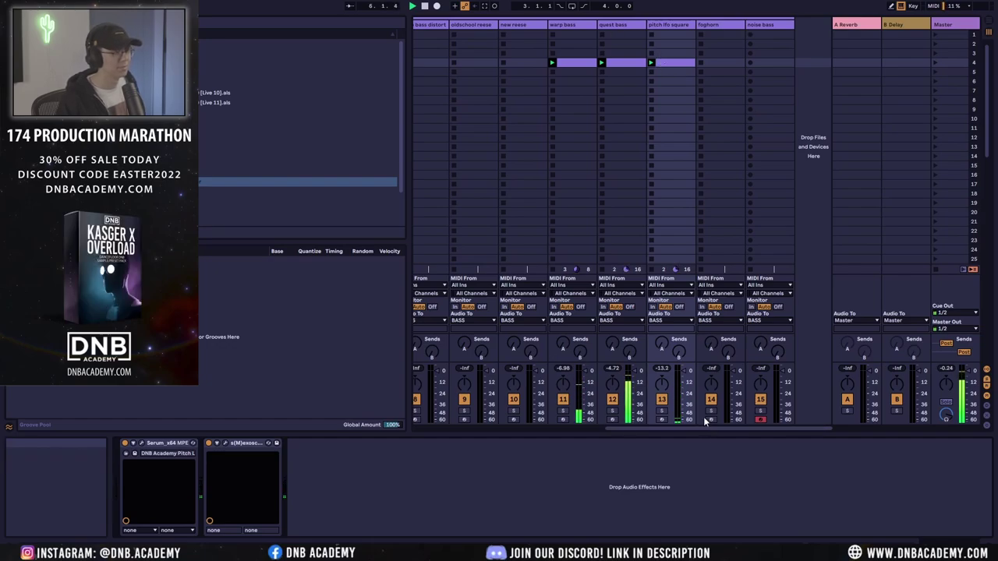
# Step: Duplicate the playing drum and bass clips into scene 5 and place that scene in the arrangement at bar 17
pyautogui.moveTo(705, 427); pyautogui.dragTo(674, 428)
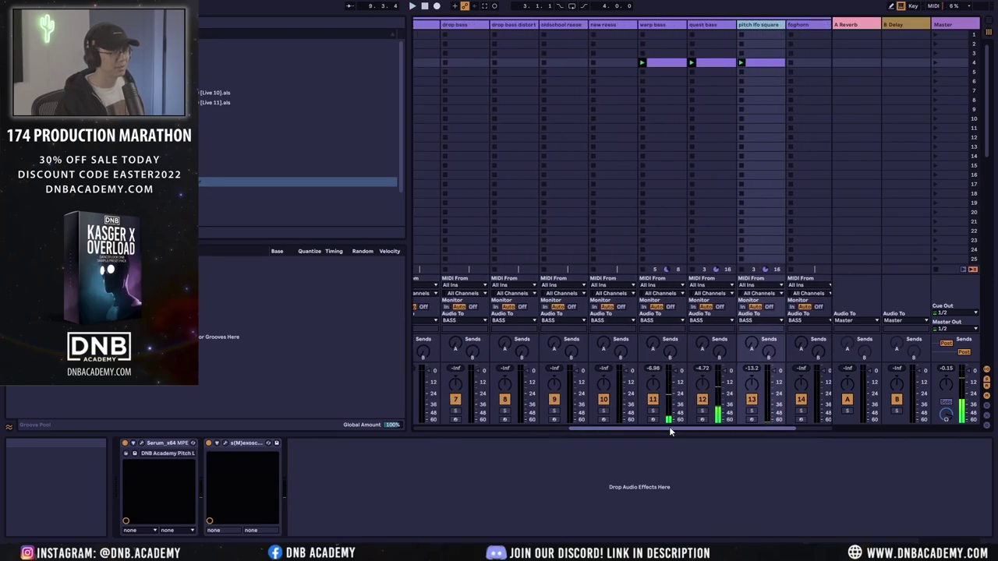
pyautogui.hotkey('ctrl', 'd')
pyautogui.click(953, 72)
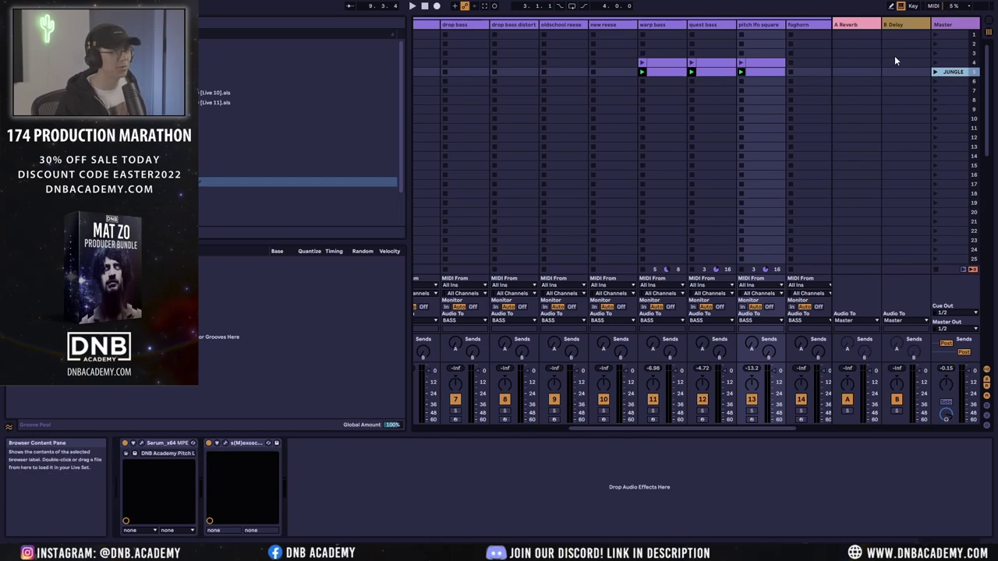
pyautogui.click(985, 28)
pyautogui.moveTo(984, 28); pyautogui.dragTo(547, 60)
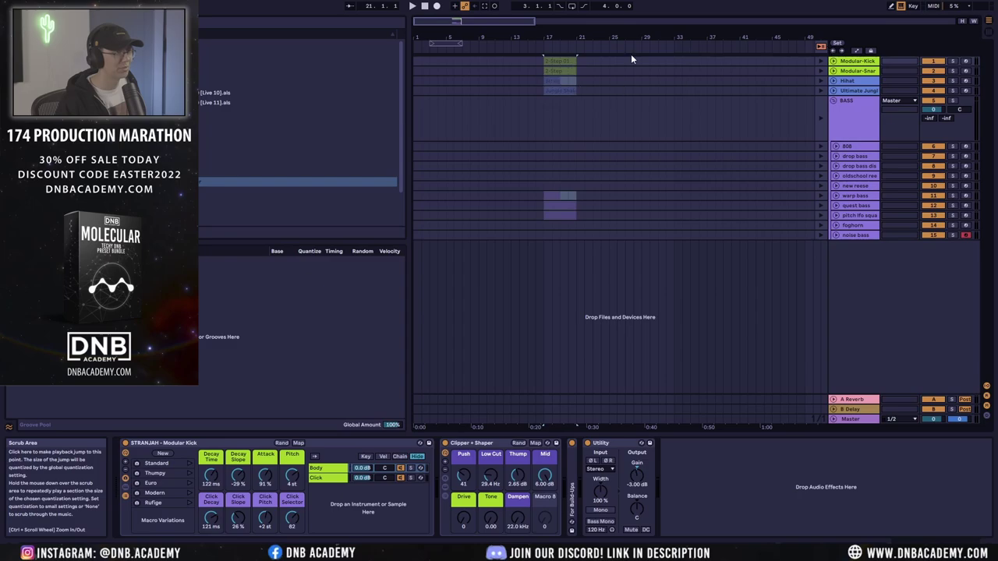
# Step: Loop the arranged section from bar 17 and duplicate all its clips to fill up to bar 25
pyautogui.click(564, 80)
pyautogui.click(567, 47)
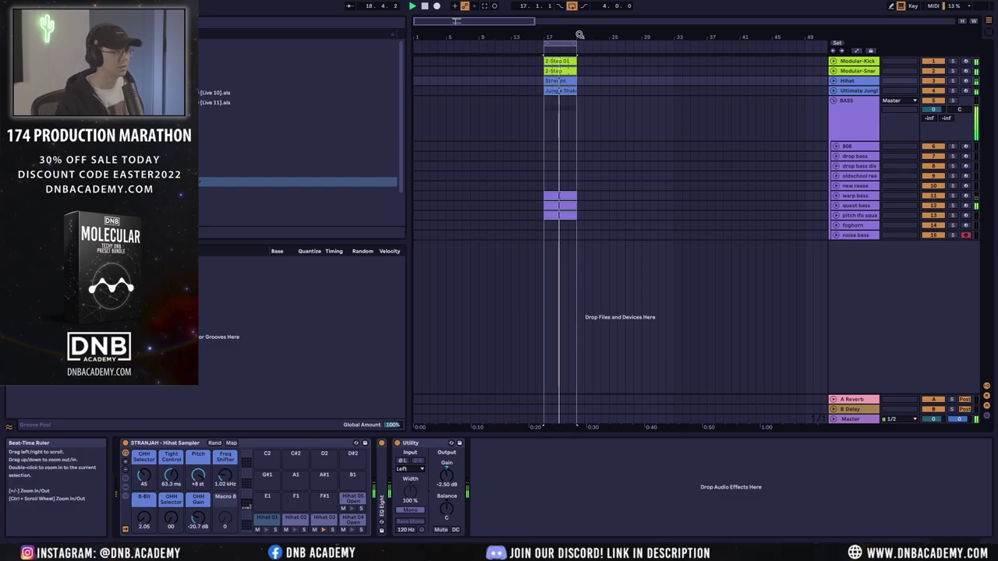
pyautogui.moveTo(576, 61); pyautogui.dragTo(609, 45)
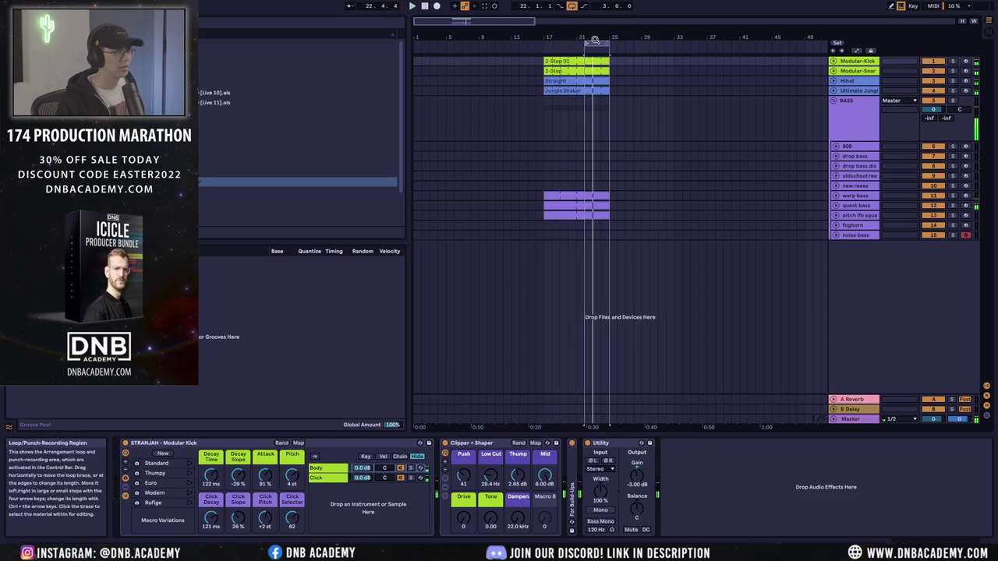
# Step: Narrow the loop to bars 23 to 25 and unfold all the arrangement tracks
pyautogui.scroll(3, 607, 100)
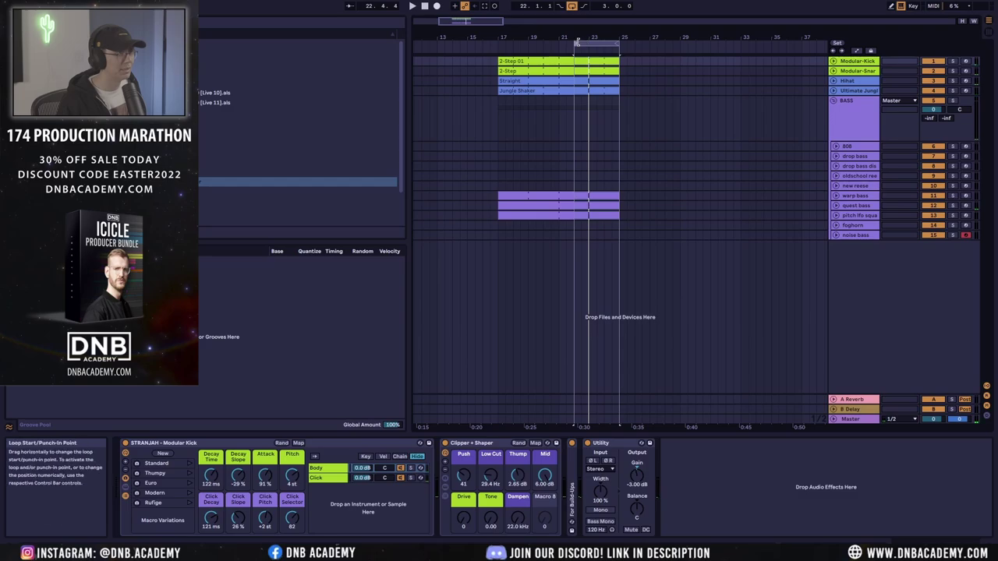
pyautogui.moveTo(578, 42)
pyautogui.mouseDown()
pyautogui.moveTo(599, 43)
pyautogui.moveTo(589, 42)
pyautogui.mouseUp()
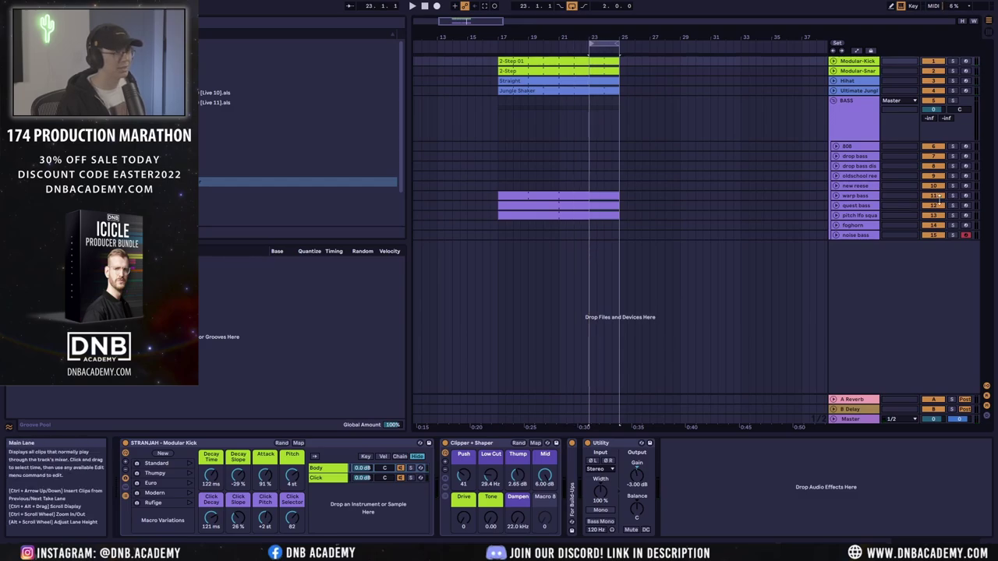
pyautogui.click(836, 215)
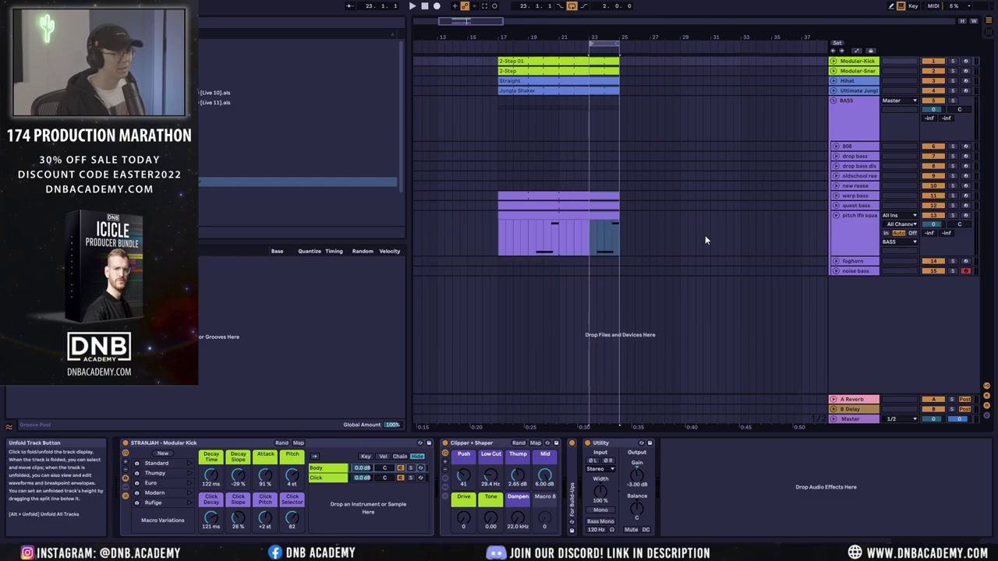
pyautogui.click(836, 215)
pyautogui.hotkey('alt', 'u')
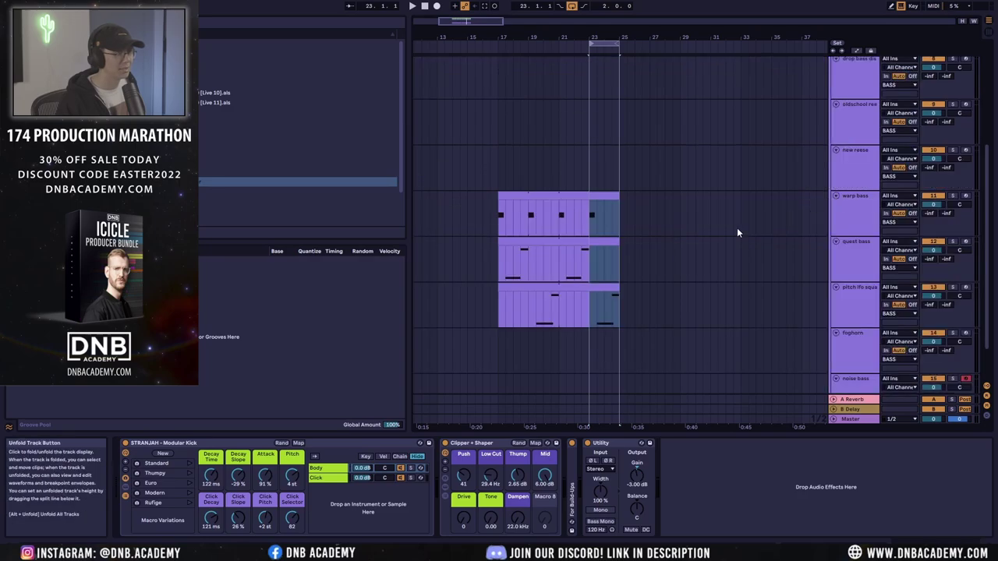
# Step: Delete the quest bass parts at bars 19–21 and 23–25, and the empty pitch lfo square parts at bars 17–19 and 21–23
pyautogui.scroll(-2, 657, 281)
pyautogui.moveTo(528, 204); pyautogui.dragTo(622, 204)
pyautogui.press('Delete')
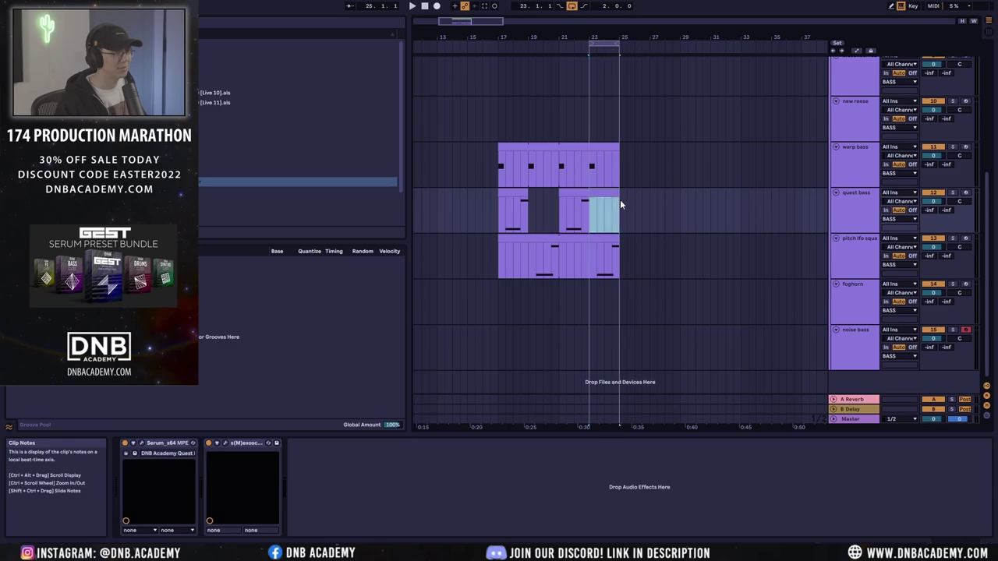
pyautogui.press('Delete')
pyautogui.moveTo(559, 242); pyautogui.dragTo(567, 246)
pyautogui.press('Delete')
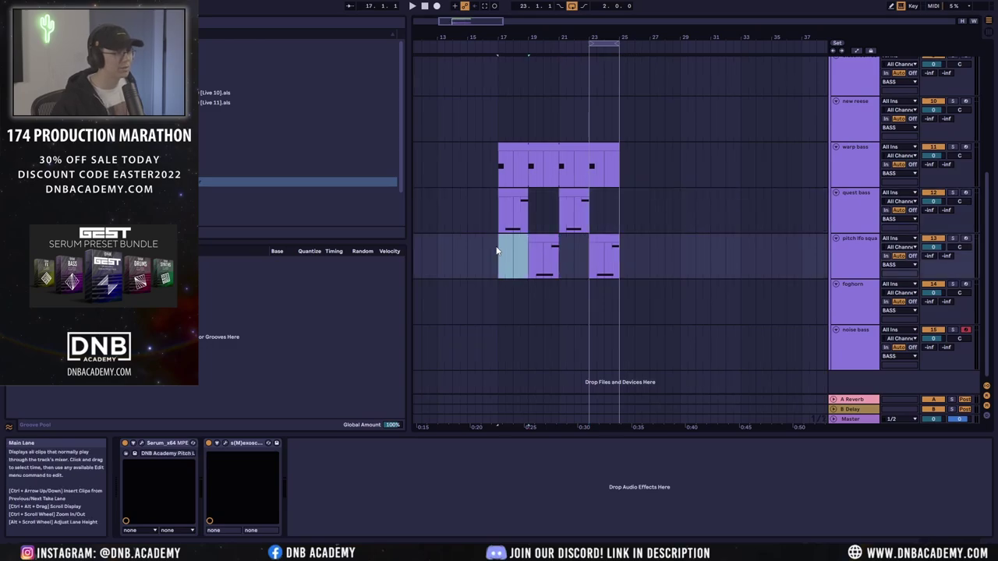
# Step: Move the pitch lfo square clip at bars 23–25 to the oldschool reese track and play it
pyautogui.press('space')
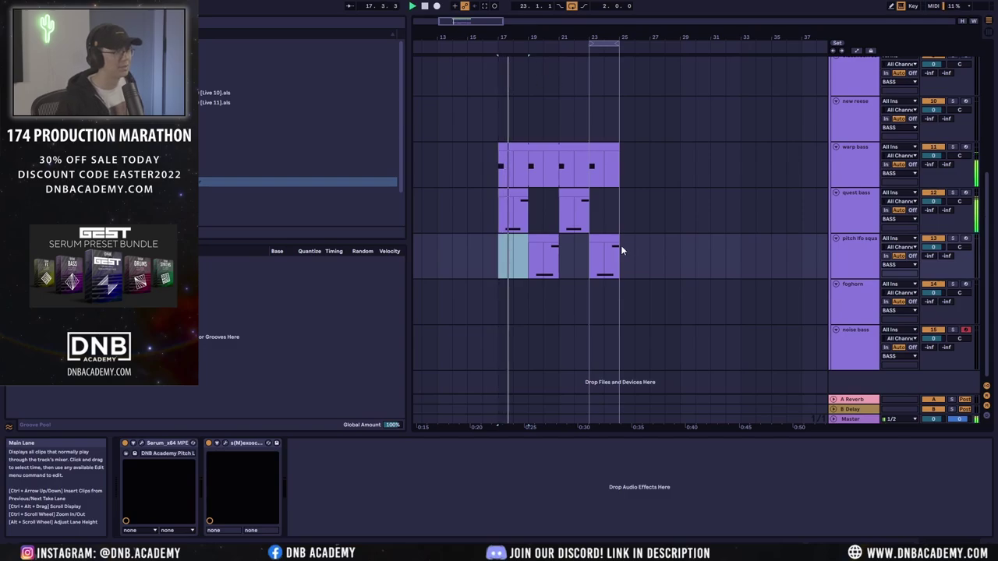
pyautogui.scroll(3, 610, 238)
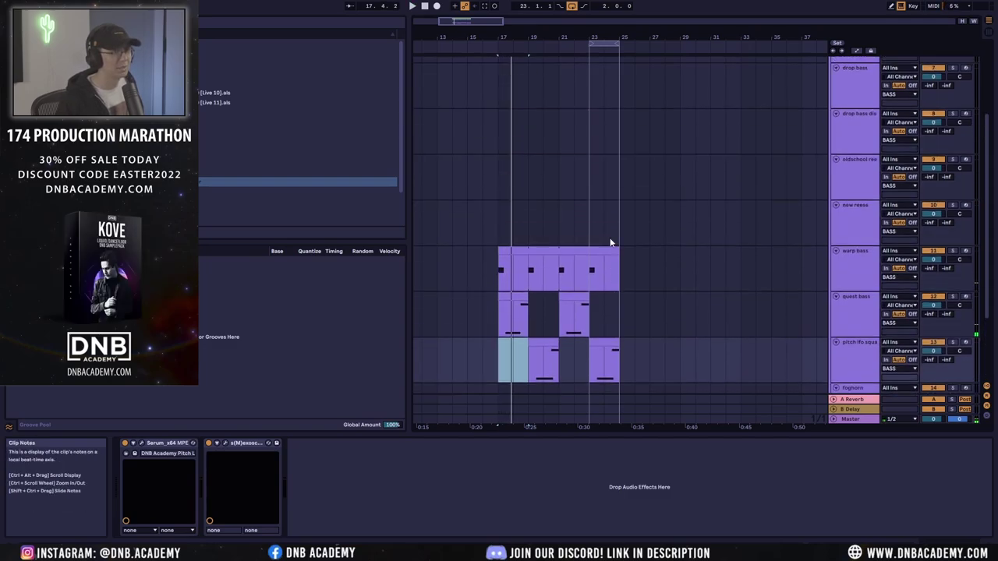
pyautogui.moveTo(610, 345); pyautogui.dragTo(607, 159)
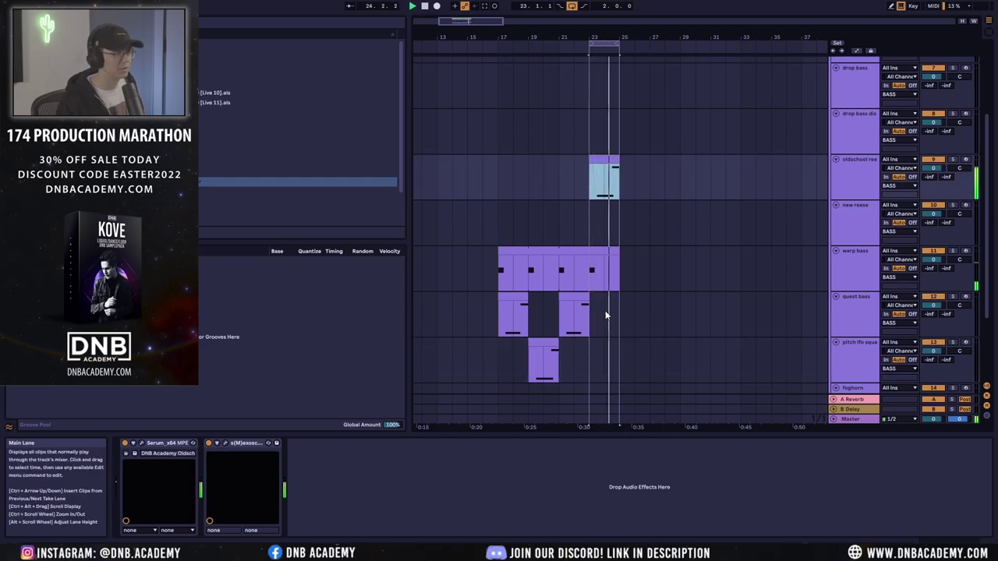
# Step: Check the notes of the oldschool reese clip at bars 23–25, return to the device view and select that track
pyautogui.scroll(1, 628, 301)
pyautogui.scroll(-4, 628, 301)
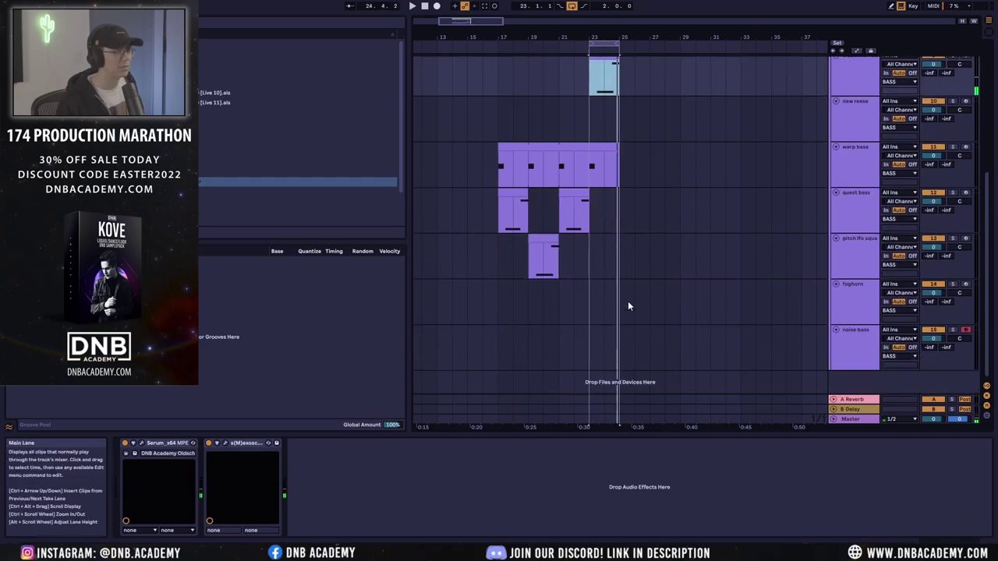
pyautogui.scroll(4, 782, 251)
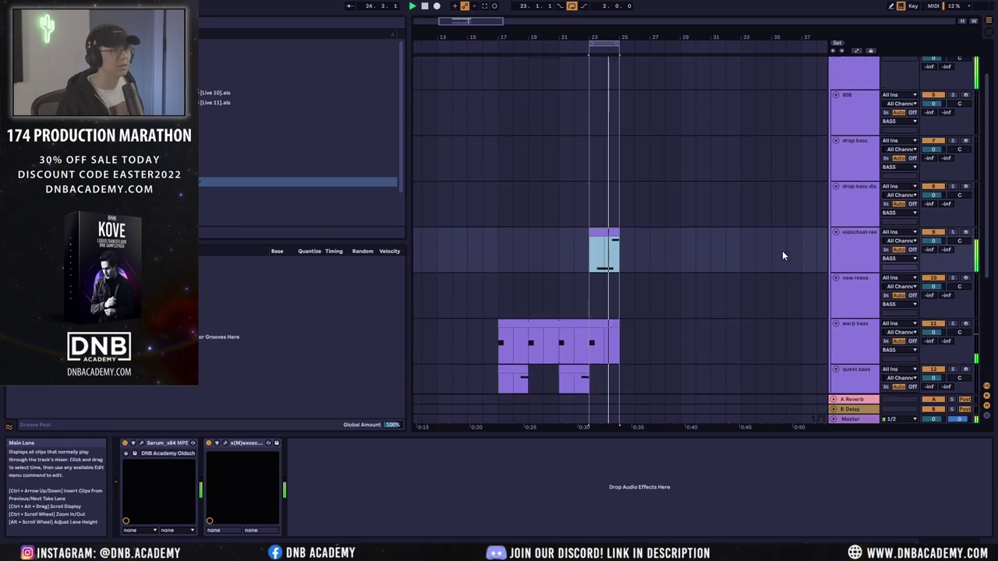
pyautogui.doubleClick(608, 234)
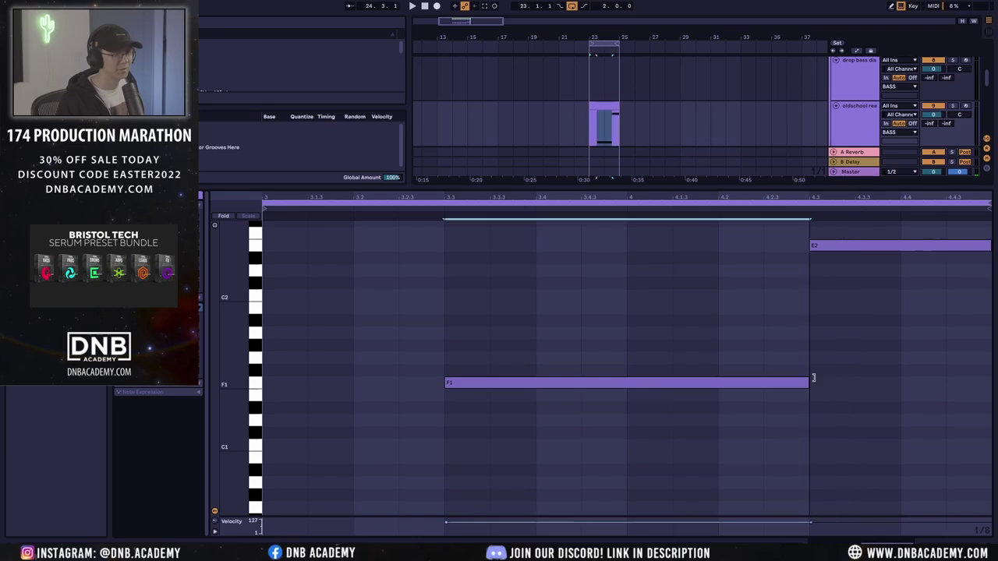
pyautogui.hotkey('shift', 'Tab')
pyautogui.click(861, 108)
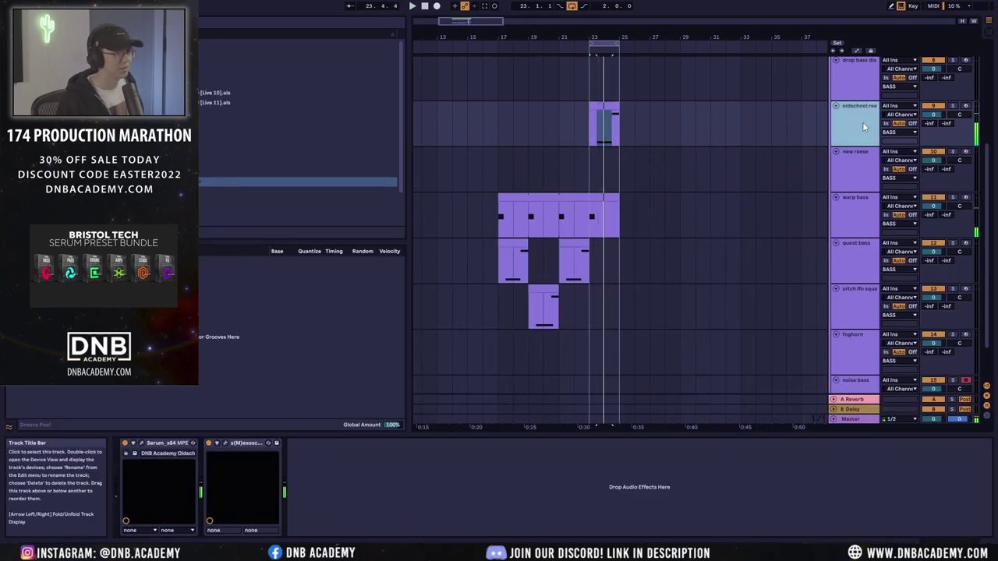
# Step: Look at the DNB Academy Oldschool Reese preset in the oldschool reese track's Serum and close its window
pyautogui.click(134, 453)
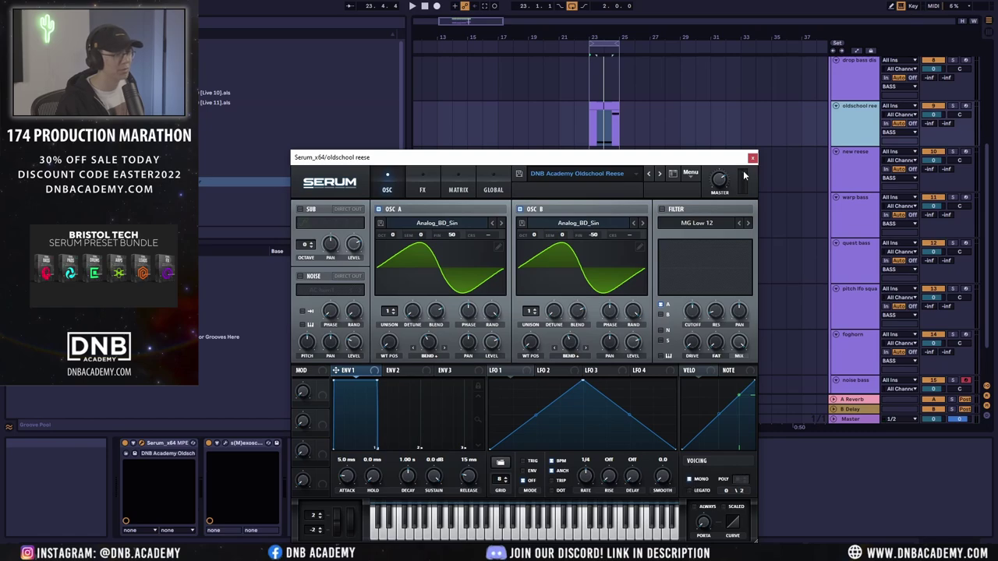
pyautogui.moveTo(657, 159); pyautogui.dragTo(635, 75)
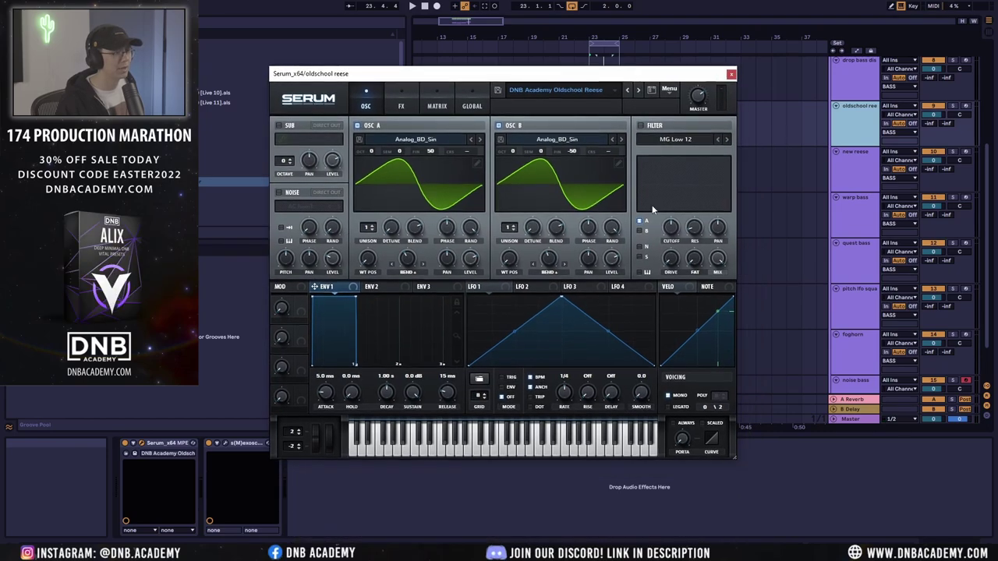
pyautogui.click(732, 75)
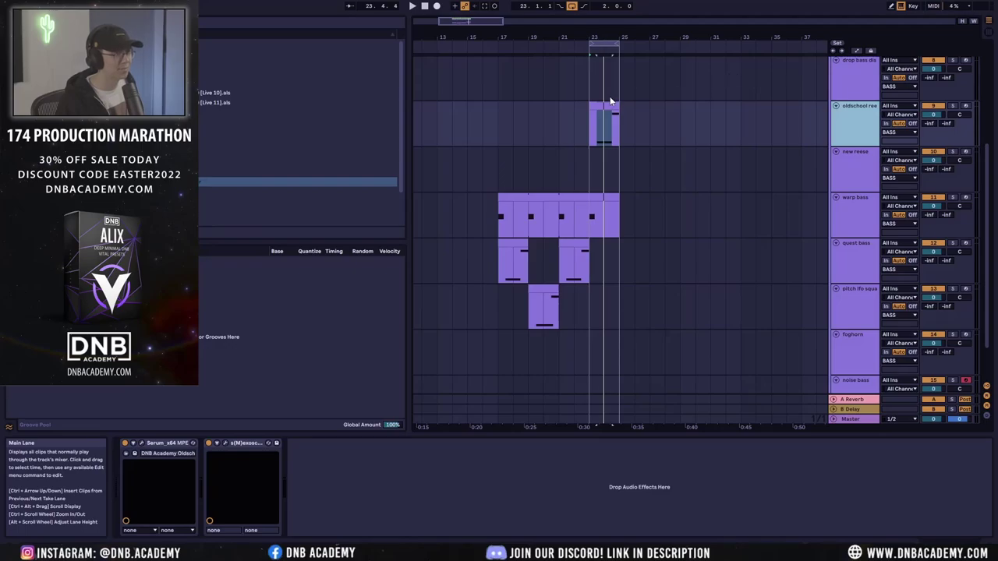
# Step: Play the loop and extend its start back so it covers bars 17 to 25
pyautogui.press('space')
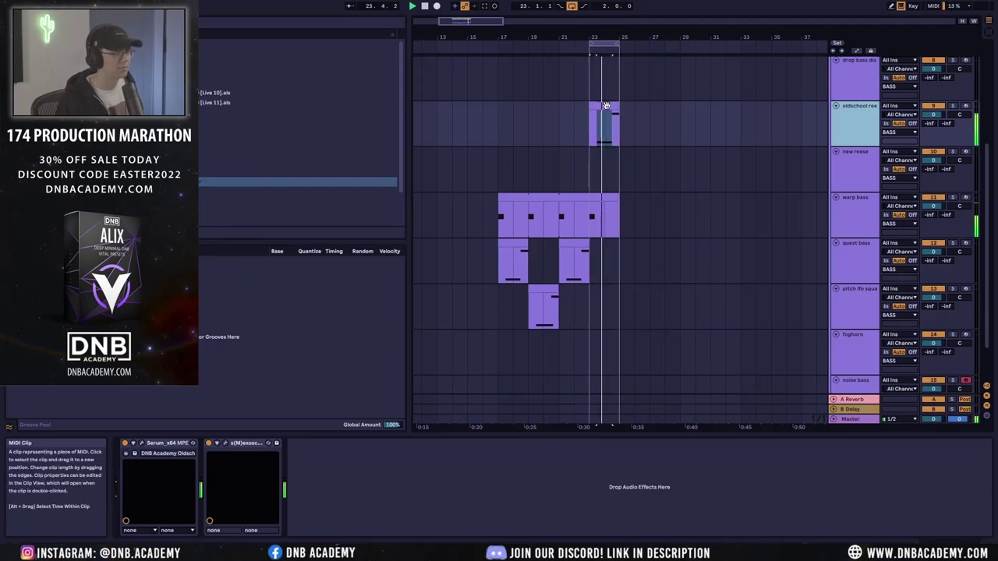
pyautogui.moveTo(590, 46); pyautogui.dragTo(504, 65)
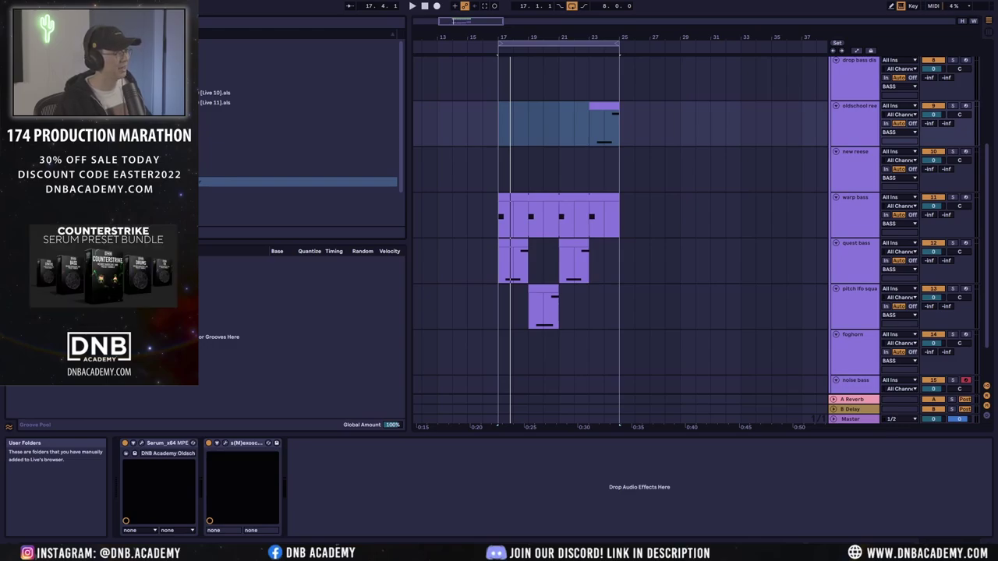
# Step: Browse the sample folders and preview several amen break files, including the ALAN FIX version
pyautogui.scroll(-2, 238, 153)
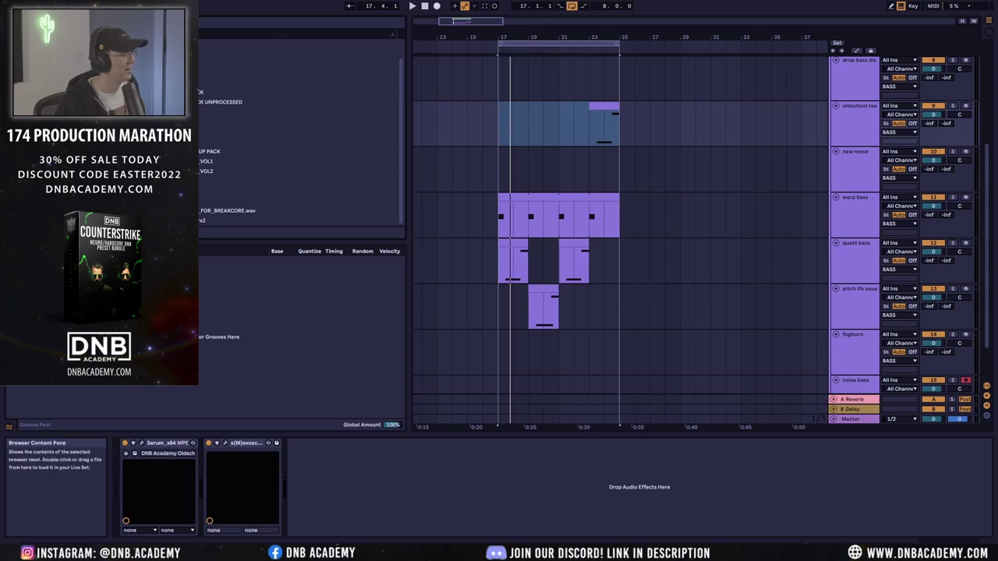
pyautogui.scroll(5, 232, 179)
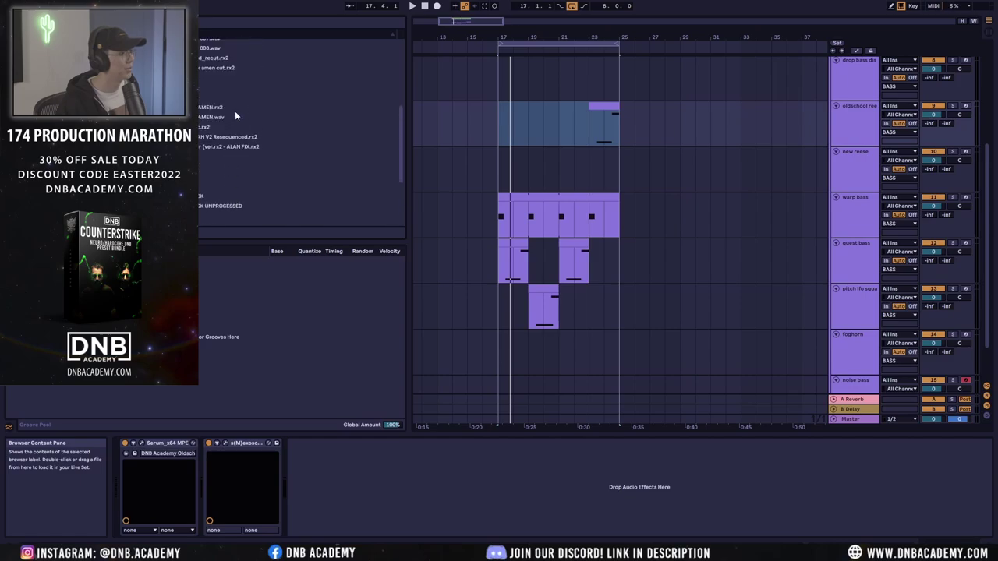
pyautogui.click(297, 107)
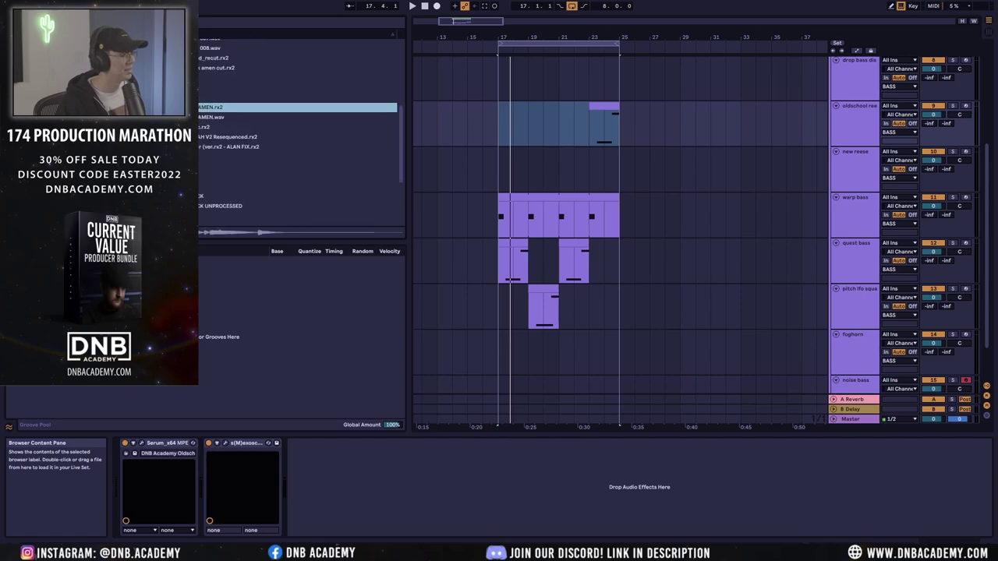
pyautogui.click(202, 128)
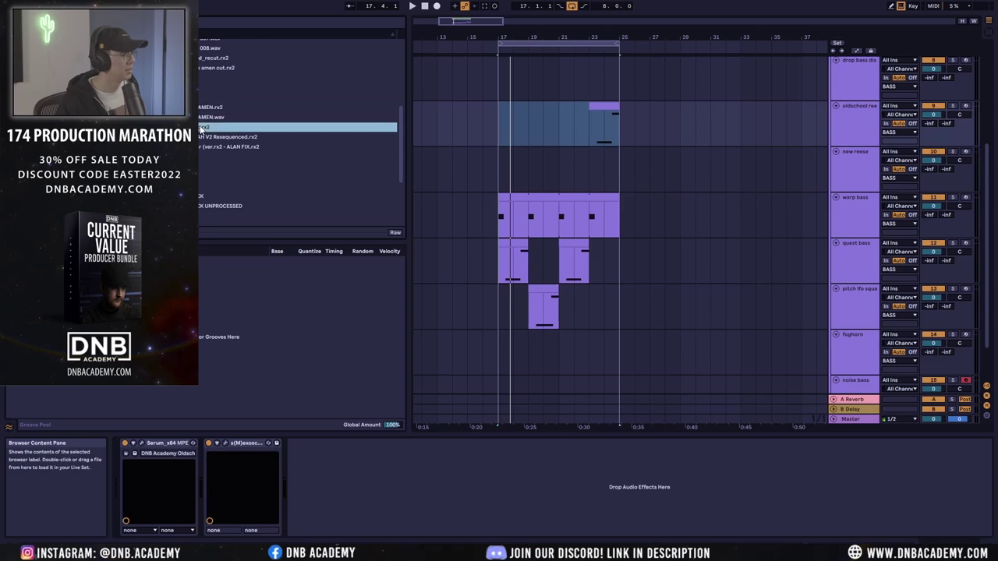
pyautogui.click(202, 147)
pyautogui.scroll(2, 202, 148)
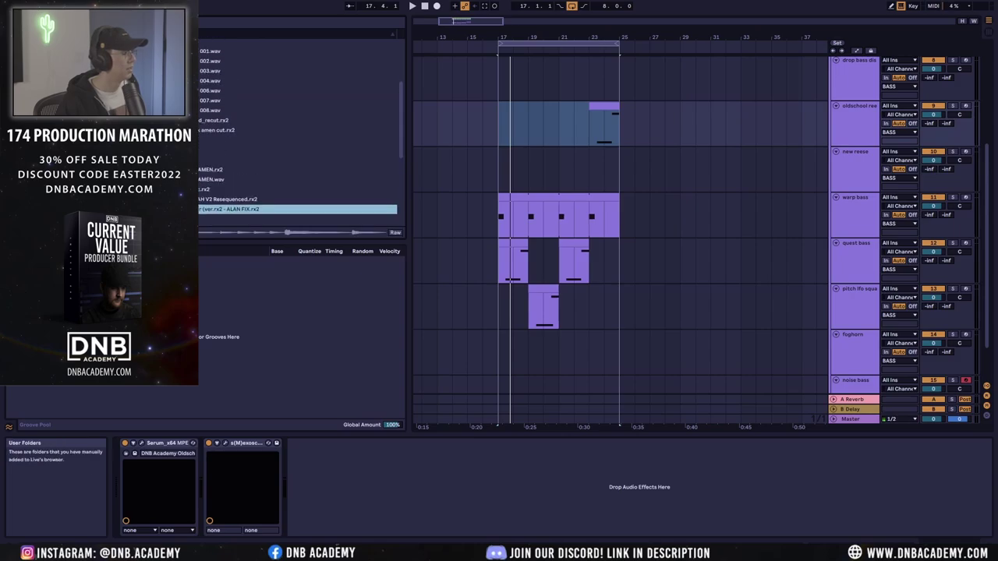
pyautogui.scroll(3, 241, 129)
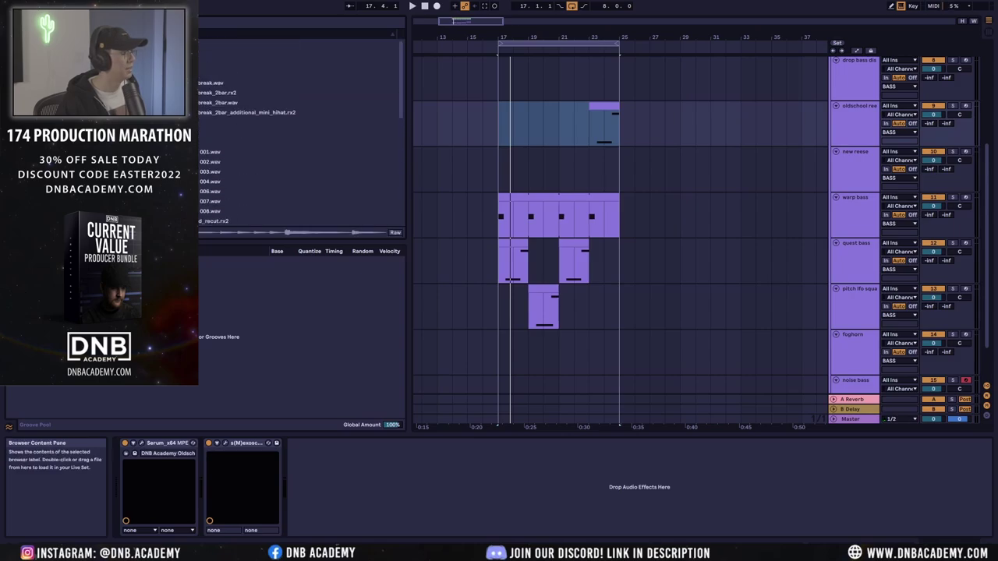
pyautogui.scroll(5, 298, 132)
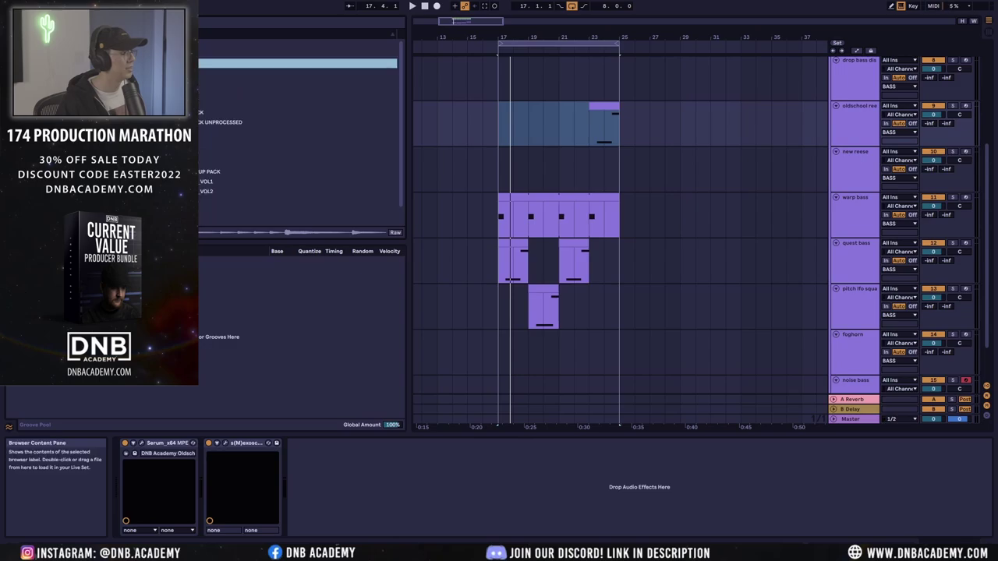
# Step: Expand the VOL1 sample pack and its loop subfolder, and preview the rx2 loops 01 to 04
pyautogui.scroll(-1, 300, 131)
pyautogui.click(243, 161)
pyautogui.press('Right')
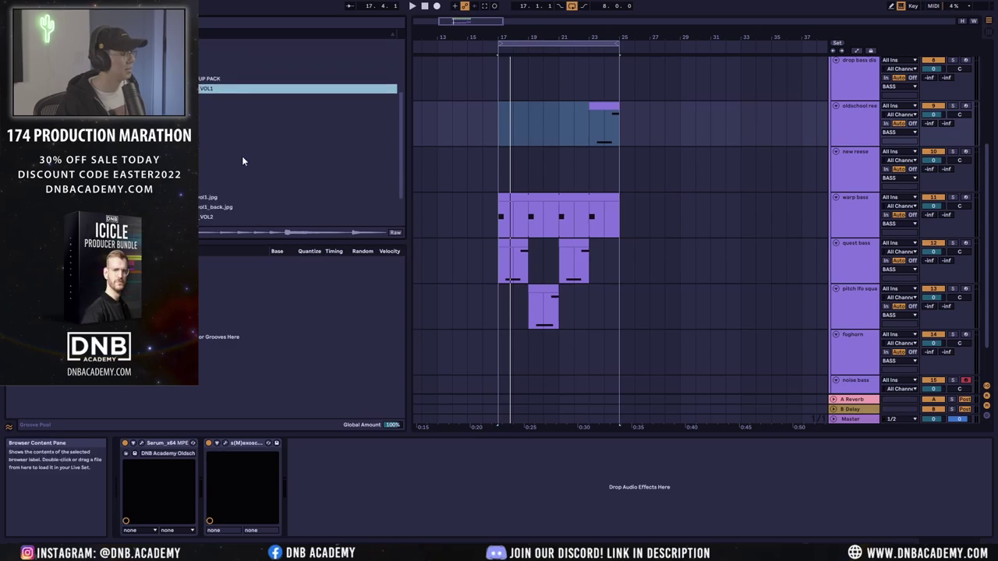
pyautogui.press('Down')
pyautogui.press('Right')
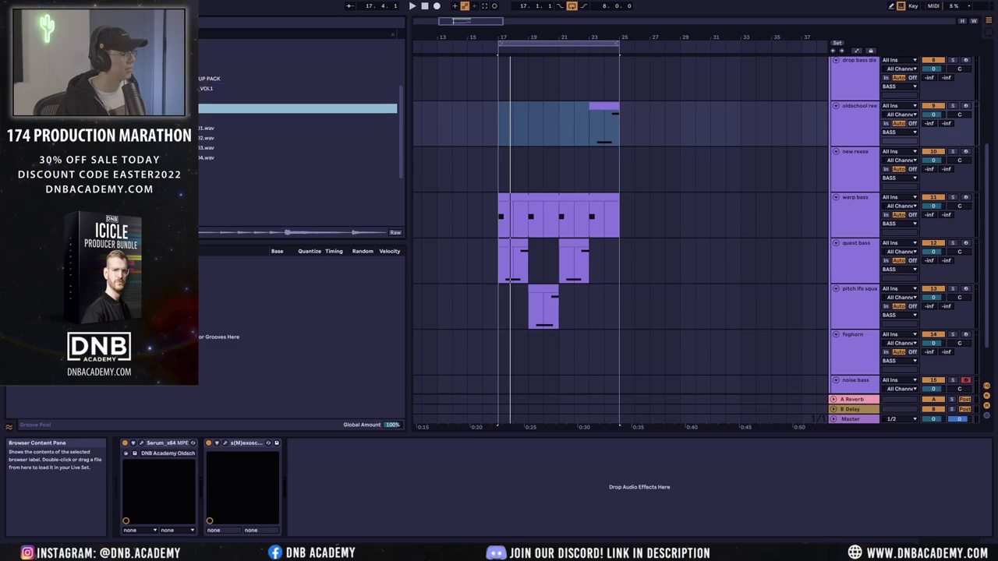
pyautogui.press('Down')
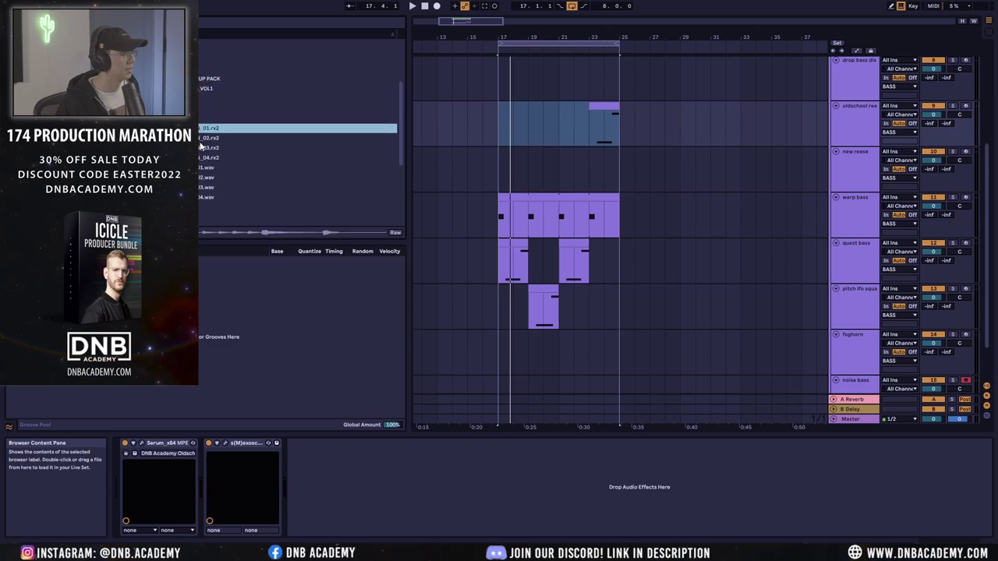
pyautogui.press('Down')
pyautogui.press('Down')
pyautogui.press('Down')
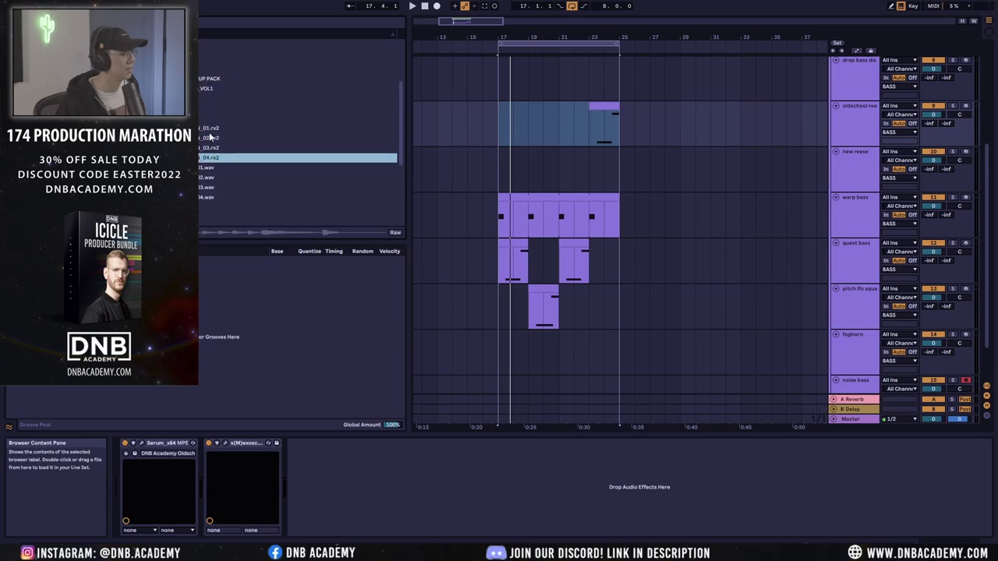
# Step: Slice the STRANJAH_1_AMEN_01 rx2 loop to a new MIDI track with the STRANJAH Slicing Preset - Ultimate [Live 11 Only]
pyautogui.click(210, 131)
pyautogui.rightClick(209, 131)
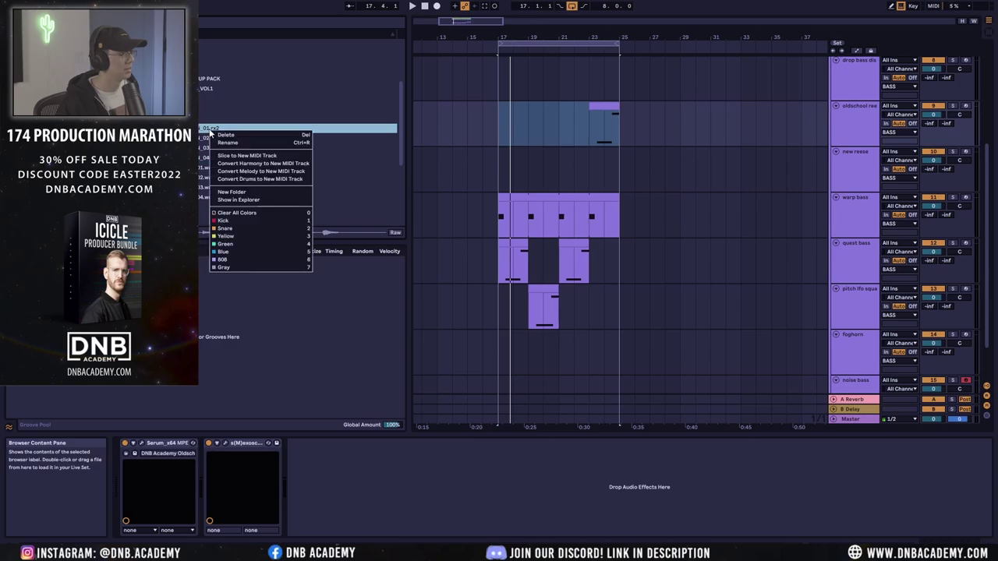
pyautogui.click(257, 156)
pyautogui.click(521, 286)
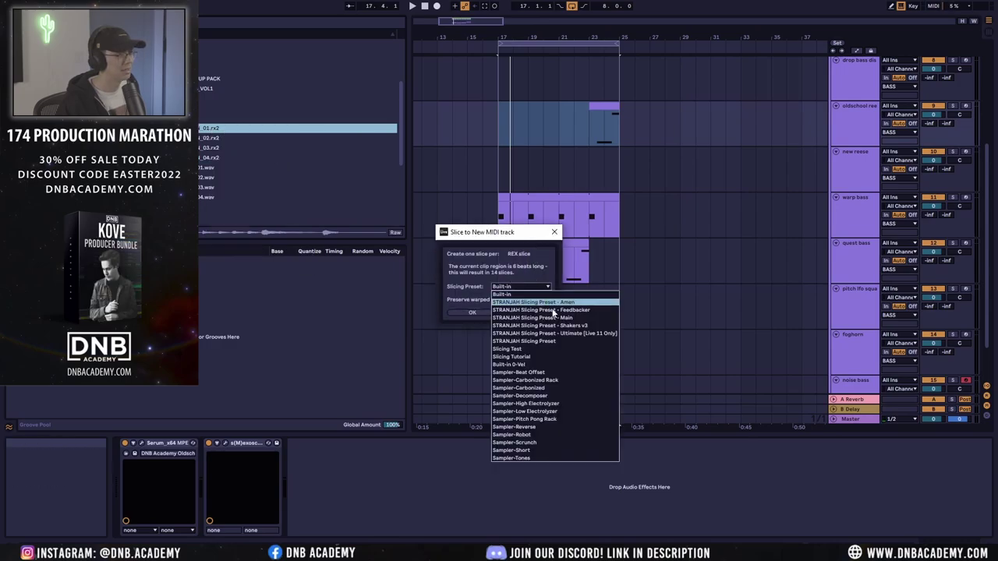
pyautogui.click(577, 335)
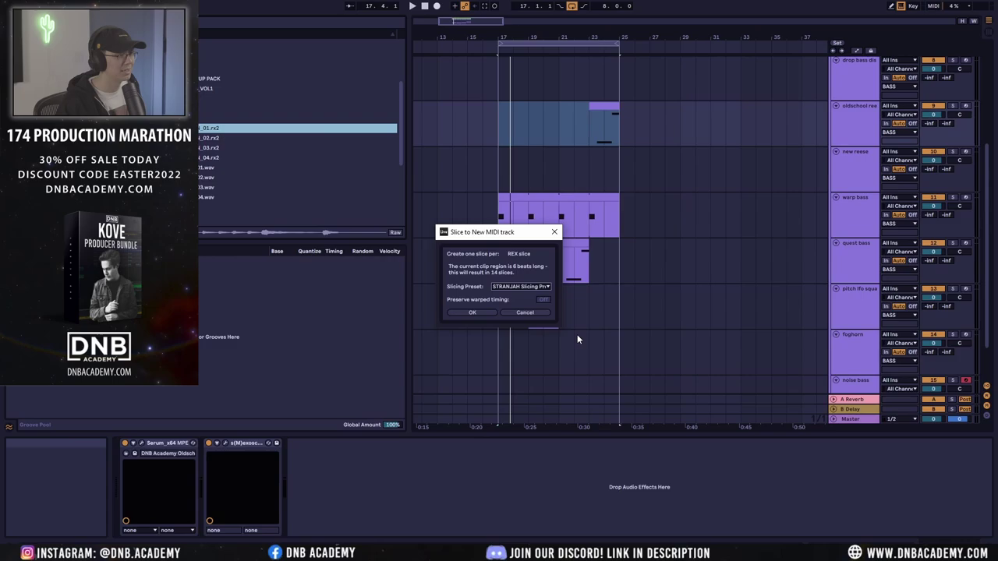
pyautogui.click(487, 310)
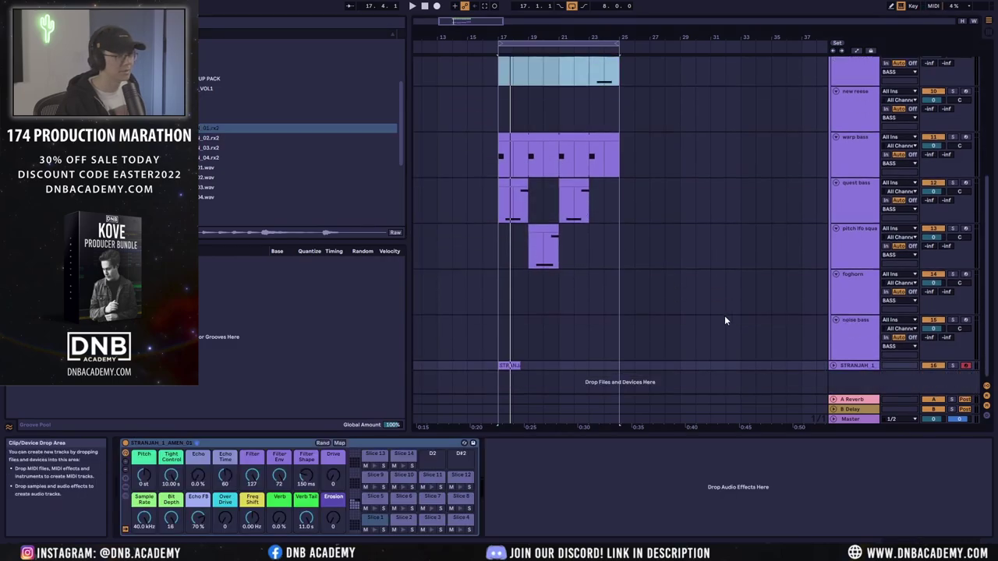
# Step: Extend the sliced amen clip from bar 17 to bar 25, play the arrangement and open the clip's notes
pyautogui.moveTo(520, 365); pyautogui.dragTo(614, 364)
pyautogui.press('space')
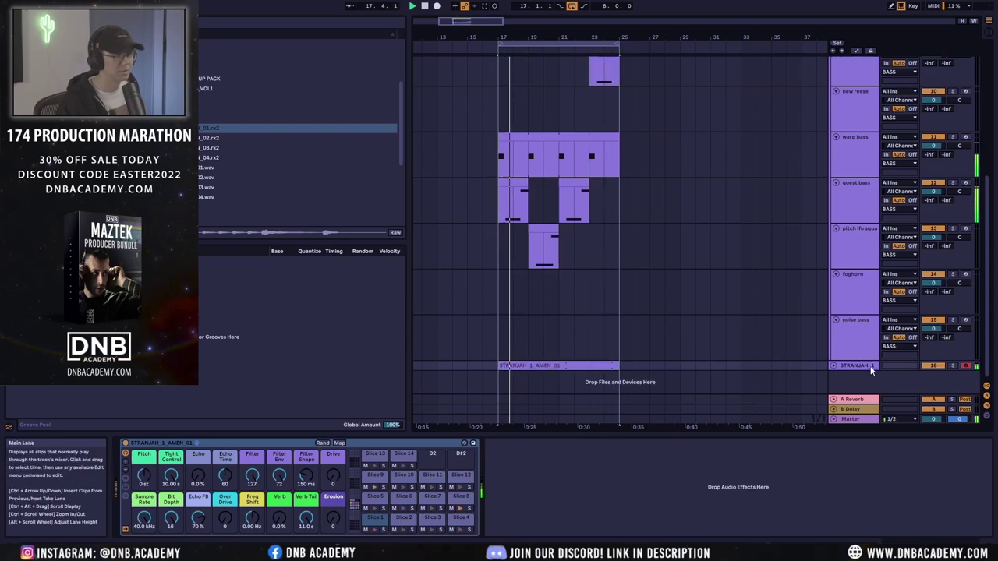
pyautogui.doubleClick(588, 365)
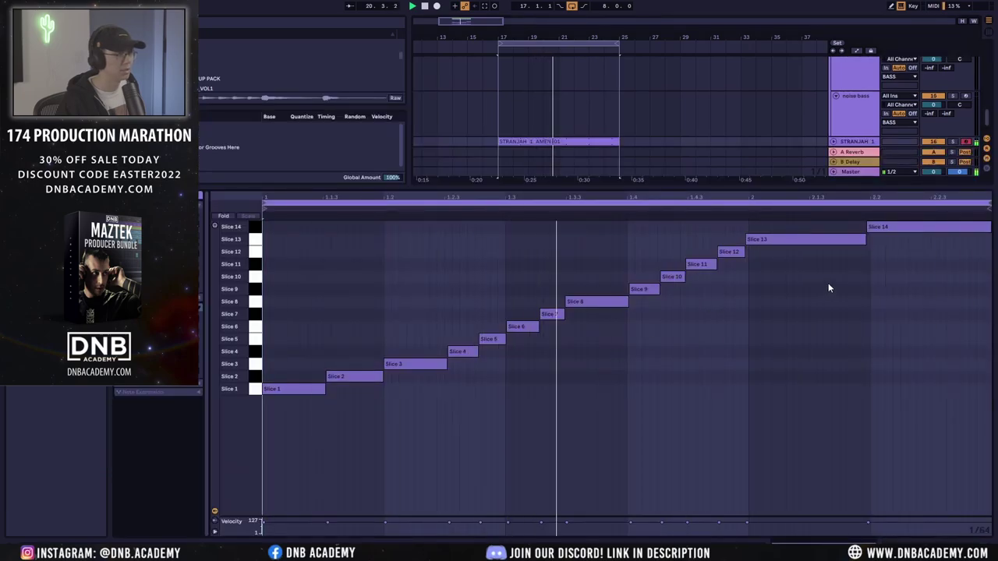
# Step: Try deleting the slice 13 and slice 14 notes from the amen clip, and undo the deletion
pyautogui.moveTo(802, 274); pyautogui.dragTo(990, 226)
pyautogui.press('Delete')
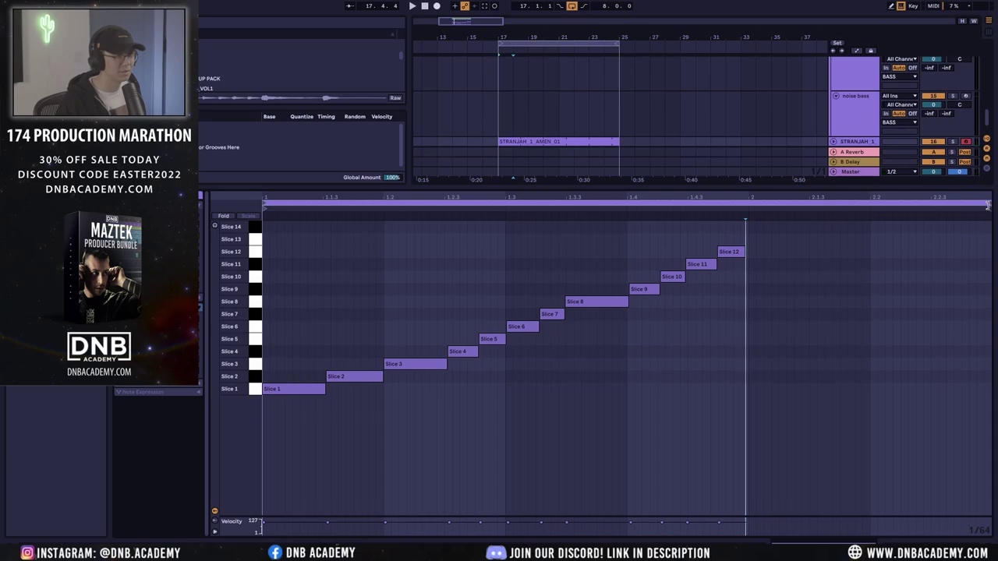
pyautogui.hotkey('ctrl', 'z')
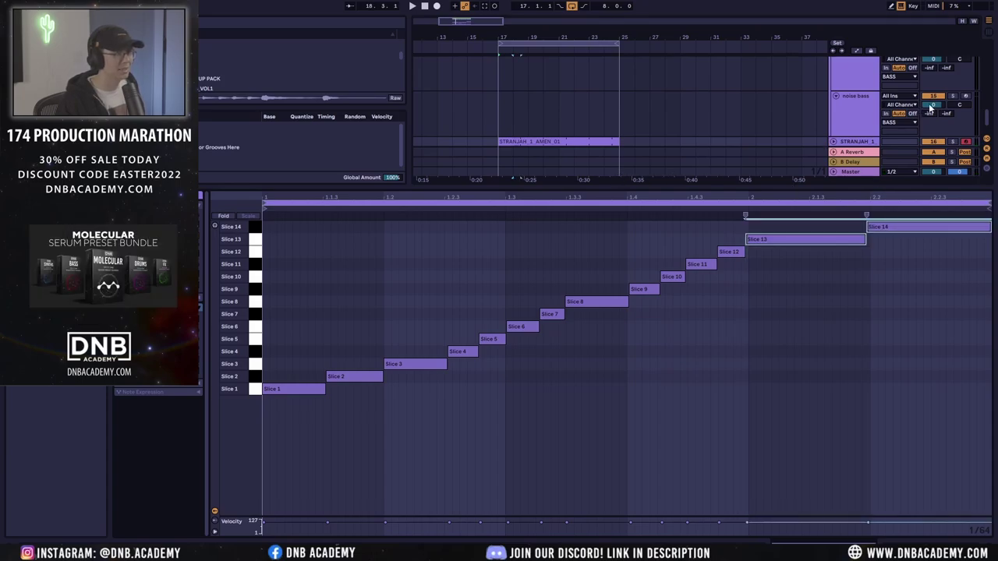
# Step: Solo the sliced amen track and play its clip
pyautogui.click(953, 143)
pyautogui.press('space')
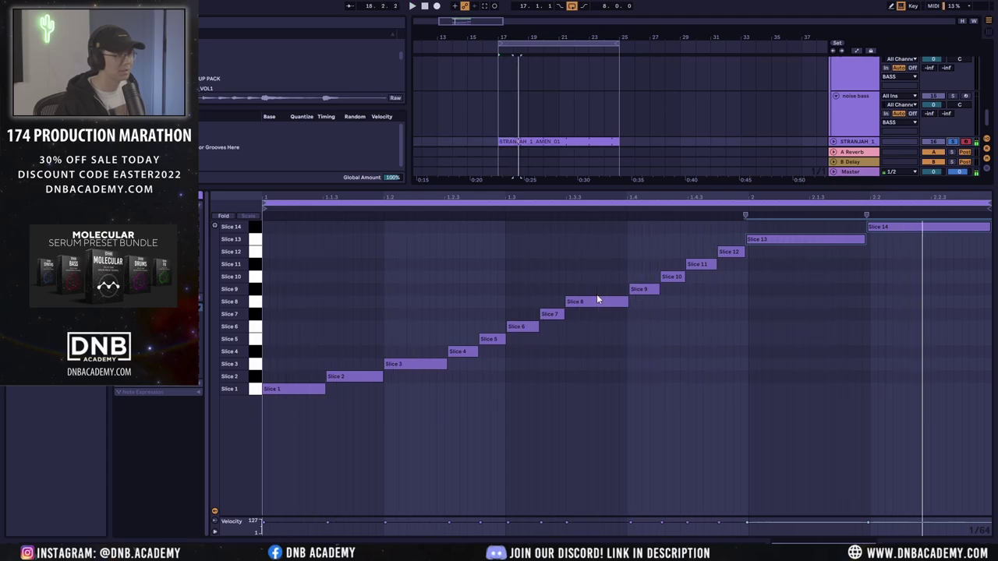
pyautogui.click(615, 200)
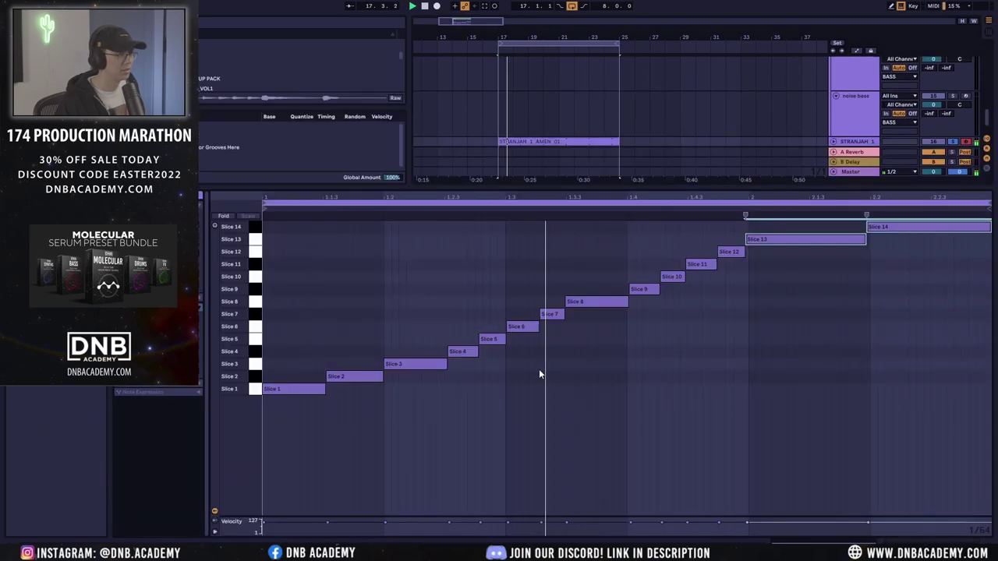
pyautogui.click(539, 368)
# Step: Delete the slice 13 and slice 14 notes, quantize the remaining amen notes to the 1/16 grid and play the clip
pyautogui.moveTo(888, 285); pyautogui.dragTo(779, 233)
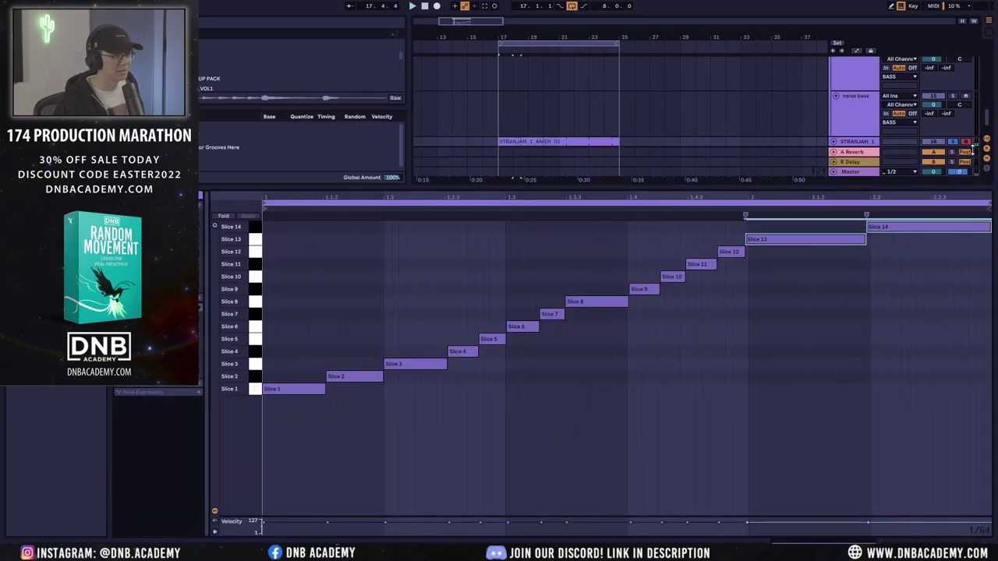
pyautogui.press('Delete')
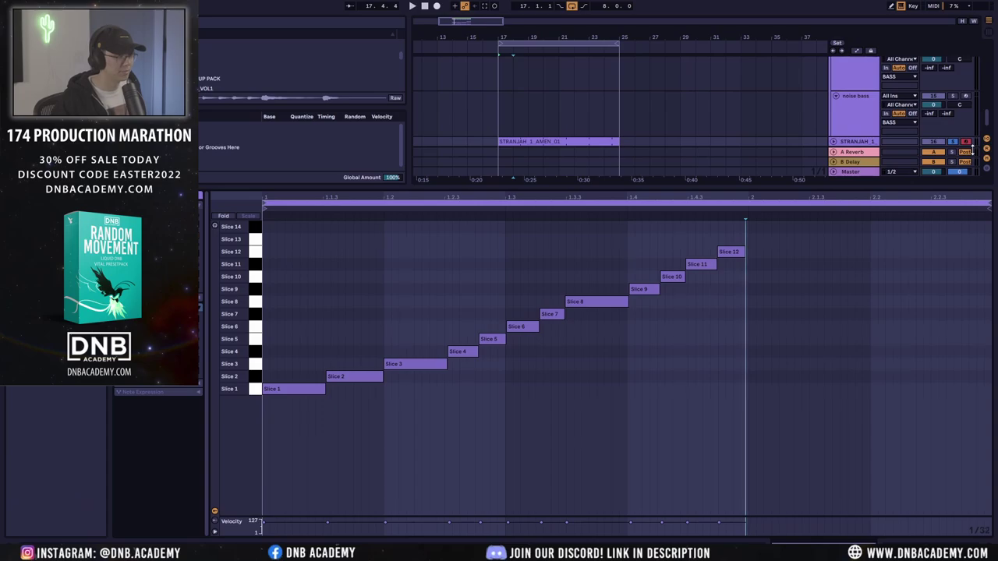
pyautogui.hotkey('ctrl', 'a')
pyautogui.press('space')
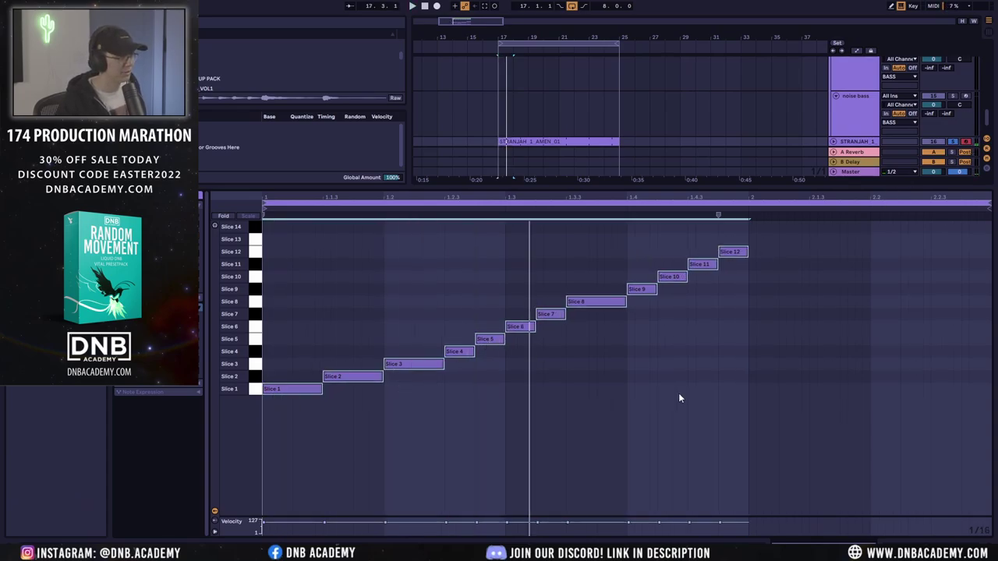
pyautogui.press('space')
# Step: Duplicate the twelve amen slice notes from bar 1 into bar 2, extend the clip loop to two full bars and play it
pyautogui.click(308, 269)
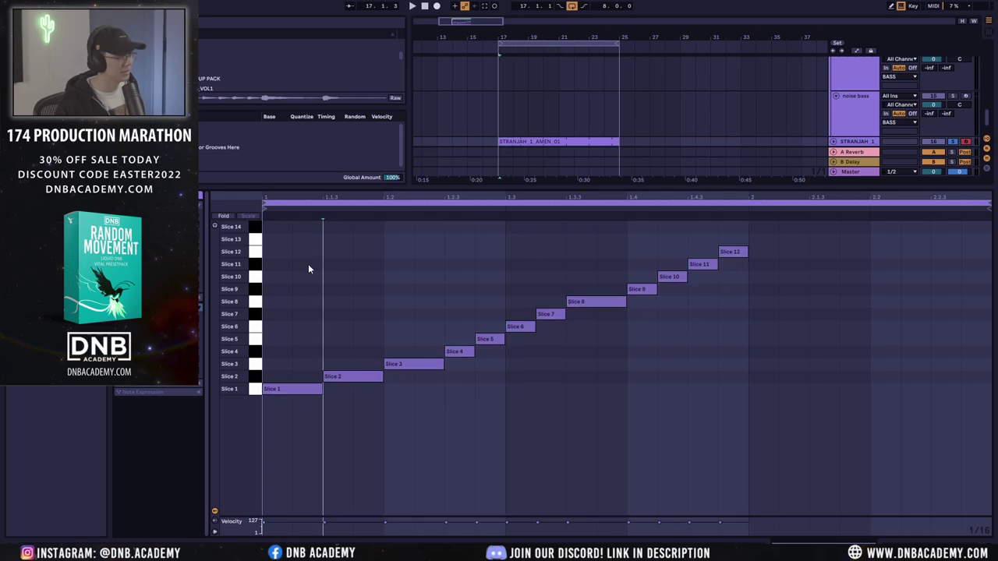
pyautogui.moveTo(736, 230); pyautogui.dragTo(193, 407)
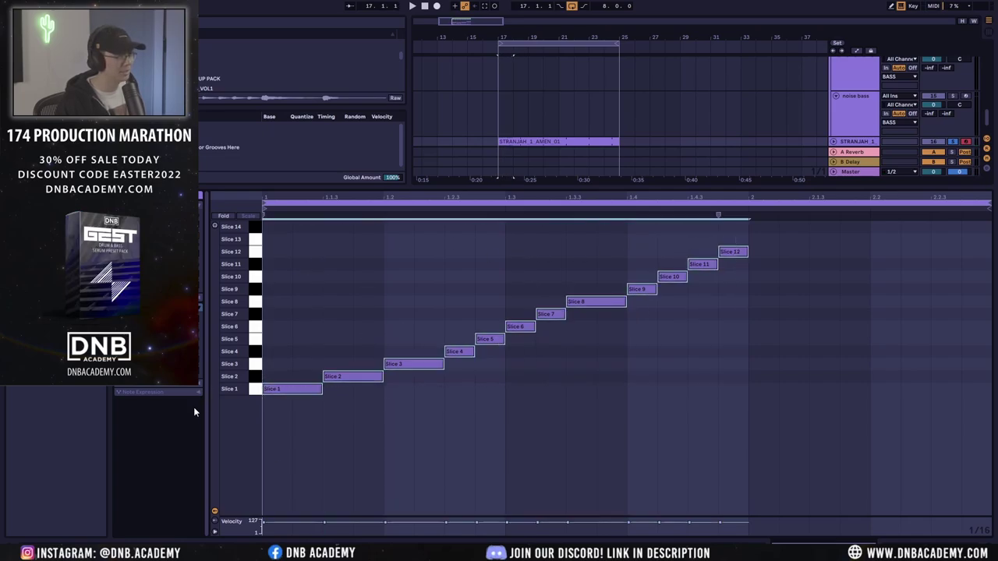
pyautogui.hotkey('ctrl', 'd')
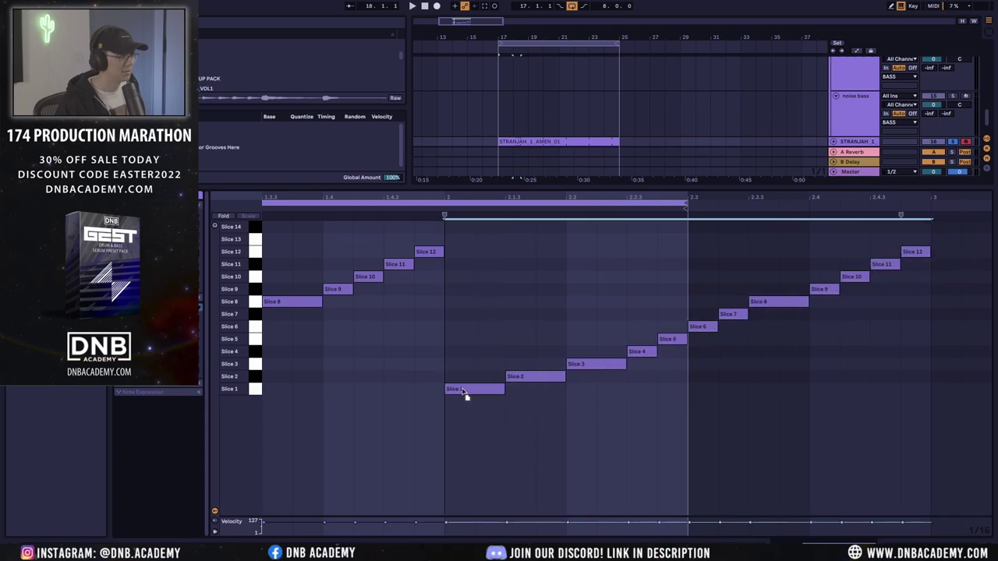
pyautogui.hotkey('shift', 'Tab')
pyautogui.doubleClick(579, 365)
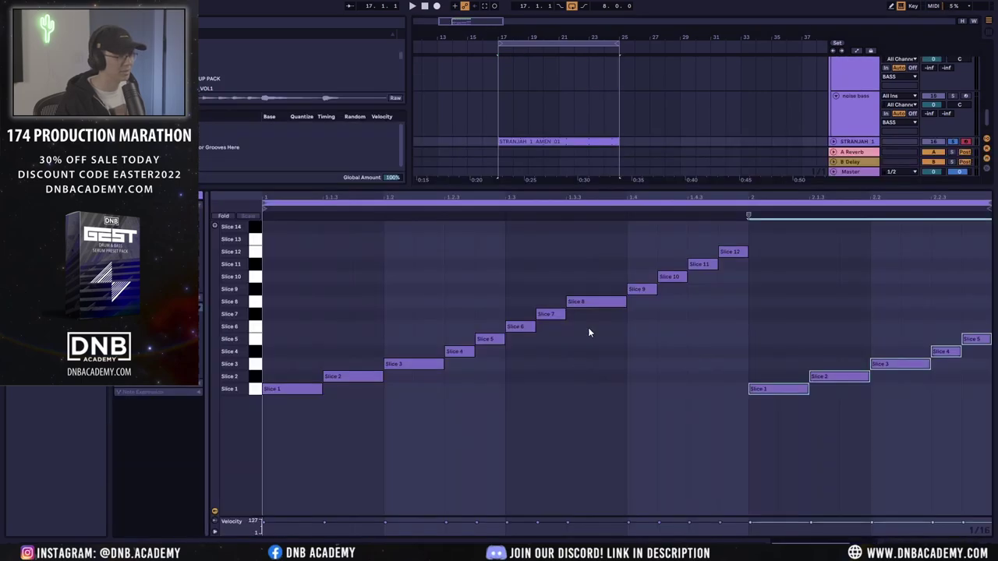
pyautogui.moveTo(617, 197); pyautogui.dragTo(614, 190)
pyautogui.press('space')
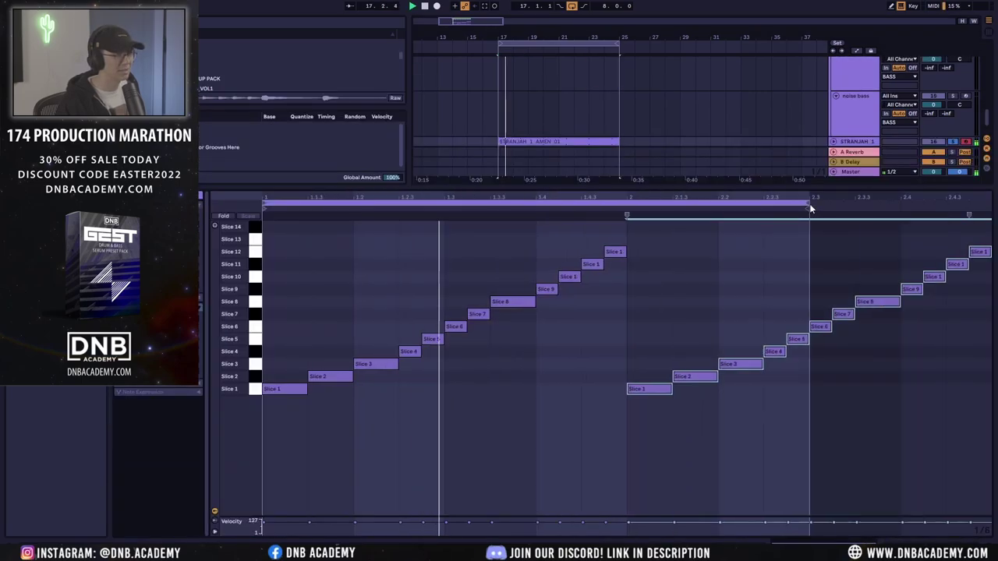
pyautogui.moveTo(806, 205); pyautogui.dragTo(987, 205)
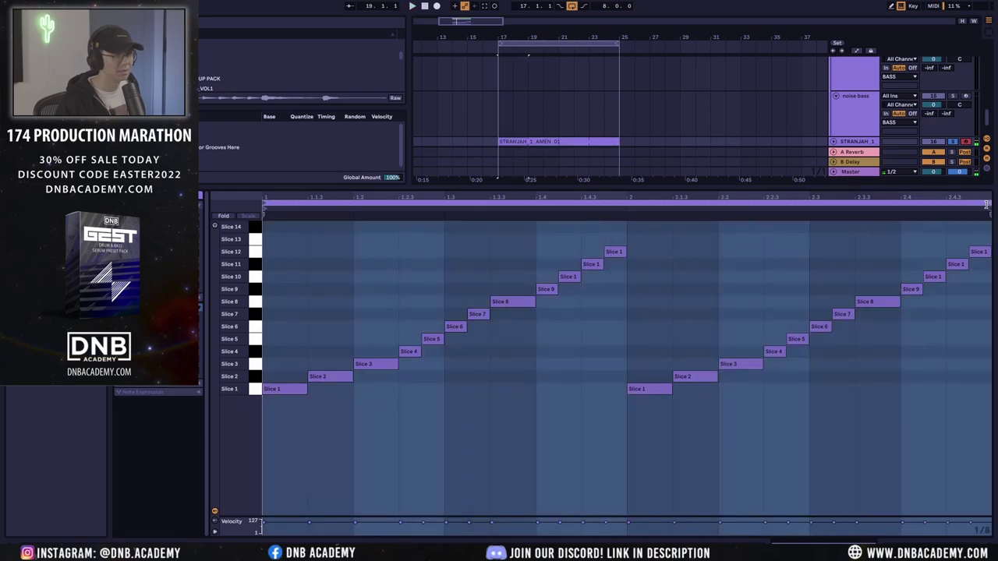
# Step: Replace the bar 2 notes after Slice 5 with two one-beat Slice 13 notes at 2.3 and 2.4, and play the clip
pyautogui.moveTo(827, 357); pyautogui.dragTo(992, 201)
pyautogui.press('Delete')
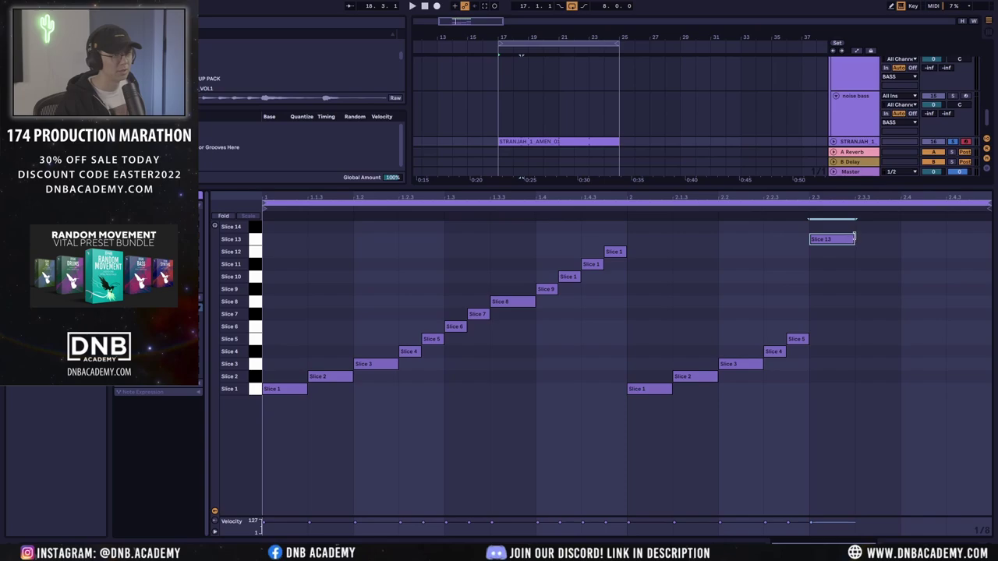
pyautogui.moveTo(854, 239); pyautogui.dragTo(899, 238)
pyautogui.hotkey('ctrl', 'd')
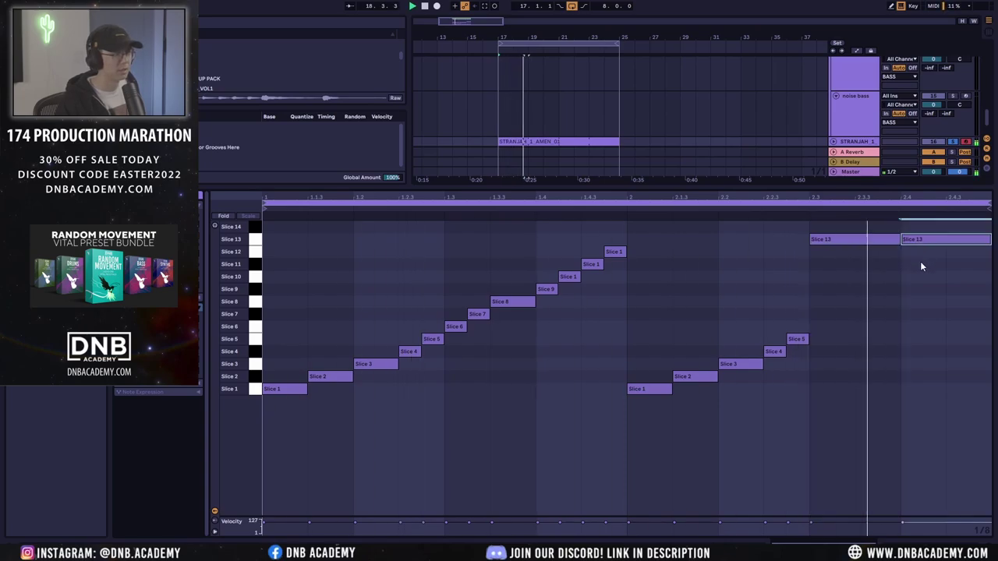
pyautogui.hotkey('shift', 'Tab')
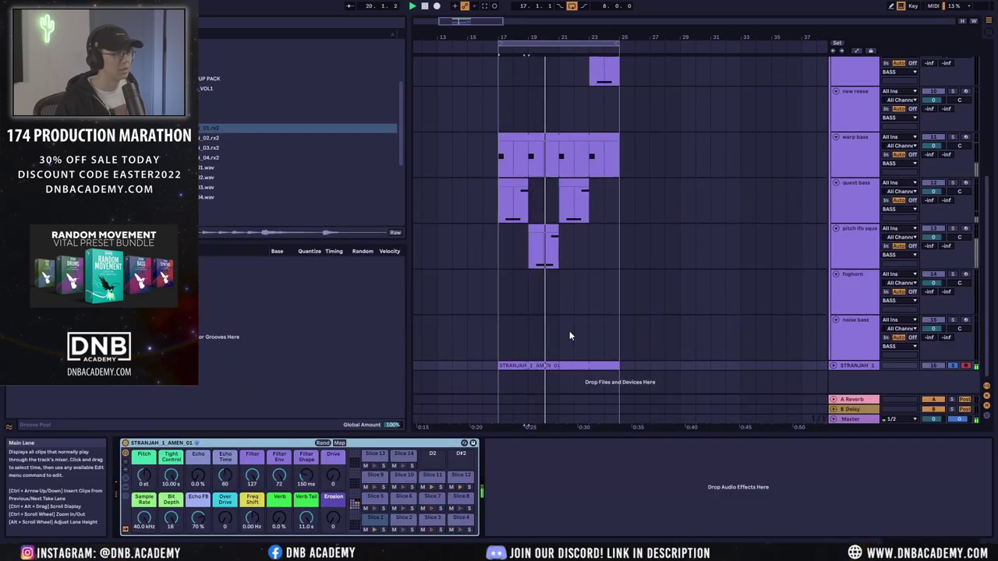
# Step: Duplicate the two-bar amen pattern to four bars and move the Slice 13 note at 4.3 down to Slice 1
pyautogui.hotkey('shift', 'Tab')
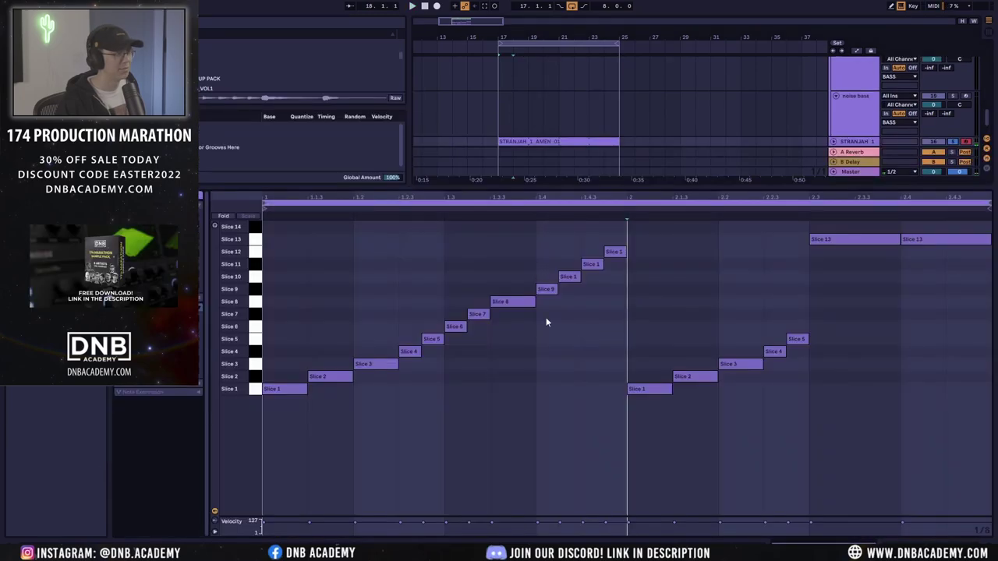
pyautogui.press('-')
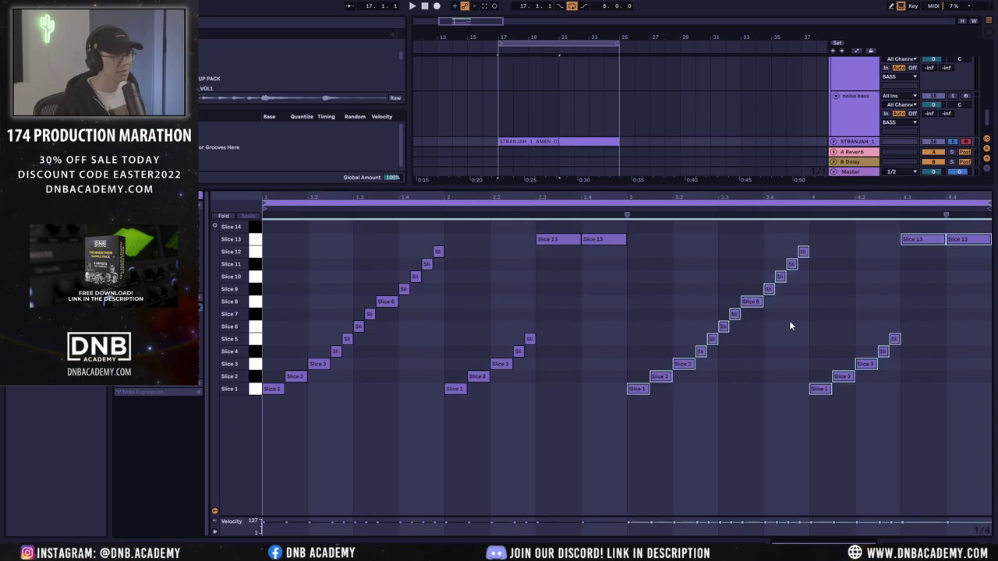
pyautogui.moveTo(936, 242); pyautogui.dragTo(926, 411)
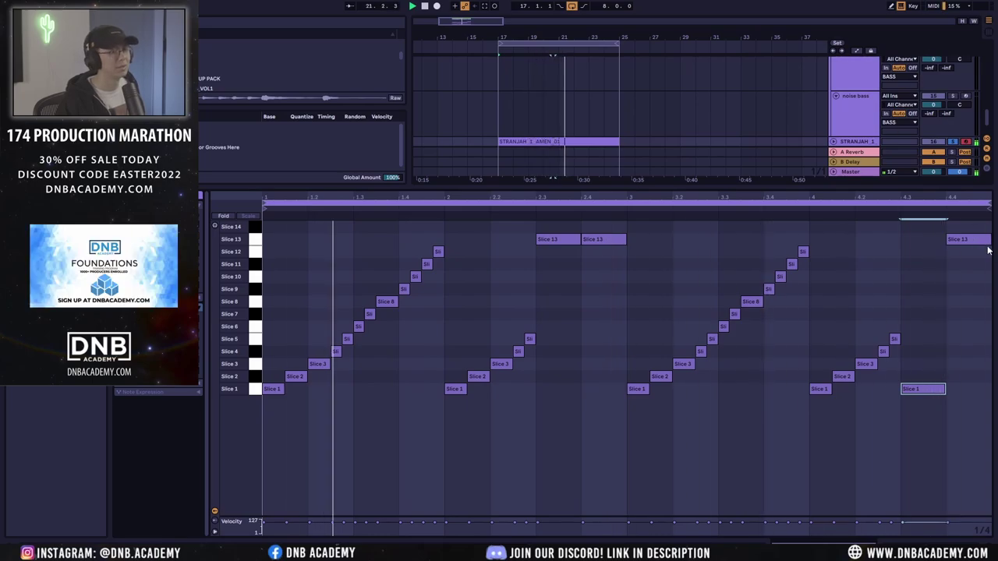
# Step: Play the amen track unsoloed, open its Slice 1 sampler and set the rack's Drive macro to 61
pyautogui.hotkey('shift', 'Tab')
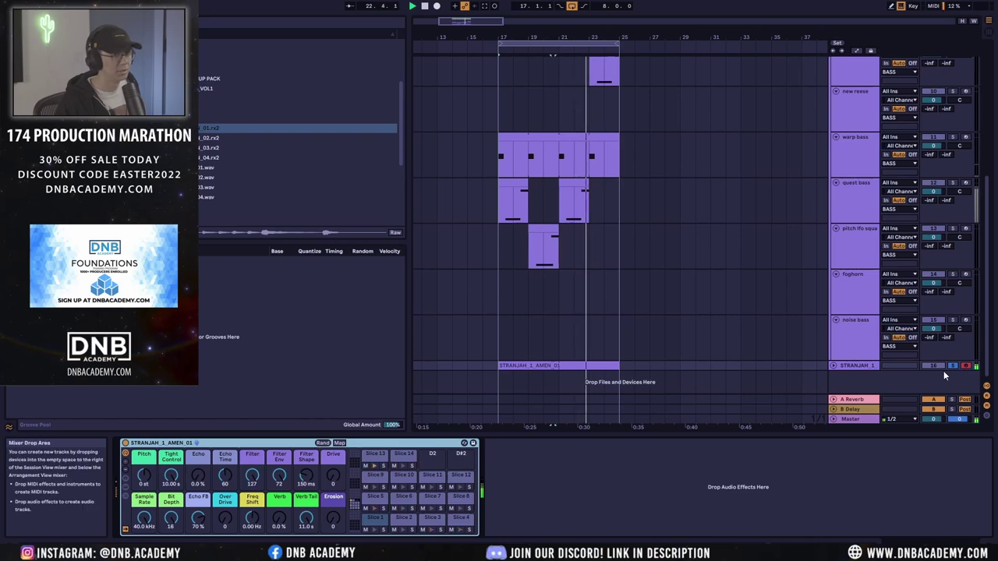
pyautogui.click(844, 364)
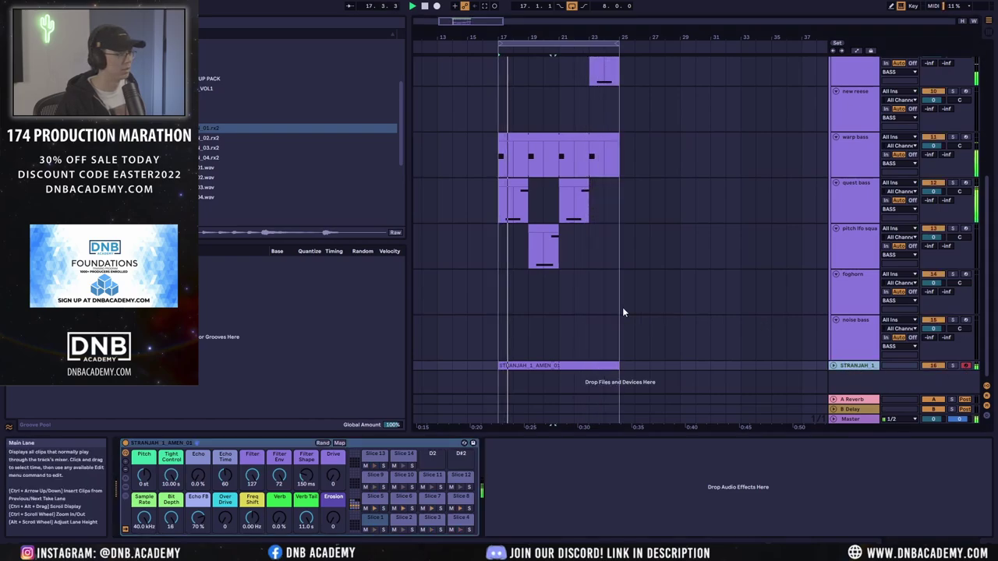
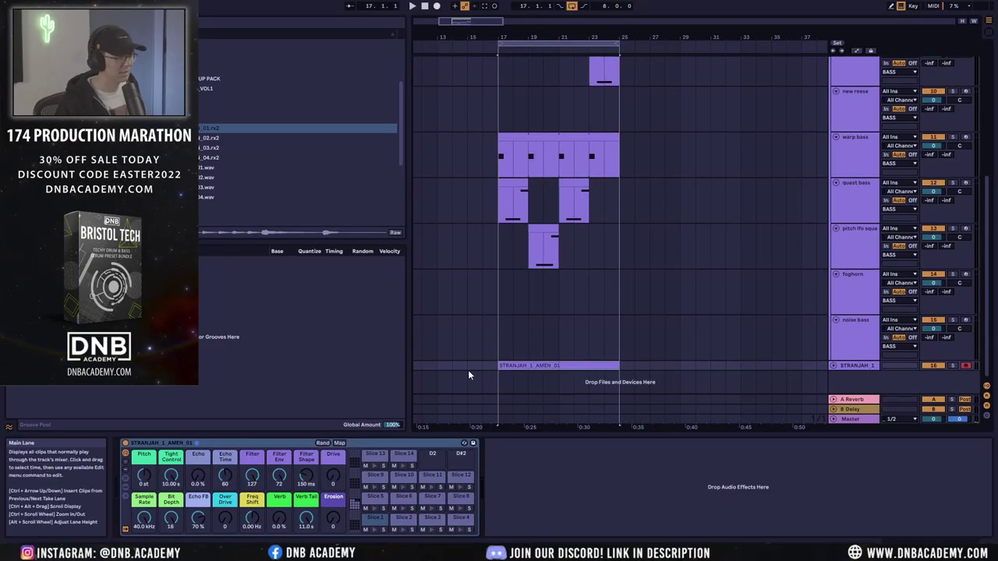
pyautogui.click(373, 520)
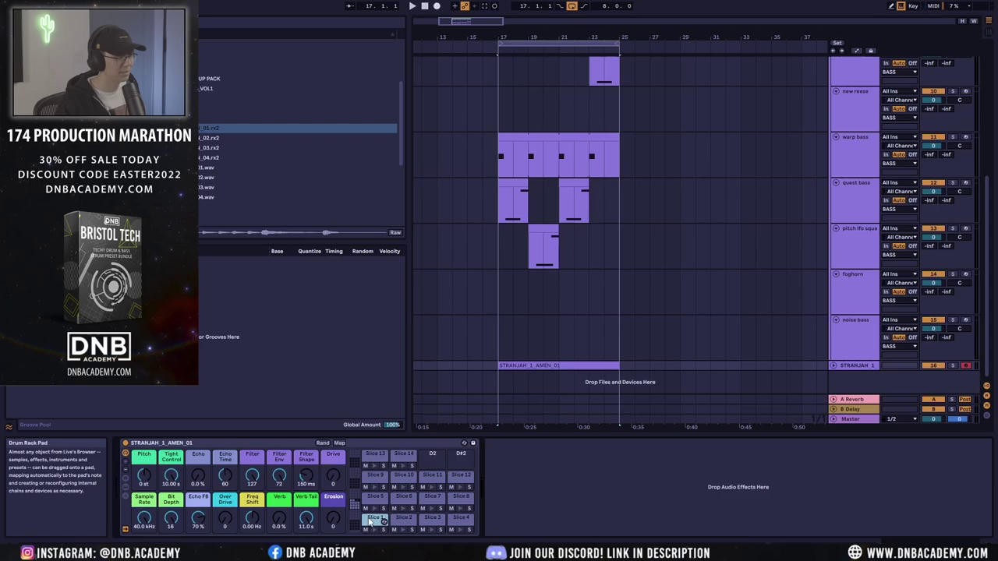
pyautogui.click(371, 520)
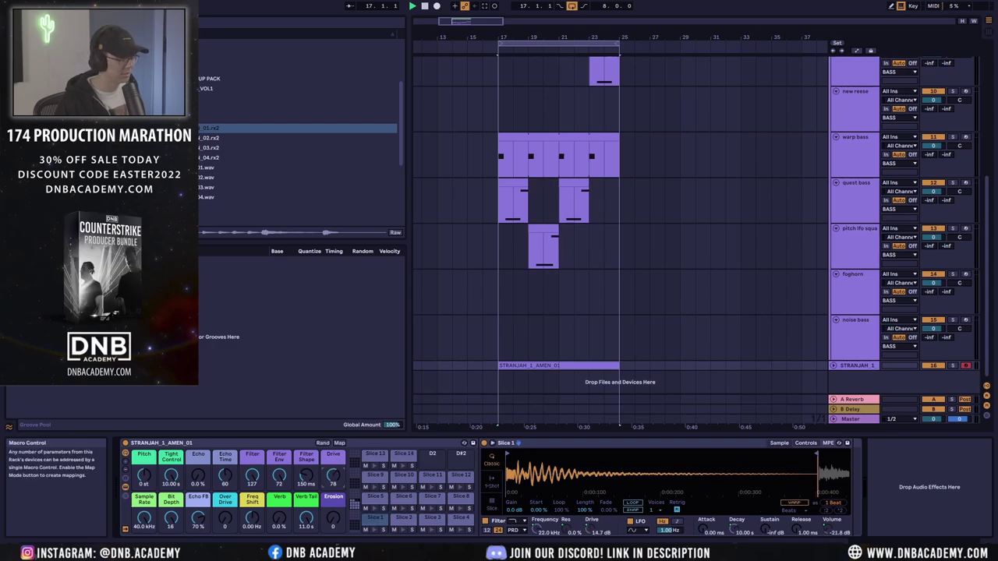
pyautogui.press('space')
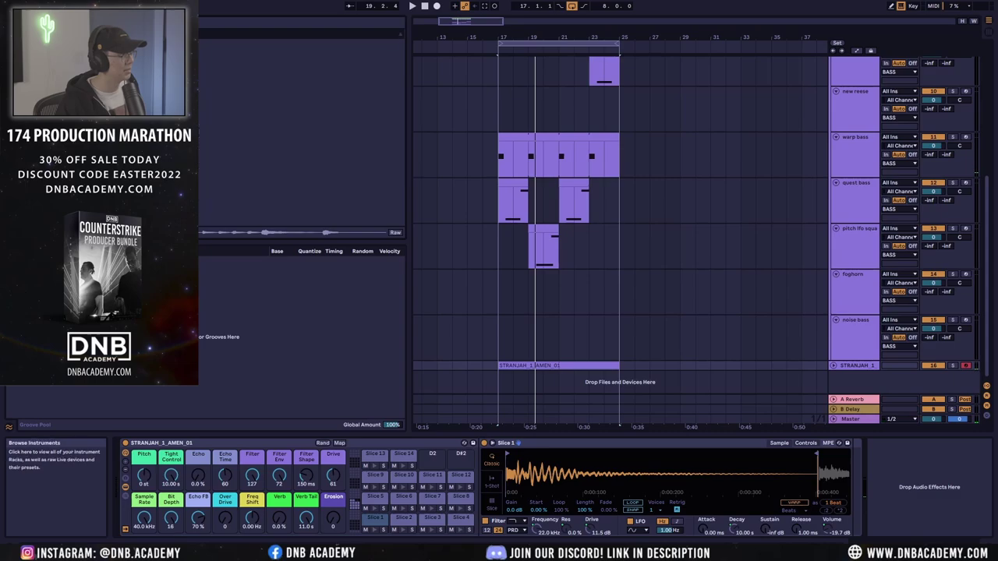
# Step: Add a Utility with 3 dB of gain after the amen rack, and set the rack's Pitch to +2 st and Drive to 59
pyautogui.click(207, 201)
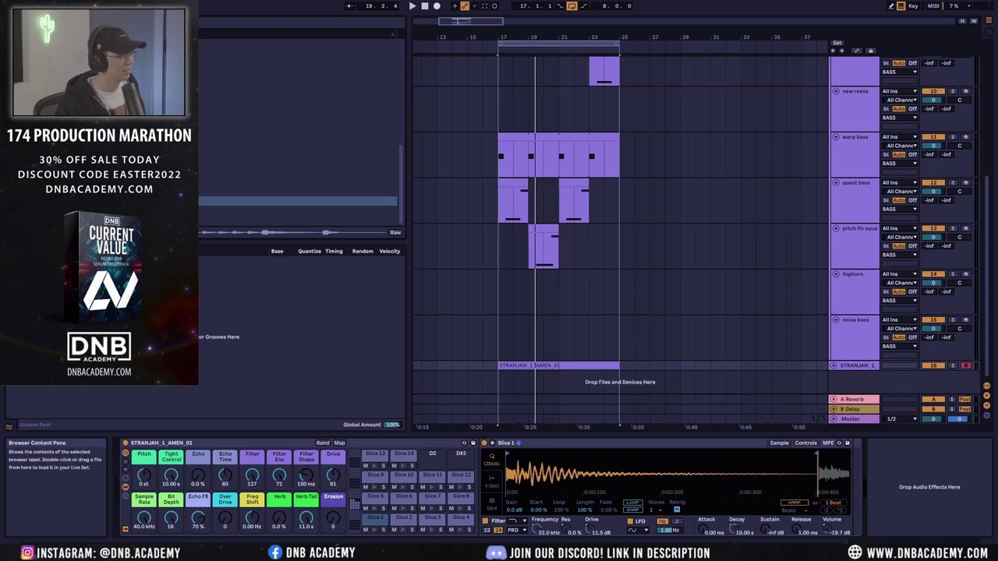
pyautogui.moveTo(938, 438); pyautogui.dragTo(932, 452)
pyautogui.press('space')
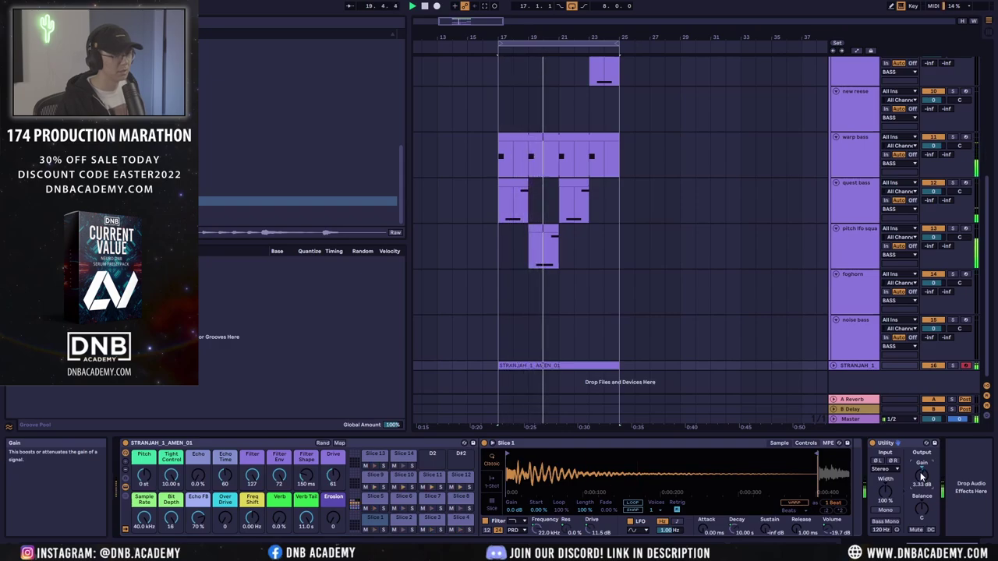
pyautogui.moveTo(923, 467); pyautogui.dragTo(922, 477)
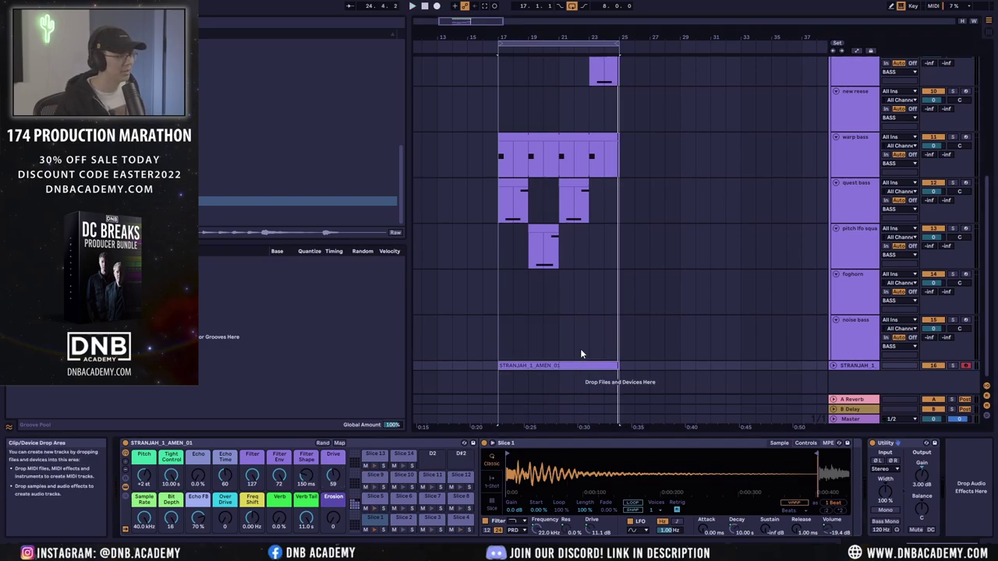
# Step: Move the amen clip to start at bar 25 and duplicate all bass clips from bars 17–25 into bars 25–33
pyautogui.press('space')
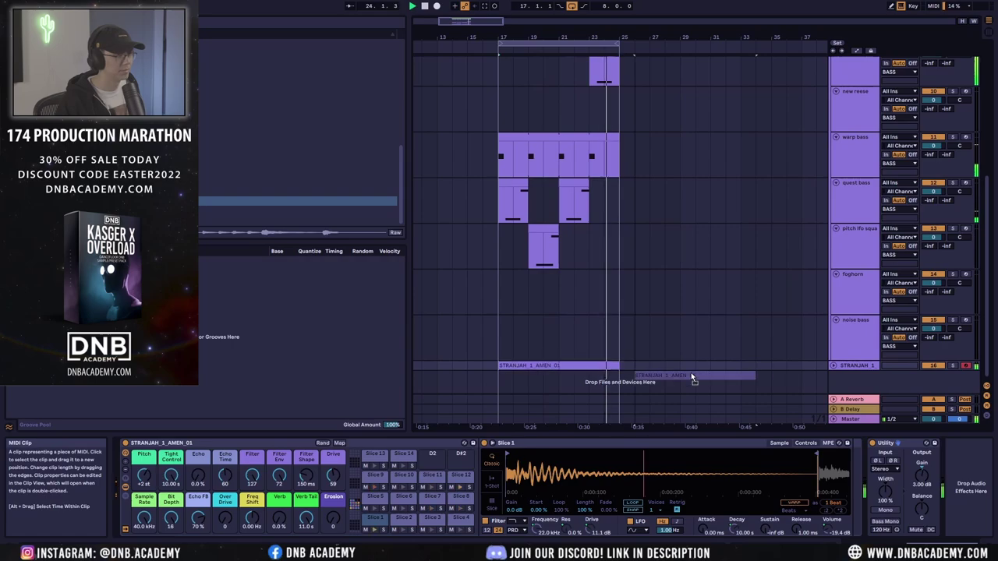
pyautogui.scroll(3, 614, 296)
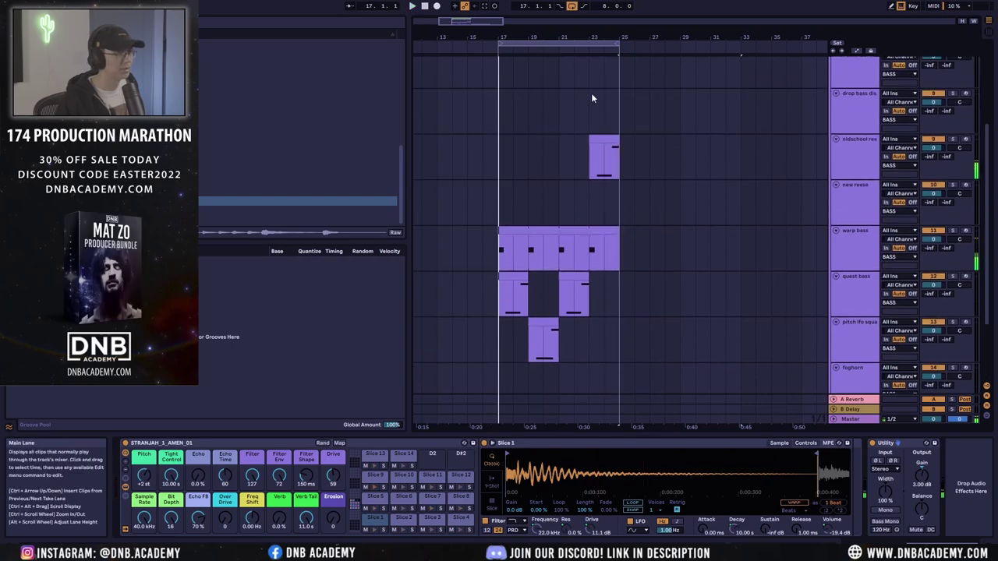
pyautogui.click(604, 155)
pyautogui.keyDown('shift'); pyautogui.click(500, 330); pyautogui.keyUp('shift')
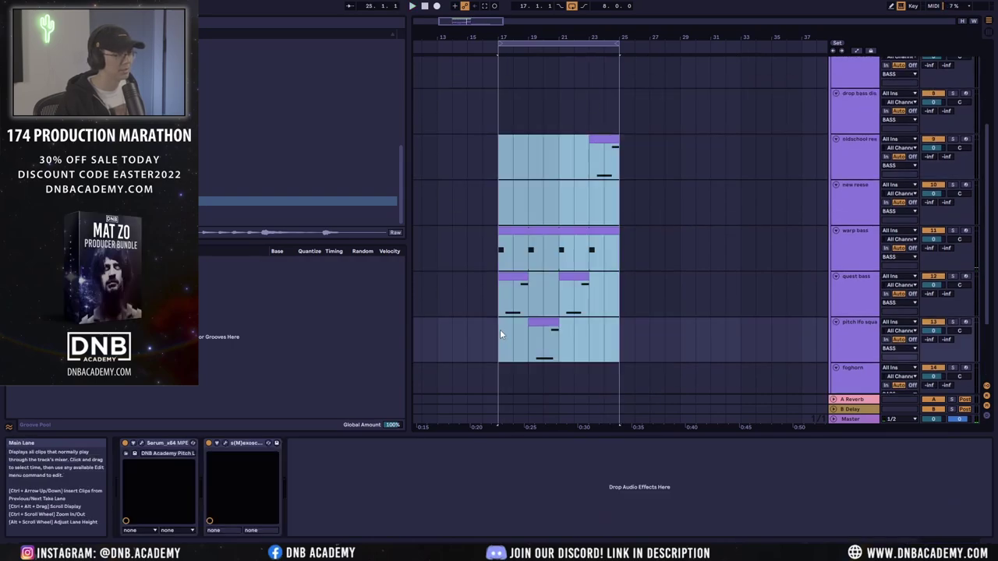
pyautogui.hotkey('ctrl', 'd')
# Step: Extend the arrangement loop to bar 33 and play across the bar 25 transition
pyautogui.click(599, 348)
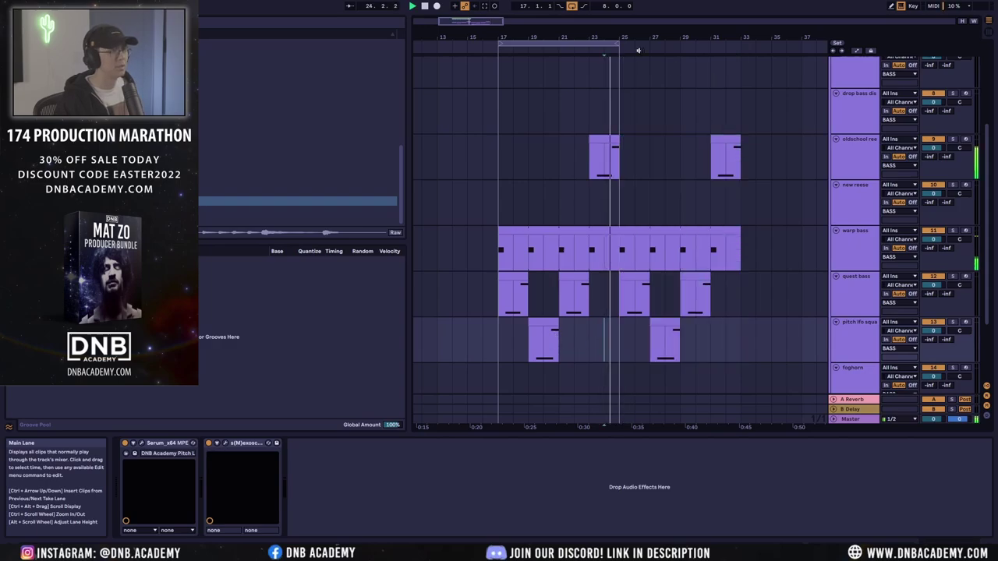
pyautogui.moveTo(619, 47); pyautogui.dragTo(743, 47)
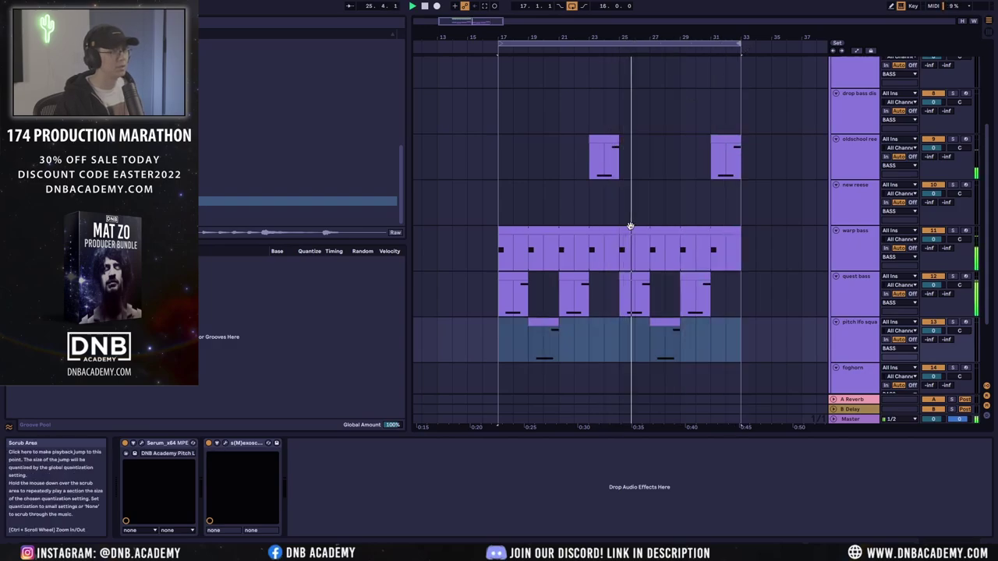
pyautogui.scroll(5, 630, 226)
pyautogui.scroll(-8, 630, 226)
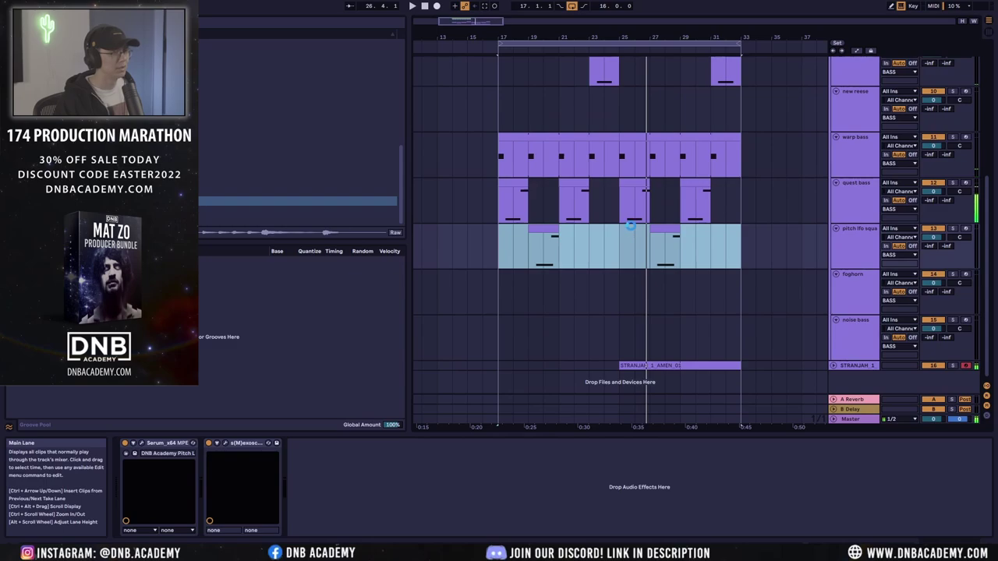
# Step: Move the warp bass clips of bars 17 to 25 to the foghorn track and set the foghorn volume to -6.2 dB during playback
pyautogui.moveTo(616, 36); pyautogui.dragTo(625, 15)
pyautogui.moveTo(533, 156); pyautogui.dragTo(610, 156)
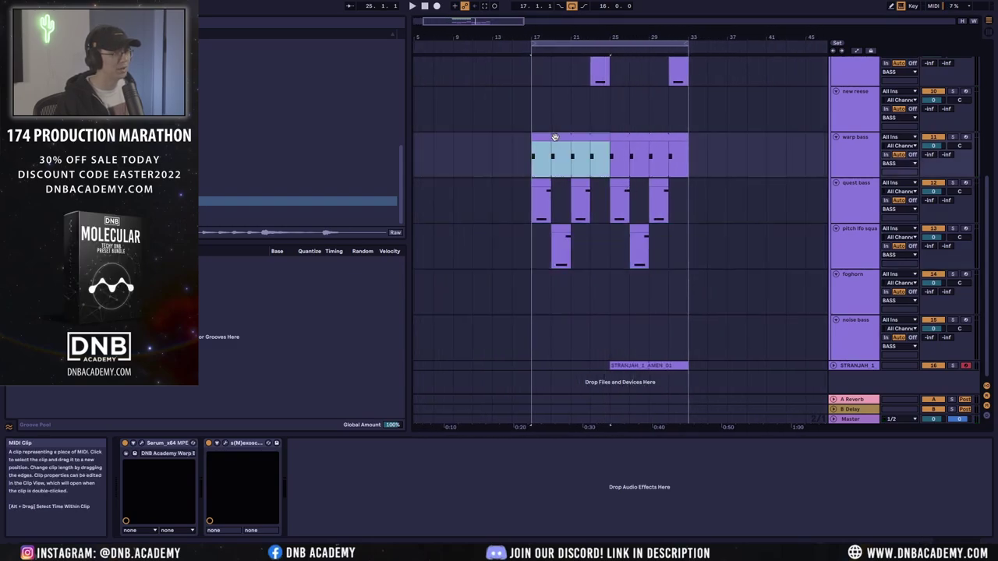
pyautogui.scroll(3, 574, 231)
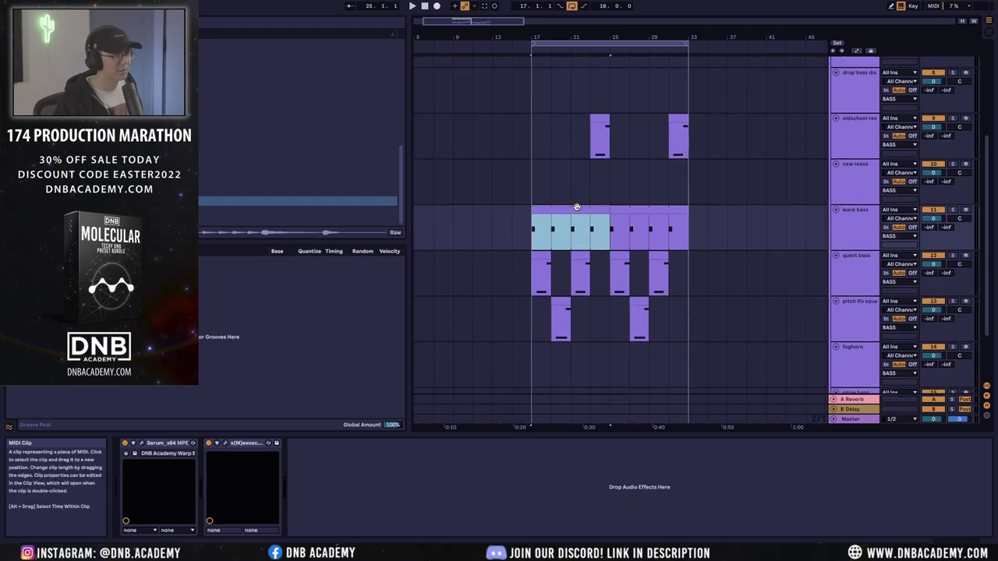
pyautogui.moveTo(576, 211); pyautogui.dragTo(586, 357)
pyautogui.press('space')
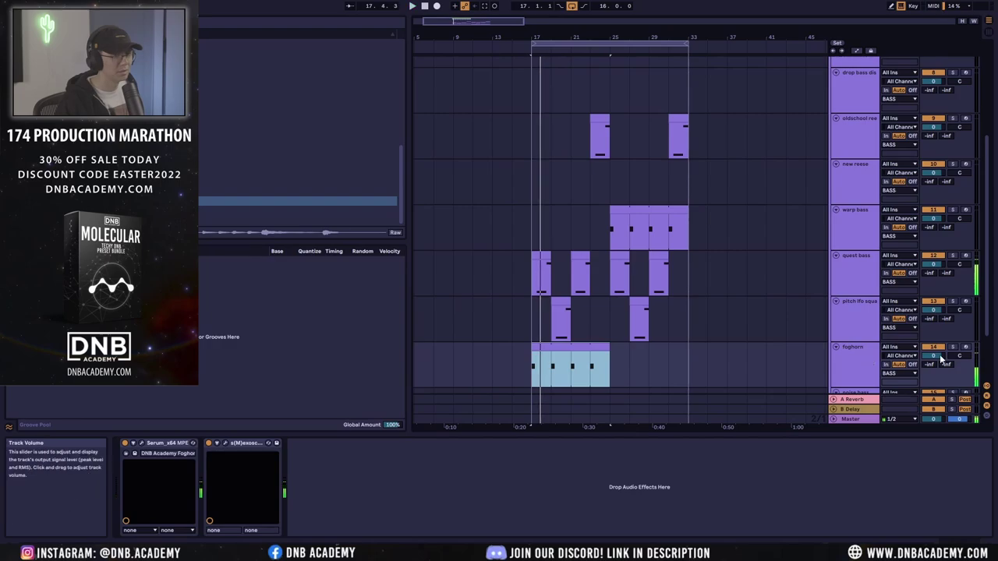
pyautogui.moveTo(932, 355); pyautogui.dragTo(933, 366)
pyautogui.press('space')
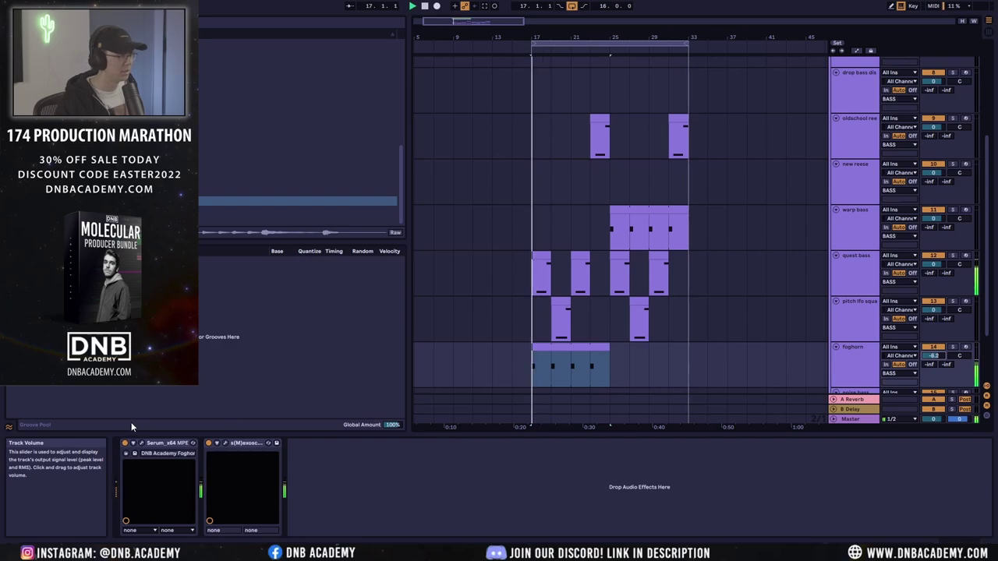
# Step: Open Serum on the foghorn track, lower the filter cutoff slightly and shift the LFO 1 peak earlier for a steeper rise
pyautogui.click(192, 443)
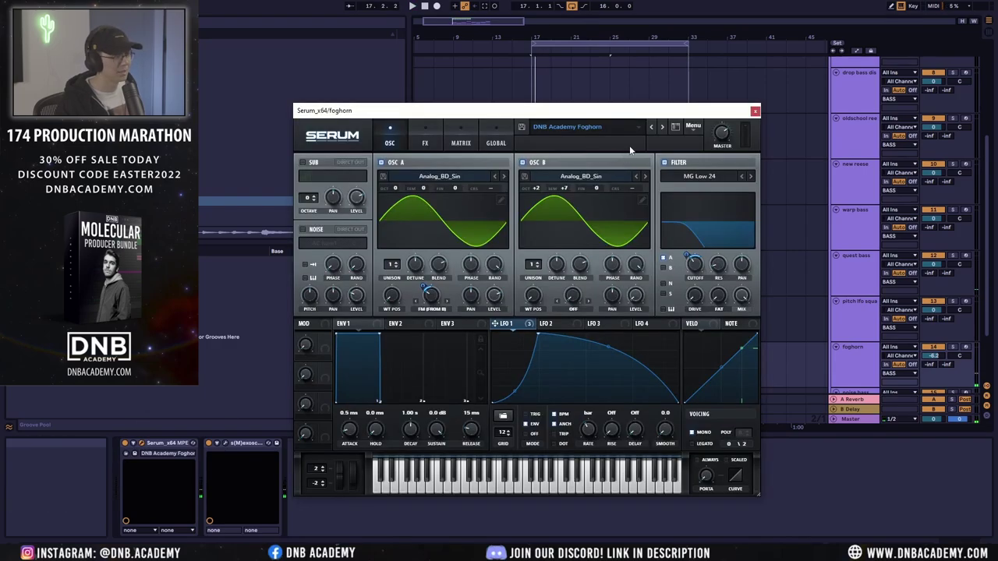
pyautogui.moveTo(699, 268)
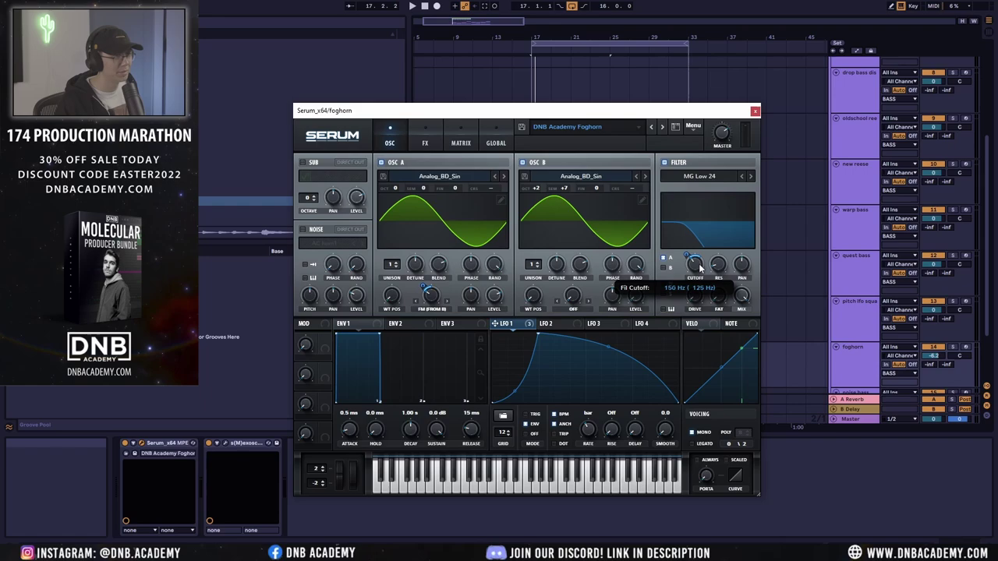
pyautogui.moveTo(704, 282); pyautogui.dragTo(705, 285)
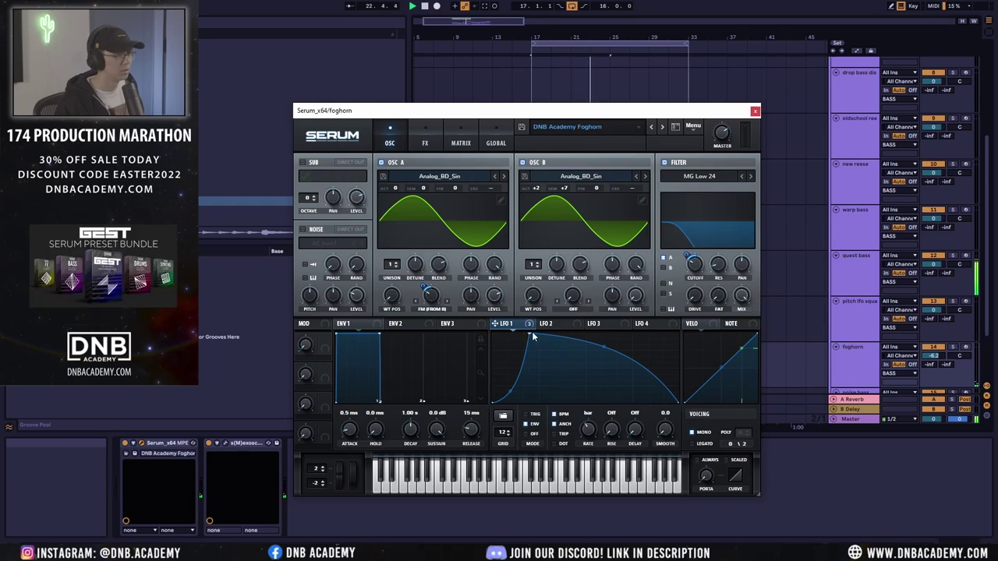
pyautogui.moveTo(526, 333); pyautogui.dragTo(514, 321)
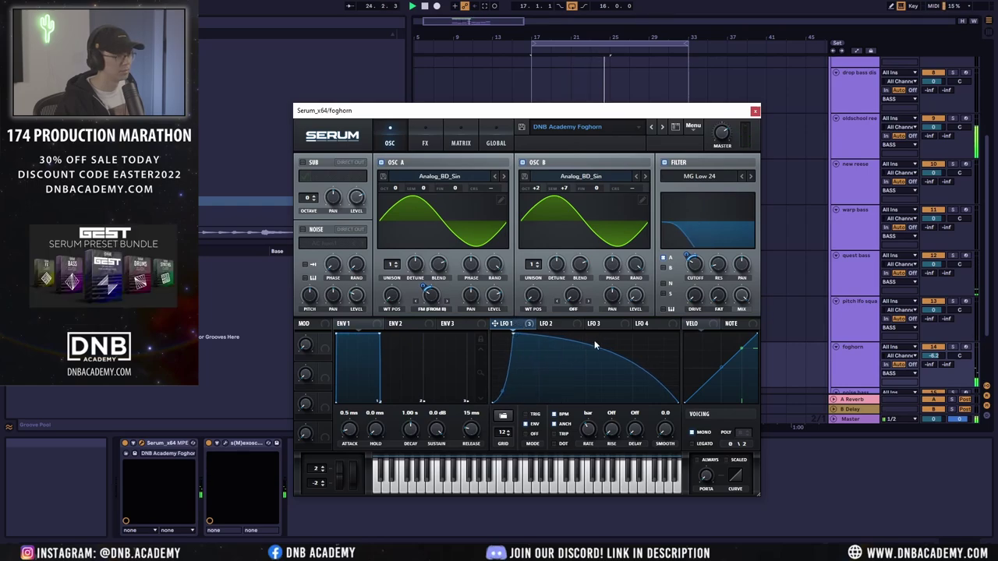
# Step: Shorten the foghorn's LFO 1 fall to end near mid-grid, shift its peak slightly earlier, and close Serum
pyautogui.moveTo(646, 373); pyautogui.dragTo(599, 436)
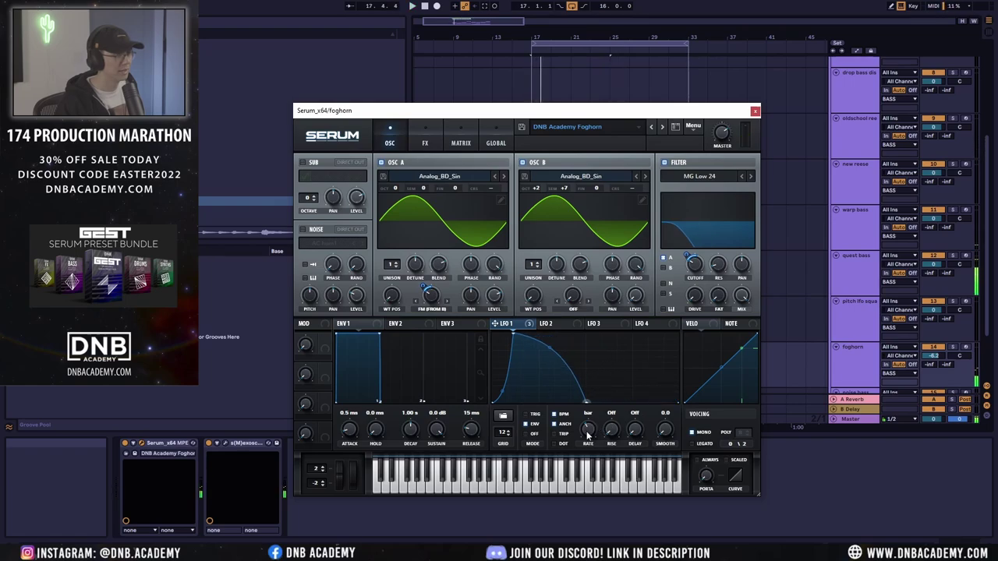
pyautogui.moveTo(516, 339); pyautogui.dragTo(510, 329)
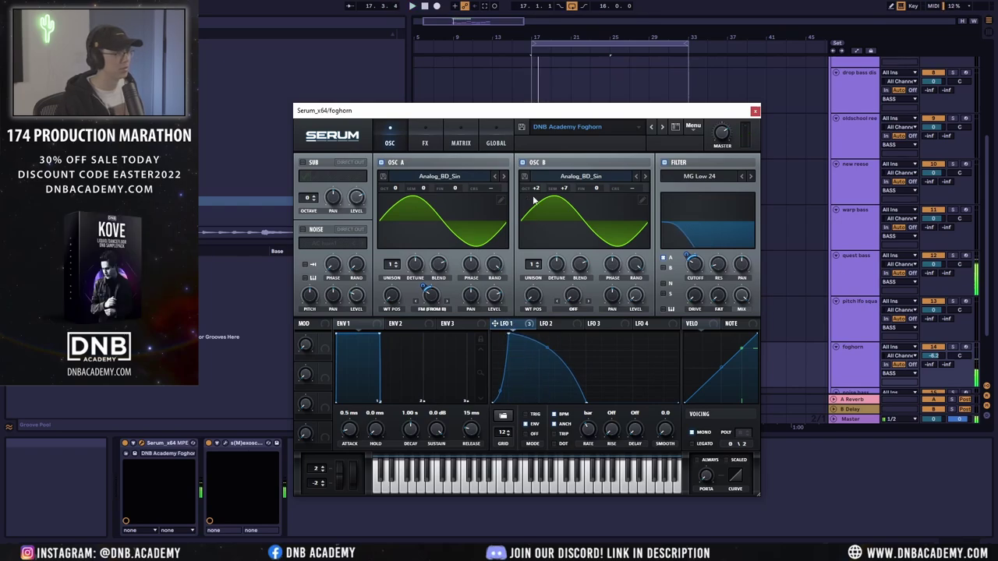
pyautogui.moveTo(536, 191); pyautogui.dragTo(541, 177)
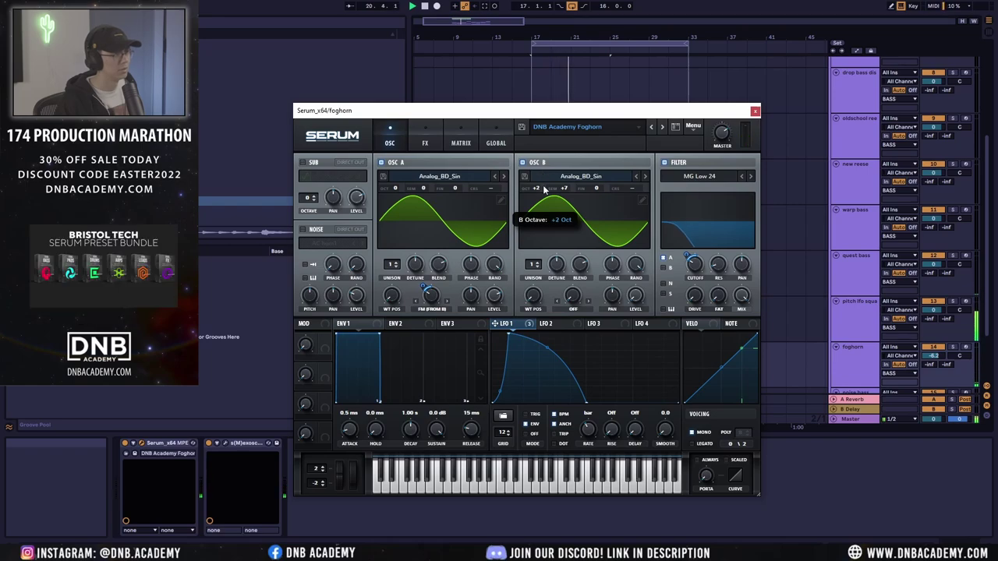
pyautogui.click(427, 135)
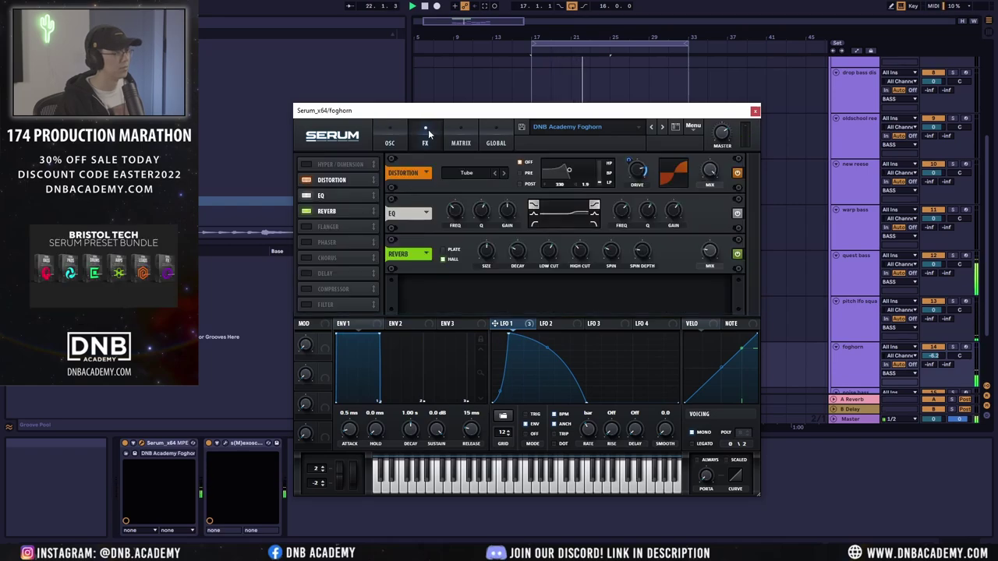
pyautogui.click(755, 110)
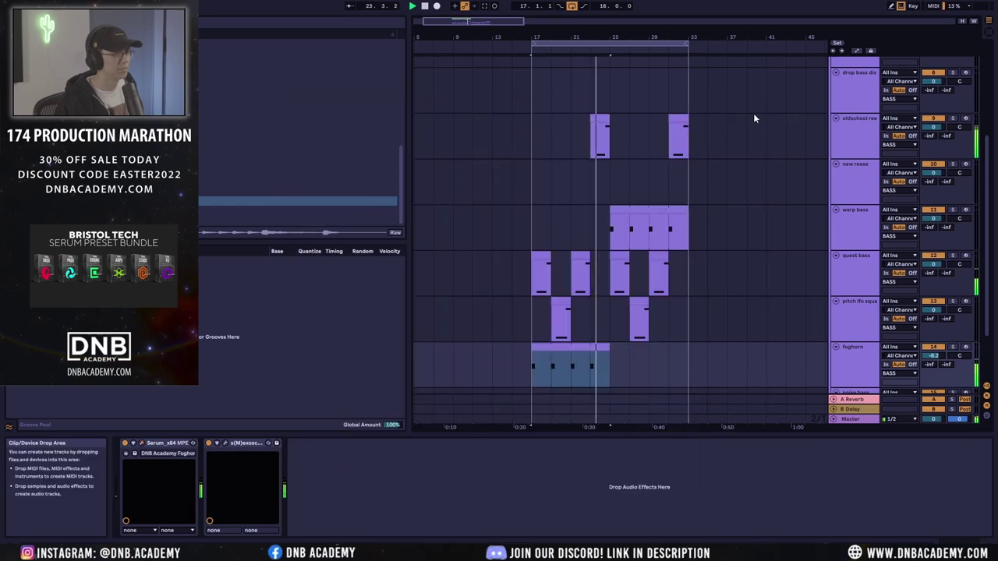
# Step: Move the two quest bass clips between bars 17 and 23 to the new reese track and set its volume to -5.5 dB during playback
pyautogui.click(670, 153)
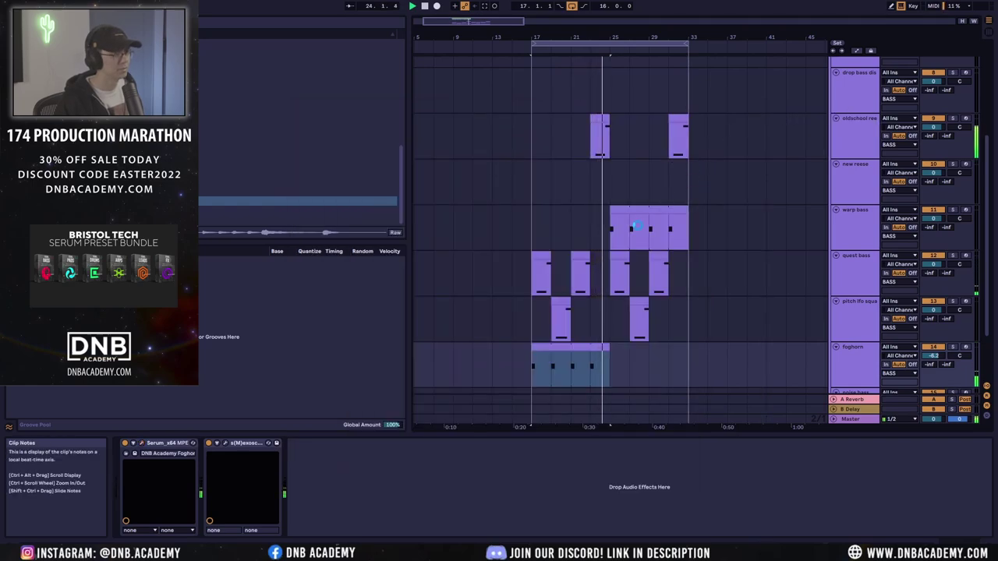
pyautogui.moveTo(569, 39); pyautogui.dragTo(569, 45)
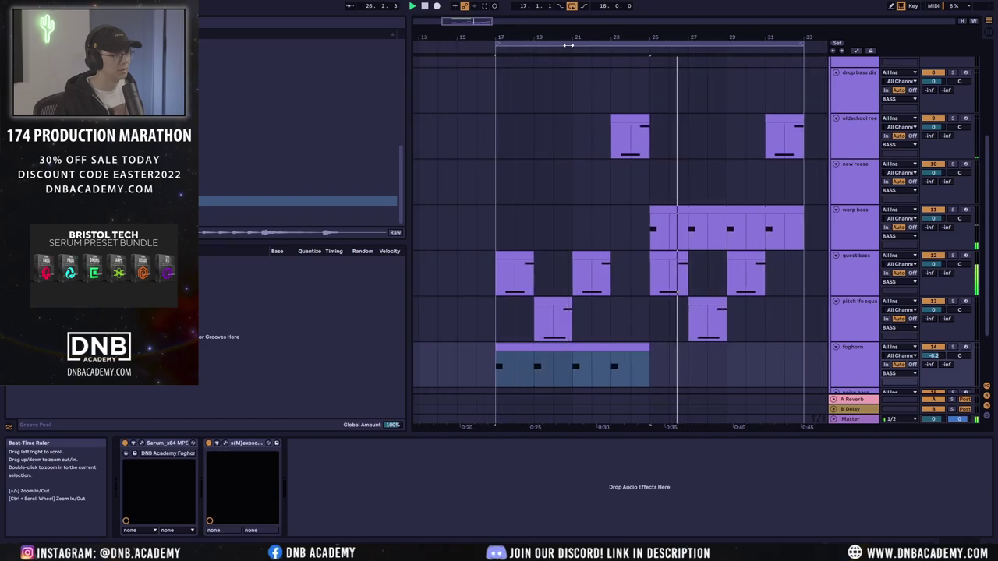
pyautogui.click(587, 258)
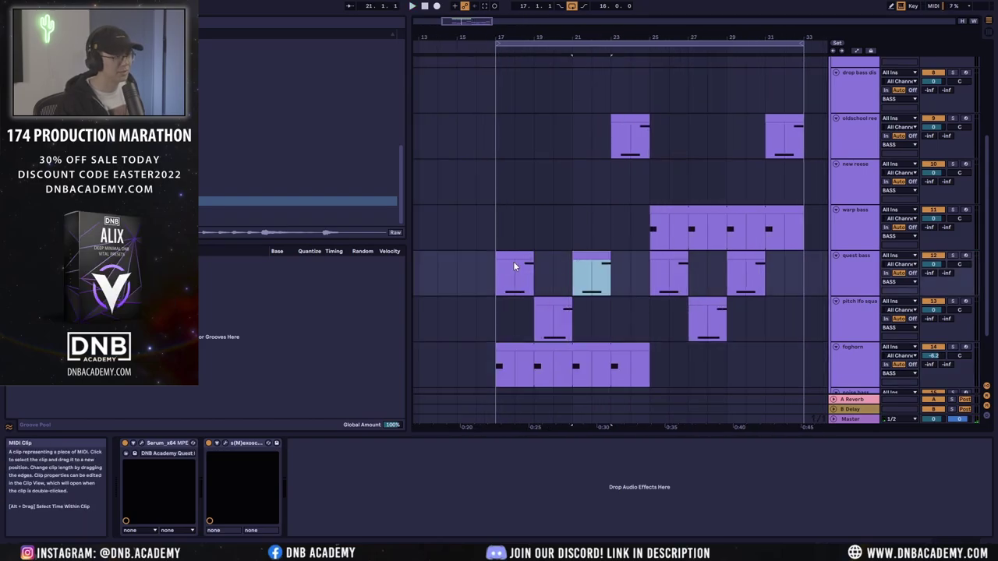
pyautogui.keyDown('shift'); pyautogui.click(513, 261); pyautogui.keyUp('shift')
pyautogui.scroll(2, 508, 259)
pyautogui.scroll(-2, 508, 258)
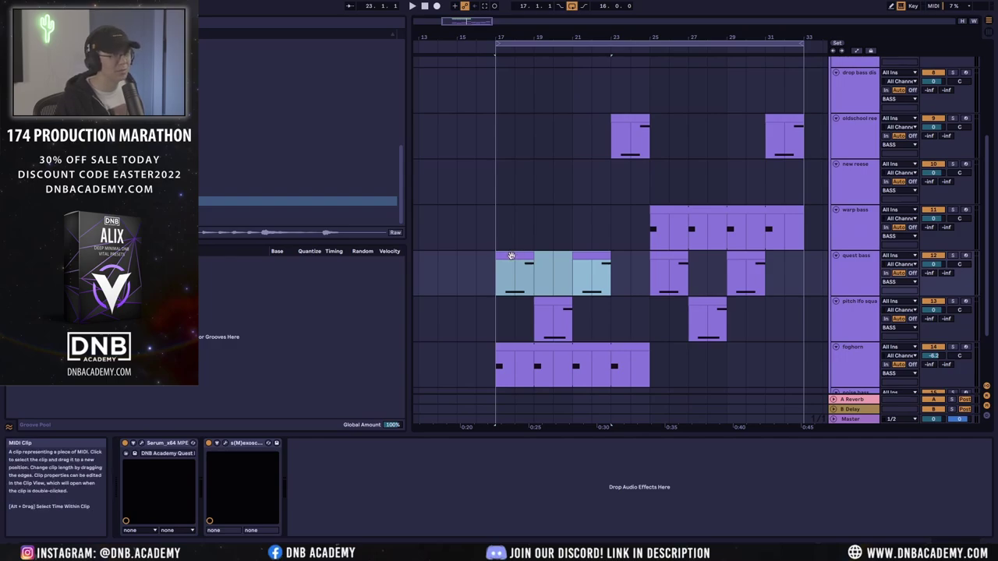
pyautogui.click(512, 256)
pyautogui.keyDown('shift'); pyautogui.click(589, 266); pyautogui.keyUp('shift')
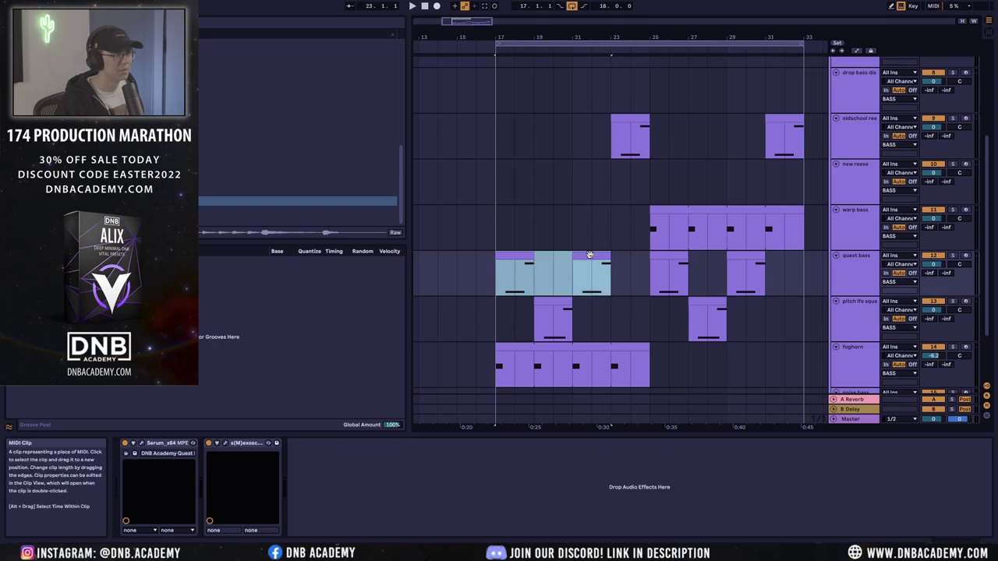
pyautogui.press('space')
pyautogui.moveTo(516, 258); pyautogui.dragTo(516, 183)
pyautogui.moveTo(945, 178); pyautogui.dragTo(945, 187)
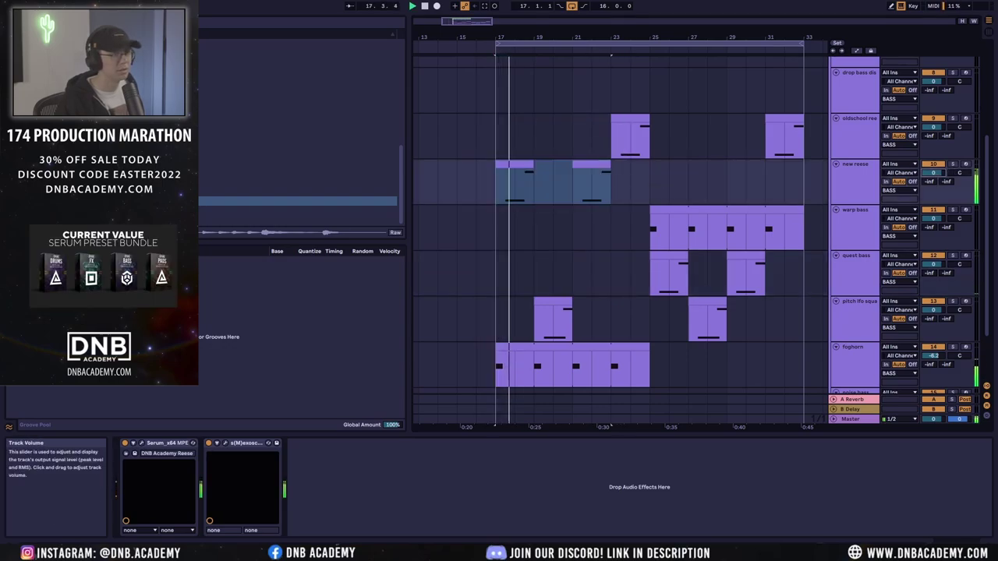
# Step: Try the two moved clips on the drop bass dist track during playback
pyautogui.scroll(3, 588, 174)
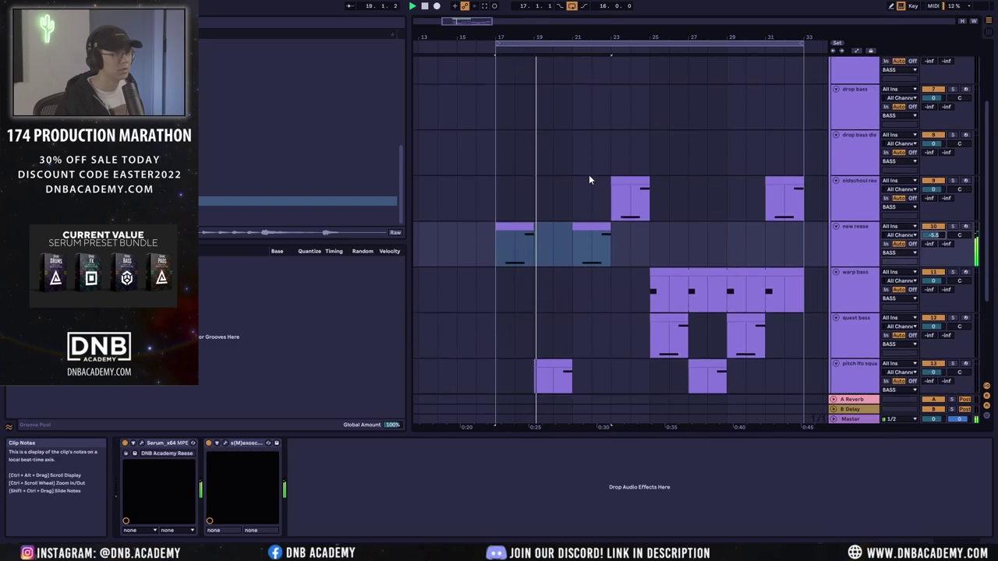
pyautogui.moveTo(521, 236); pyautogui.dragTo(524, 148)
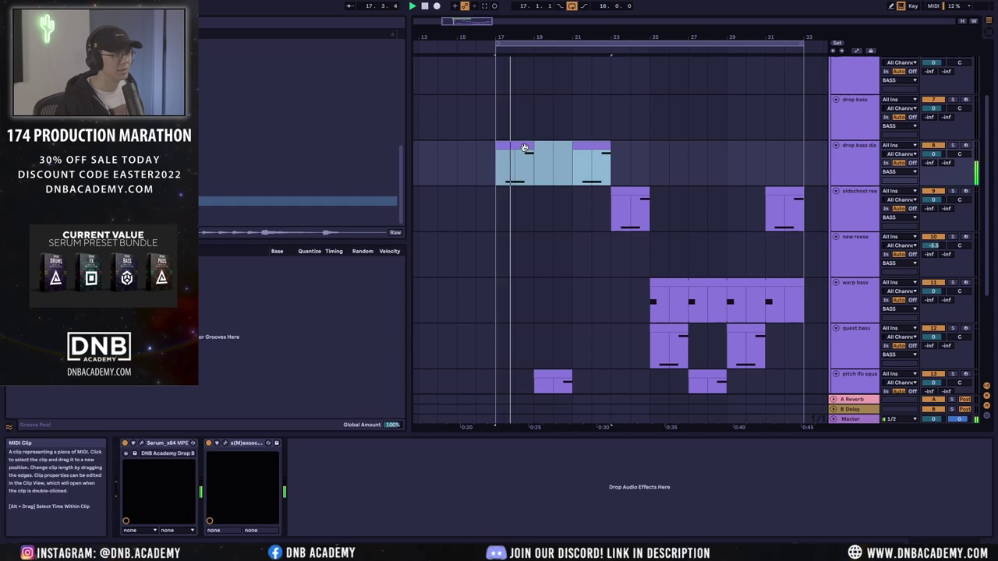
pyautogui.scroll(3, 524, 148)
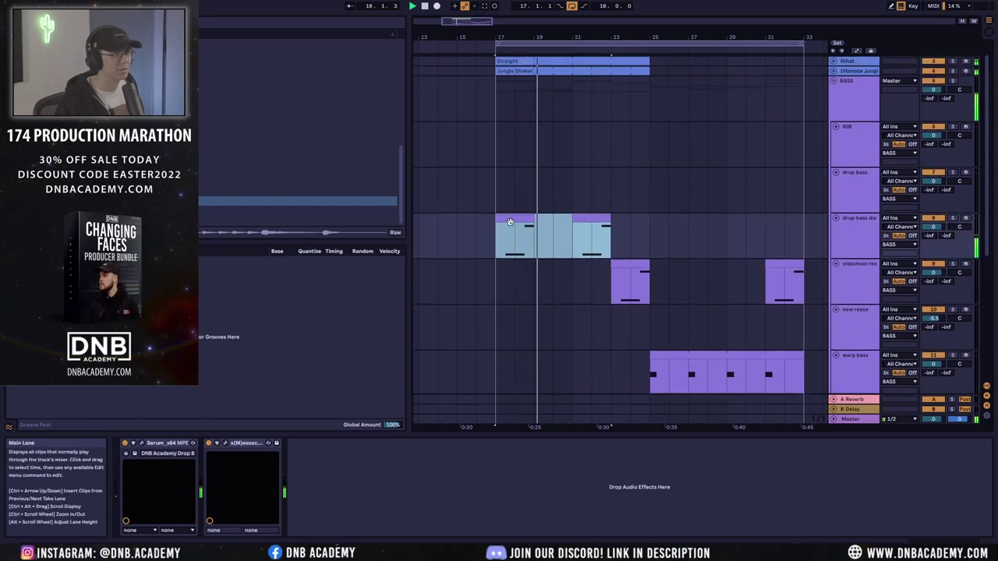
pyautogui.scroll(-8, 513, 227)
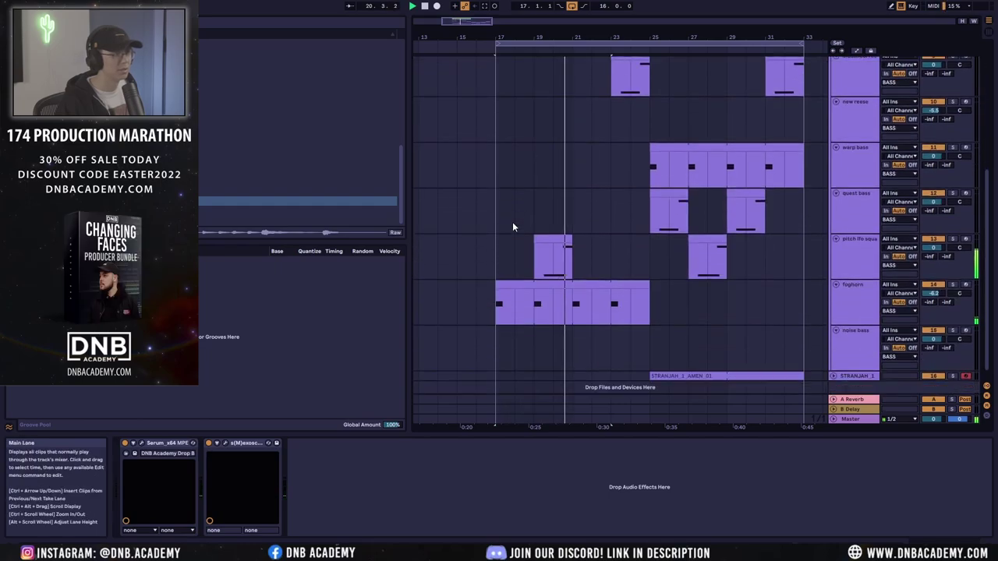
pyautogui.scroll(-1, 513, 227)
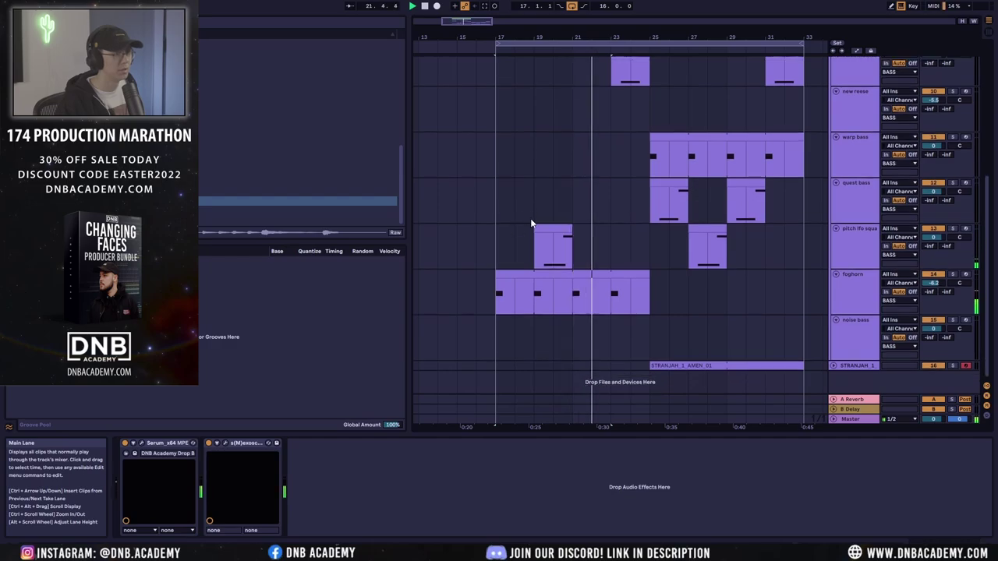
# Step: Move the two clips between bars 17 and 23 to the noise bass track and play the result
pyautogui.scroll(4, 537, 223)
pyautogui.moveTo(517, 125); pyautogui.dragTo(510, 280)
pyautogui.scroll(-4, 511, 285)
pyautogui.moveTo(518, 188); pyautogui.dragTo(513, 343)
pyautogui.press('space')
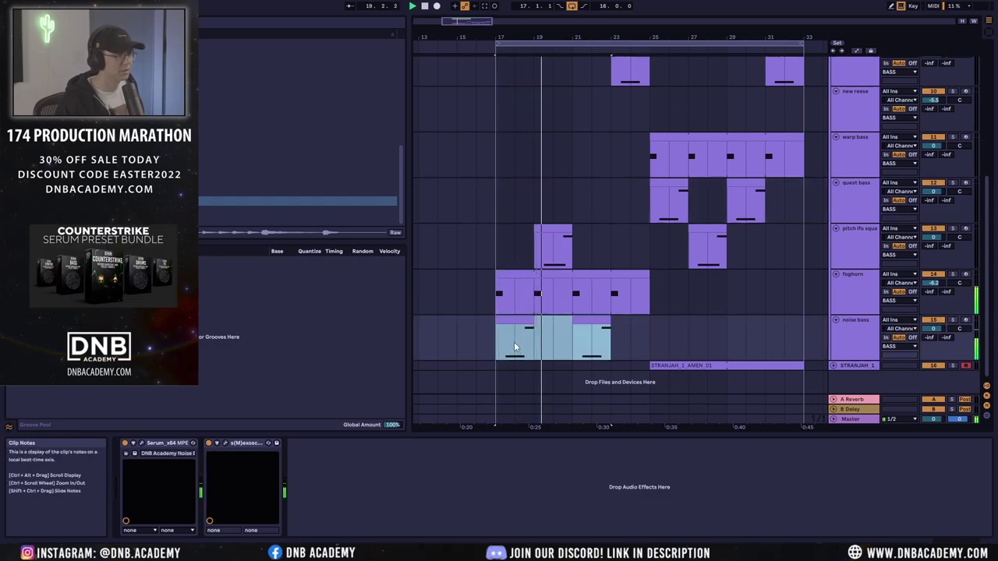
# Step: Try the pitch LFO square clip of bars 19 to 21 on the new reese track and return it to its original track
pyautogui.click(559, 227)
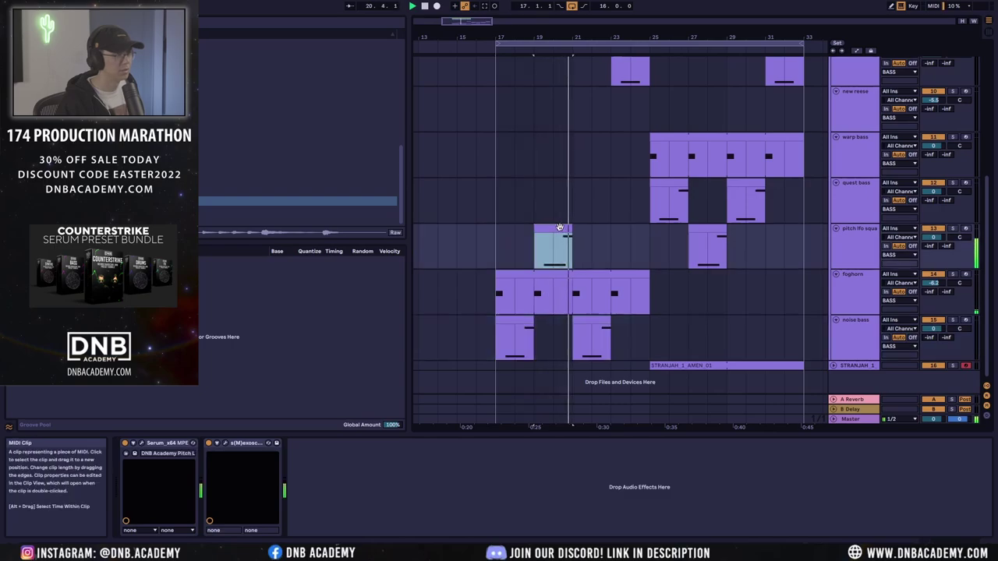
pyautogui.scroll(2, 560, 227)
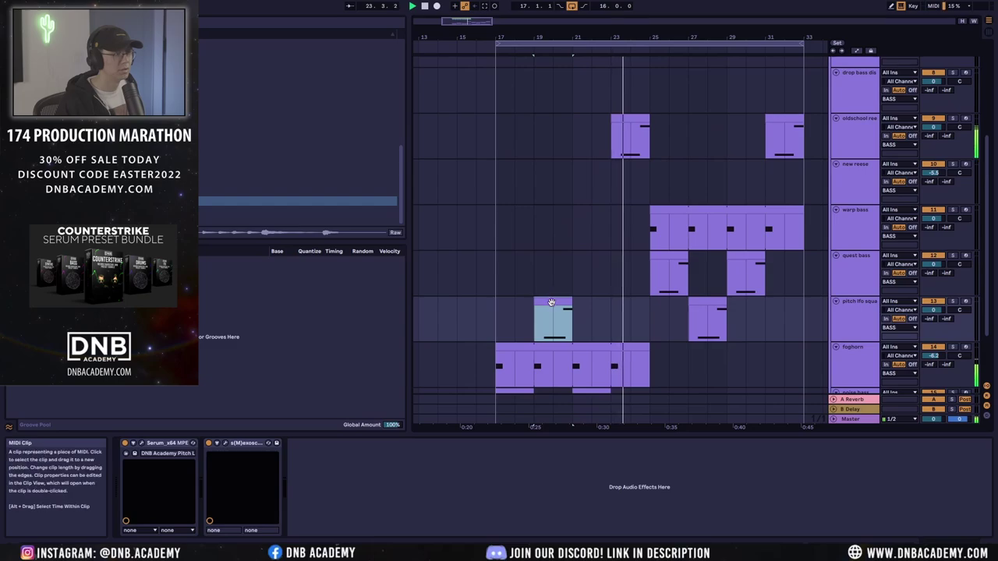
pyautogui.moveTo(551, 302); pyautogui.dragTo(553, 183)
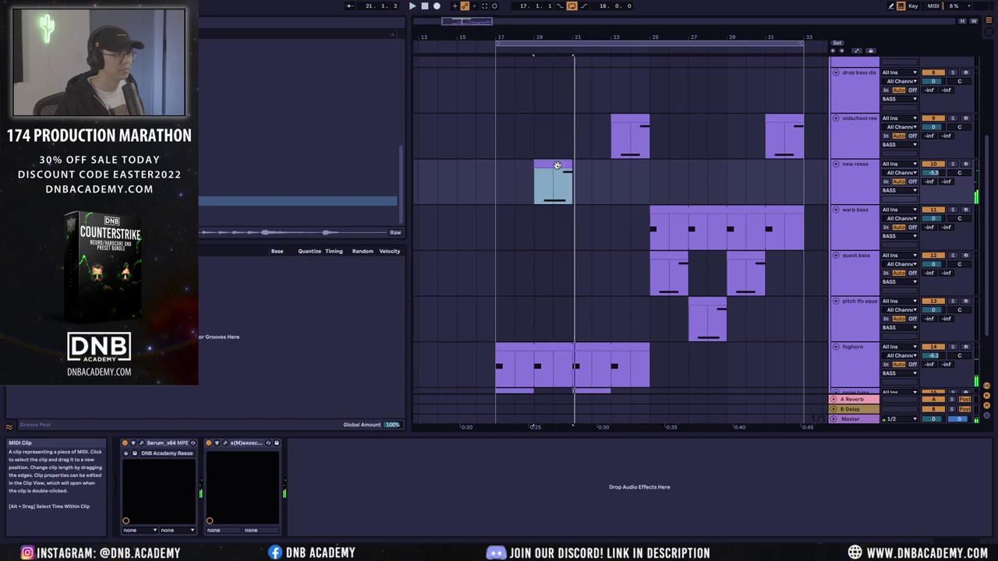
pyautogui.doubleClick(557, 165)
pyautogui.doubleClick(557, 129)
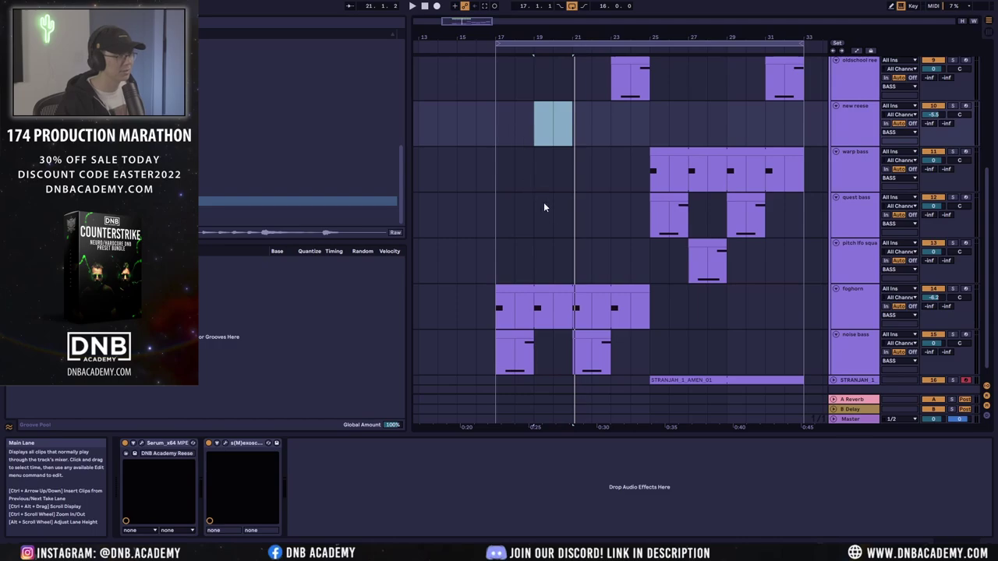
pyautogui.moveTo(554, 125); pyautogui.dragTo(554, 262)
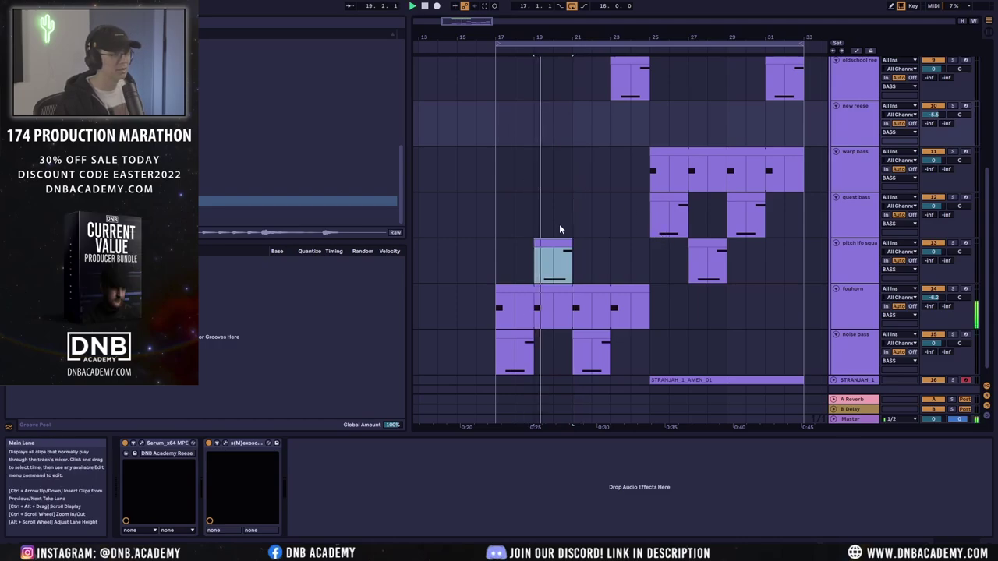
# Step: Play the drop from bar 17 and check the noise bass track and its clip at bar 21
pyautogui.click(500, 251)
pyautogui.press('space')
pyautogui.scroll(2, 563, 268)
pyautogui.scroll(-3, 565, 273)
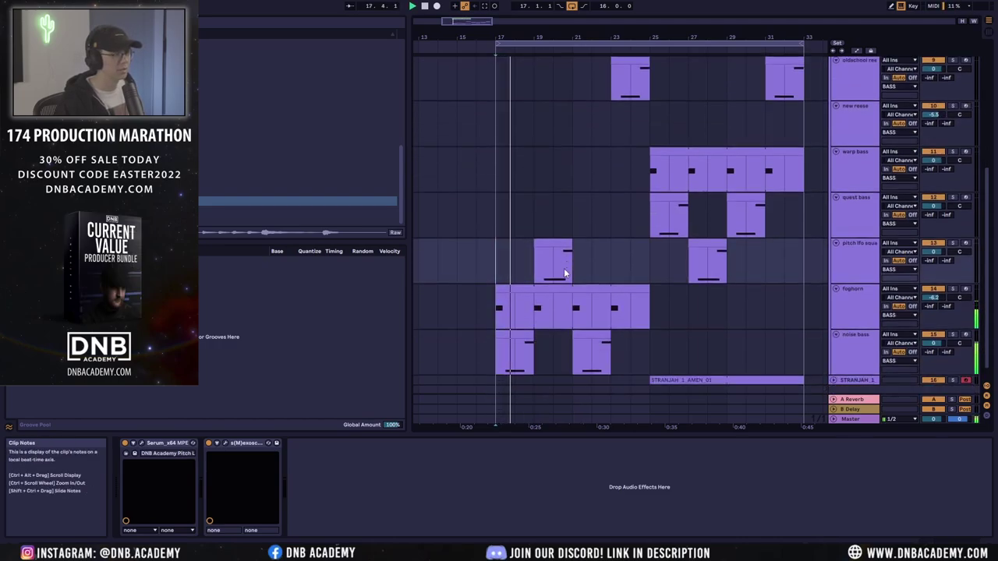
pyautogui.scroll(-1, 564, 268)
pyautogui.click(854, 335)
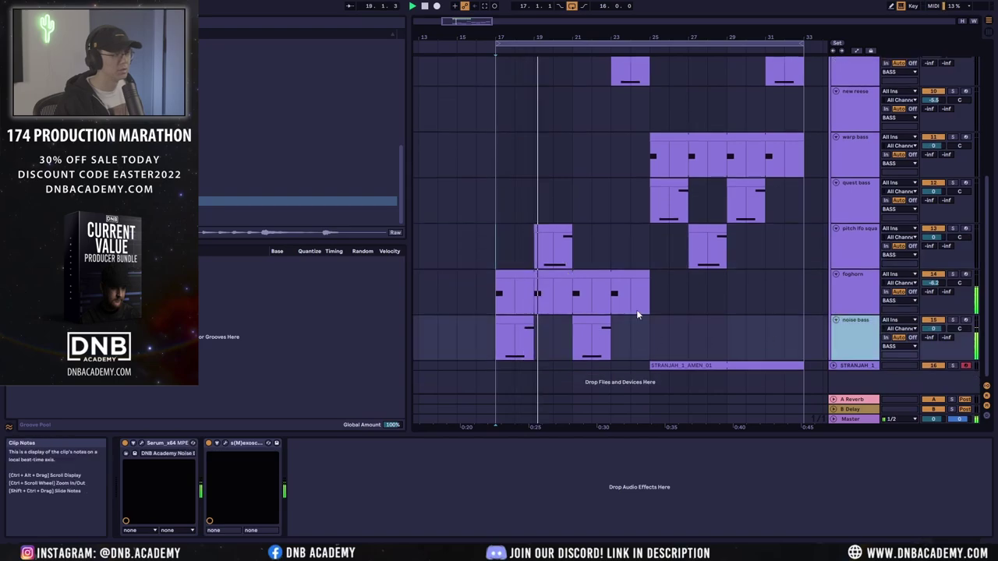
pyautogui.doubleClick(584, 318)
pyautogui.hotkey('shift', 'Tab')
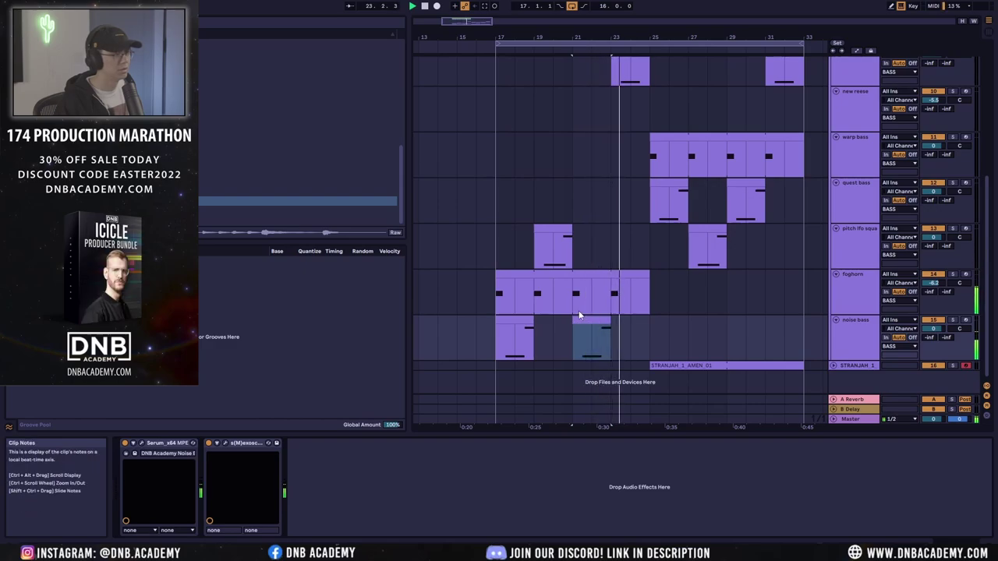
# Step: Raise the amen track's Utility gain to 6 dB
pyautogui.scroll(-5, 713, 36)
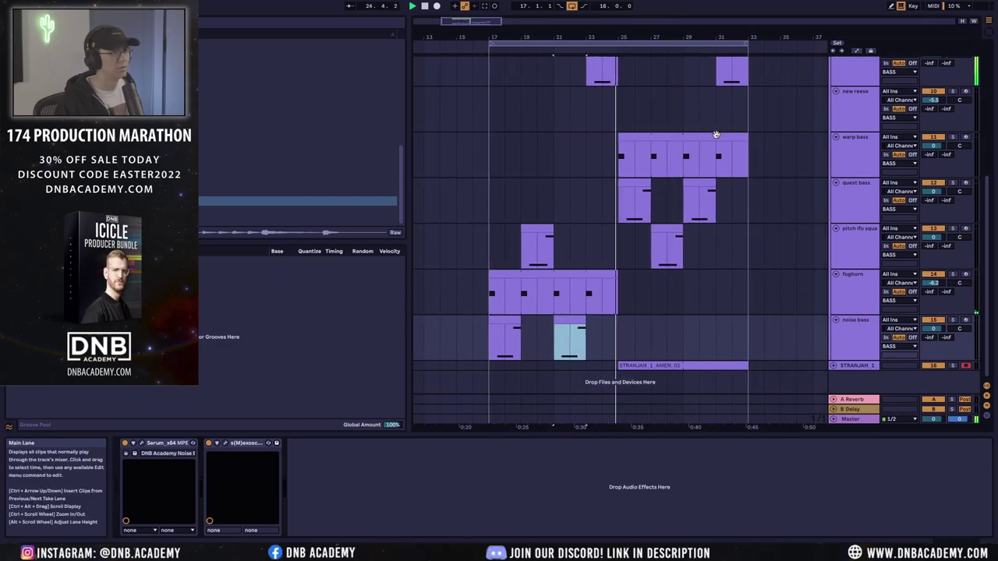
pyautogui.click(856, 365)
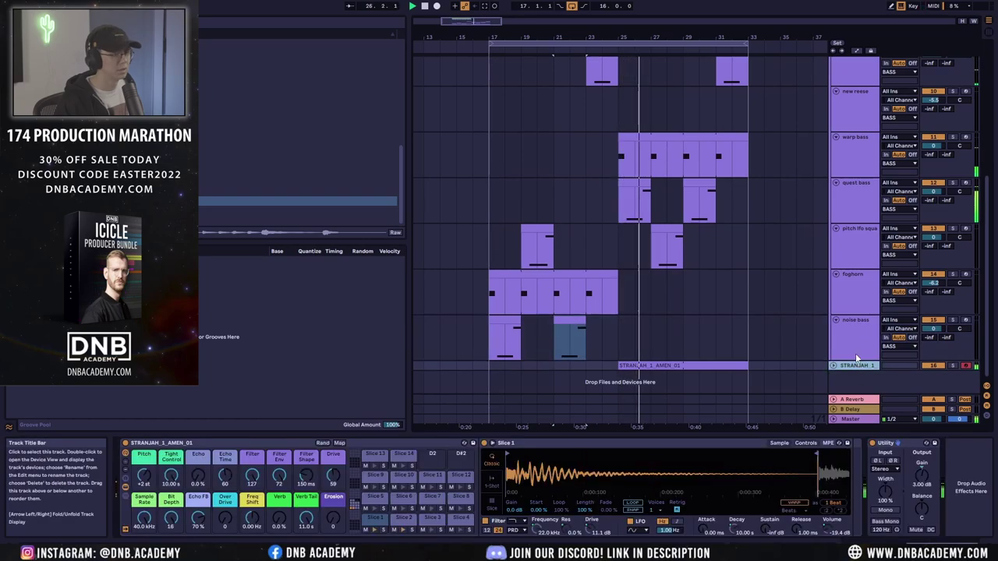
pyautogui.moveTo(918, 478); pyautogui.dragTo(918, 465)
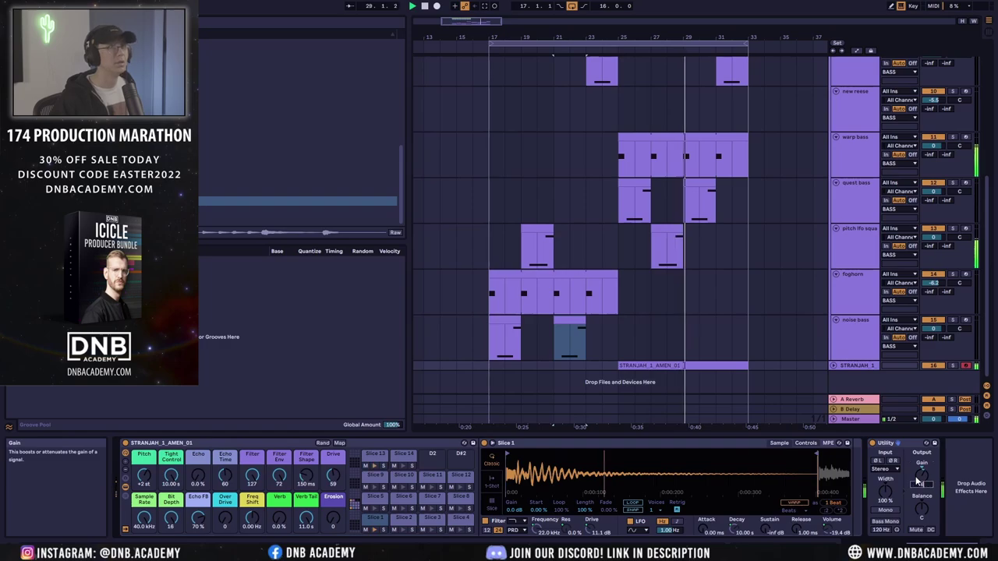
# Step: Move the pitch LFO square clip of bars 19 to 21 to the drop bass track and play it
pyautogui.scroll(10, 502, 188)
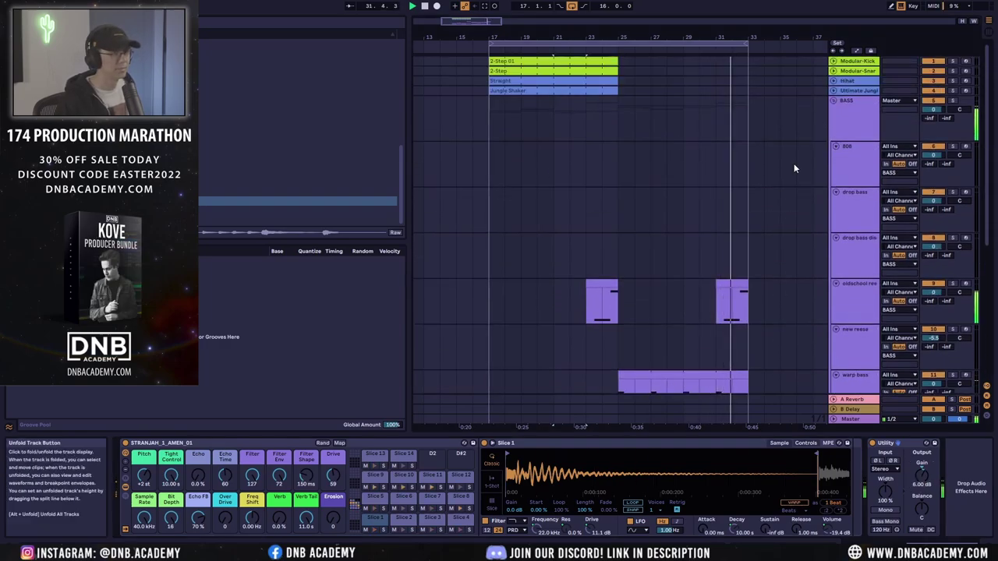
pyautogui.scroll(-10, 583, 251)
pyautogui.click(537, 229)
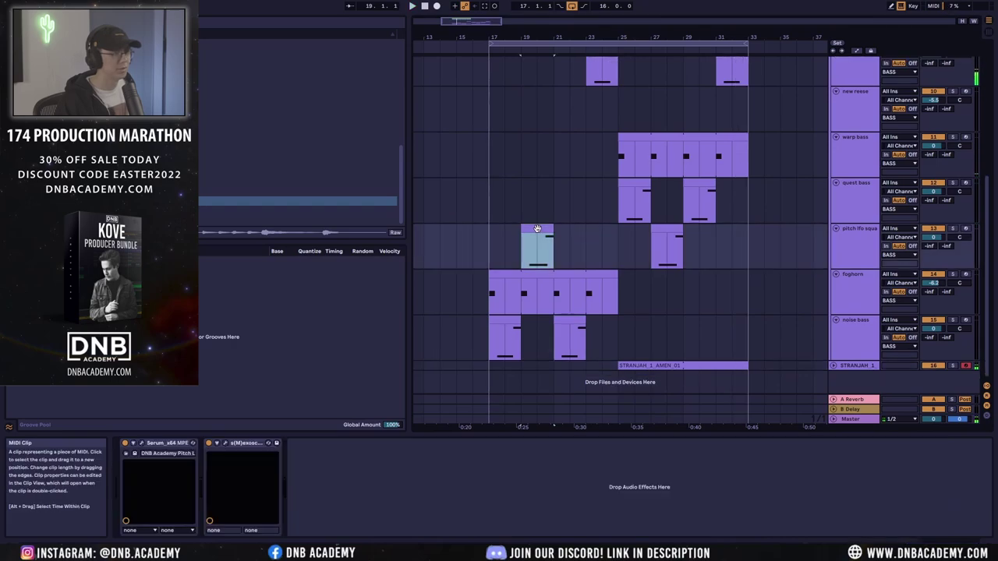
pyautogui.scroll(2, 537, 238)
pyautogui.moveTo(540, 301); pyautogui.dragTo(533, 114)
pyautogui.press('space')
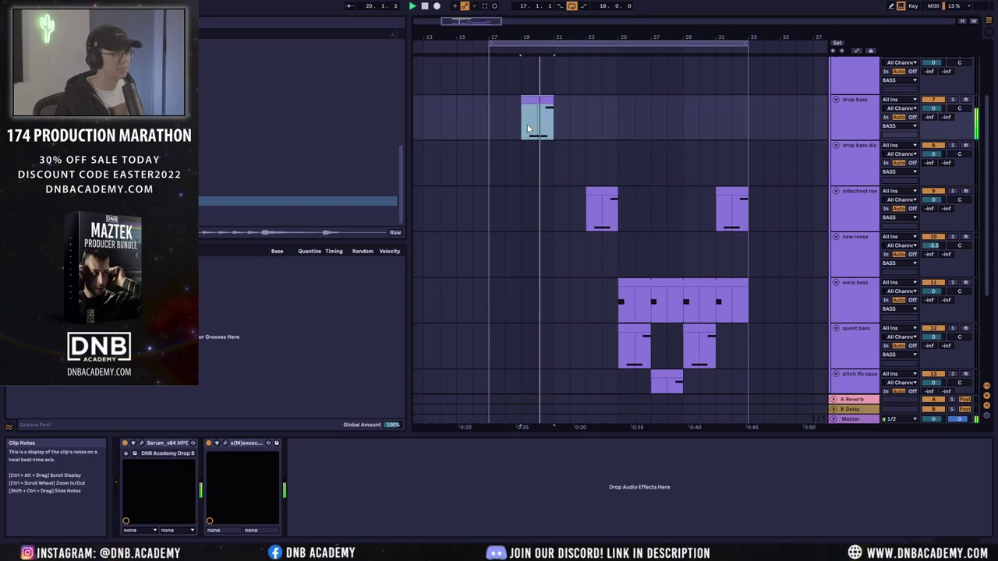
# Step: Check the notes of the drop bass clip at bars 19 to 21 and play the drop from bar 17
pyautogui.doubleClick(536, 117)
pyautogui.click(482, 247)
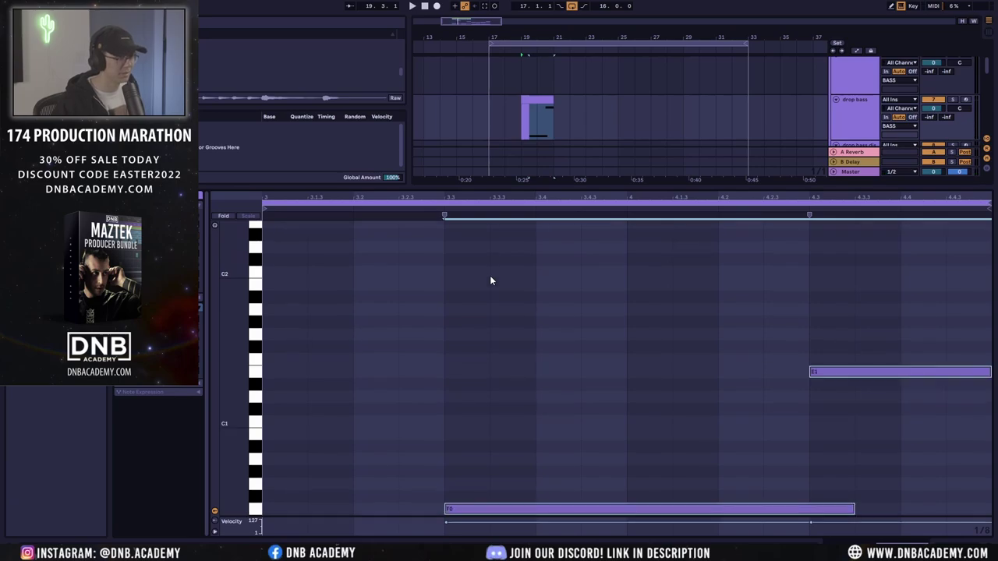
pyautogui.hotkey('shift', 'Tab')
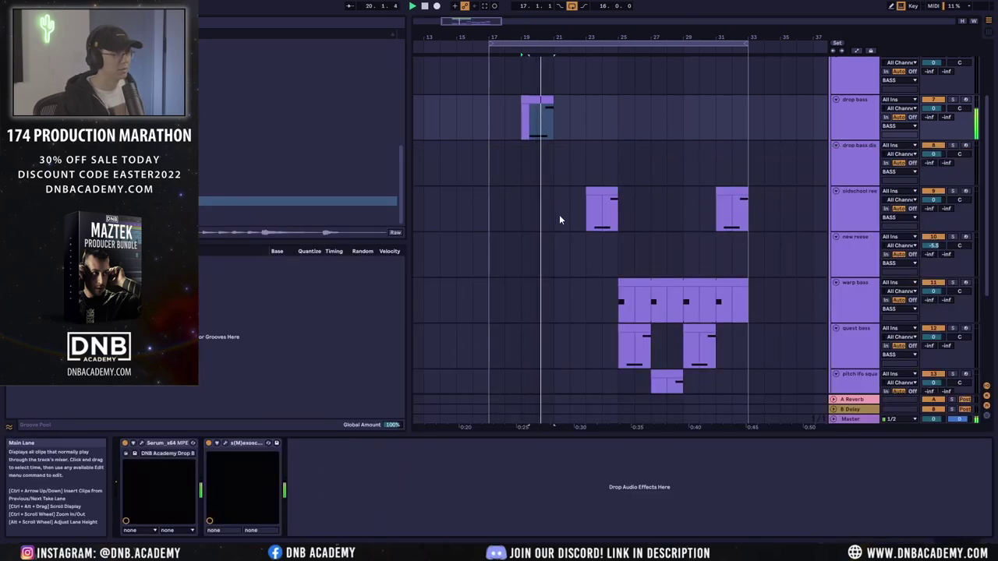
pyautogui.scroll(3, 559, 222)
pyautogui.scroll(-2, 559, 226)
pyautogui.scroll(-3, 559, 226)
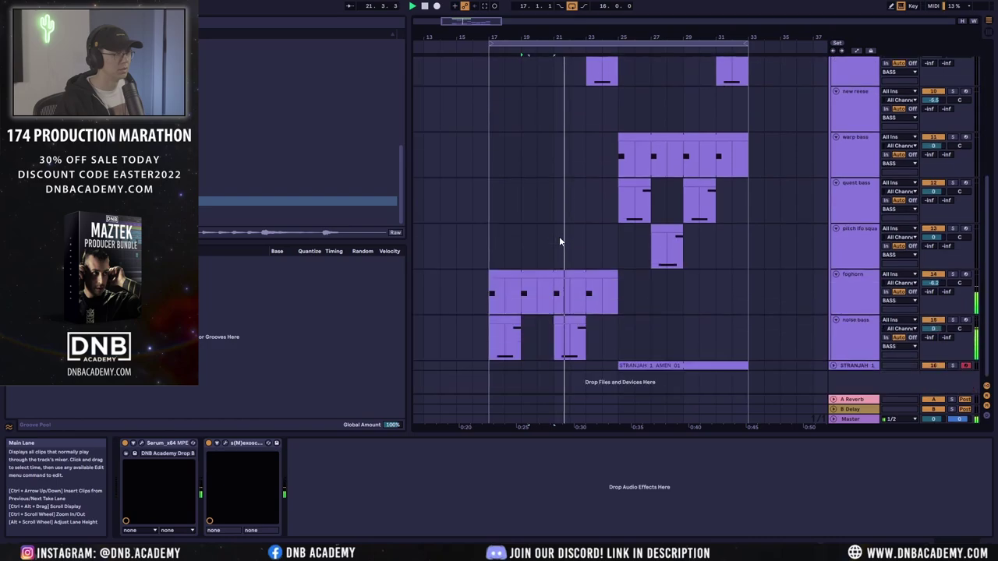
pyautogui.click(489, 180)
pyautogui.scroll(3, 535, 223)
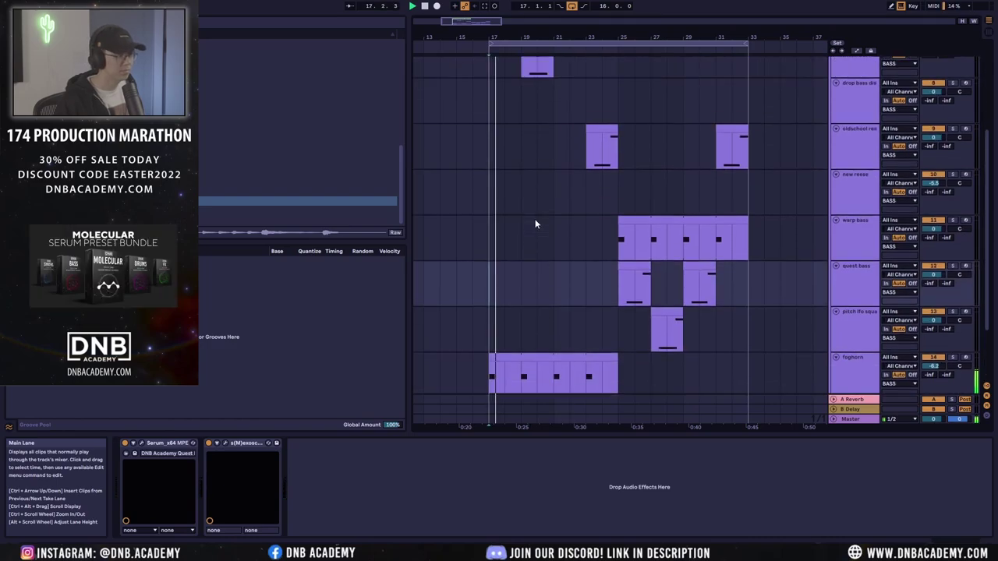
# Step: Move the oldschool reese clip at bars 23 to 25 to the new reese track and arm that track
pyautogui.scroll(1, 535, 224)
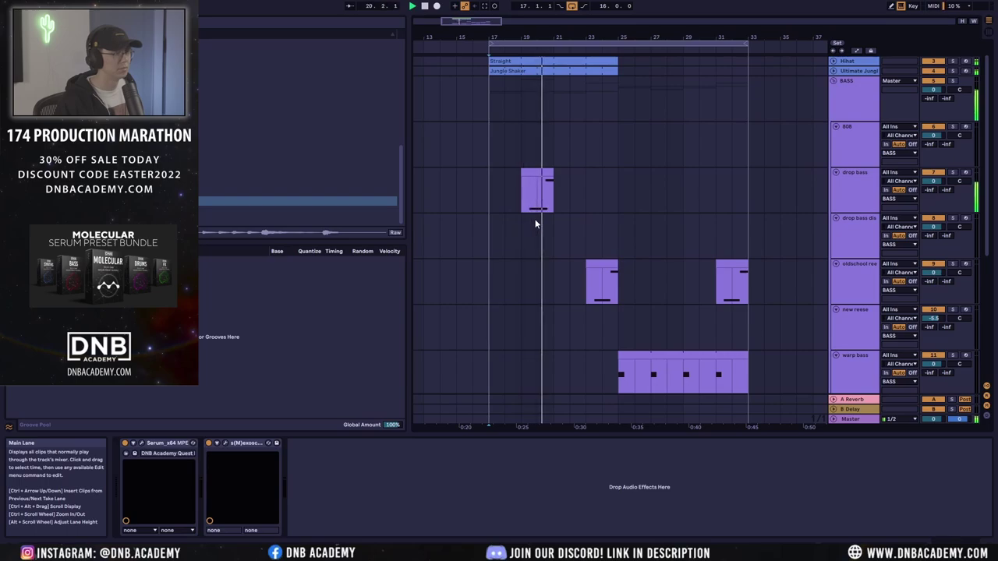
pyautogui.scroll(-4, 535, 223)
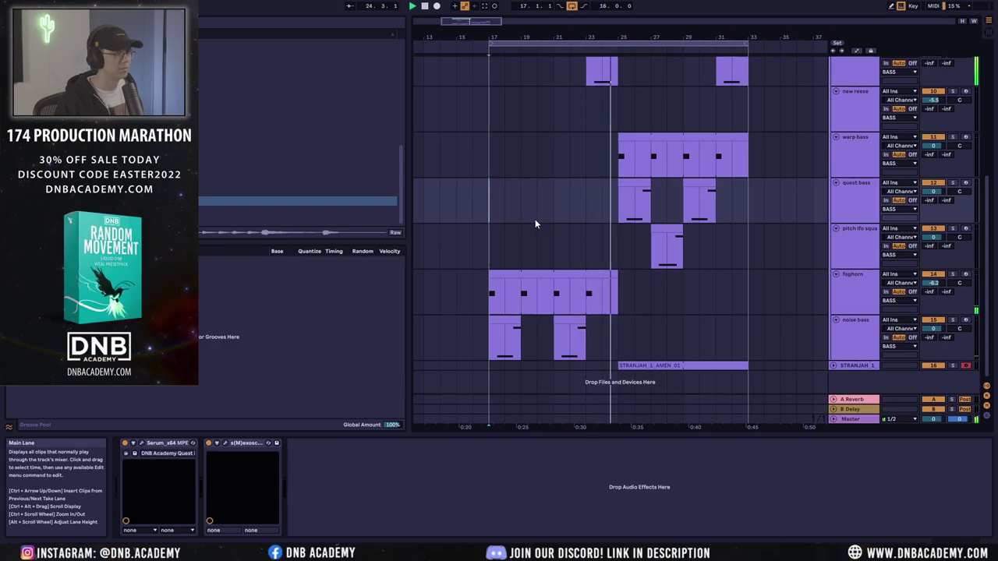
pyautogui.scroll(3, 657, 127)
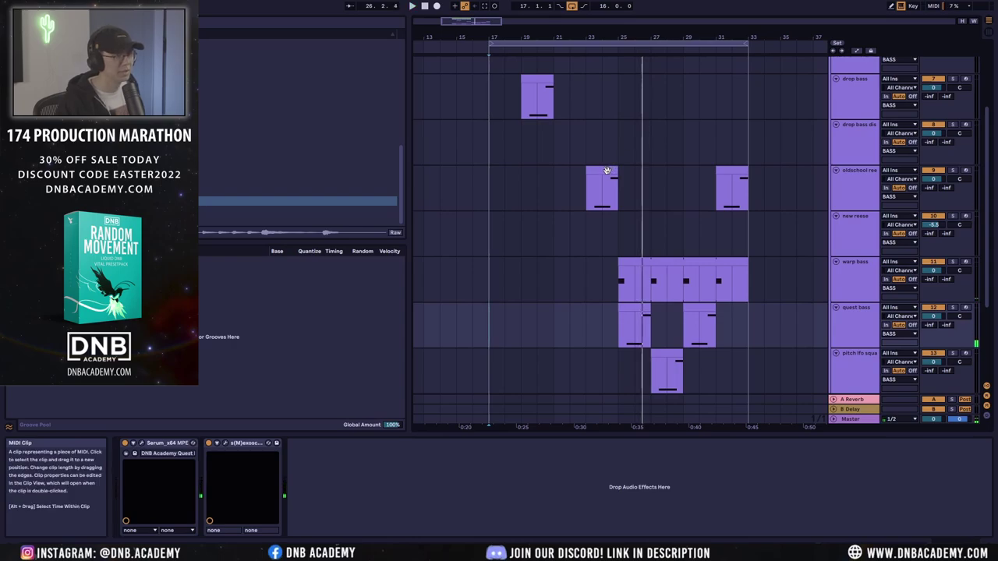
pyautogui.click(607, 170)
pyautogui.moveTo(603, 226); pyautogui.dragTo(602, 220)
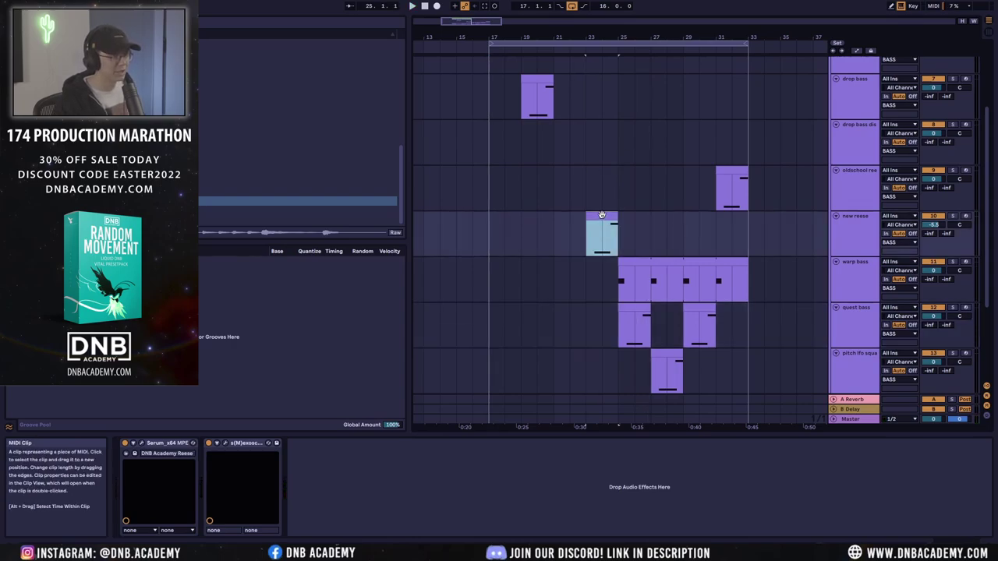
pyautogui.click(966, 216)
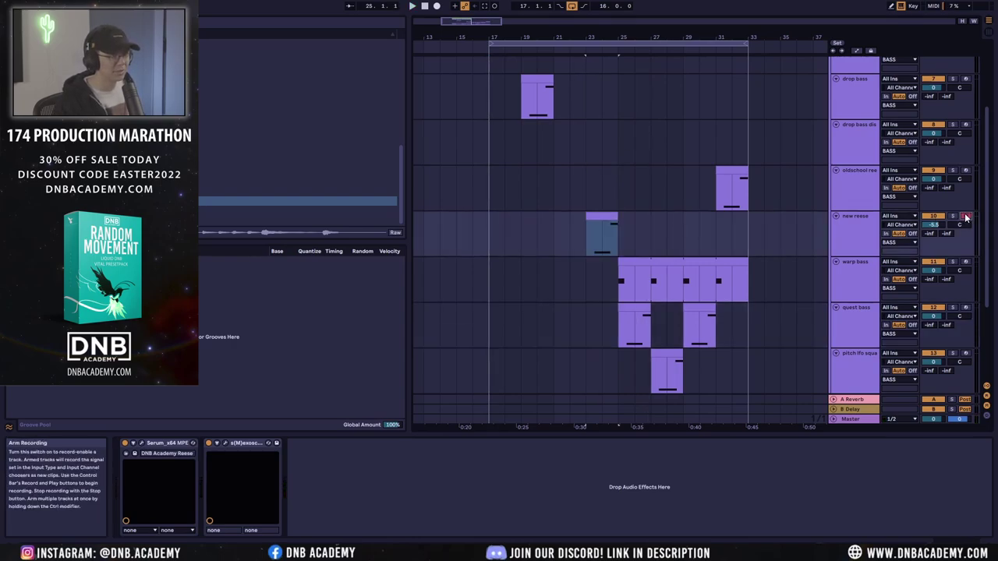
pyautogui.click(617, 223)
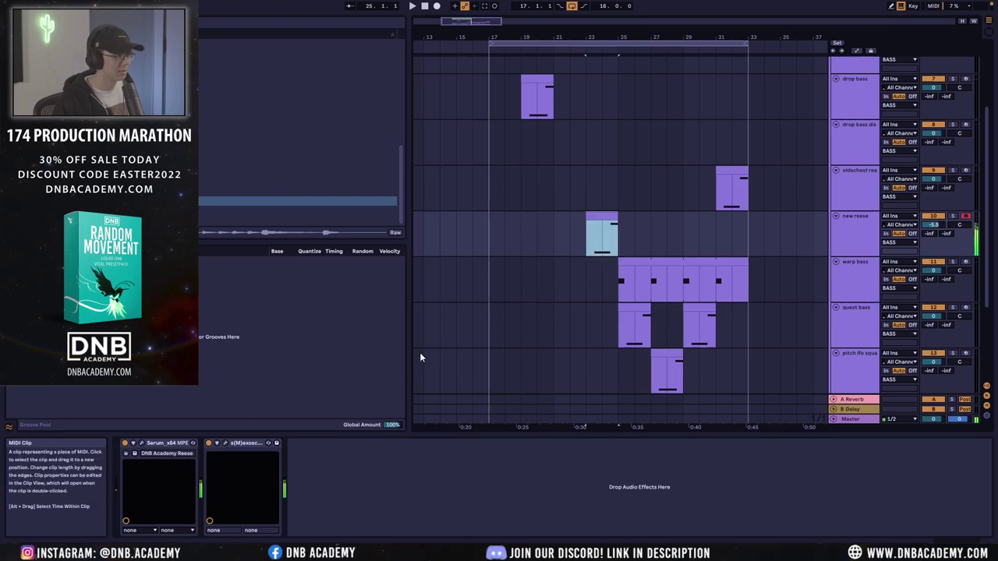
# Step: Turn off the Phaser in the new reese's Serum and make it mono with a portamento time of 136 ms
pyautogui.click(140, 443)
pyautogui.click(423, 186)
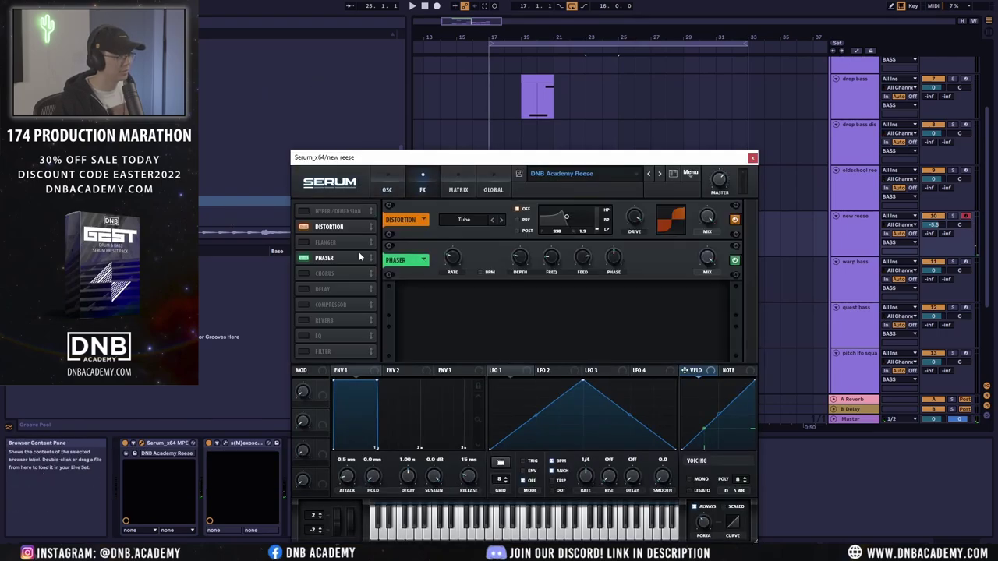
pyautogui.click(307, 259)
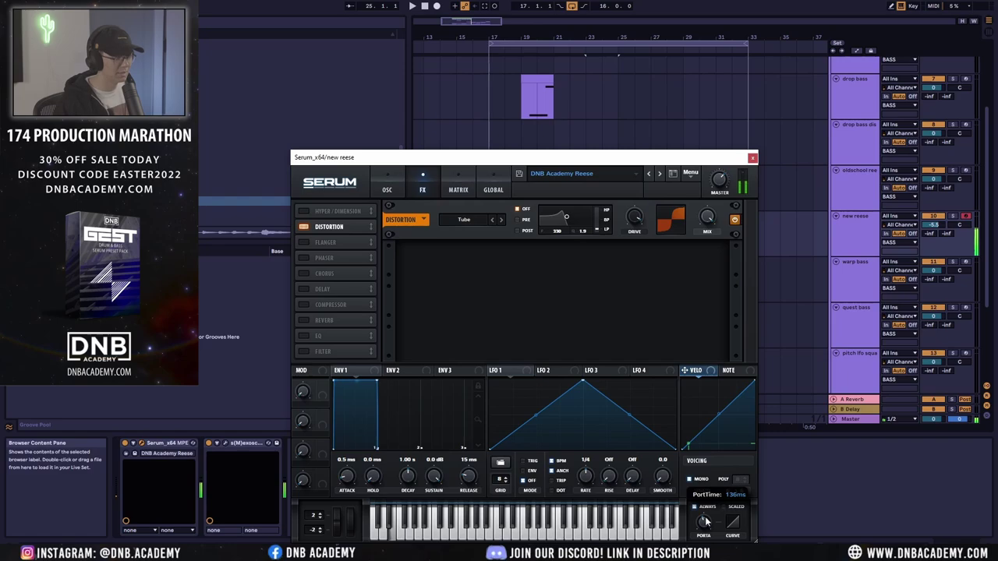
pyautogui.click(752, 158)
# Step: Play the new reese clip from bar 23 and check its oscillator and voicing settings in Serum
pyautogui.click(584, 232)
pyautogui.press('space')
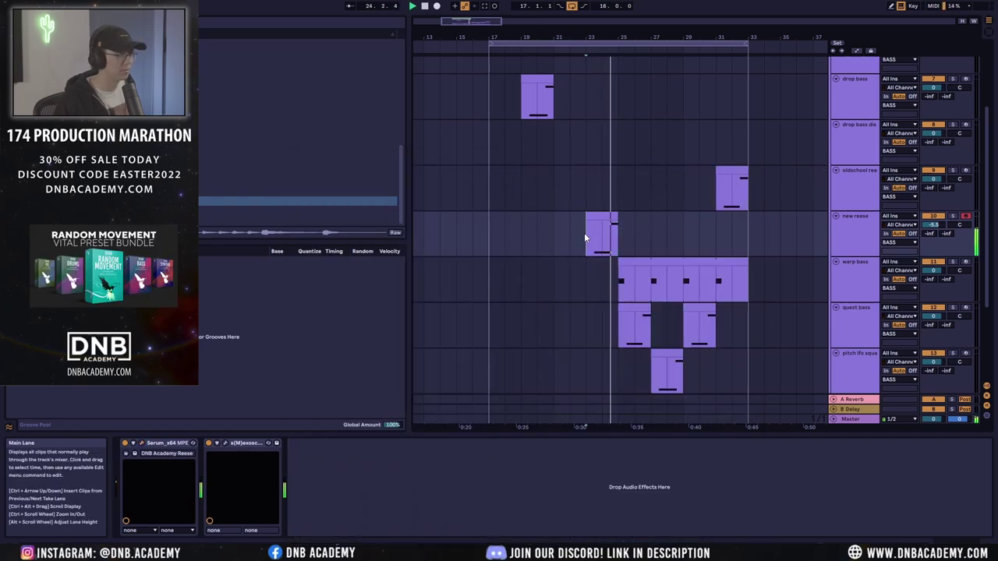
pyautogui.press('space')
pyautogui.press('space')
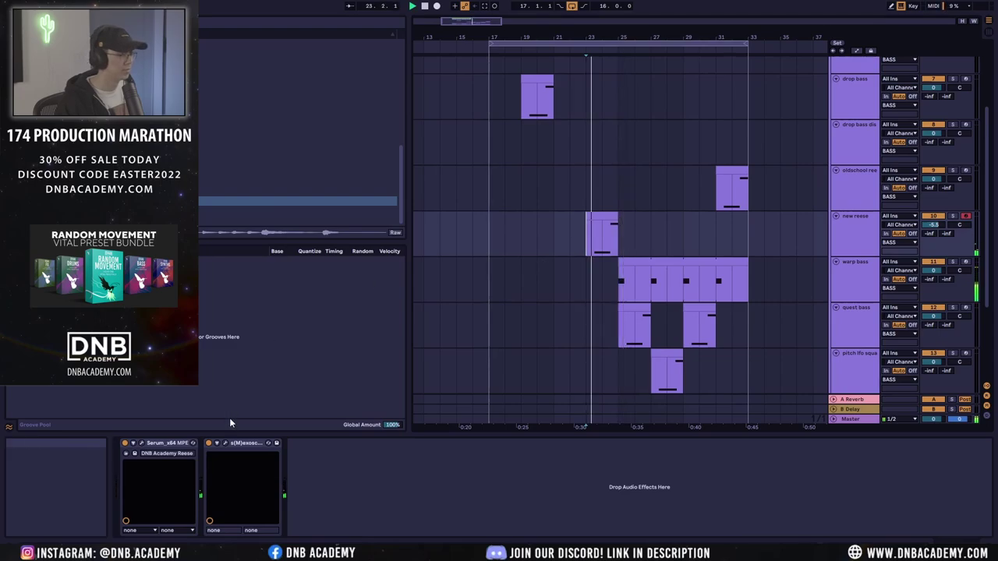
pyautogui.click(142, 443)
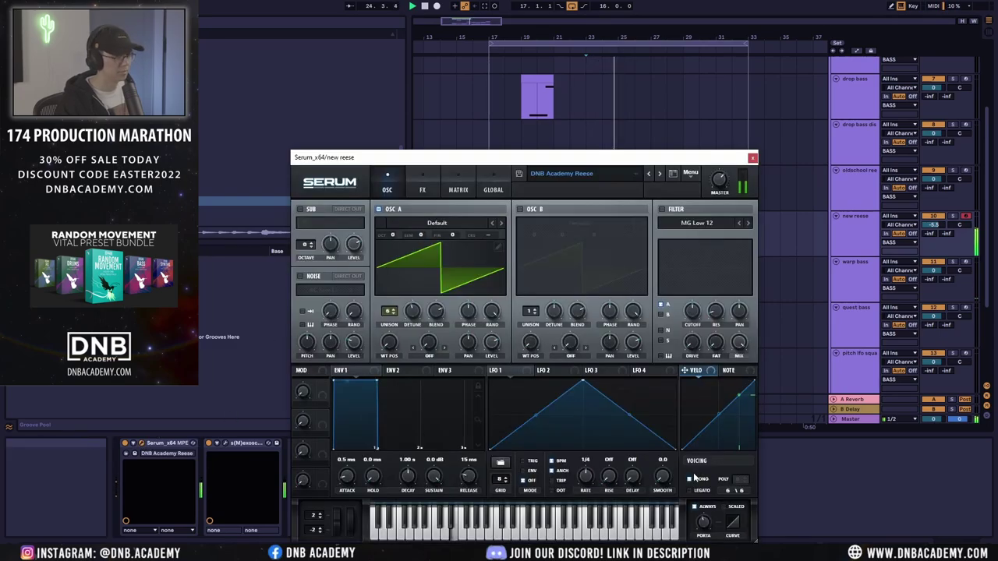
pyautogui.click(752, 157)
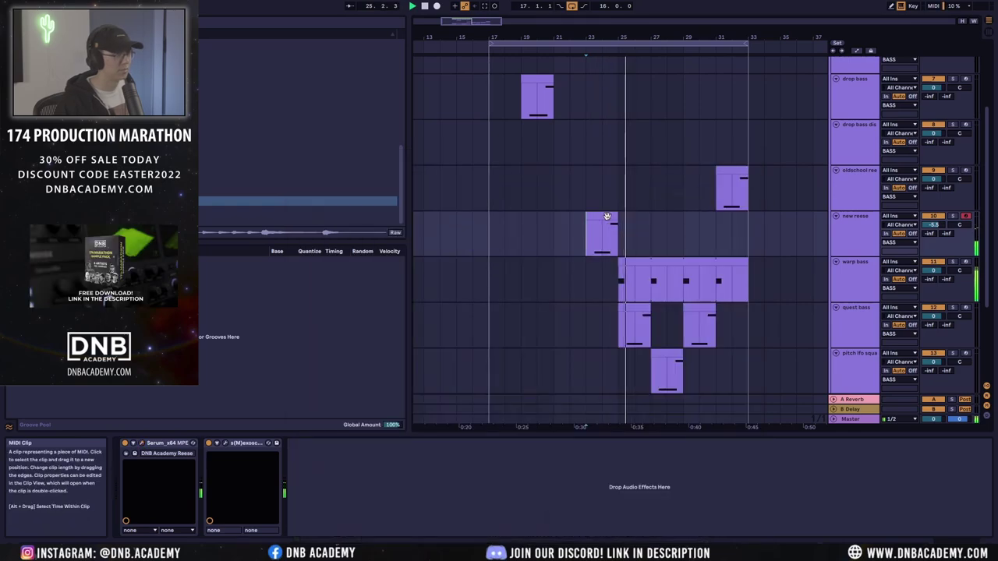
pyautogui.press('space')
pyautogui.press('space')
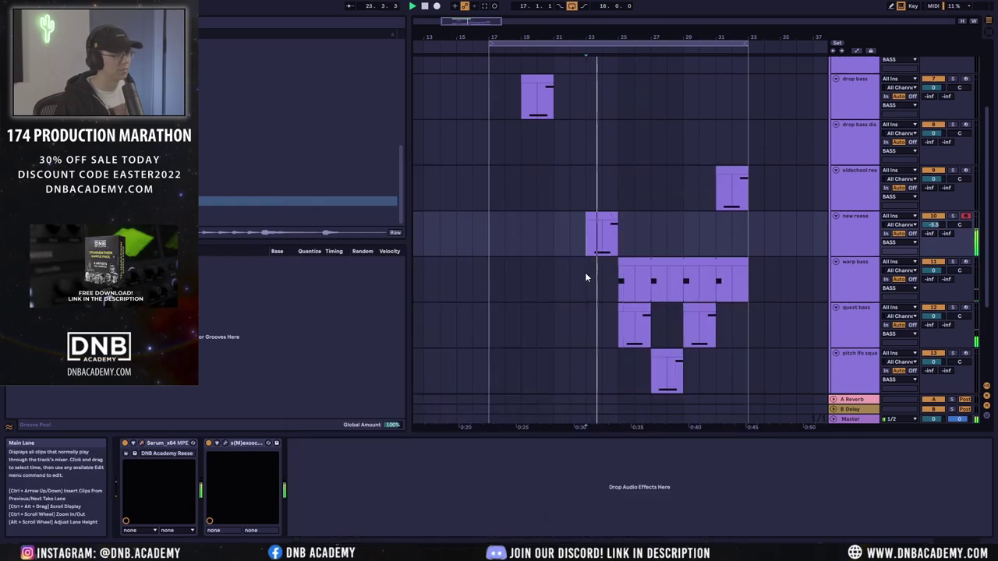
# Step: Lower the long F1 note in the new reese clip to F0 and extend its end to 4.3.3
pyautogui.doubleClick(601, 230)
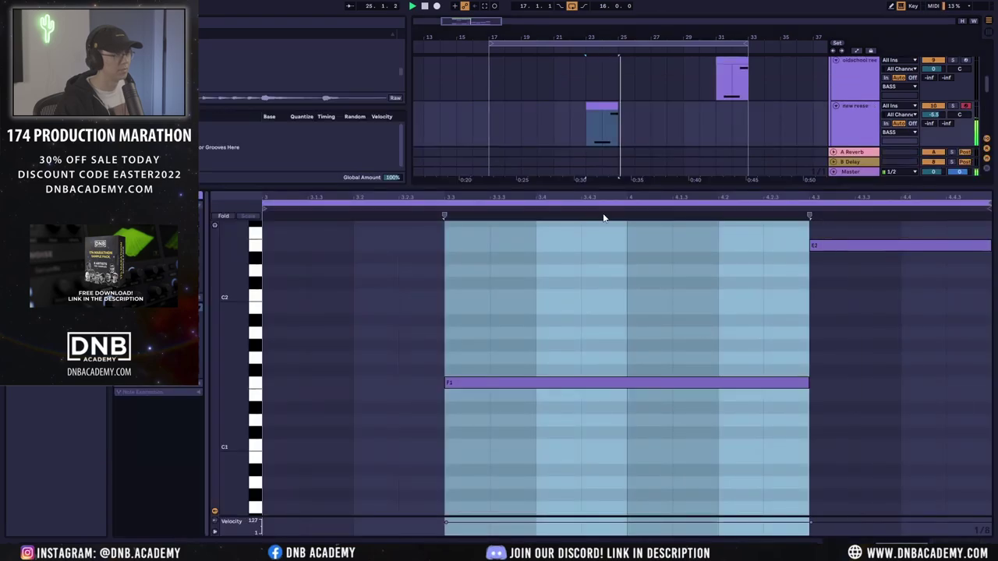
pyautogui.hotkey('shift', 'Tab')
pyautogui.doubleClick(604, 107)
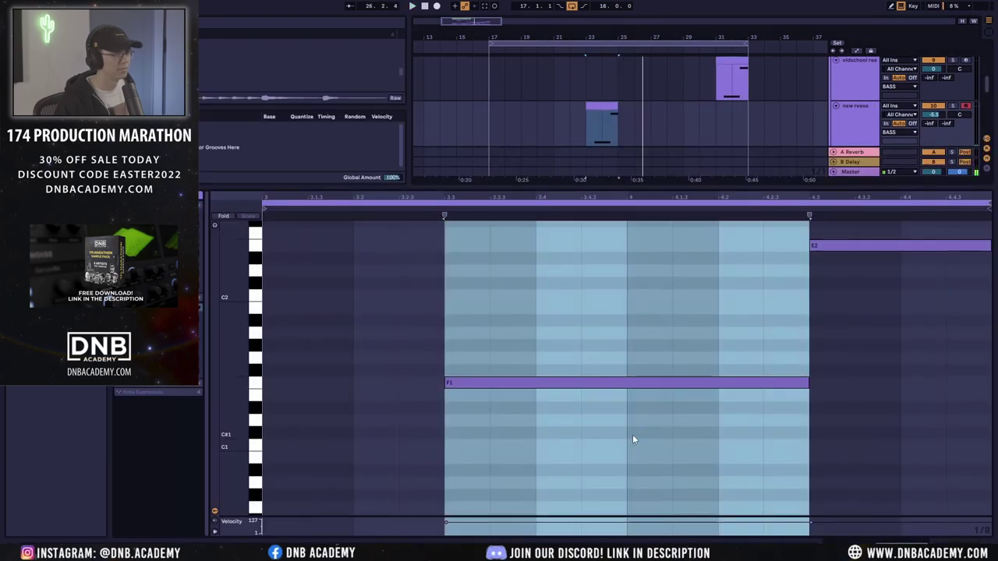
pyautogui.click(594, 446)
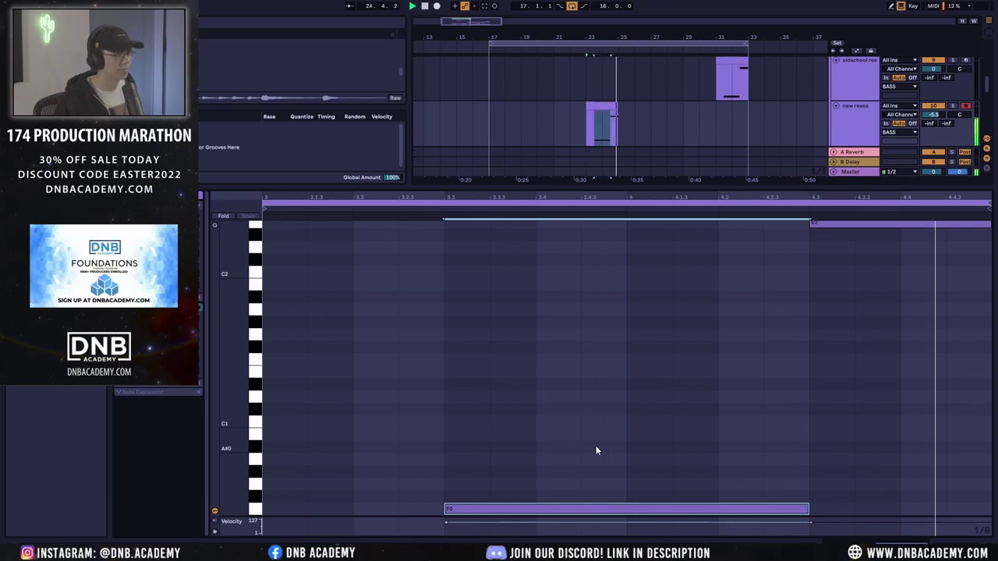
pyautogui.moveTo(808, 510); pyautogui.dragTo(855, 511)
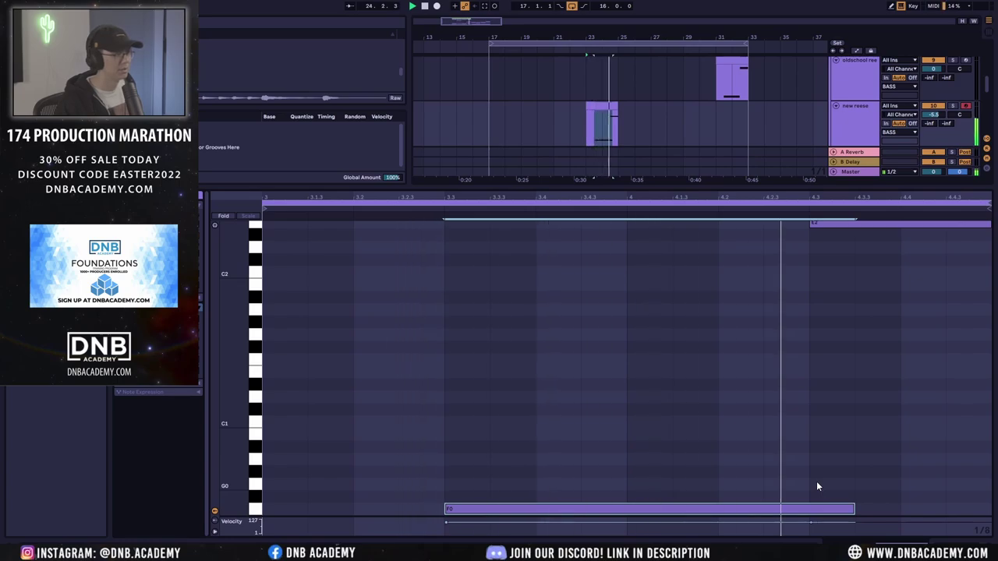
pyautogui.hotkey('shift', 'Tab')
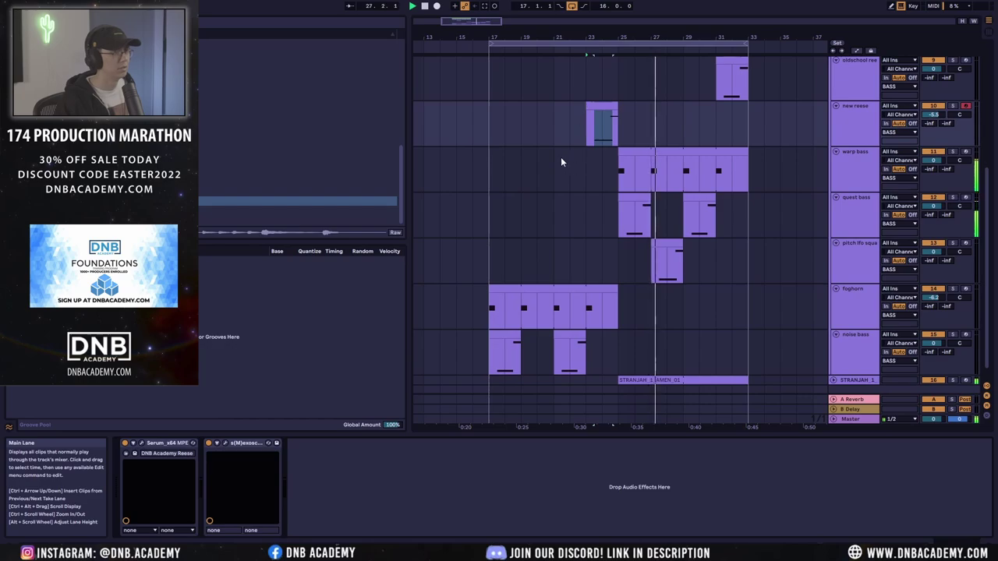
# Step: Lower the long note of the pitch LFO square clip at bar 27 to F0, keeping the closing note at E2
pyautogui.scroll(-1, 497, 238)
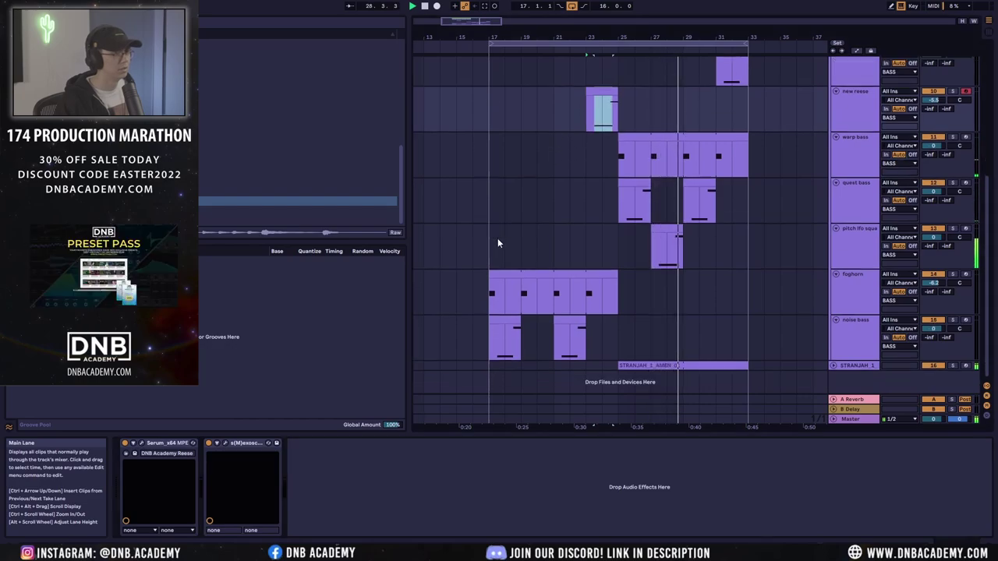
pyautogui.doubleClick(659, 242)
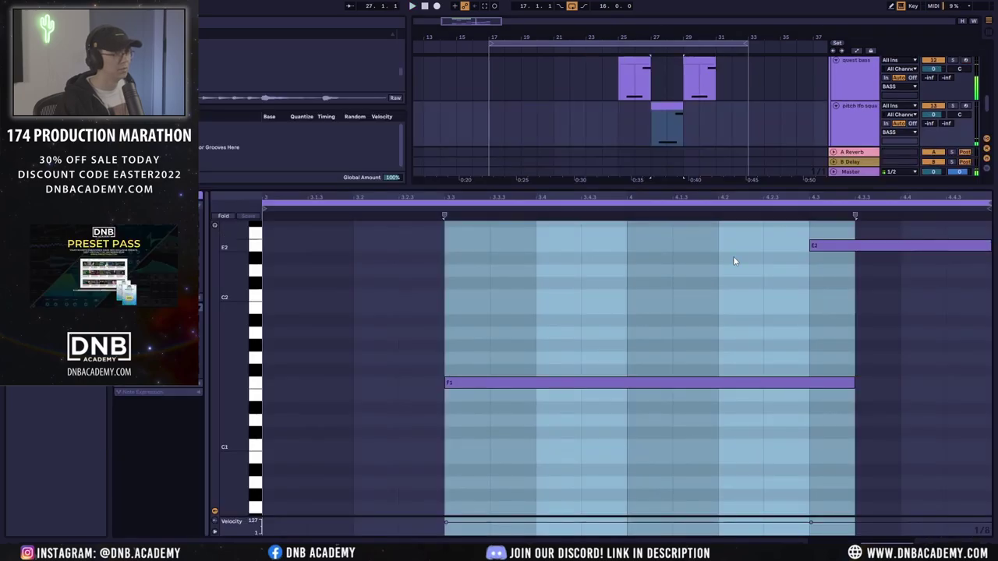
pyautogui.click(733, 256)
pyautogui.hotkey('shift', 'Down')
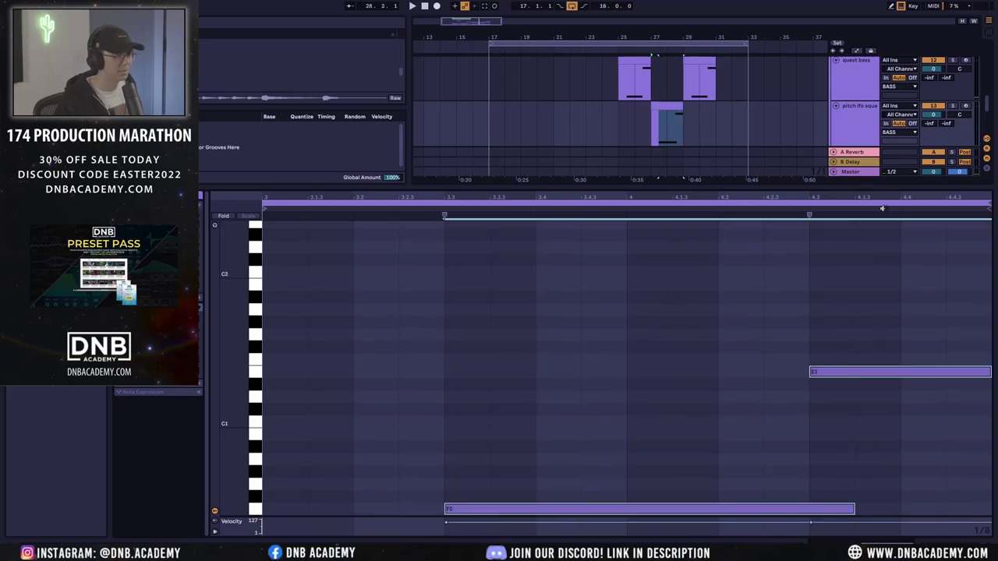
pyautogui.press('space')
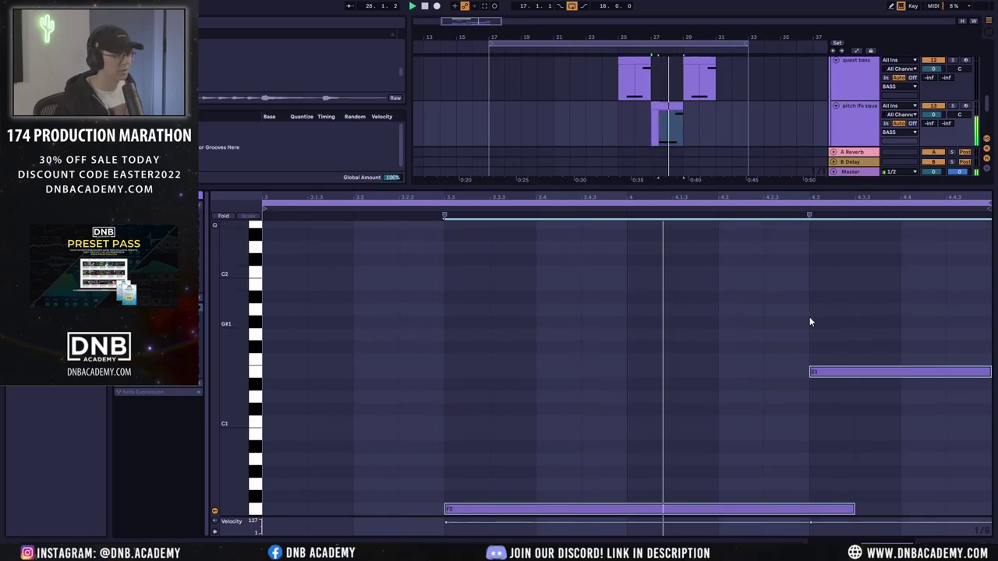
pyautogui.hotkey('shift', 'Up')
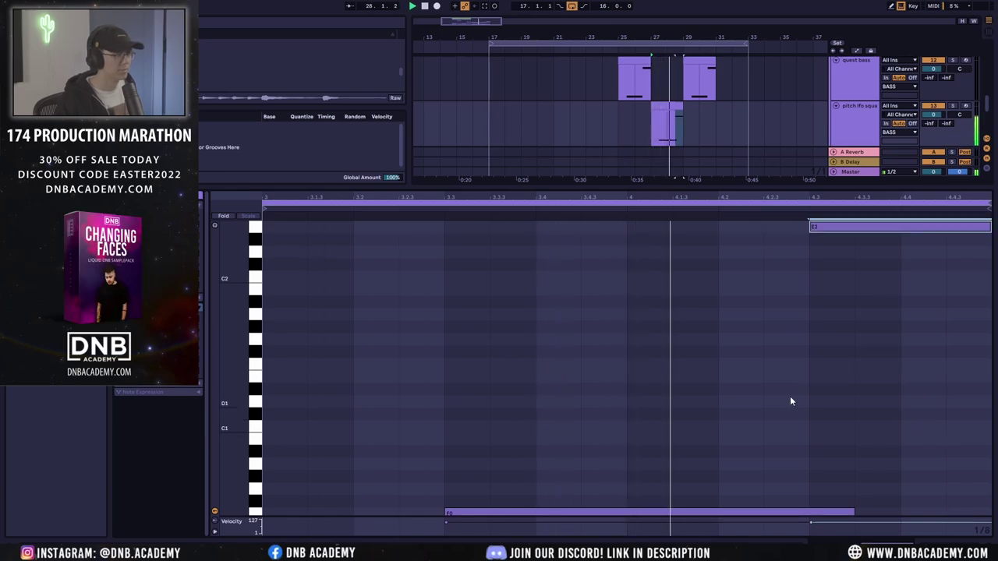
pyautogui.hotkey('shift', 'Tab')
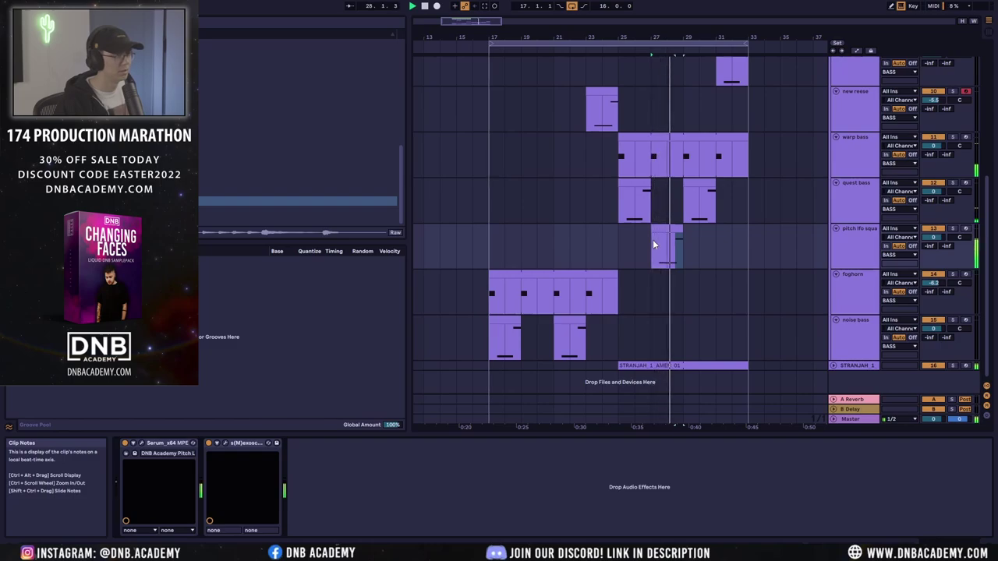
# Step: Shorten the Envelope 1 decay in the pitch LFO square's Serum to 1.40 s while playing from bar 27
pyautogui.press('space')
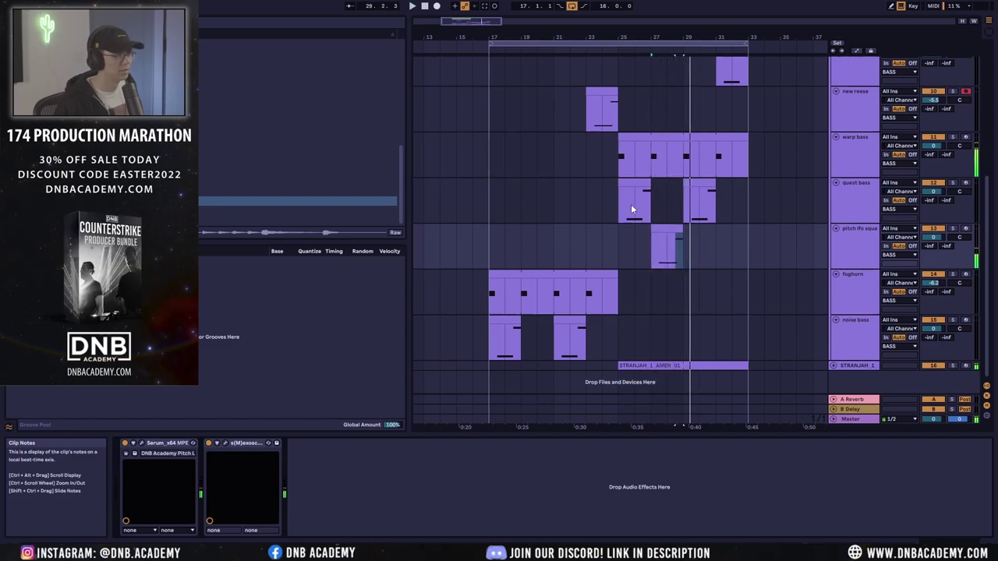
pyautogui.click(671, 226)
pyautogui.press('space')
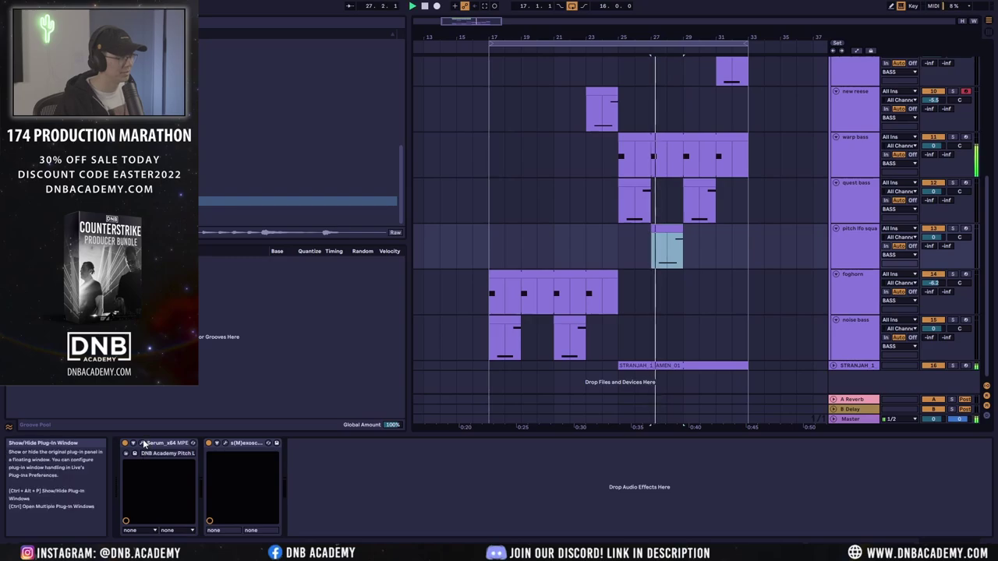
pyautogui.click(134, 453)
pyautogui.scroll(-3, 411, 436)
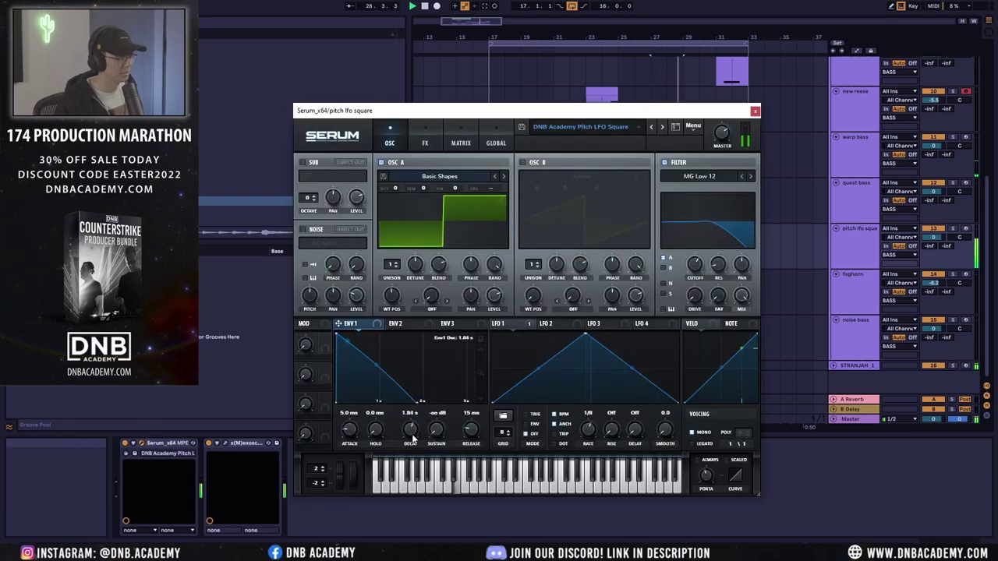
pyautogui.scroll(-2, 412, 437)
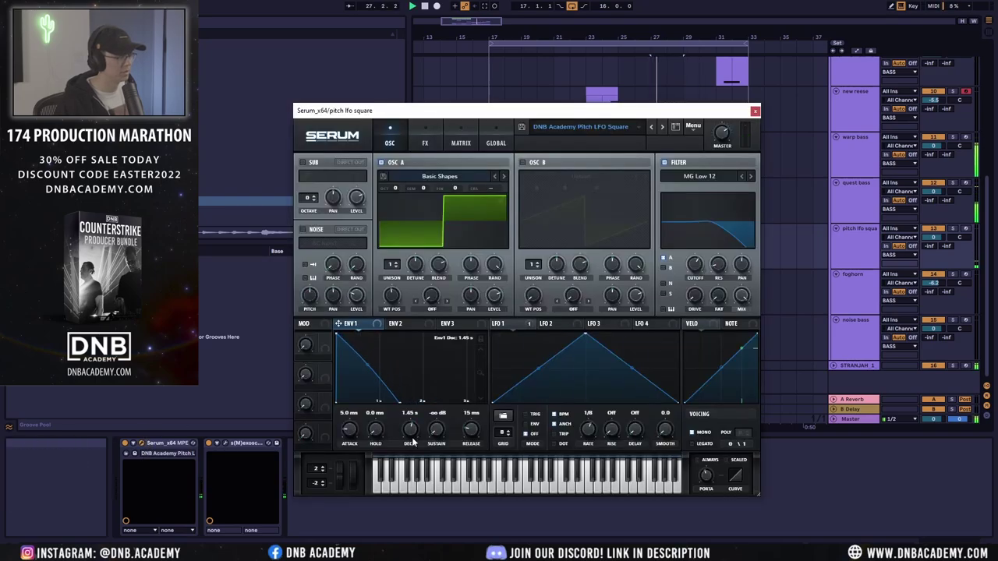
pyautogui.scroll(-1, 413, 441)
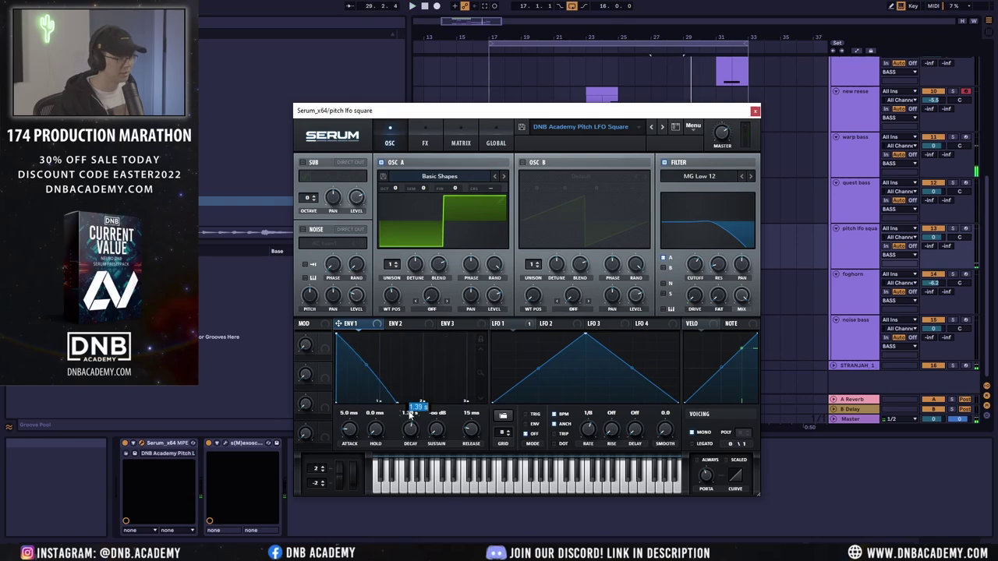
pyautogui.doubleClick(702, 62)
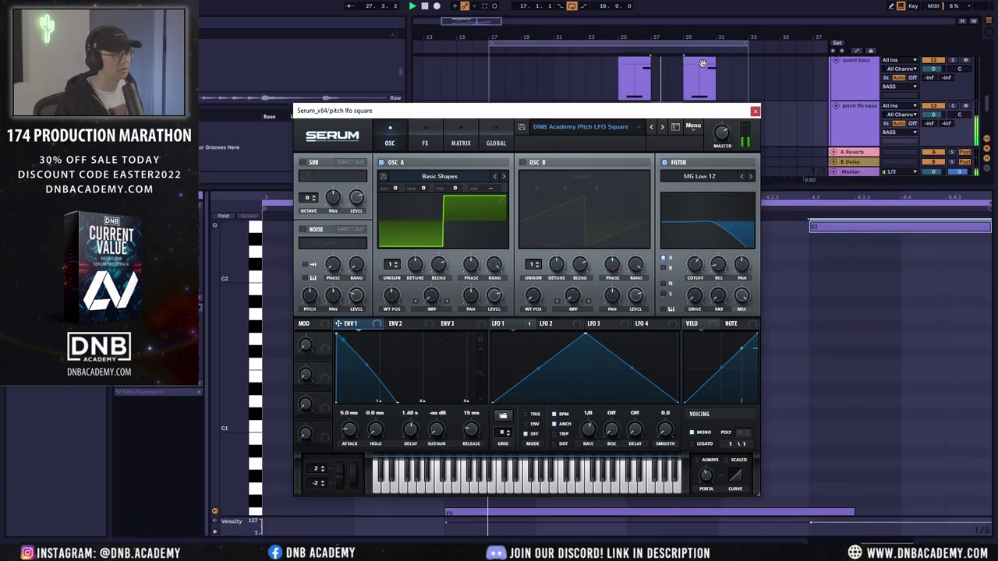
pyautogui.click(755, 111)
# Step: Lower the closing E2 note of the noise bass clip at bar 17 to just below its long note, and copy the clip to bar 21
pyautogui.moveTo(711, 197); pyautogui.dragTo(711, 393)
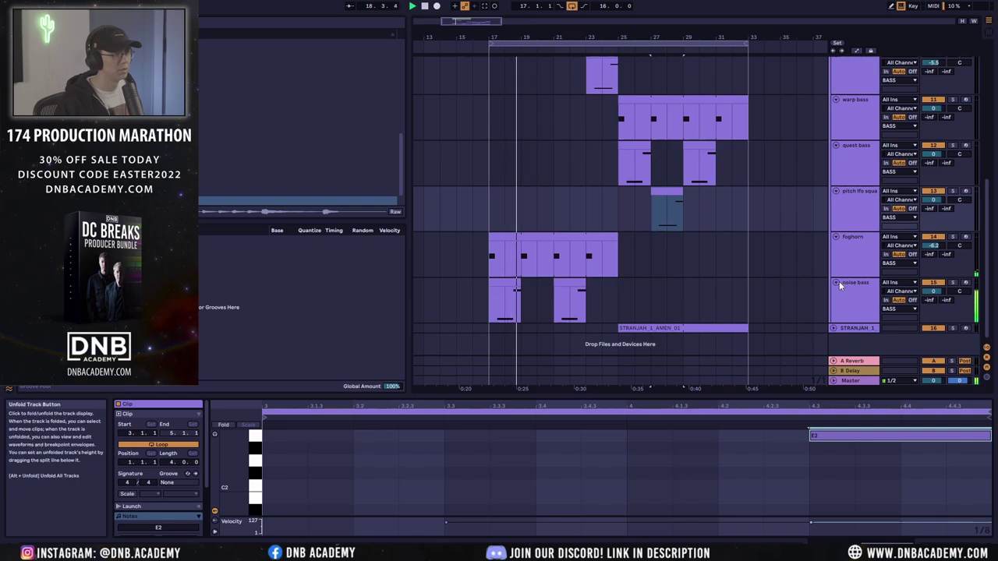
pyautogui.press('space')
pyautogui.click(500, 290)
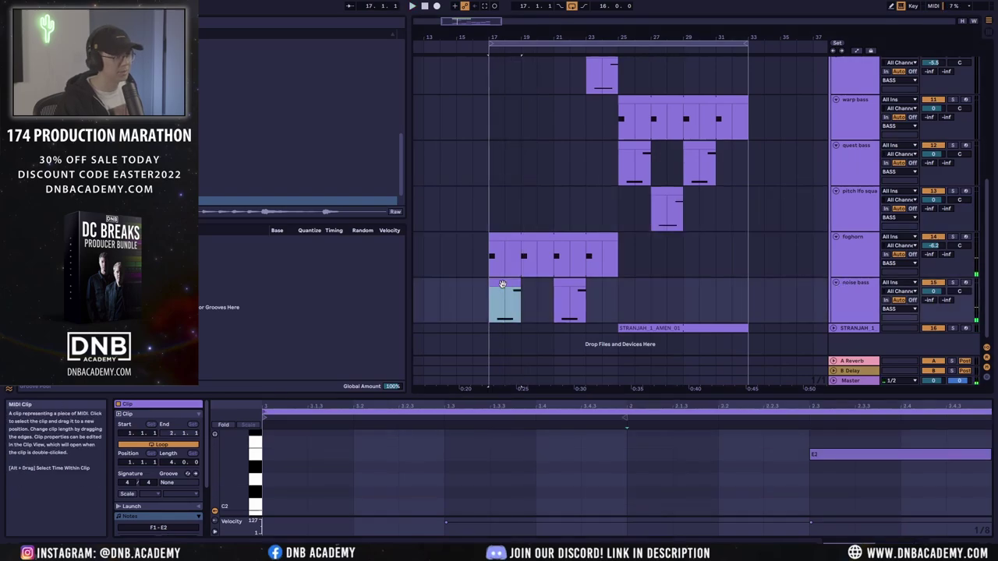
pyautogui.hotkey('shift', 'Tab')
pyautogui.hotkey('shift', 'Tab')
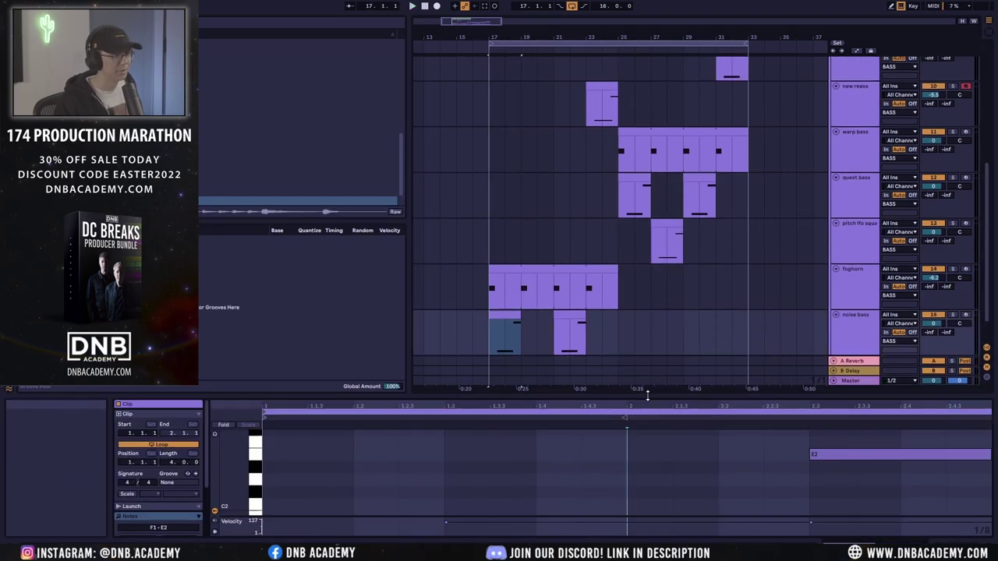
pyautogui.moveTo(845, 393); pyautogui.dragTo(845, 152)
pyautogui.moveTo(866, 207); pyautogui.dragTo(880, 364)
pyautogui.press('space')
pyautogui.hotkey('shift', 'Tab')
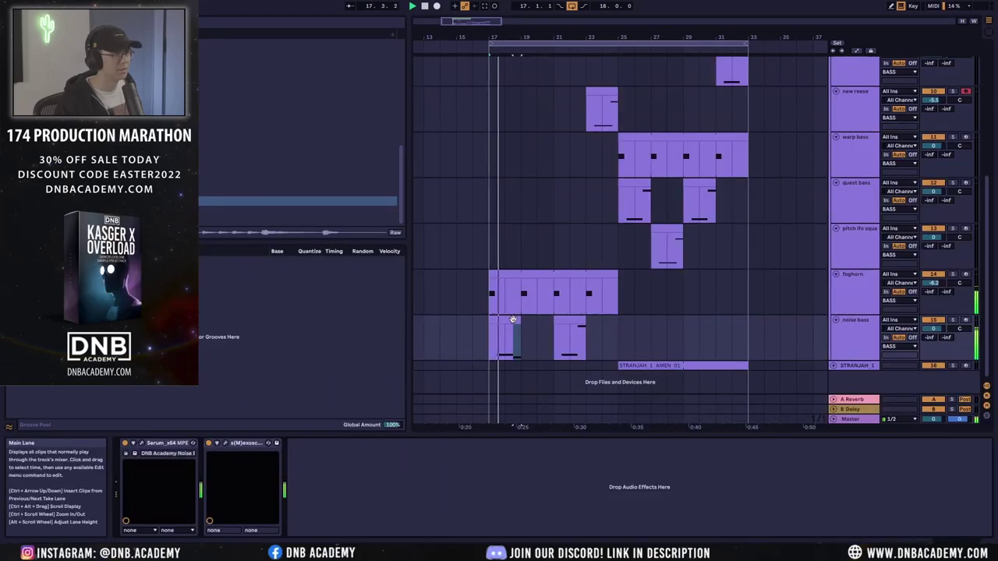
pyautogui.moveTo(513, 320); pyautogui.dragTo(576, 320)
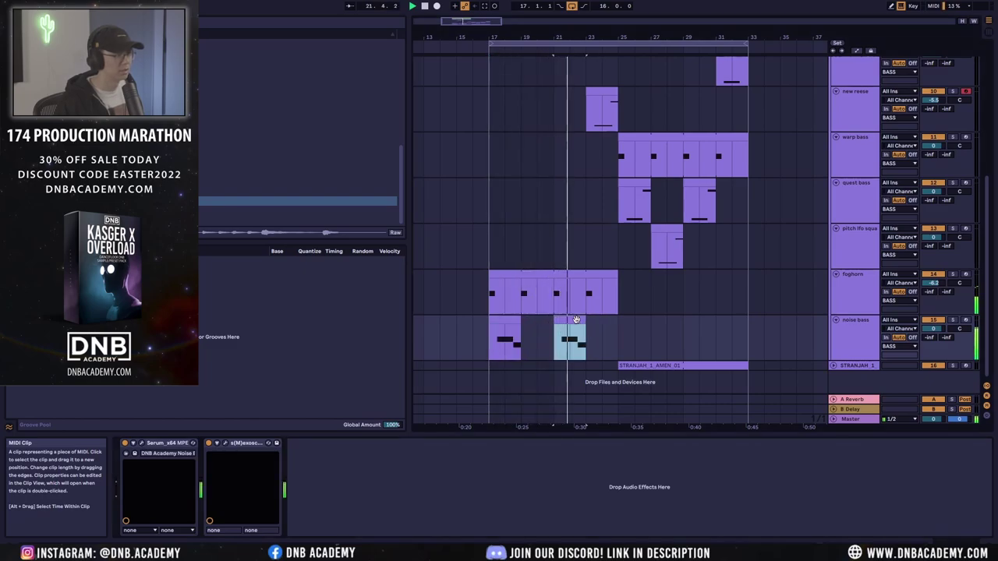
# Step: Fold all tracks in the arrangement and move the whole bars 25–33 section to start at bar 33
pyautogui.scroll(6, 539, 265)
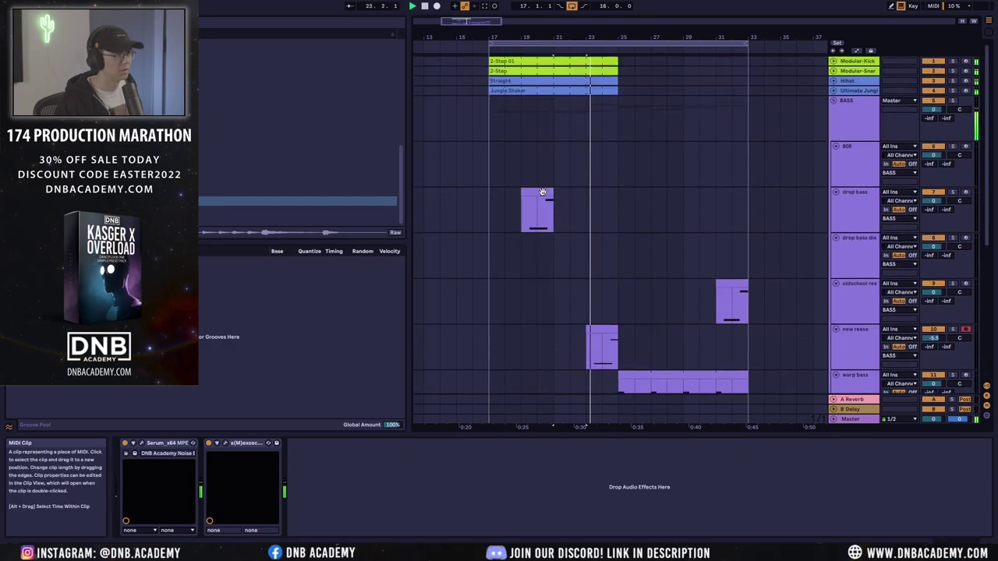
pyautogui.doubleClick(541, 195)
pyautogui.hotkey('shift', 'Tab')
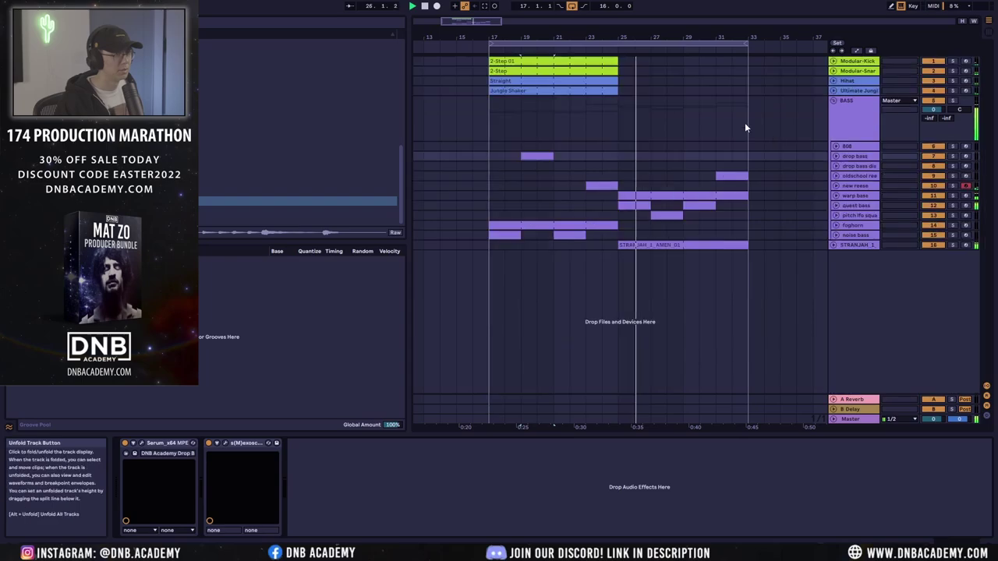
pyautogui.hotkey('alt', 'u')
pyautogui.moveTo(753, 276); pyautogui.dragTo(618, 61)
pyautogui.moveTo(633, 196); pyautogui.dragTo(760, 198)
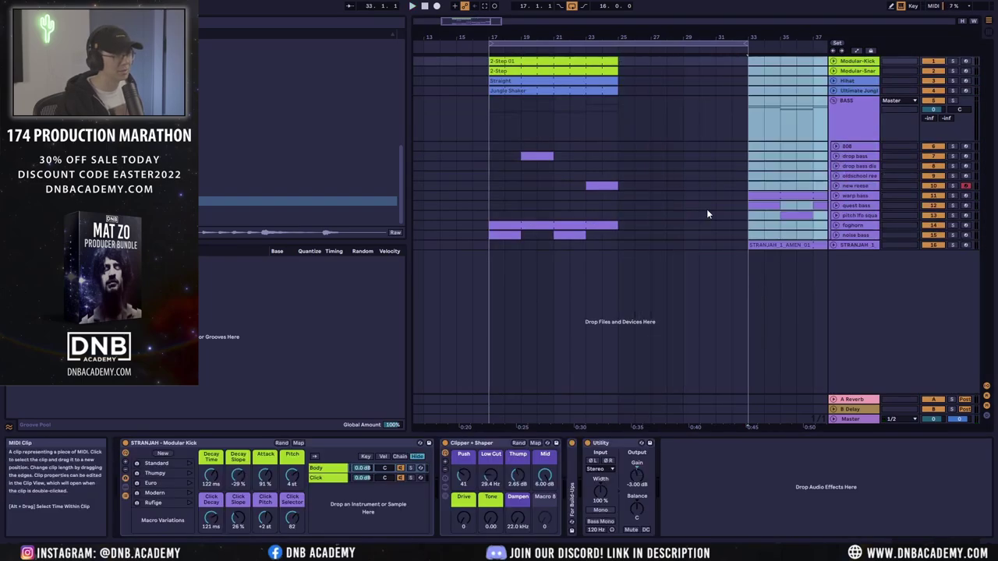
# Step: Duplicate the bars 17–25 section across all tracks so it repeats up to bar 33
pyautogui.moveTo(617, 240); pyautogui.dragTo(504, 95)
pyautogui.press('-')
pyautogui.press('-')
pyautogui.press('-')
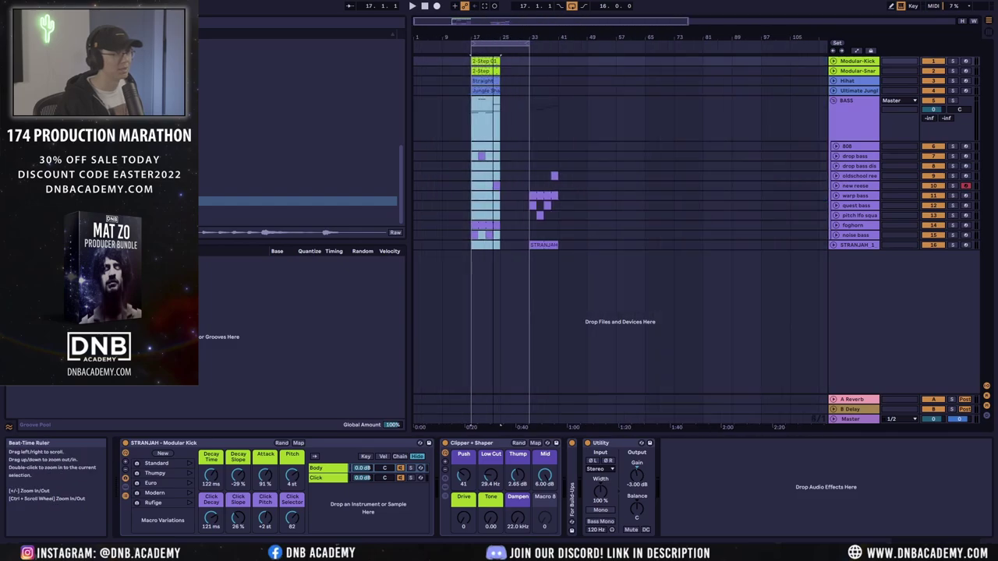
pyautogui.hotkey('ctrl', 'd')
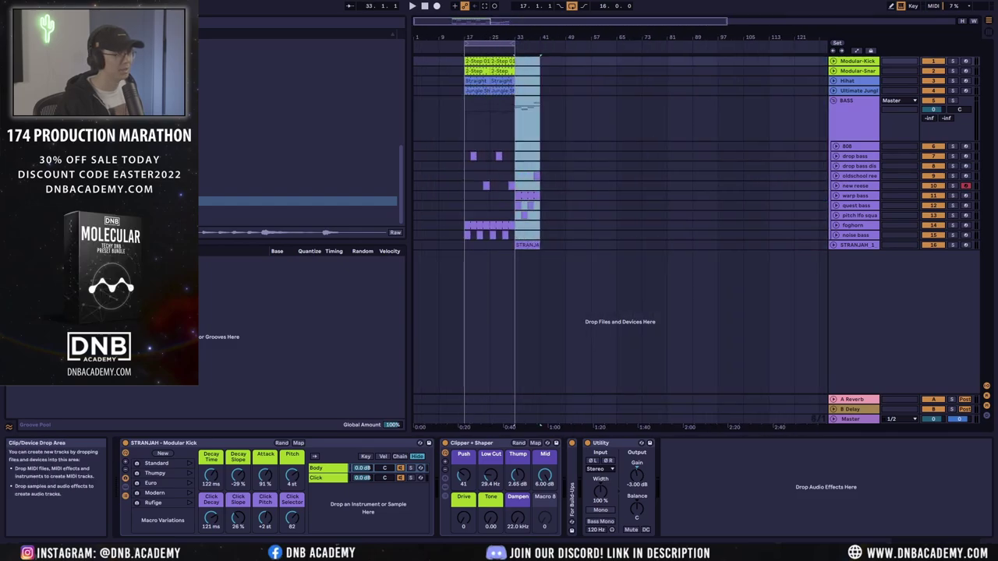
# Step: Duplicate the section starting at bar 33 up to bar 49, extend the loop to 32 bars, and play the arrangement
pyautogui.hotkey('ctrl', 'd')
pyautogui.click(465, 134)
pyautogui.click(465, 134)
pyautogui.press('space')
pyautogui.moveTo(515, 45); pyautogui.dragTo(537, 106)
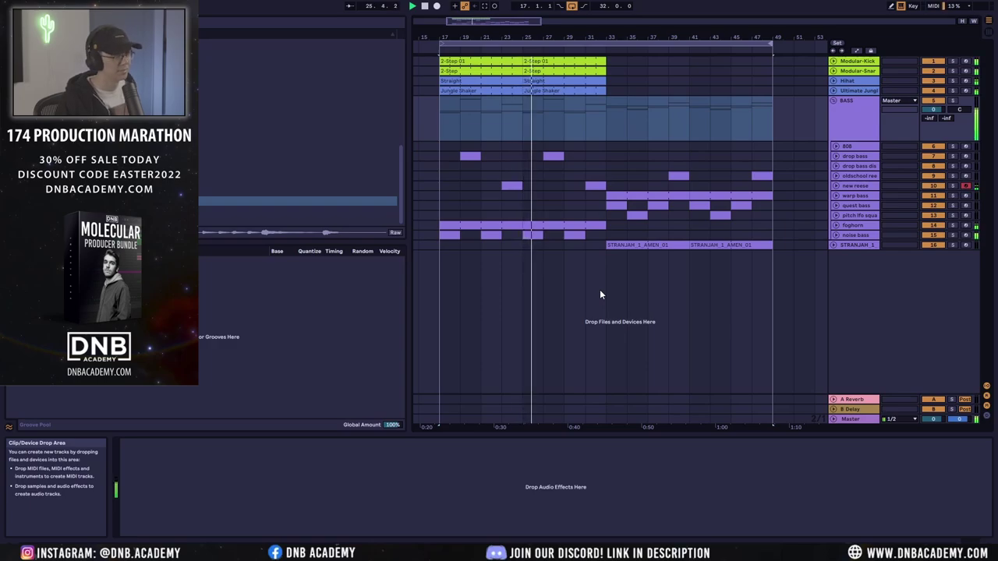
pyautogui.click(672, 175)
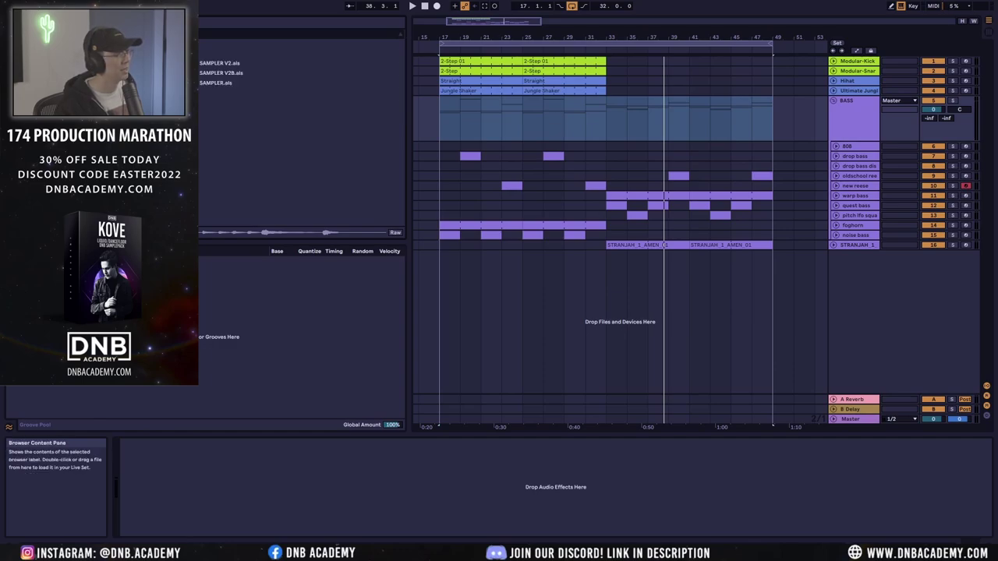
# Step: Load the Jungle Bleeps track from the browser below the STRANJAH track
pyautogui.click(215, 83)
pyautogui.click(234, 113)
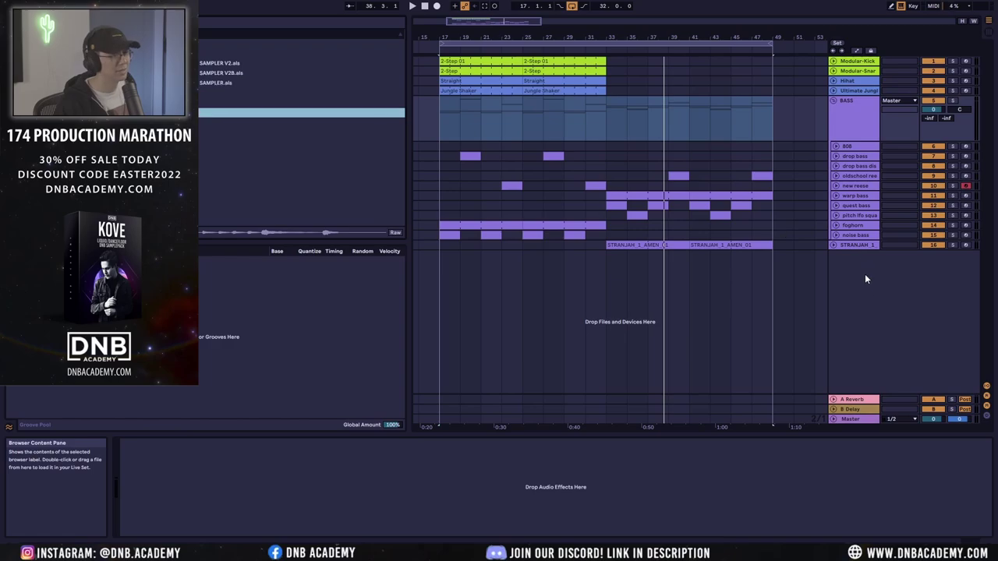
pyautogui.moveTo(864, 278); pyautogui.dragTo(868, 294)
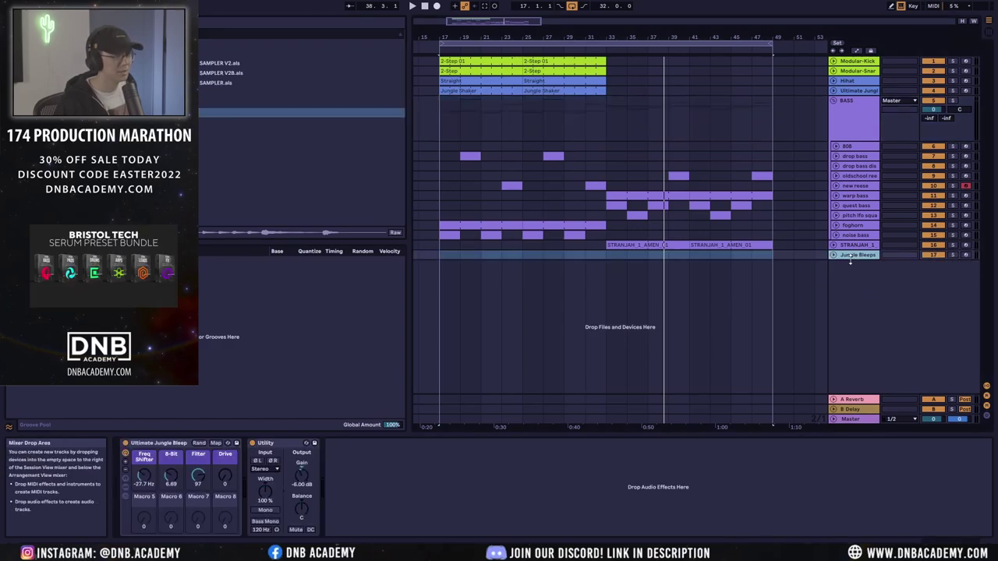
# Step: Audition Pattern 01 of Jungle Bleeps in the Session View and place it at bar 17 in the arrangement
pyautogui.click(991, 31)
pyautogui.moveTo(715, 427); pyautogui.dragTo(781, 428)
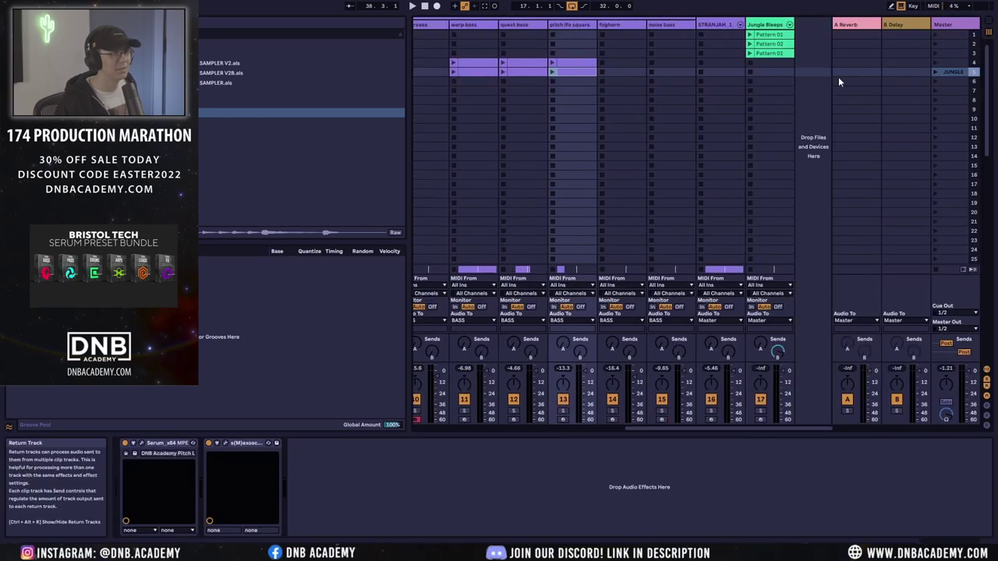
pyautogui.click(750, 35)
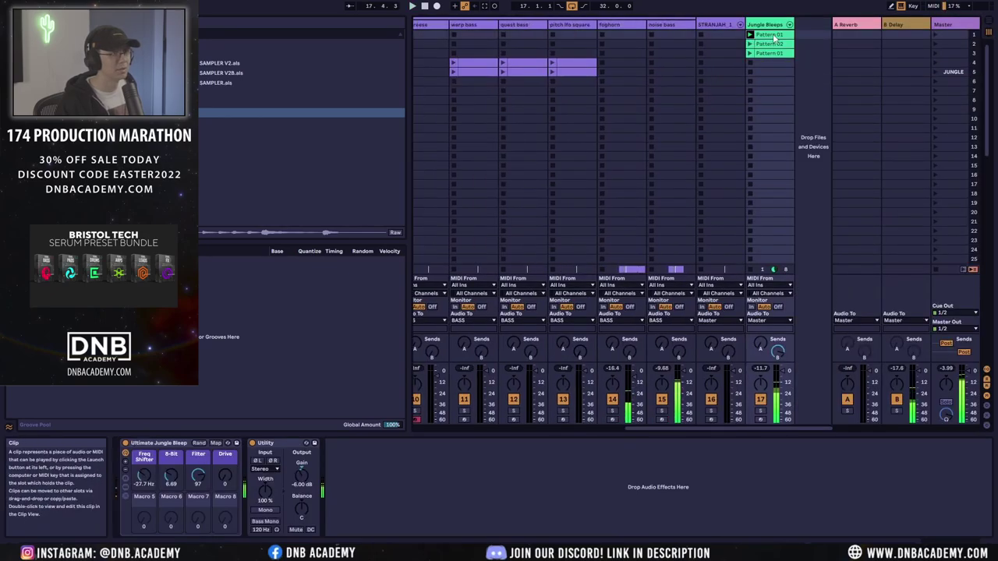
pyautogui.press('Tab')
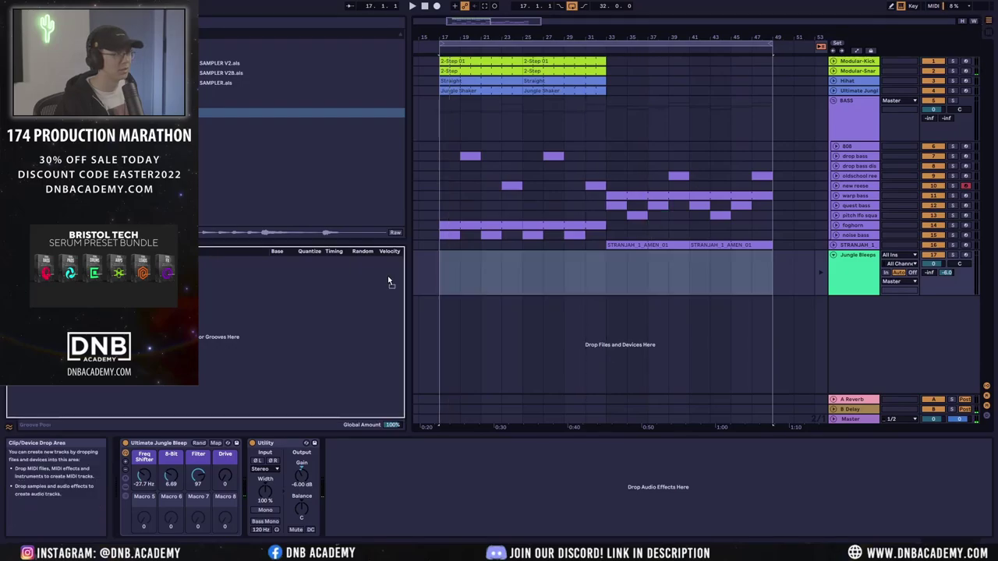
pyautogui.click(439, 254)
pyautogui.press('space')
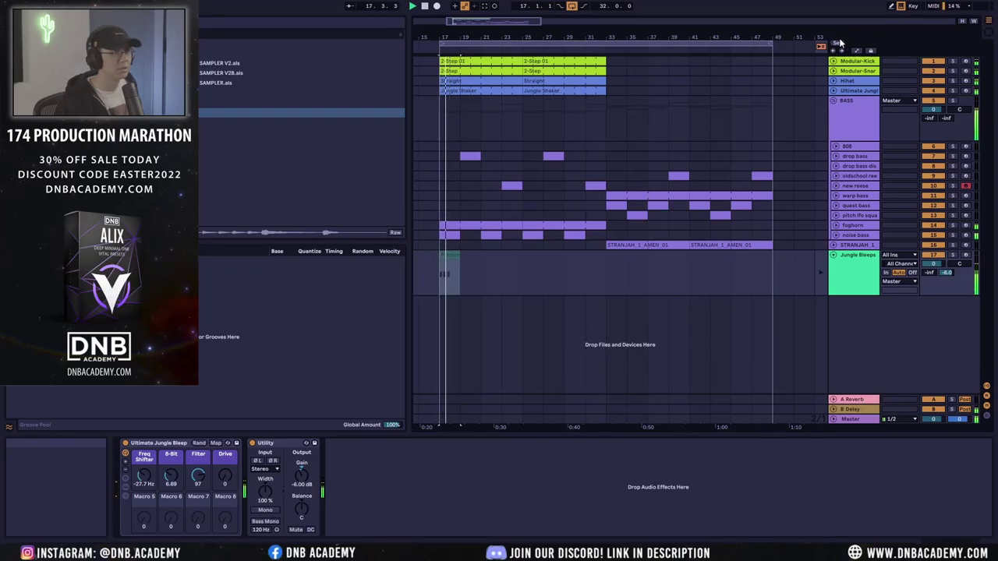
pyautogui.click(870, 276)
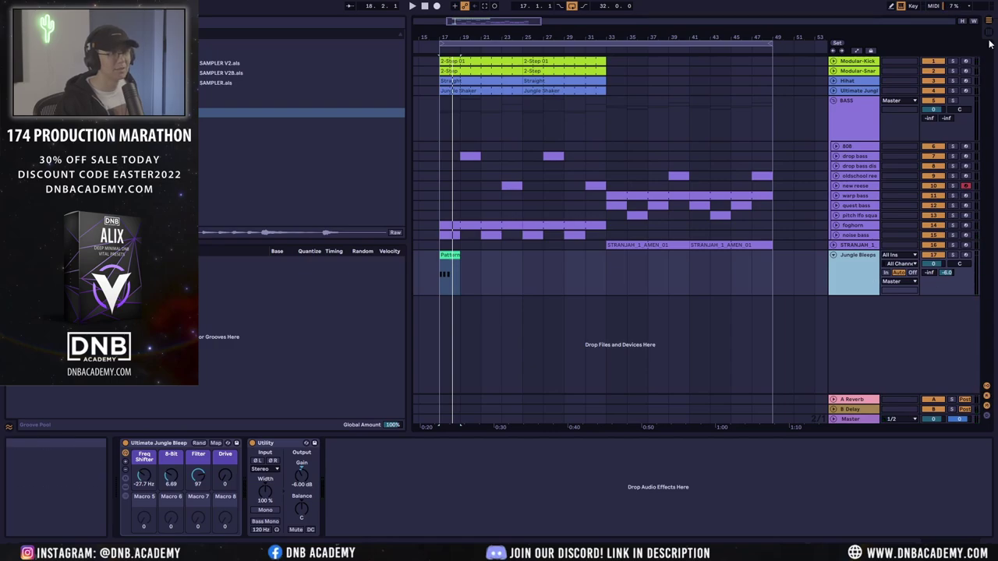
# Step: Raise the reverb send of the Jungle Bleeps track and return to the arrangement
pyautogui.press('Tab')
pyautogui.moveTo(760, 345); pyautogui.dragTo(760, 331)
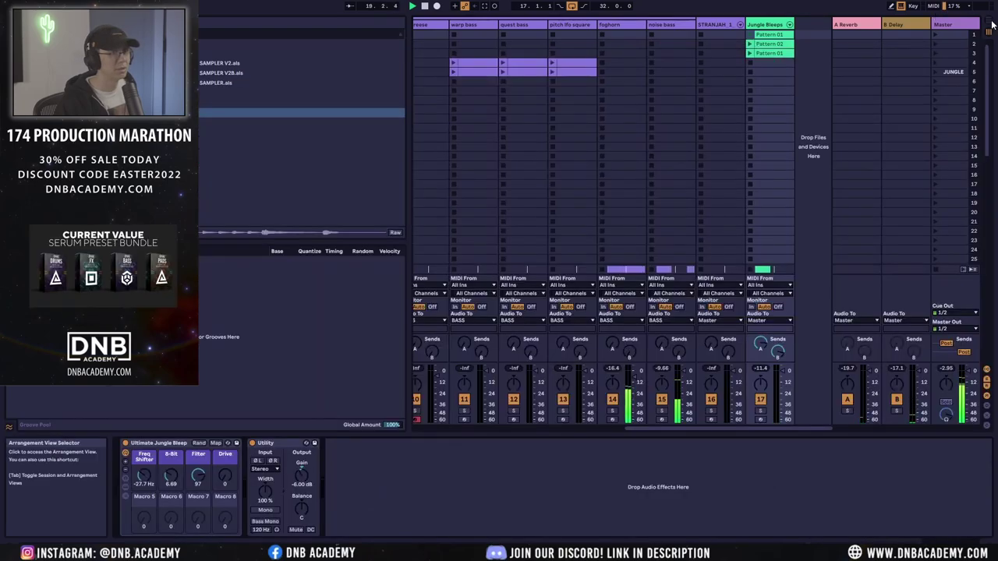
pyautogui.click(990, 25)
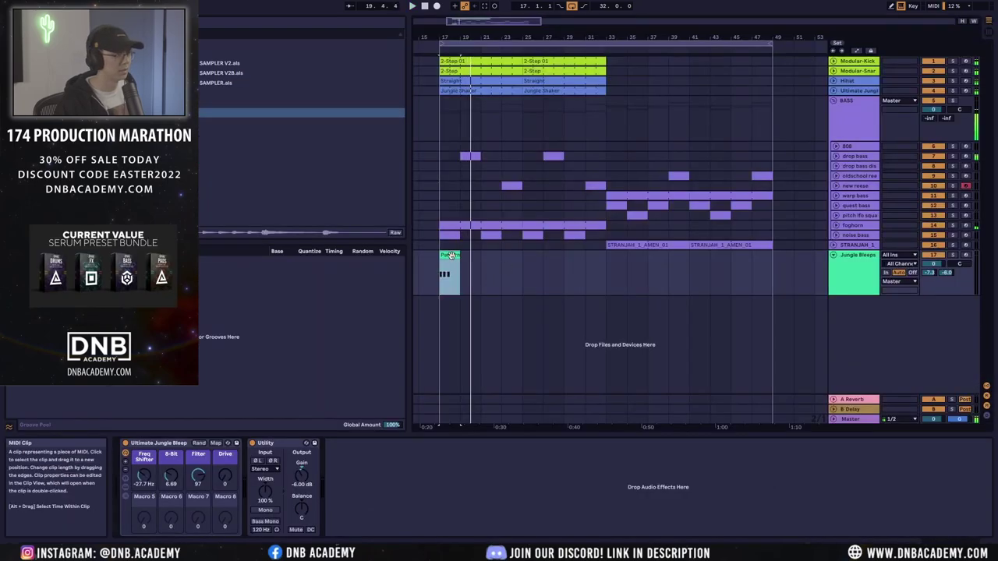
# Step: Repeat the Jungle Bleeps pattern every four bars from bar 17 to bar 49, and play it from bar 17
pyautogui.keyDown('shift'); pyautogui.click(478, 265); pyautogui.keyUp('shift')
pyautogui.hotkey('ctrl', 'd')
pyautogui.hotkey('ctrl', 'd')
pyautogui.hotkey('ctrl', 'd')
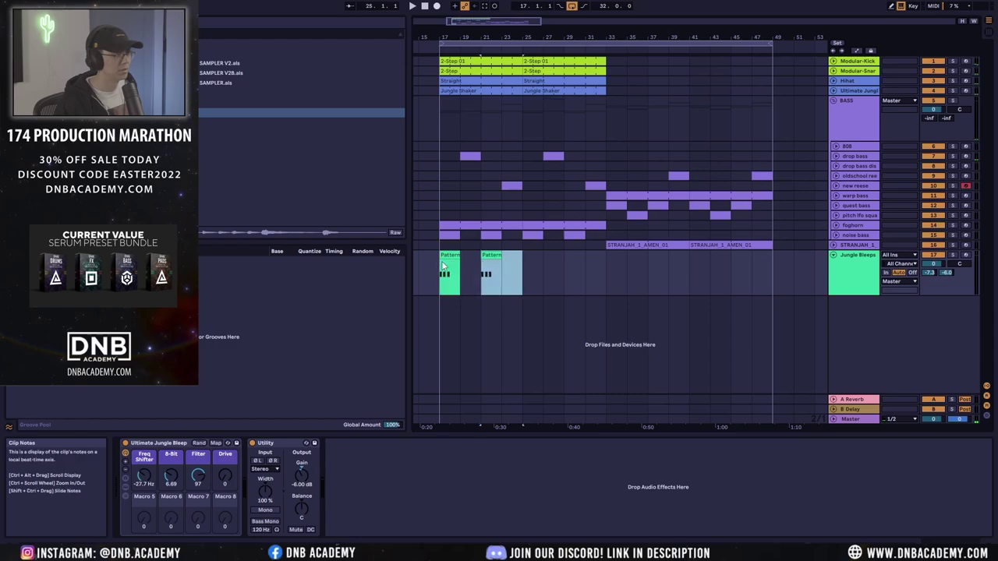
pyautogui.keyDown('shift'); pyautogui.click(444, 274); pyautogui.keyUp('shift')
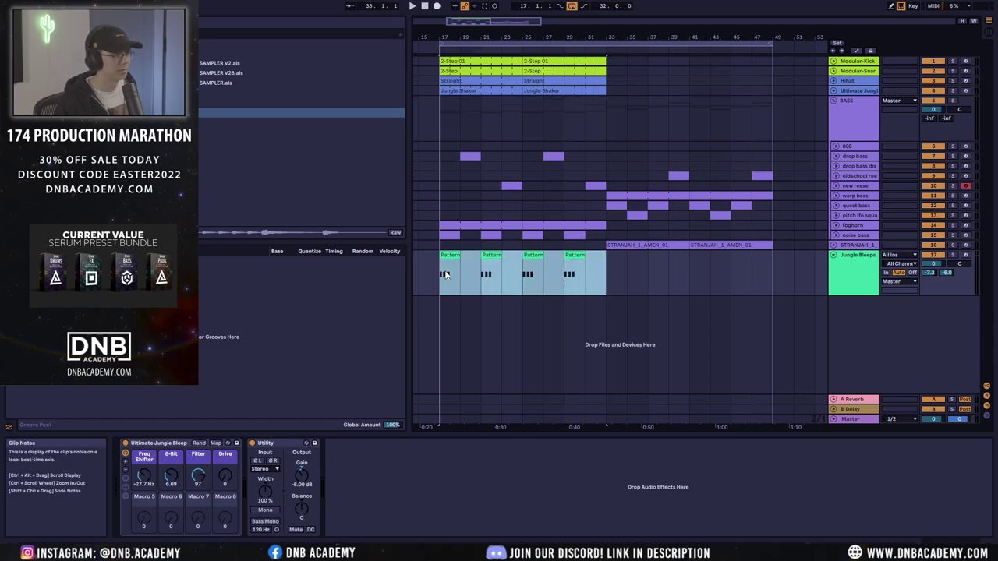
pyautogui.hotkey('ctrl', 'd')
pyautogui.click(444, 275)
pyautogui.press('space')
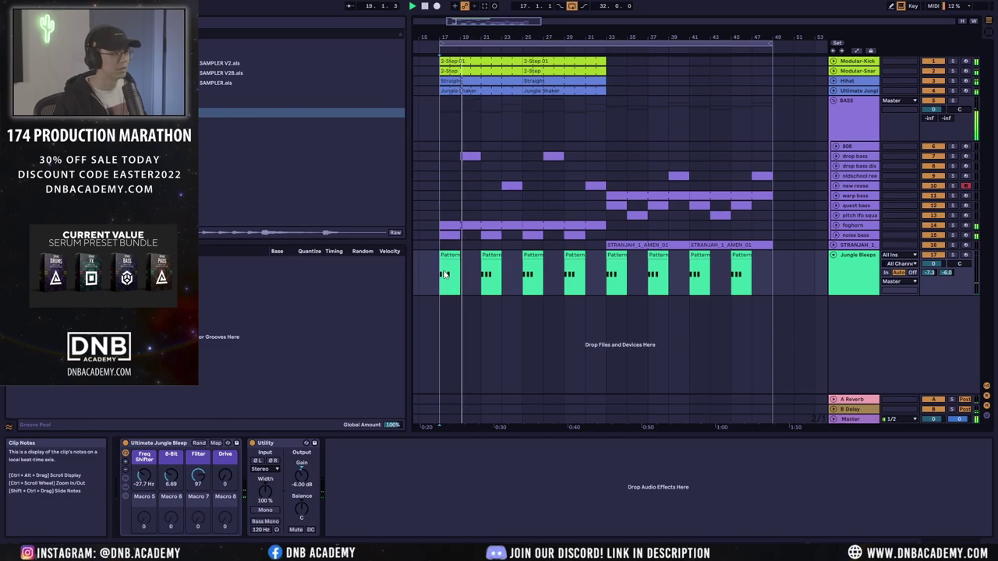
pyautogui.click(449, 257)
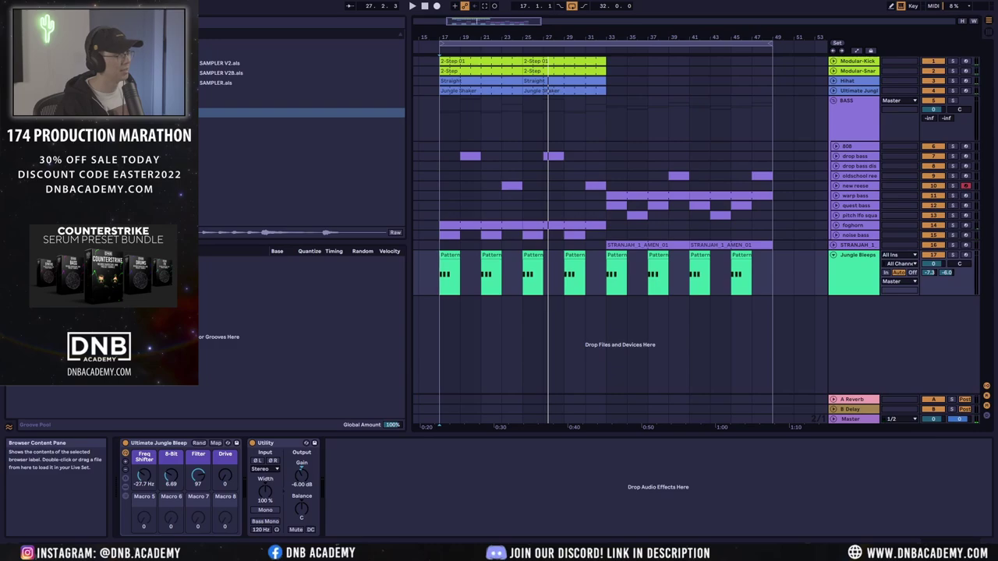
# Step: Find the FX sample track in the browser and load it below Jungle Bleeps
pyautogui.click(226, 83)
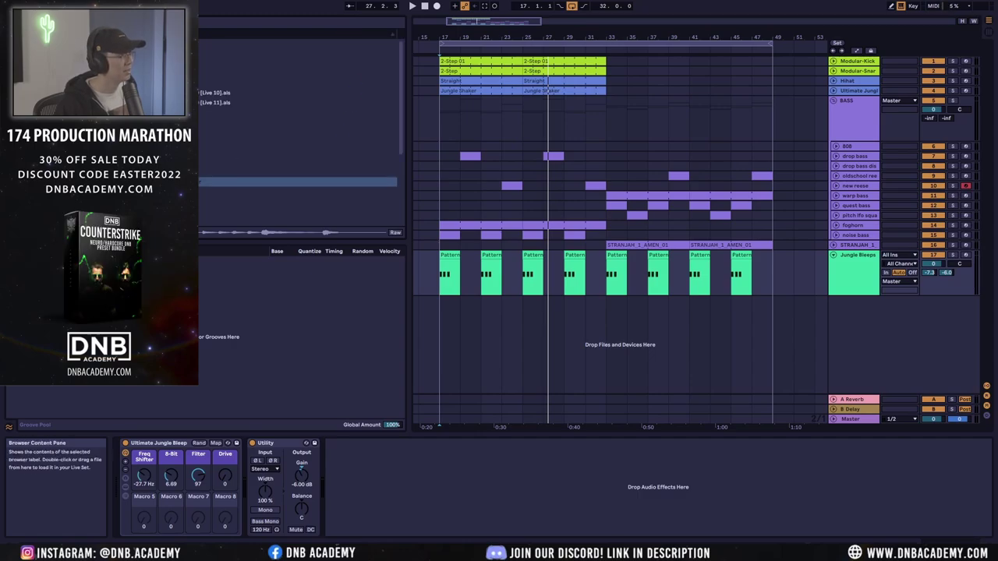
pyautogui.click(296, 113)
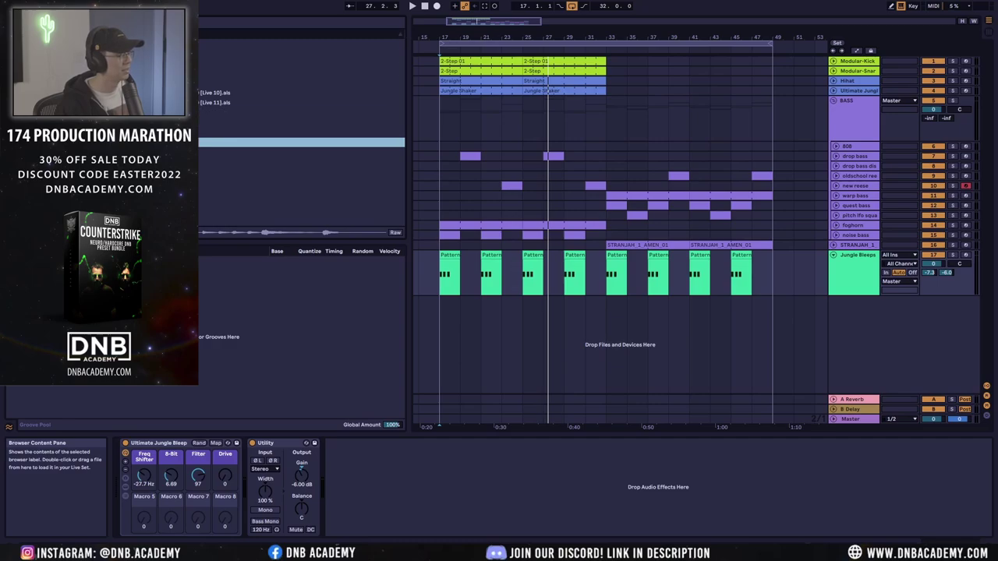
pyautogui.click(296, 192)
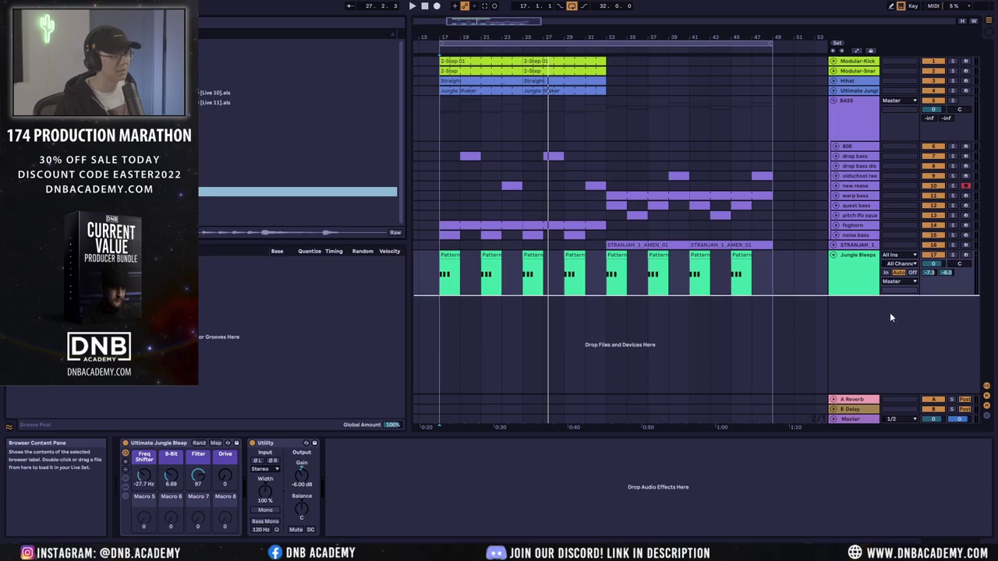
pyautogui.press('Return')
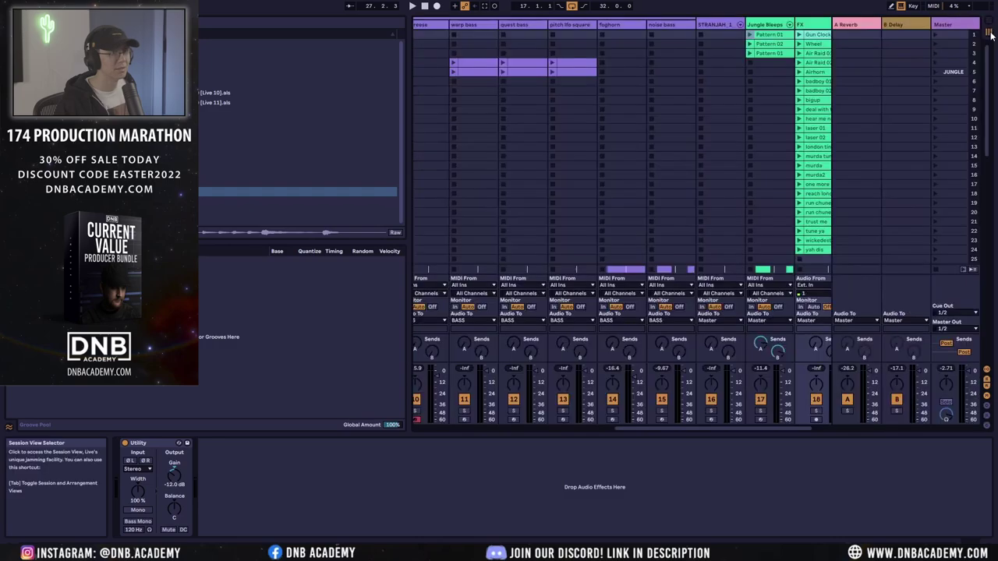
# Step: Audition FX clips including Gun Clock, Wheel and badboy 01, and place badboy 01 at bar 19 on the FX track
pyautogui.press('Tab')
pyautogui.moveTo(716, 427); pyautogui.dragTo(808, 430)
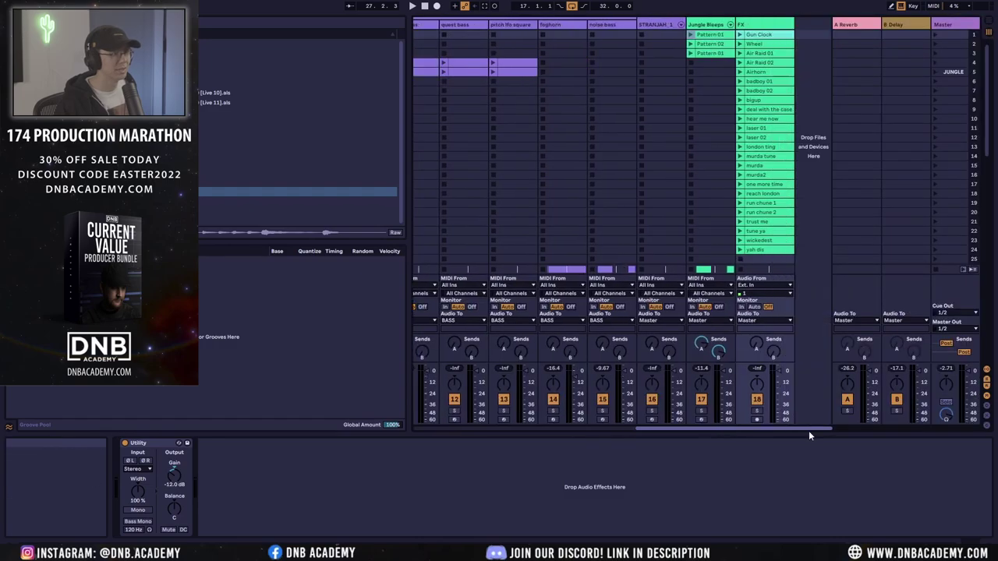
pyautogui.click(740, 35)
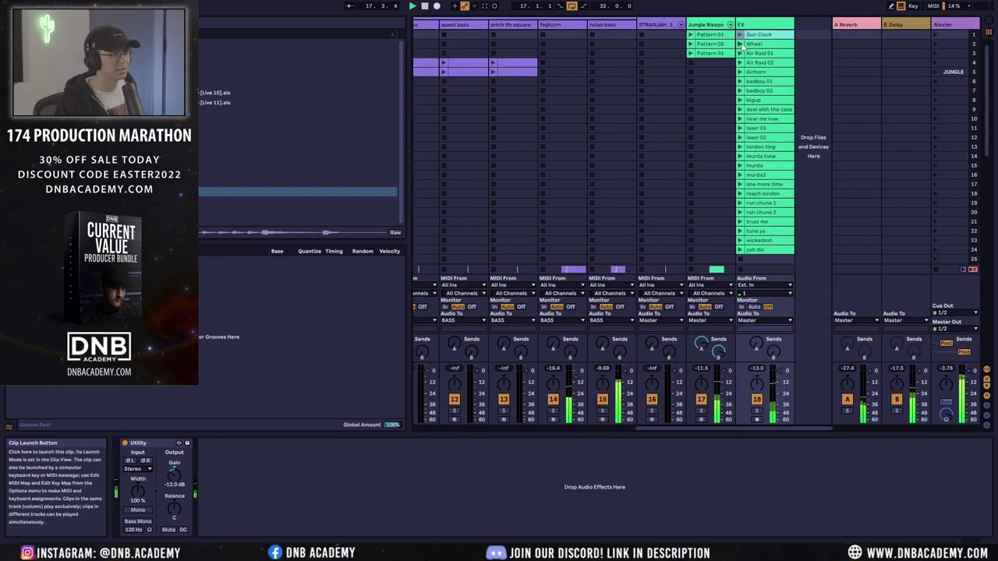
pyautogui.click(740, 44)
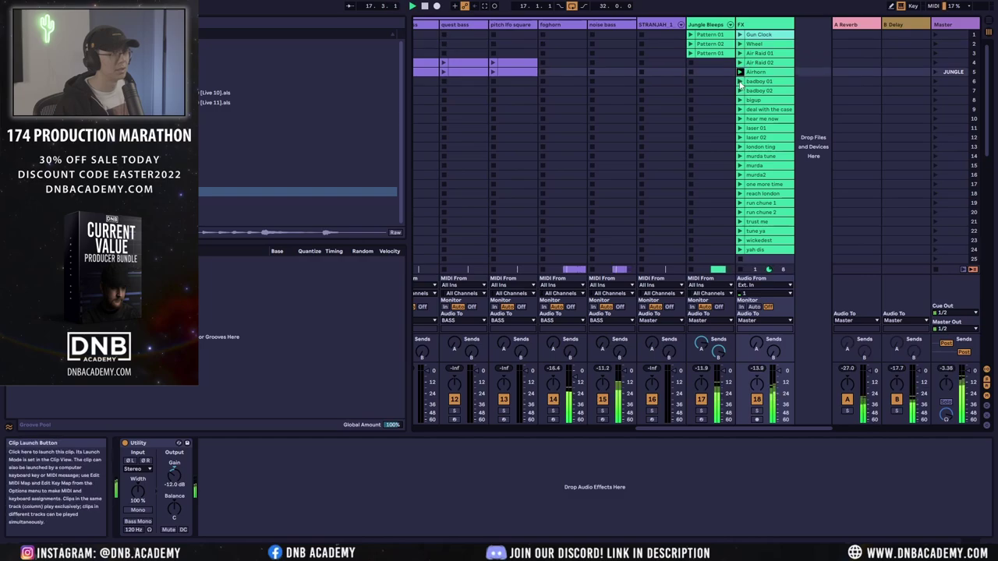
pyautogui.click(740, 82)
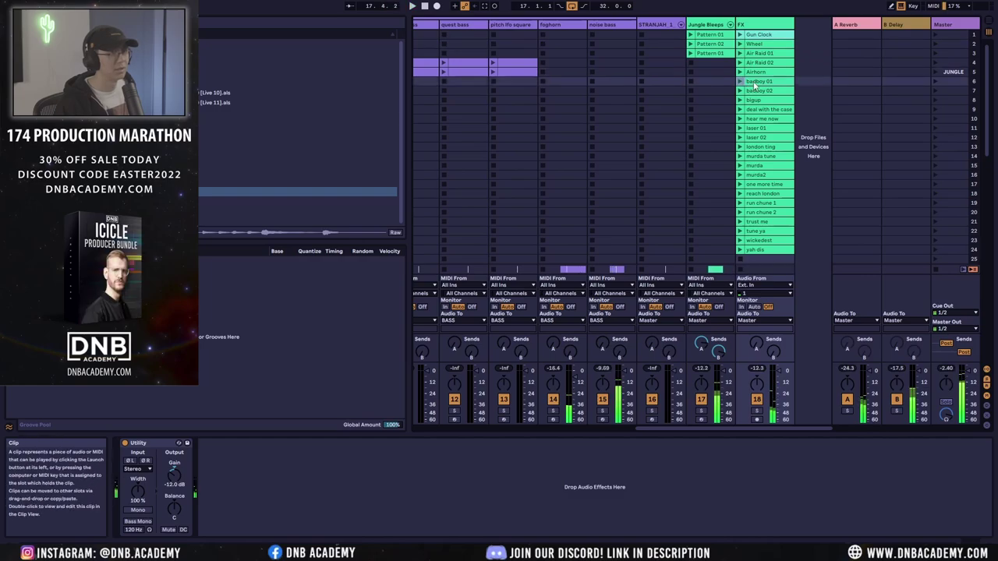
pyautogui.click(987, 29)
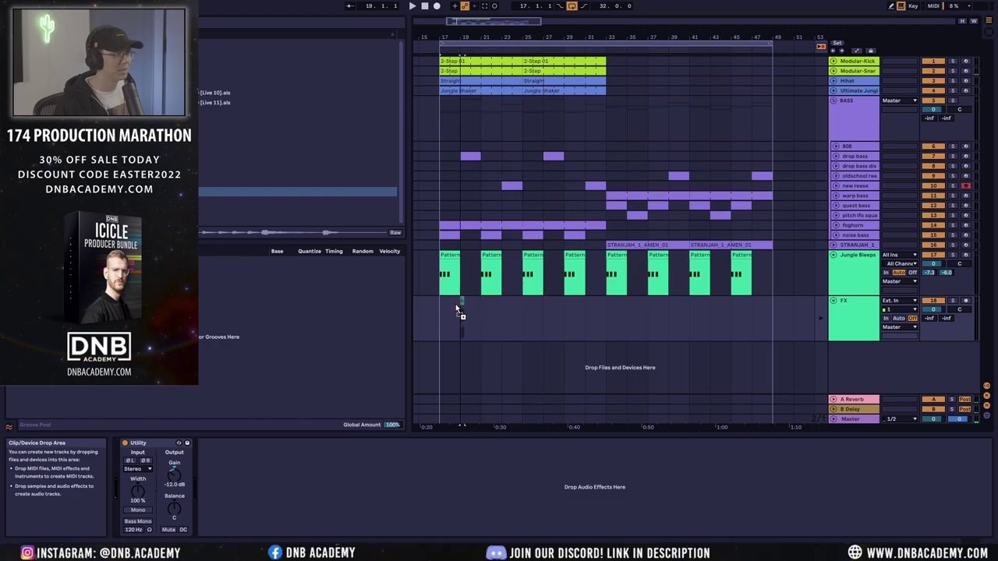
pyautogui.press('space')
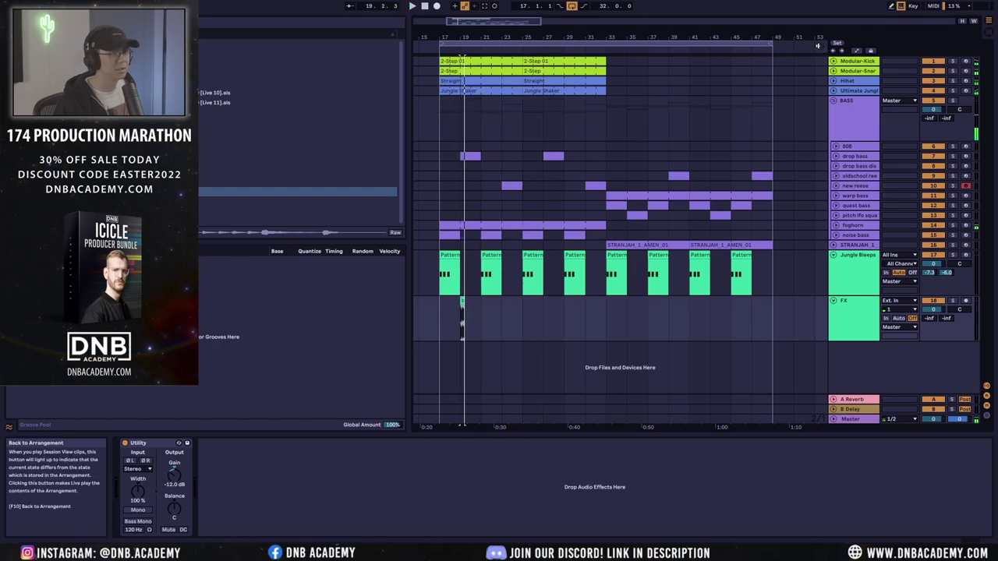
# Step: Audition the badboy 02 sample and place it at bar 23 on the FX track in the arrangement
pyautogui.click(987, 36)
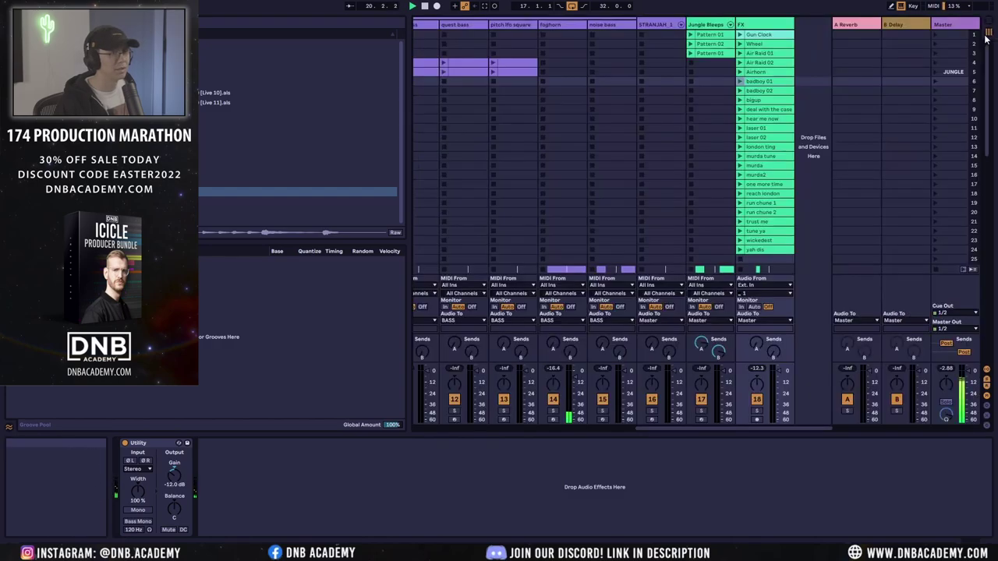
pyautogui.click(761, 92)
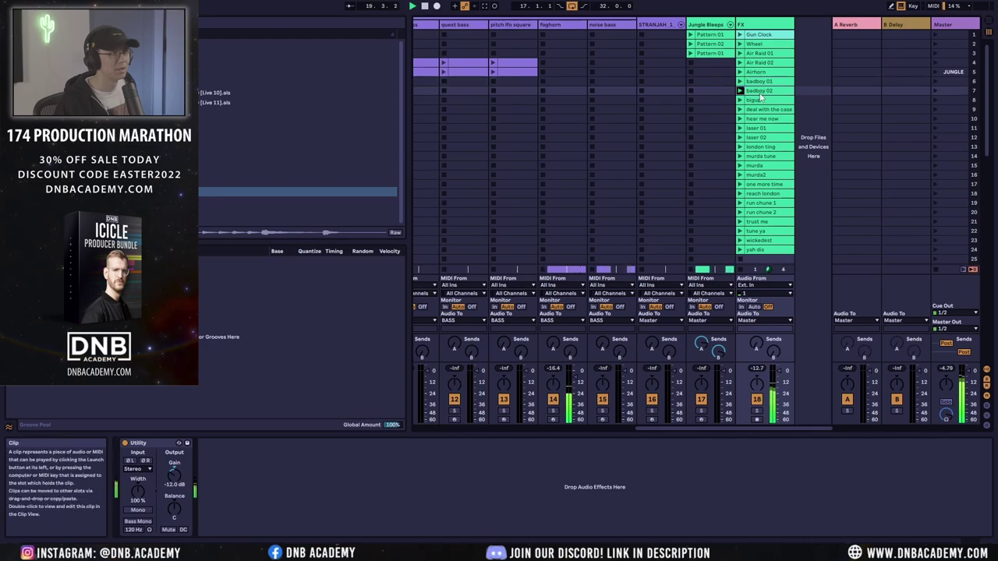
pyautogui.press('Tab')
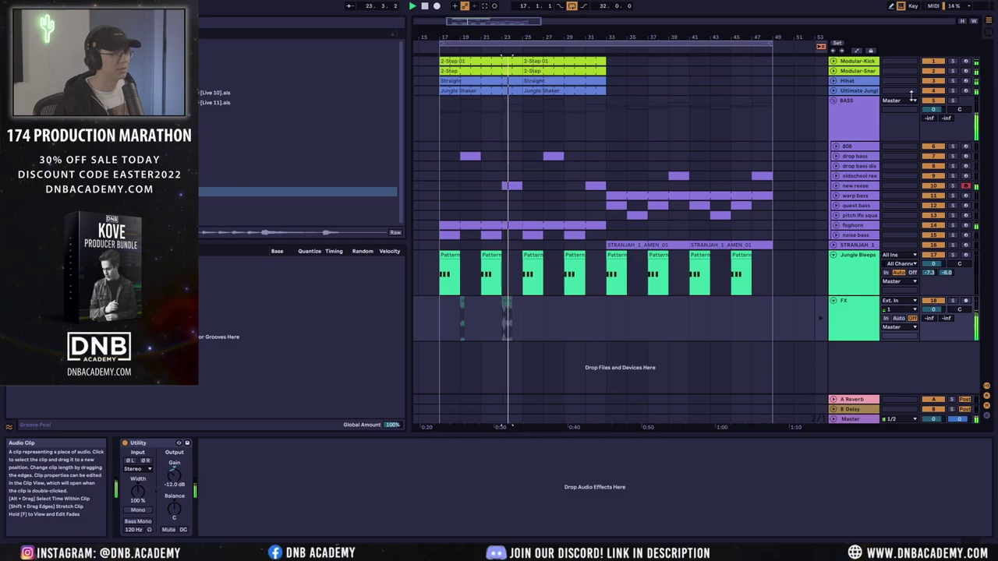
# Step: Place the bigup sample at bar 27 and the deal with the case sample at bar 31 on the FX track
pyautogui.press('Tab')
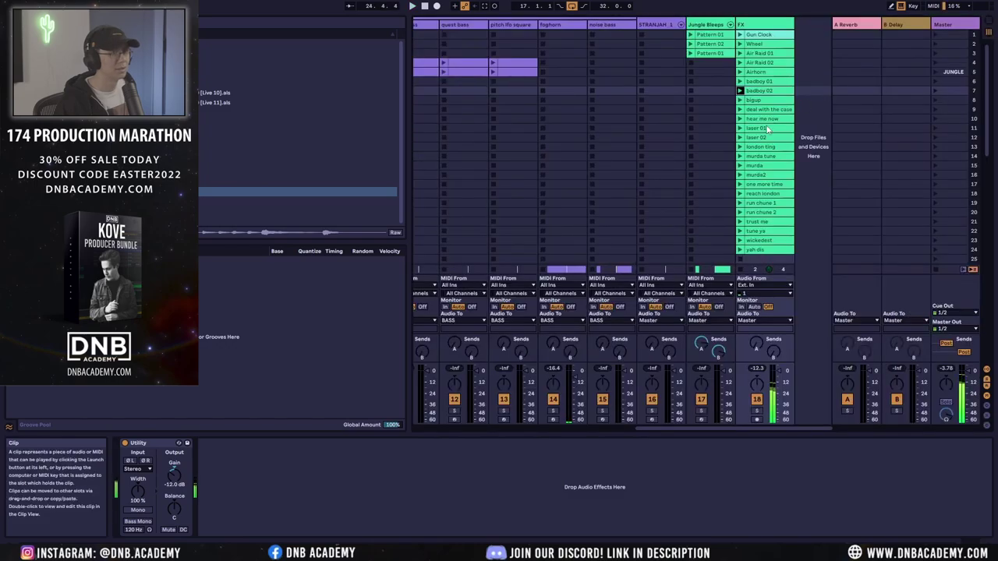
pyautogui.click(753, 100)
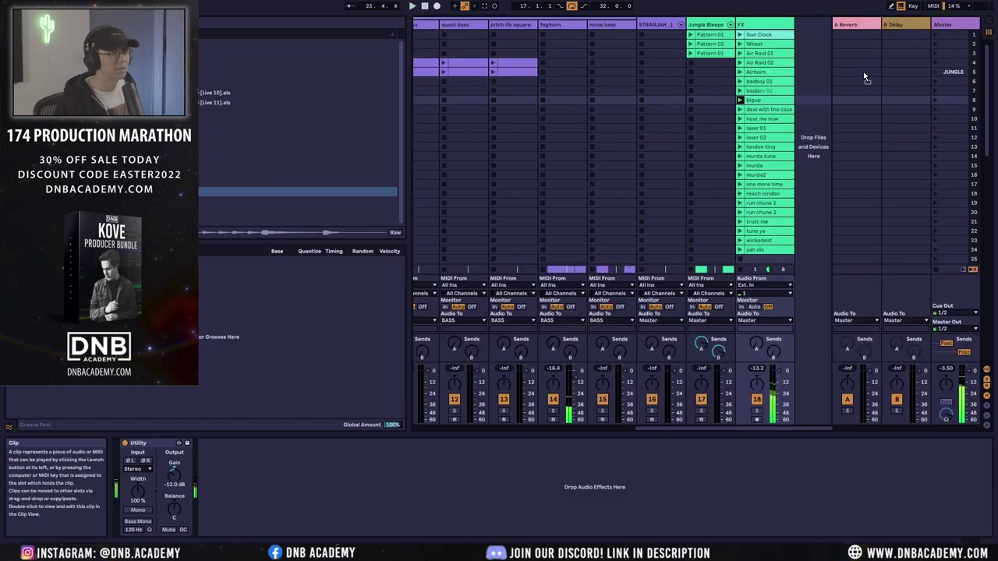
pyautogui.press('Tab')
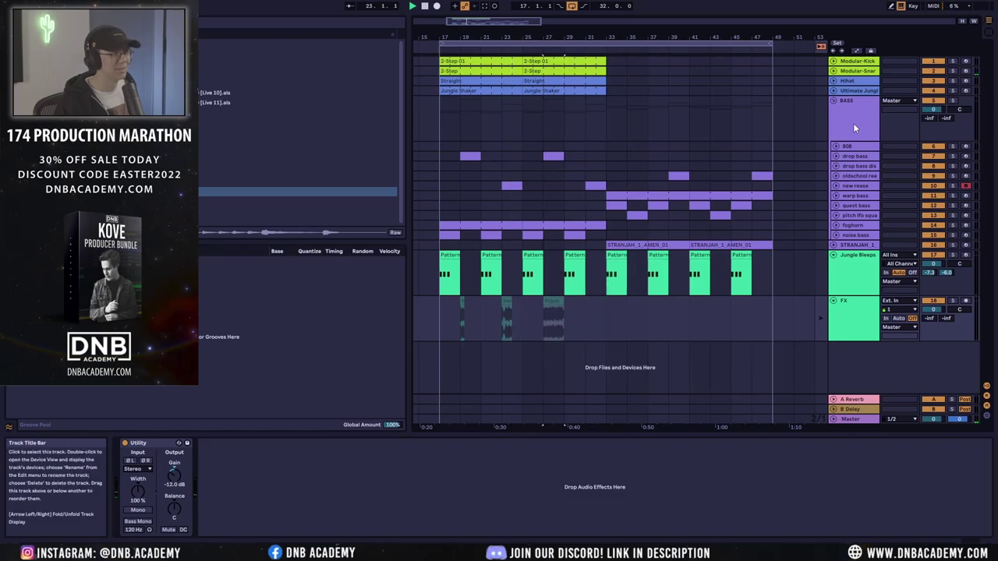
pyautogui.press('Tab')
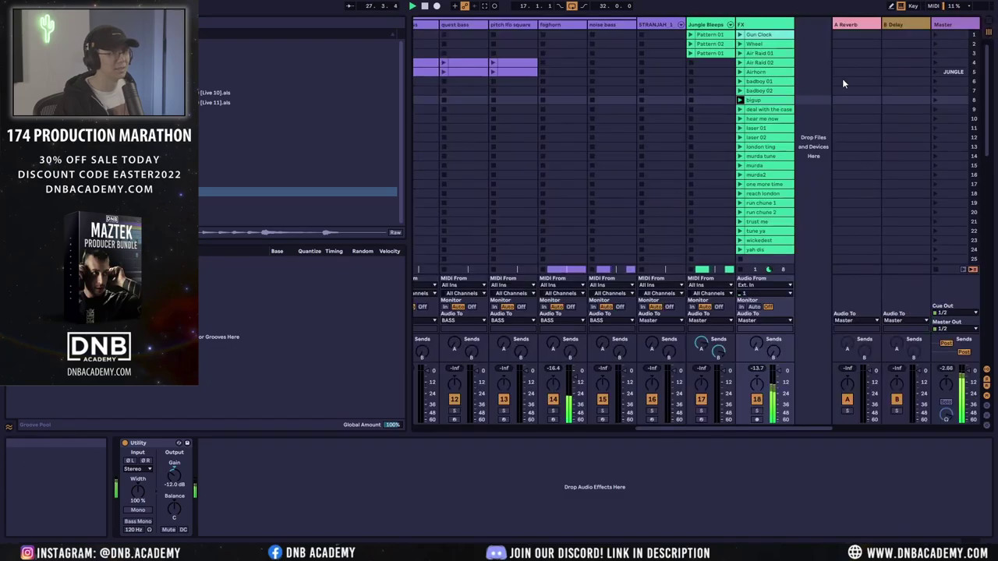
pyautogui.click(741, 110)
pyautogui.press('Tab')
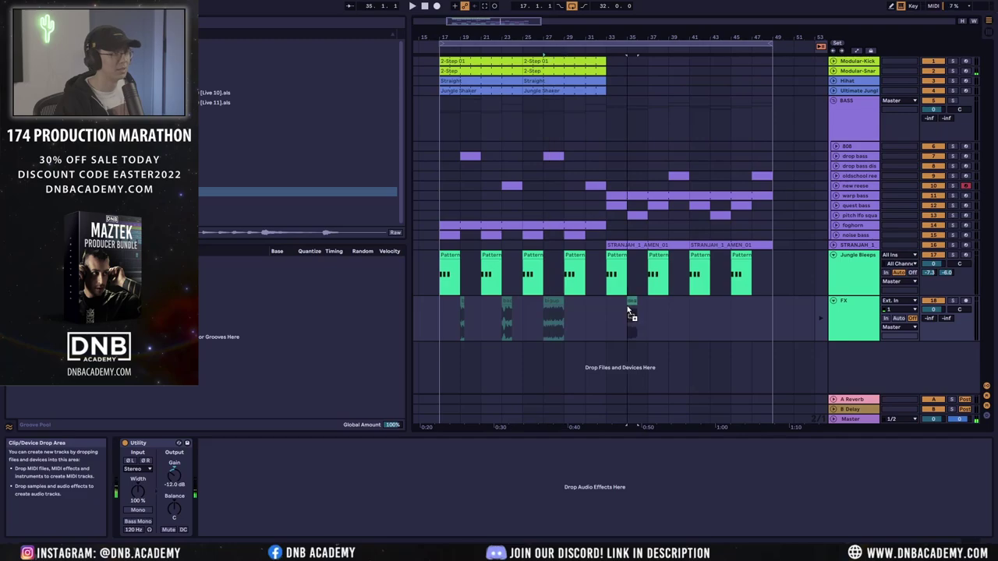
pyautogui.click(992, 35)
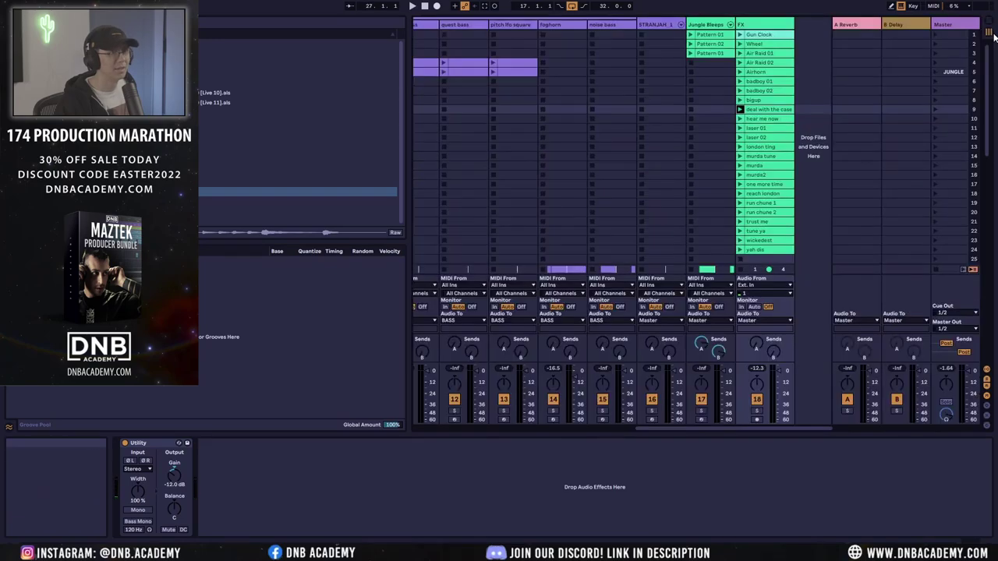
# Step: Audition laser 01 and place laser samples at bars 35 and 43 on the FX track
pyautogui.click(740, 128)
pyautogui.press('Tab')
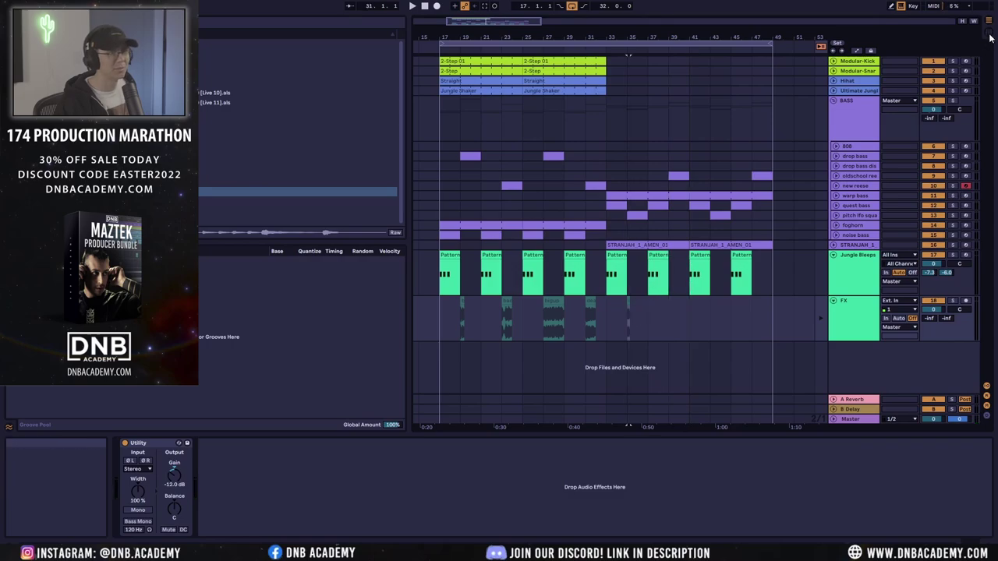
pyautogui.press('Tab')
pyautogui.press('Tab')
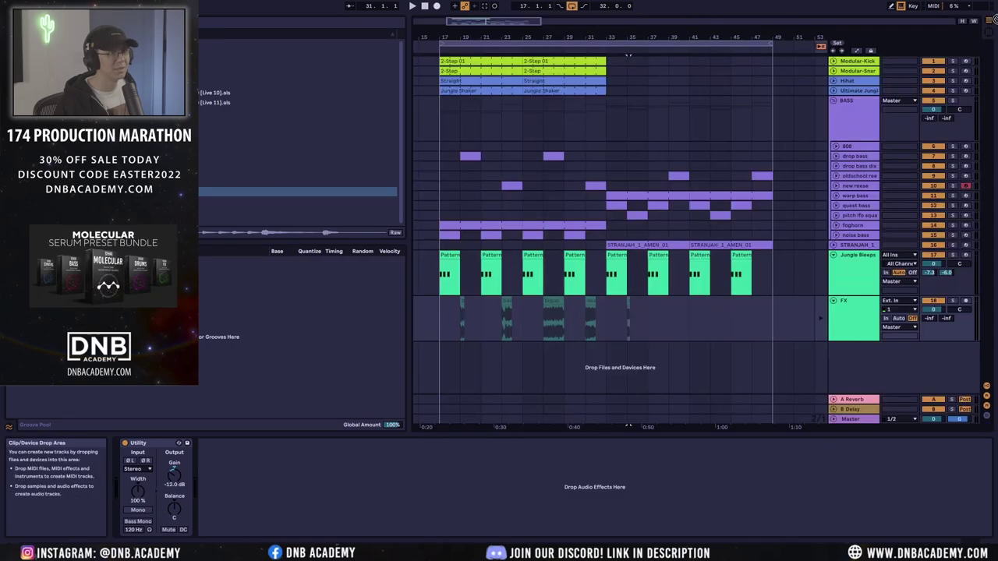
pyautogui.press('Tab')
pyautogui.press('Tab')
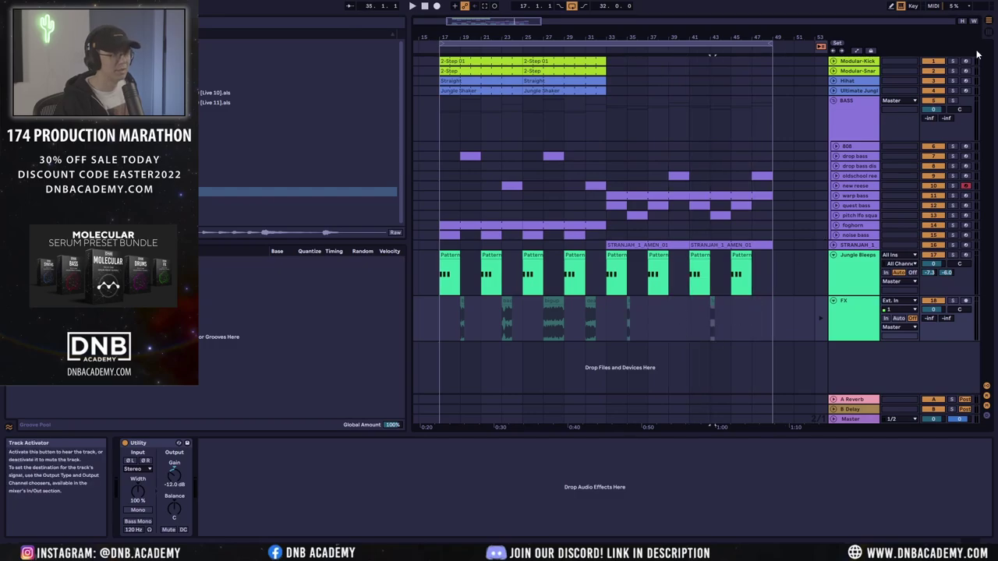
# Step: Place the hear me now sample at bar 39 and london ting at bar 47 on the FX track
pyautogui.press('Tab')
pyautogui.press('space')
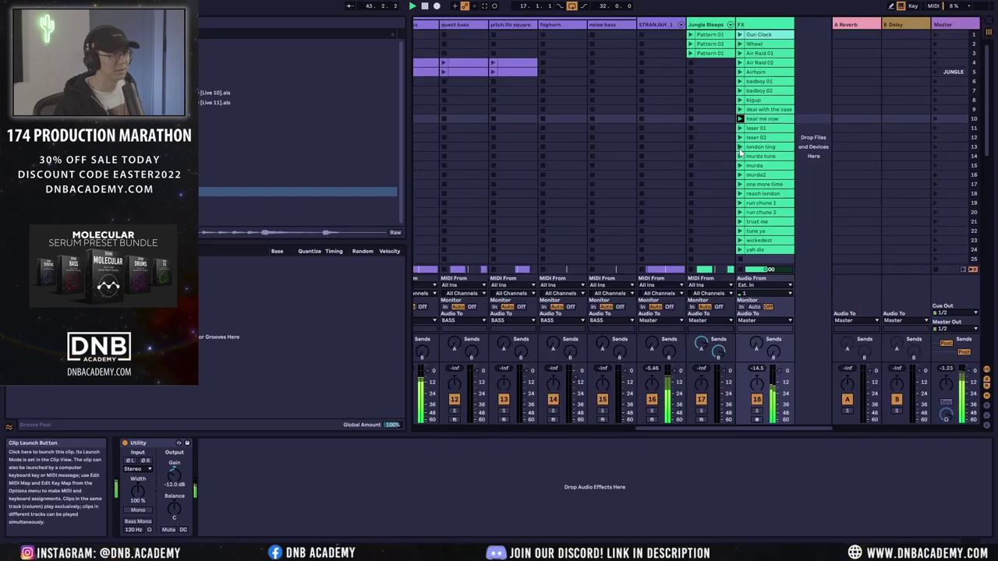
pyautogui.click(990, 32)
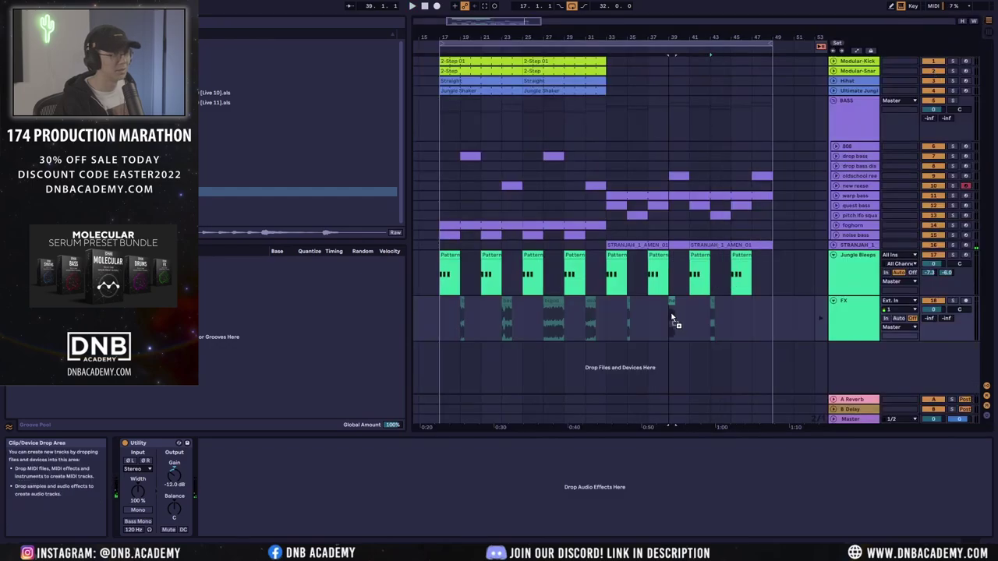
pyautogui.click(980, 25)
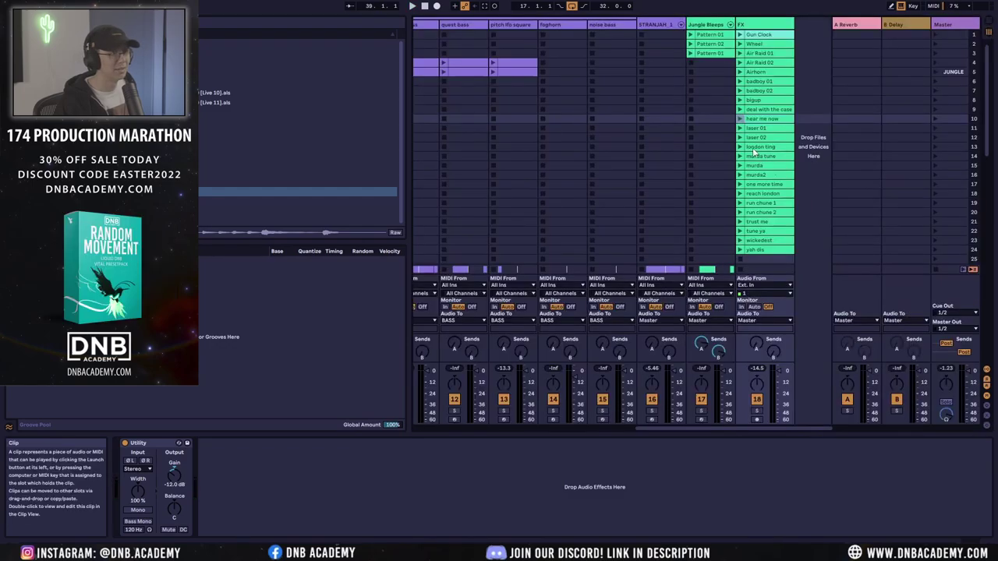
pyautogui.click(989, 35)
pyautogui.click(980, 25)
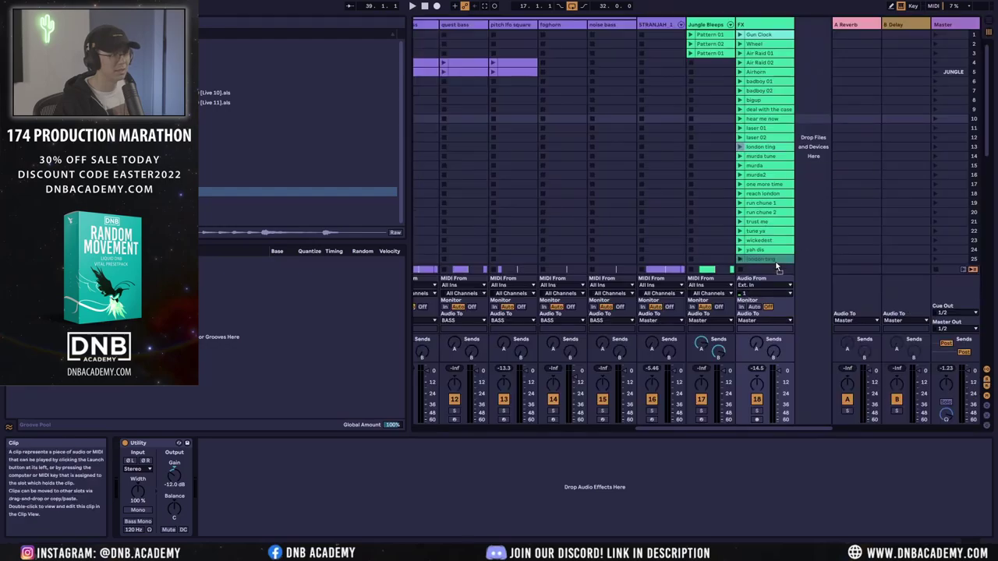
pyautogui.click(987, 18)
pyautogui.click(790, 298)
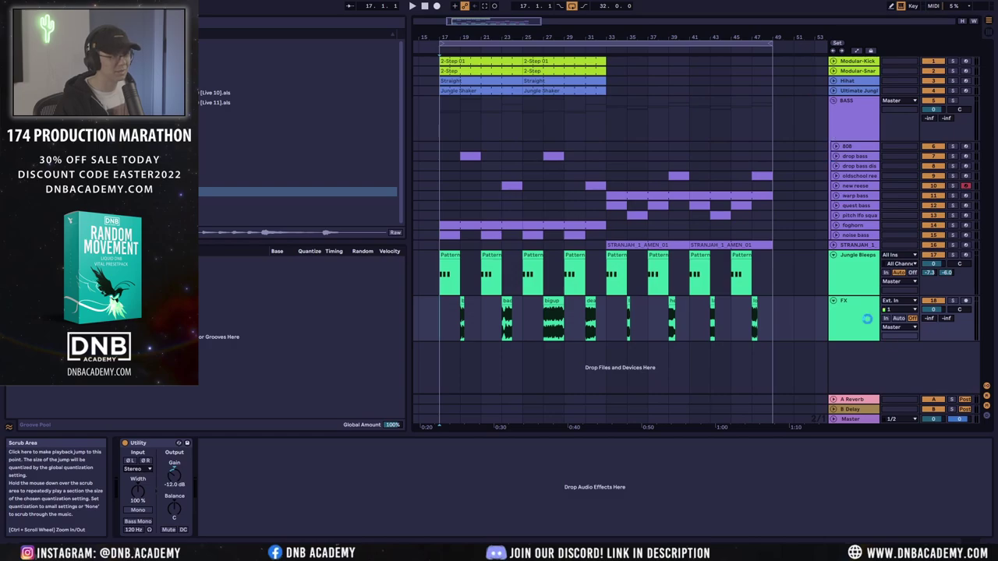
# Step: During playback, send the FX track to the Reverb and Delay returns and set the Delay return's feedback to 72%
pyautogui.press('space')
pyautogui.click(990, 33)
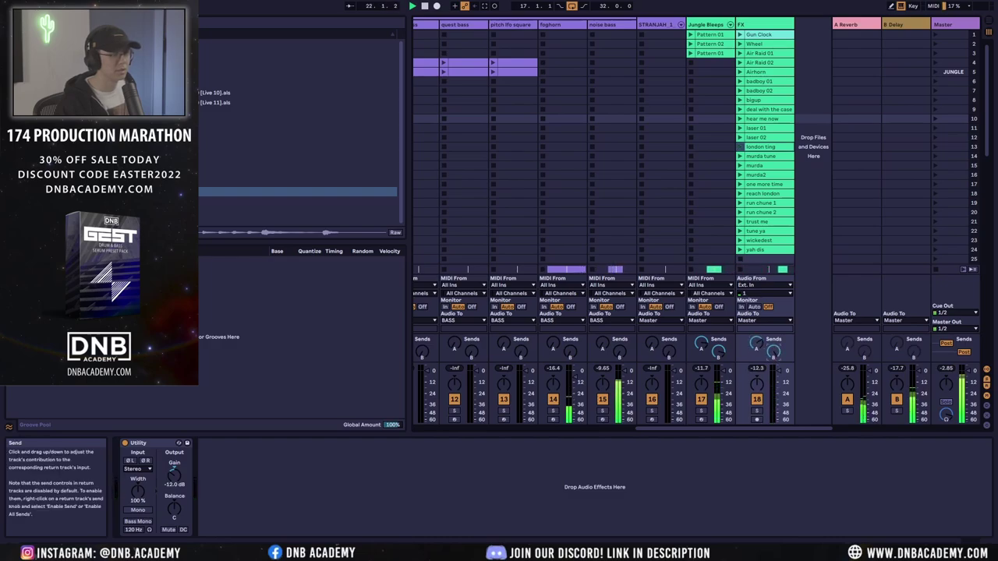
pyautogui.click(911, 25)
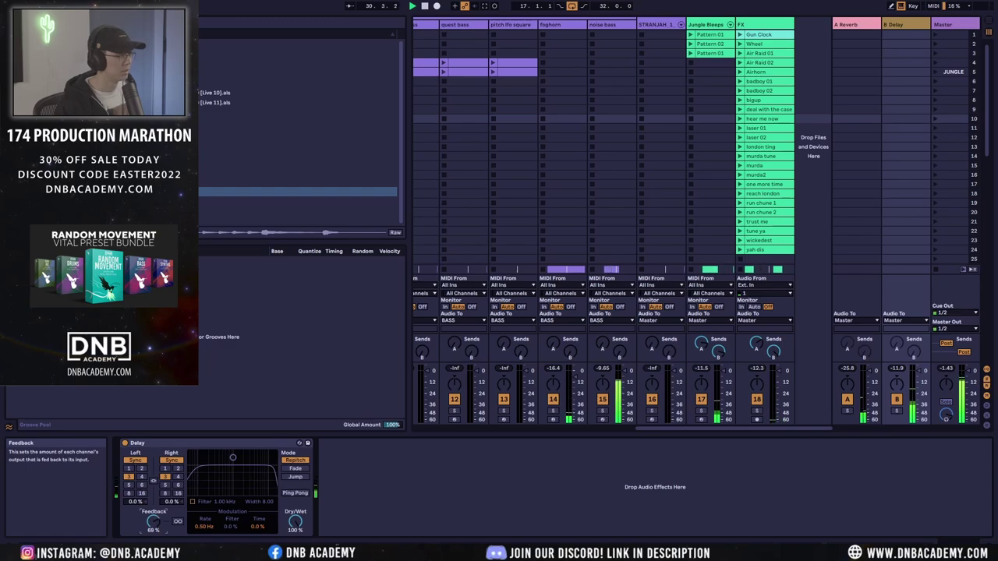
pyautogui.moveTo(154, 521); pyautogui.dragTo(153, 518)
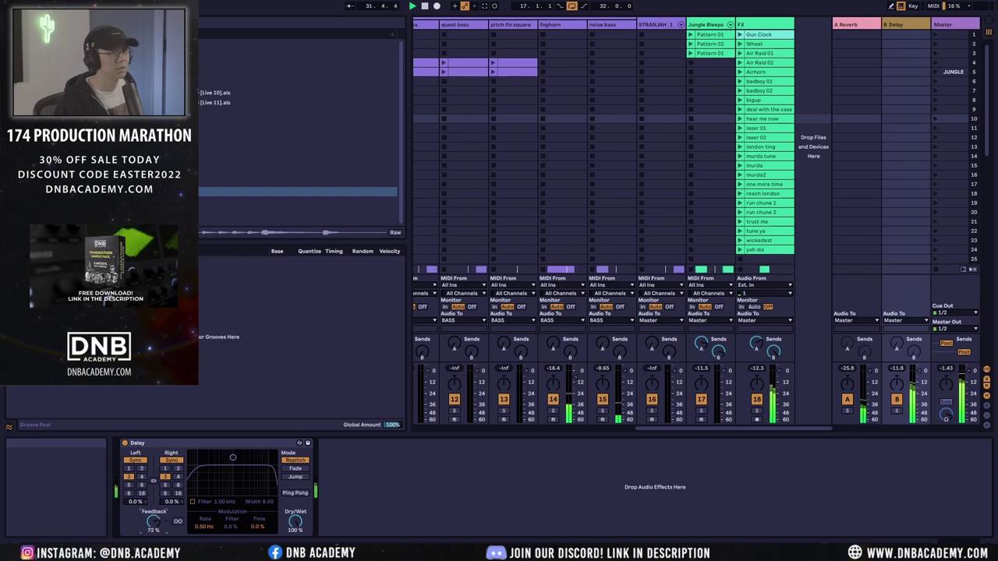
# Step: Find FabFilter Pro-Q 3 in the browser and insert it before the Utility on the STRANJAH_1_AMEN_01 track
pyautogui.press('Tab')
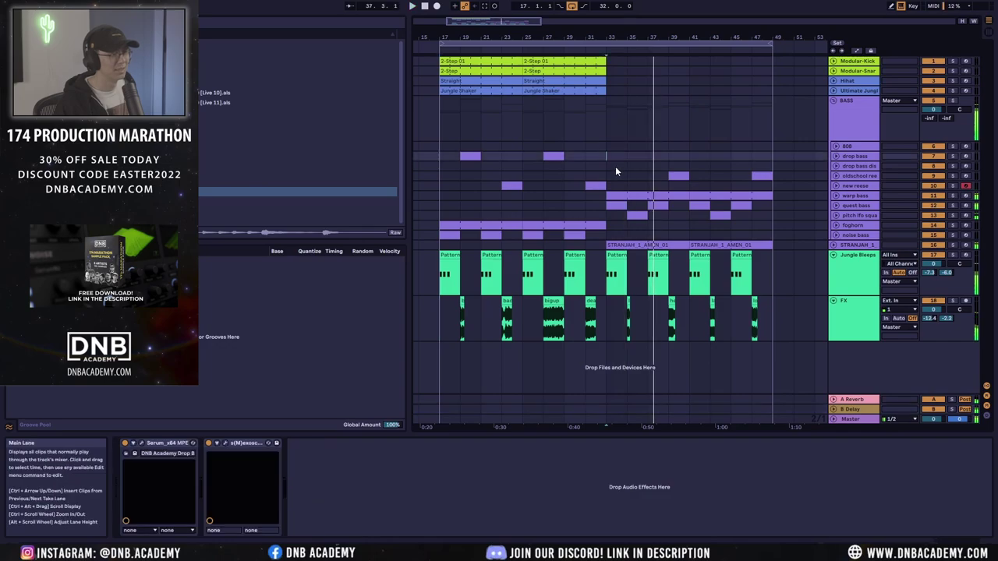
pyautogui.click(641, 246)
pyautogui.click(870, 246)
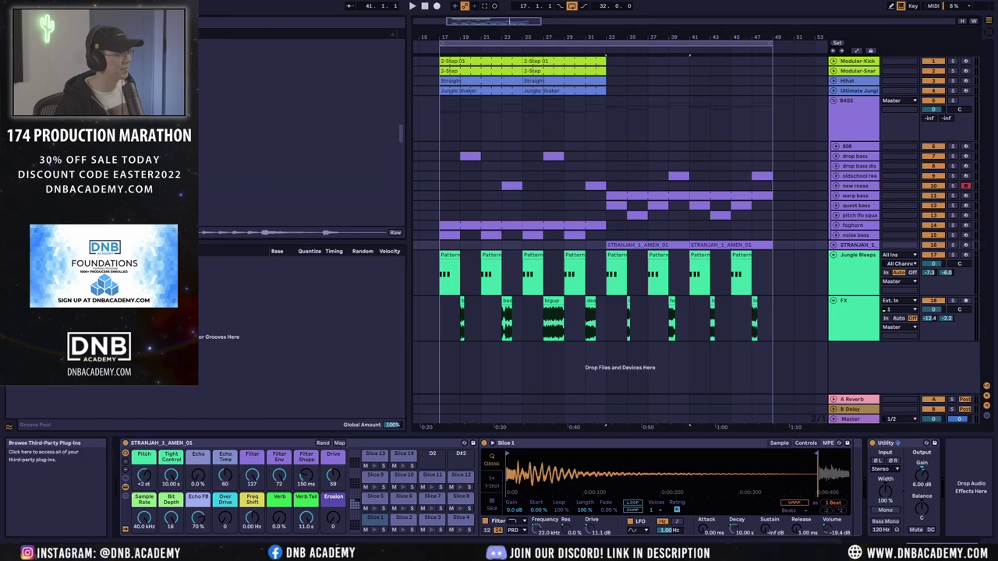
pyautogui.hotkey('ctrl', 'f')
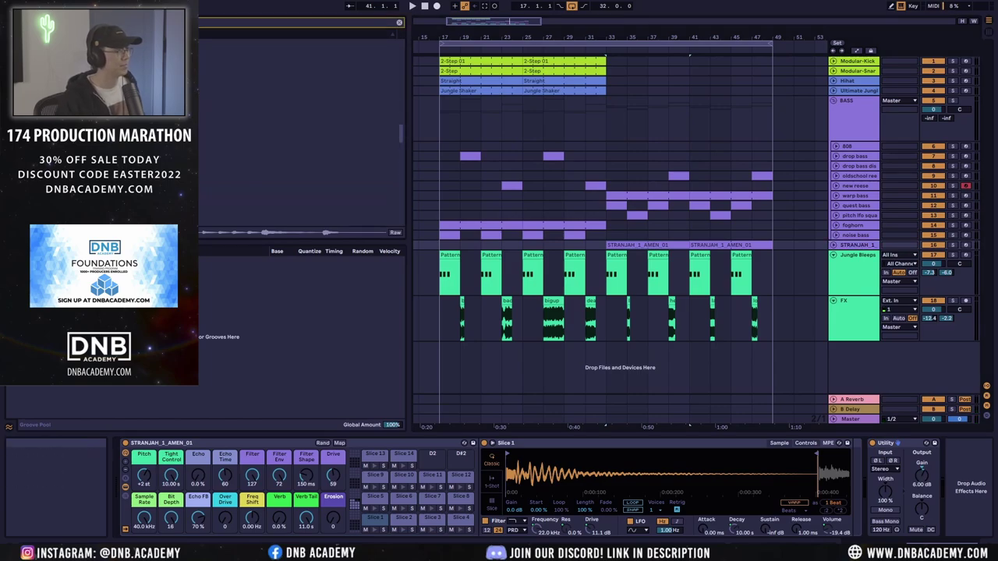
pyautogui.click(263, 127)
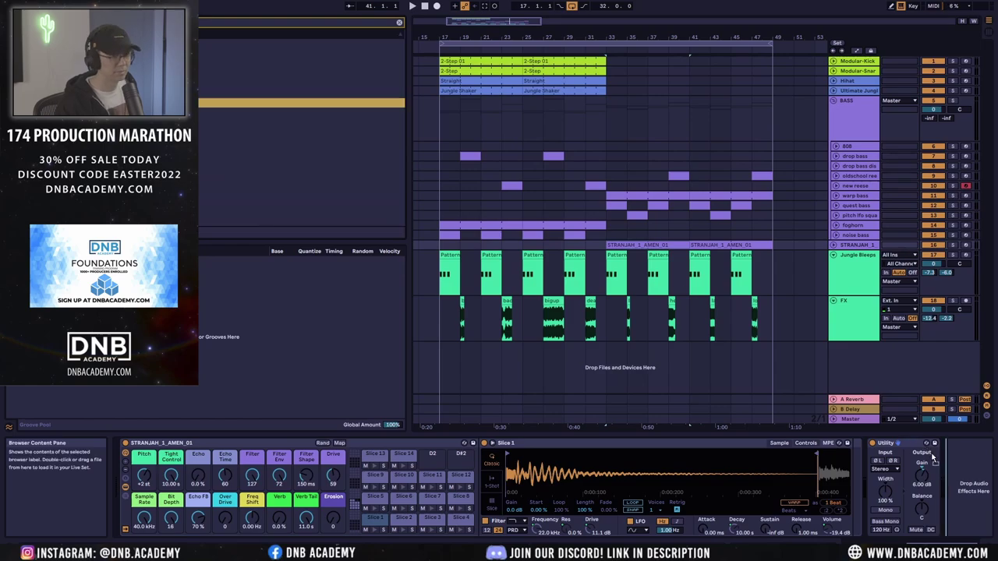
pyautogui.press('Return')
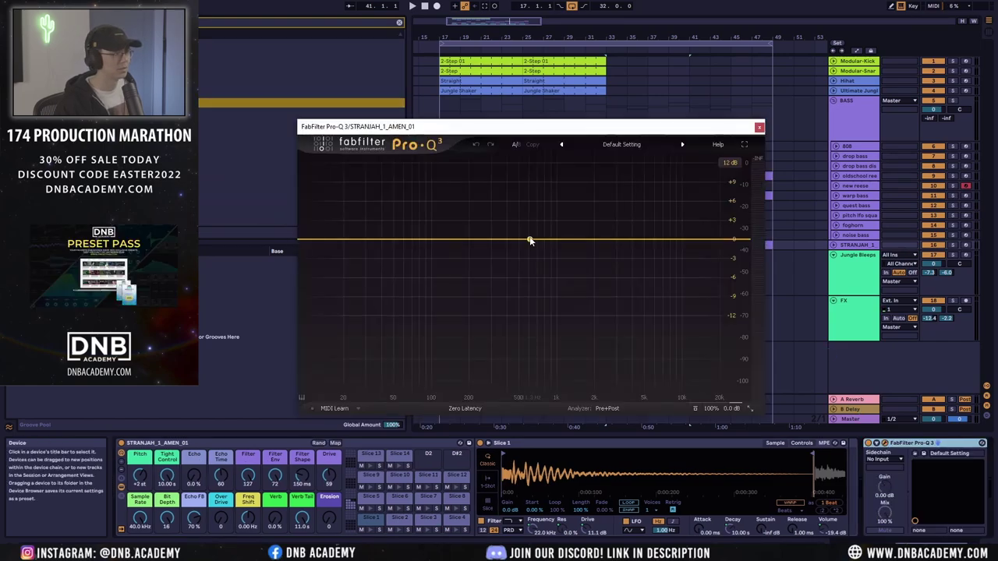
# Step: During playback, boost the amen track's EQ by about 3.8 dB near 11 kHz and about 2 dB near 1.3 kHz
pyautogui.press('space')
pyautogui.doubleClick(648, 181)
pyautogui.moveTo(648, 182); pyautogui.dragTo(684, 214)
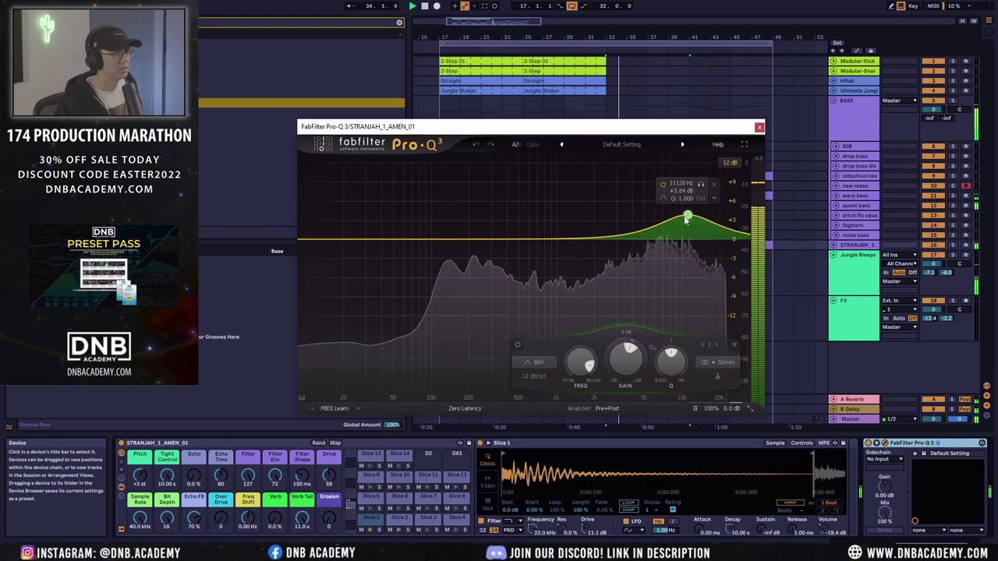
pyautogui.doubleClick(574, 228)
pyautogui.moveTo(574, 228); pyautogui.dragTo(570, 227)
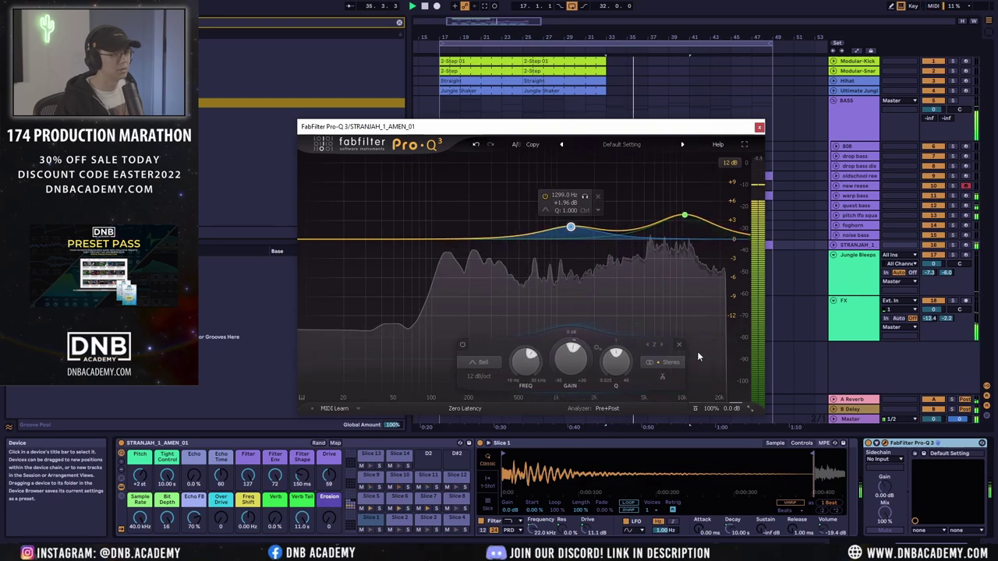
# Step: Raise the amen track's Utility gain to about 8.33 dB, hide the plug-in window and play from bar 17
pyautogui.moveTo(917, 474); pyautogui.dragTo(917, 462)
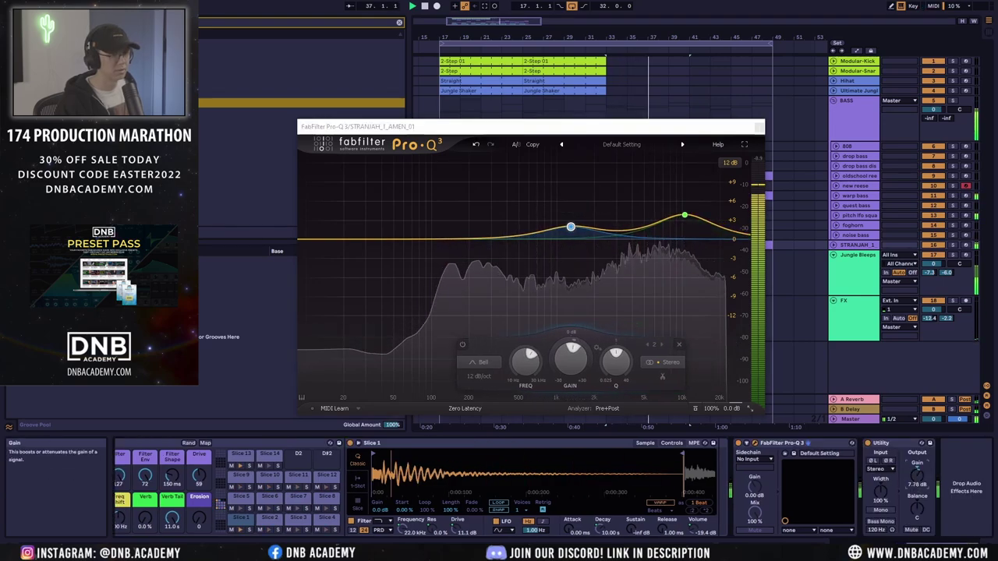
pyautogui.hotkey('ctrl', 'alt', 'p')
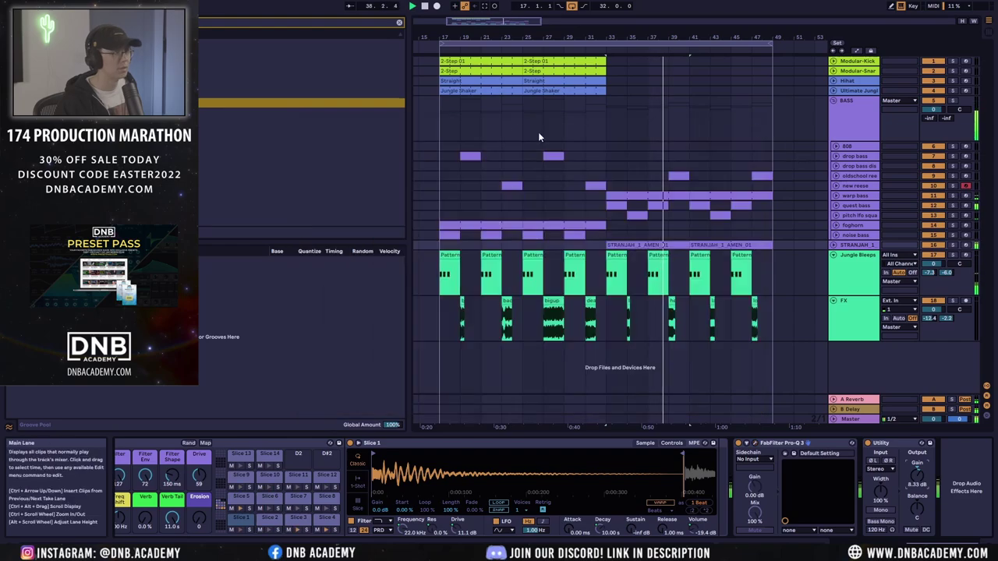
pyautogui.click(442, 103)
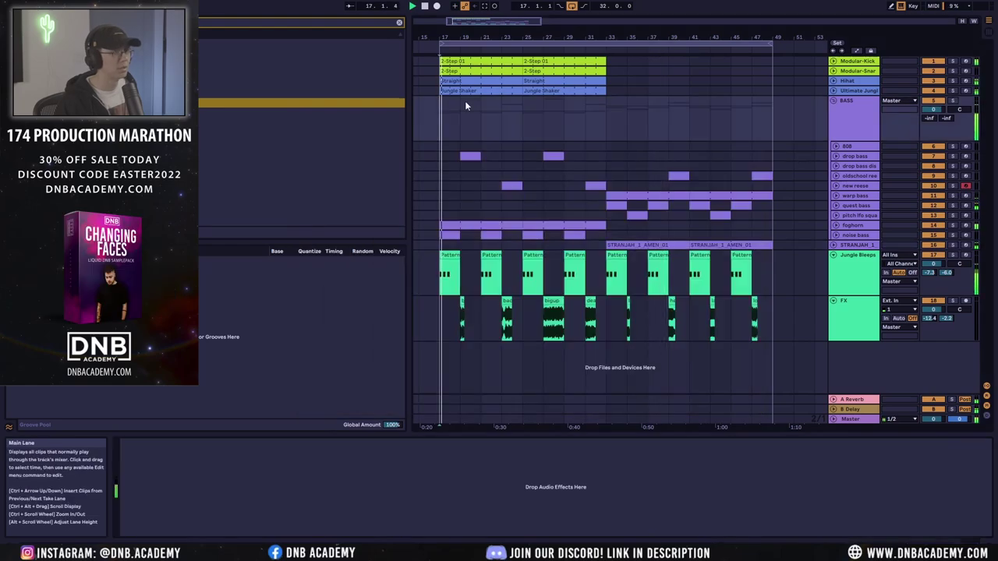
# Step: Group the kick, snare, hihat and jungle shaker tracks and name the group ROLLERS
pyautogui.click(866, 91)
pyautogui.keyDown('shift'); pyautogui.click(864, 65); pyautogui.keyUp('shift')
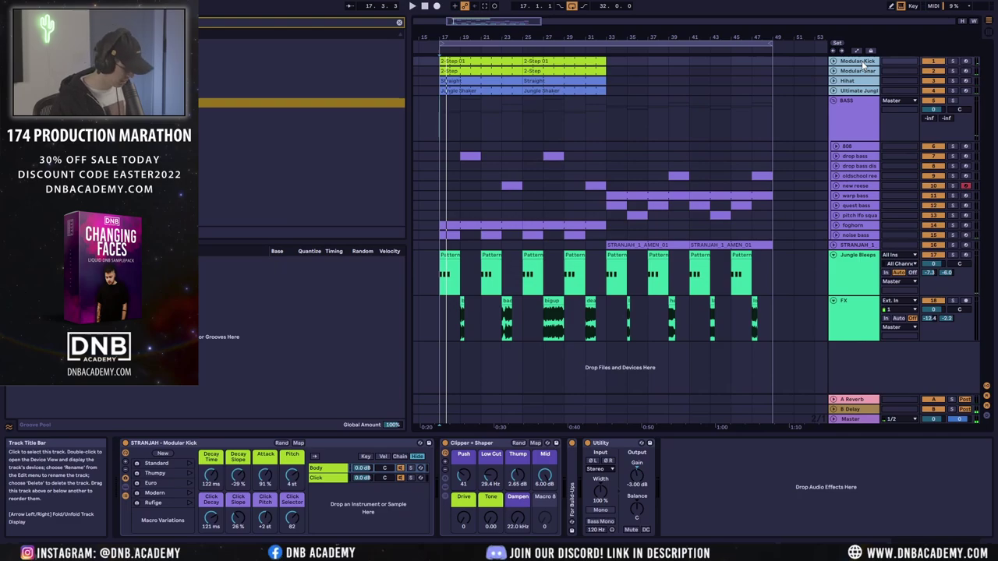
pyautogui.hotkey('ctrl', 'g')
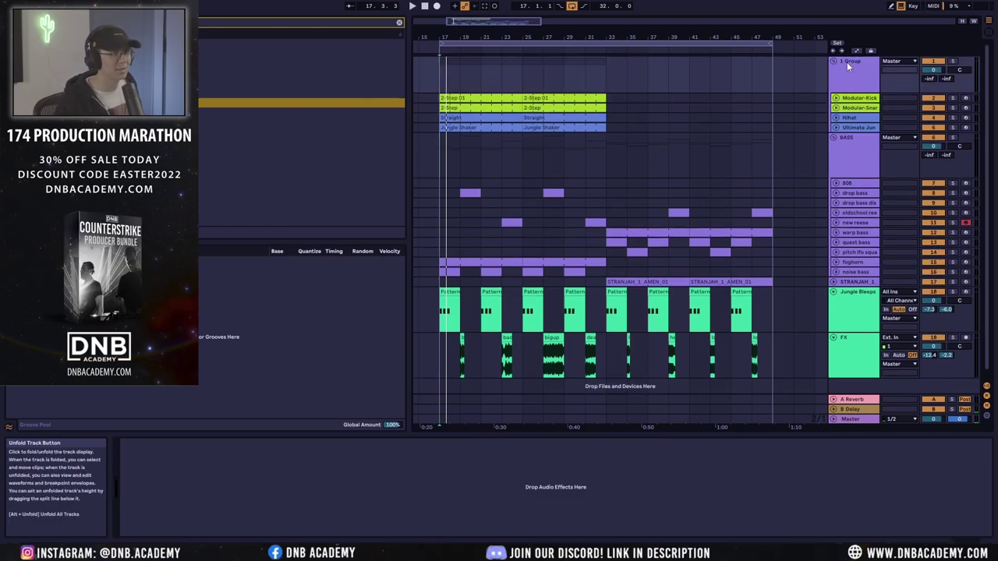
pyautogui.click(849, 64)
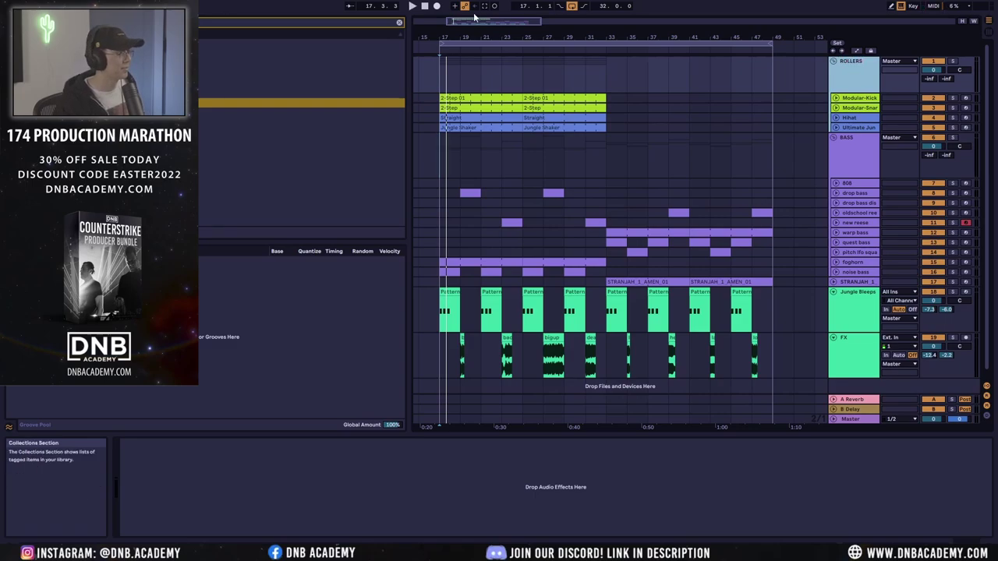
# Step: Add a Glue Compressor followed by a Utility to the ROLLERS group
pyautogui.click(46, 59)
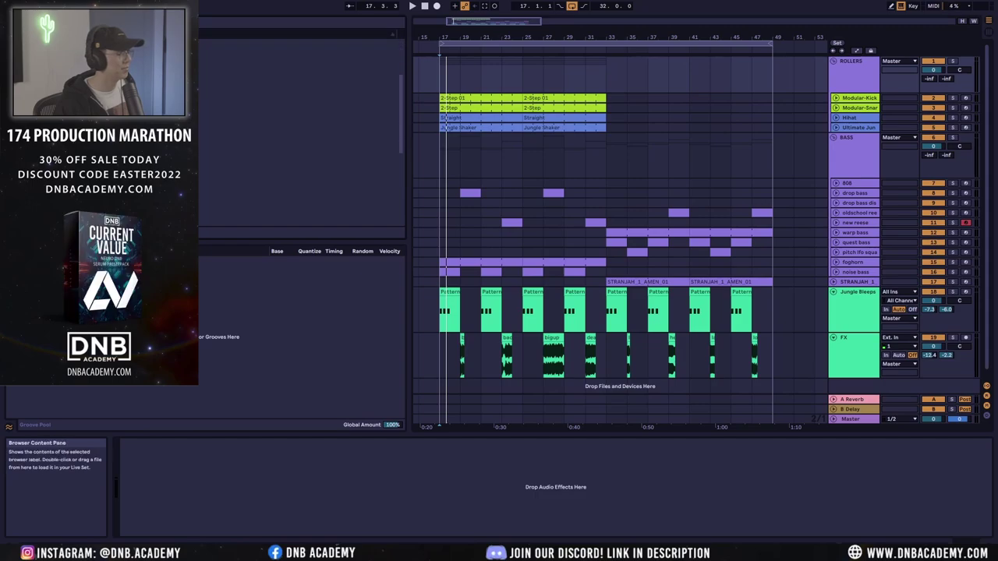
pyautogui.moveTo(297, 166); pyautogui.dragTo(275, 460)
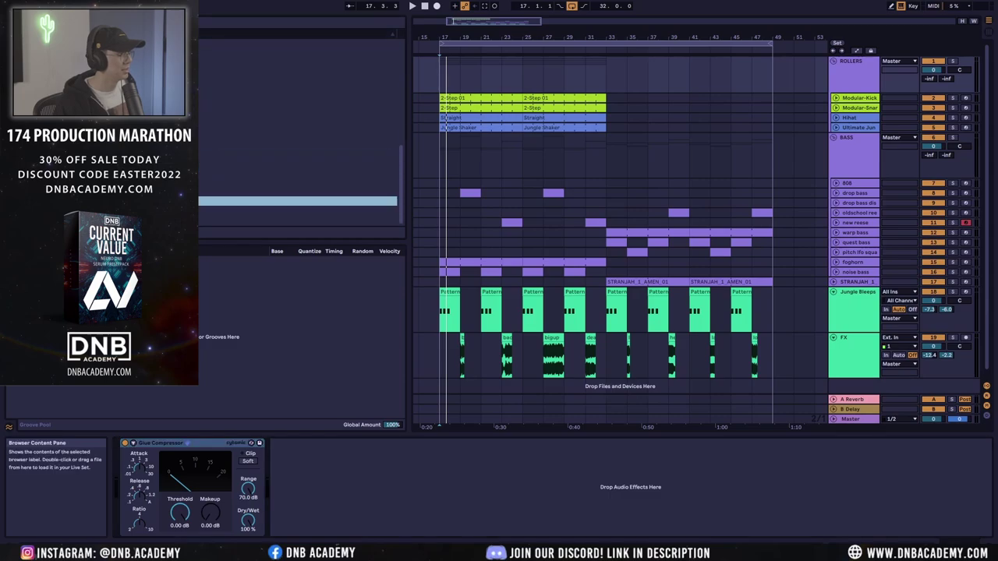
pyautogui.press('Return')
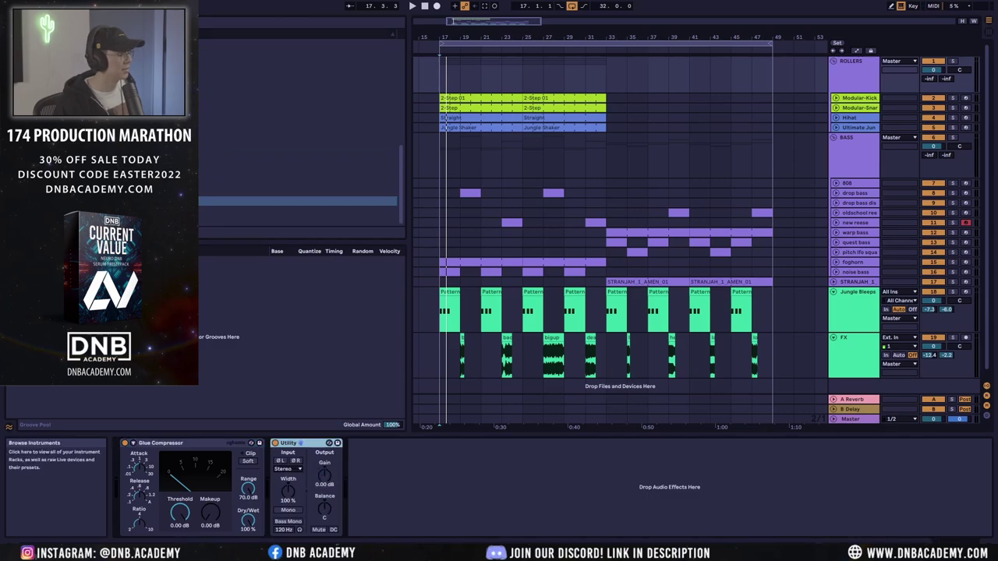
# Step: Add the s(M)exoscope oscilloscope after the Utility on the ROLLERS group, move its window aside and play the group soloed
pyautogui.hotkey('ctrl', 'f')
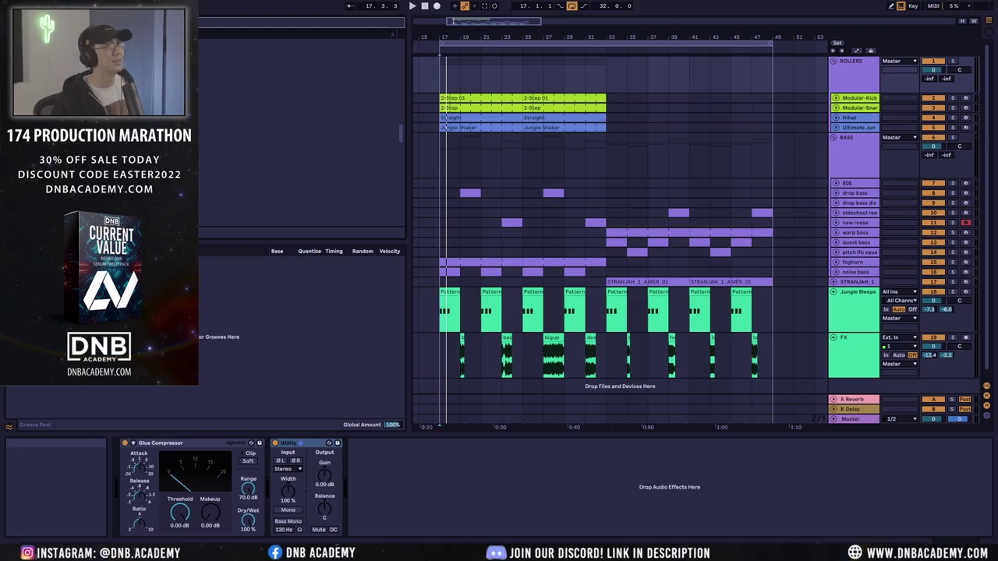
pyautogui.write('eq')
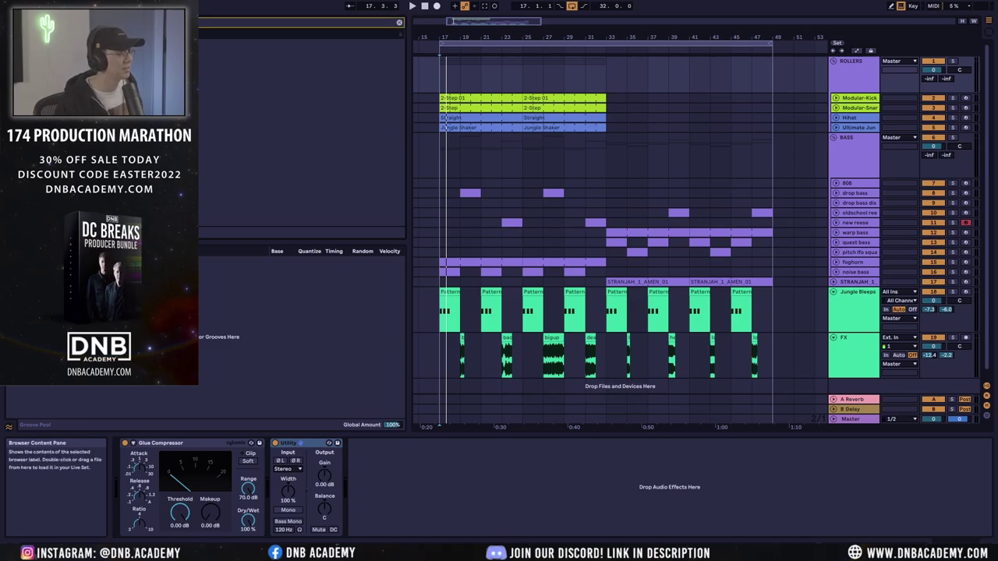
pyautogui.press('Down')
pyautogui.press('Return')
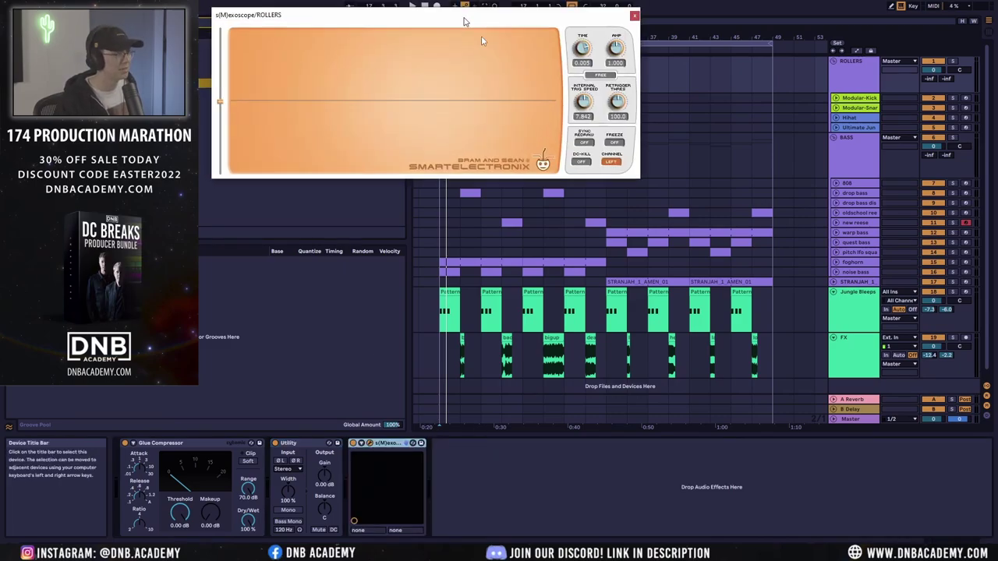
pyautogui.moveTo(463, 14)
pyautogui.mouseDown()
pyautogui.moveTo(689, 119)
pyautogui.moveTo(687, 104)
pyautogui.mouseUp()
pyautogui.press('space')
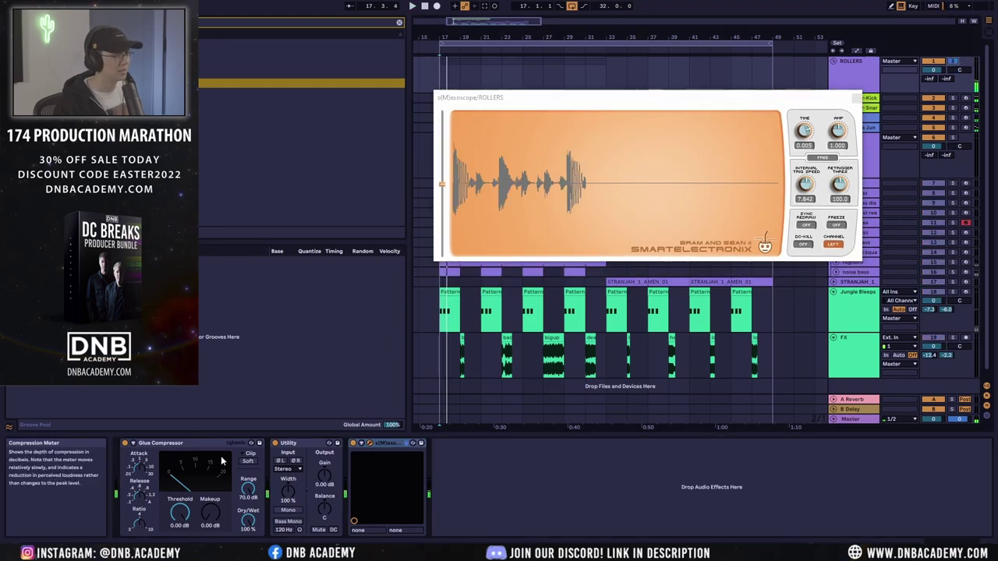
pyautogui.moveTo(530, 101); pyautogui.dragTo(459, 102)
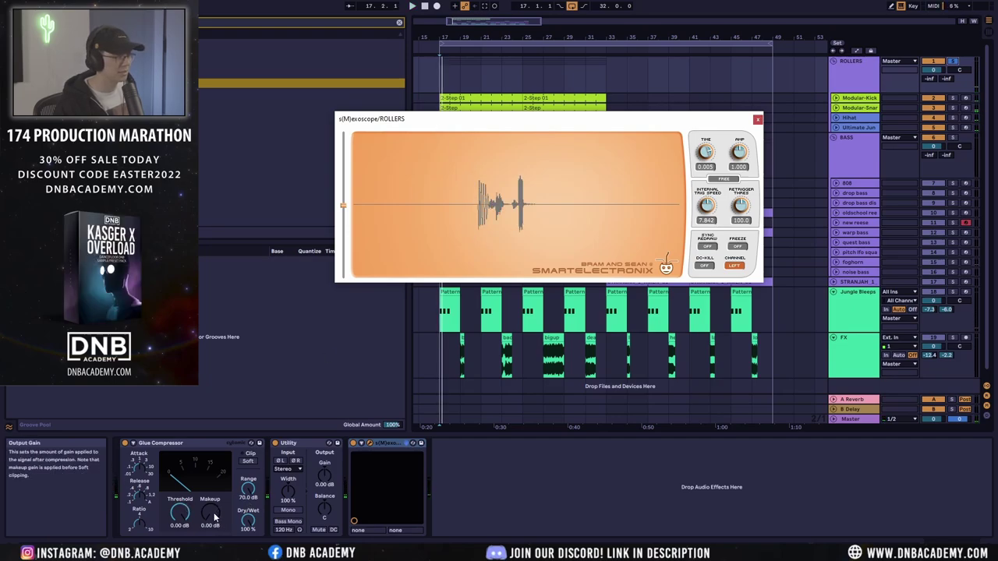
# Step: Raise the Glue Compressor's makeup gain to 11.7 dB and lower the ROLLERS Utility gain to -11.1 dB during playback
pyautogui.moveTo(215, 517); pyautogui.dragTo(216, 499)
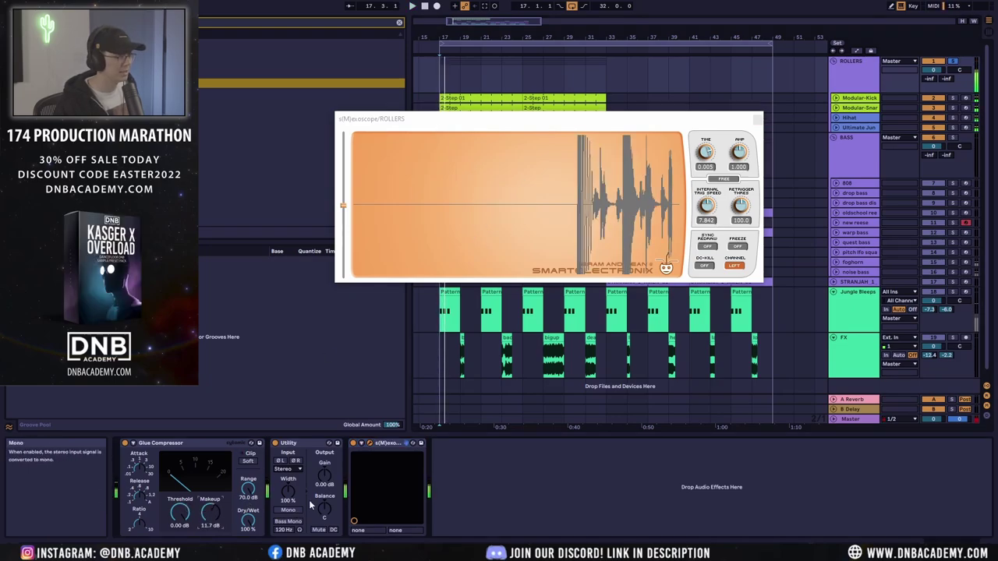
pyautogui.moveTo(327, 482); pyautogui.dragTo(328, 515)
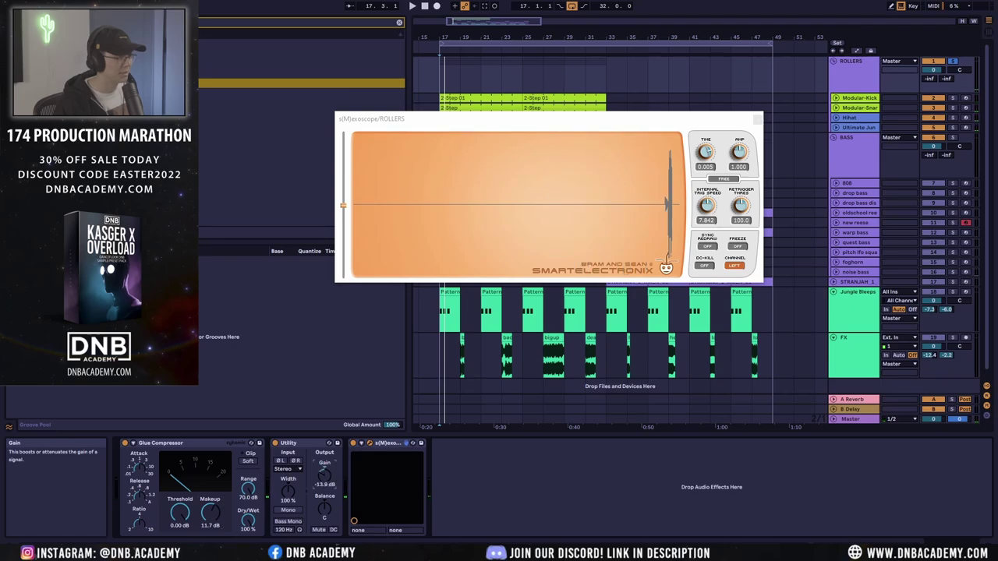
pyautogui.press('space')
pyautogui.moveTo(324, 474); pyautogui.dragTo(325, 491)
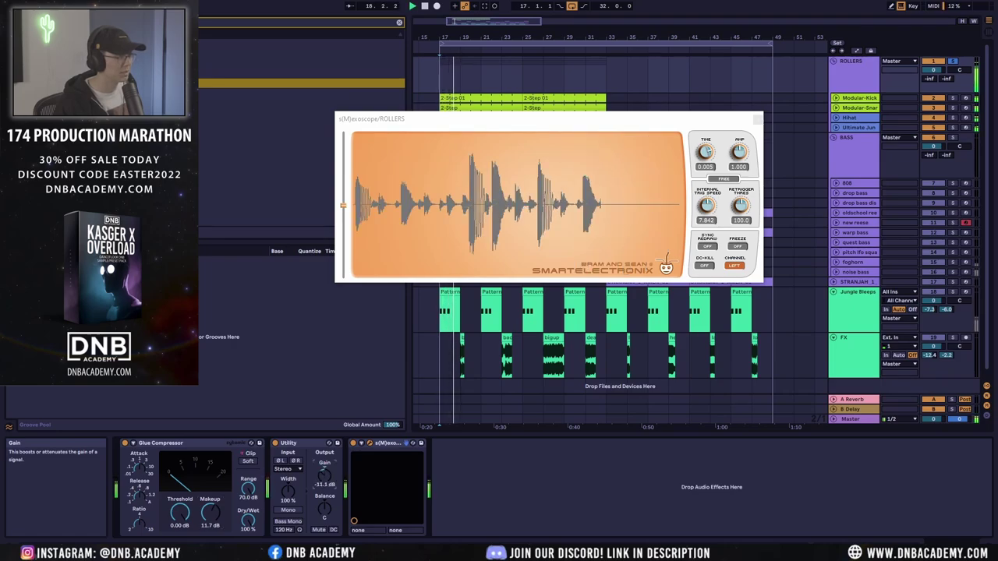
# Step: Swap the order of the oscilloscope and Utility repeatedly during playback to compare the drum waveform before and after the gain reduction
pyautogui.moveTo(382, 443); pyautogui.dragTo(285, 443)
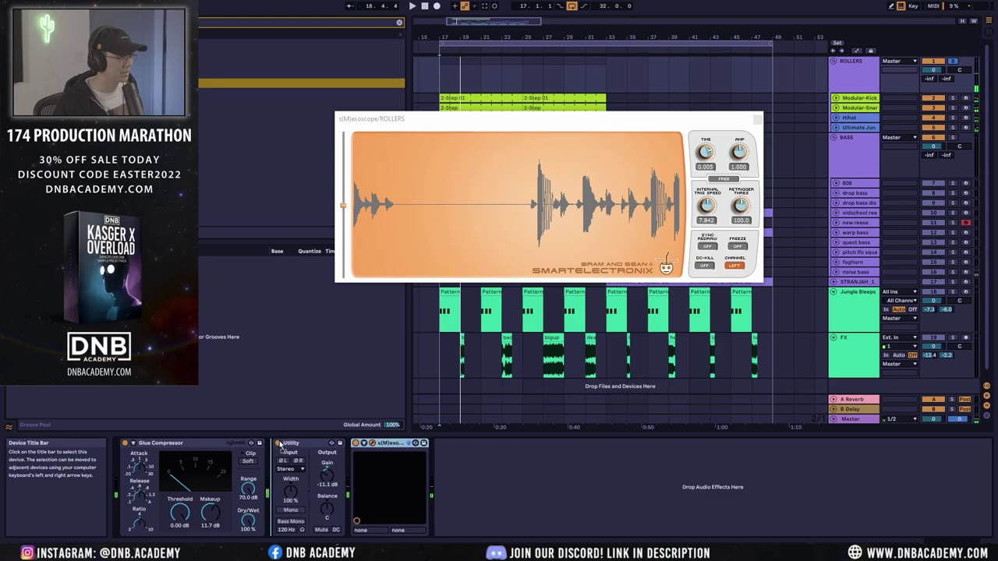
pyautogui.click(319, 443)
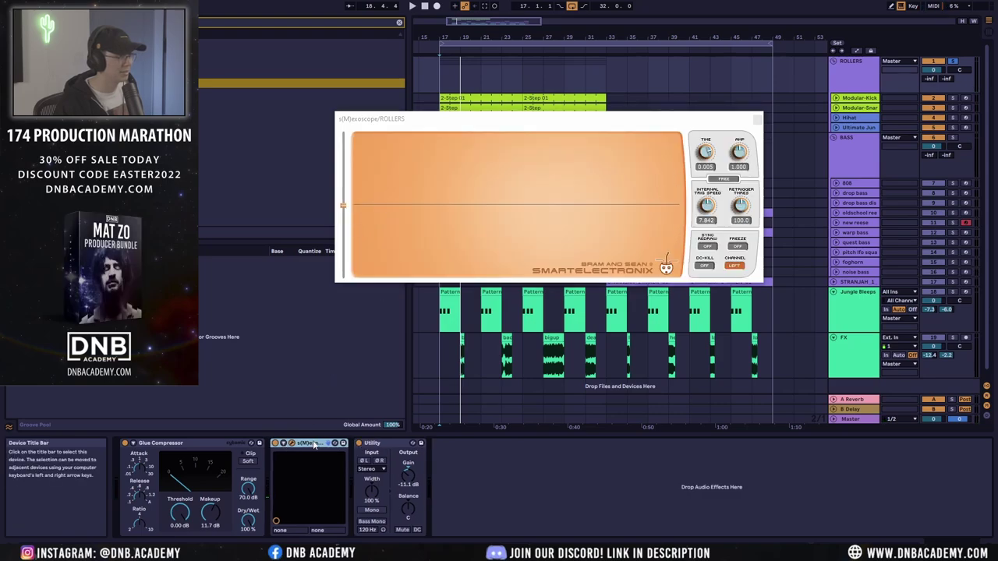
pyautogui.press('space')
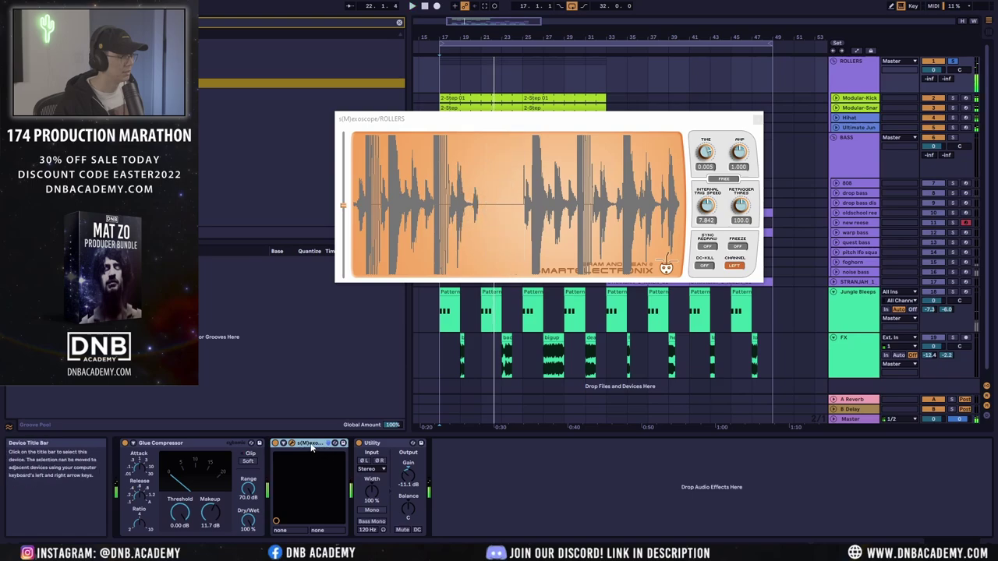
pyautogui.moveTo(327, 445); pyautogui.dragTo(428, 443)
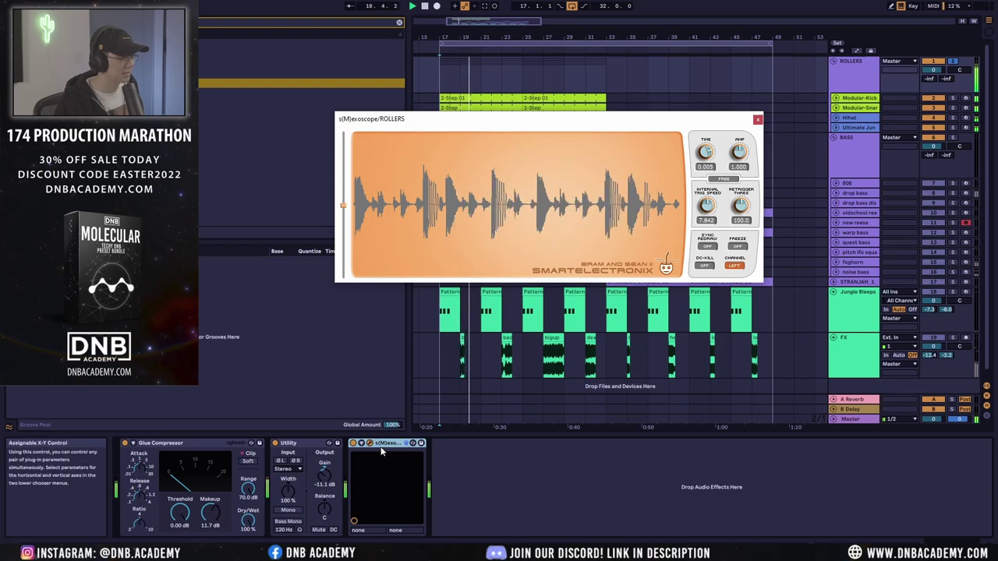
pyautogui.click(287, 446)
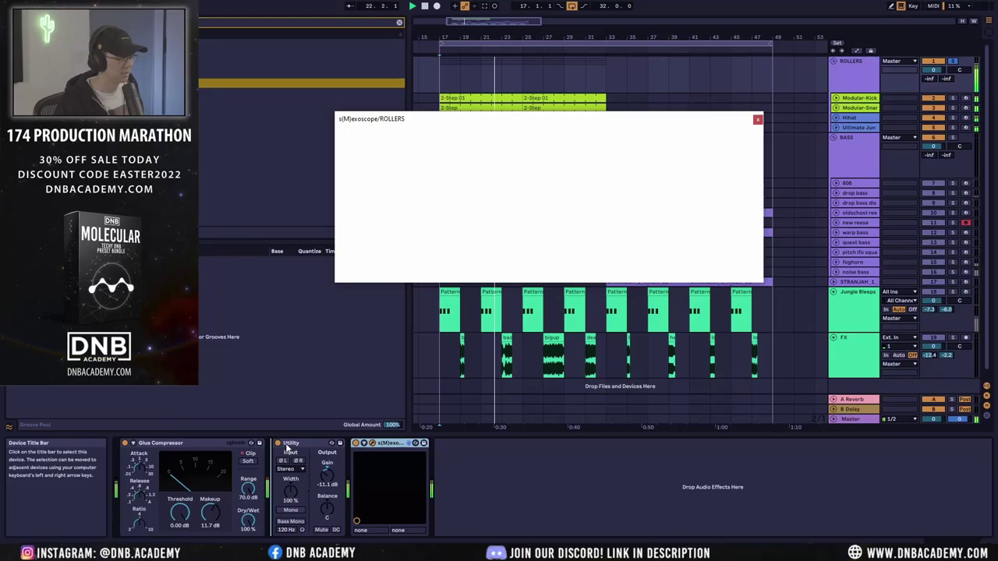
pyautogui.moveTo(287, 446); pyautogui.dragTo(427, 446)
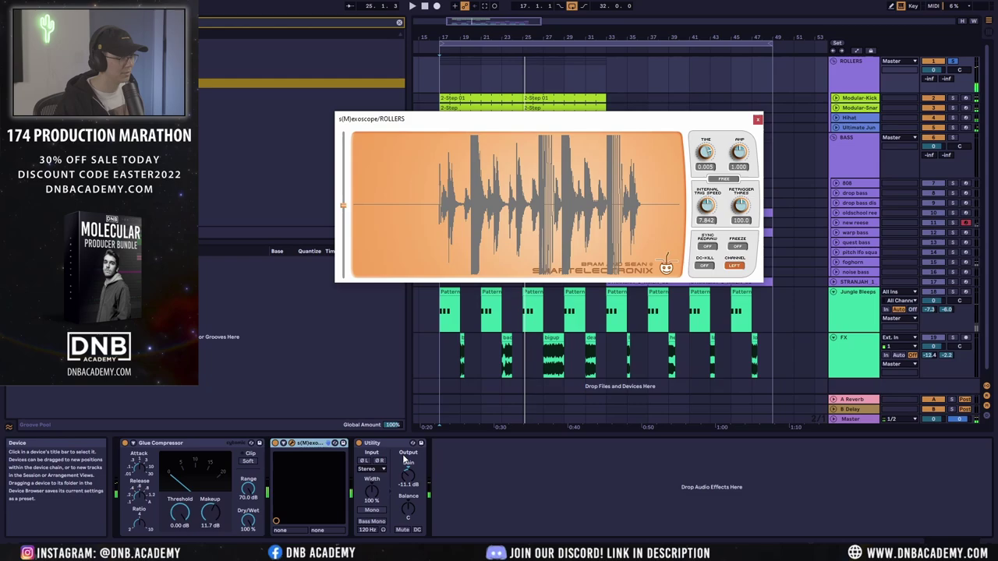
# Step: Set the Utility gain to -1 dB, insert GClip after the Glue Compressor and play the soloed drums with its window moved aside
pyautogui.moveTo(408, 474); pyautogui.dragTo(408, 479)
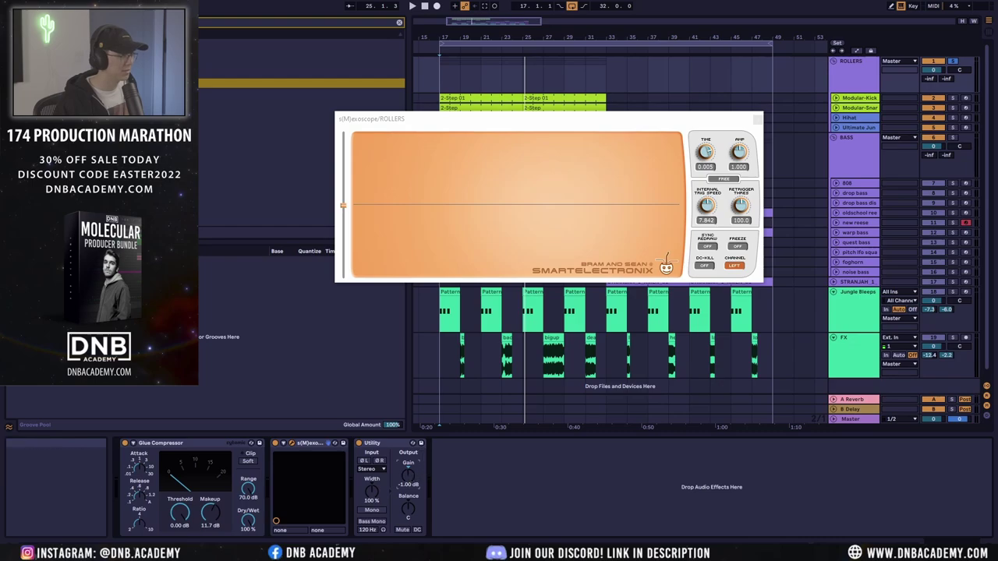
pyautogui.click(132, 444)
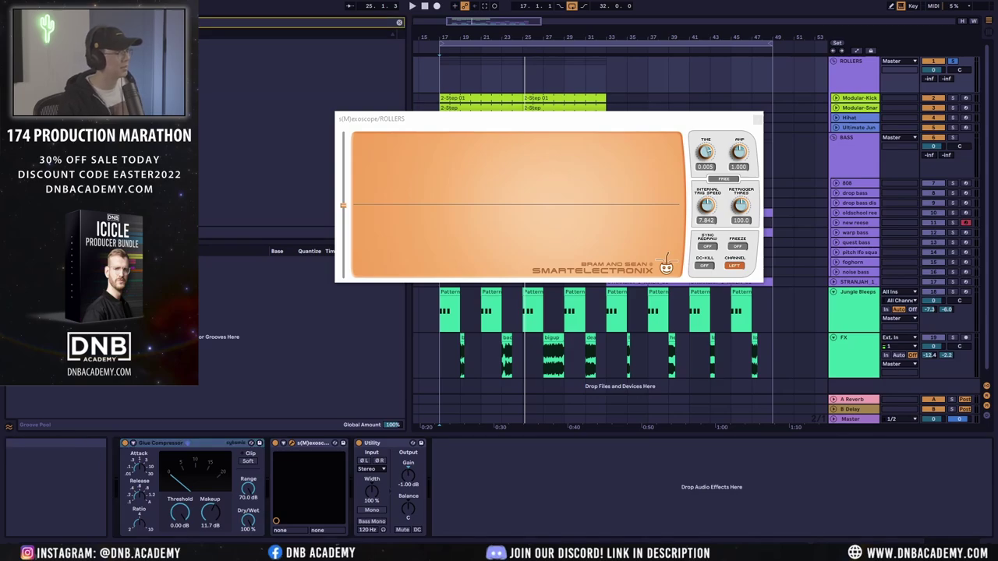
pyautogui.press('Return')
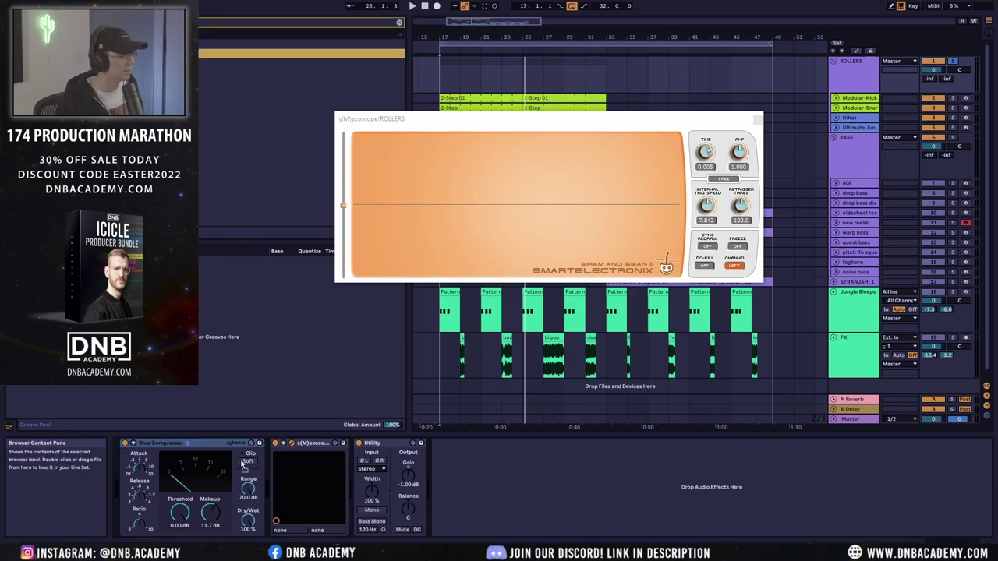
pyautogui.press('space')
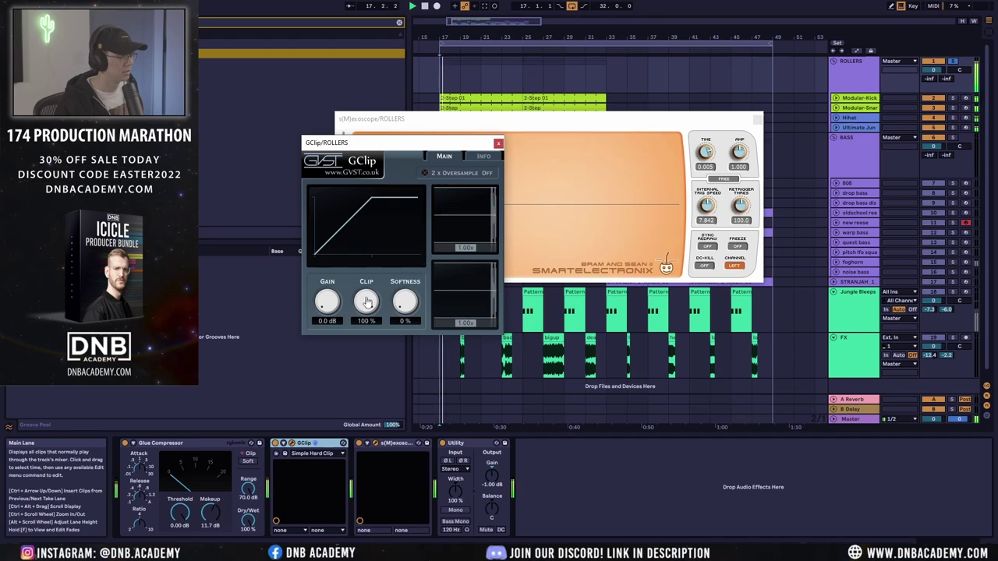
pyautogui.moveTo(375, 157); pyautogui.dragTo(165, 198)
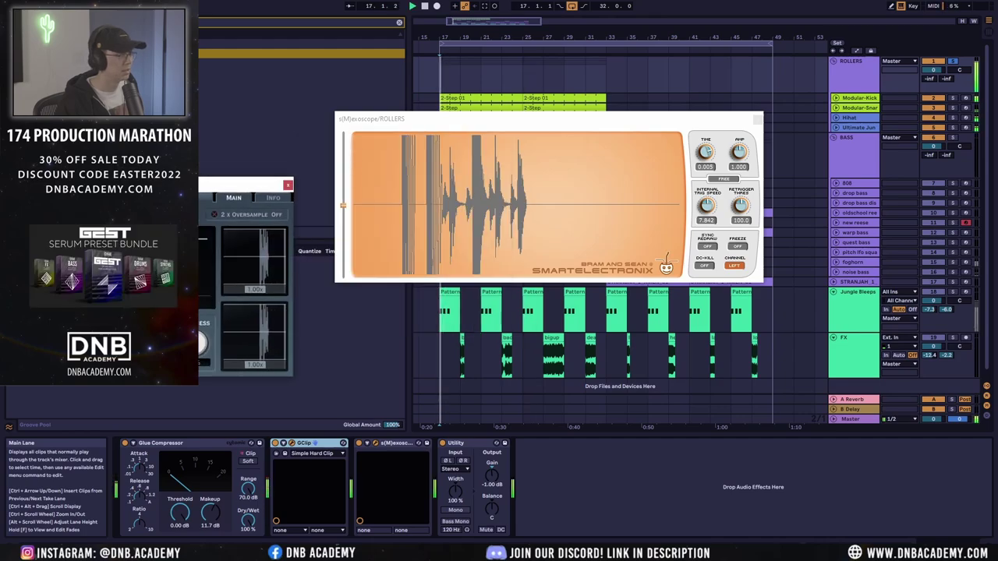
# Step: Move the oscilloscope after the Utility and lower the ROLLERS Utility gain to -7.78 dB to offset the clipped drums' level
pyautogui.moveTo(390, 443); pyautogui.dragTo(561, 444)
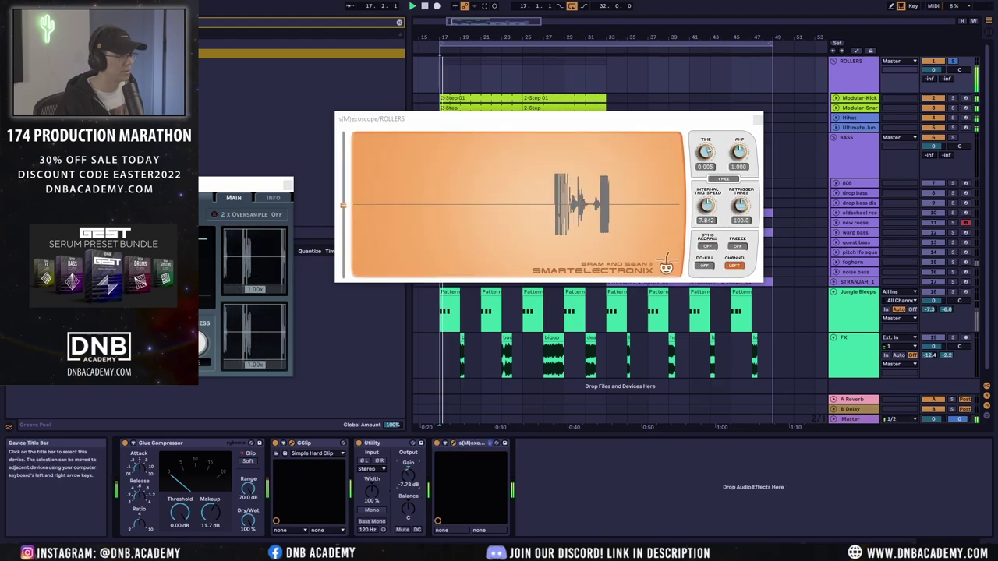
pyautogui.moveTo(407, 472); pyautogui.dragTo(407, 479)
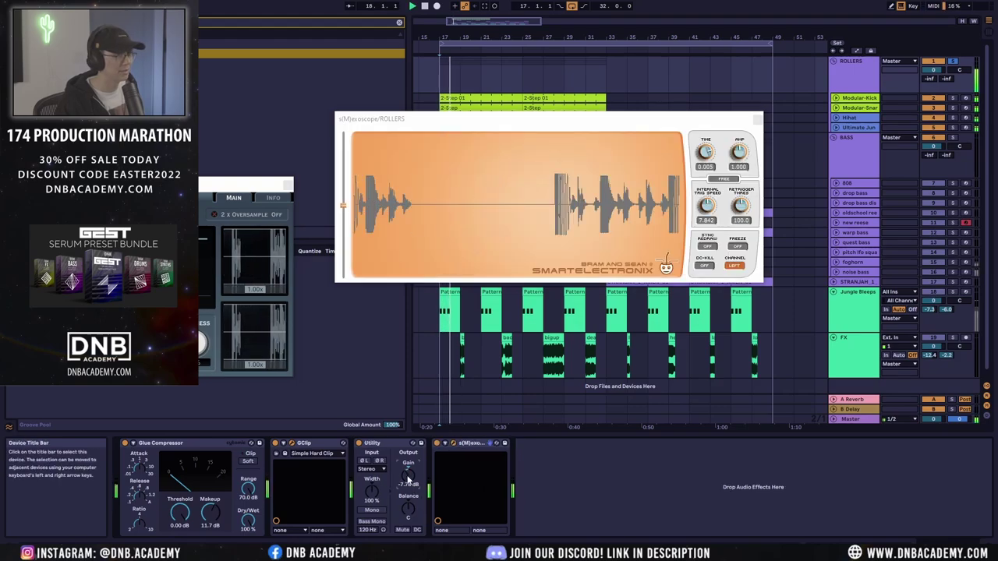
pyautogui.click(276, 445)
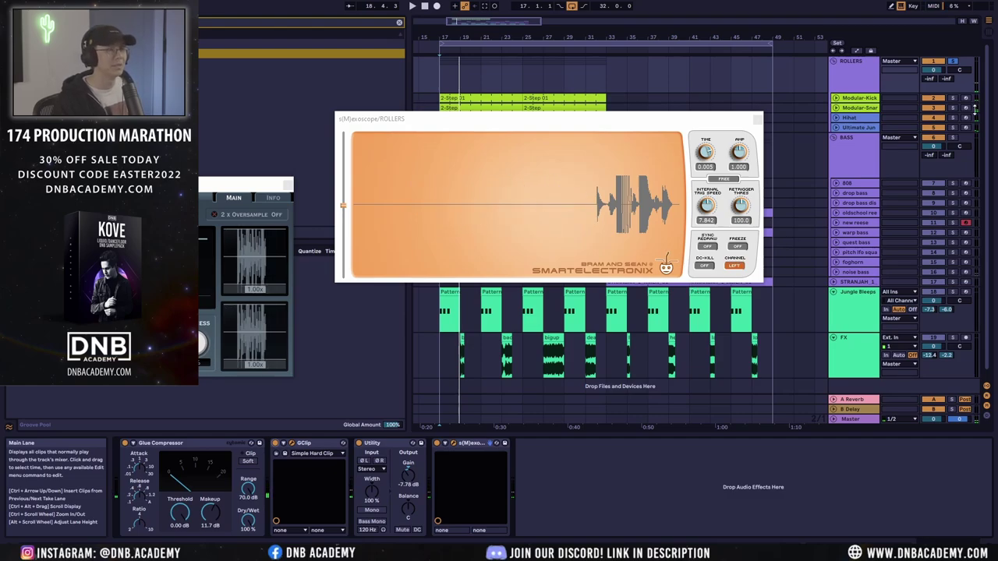
# Step: Unsolo the ROLLERS group, close the oscilloscope window and show the STRANJAH_1 amen track's devices while the drop plays
pyautogui.click(956, 63)
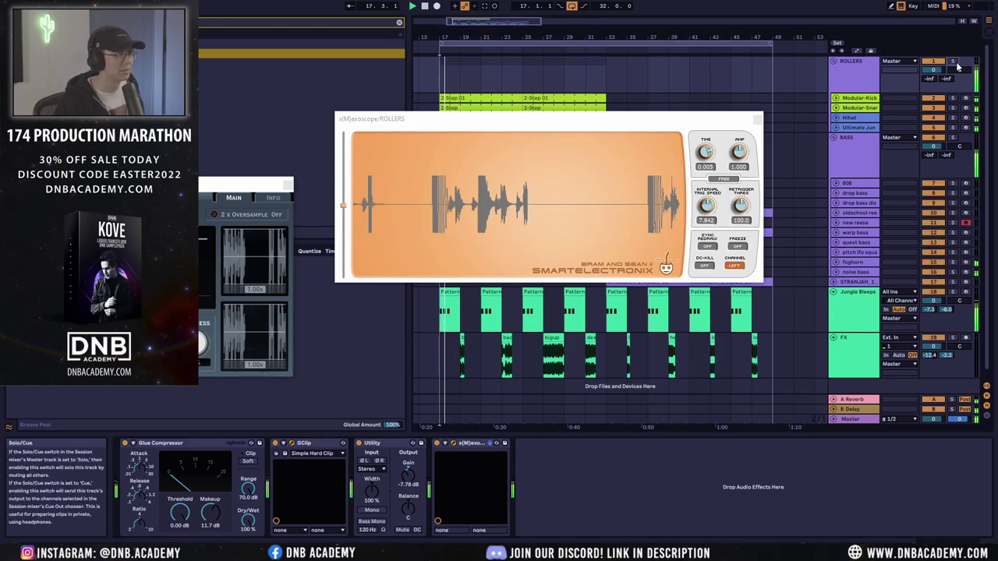
pyautogui.click(755, 119)
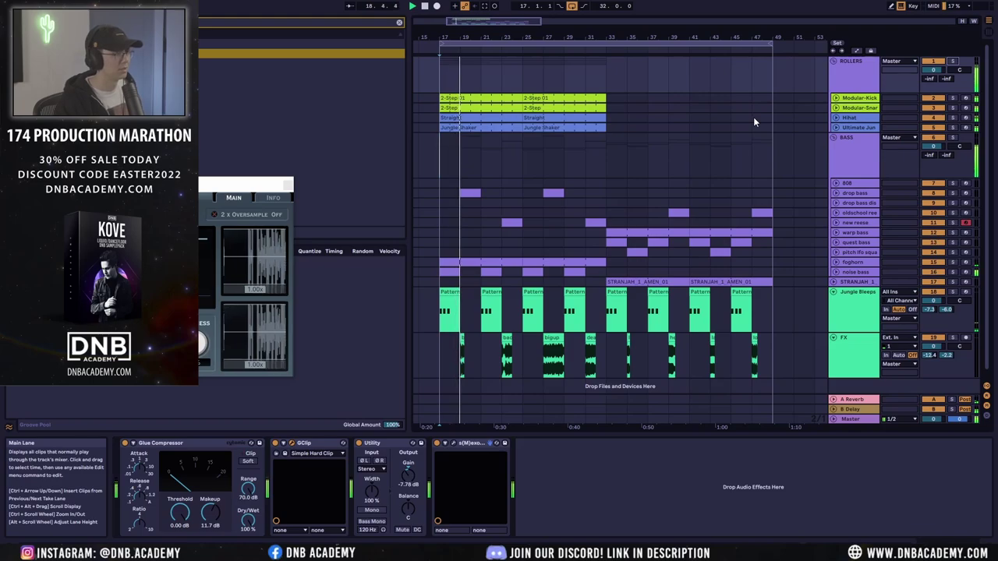
pyautogui.click(753, 118)
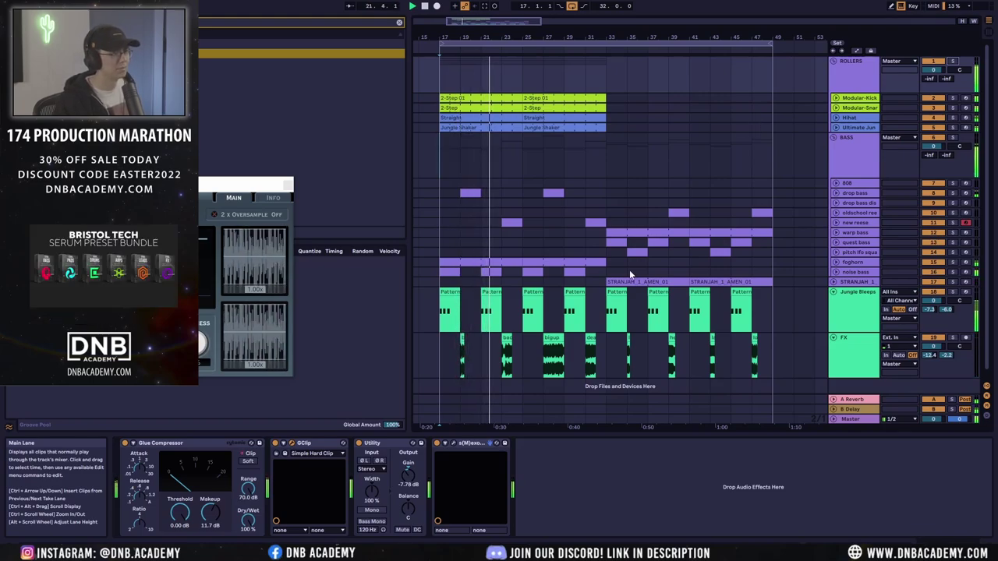
pyautogui.scroll(-1, 629, 270)
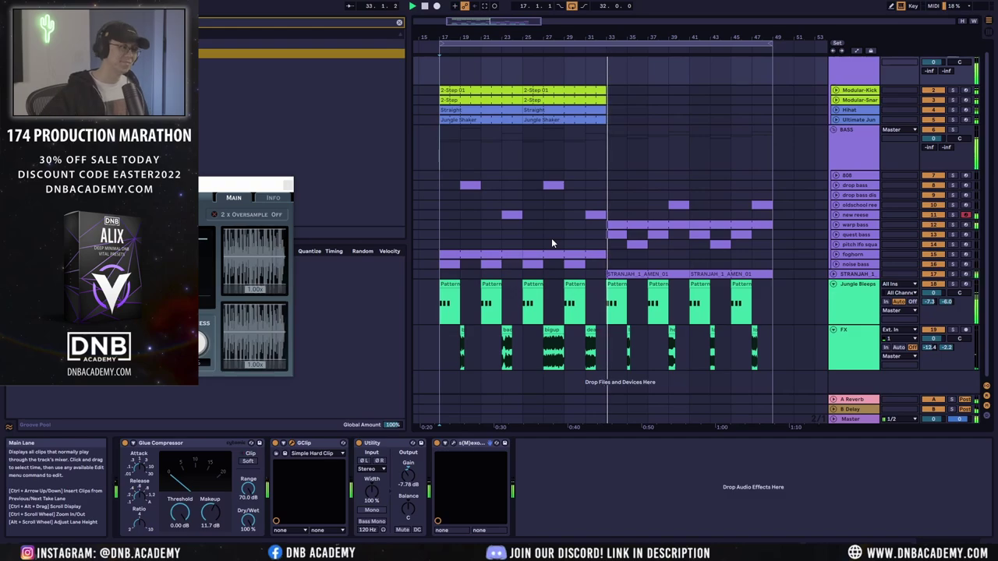
pyautogui.click(858, 273)
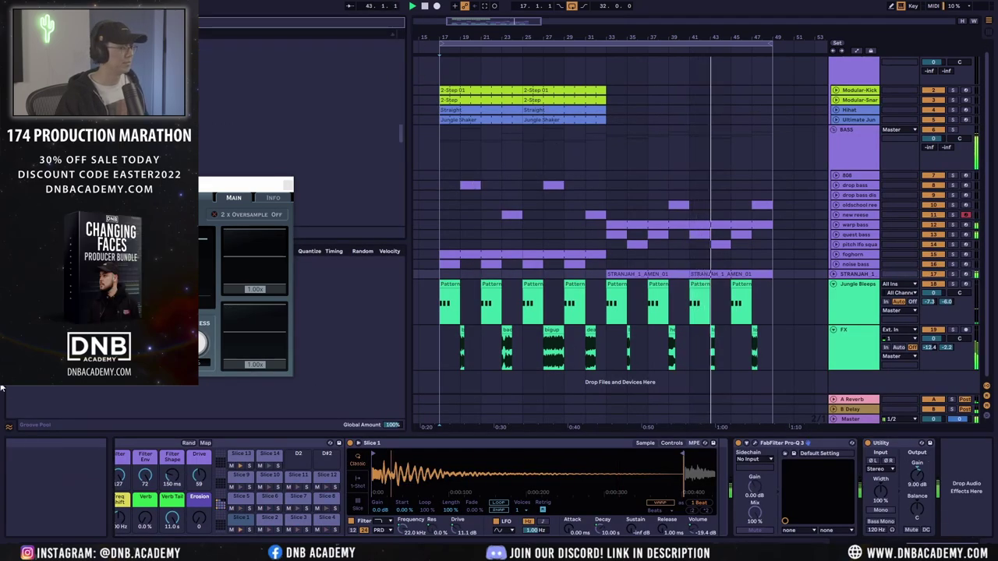
# Step: Narrow the browser to widen the arrangement, close the GClip window and zoom the timeline in slightly
pyautogui.click(9, 427)
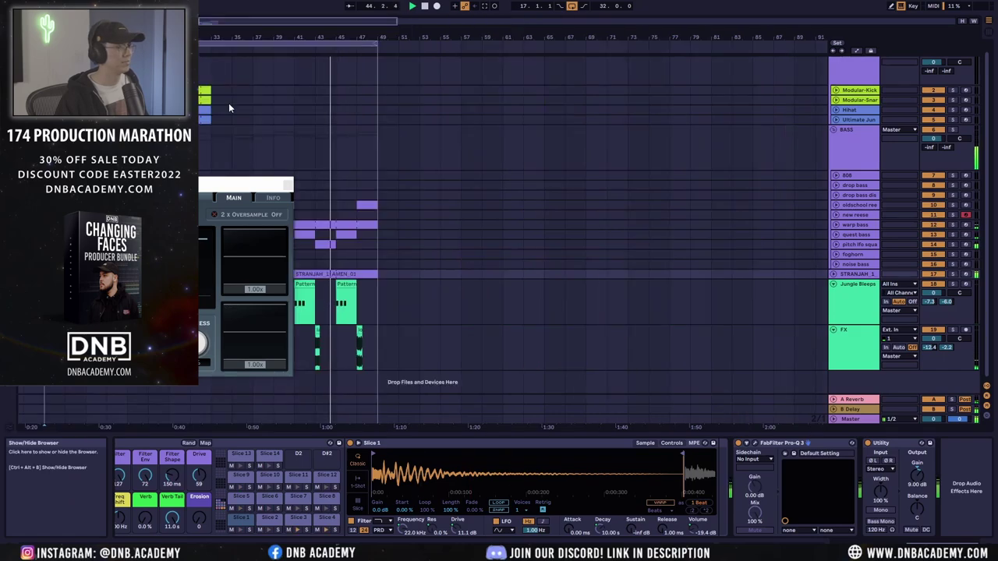
pyautogui.hotkey('ctrl', 'alt', 'b')
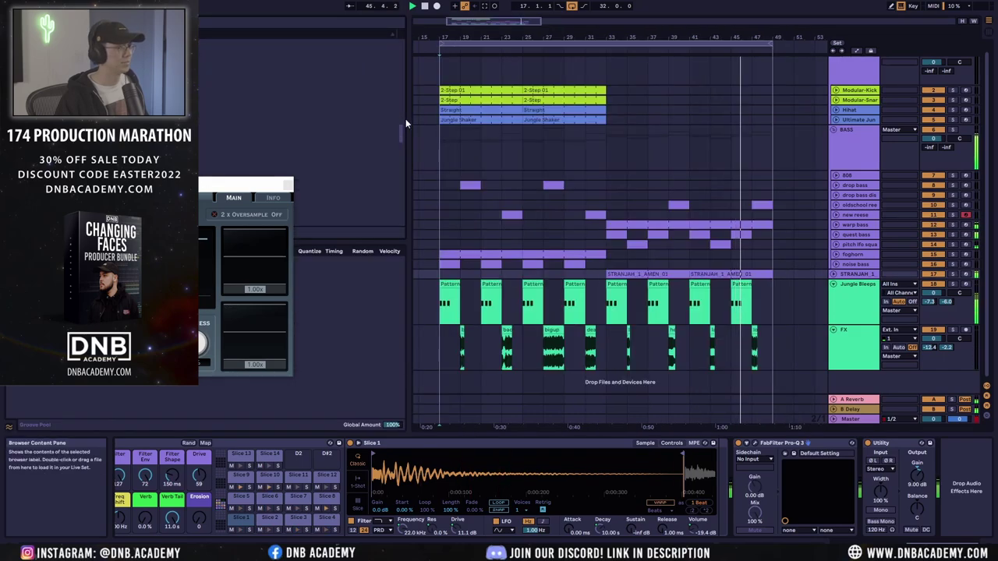
pyautogui.moveTo(405, 122); pyautogui.dragTo(272, 124)
pyautogui.moveTo(239, 184); pyautogui.dragTo(203, 195)
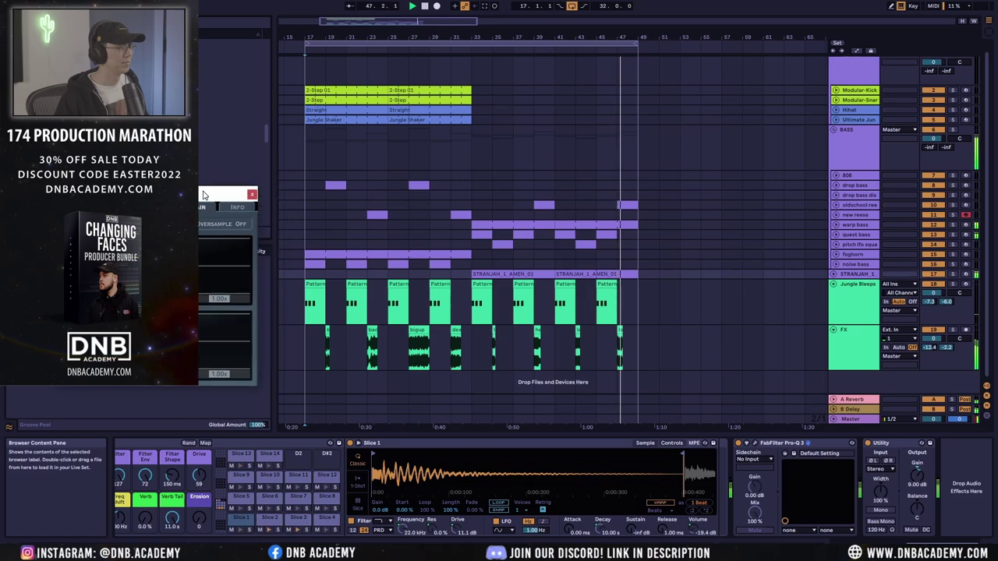
pyautogui.click(251, 195)
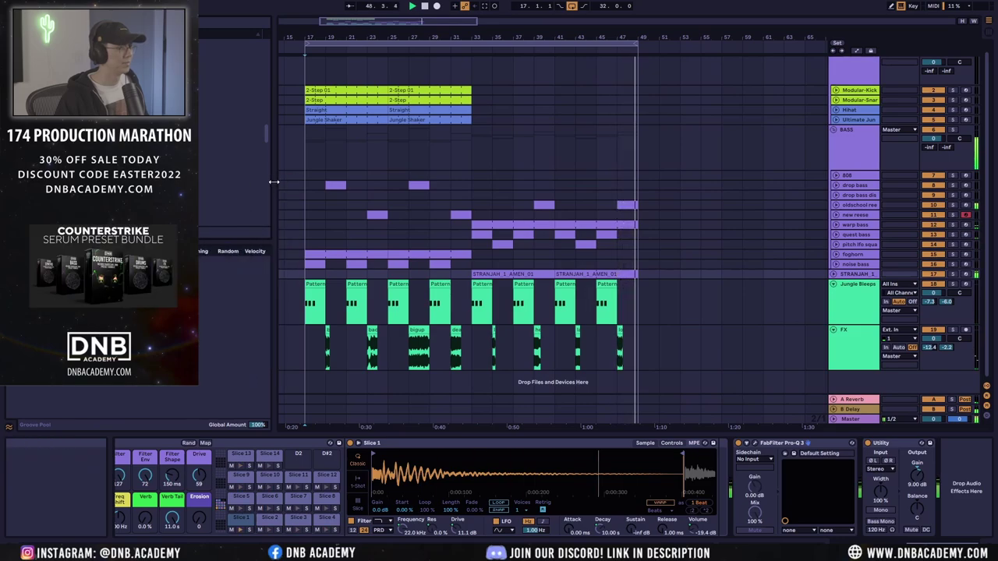
pyautogui.moveTo(273, 181); pyautogui.dragTo(258, 181)
pyautogui.moveTo(331, 426)
pyautogui.mouseDown()
pyautogui.moveTo(331, 437)
pyautogui.moveTo(332, 413)
pyautogui.mouseUp()
# Step: Play from bar 33 and raise the STRANJAH_1 amen track's Utility gain to 11 dB
pyautogui.click(529, 262)
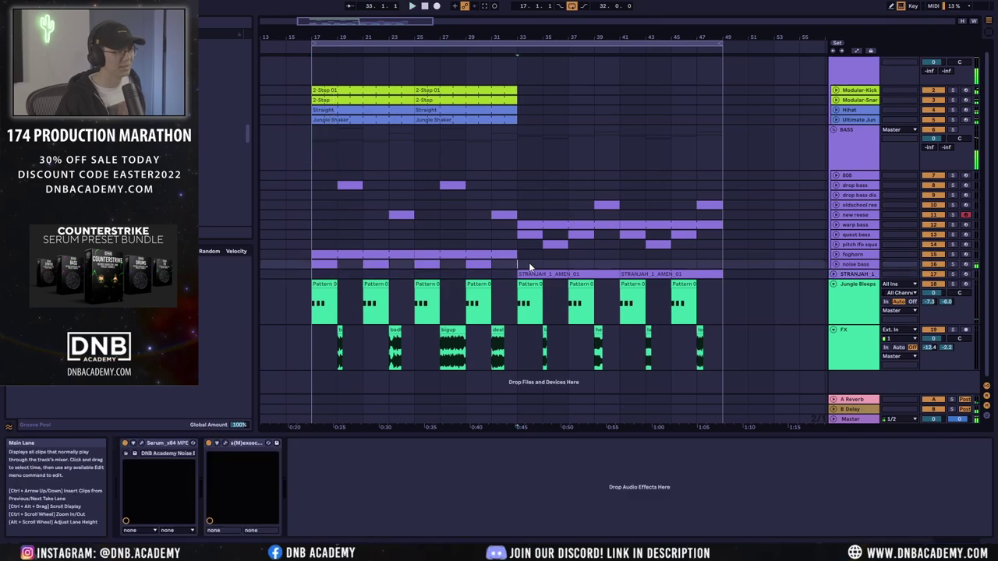
pyautogui.click(833, 284)
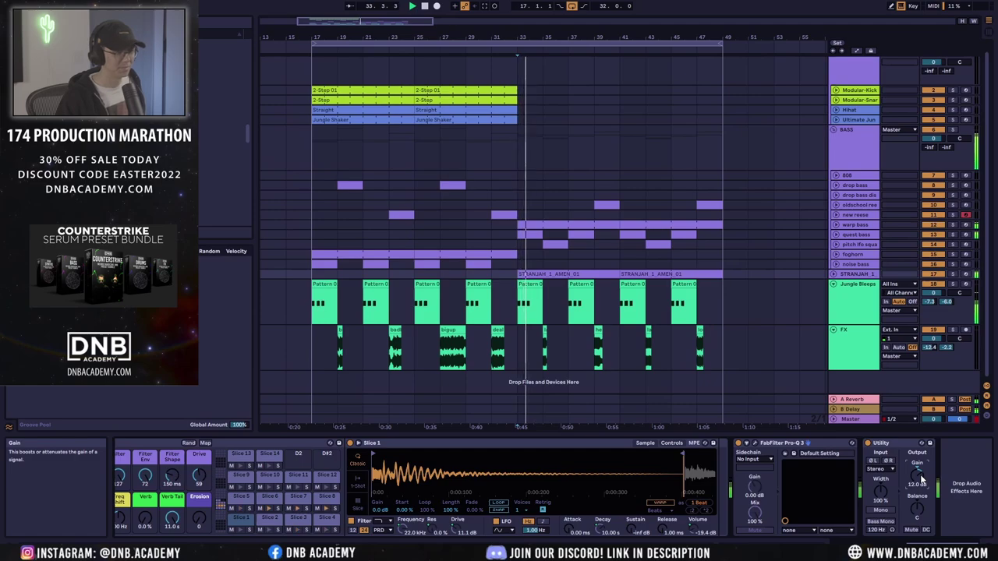
pyautogui.moveTo(922, 477); pyautogui.dragTo(922, 482)
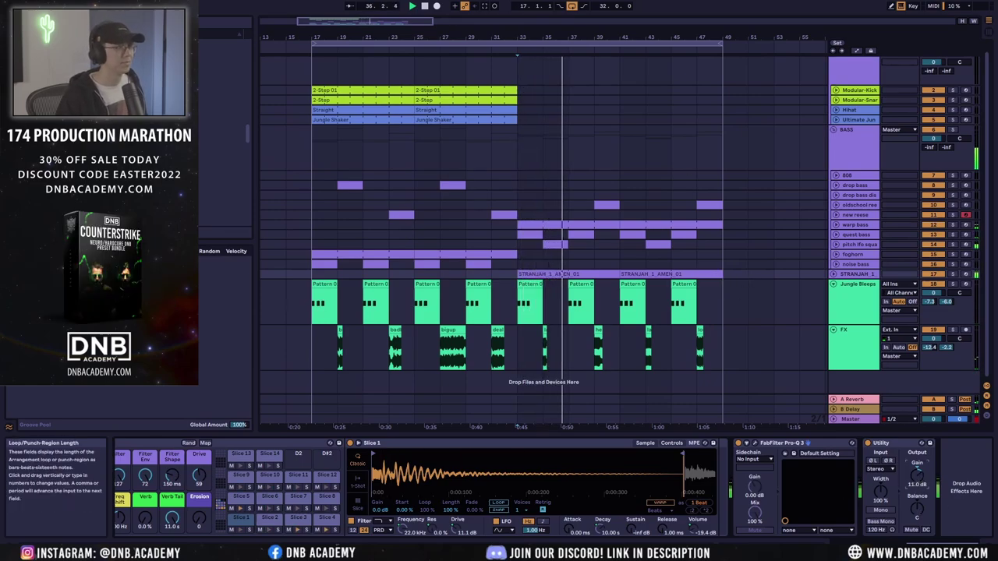
# Step: Return the start position to bar 17 on the BASS group and play the full mix from there
pyautogui.click(547, 146)
pyautogui.press('space')
pyautogui.click(316, 159)
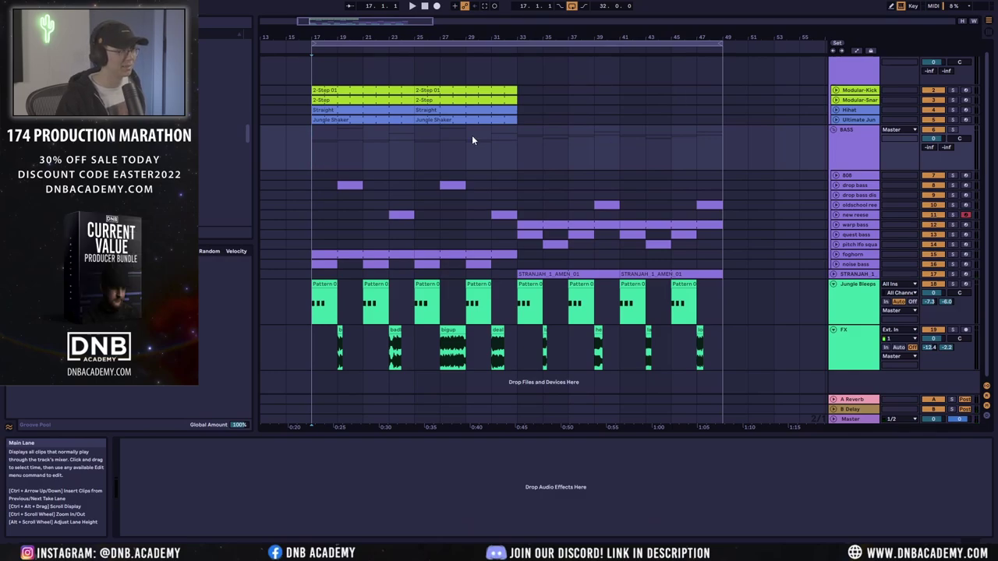
pyautogui.press('space')
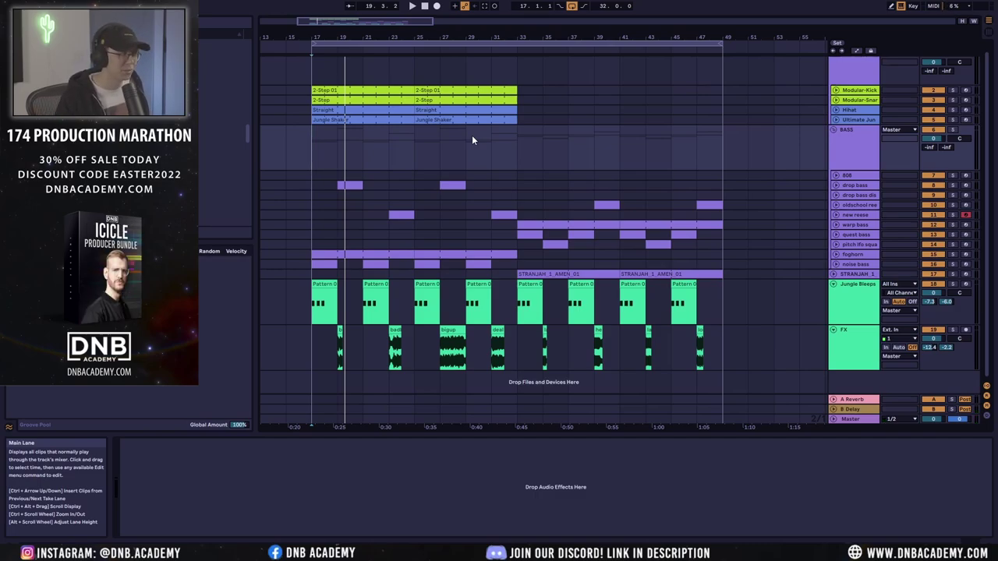
pyautogui.press('space')
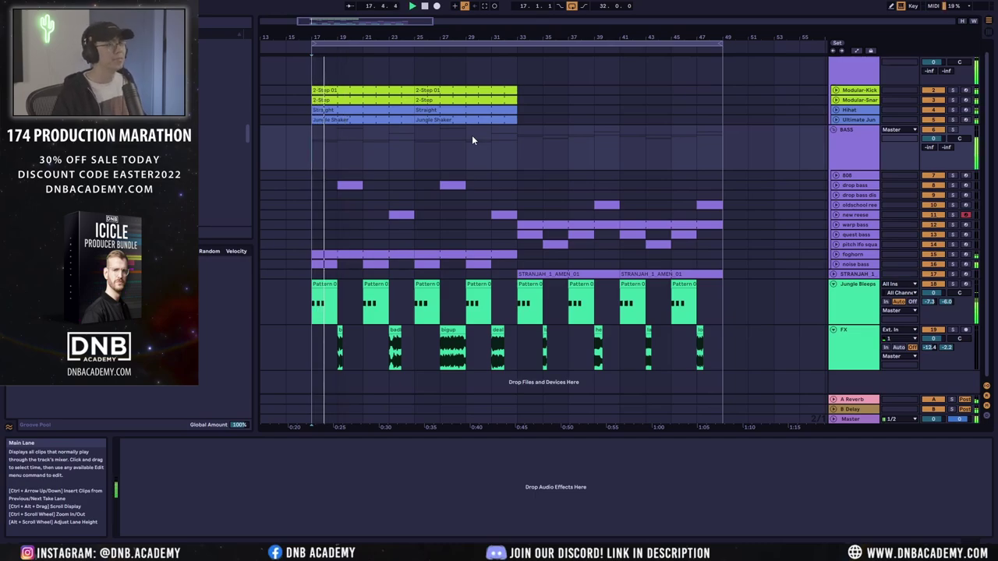